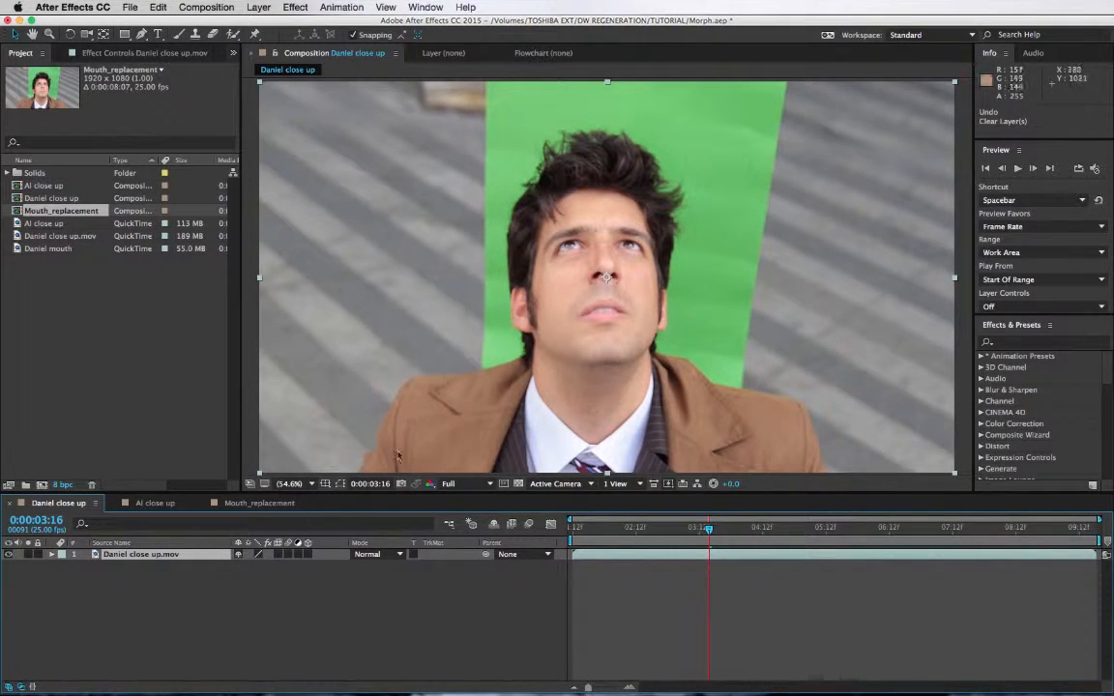
Hide the Null 1 layer in the Mouth_replacement composition and scrub through the mouth replacement footage.
{"action": "left_click", "coordinate": [253, 503]}
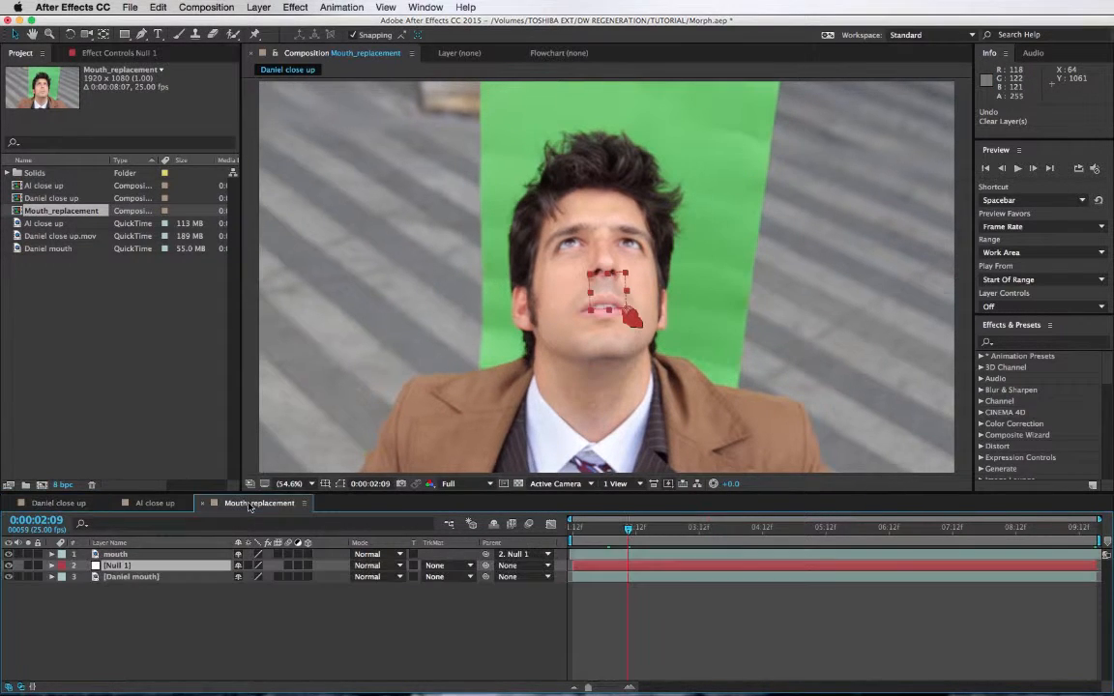
{"action": "left_click", "coordinate": [8, 554]}
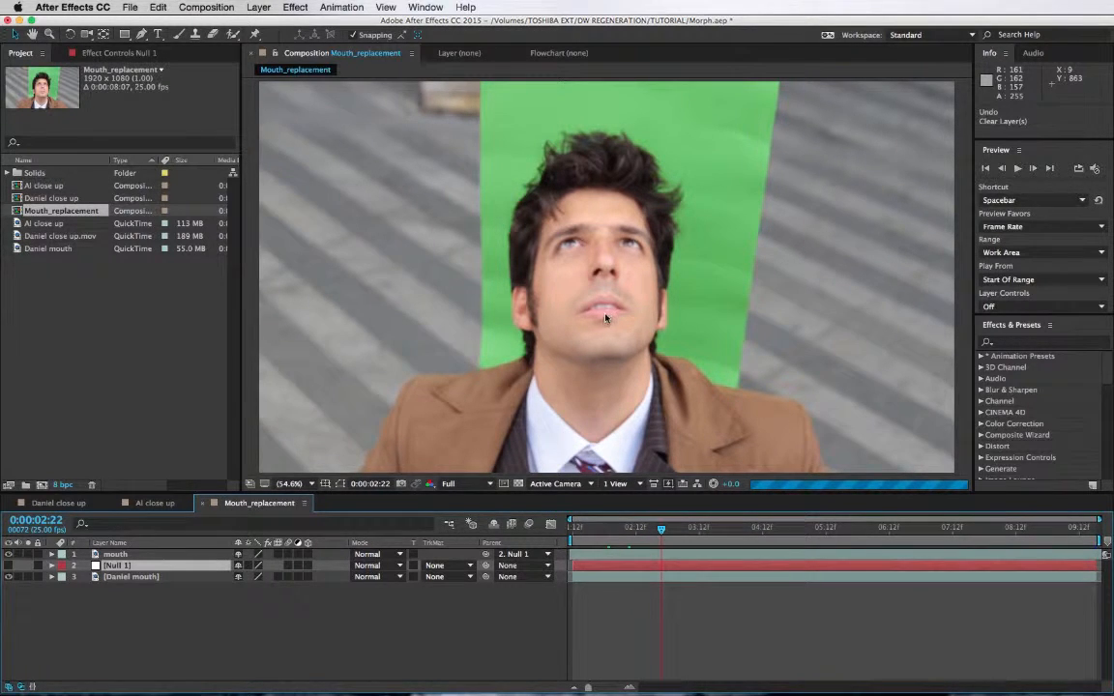
{"action": "left_click_drag", "start_coordinate": [662, 528], "coordinate": [706, 530]}
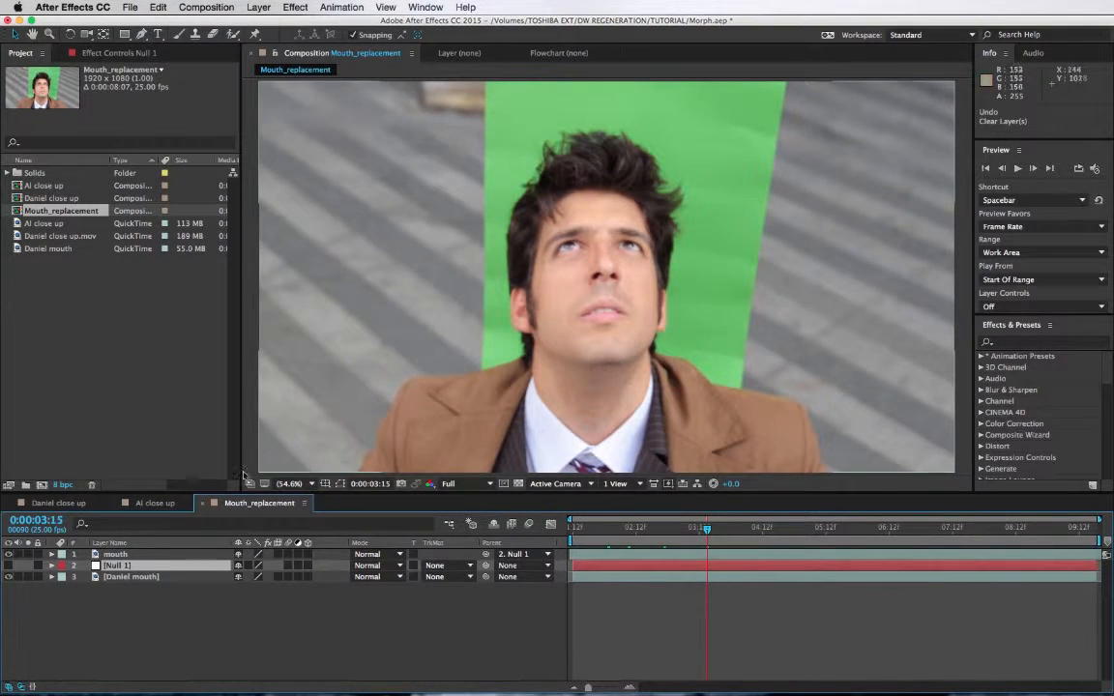
Review the Al close up and Daniel close up compositions, and close the Mouth_replacement composition.
{"action": "left_click", "coordinate": [153, 502]}
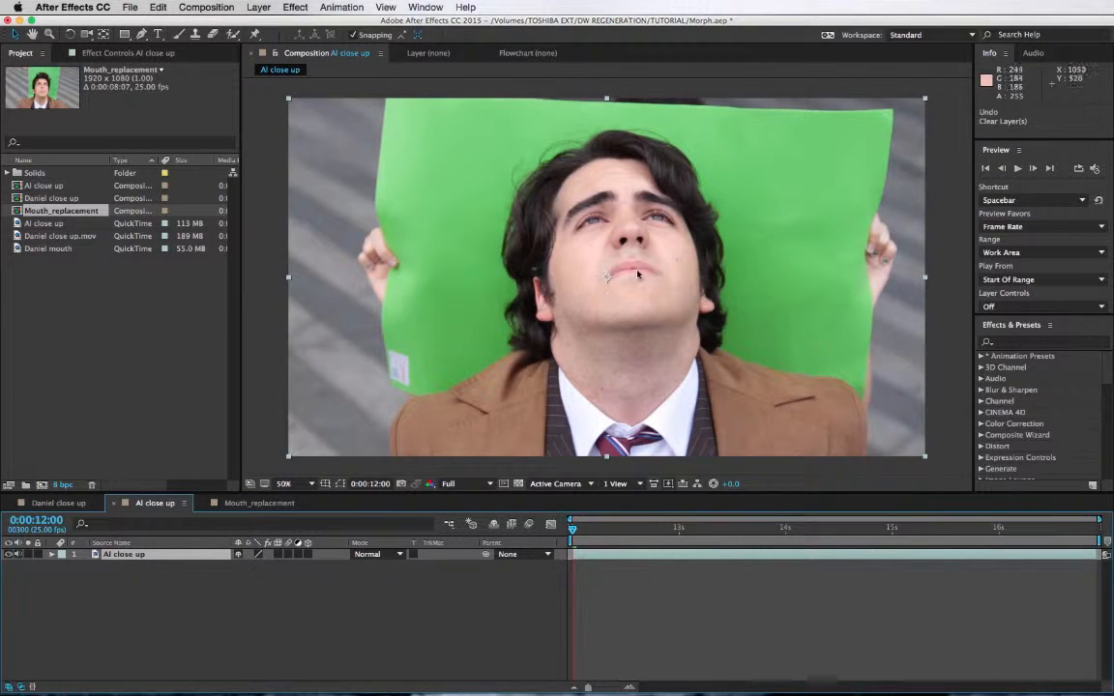
{"action": "left_click", "coordinate": [48, 504]}
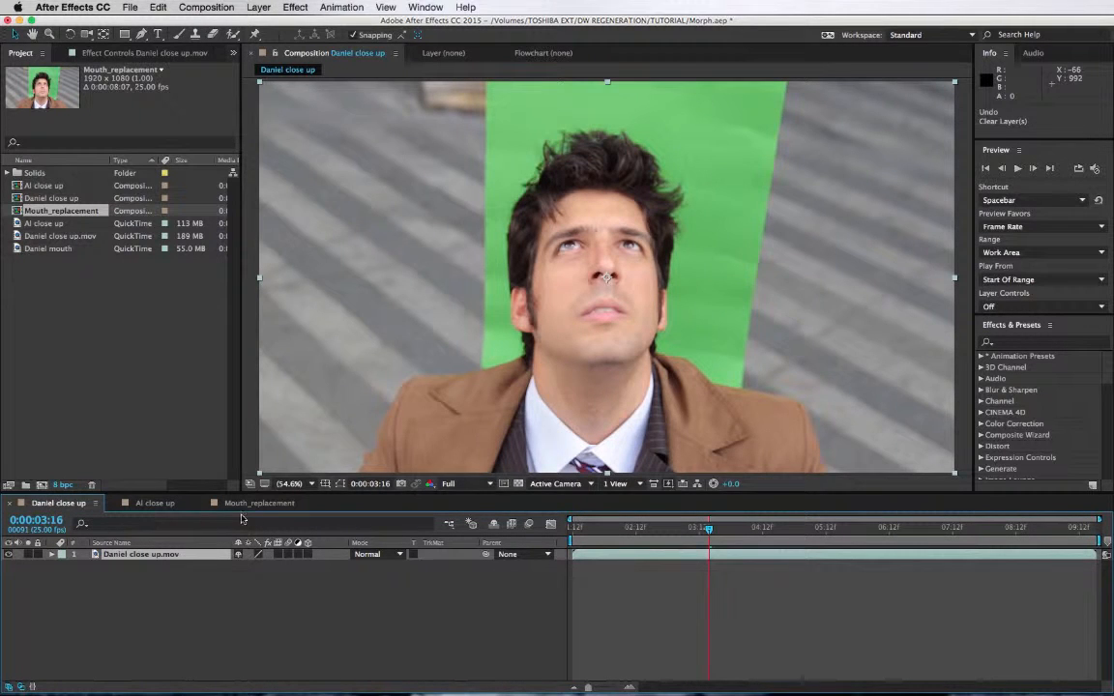
{"action": "left_click", "coordinate": [253, 503]}
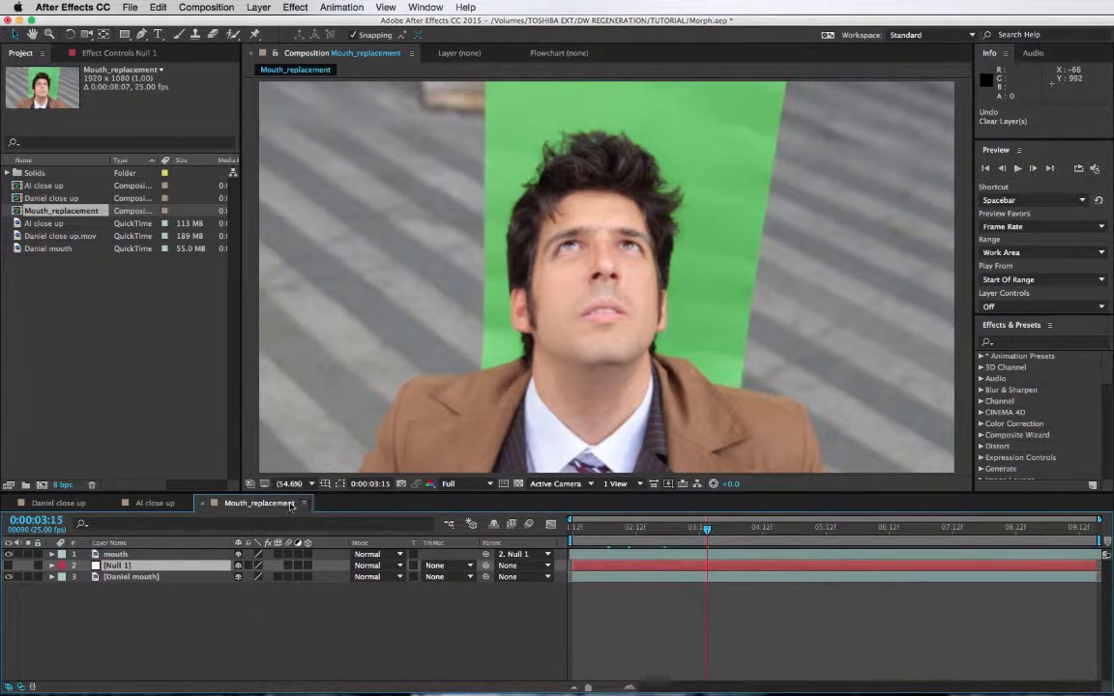
{"action": "left_click", "coordinate": [205, 503]}
Scrub through the Daniel close up and Al close up footage to examine the movement in both shots.
{"action": "left_click", "coordinate": [46, 504]}
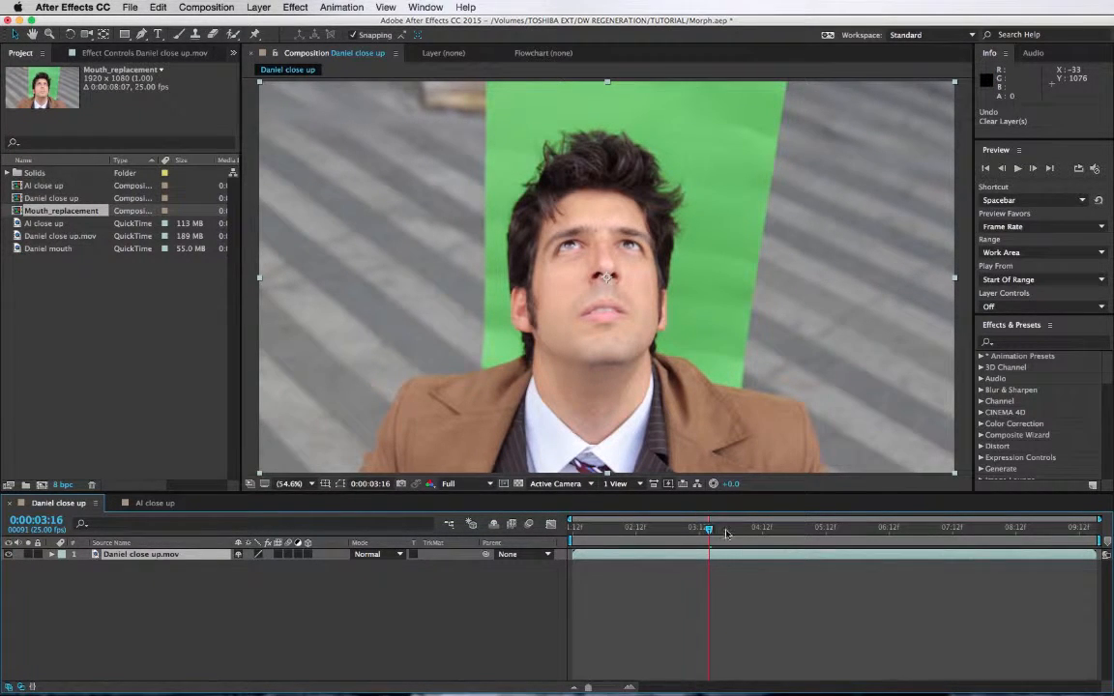
{"action": "left_click_drag", "start_coordinate": [726, 530], "coordinate": [815, 527]}
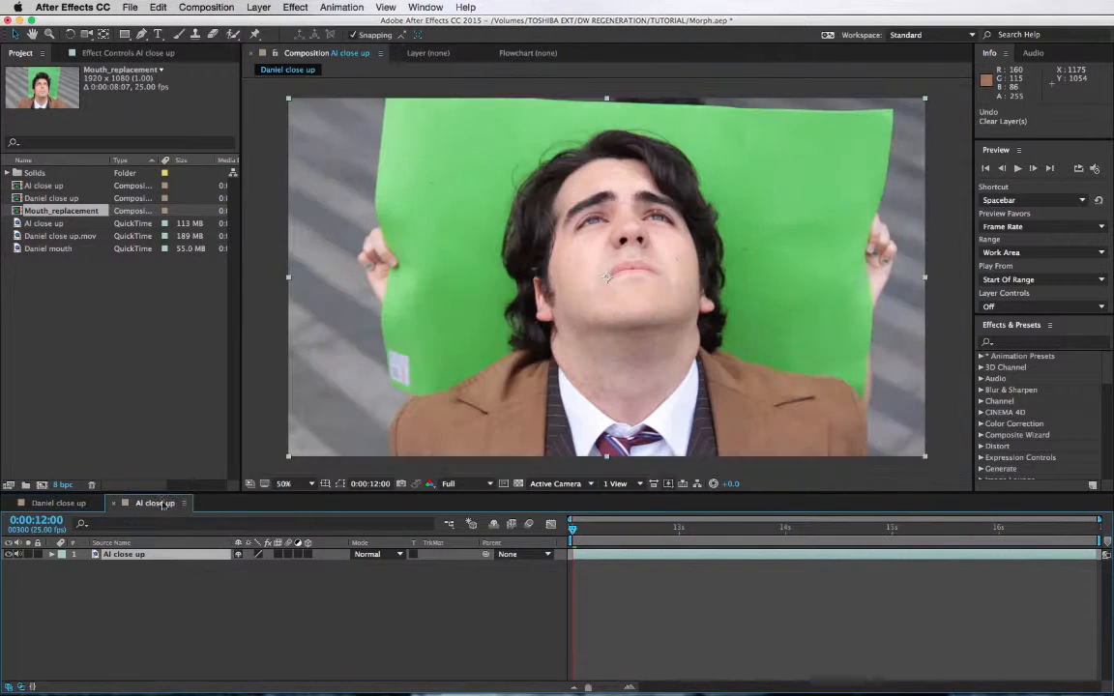
{"action": "left_click", "coordinate": [155, 503]}
{"action": "left_click_drag", "start_coordinate": [682, 527], "coordinate": [695, 527]}
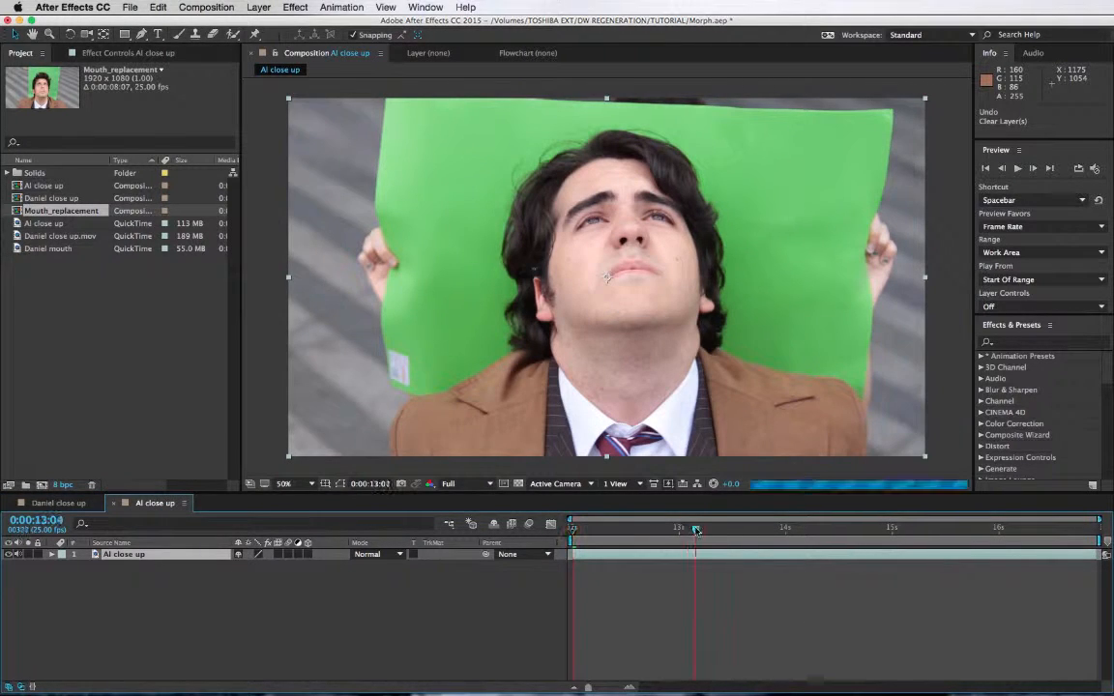
Apply Warp Stabilizer VFX to the Daniel close up.mov layer with its result set to No Motion.
{"action": "left_click", "coordinate": [60, 502]}
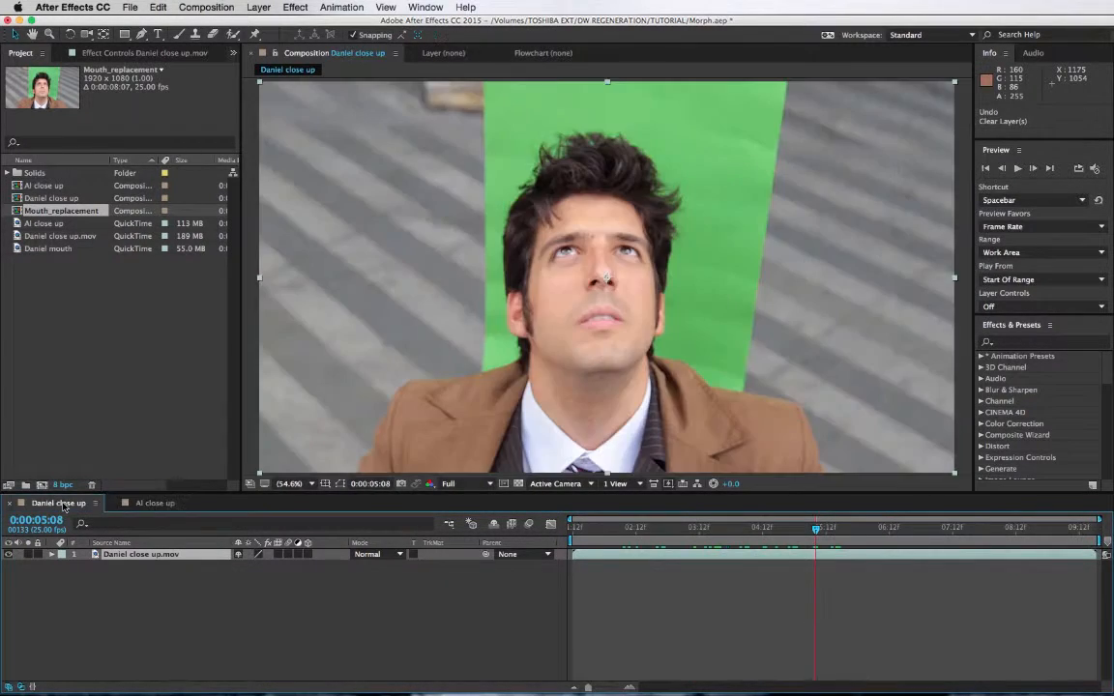
{"action": "left_click", "coordinate": [145, 556]}
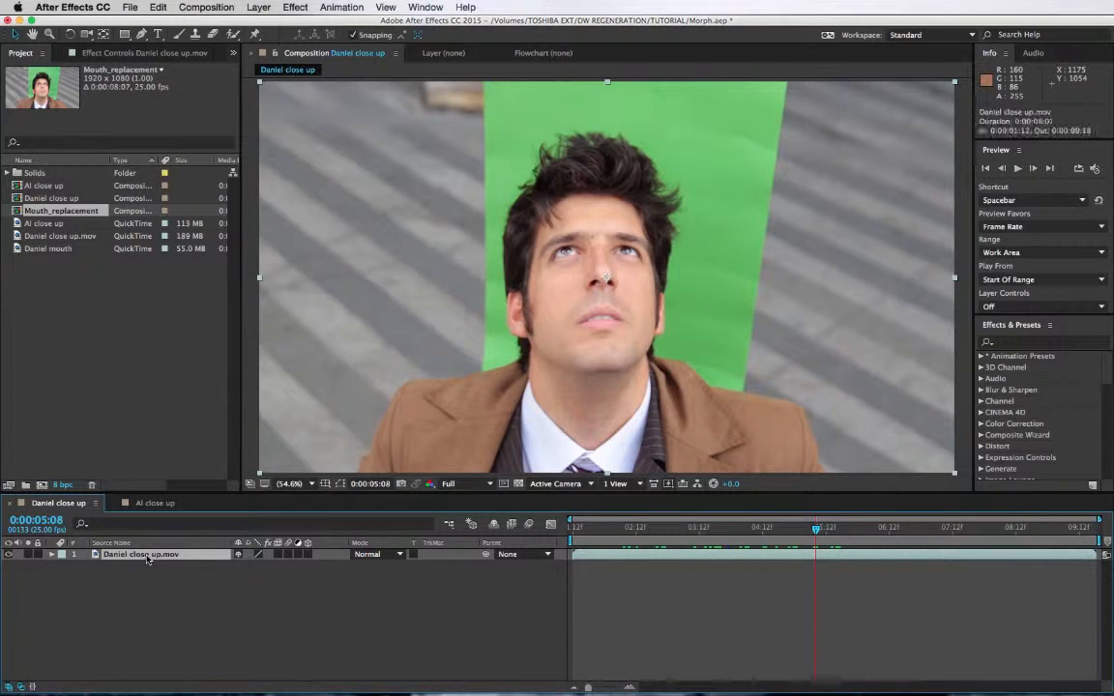
{"action": "right_click", "coordinate": [145, 556]}
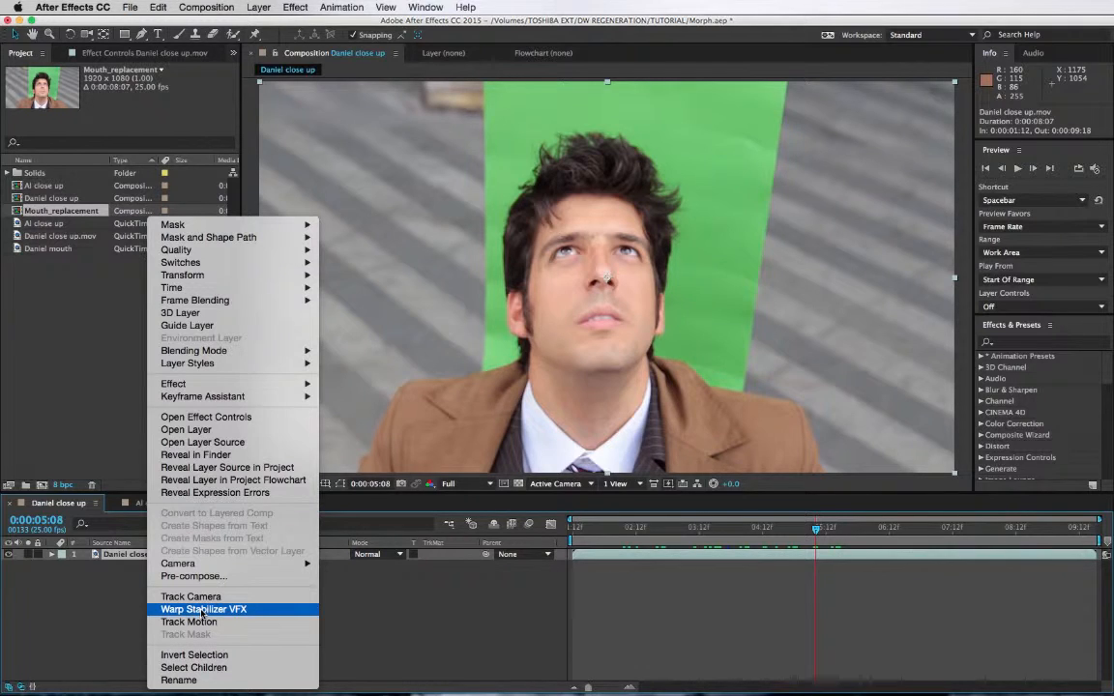
{"action": "left_click", "coordinate": [202, 609]}
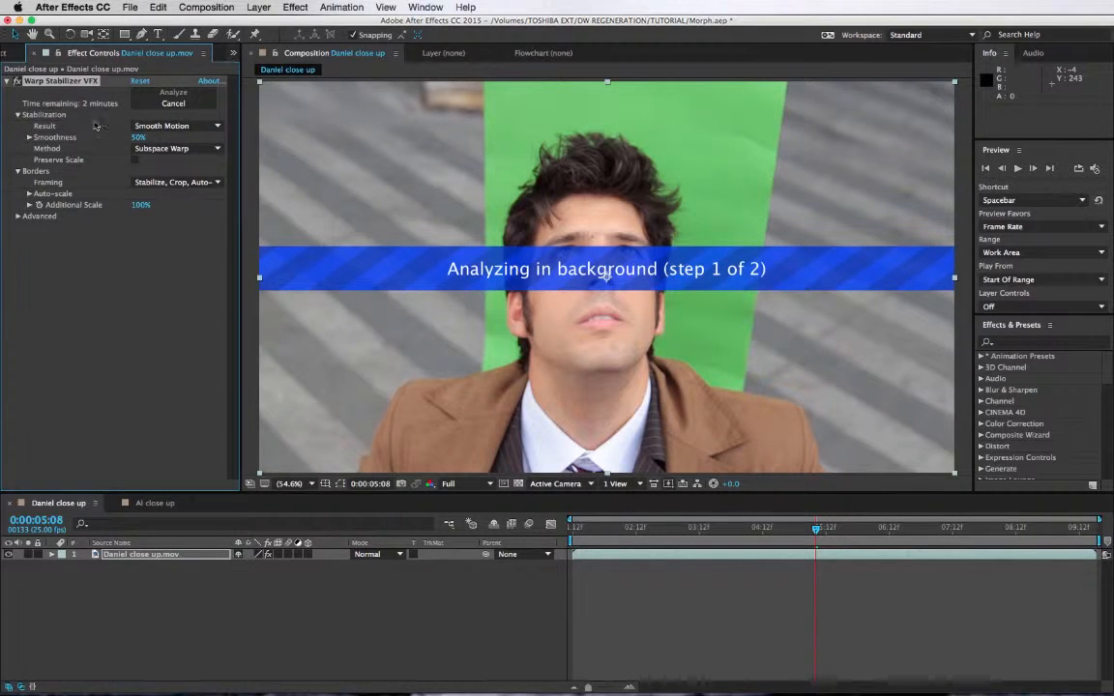
{"action": "left_click", "coordinate": [162, 126]}
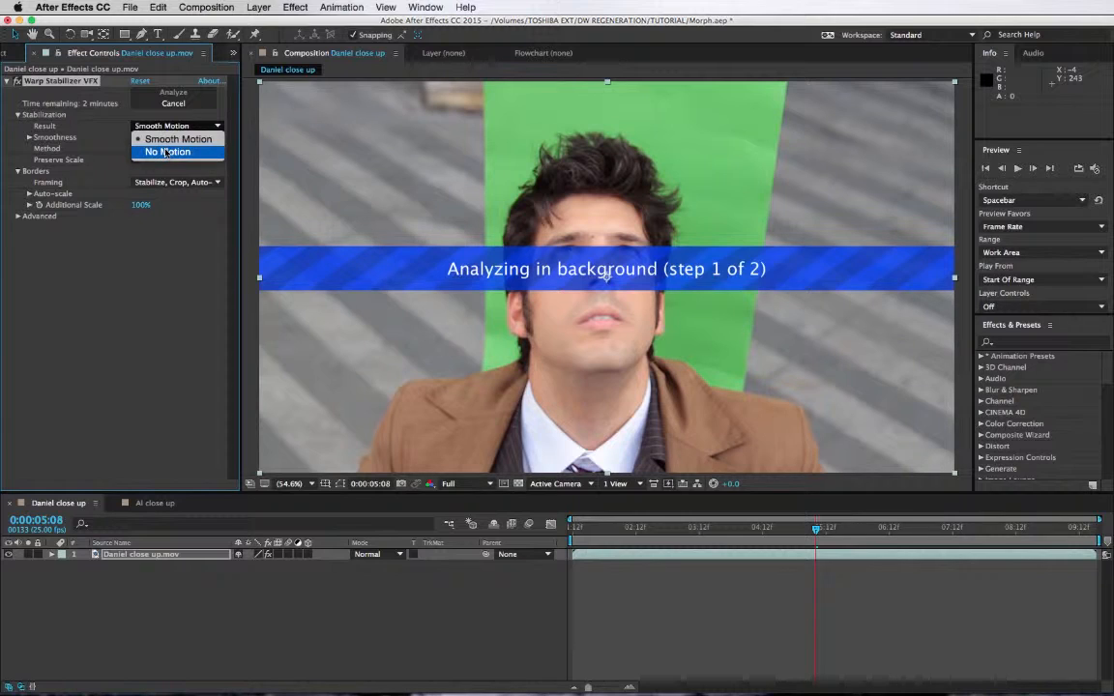
{"action": "left_click", "coordinate": [165, 152]}
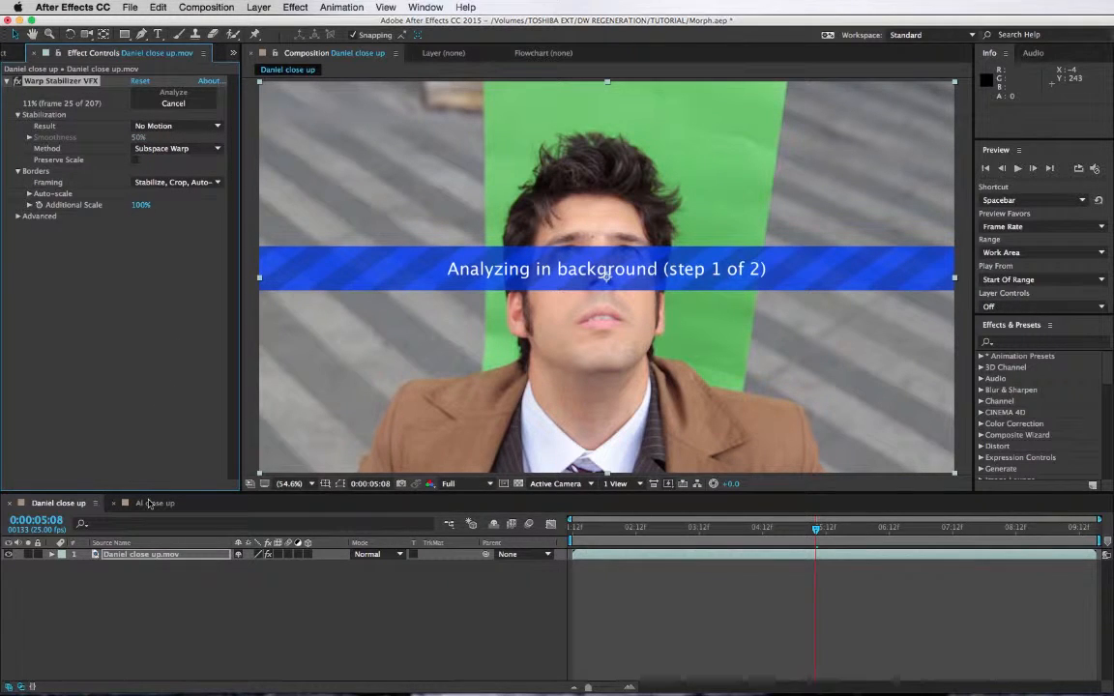
Apply Warp Stabilizer VFX to the Al close up layer and choose No Motion as its result.
{"action": "left_click", "coordinate": [149, 503]}
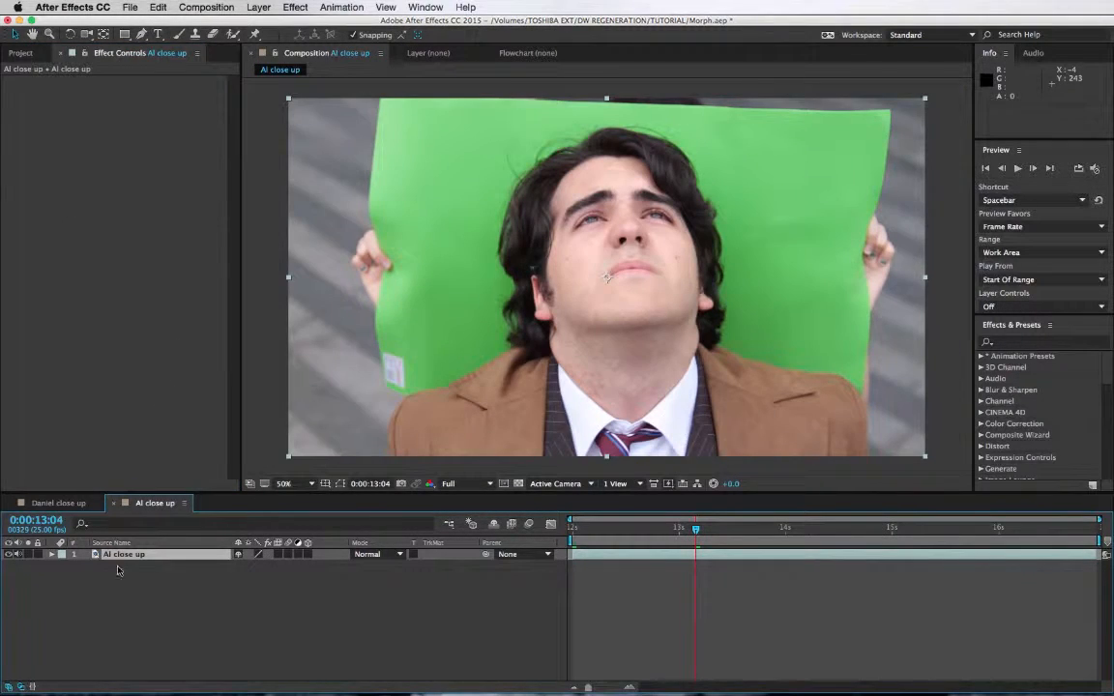
{"action": "right_click", "coordinate": [121, 554]}
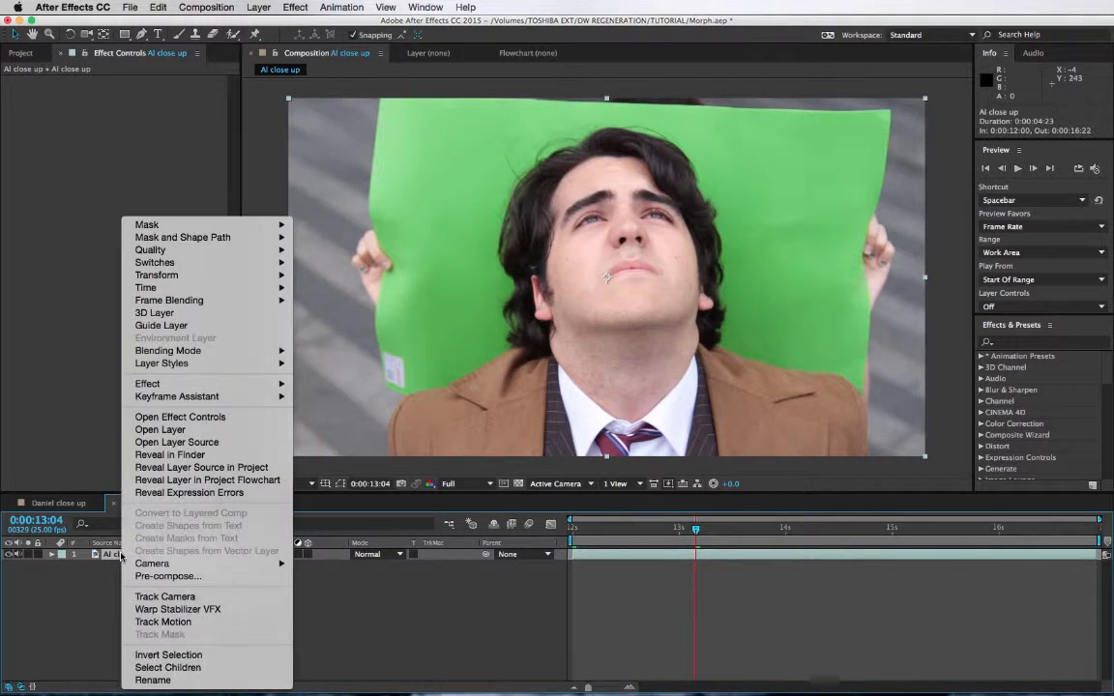
{"action": "left_click", "coordinate": [162, 610]}
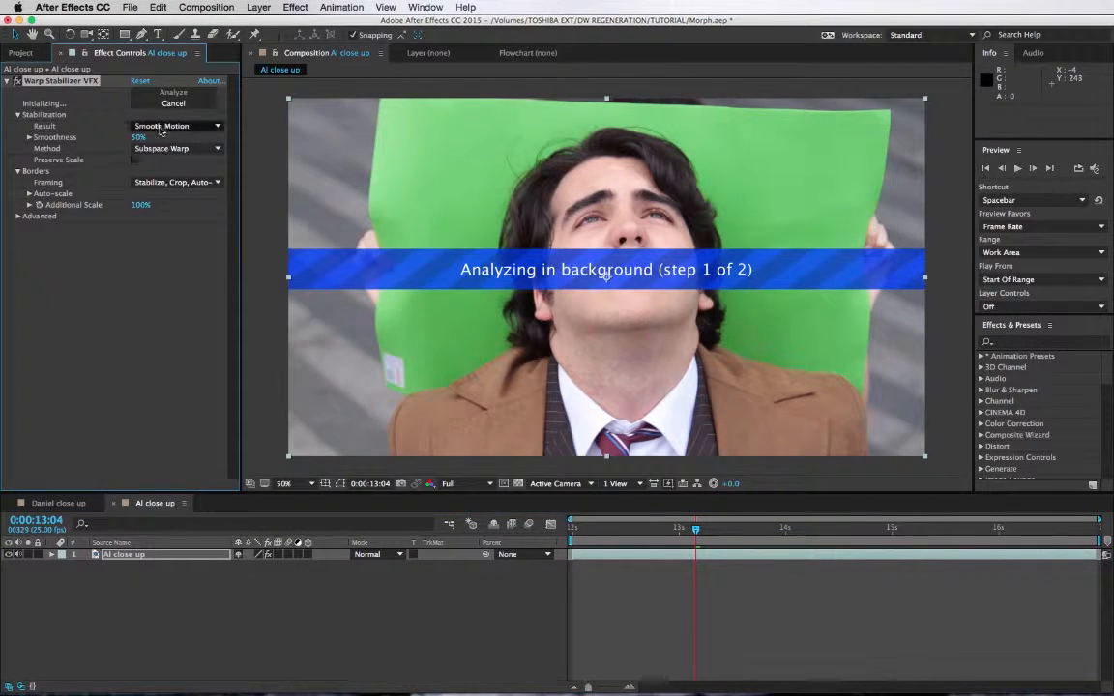
{"action": "left_click", "coordinate": [161, 127]}
{"action": "left_click", "coordinate": [159, 151]}
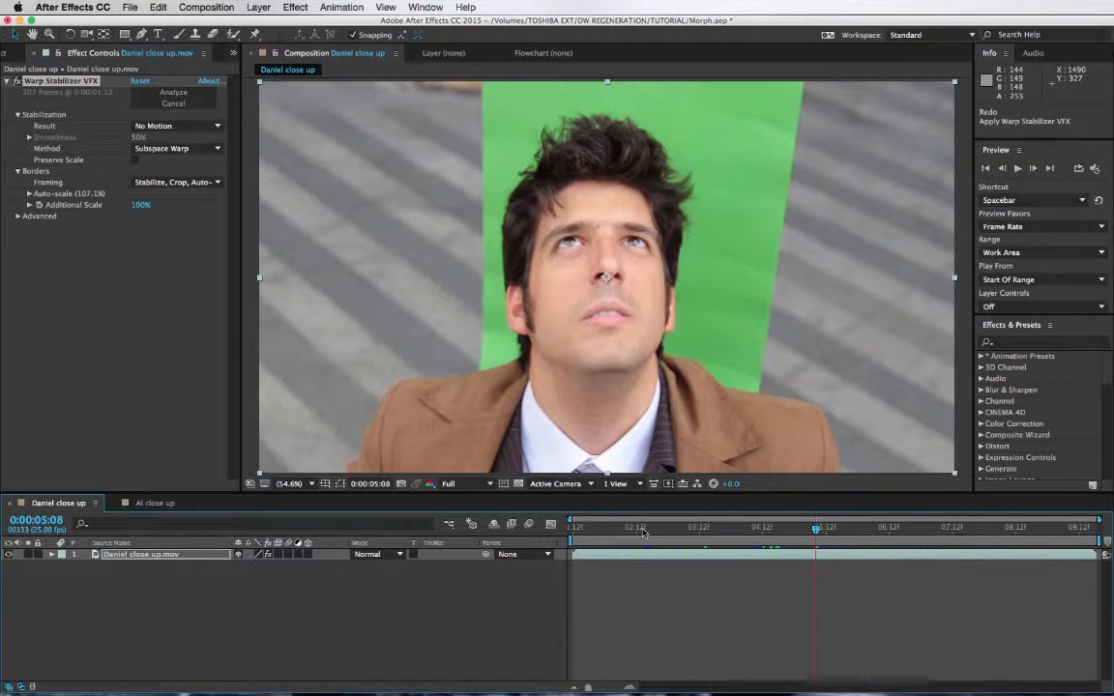
Scrub through the Daniel close up composition to check the stabilization.
{"action": "left_click", "coordinate": [648, 528]}
{"action": "left_click_drag", "start_coordinate": [648, 529], "coordinate": [893, 538]}
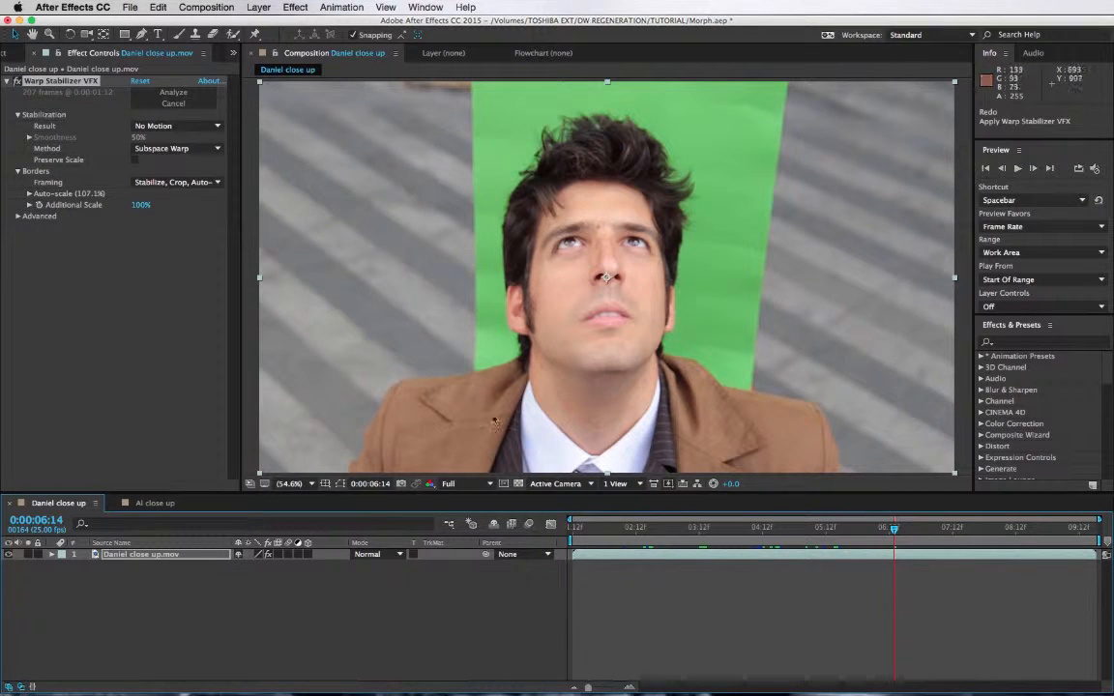
{"action": "left_click_drag", "start_coordinate": [715, 540], "coordinate": [658, 566]}
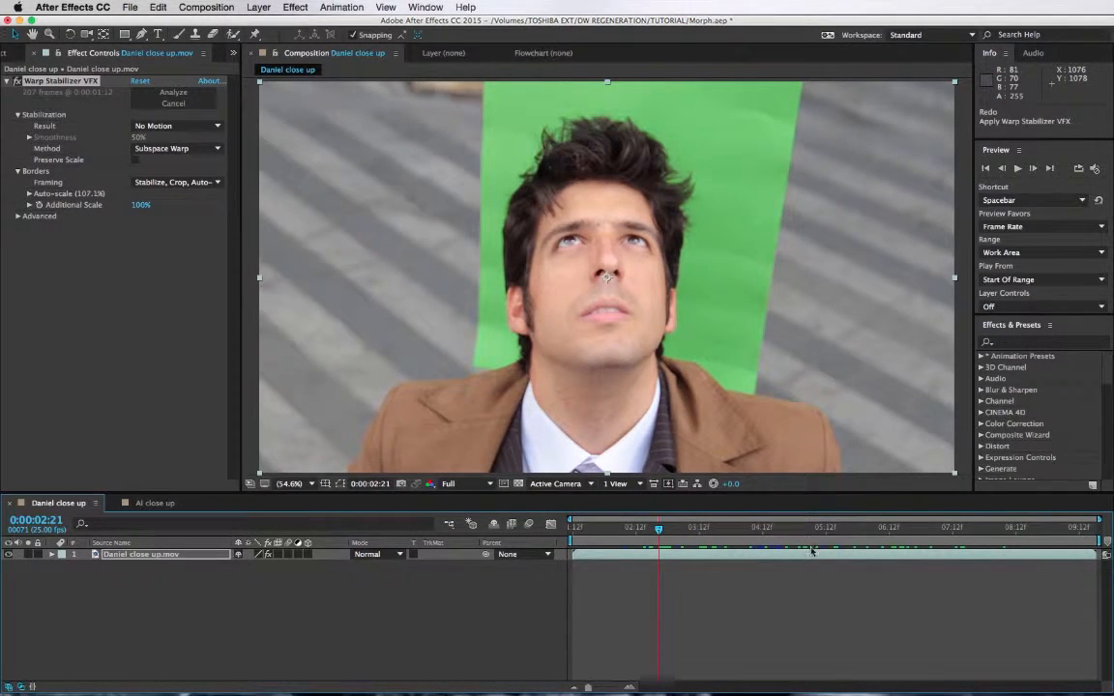
Scrub through the Al close up composition to check how steady the stabilized shot is.
{"action": "left_click", "coordinate": [145, 504]}
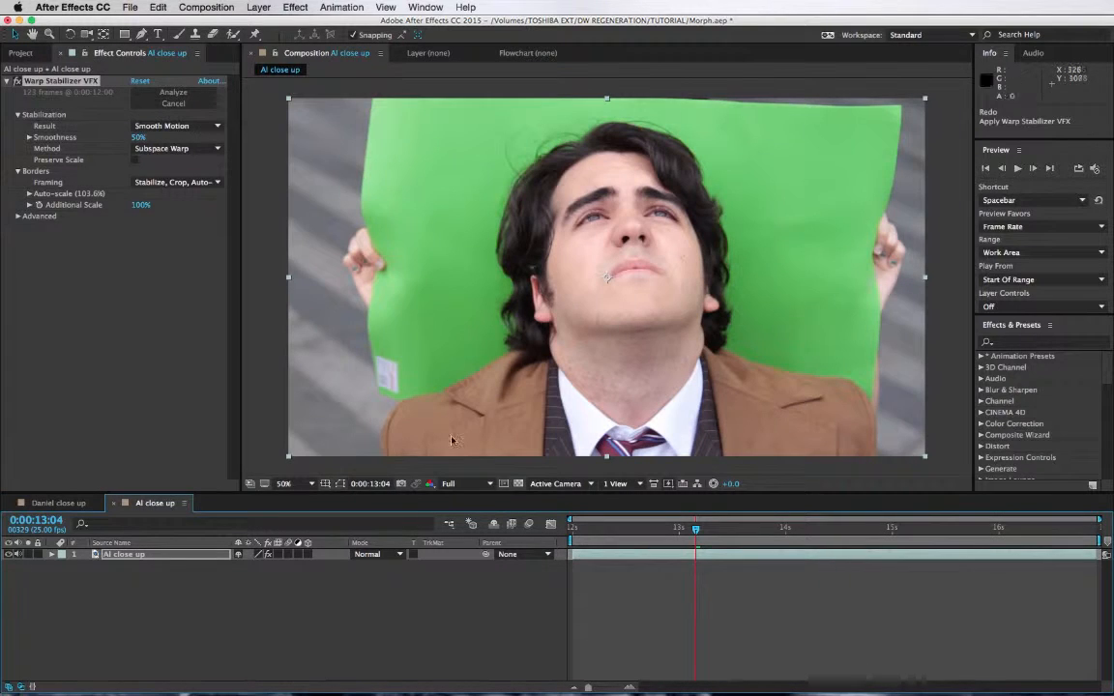
{"action": "left_click", "coordinate": [742, 528]}
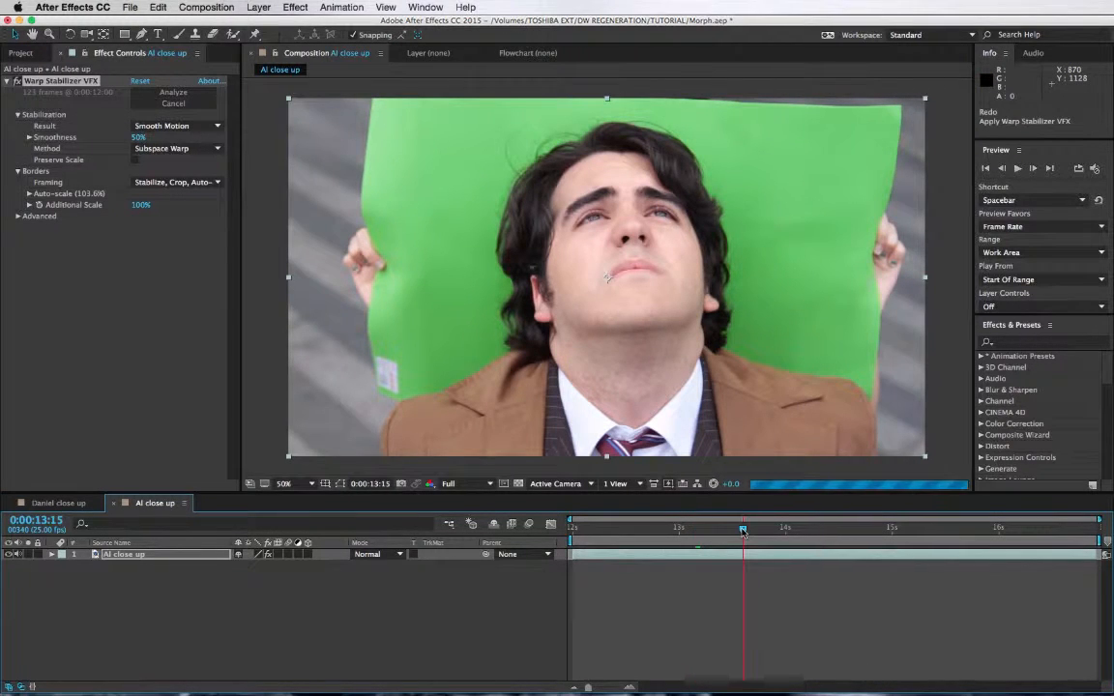
{"action": "left_click_drag", "start_coordinate": [769, 531], "coordinate": [978, 530]}
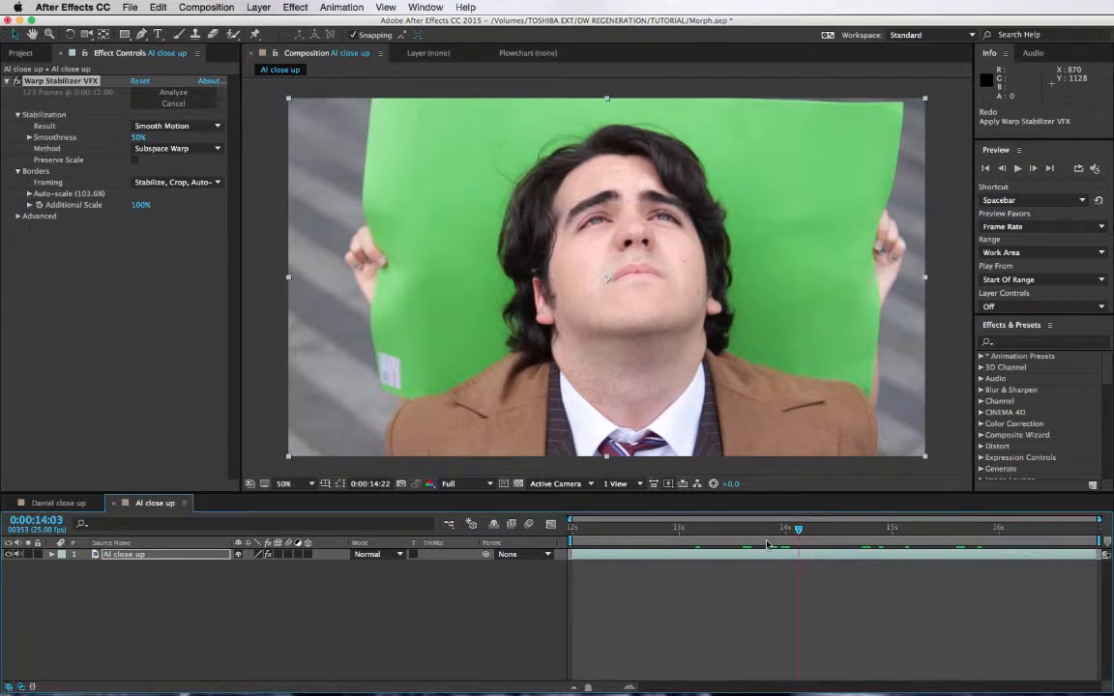
{"action": "left_click_drag", "start_coordinate": [767, 544], "coordinate": [701, 576]}
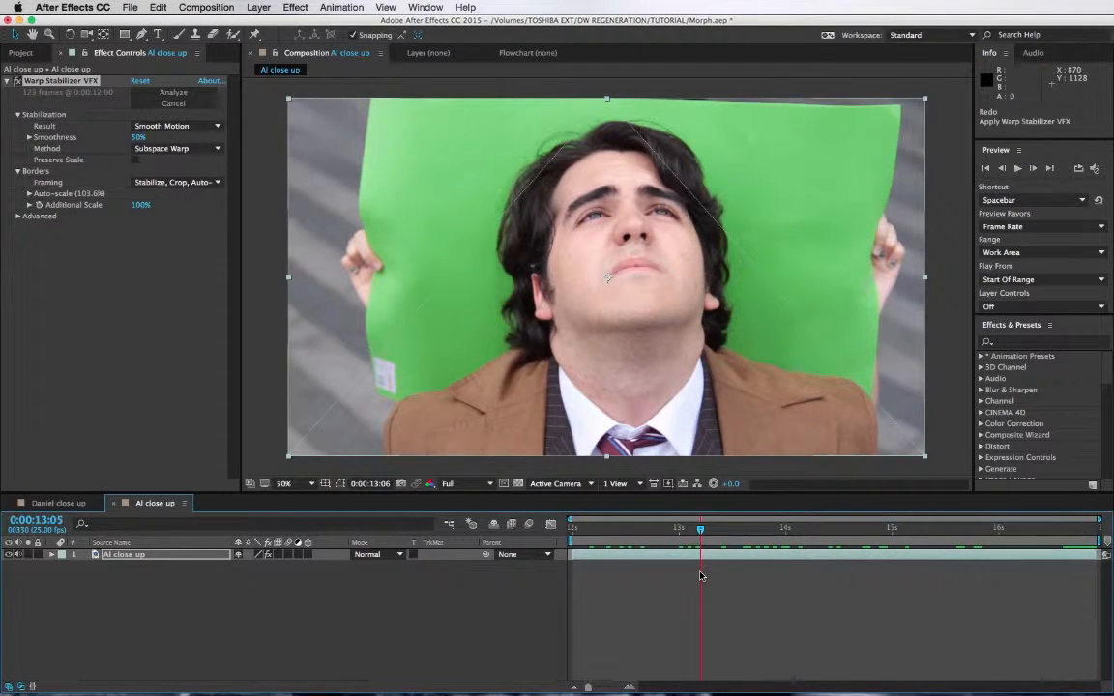
Pre-compose the Daniel close up.mov layer as Daniel_stabilized, moving all attributes into the new composition.
{"action": "left_click", "coordinate": [58, 504]}
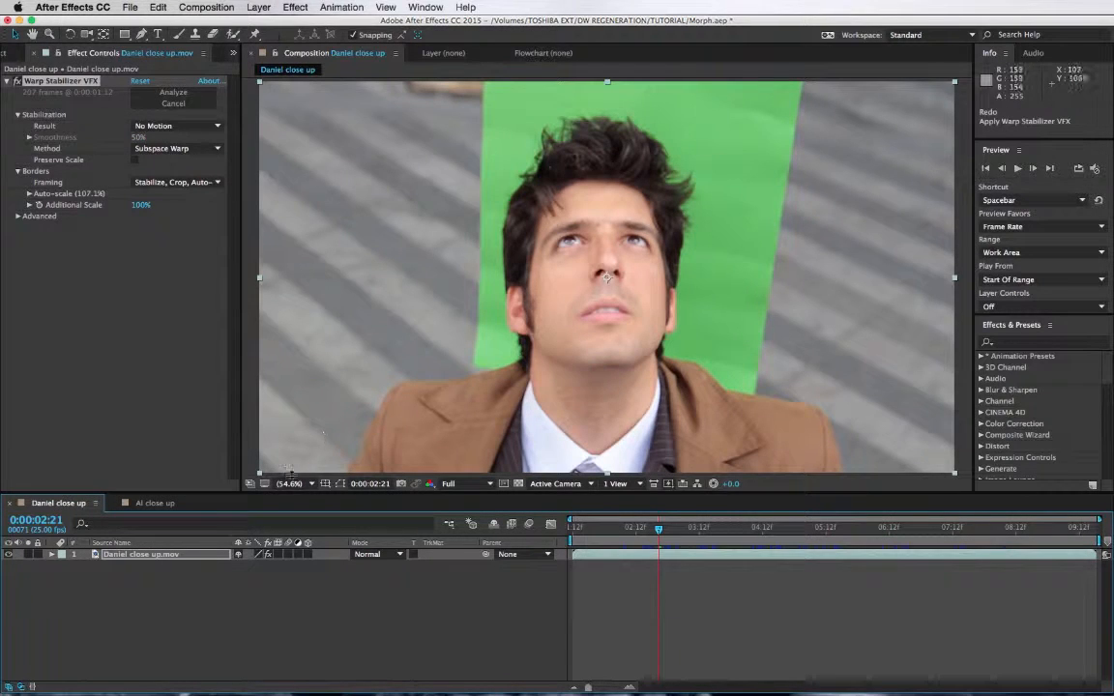
{"action": "right_click", "coordinate": [168, 553]}
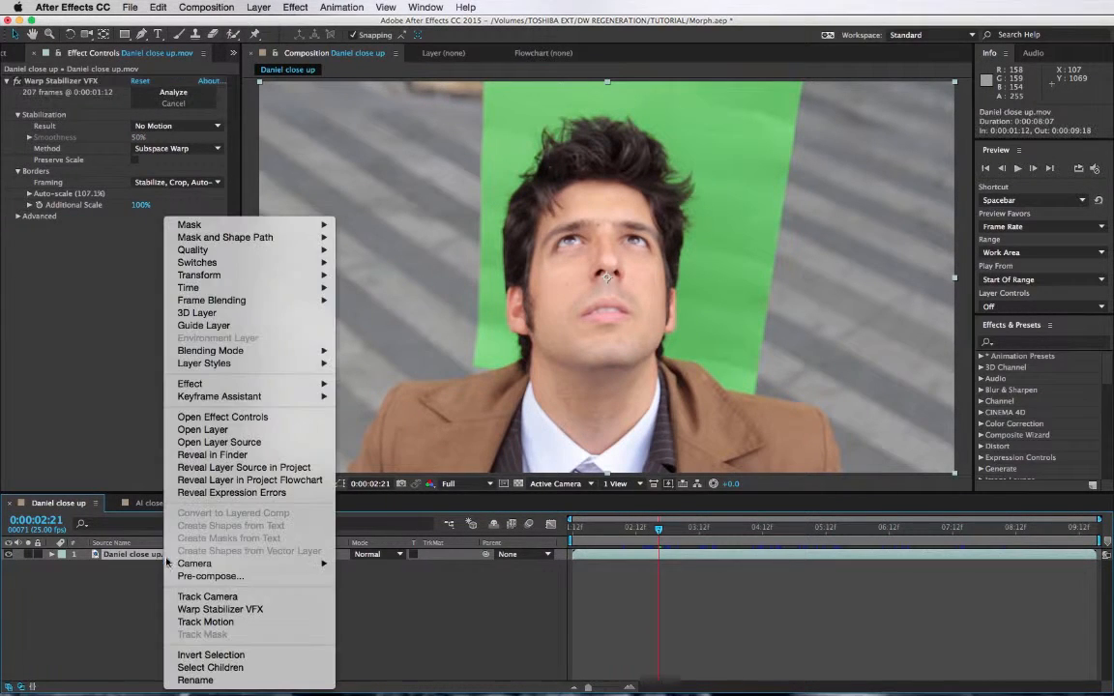
{"action": "left_click", "coordinate": [203, 576]}
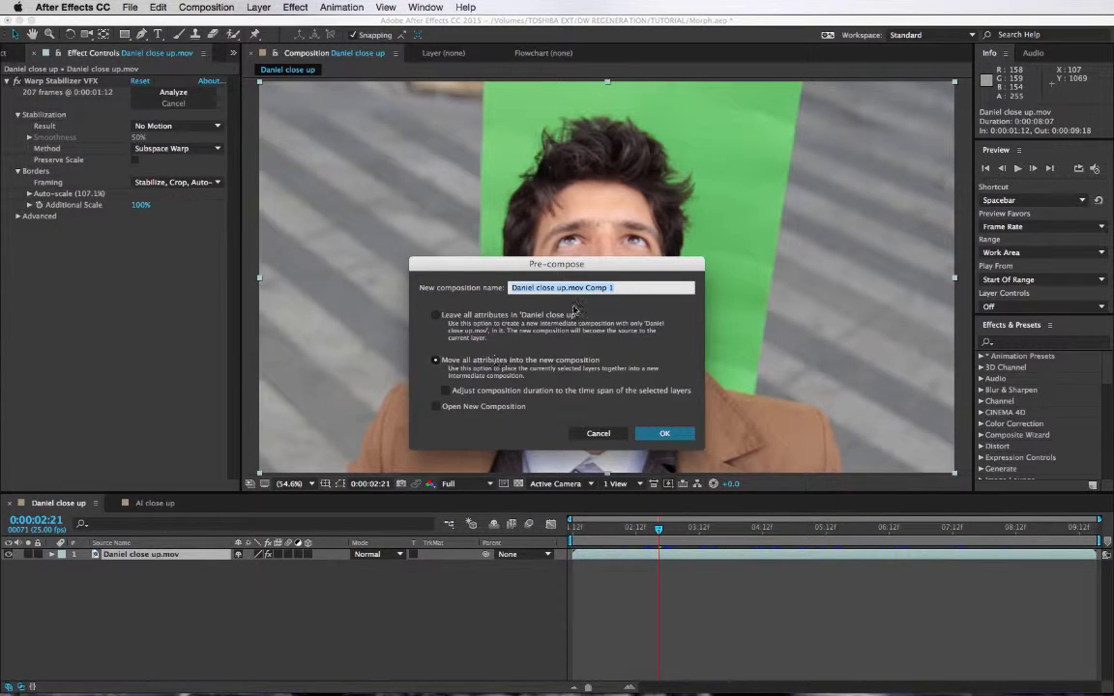
{"action": "left_click", "coordinate": [628, 286]}
{"action": "key", "text": "BackSpace"}
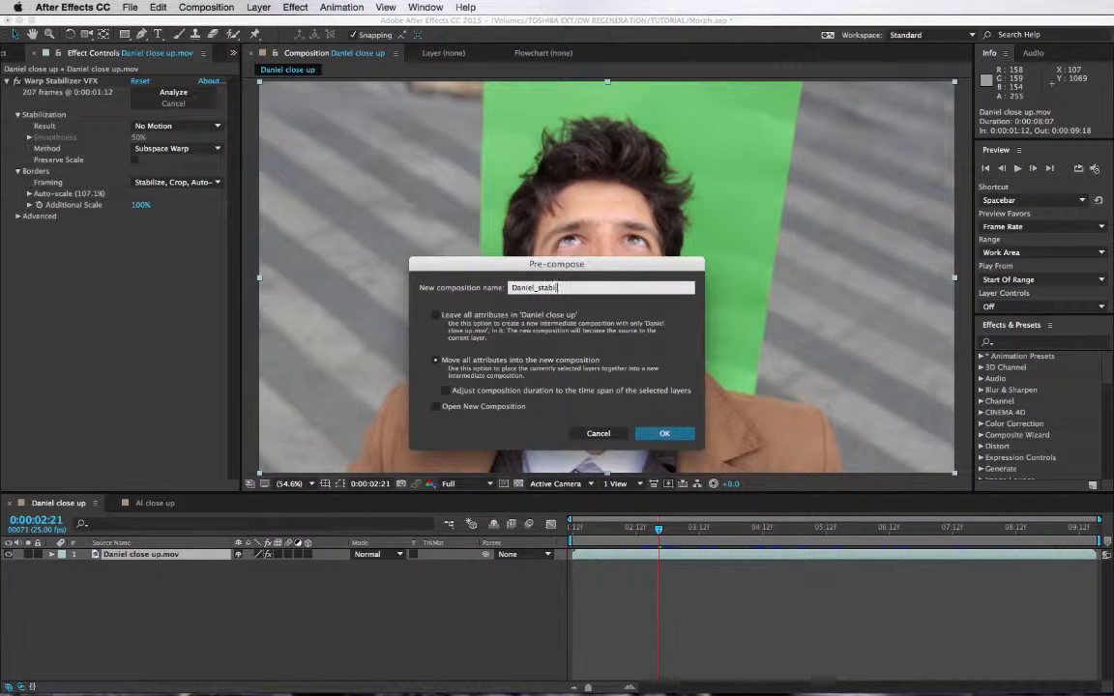
{"action": "type", "text": "_stabilized"}
{"action": "key", "text": "Return"}
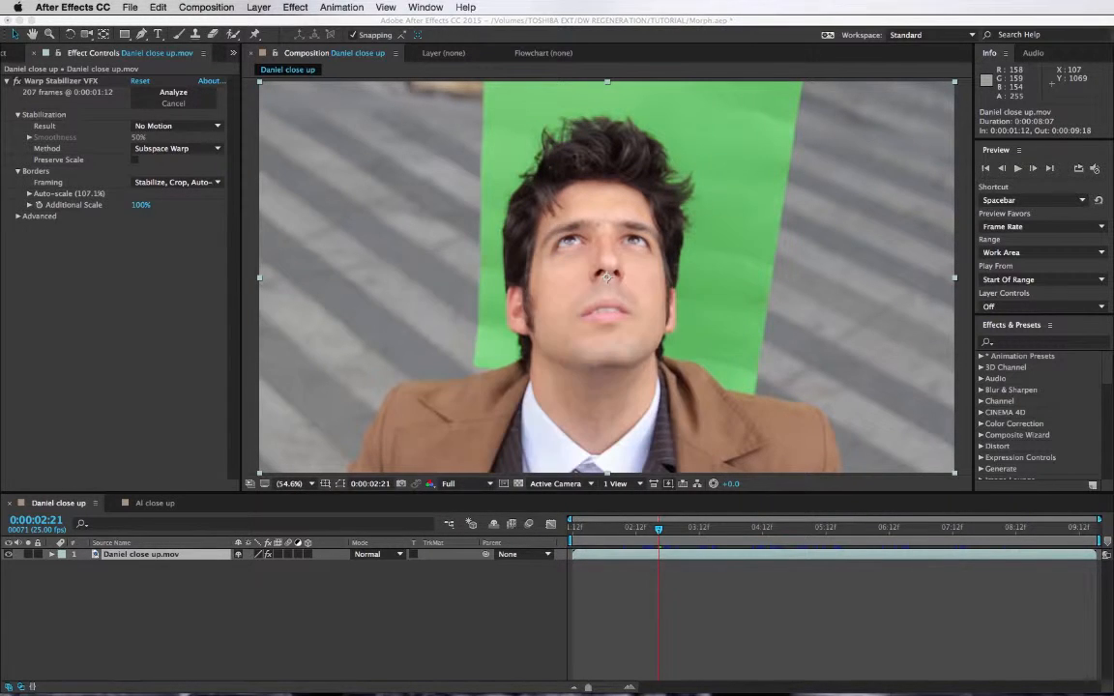
Pre-compose the Al close up layer as Al_stabilized, moving all attributes into the new composition.
{"action": "left_click", "coordinate": [140, 503]}
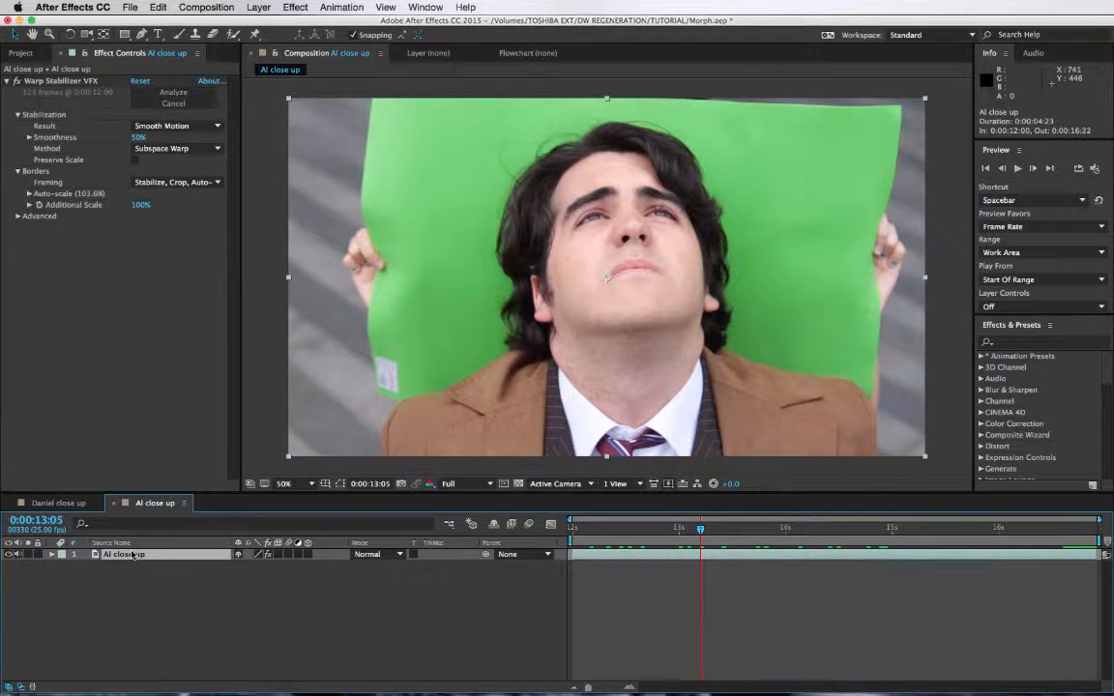
{"action": "right_click", "coordinate": [130, 555]}
{"action": "left_click", "coordinate": [148, 579]}
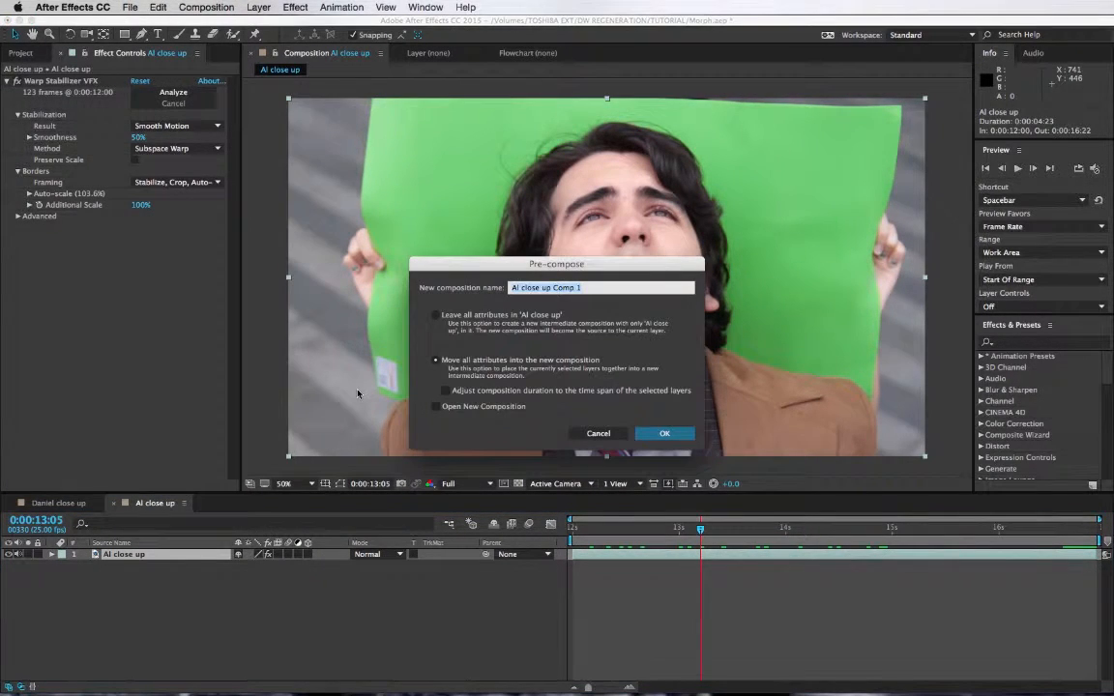
{"action": "key", "text": "Right"}
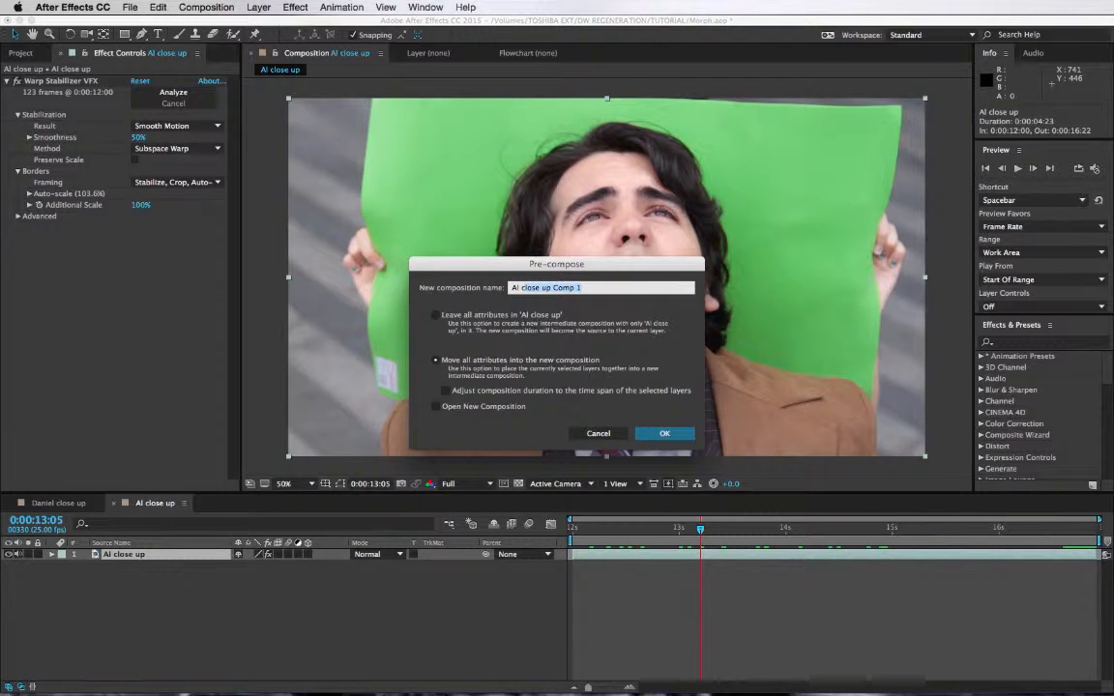
{"action": "key", "text": "BackSpace"}
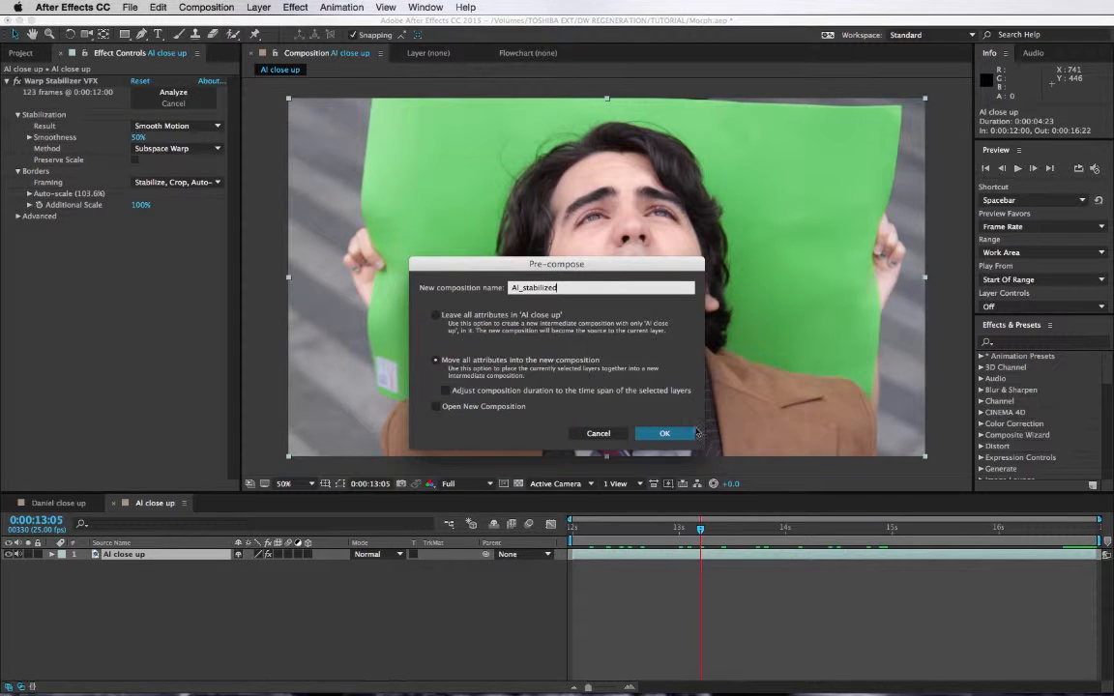
{"action": "left_click", "coordinate": [661, 433]}
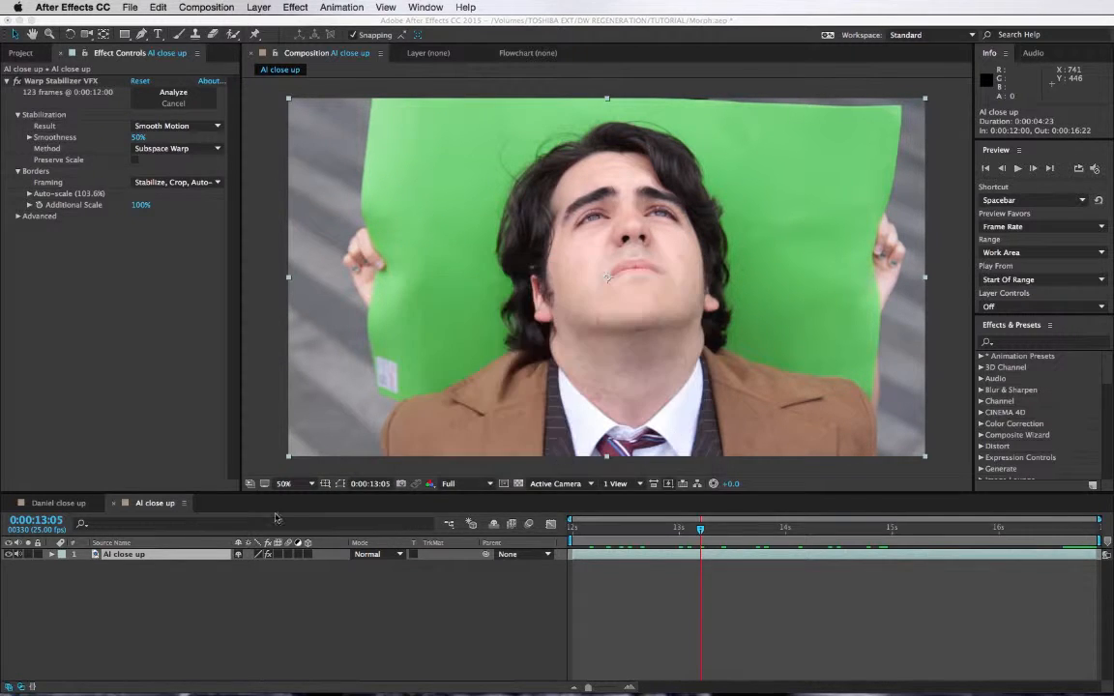
Compare the Daniel close up and Al close up compositions, scrub the end of the Al shot, and return to Daniel close up.
{"action": "left_click", "coordinate": [60, 503]}
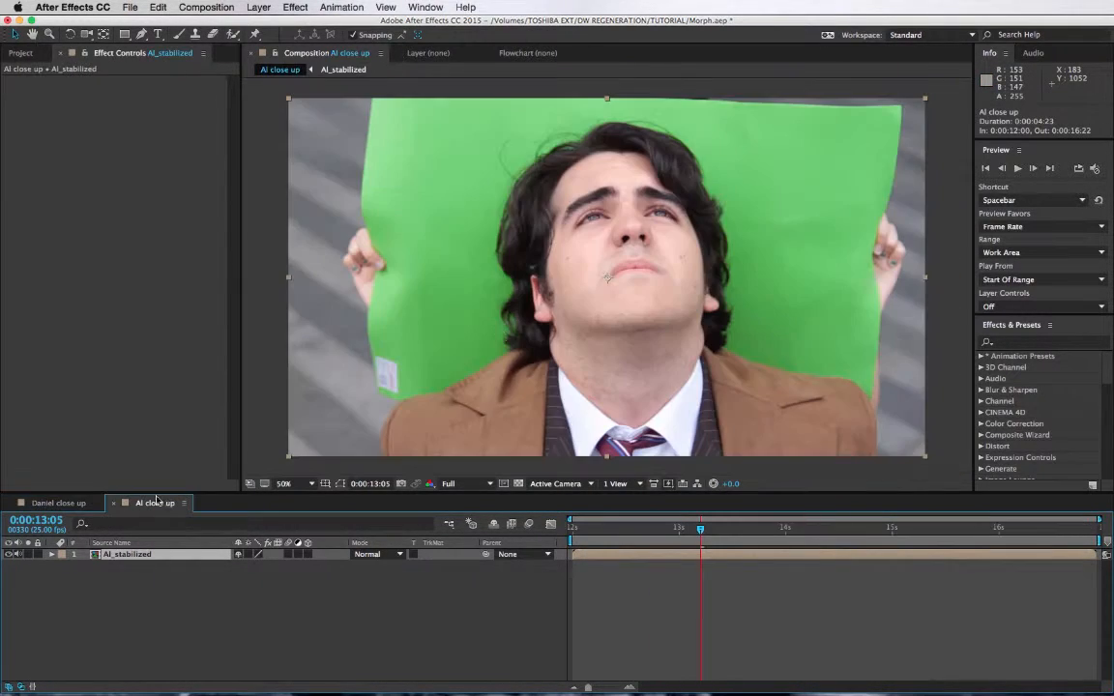
{"action": "left_click", "coordinate": [155, 503]}
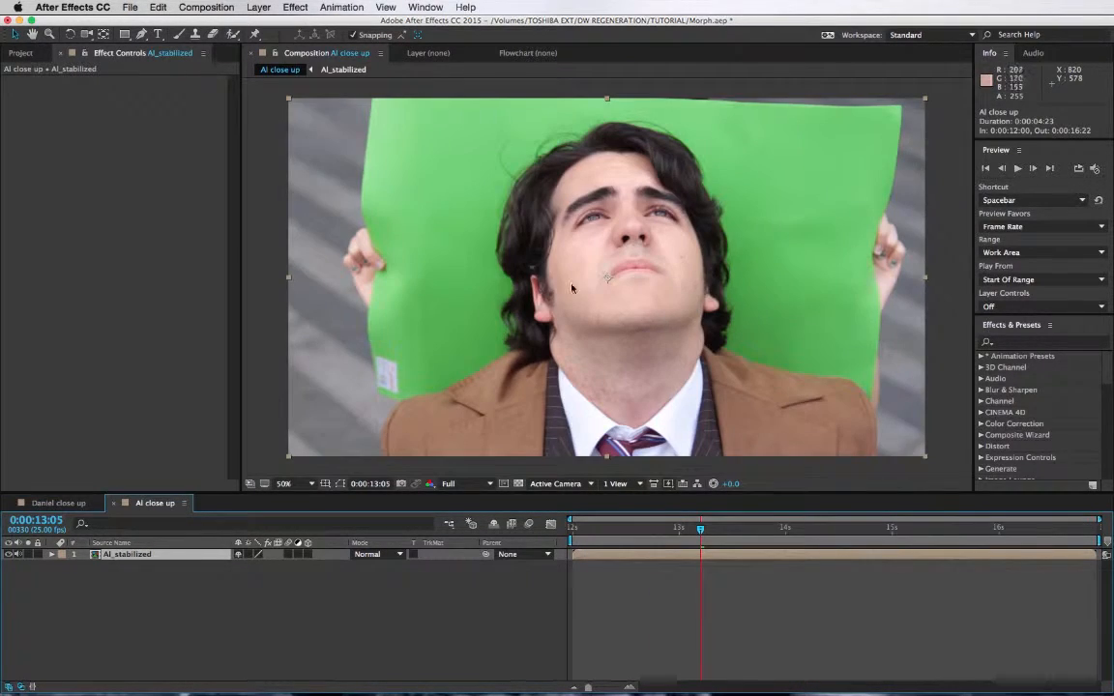
{"action": "left_click", "coordinate": [76, 504]}
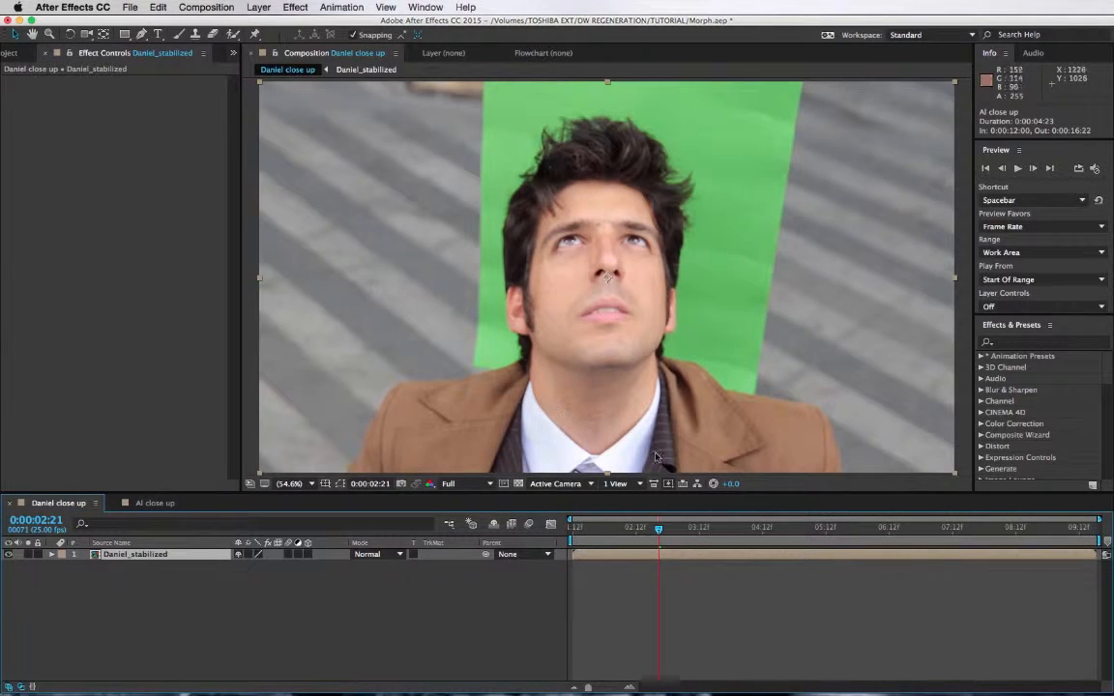
{"action": "left_click", "coordinate": [154, 504]}
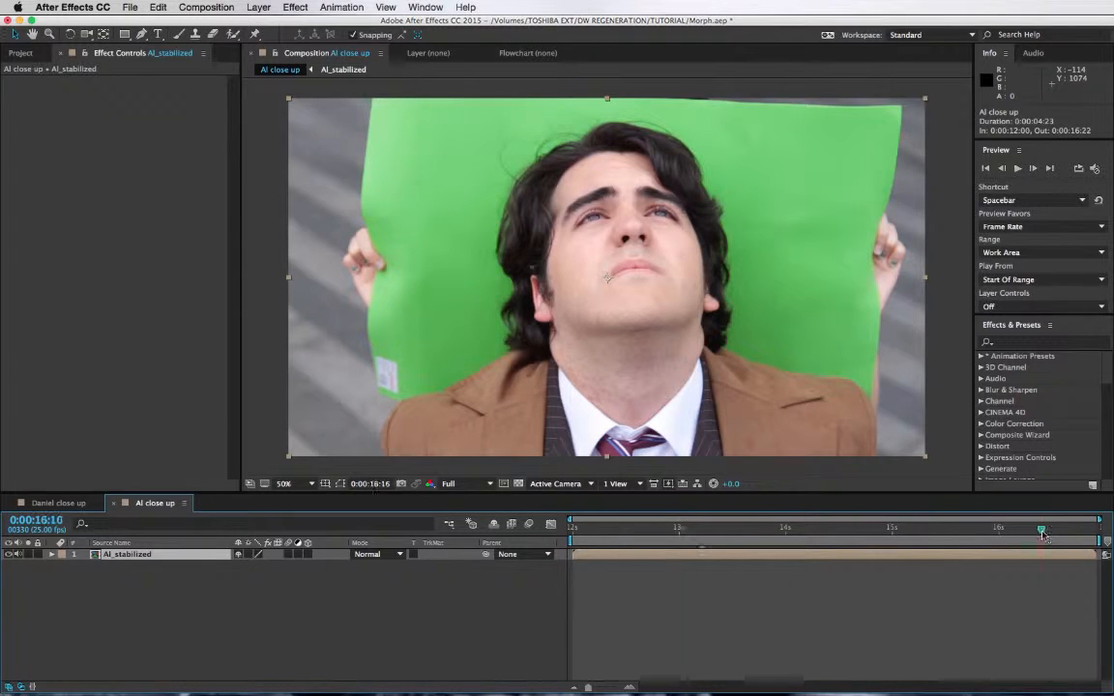
{"action": "left_click_drag", "start_coordinate": [1039, 531], "coordinate": [1087, 537]}
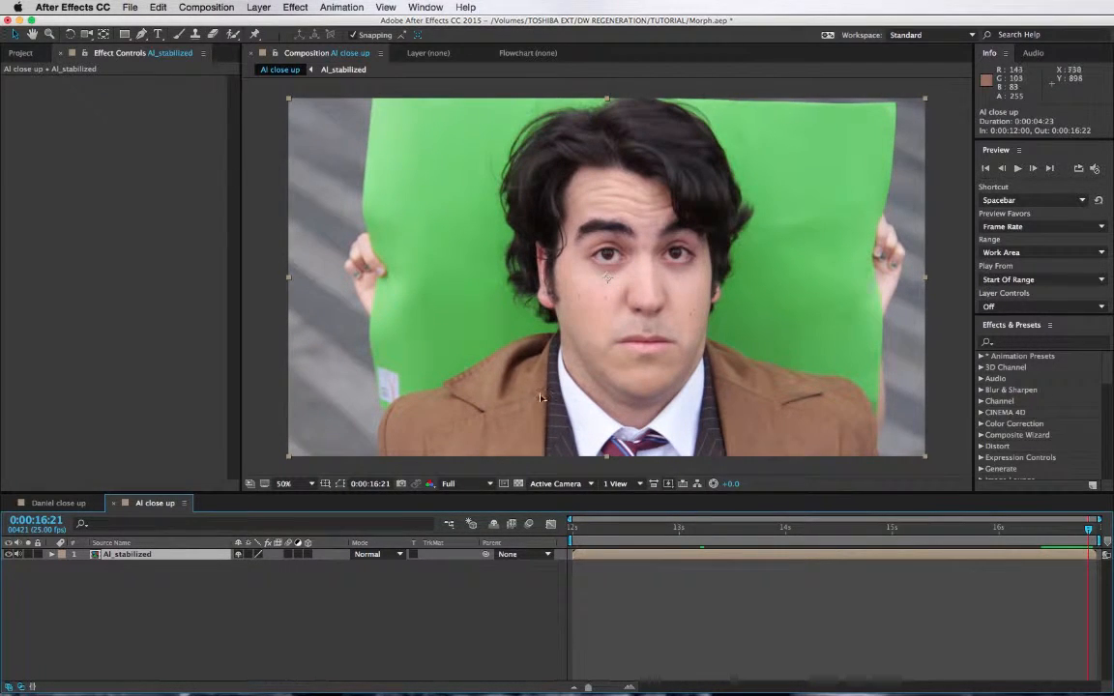
{"action": "left_click_drag", "start_coordinate": [1076, 531], "coordinate": [955, 539]}
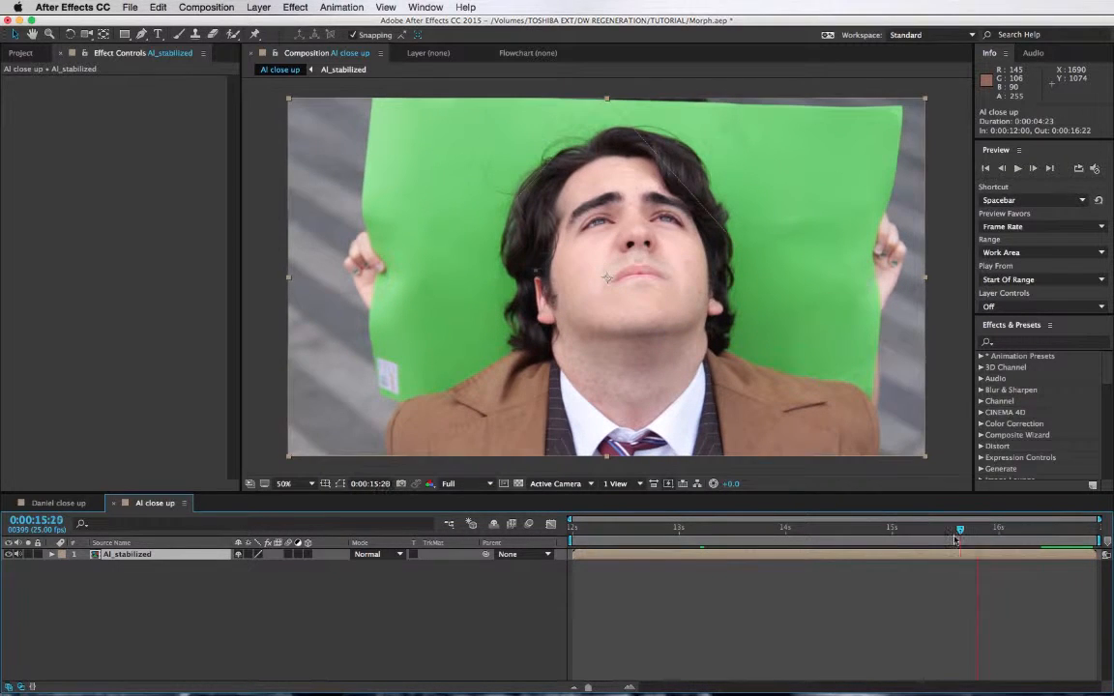
{"action": "left_click", "coordinate": [56, 503]}
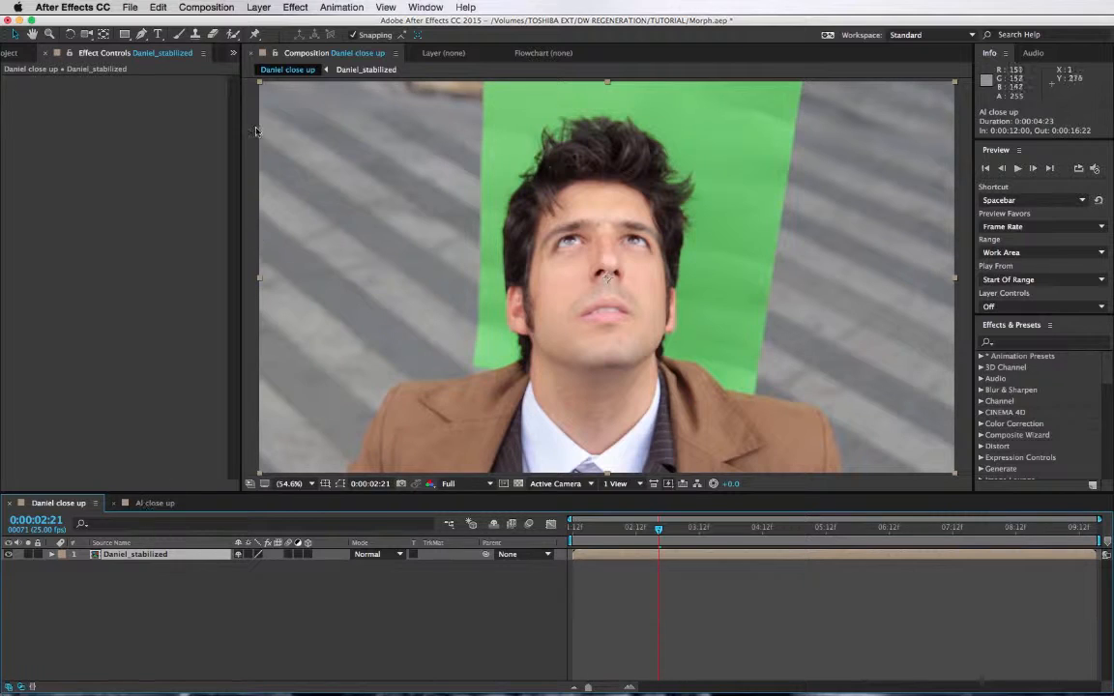
Apply Keylight (1.2) to the Daniel_stabilized layer and sample the green backdrop beside the head as the Screen Colour.
{"action": "left_click", "coordinate": [293, 7]}
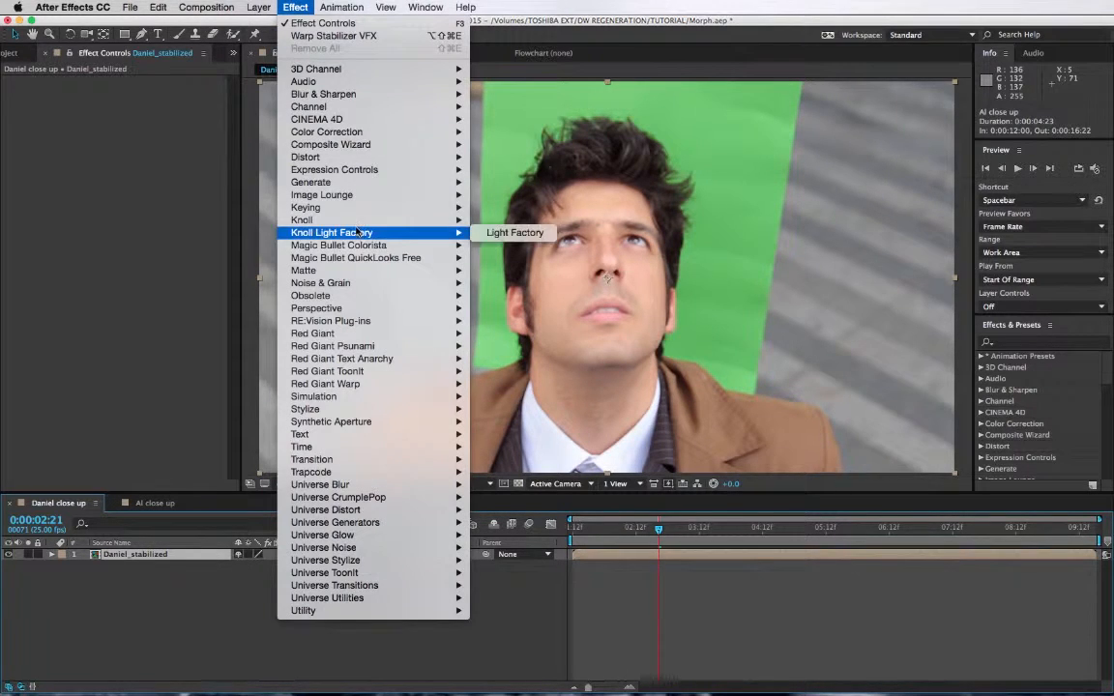
{"action": "mouse_move", "coordinate": [357, 218]}
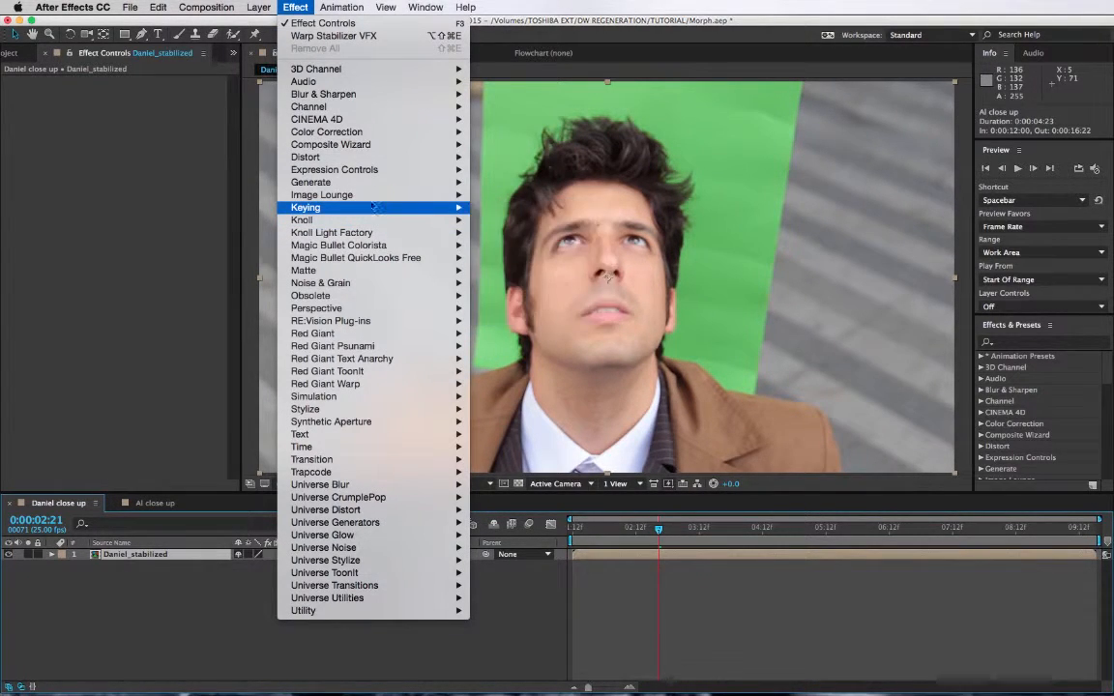
{"action": "mouse_move", "coordinate": [425, 206]}
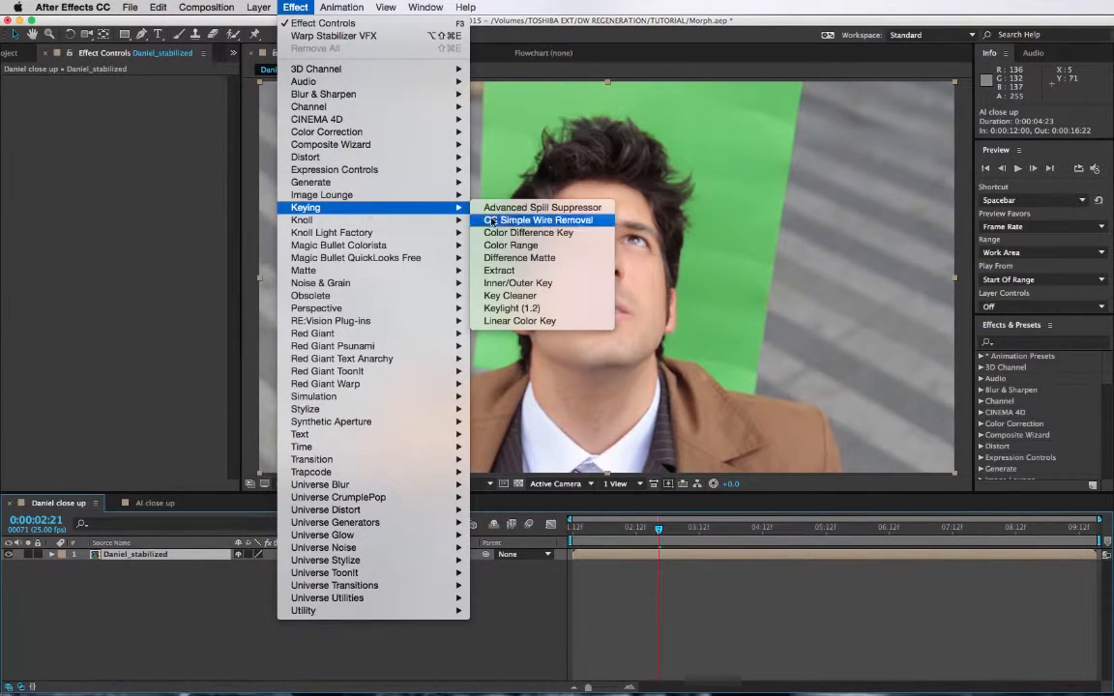
{"action": "left_click", "coordinate": [511, 308]}
{"action": "left_click", "coordinate": [155, 164]}
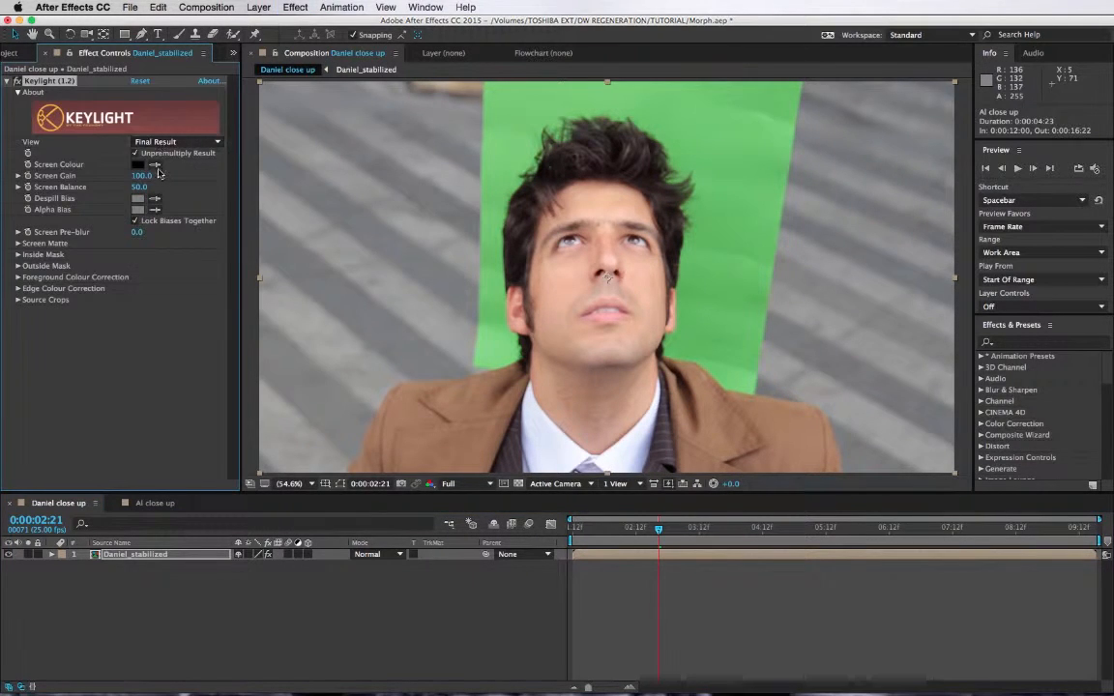
{"action": "left_click", "coordinate": [726, 232]}
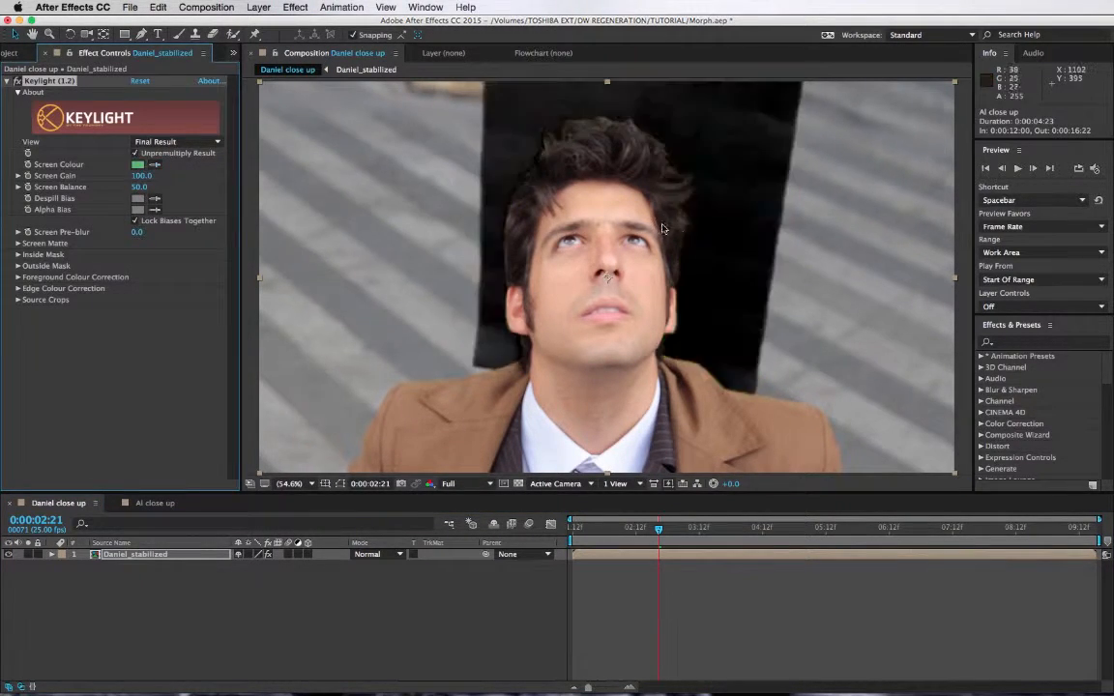
Set Keylight's Clip Black to 11 and Clip White to 89 in the Screen Matte view, and return the view to Final Result.
{"action": "key", "text": "/"}
{"action": "left_click_drag", "start_coordinate": [606, 165], "coordinate": [606, 313]}
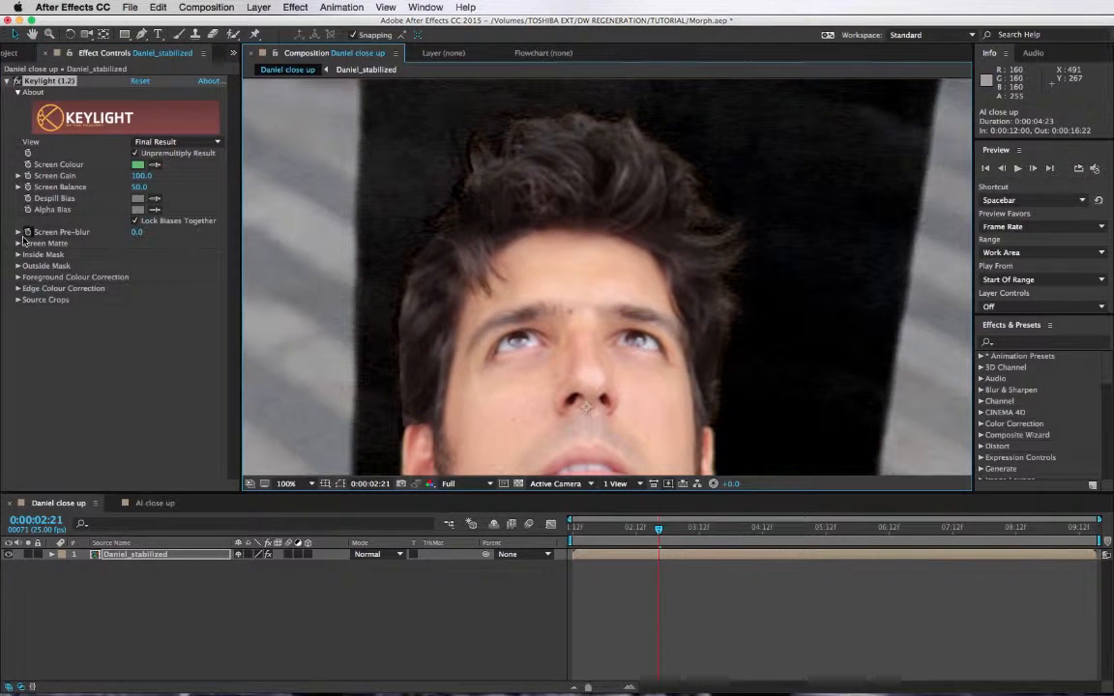
{"action": "left_click", "coordinate": [177, 141]}
{"action": "left_click", "coordinate": [174, 211]}
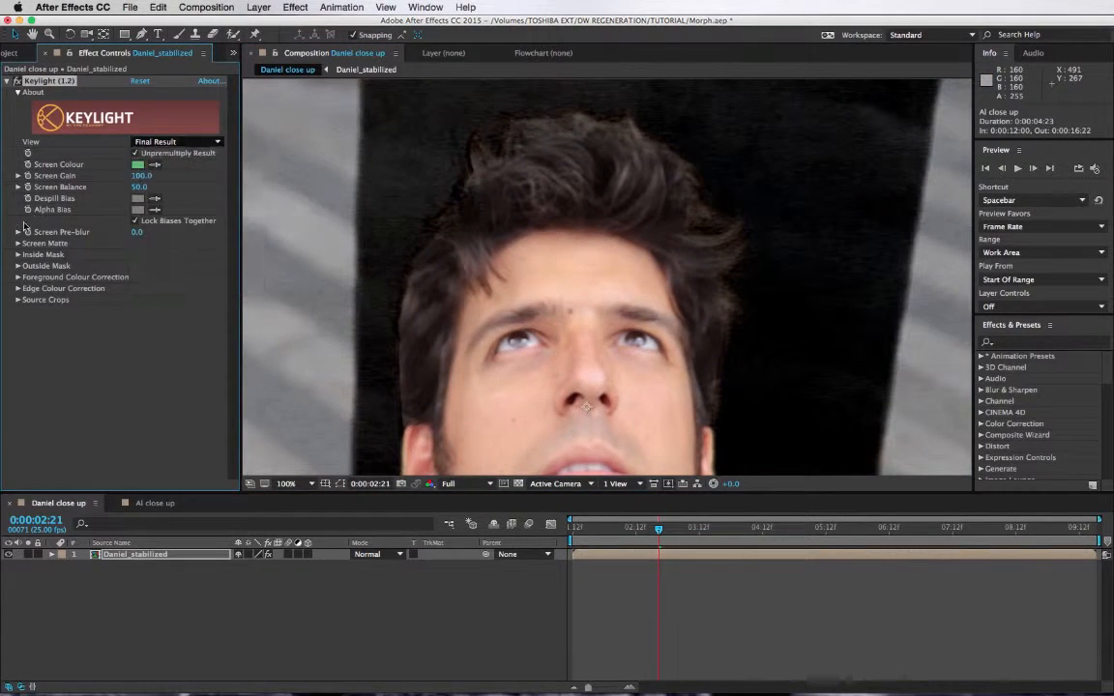
{"action": "left_click", "coordinate": [18, 244]}
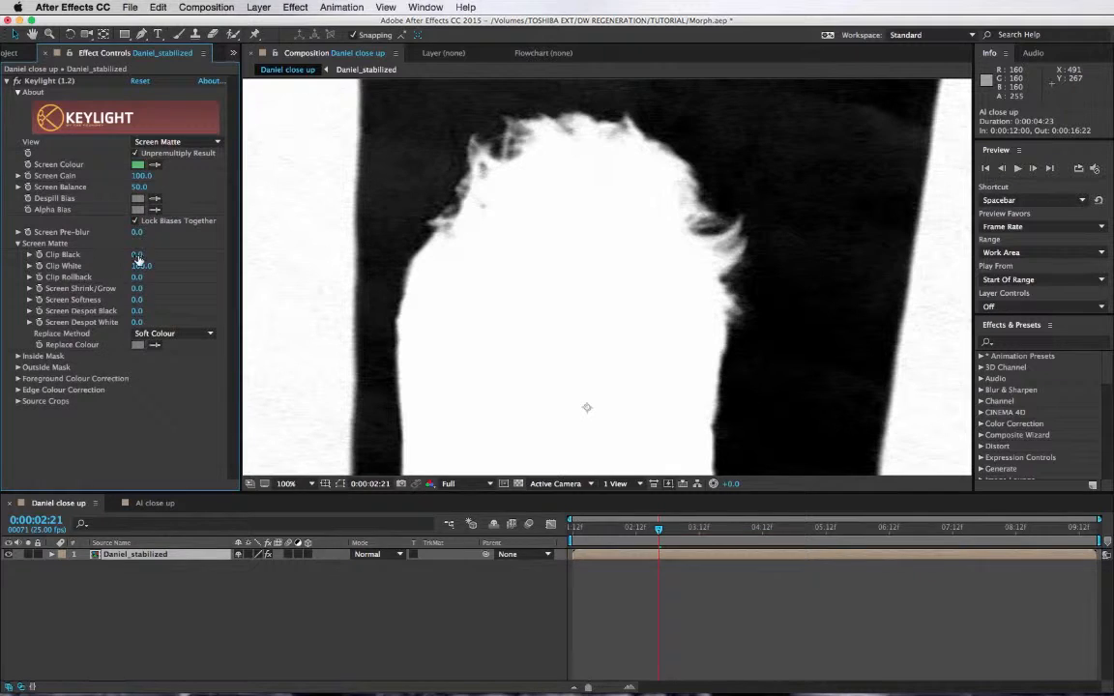
{"action": "mouse_move", "coordinate": [138, 258]}
{"action": "left_mouse_down"}
{"action": "mouse_move", "coordinate": [149, 258]}
{"action": "mouse_move", "coordinate": [136, 266]}
{"action": "left_mouse_up"}
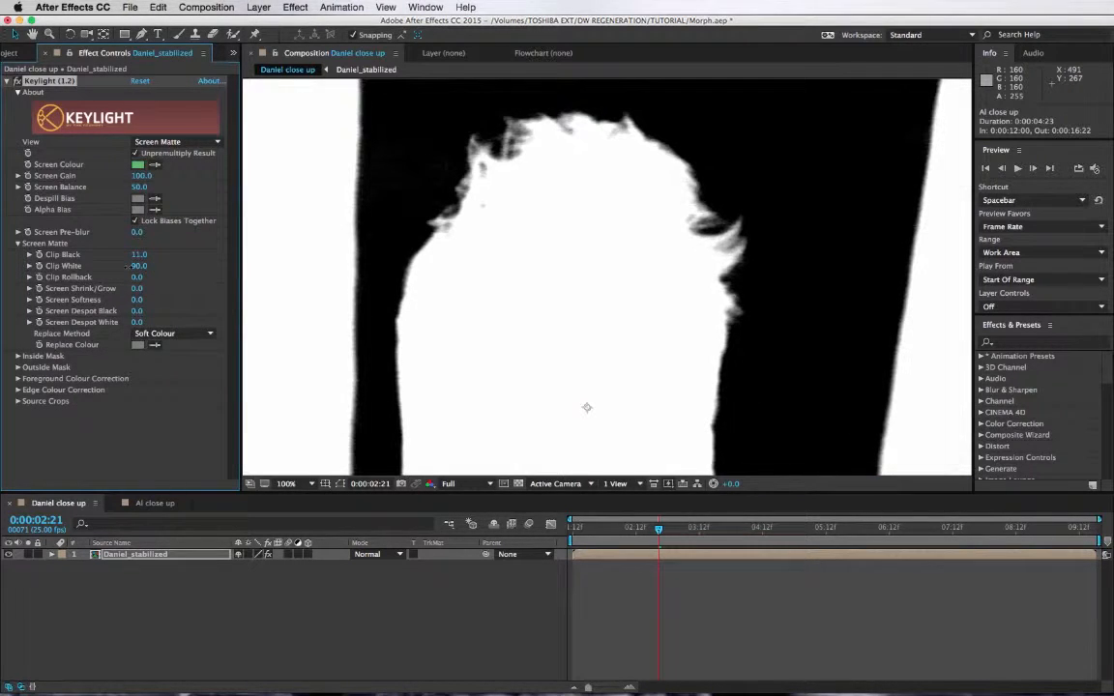
{"action": "left_click", "coordinate": [162, 143]}
{"action": "left_click", "coordinate": [174, 280]}
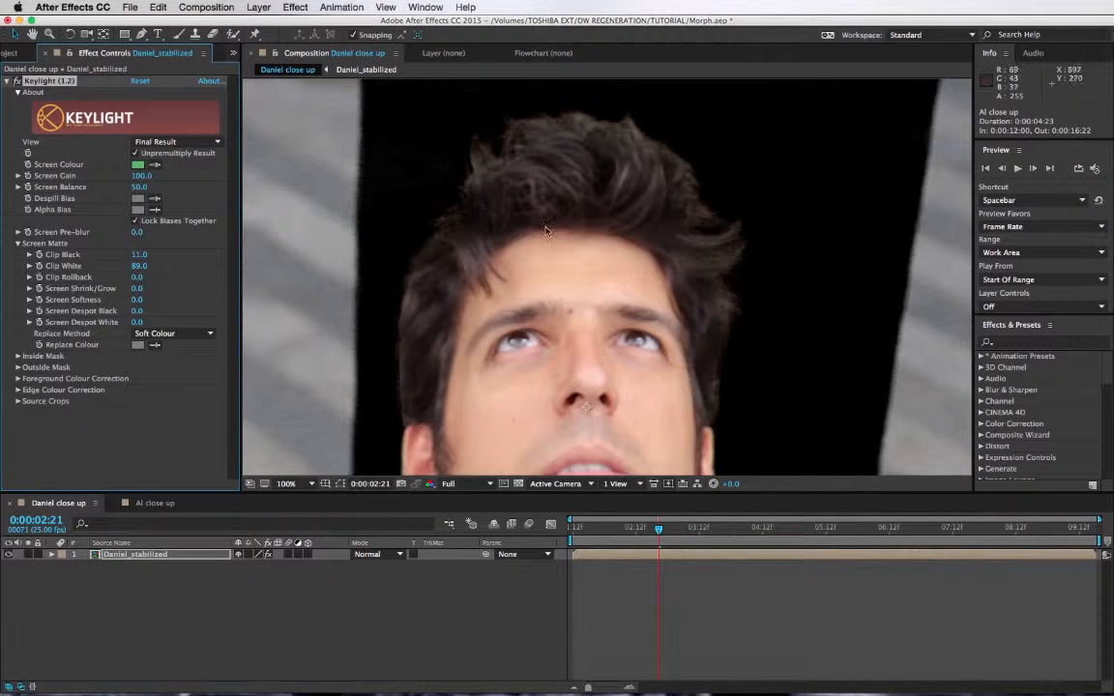
Check the keyed hair edges up close through the shot, and delete the Keylight effect from Daniel_stabilized.
{"action": "scroll", "coordinate": [543, 217], "scroll_direction": "up", "scroll_amount": 2}
{"action": "scroll", "coordinate": [536, 193], "scroll_direction": "down", "scroll_amount": 1}
{"action": "left_click_drag", "start_coordinate": [528, 170], "coordinate": [567, 316]}
{"action": "key", "text": "space"}
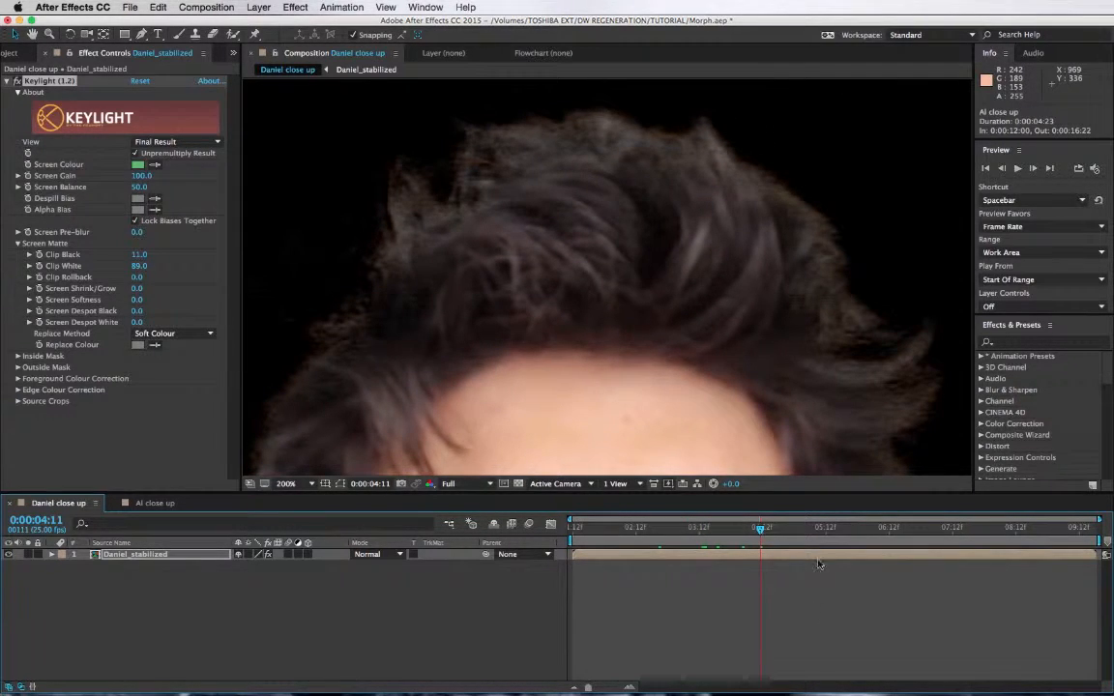
{"action": "left_click_drag", "start_coordinate": [811, 530], "coordinate": [831, 529]}
{"action": "scroll", "coordinate": [608, 323], "scroll_direction": "down", "scroll_amount": 1}
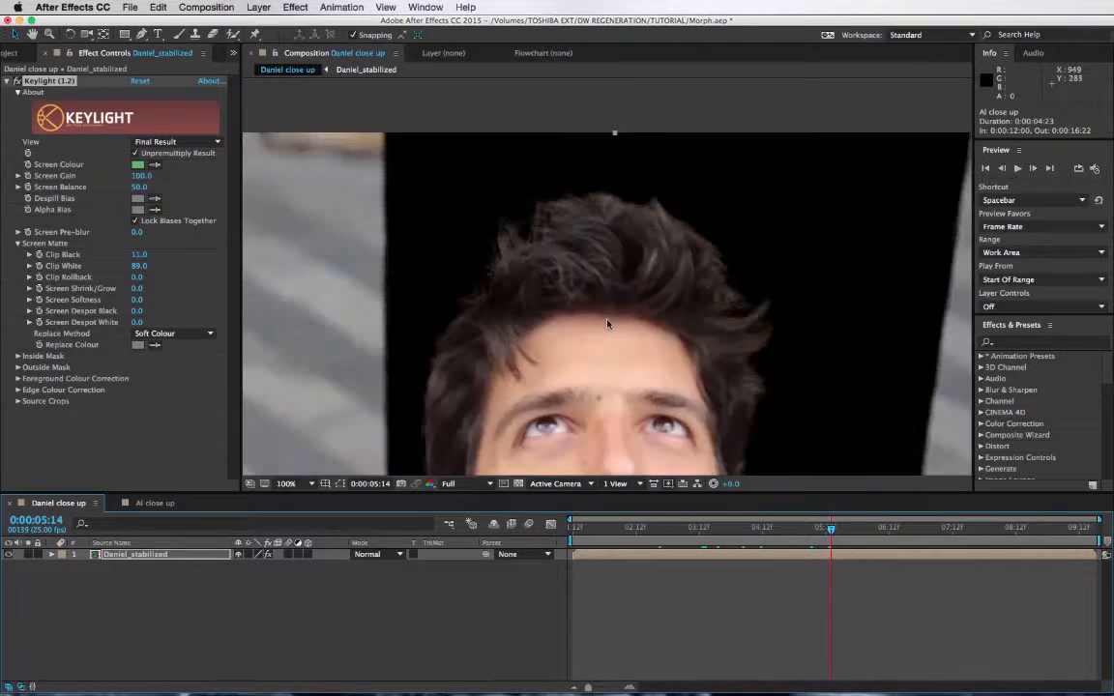
{"action": "left_click", "coordinate": [47, 82]}
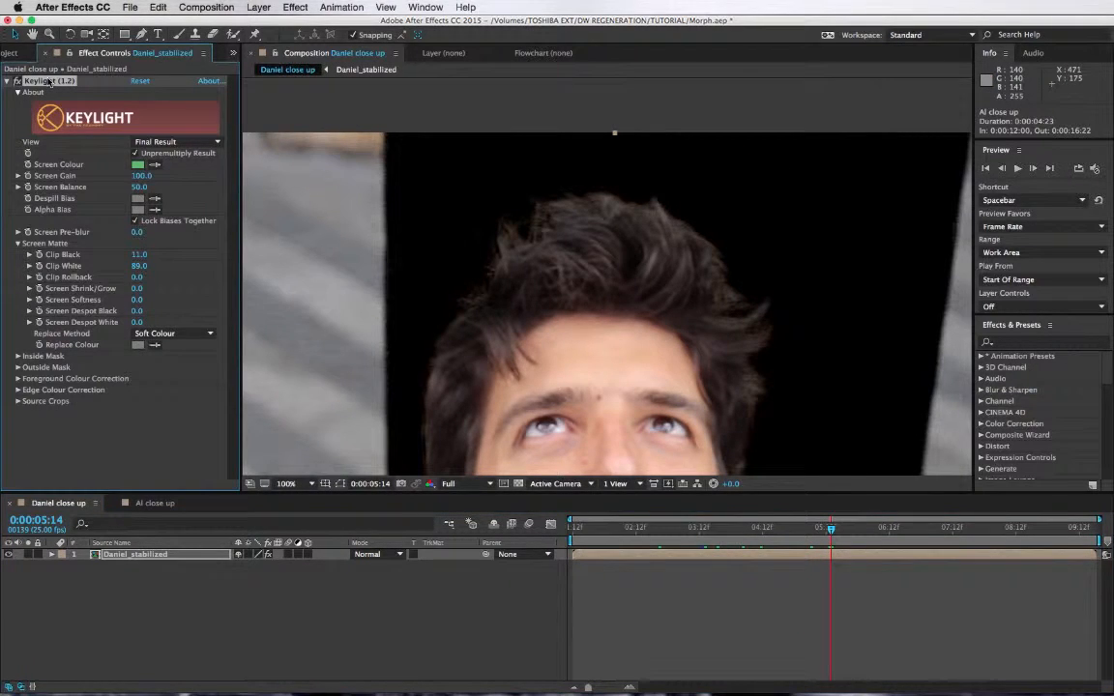
{"action": "key", "text": "Delete"}
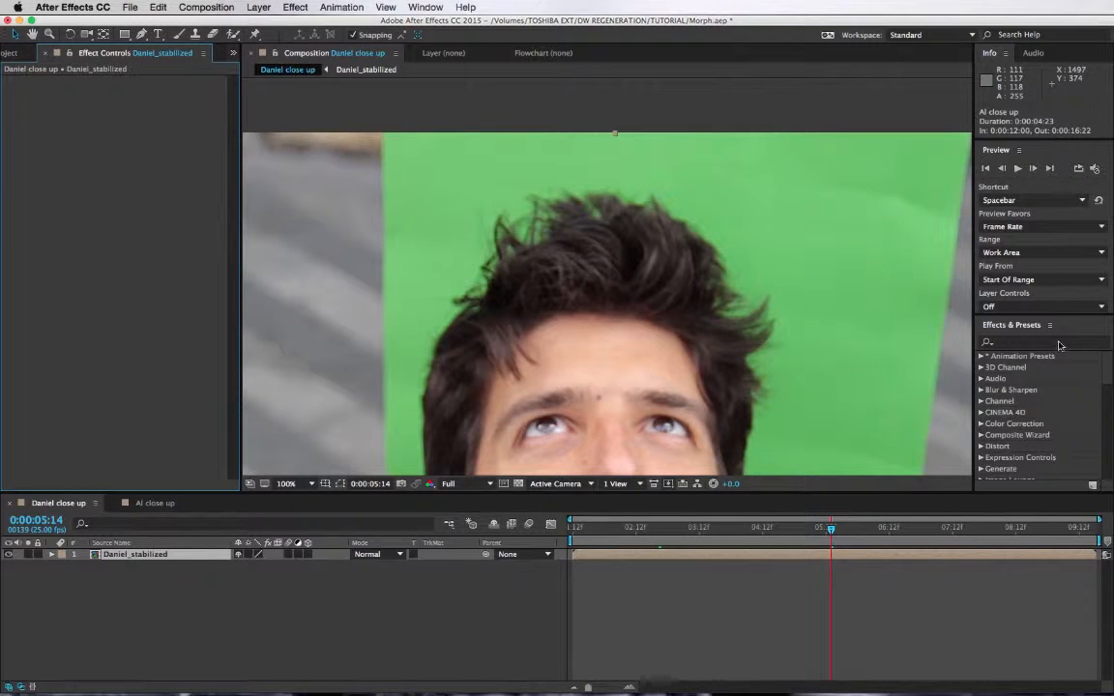
Find the Keylight + Key Cleaner + Advanced Spill Suppressor preset by searching "keyli" and apply it to Daniel_stabilized.
{"action": "left_click", "coordinate": [1012, 342]}
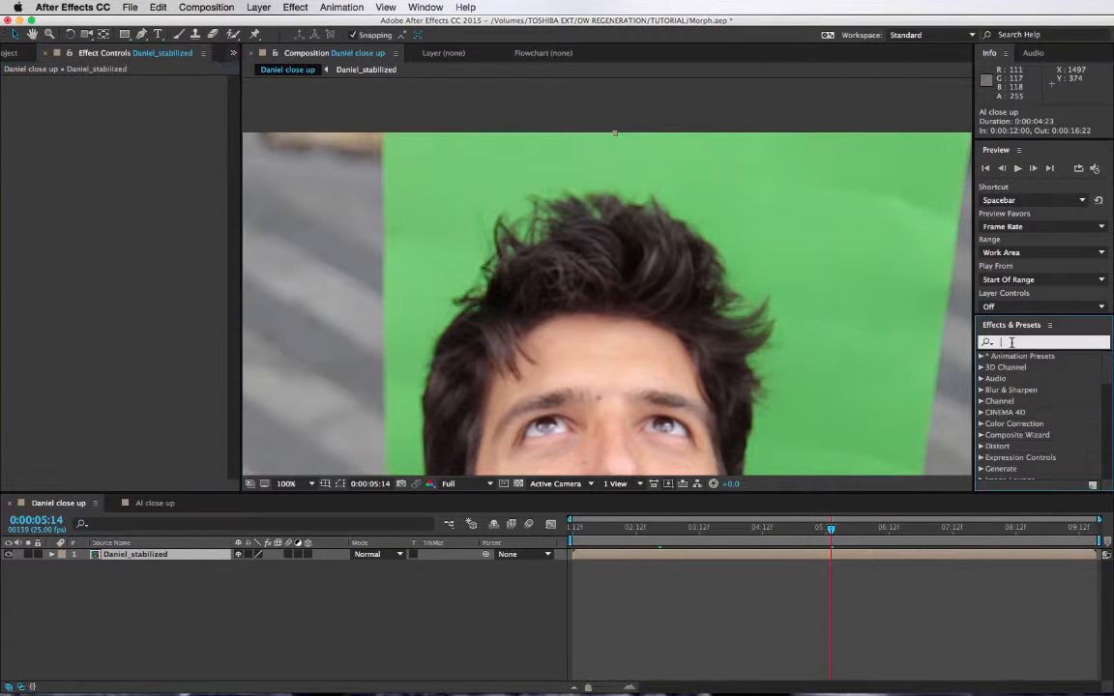
{"action": "type", "text": "keyli"}
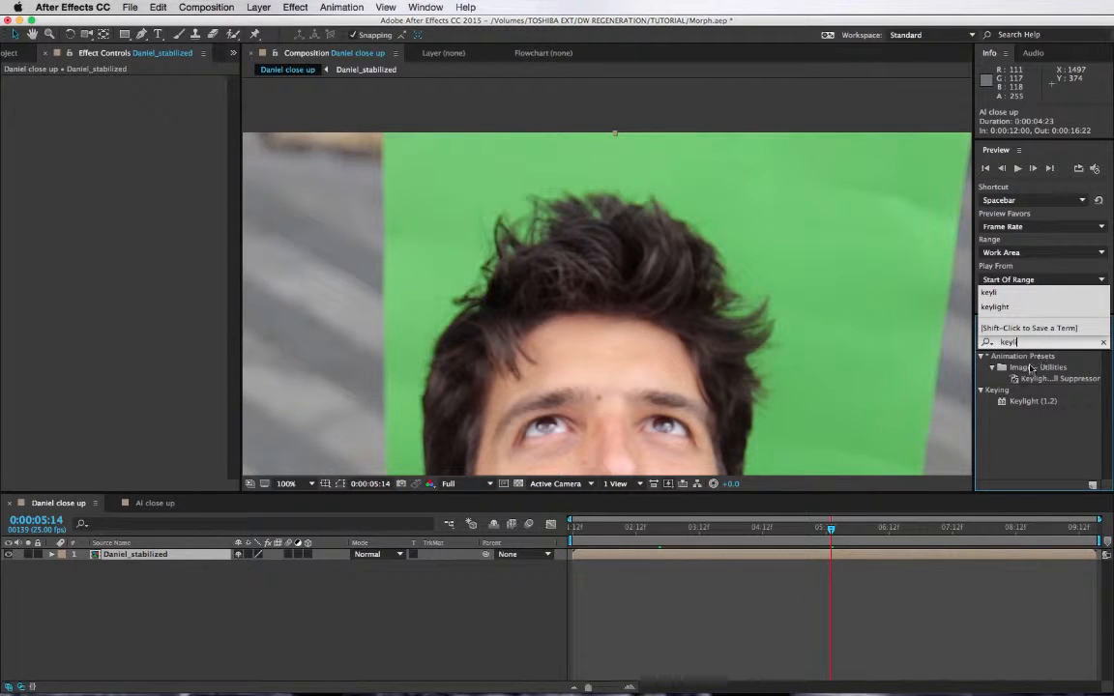
{"action": "left_click", "coordinate": [982, 377]}
{"action": "left_click_drag", "start_coordinate": [971, 377], "coordinate": [851, 392]}
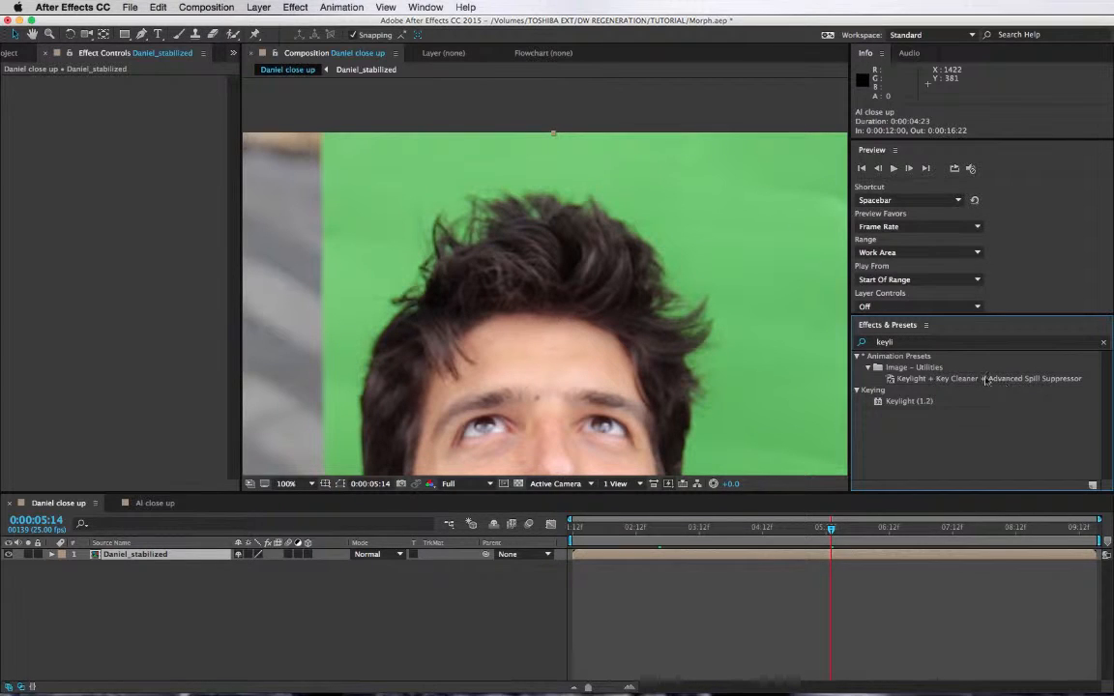
{"action": "left_click_drag", "start_coordinate": [920, 379], "coordinate": [753, 232]}
{"action": "left_click_drag", "start_coordinate": [852, 269], "coordinate": [977, 268]}
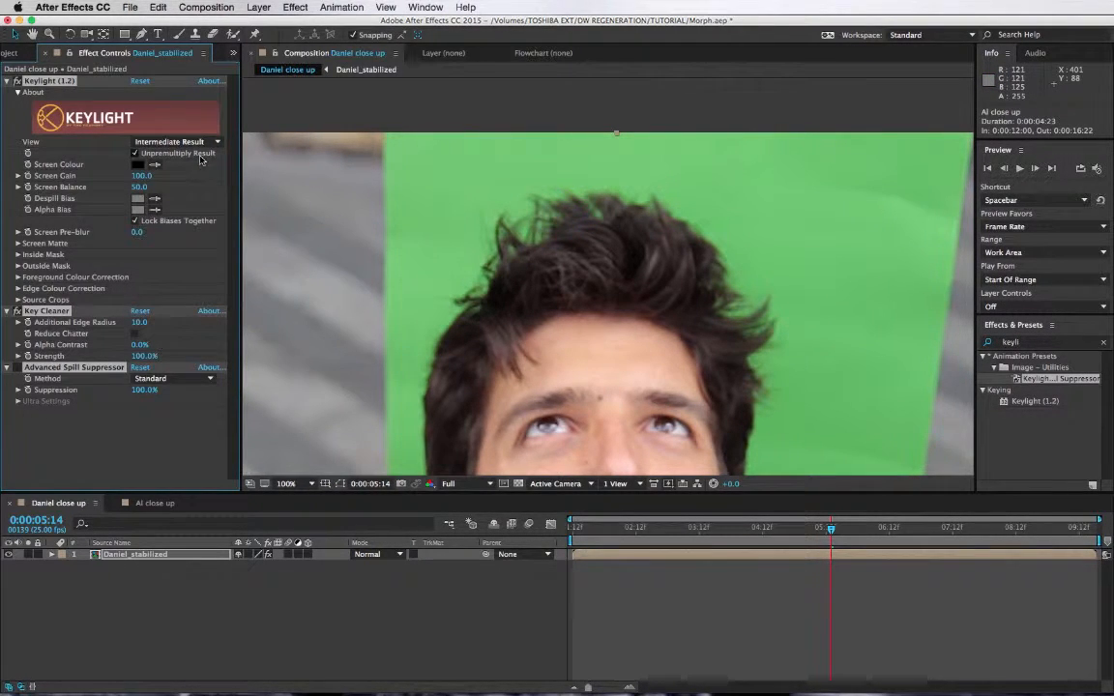
Sample the green backdrop as Keylight's Screen Colour, and toggle the Advanced Spill Suppressor on and off to compare its effect.
{"action": "left_click", "coordinate": [837, 317]}
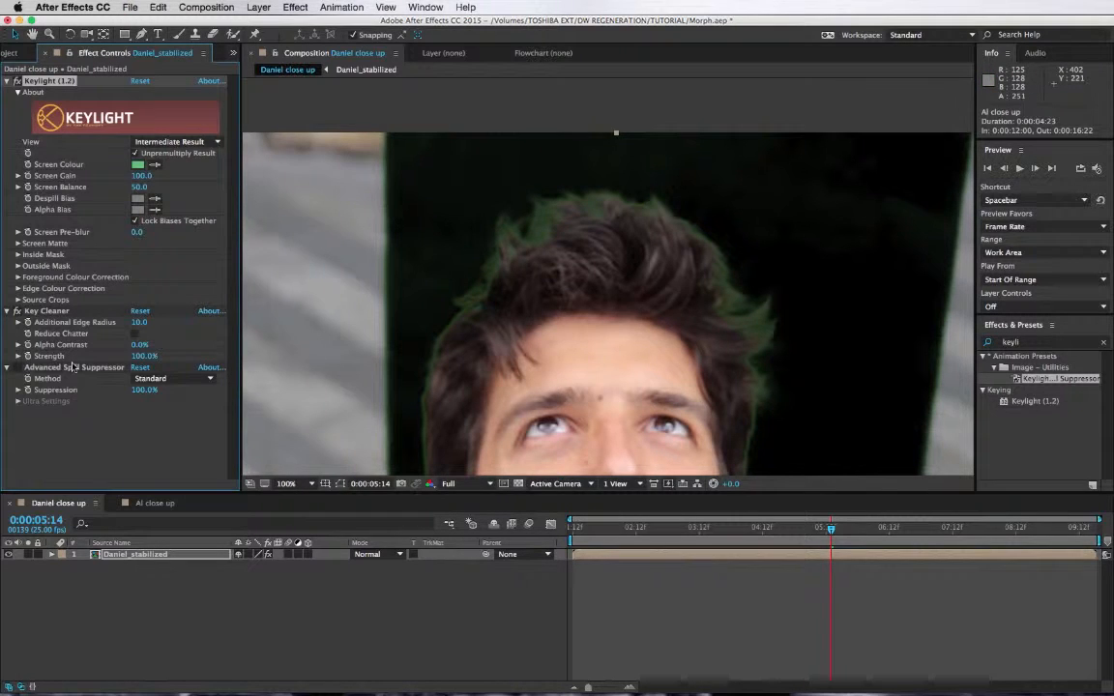
{"action": "left_click", "coordinate": [17, 368]}
{"action": "left_click", "coordinate": [17, 368]}
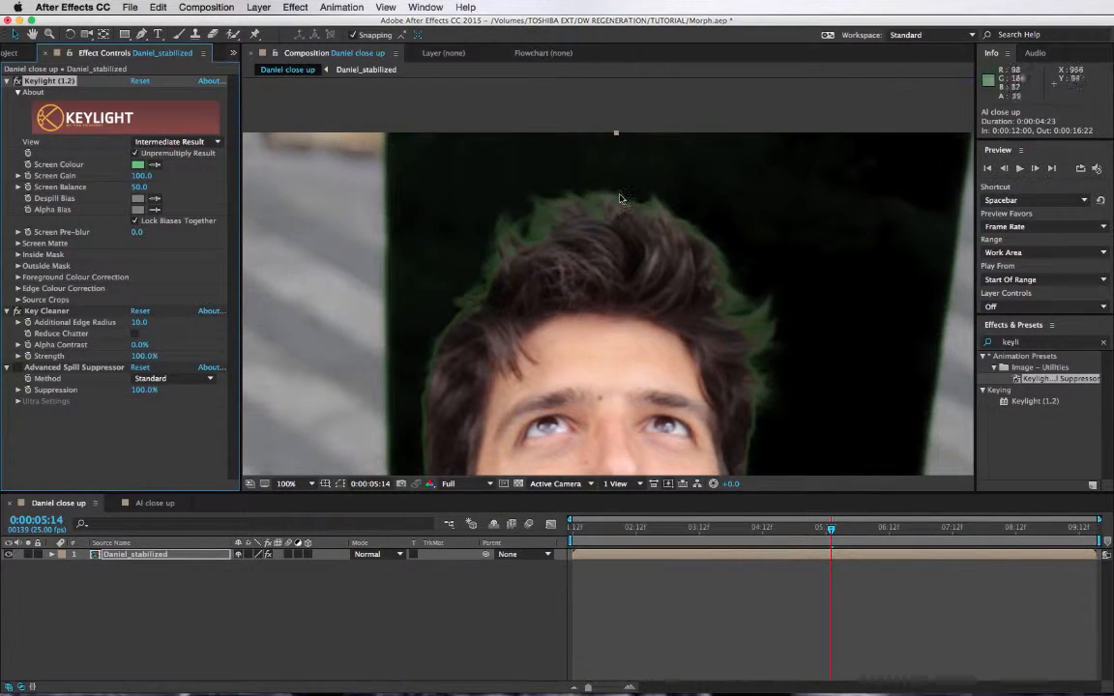
Switch Keylight's view to Screen Matte and clean up the matte with Clip Black at 9 and Clip White at 91.
{"action": "left_click", "coordinate": [174, 142]}
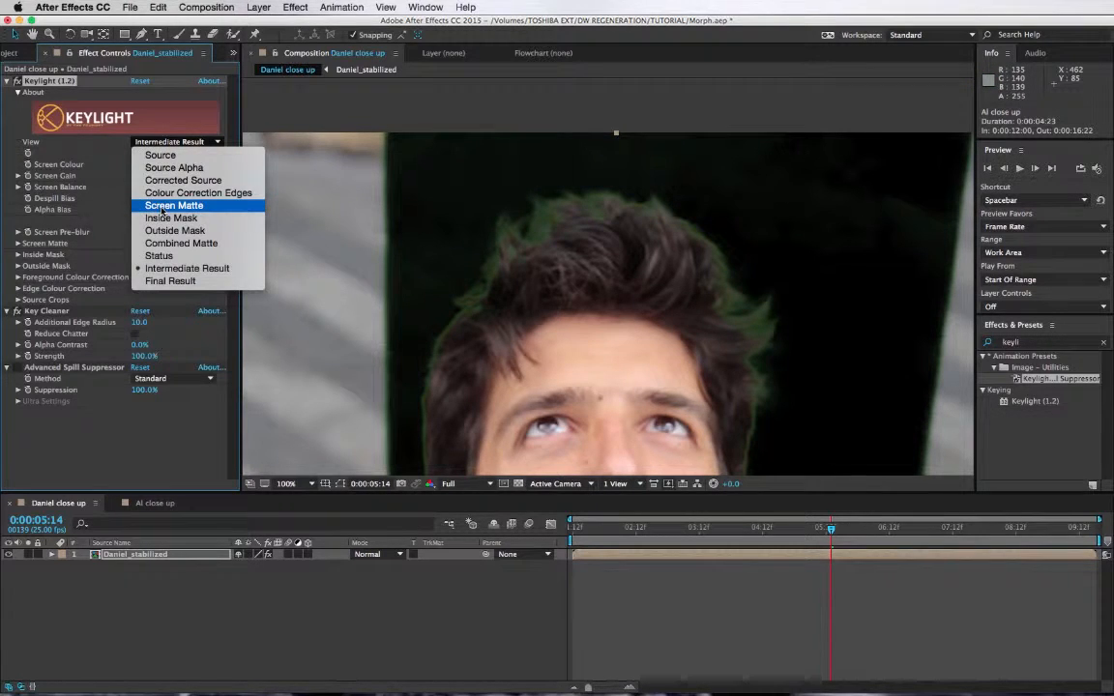
{"action": "left_click", "coordinate": [162, 205]}
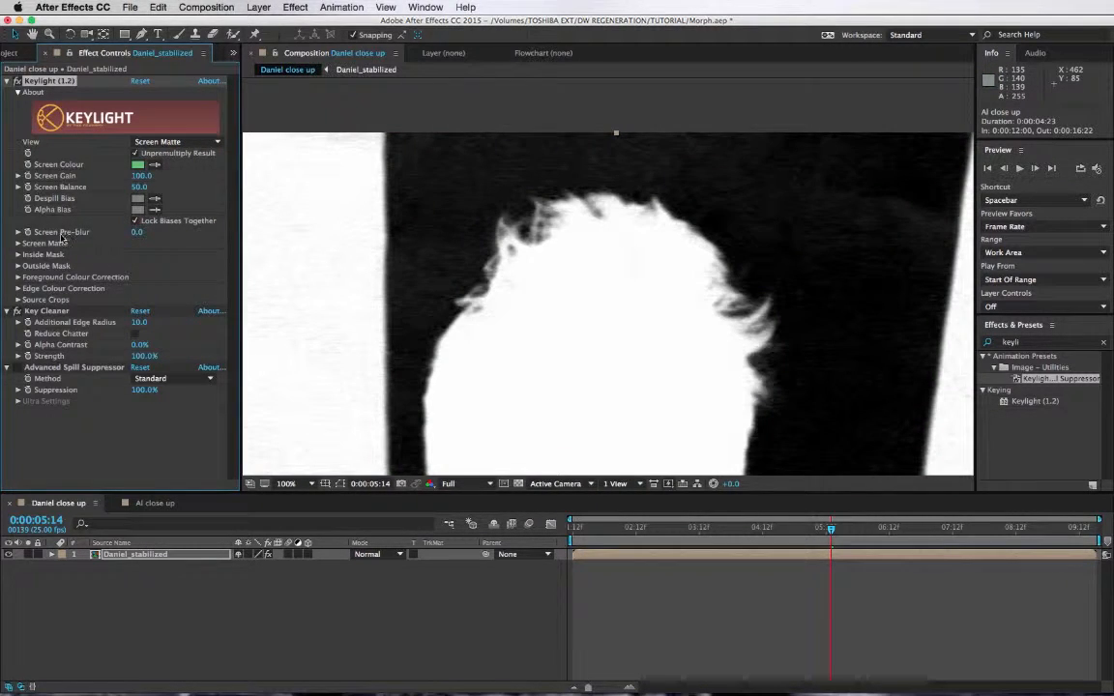
{"action": "left_click", "coordinate": [16, 244]}
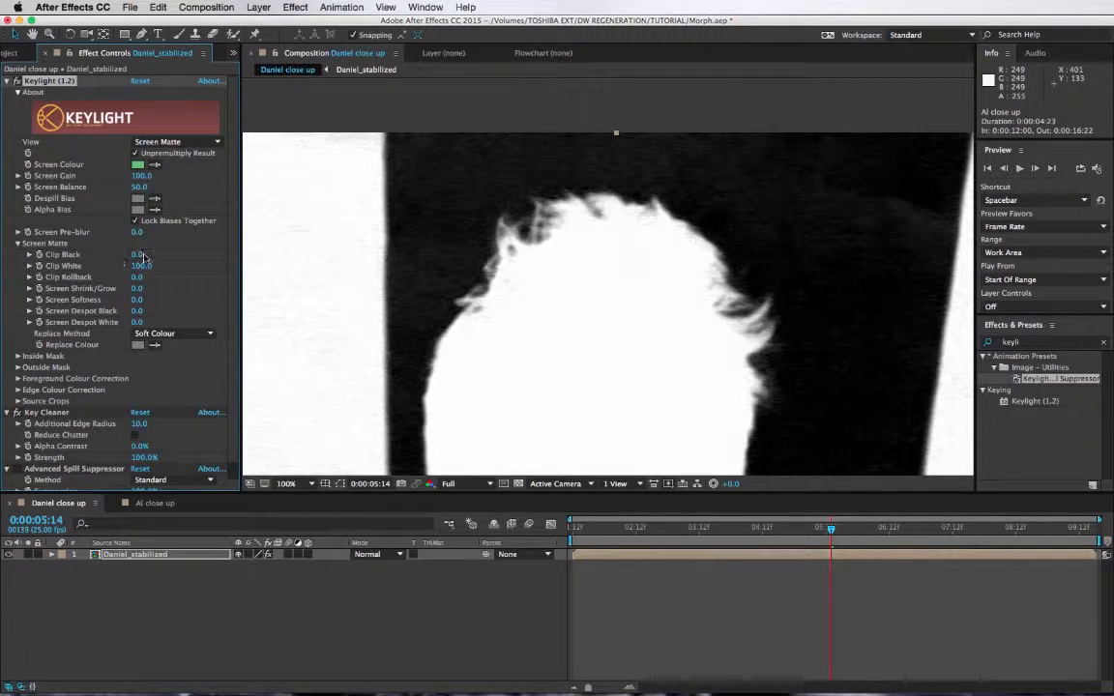
{"action": "left_click_drag", "start_coordinate": [139, 258], "coordinate": [150, 254]}
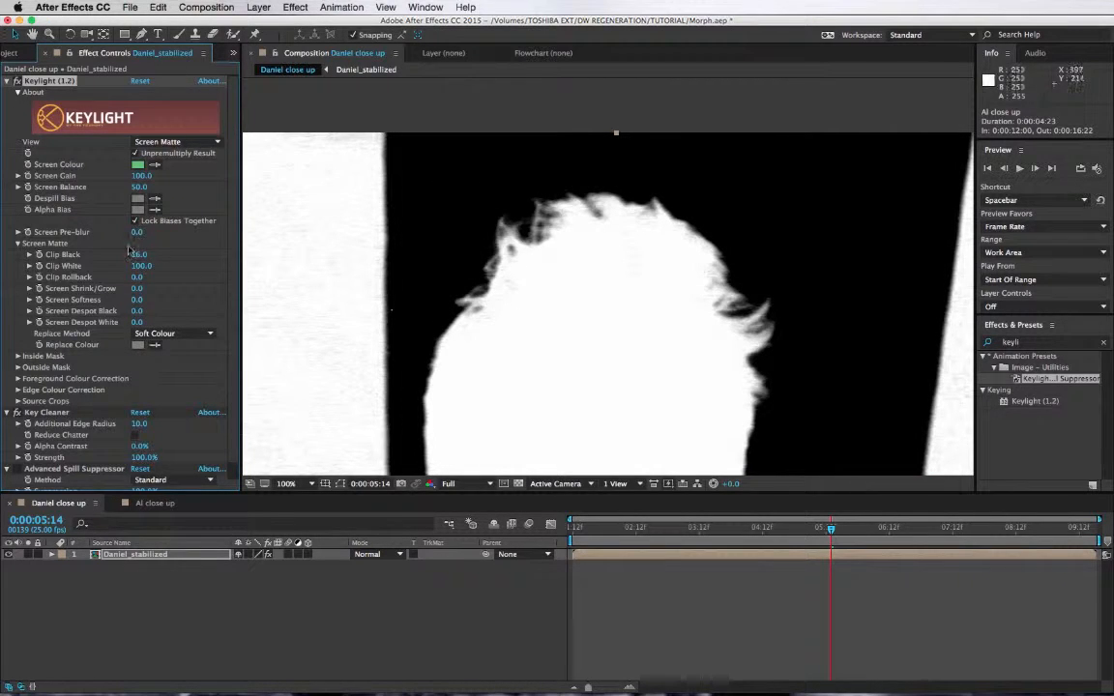
{"action": "left_click_drag", "start_coordinate": [138, 257], "coordinate": [131, 258]}
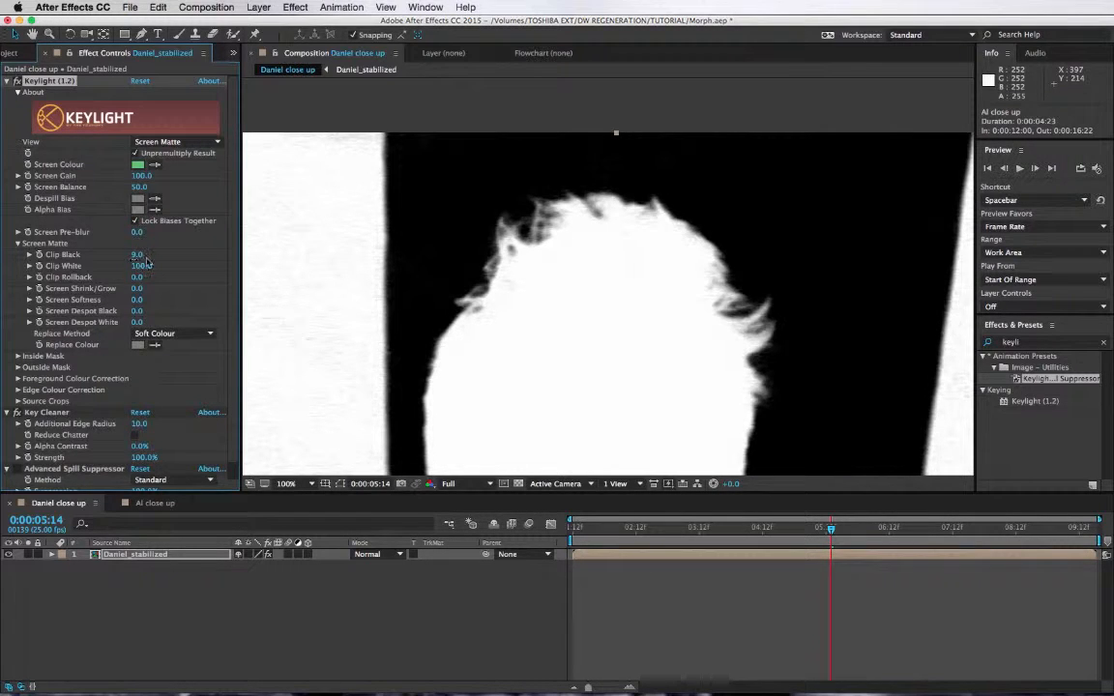
{"action": "left_click_drag", "start_coordinate": [713, 367], "coordinate": [738, 204]}
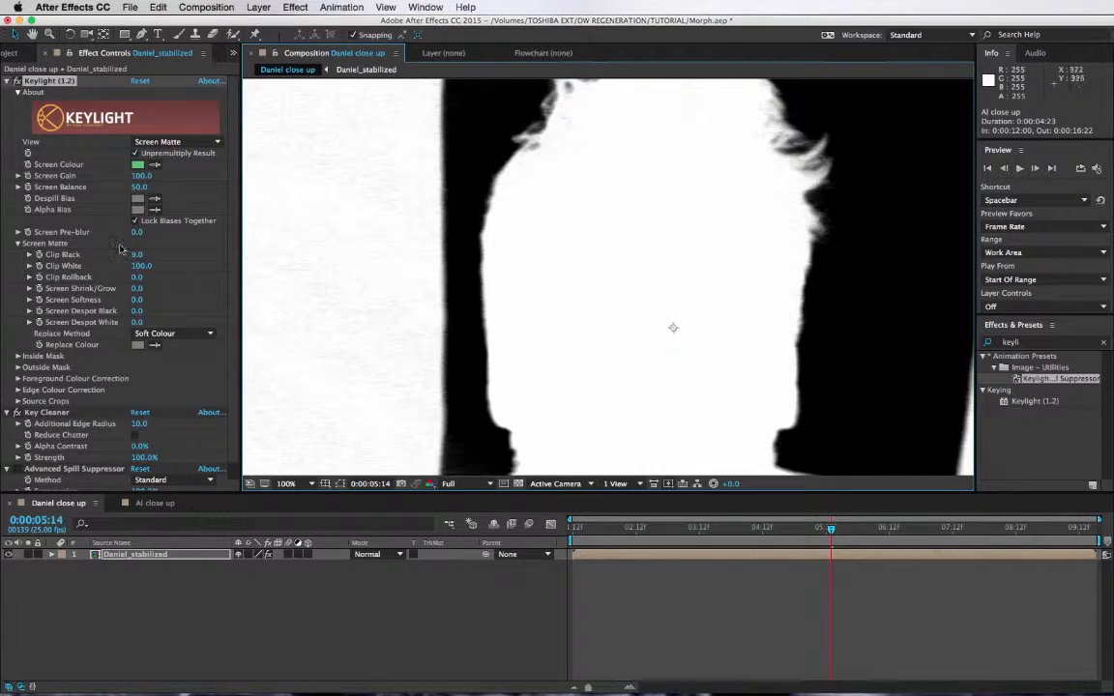
{"action": "mouse_move", "coordinate": [135, 272]}
{"action": "left_mouse_down"}
{"action": "mouse_move", "coordinate": [118, 266]}
{"action": "mouse_move", "coordinate": [133, 265]}
{"action": "left_mouse_up"}
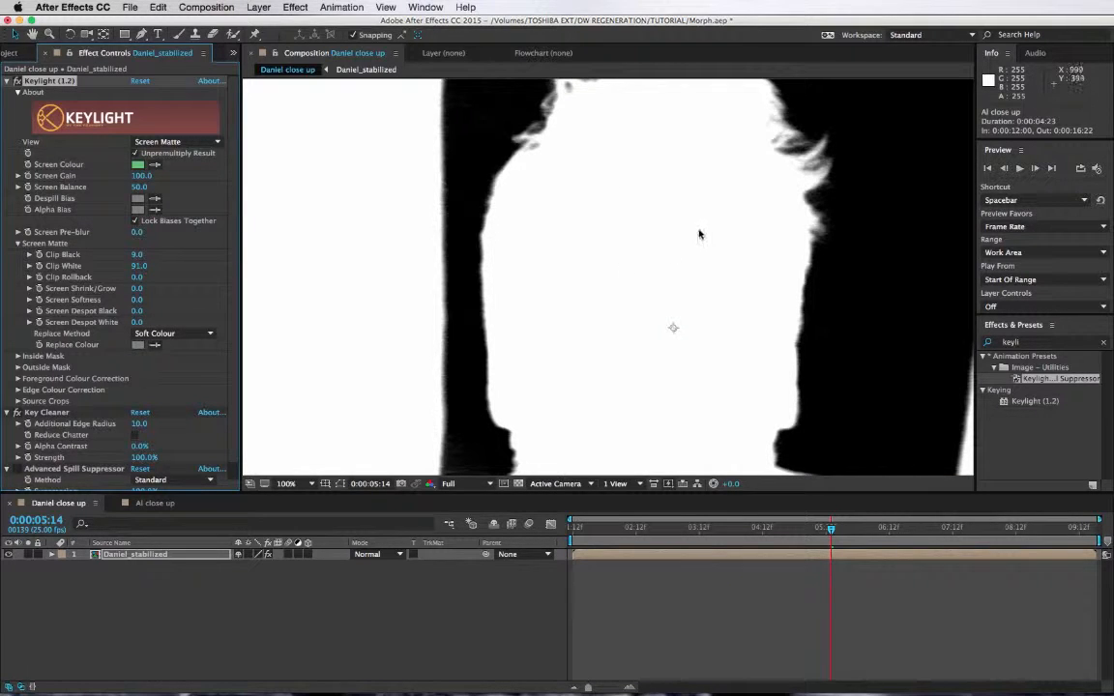
{"action": "key", "text": "comma"}
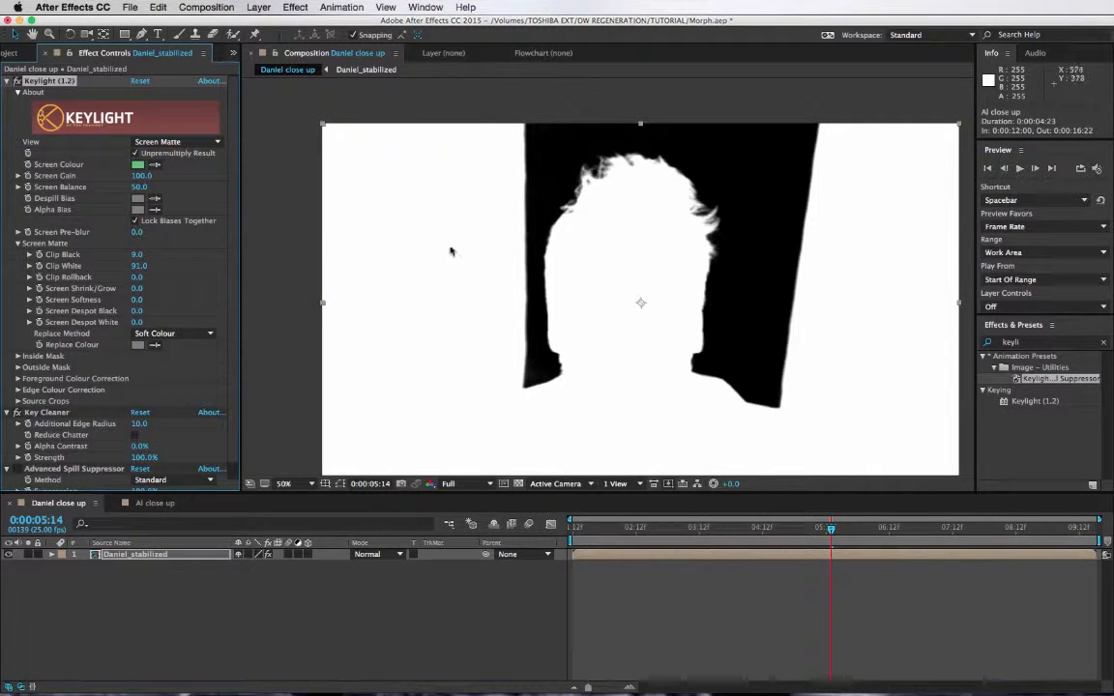
Switch Keylight's view to Intermediate Result and set Screen Pre-blur to 1 on Daniel_stabilized.
{"action": "left_click", "coordinate": [176, 143]}
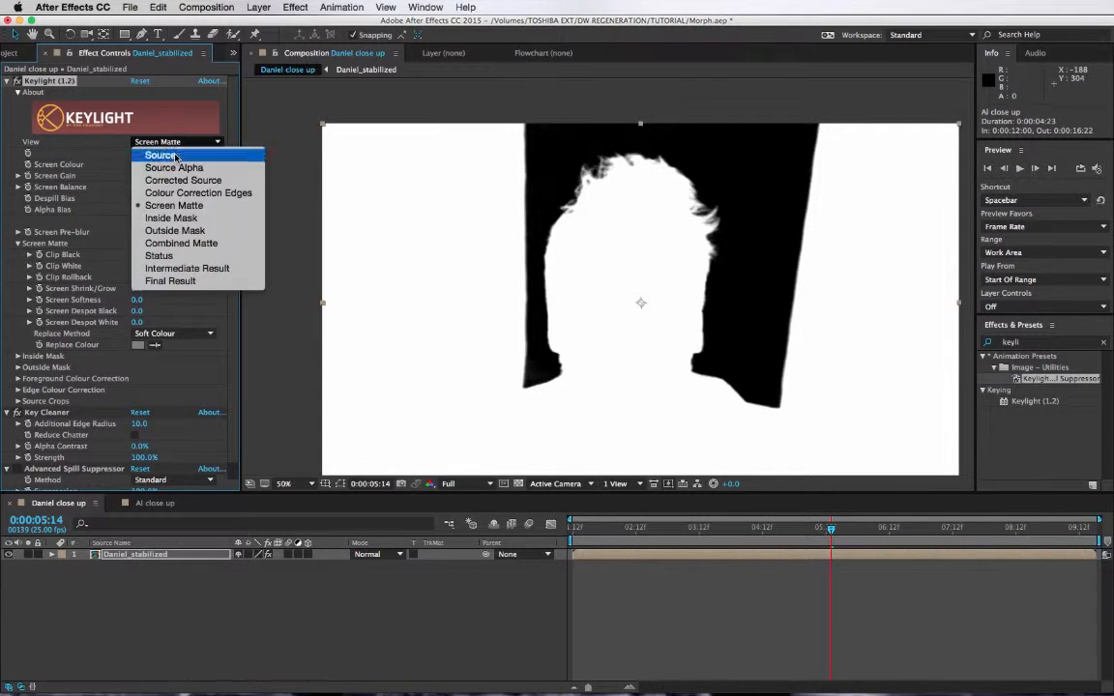
{"action": "left_click", "coordinate": [180, 271]}
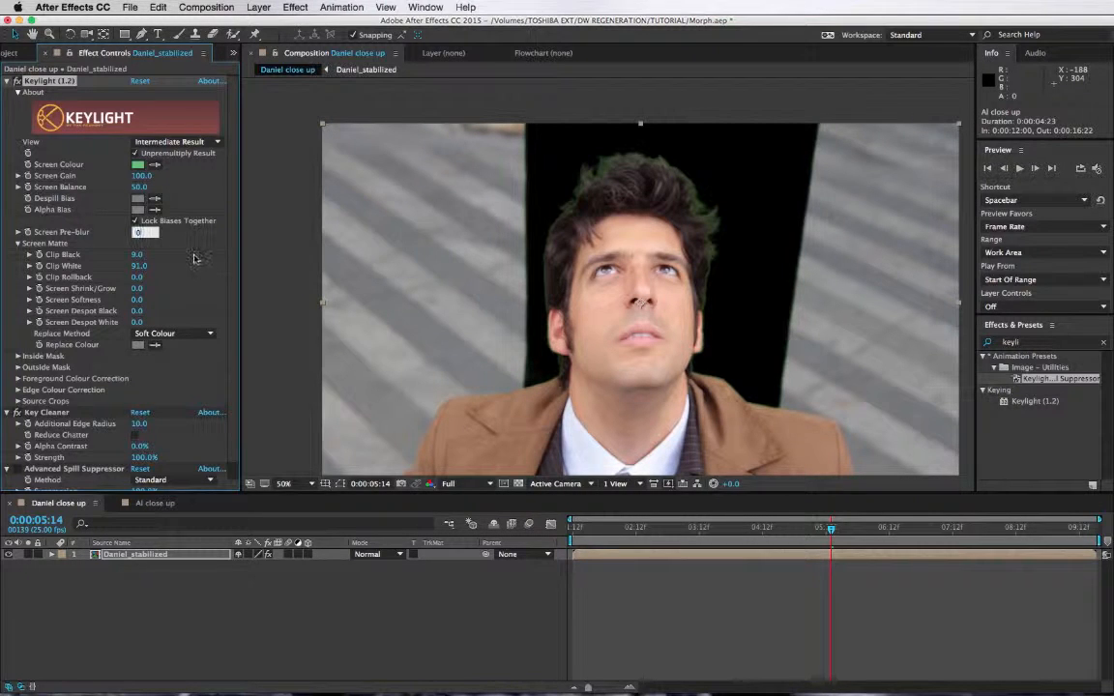
{"action": "type", "text": "1"}
{"action": "key", "text": "Return"}
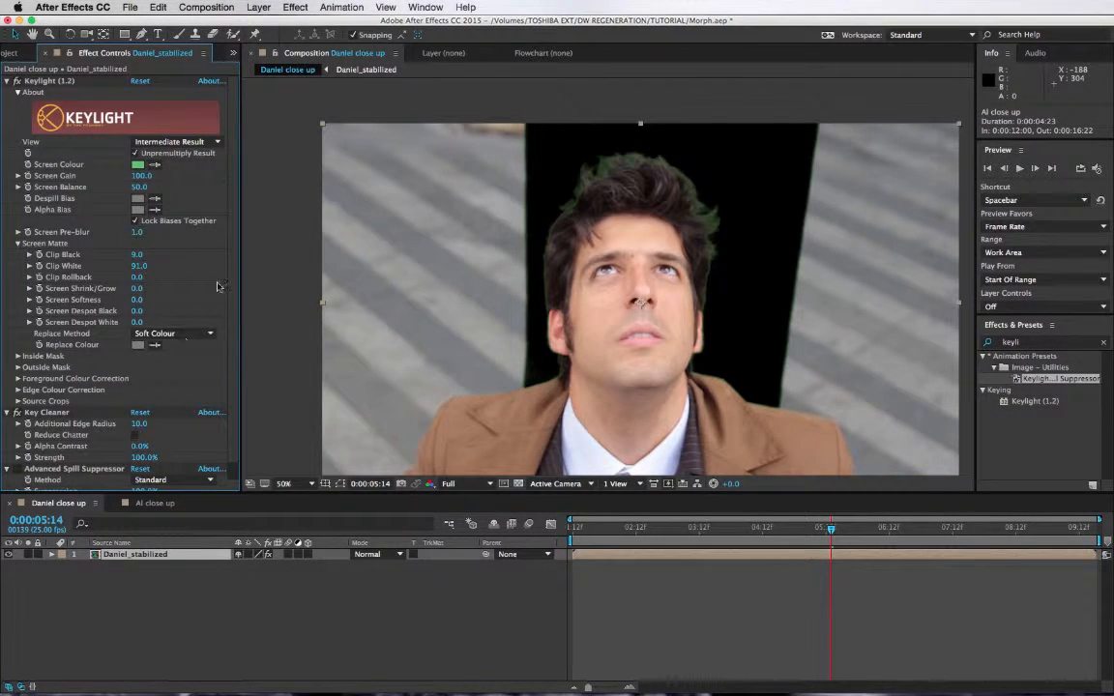
Enable Reduce Chatter in the Key Cleaner and turn on the Advanced Spill Suppressor for Daniel_stabilized.
{"action": "scroll", "coordinate": [594, 260], "scroll_direction": "up", "scroll_amount": 2}
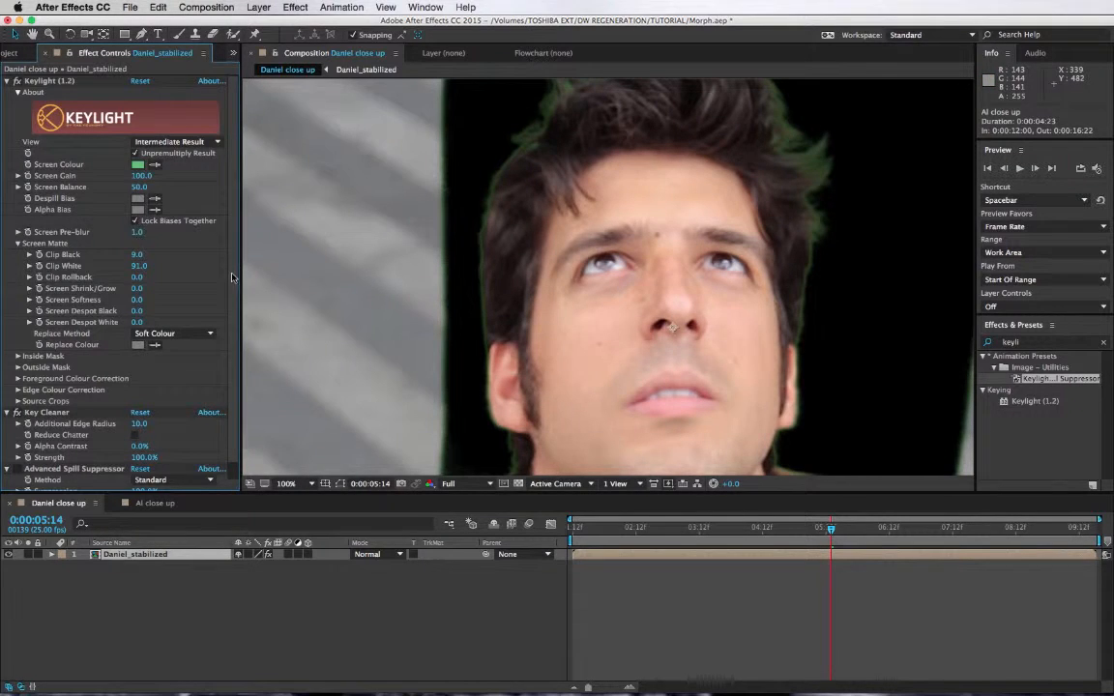
{"action": "left_click_drag", "start_coordinate": [232, 278], "coordinate": [233, 375]}
{"action": "left_click_drag", "start_coordinate": [628, 180], "coordinate": [624, 213]}
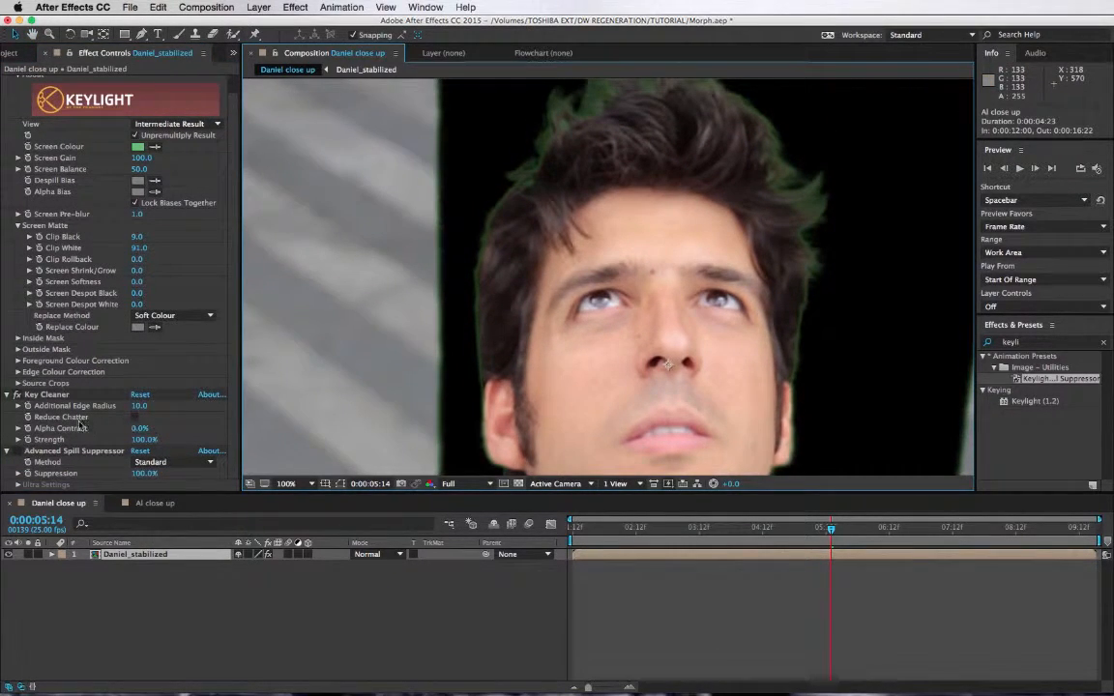
{"action": "left_click", "coordinate": [134, 416]}
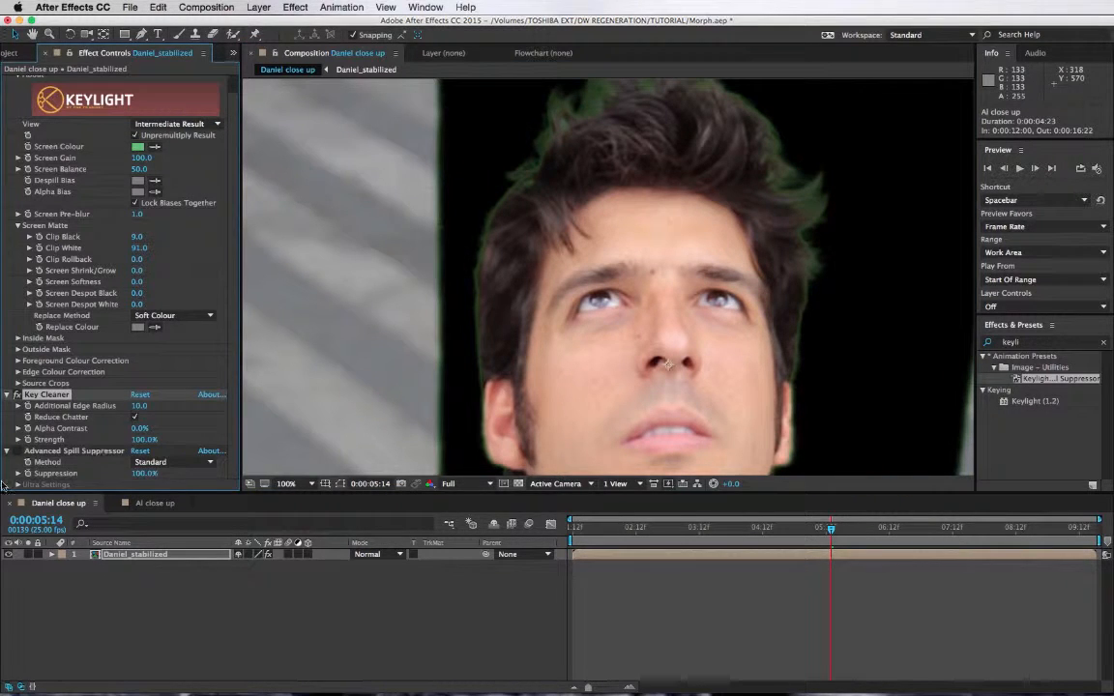
{"action": "left_click", "coordinate": [19, 451]}
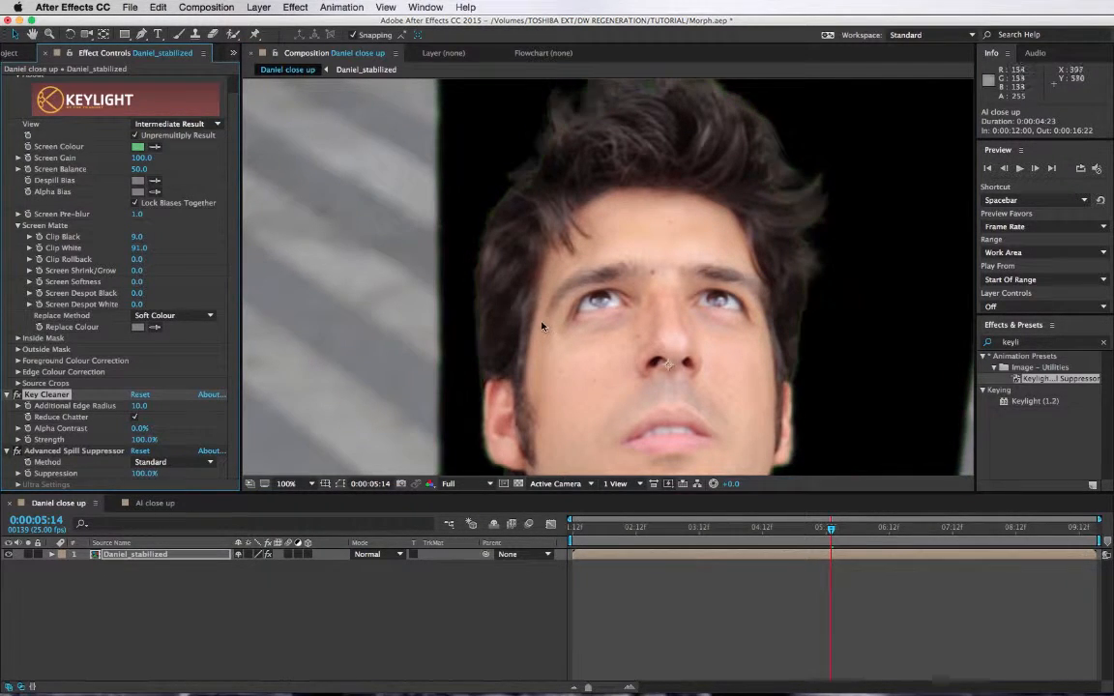
Examine the despilled hair edges up close around 0:00:05:03, and fit the whole frame back in the viewer.
{"action": "scroll", "coordinate": [638, 145], "scroll_direction": "up", "scroll_amount": 2}
{"action": "left_click_drag", "start_coordinate": [616, 284], "coordinate": [614, 328]}
{"action": "left_click", "coordinate": [802, 528]}
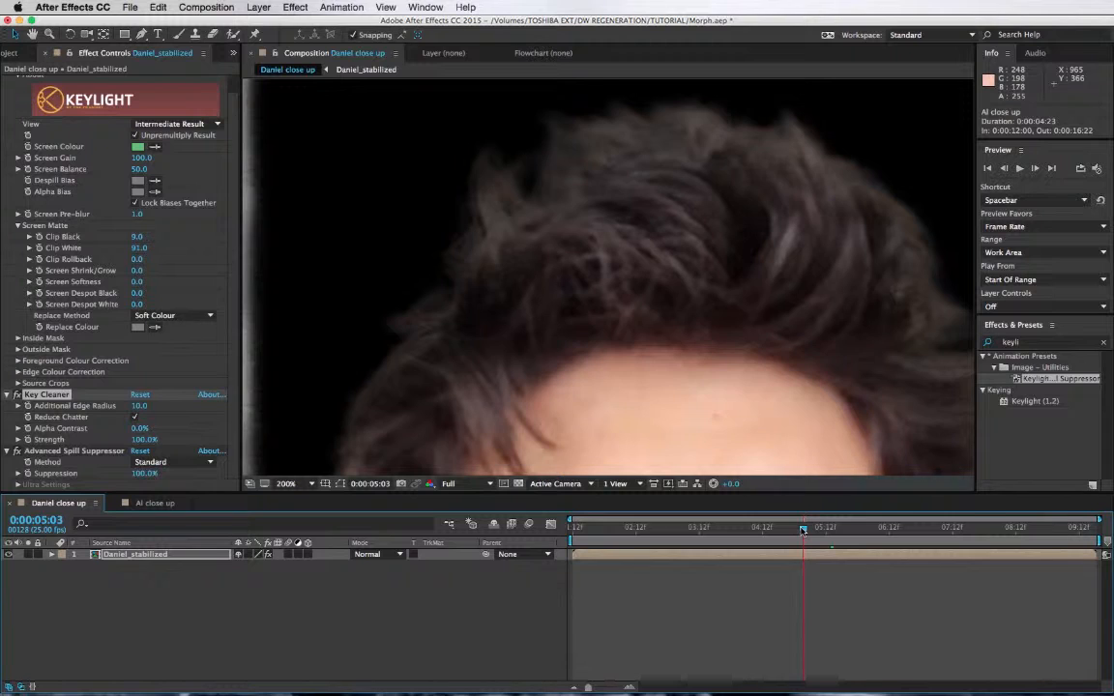
{"action": "left_click_drag", "start_coordinate": [802, 530], "coordinate": [805, 529]}
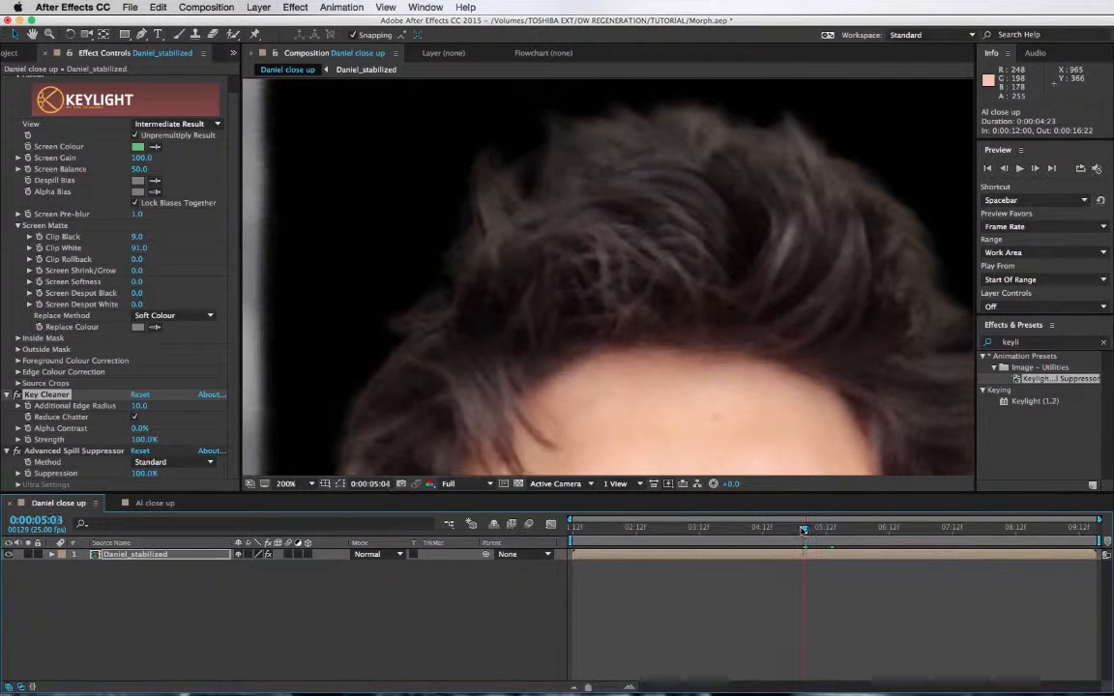
{"action": "left_click_drag", "start_coordinate": [805, 530], "coordinate": [805, 529]}
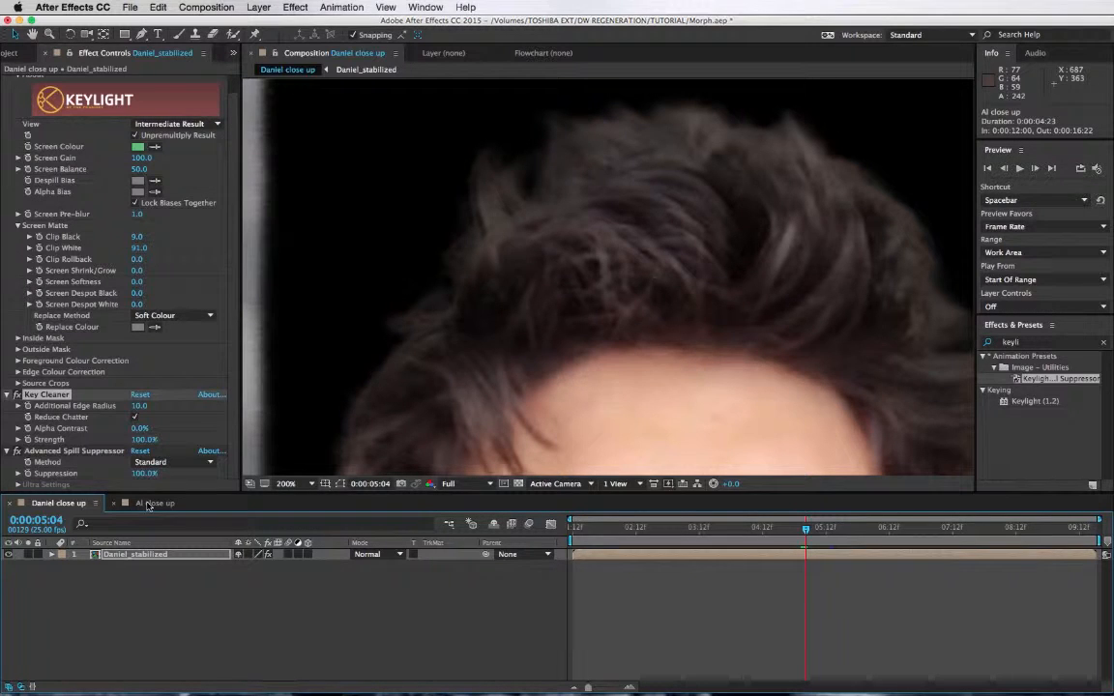
{"action": "left_click", "coordinate": [285, 487]}
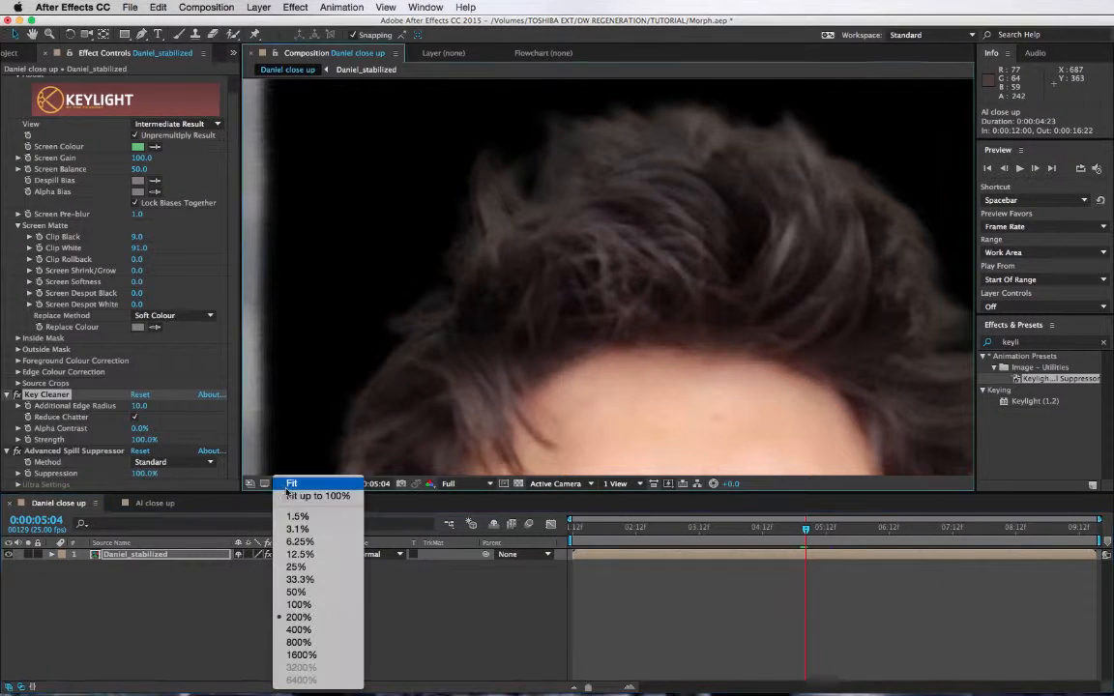
{"action": "left_click", "coordinate": [292, 485]}
In the Al close up composition, apply Keylight (1.2) to Al_stabilized and sample the green backdrop as its Screen Colour.
{"action": "left_click", "coordinate": [153, 504]}
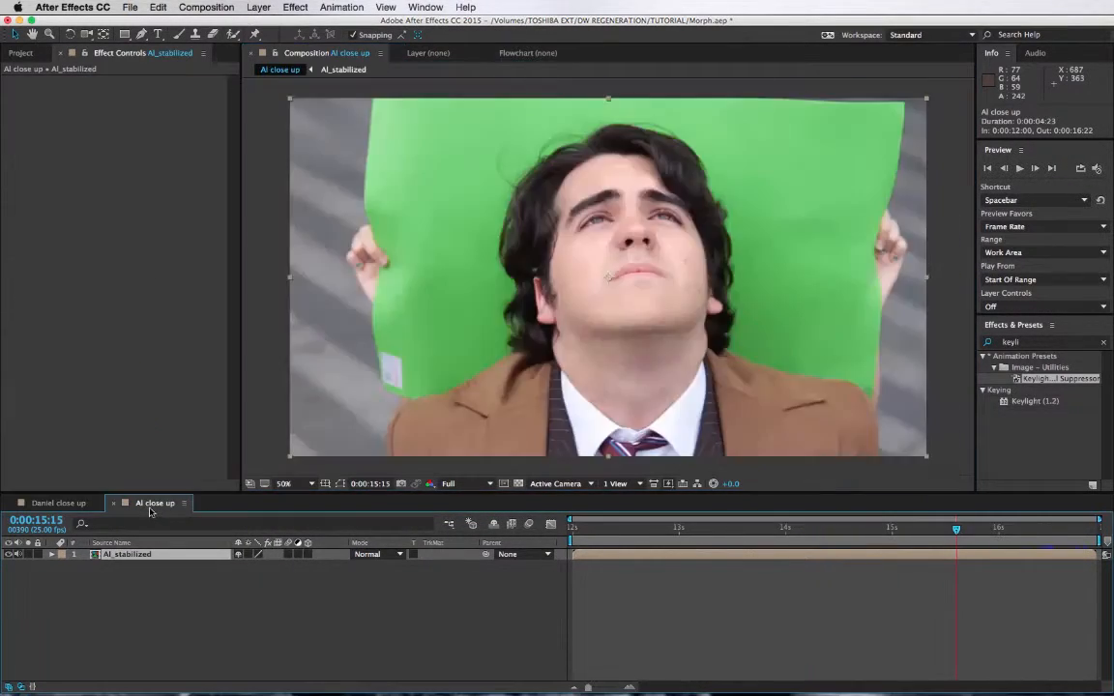
{"action": "left_click", "coordinate": [258, 7]}
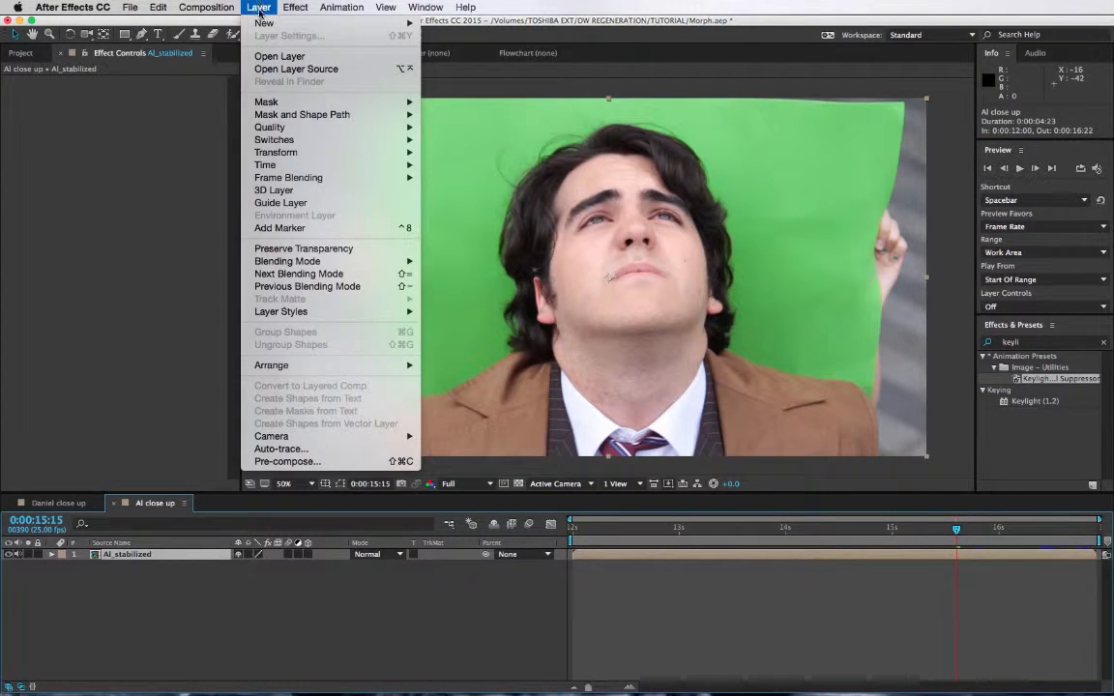
{"action": "mouse_move", "coordinate": [295, 6]}
{"action": "left_click", "coordinate": [303, 37]}
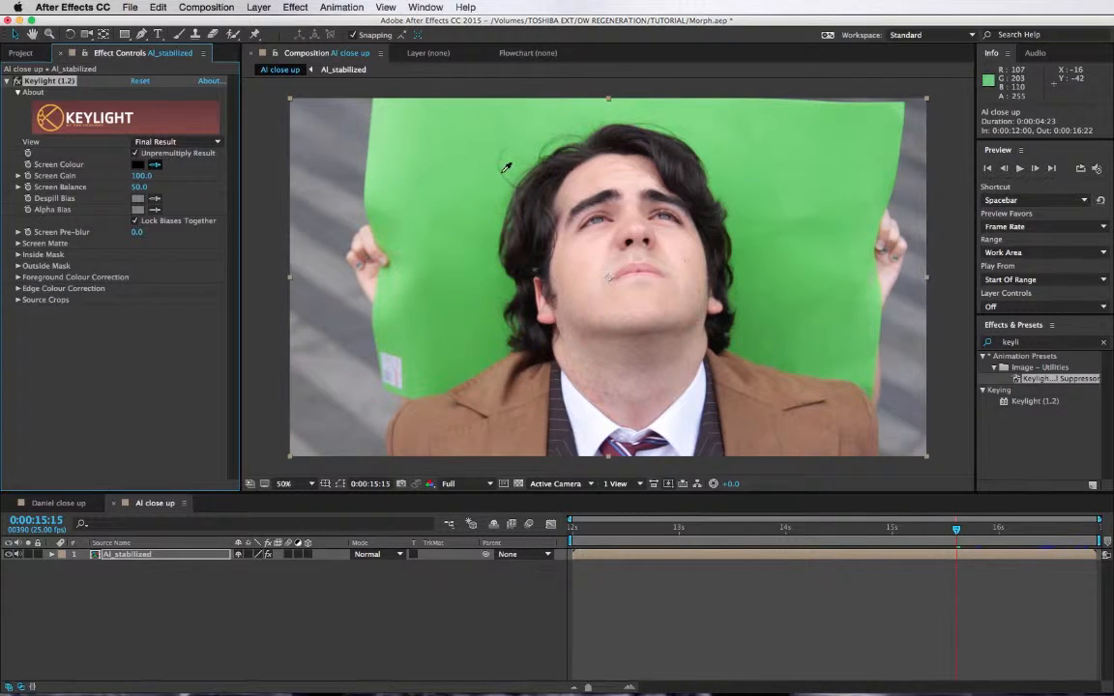
{"action": "left_click", "coordinate": [467, 170]}
Refine the Al_stabilized key with Clip Black at 15 and Clip White at 90, using the Screen Matte view.
{"action": "key", "text": "period"}
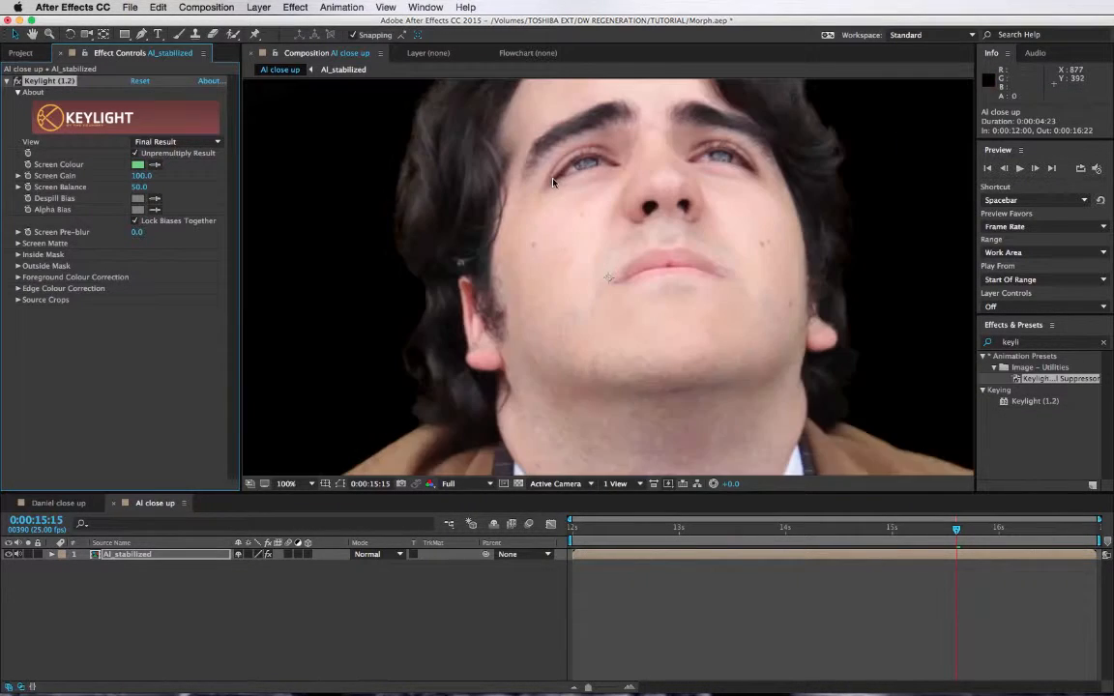
{"action": "left_click_drag", "start_coordinate": [523, 146], "coordinate": [514, 258]}
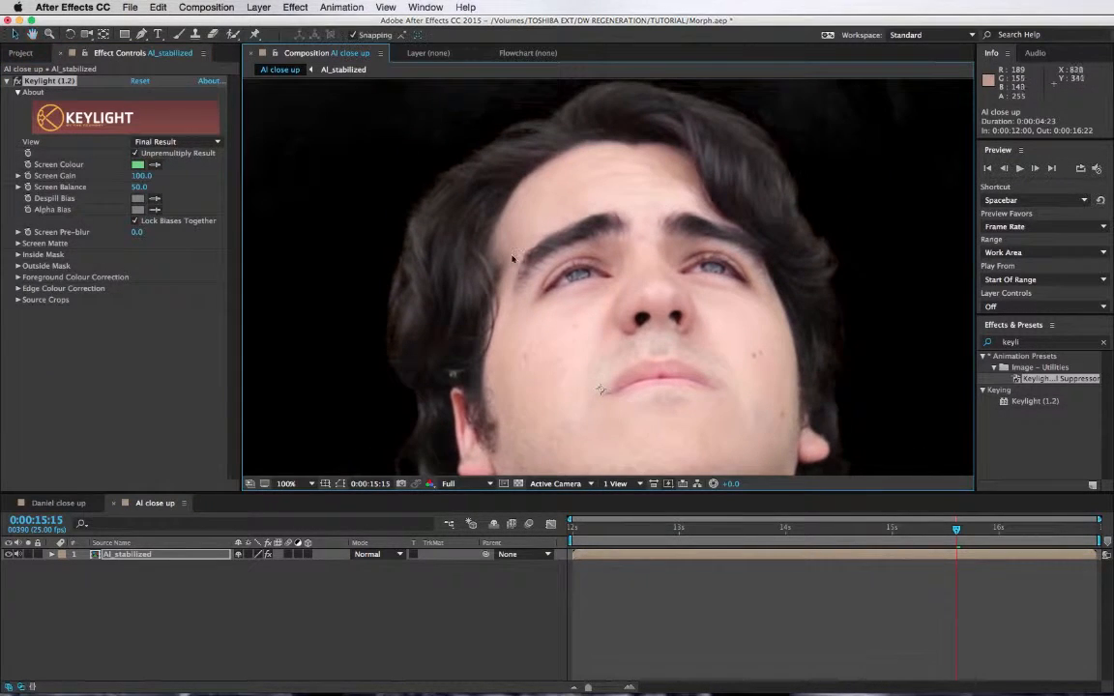
{"action": "left_click", "coordinate": [16, 244]}
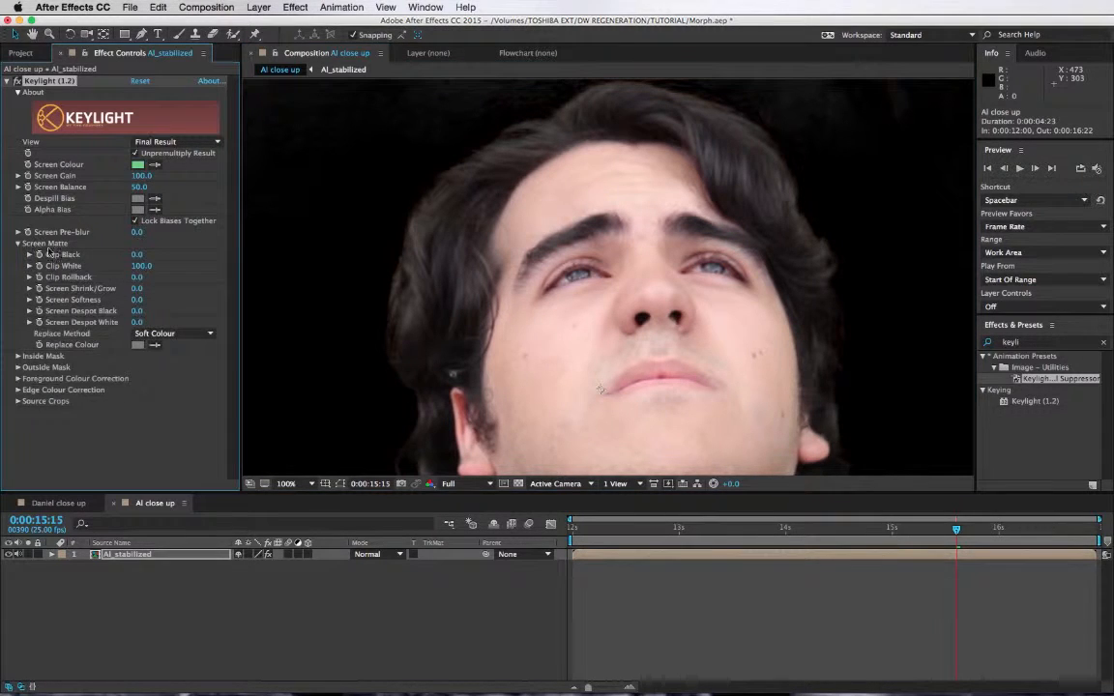
{"action": "left_click_drag", "start_coordinate": [137, 254], "coordinate": [145, 254]}
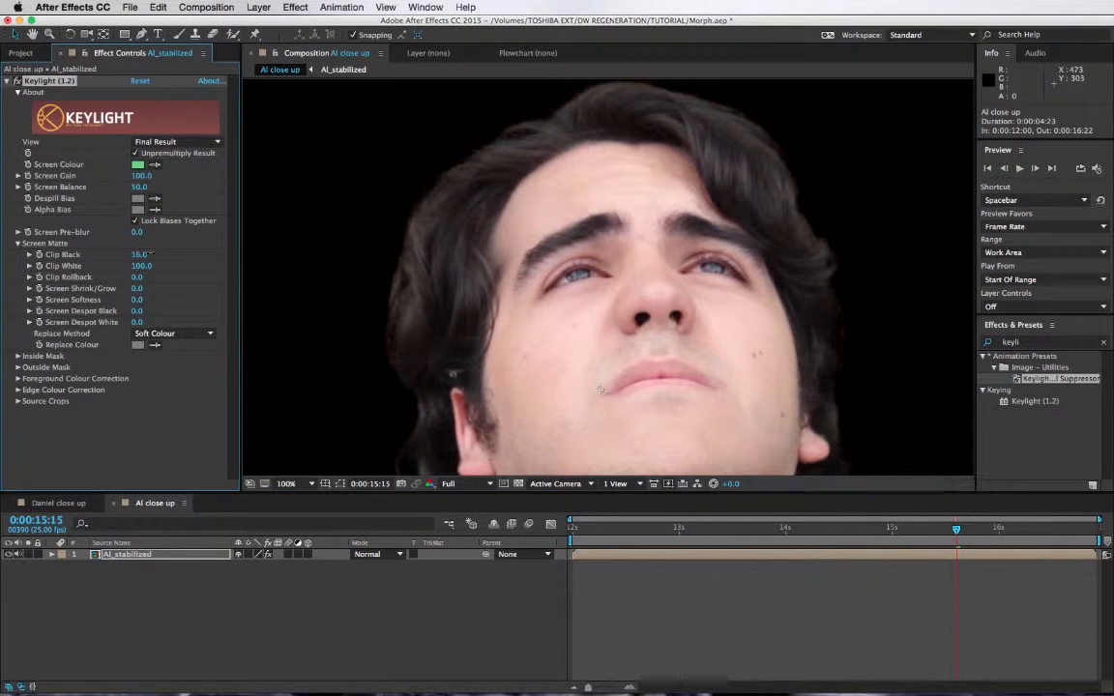
{"action": "left_click", "coordinate": [157, 142]}
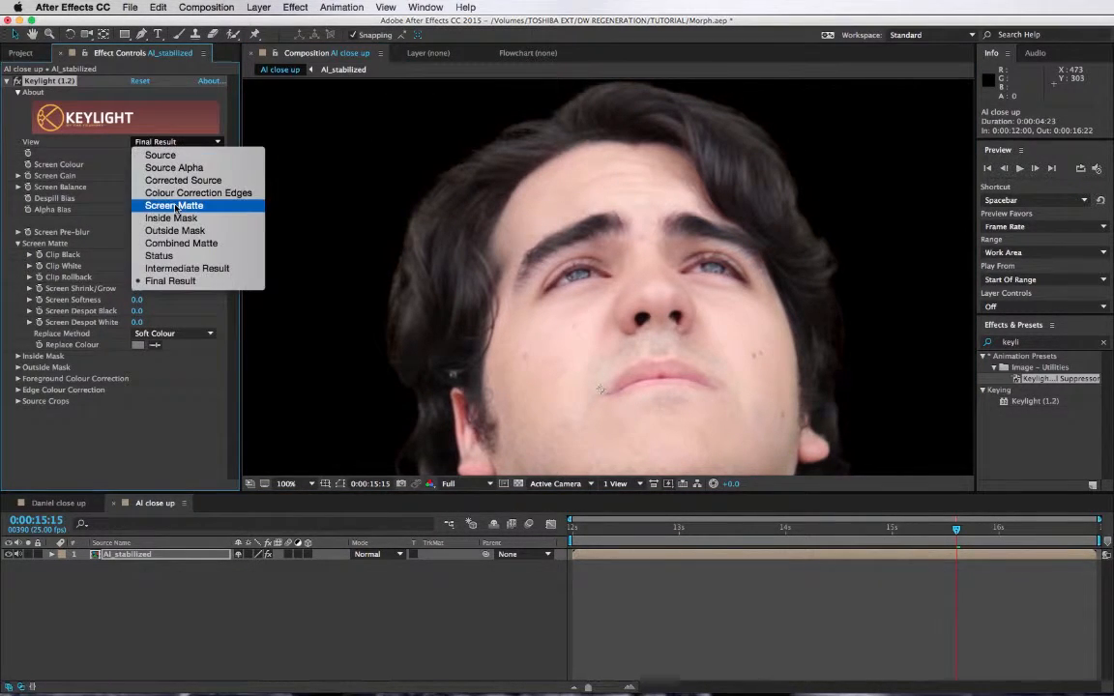
{"action": "left_click", "coordinate": [159, 204]}
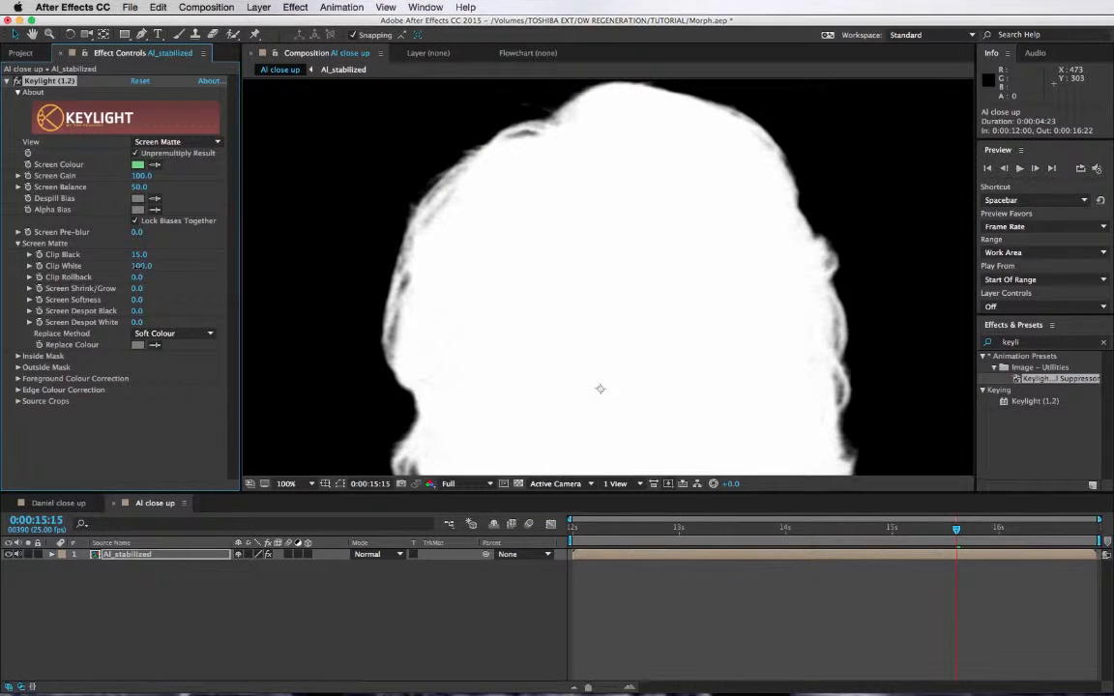
{"action": "left_click_drag", "start_coordinate": [140, 265], "coordinate": [133, 265]}
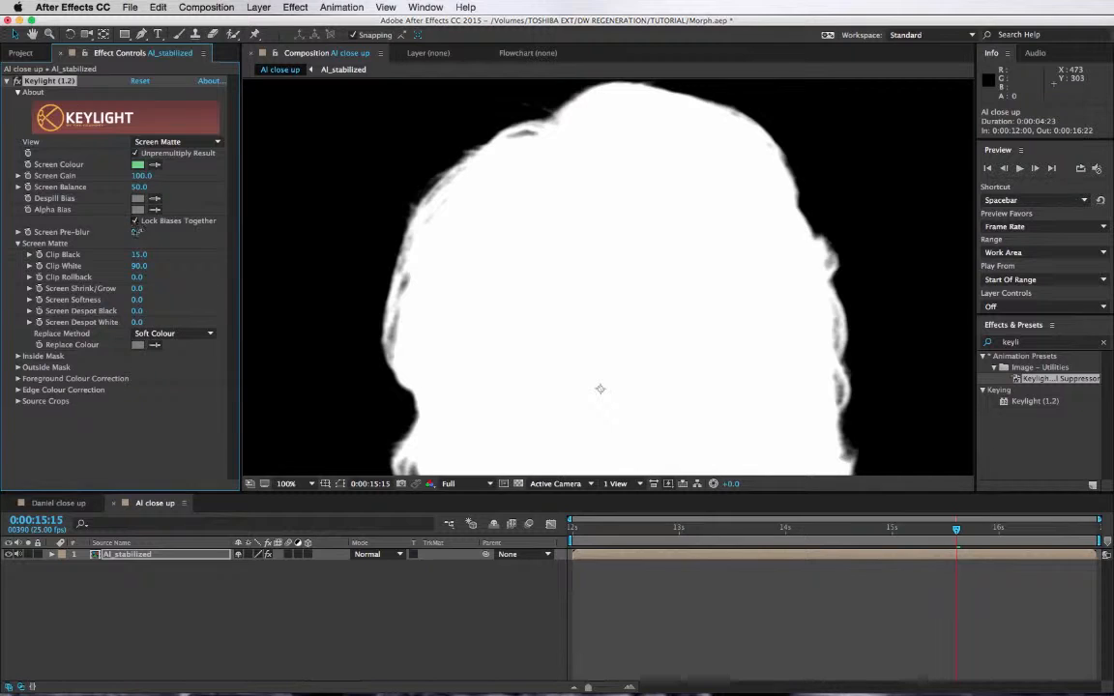
Set Keylight's Screen Pre-blur to 1 and return its view to Final Result on Al_stabilized.
{"action": "type", "text": "1"}
{"action": "key", "text": "Return"}
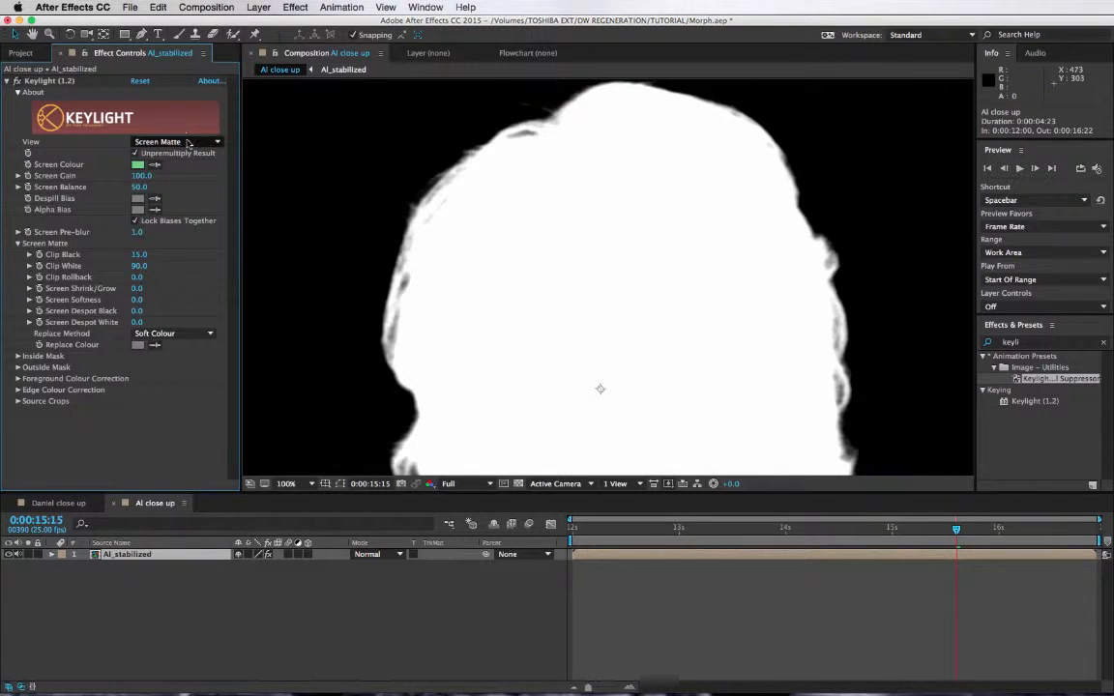
{"action": "left_click", "coordinate": [177, 141]}
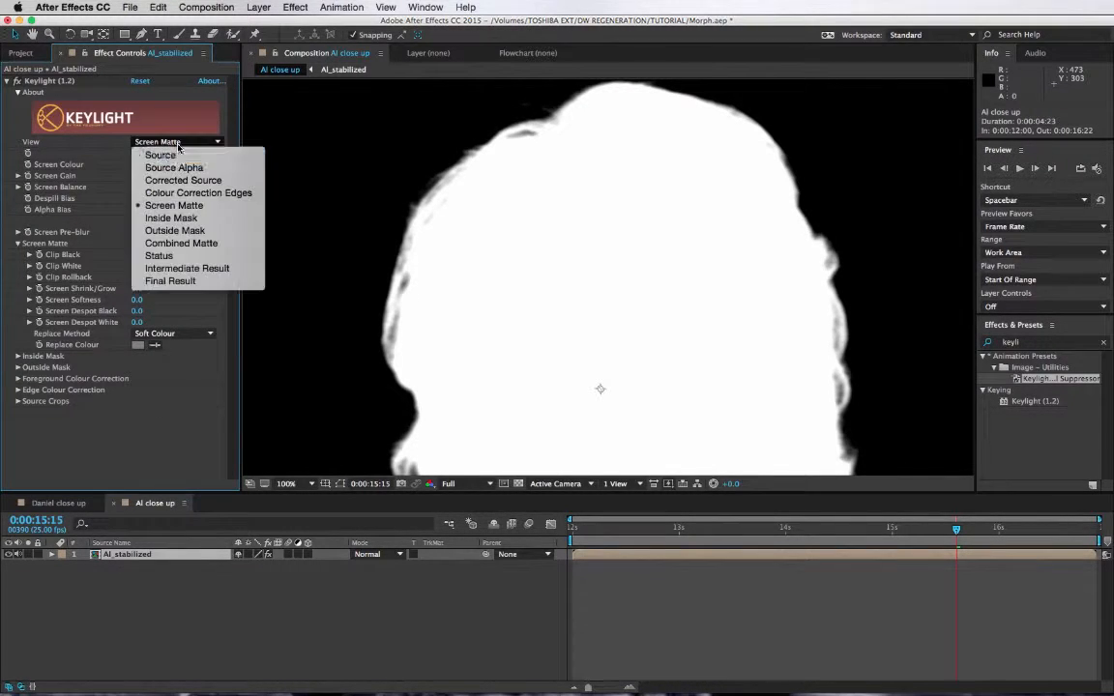
{"action": "left_click", "coordinate": [174, 280]}
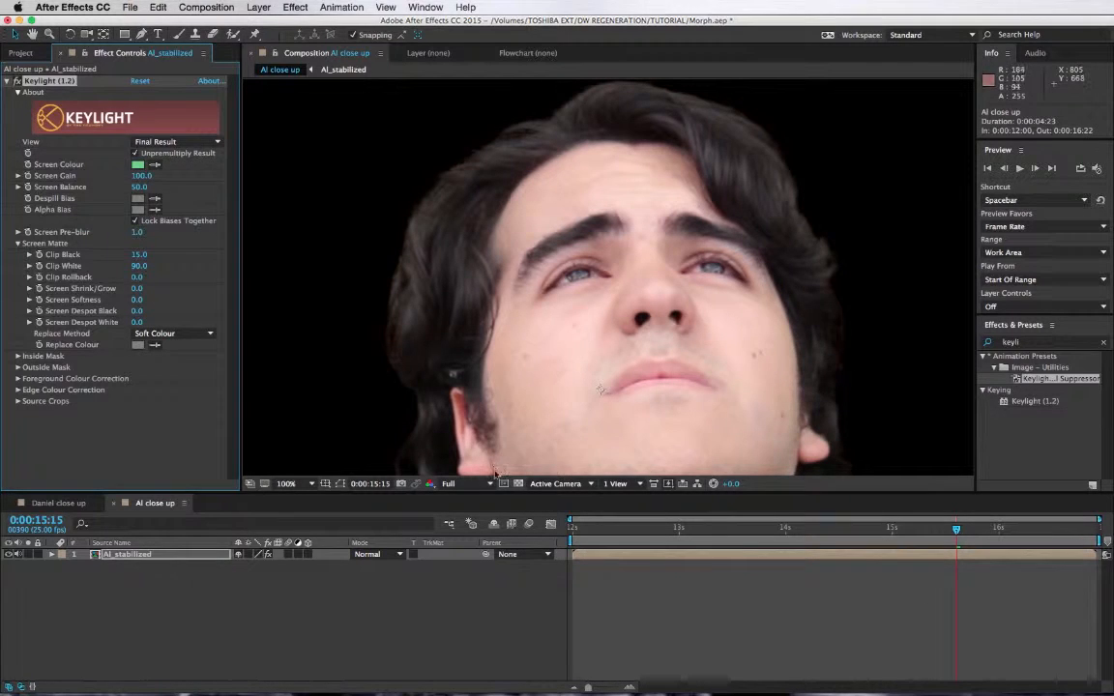
Toggle the transparency grid on and off to inspect the keyed outline of the hair.
{"action": "left_click", "coordinate": [519, 484]}
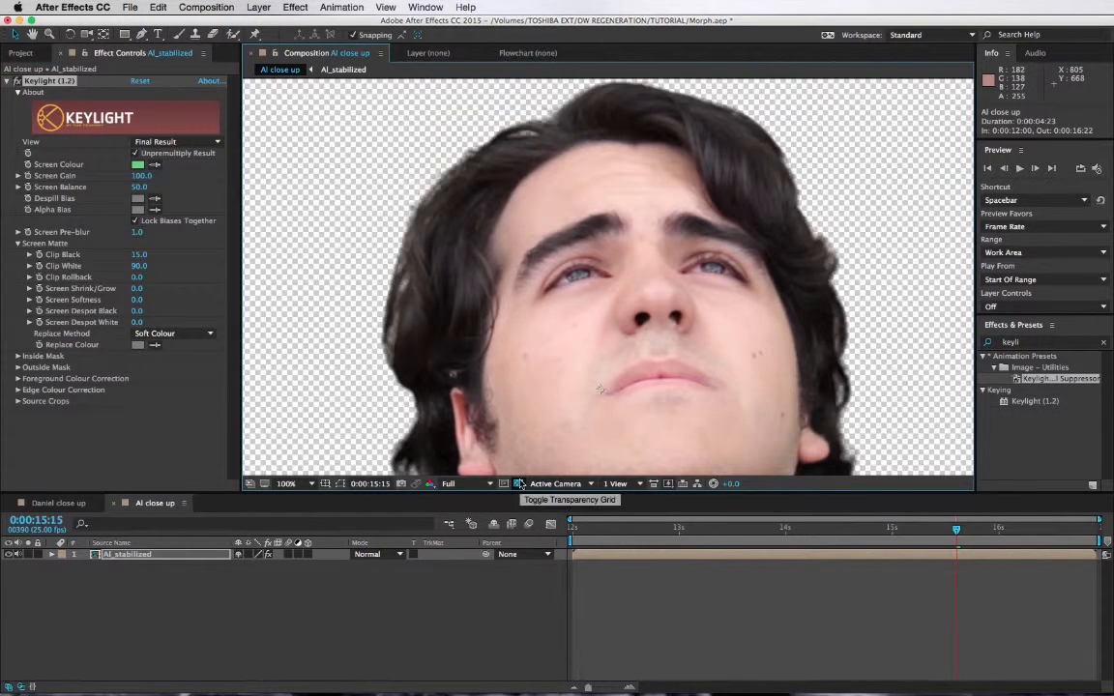
{"action": "left_click_drag", "start_coordinate": [704, 357], "coordinate": [720, 438]}
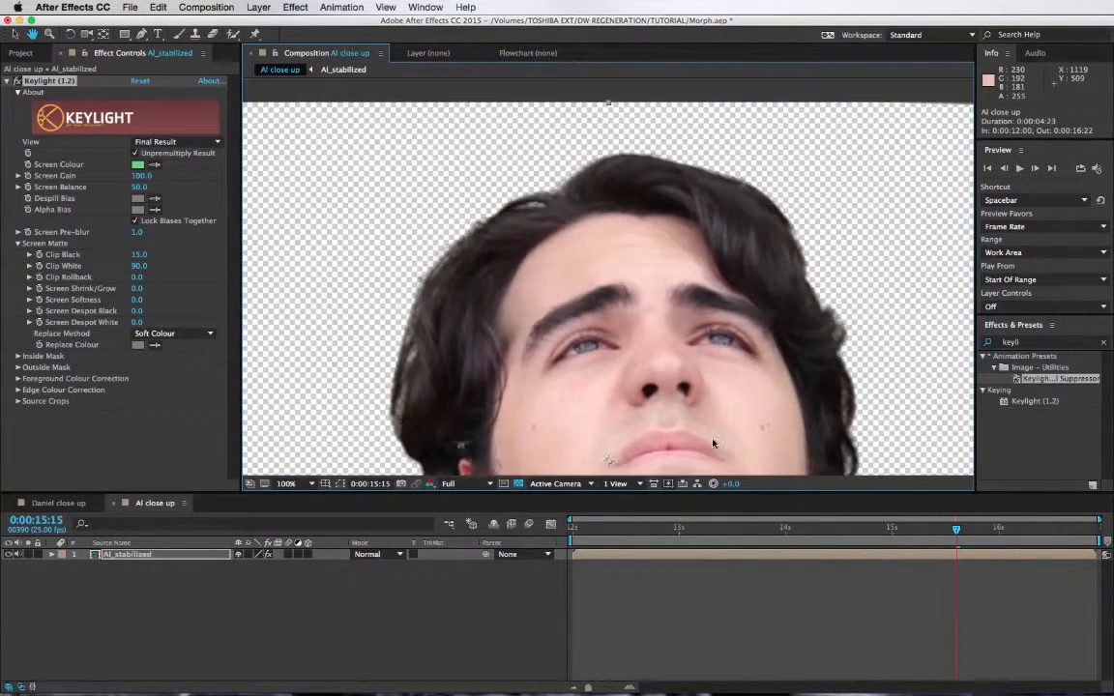
{"action": "left_click", "coordinate": [519, 483]}
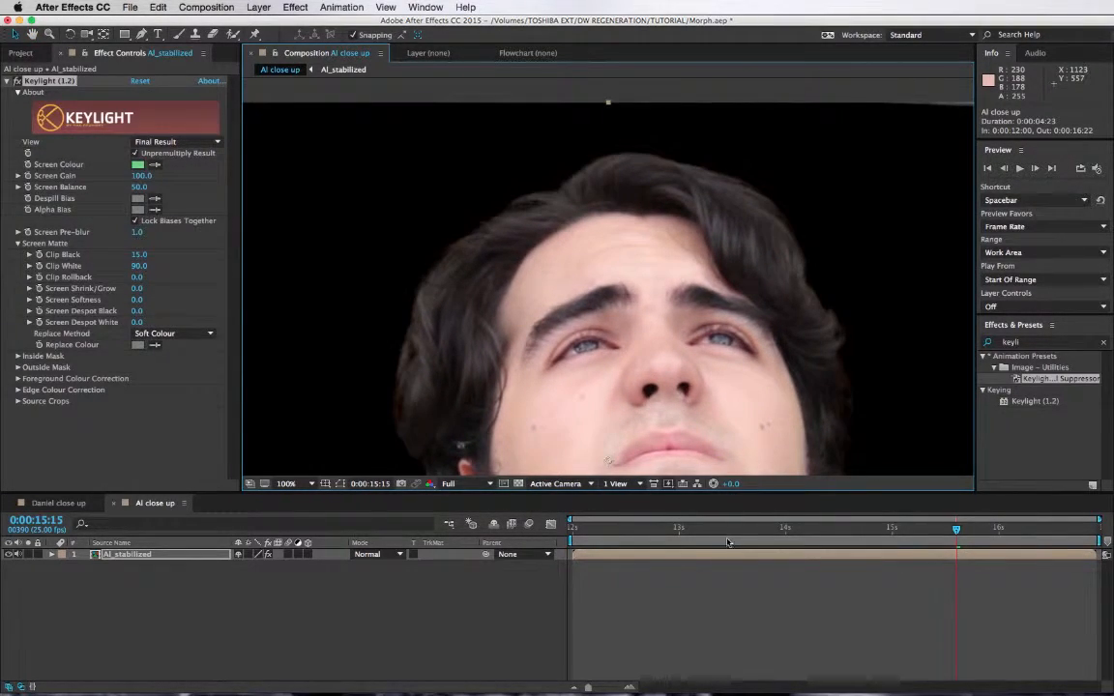
Step back and forth through the frames between 0:00:13:12 and 0:00:13:24 to examine the keyed hair edges in motion.
{"action": "left_click", "coordinate": [730, 529]}
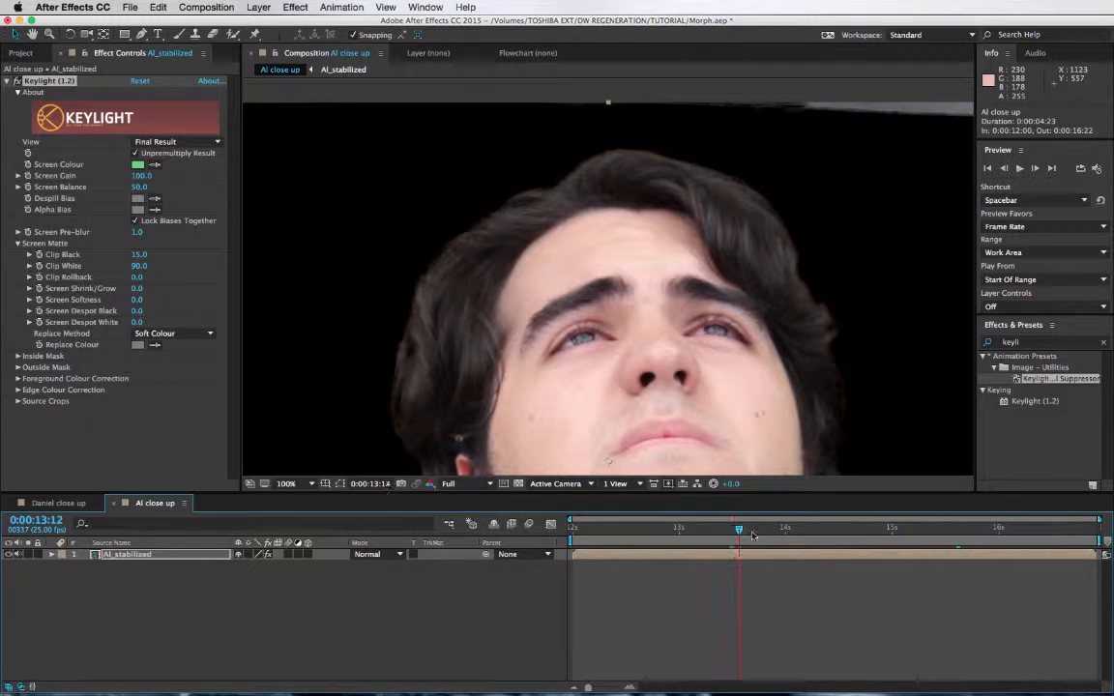
{"action": "left_click", "coordinate": [752, 529]}
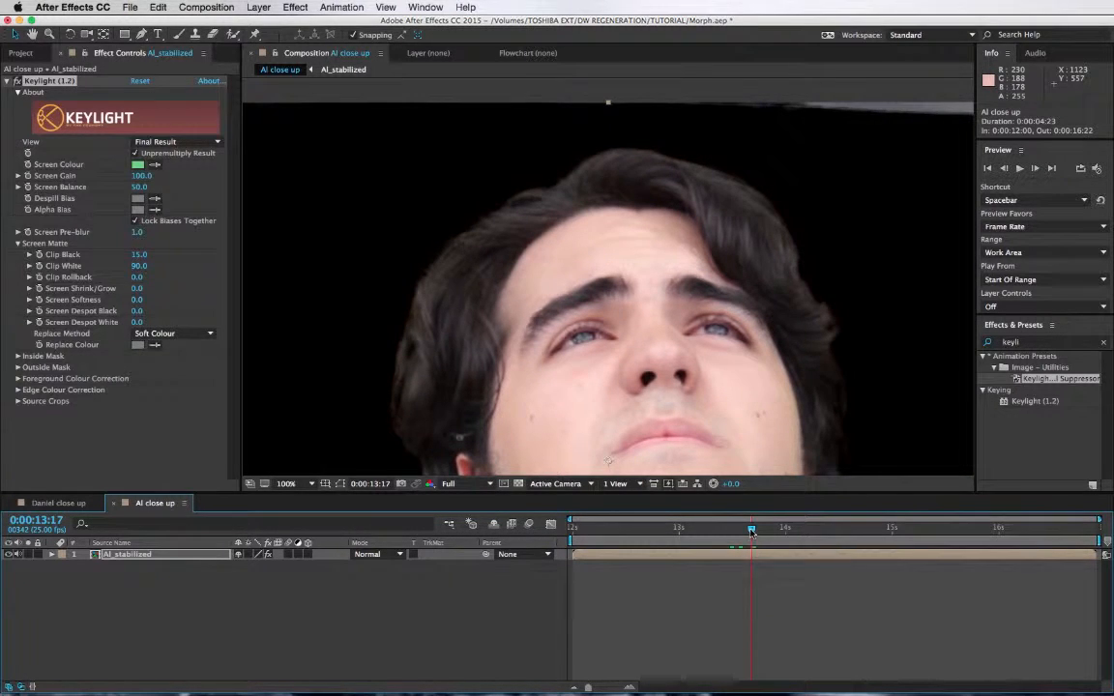
{"action": "key", "text": "Page_Down"}
{"action": "key", "text": "Page_Down"}
{"action": "key", "text": "Page_Down"}
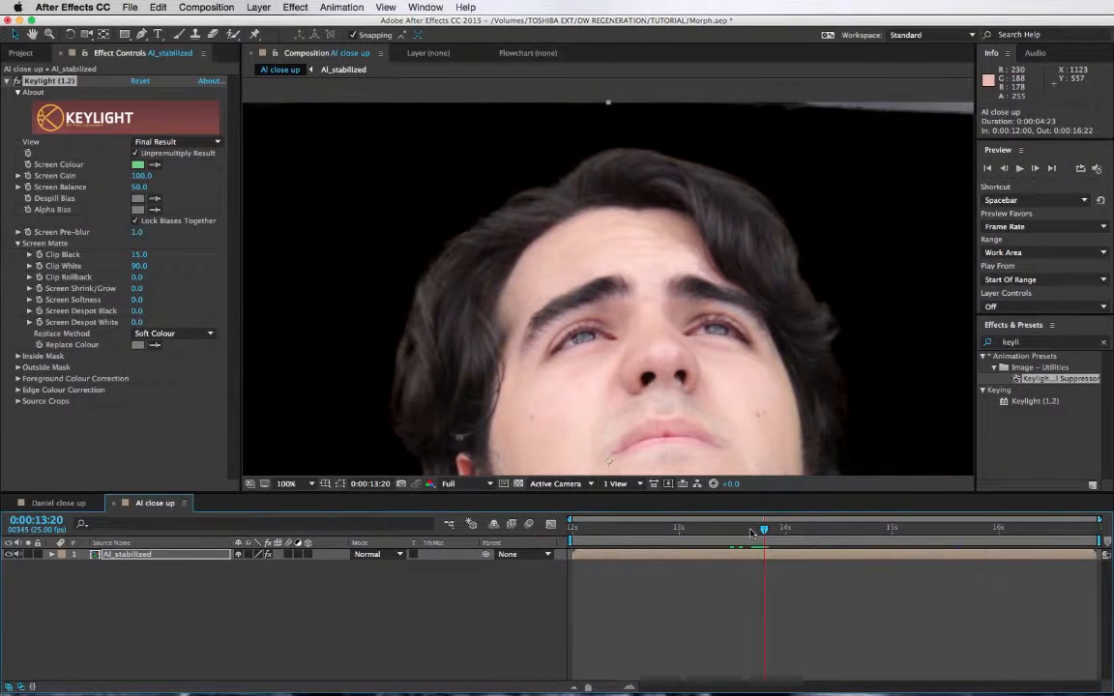
{"action": "key", "text": "Page_Down"}
{"action": "key", "text": "Page_Down"}
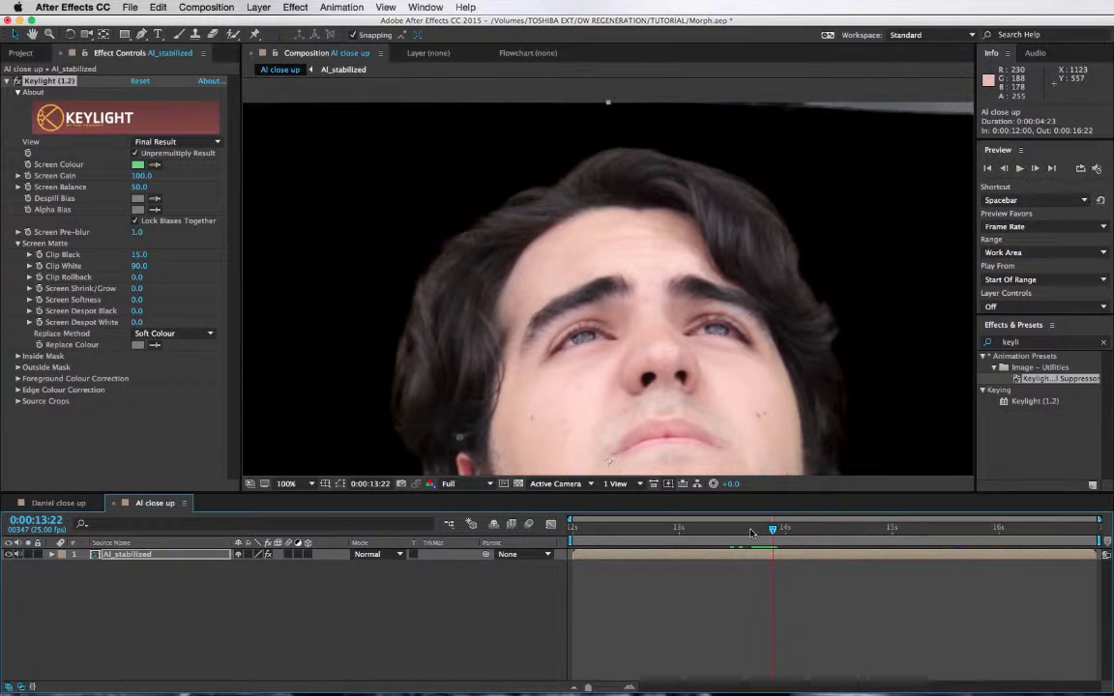
{"action": "key", "text": "Page_Down"}
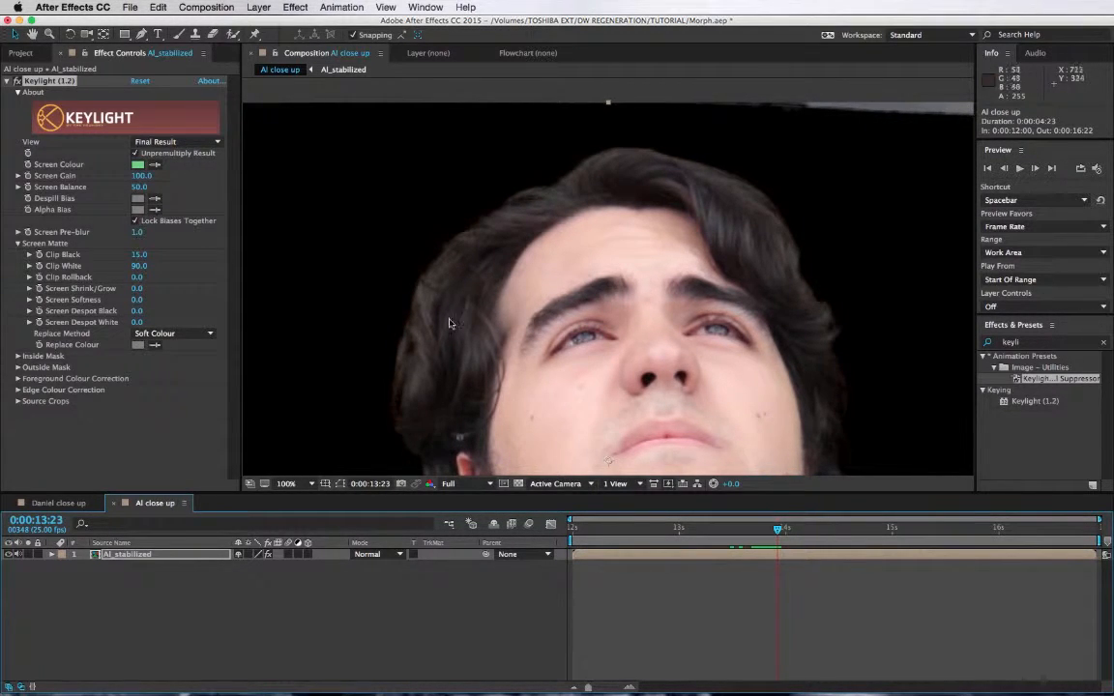
{"action": "key", "text": "Page_Up"}
{"action": "key", "text": "Page_Up"}
{"action": "key", "text": "Page_Up"}
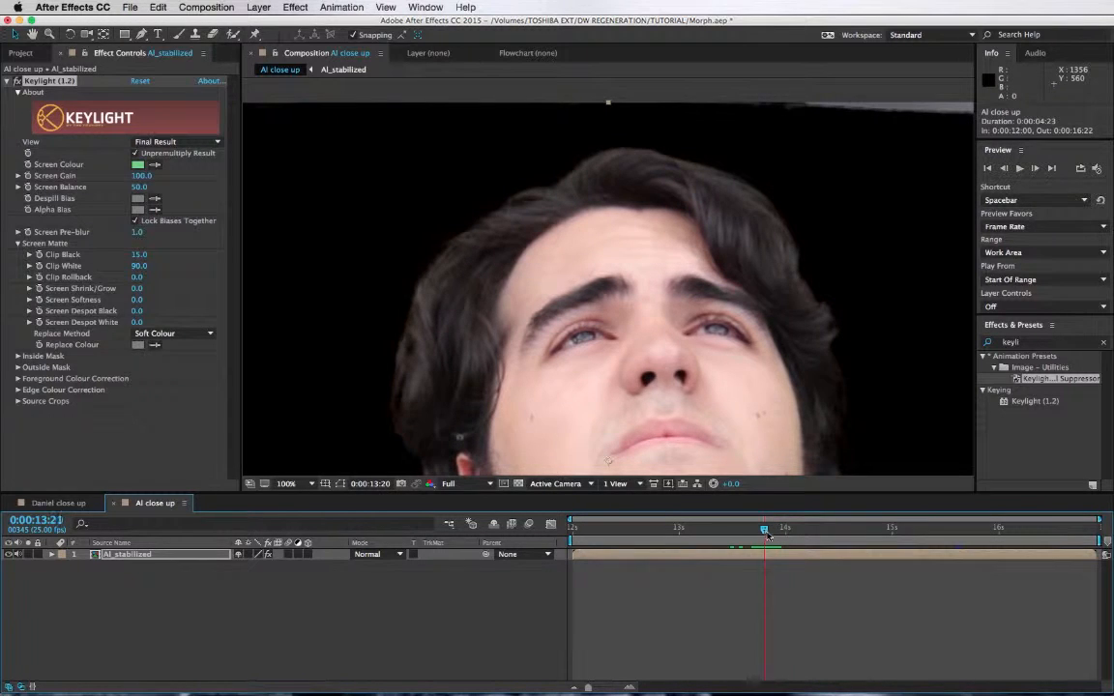
{"action": "key", "text": "Page_Up"}
{"action": "key", "text": "Page_Up"}
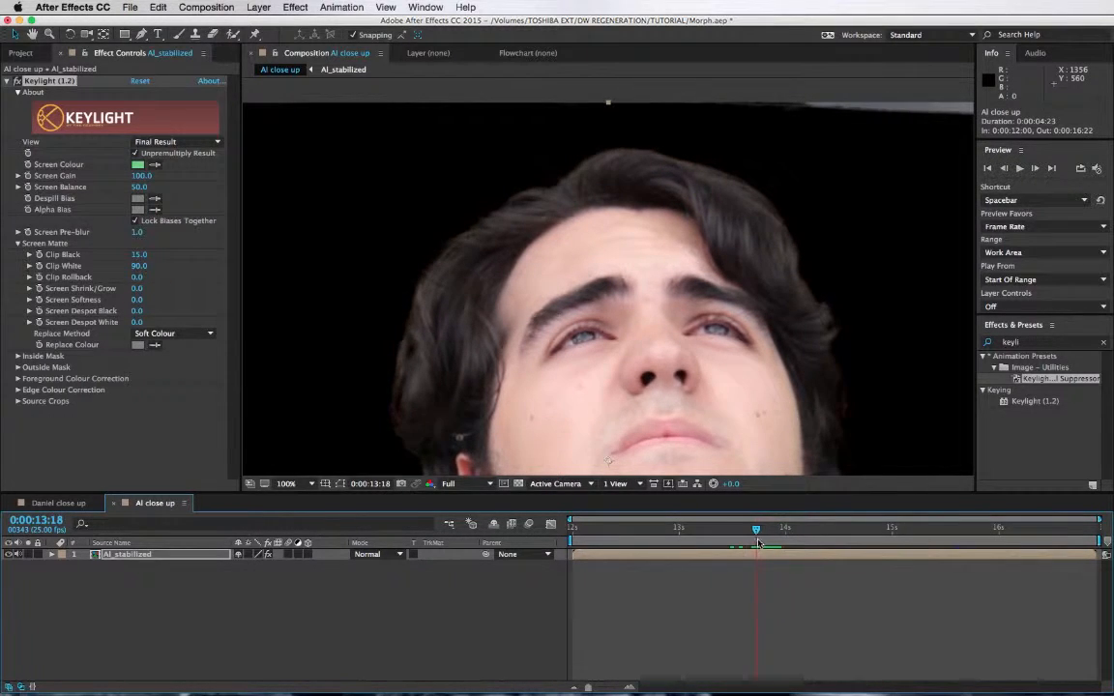
{"action": "left_click_drag", "start_coordinate": [759, 542], "coordinate": [783, 543]}
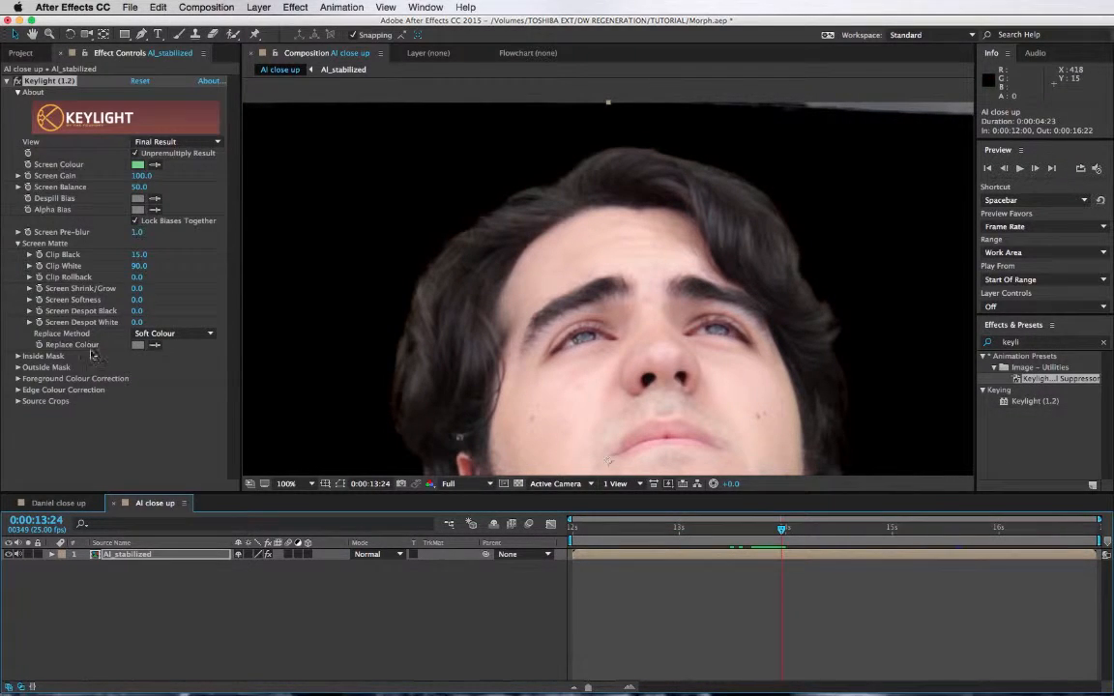
{"action": "left_click", "coordinate": [83, 445]}
{"action": "left_click", "coordinate": [297, 6]}
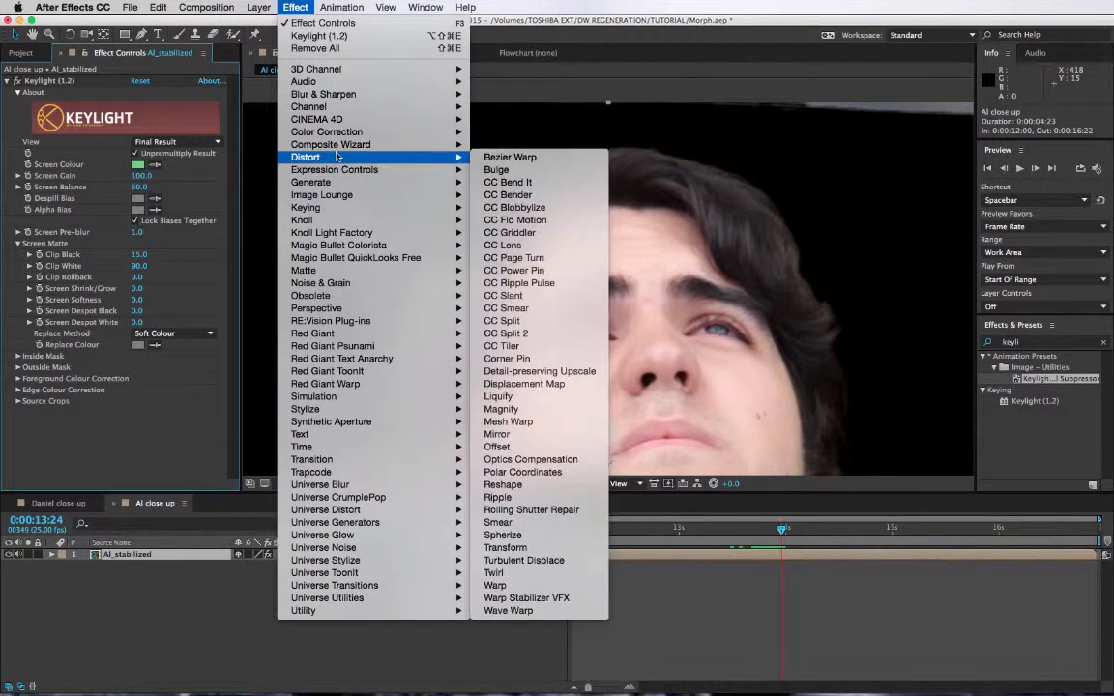
{"action": "mouse_move", "coordinate": [334, 235]}
{"action": "mouse_move", "coordinate": [307, 205]}
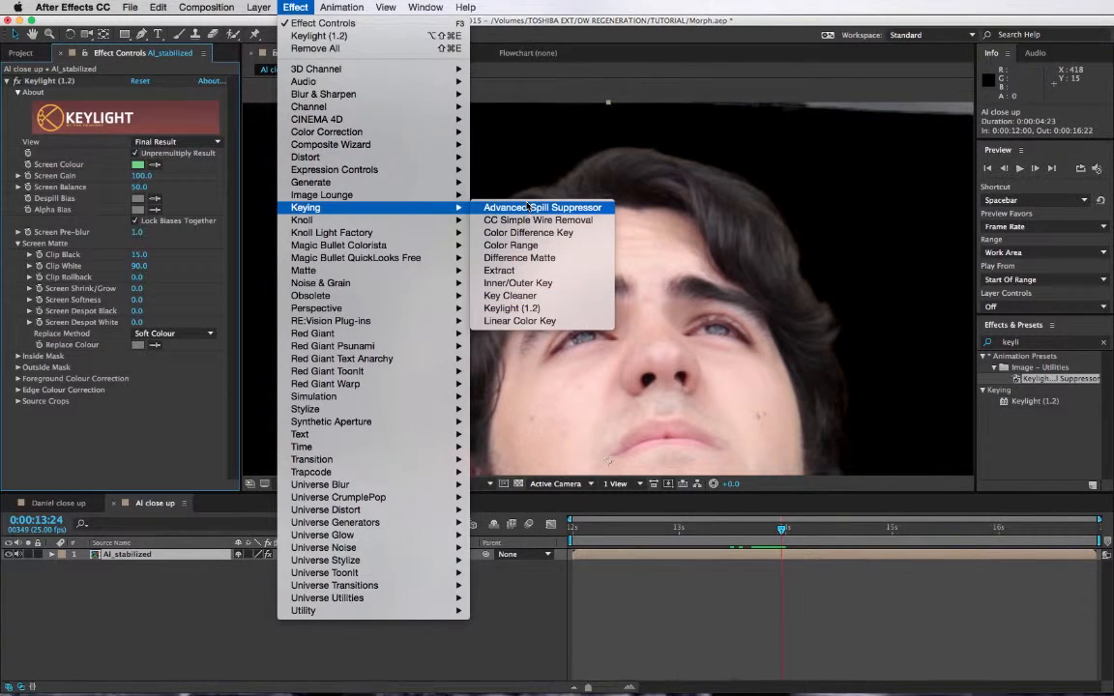
{"action": "left_click", "coordinate": [218, 651]}
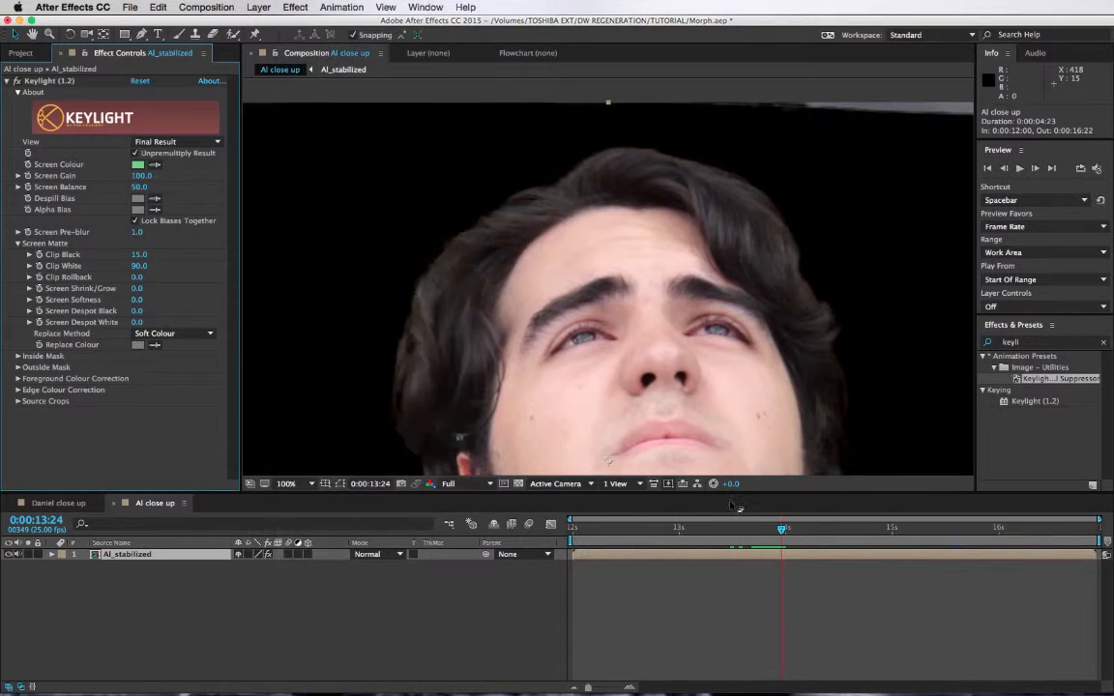
Set the Al close up work area from 0:00:13:05 to 0:00:13:24 and preview the keyed footage.
{"action": "left_click", "coordinate": [701, 531]}
{"action": "key", "text": "b"}
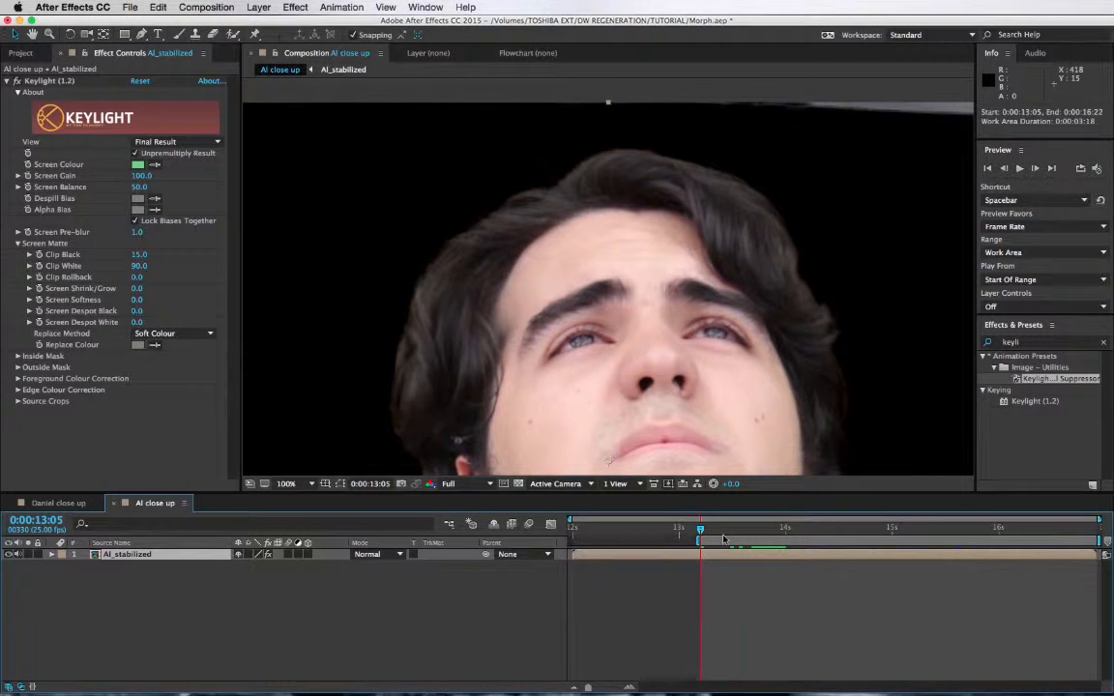
{"action": "left_click", "coordinate": [783, 530]}
{"action": "key", "text": "n"}
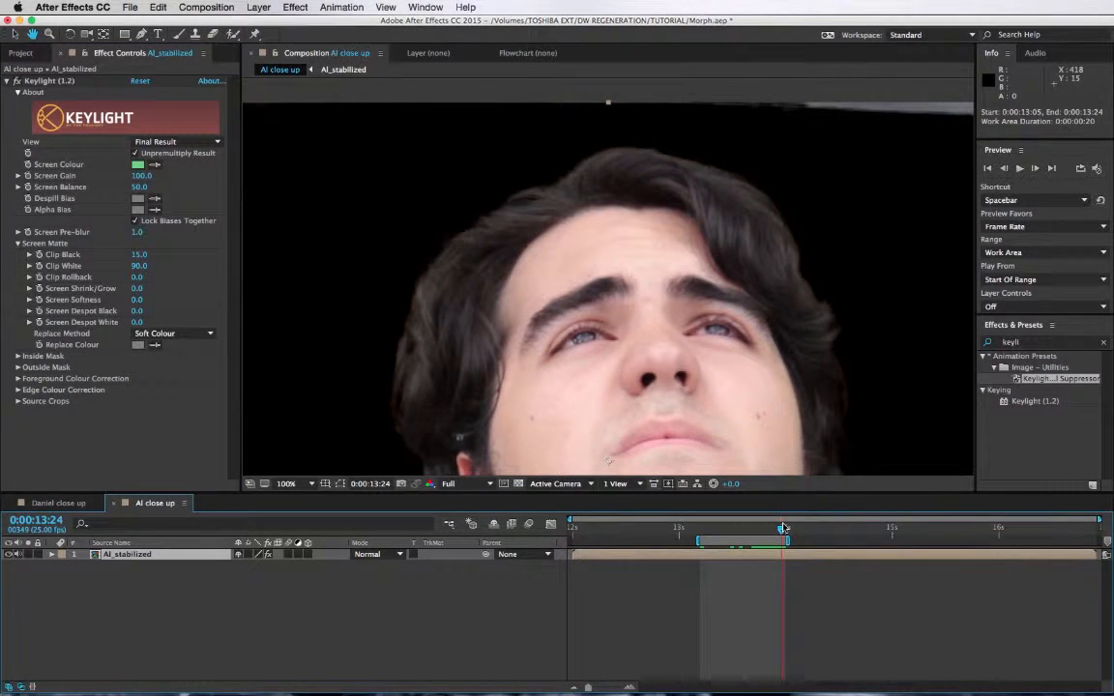
{"action": "key", "text": "space"}
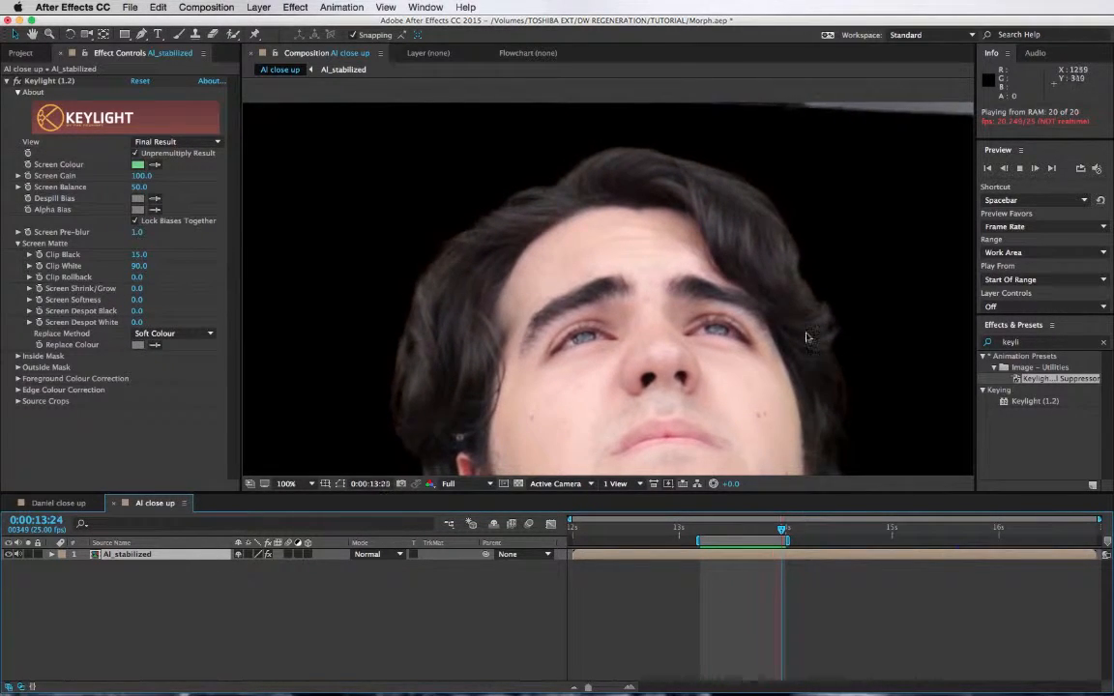
{"action": "key", "text": "space"}
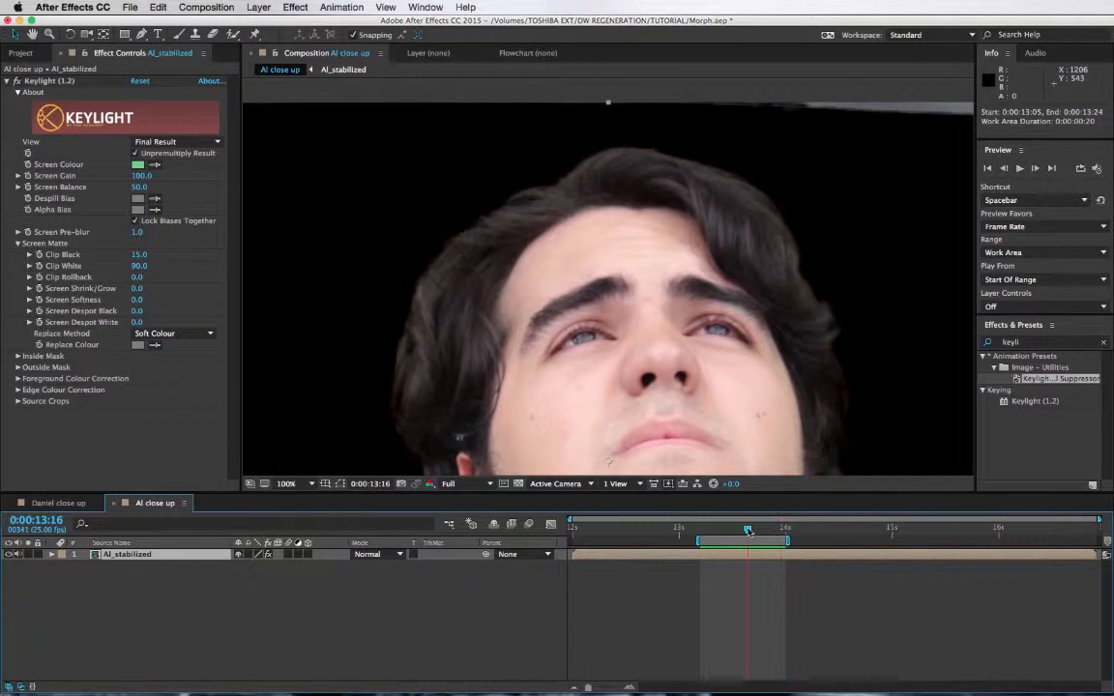
Apply Key Cleaner to Al_stabilized with Reduce Chatter enabled, and set Keylight's view to Intermediate Result.
{"action": "left_click", "coordinate": [290, 6]}
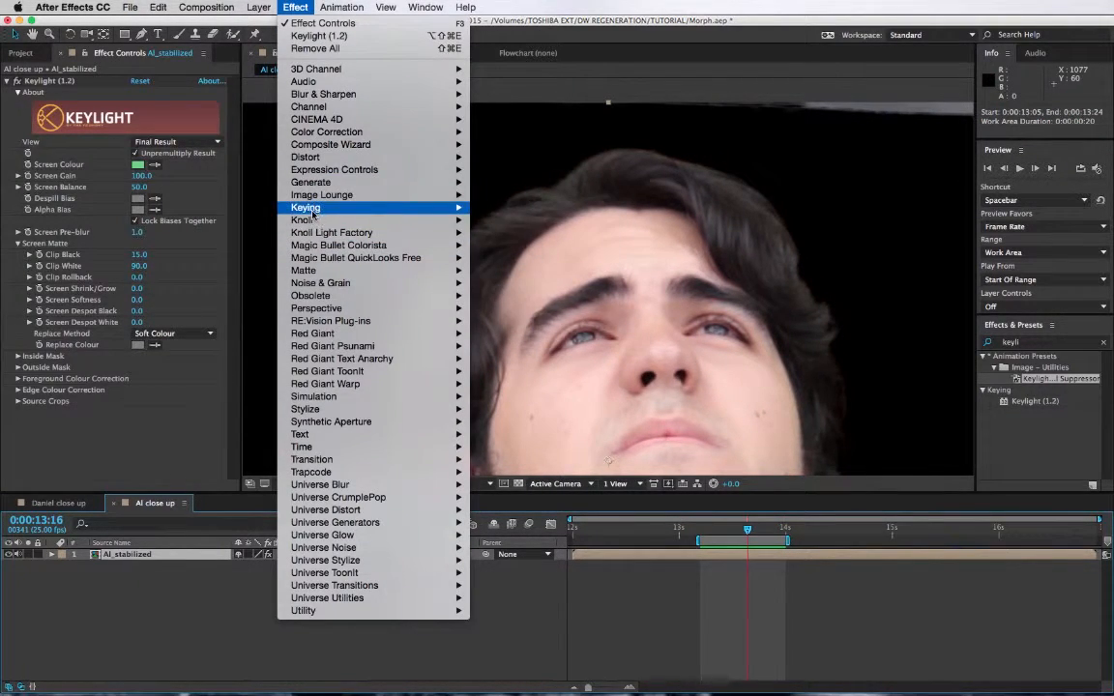
{"action": "left_click", "coordinate": [510, 295]}
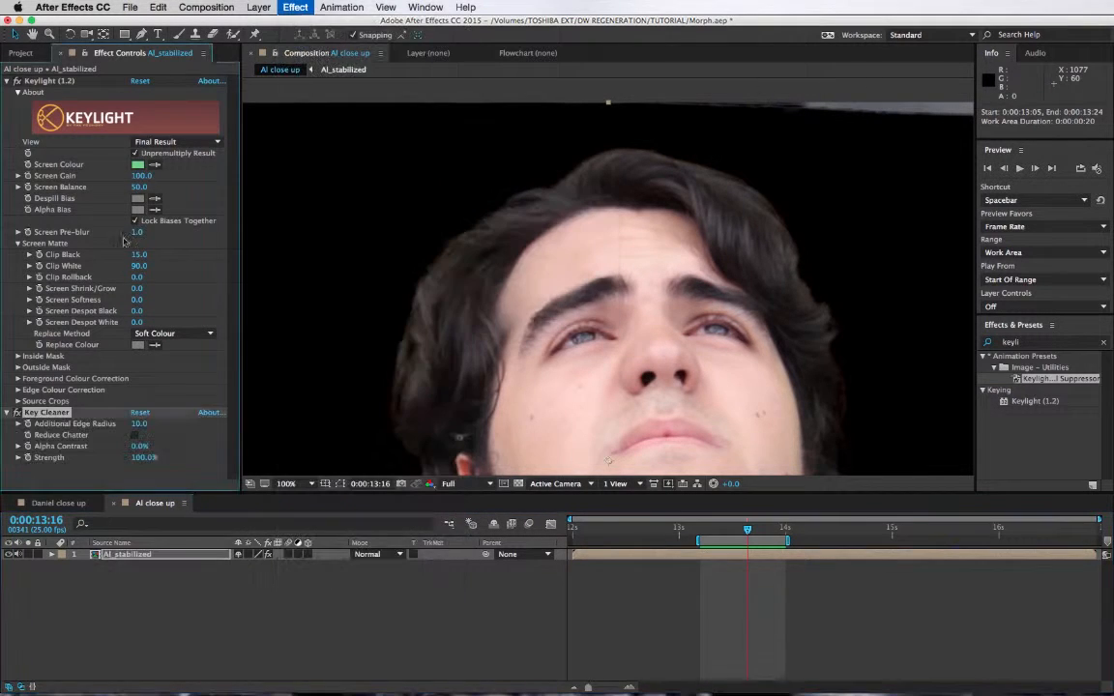
{"action": "left_click", "coordinate": [165, 142]}
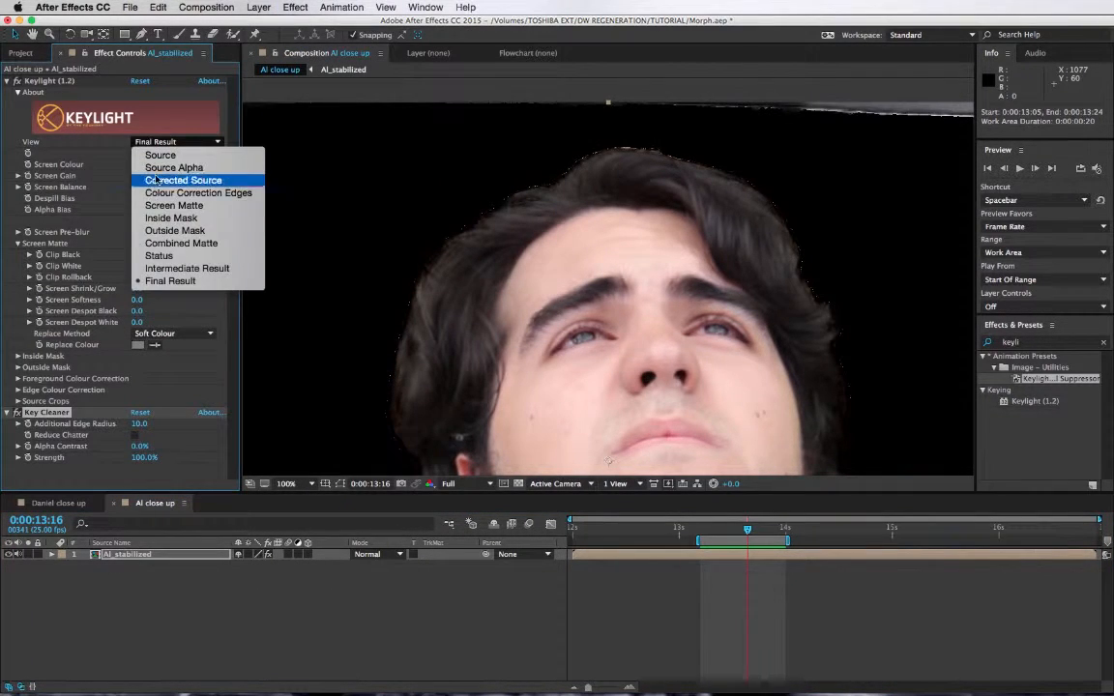
{"action": "left_click", "coordinate": [145, 266]}
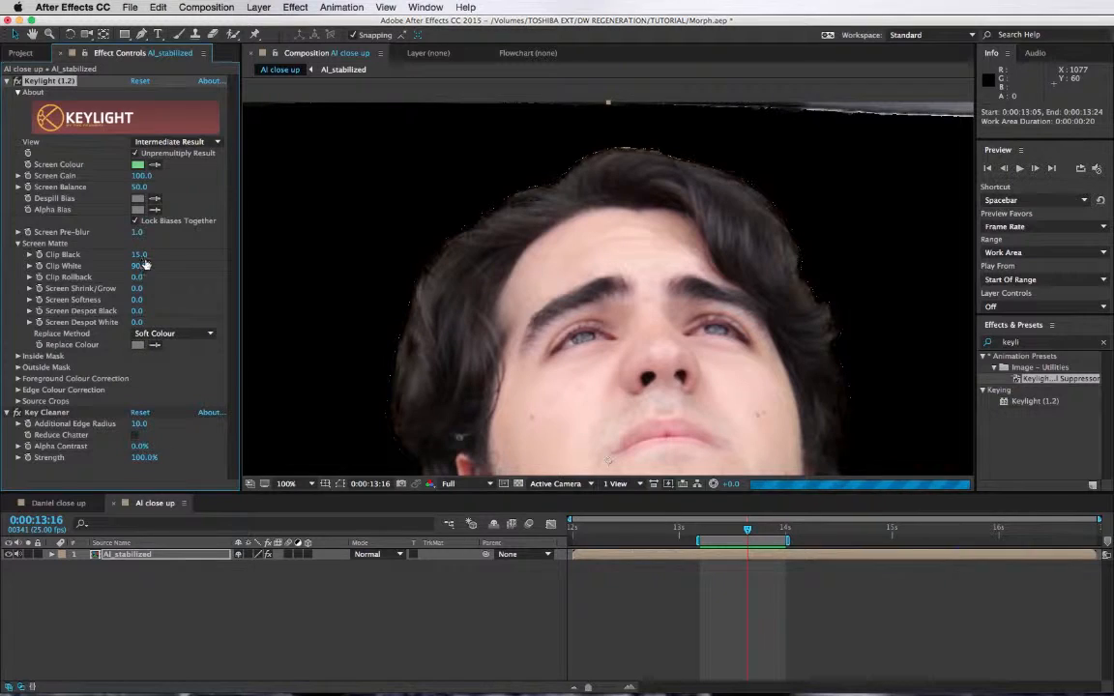
{"action": "left_click", "coordinate": [130, 437]}
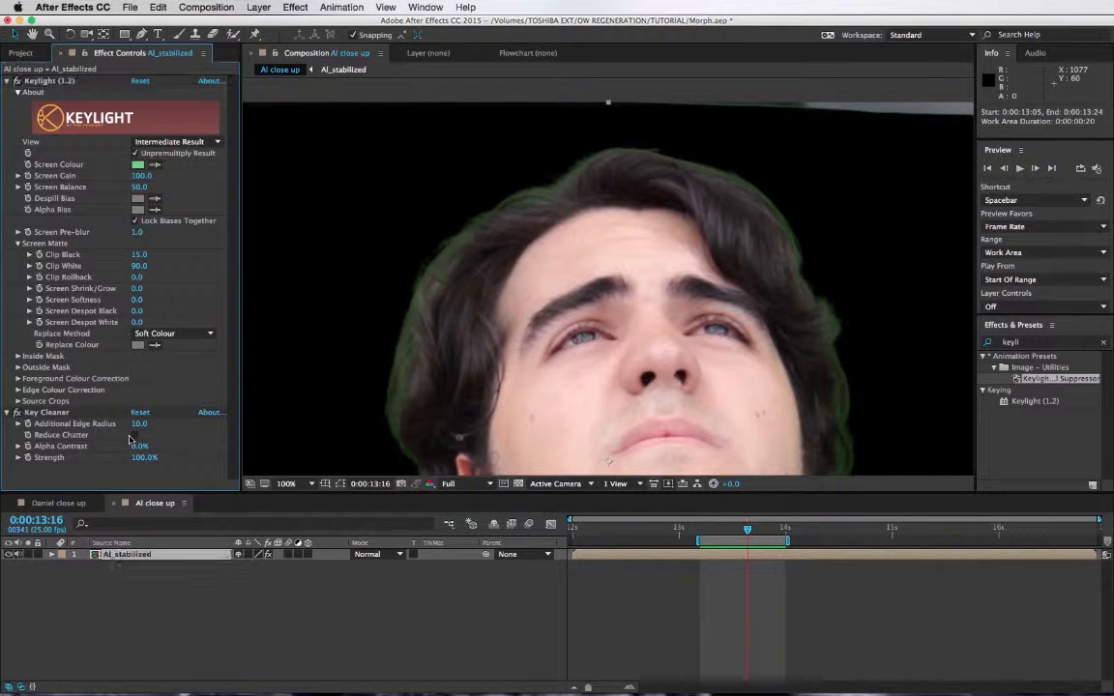
{"action": "left_click", "coordinate": [133, 436]}
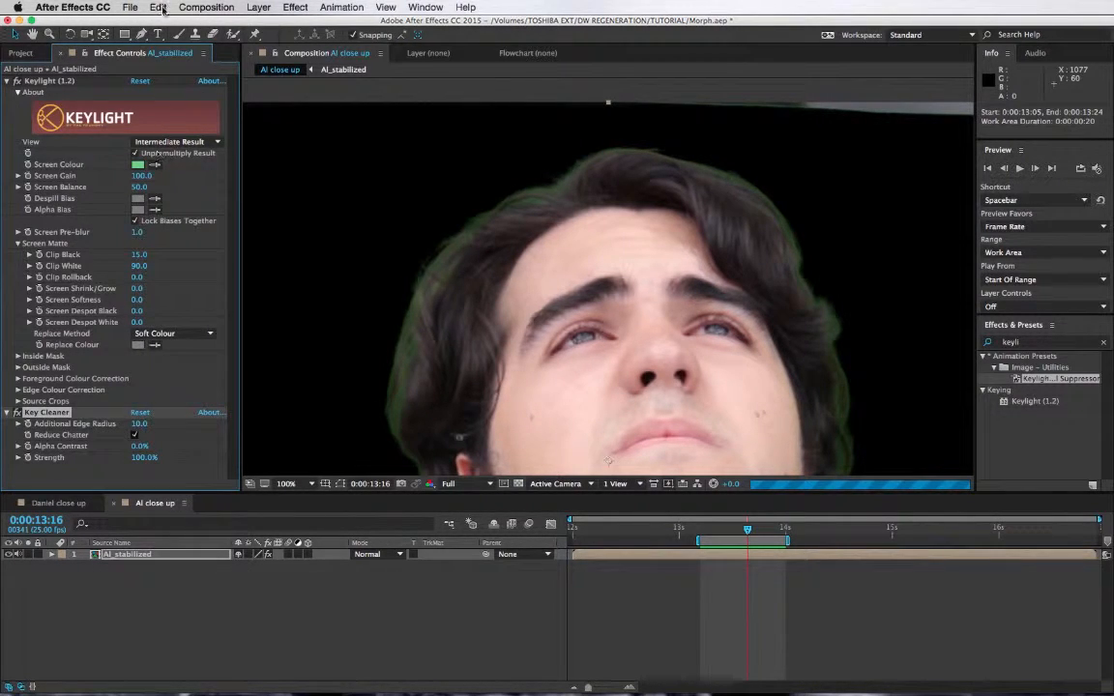
Apply Advanced Spill Suppressor to Al_stabilized and preview the hair edges within the work area.
{"action": "left_click", "coordinate": [297, 9]}
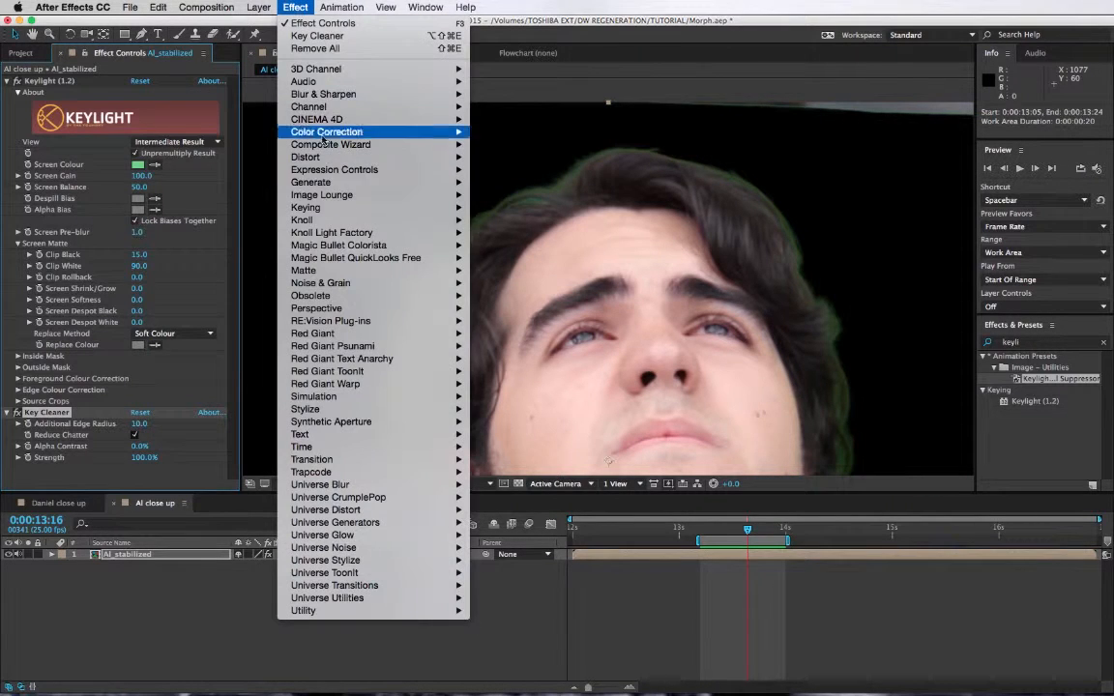
{"action": "mouse_move", "coordinate": [434, 210]}
{"action": "left_click", "coordinate": [527, 207]}
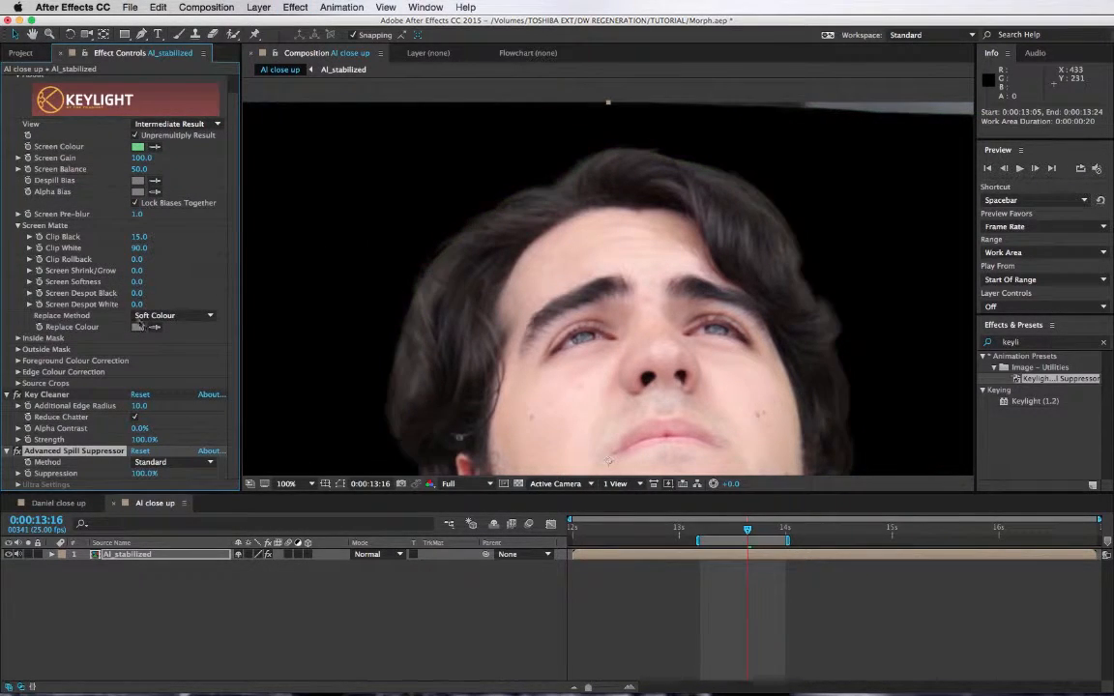
{"action": "key", "text": "space"}
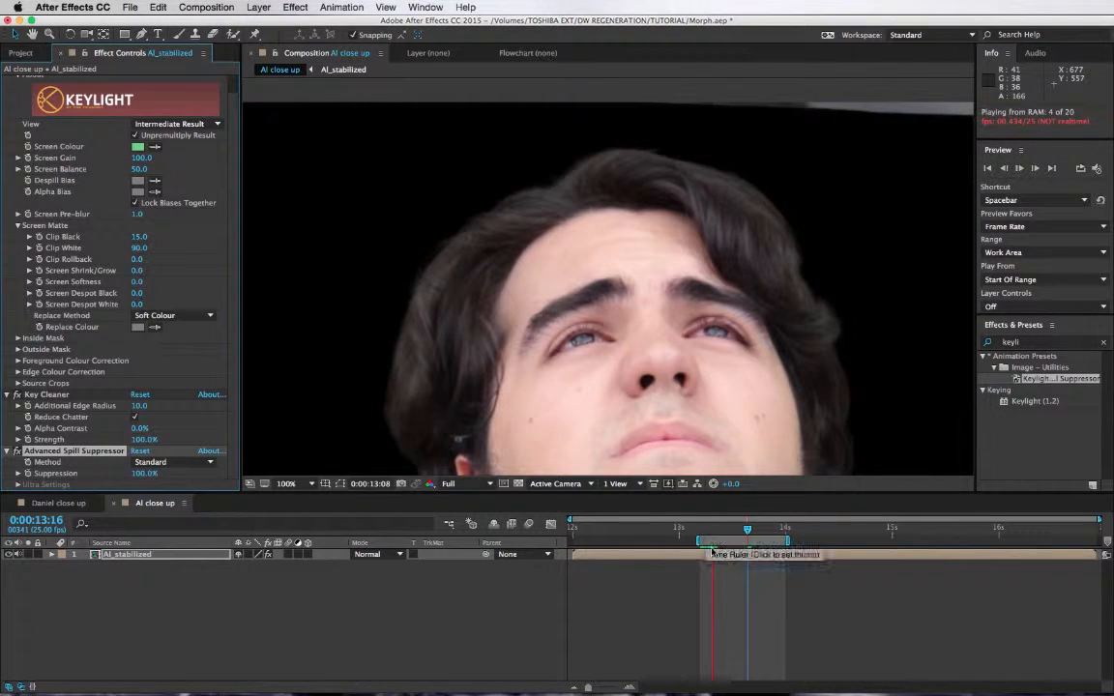
{"action": "key", "text": "space"}
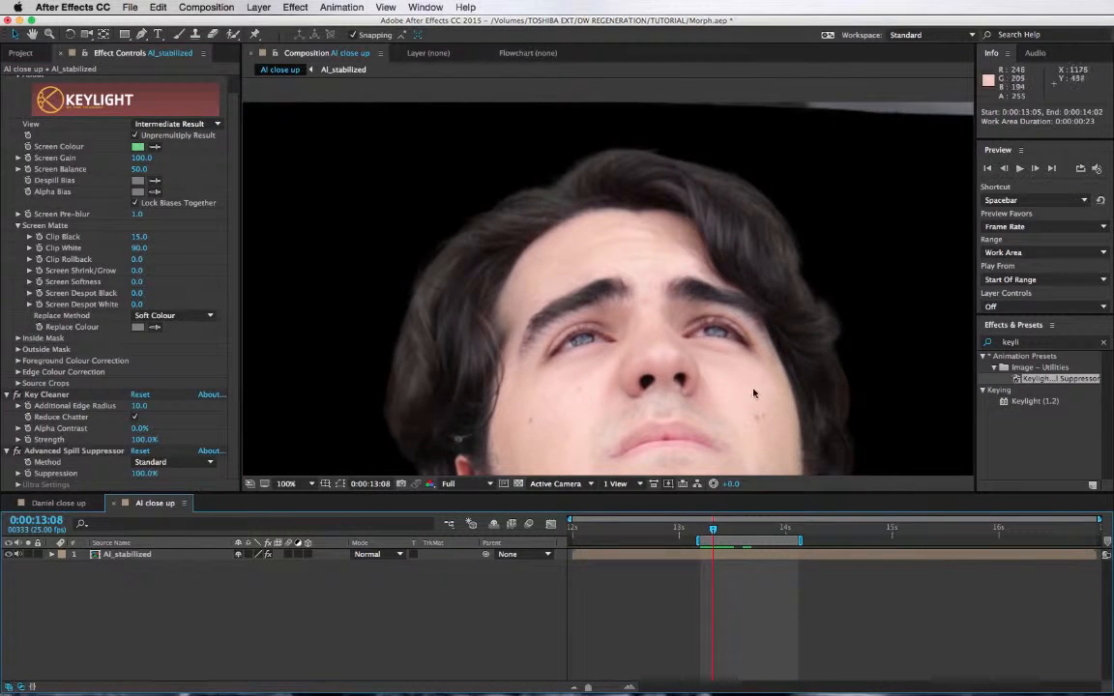
{"action": "left_click", "coordinate": [707, 523]}
{"action": "mouse_move", "coordinate": [709, 528]}
{"action": "left_mouse_down"}
{"action": "mouse_move", "coordinate": [722, 529]}
{"action": "mouse_move", "coordinate": [711, 529]}
{"action": "left_mouse_up"}
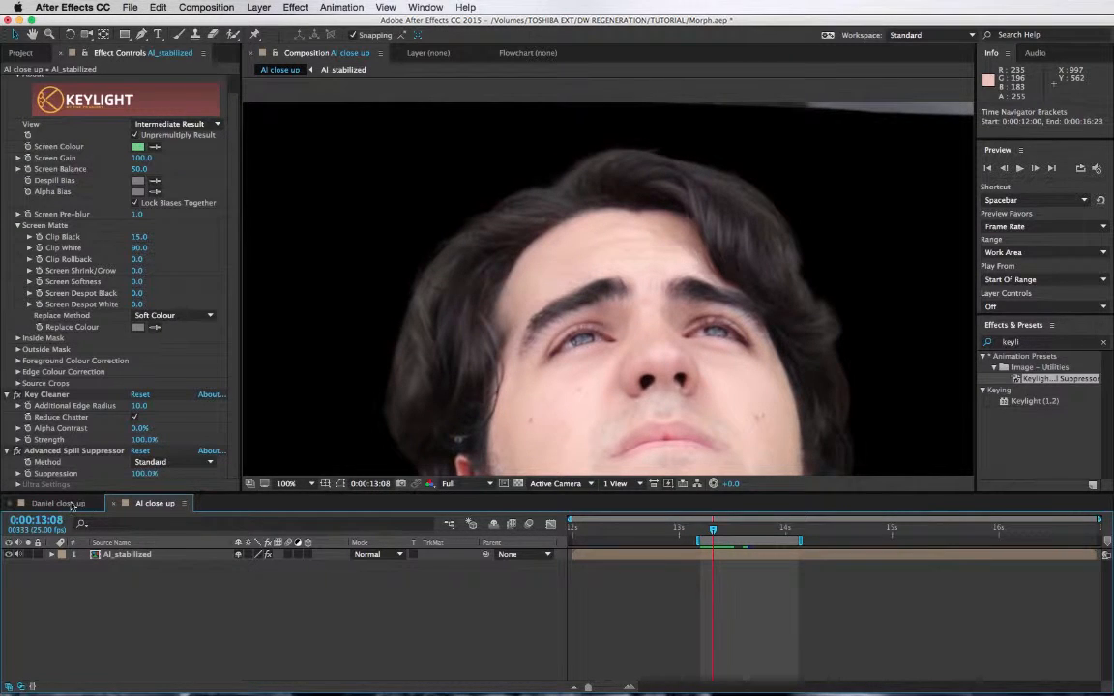
Fit the Al close up frame in the viewer and open the Daniel close up composition at 50% magnification.
{"action": "left_click", "coordinate": [286, 484]}
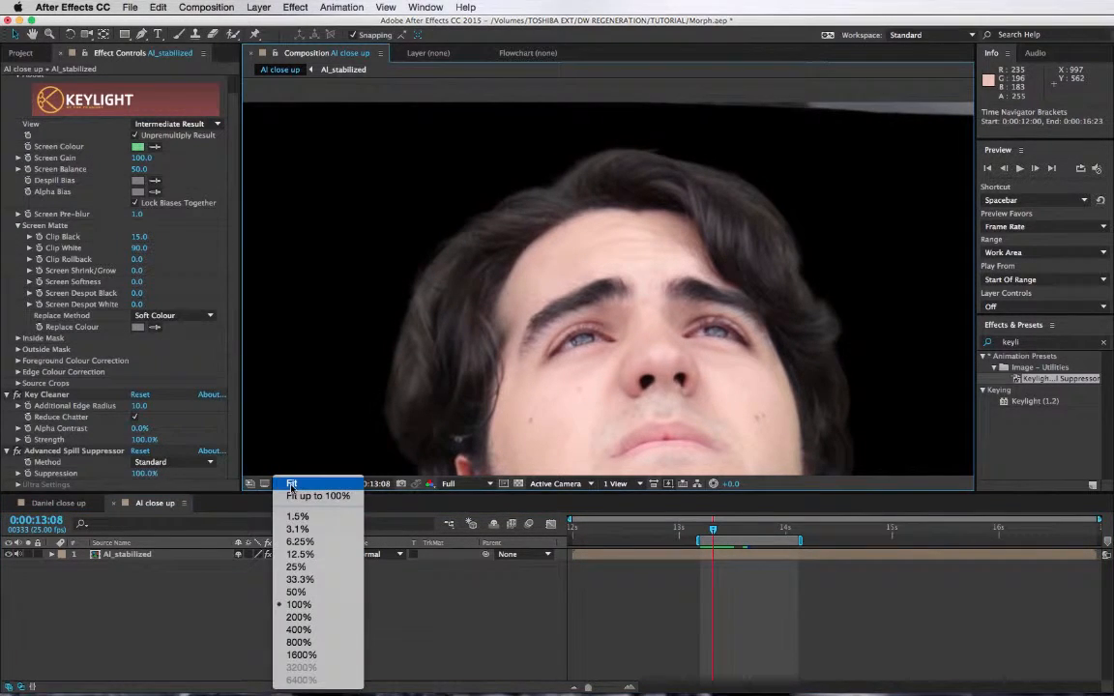
{"action": "left_click", "coordinate": [281, 416]}
{"action": "left_click", "coordinate": [58, 503]}
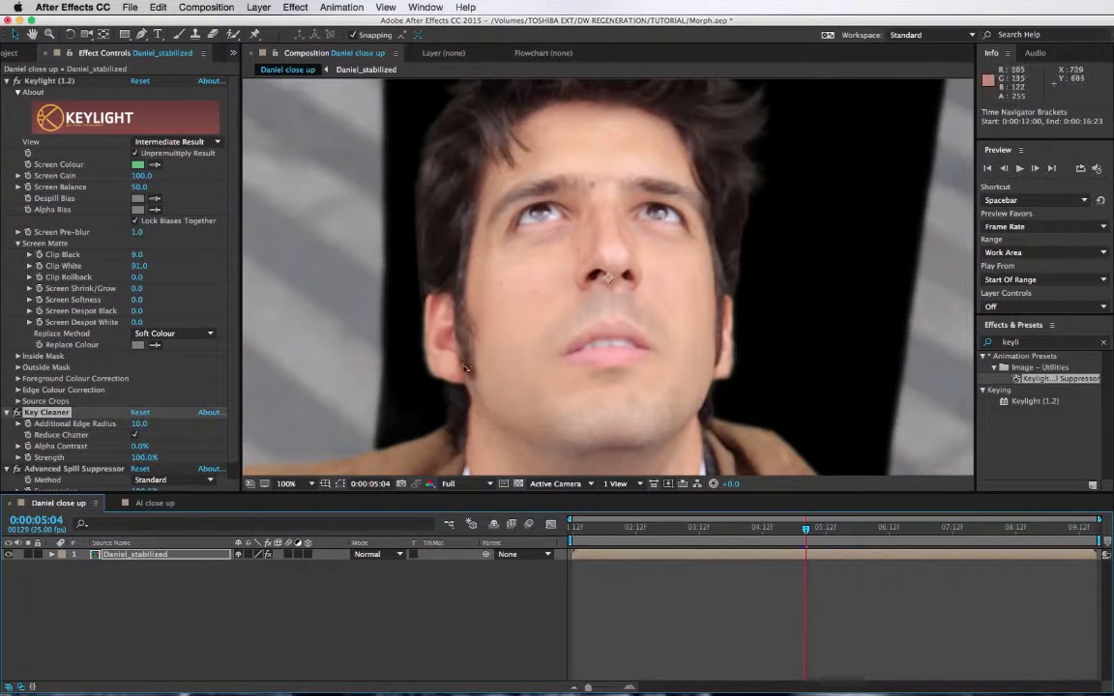
{"action": "scroll", "coordinate": [477, 347], "scroll_direction": "down", "scroll_amount": 1}
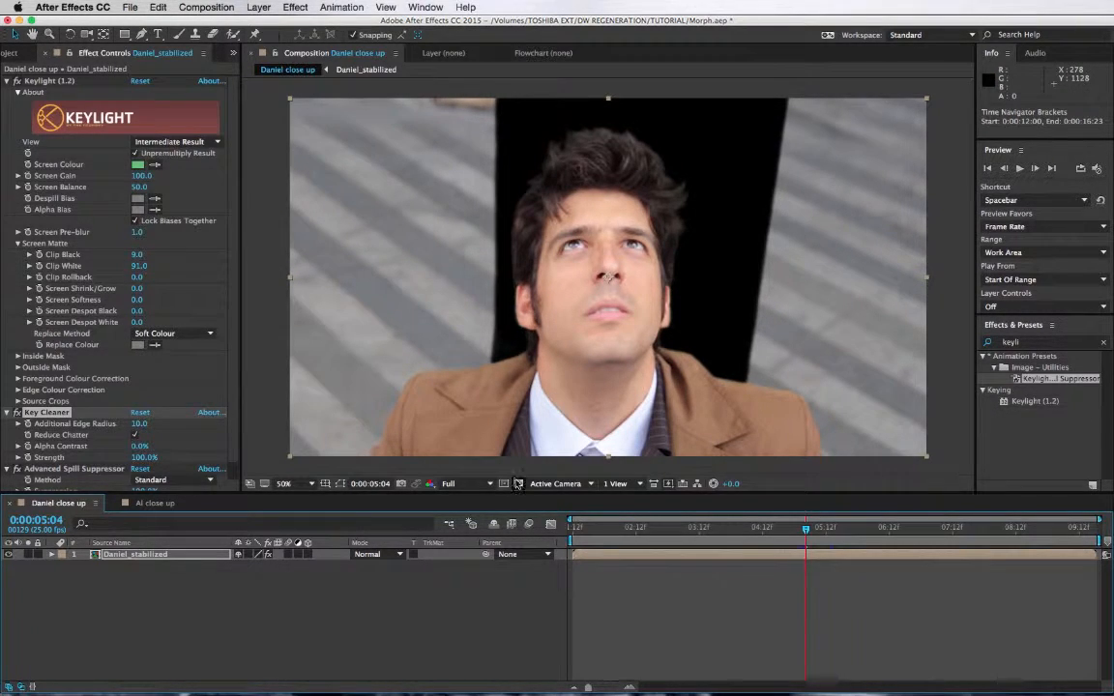
{"action": "left_click", "coordinate": [518, 484]}
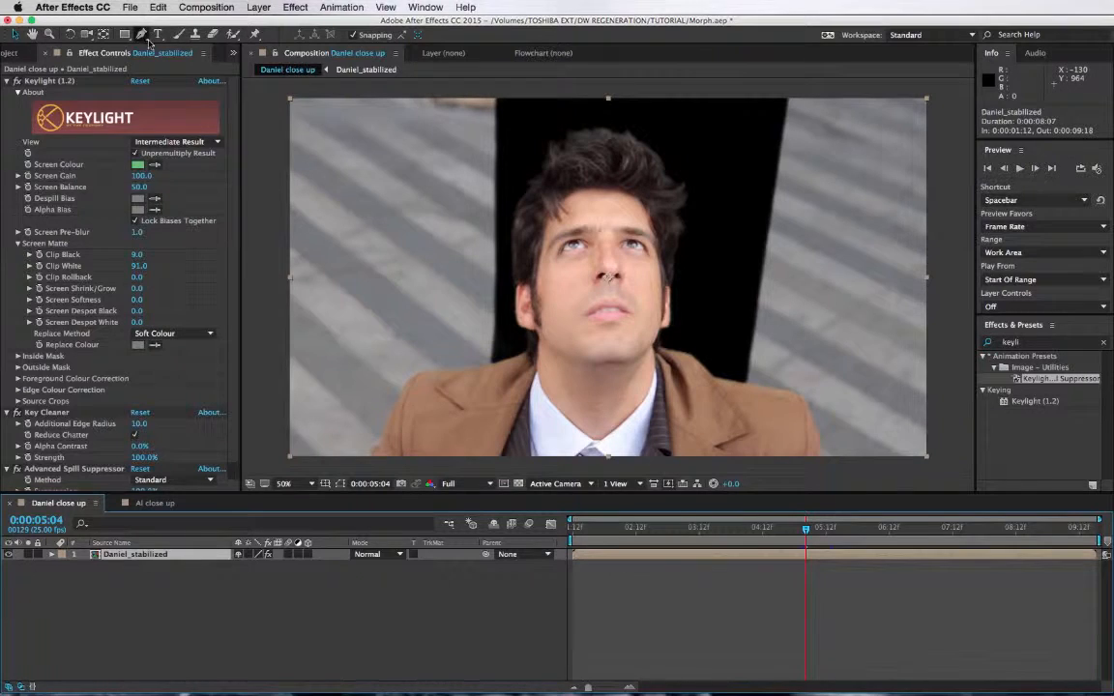
At 0:00:01:12, start a Pen mask on Daniel_stabilized, tracing the neck along the shirt collar from one side to the other.
{"action": "left_click", "coordinate": [141, 34]}
{"action": "key", "text": "period"}
{"action": "key", "text": "period"}
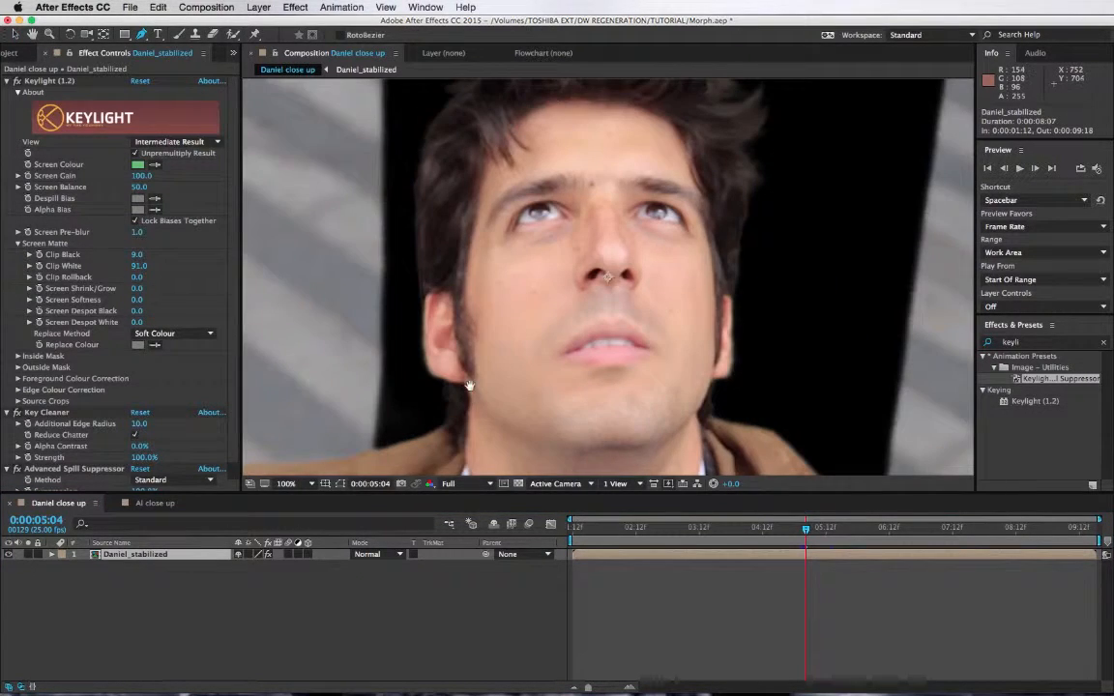
{"action": "left_click_drag", "start_coordinate": [469, 386], "coordinate": [477, 379]}
{"action": "key", "text": "space"}
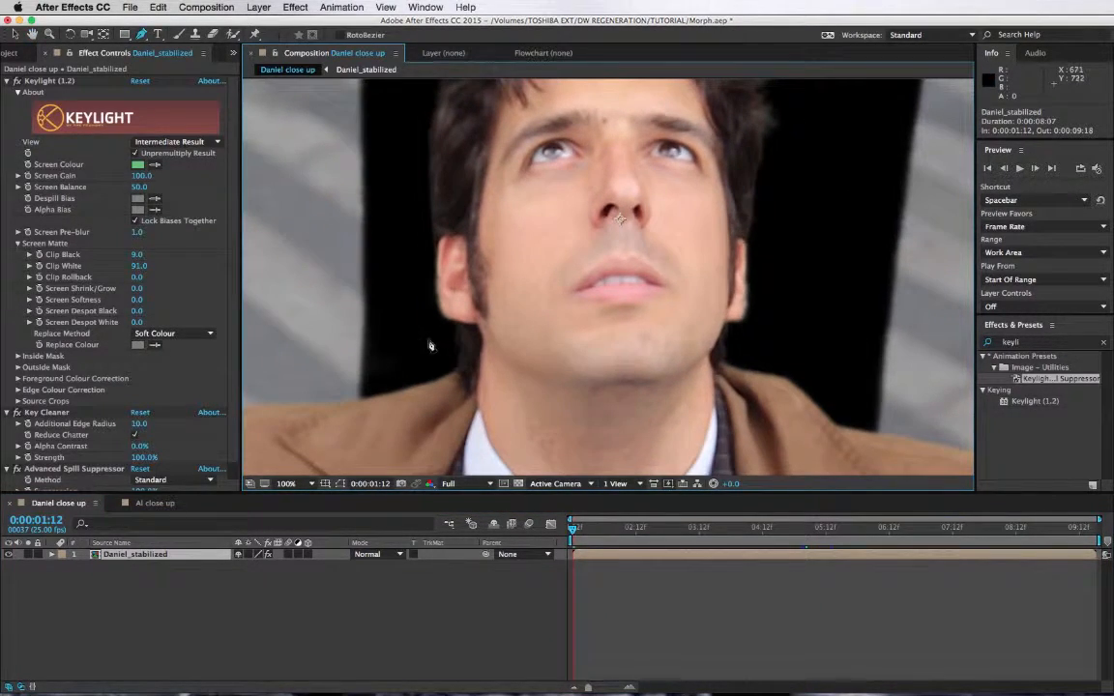
{"action": "left_click", "coordinate": [427, 339]}
{"action": "left_click", "coordinate": [466, 389]}
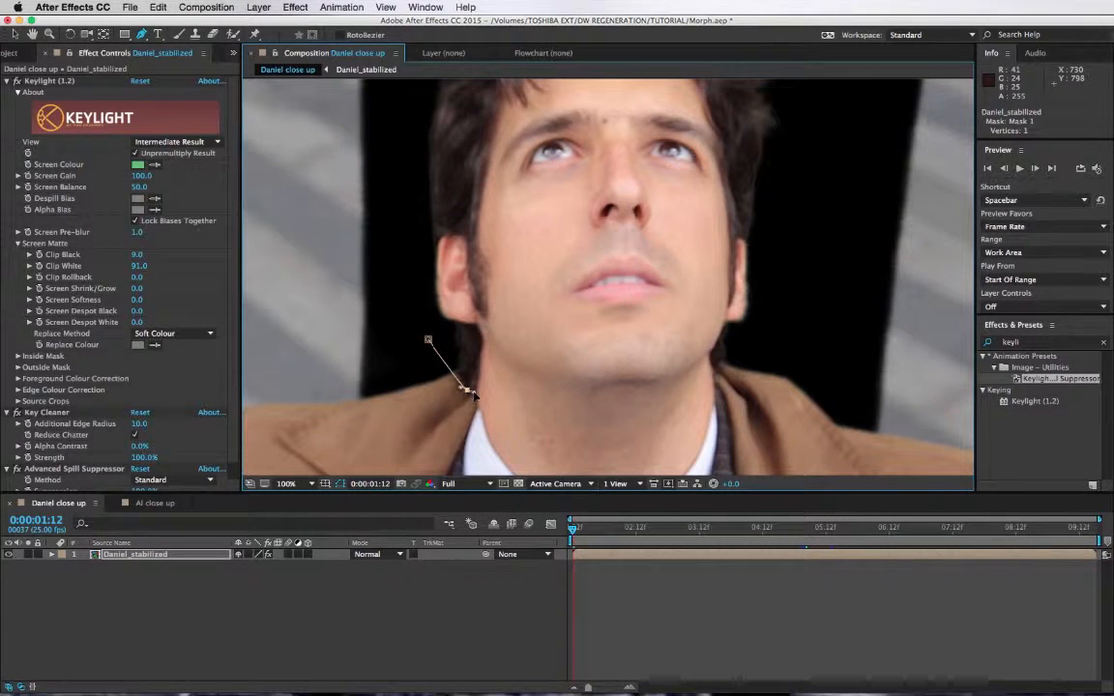
{"action": "left_click", "coordinate": [496, 452]}
{"action": "left_click_drag", "start_coordinate": [509, 435], "coordinate": [512, 325]}
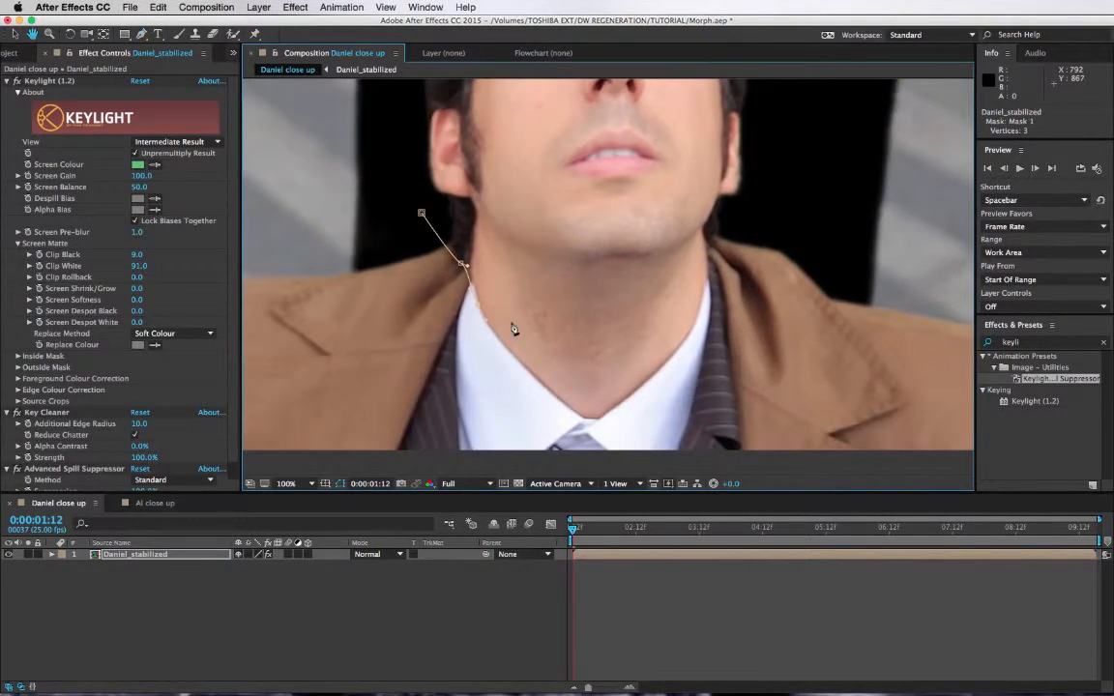
{"action": "left_click", "coordinate": [581, 419]}
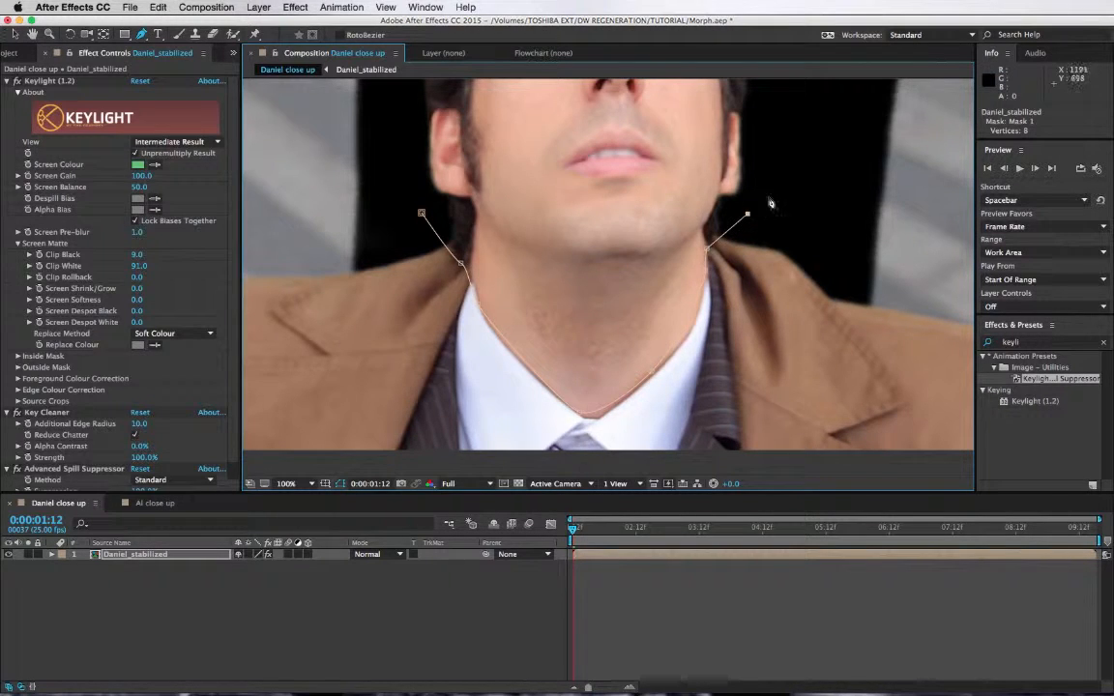
Close the mask loosely around the hair and head through the keyed-out area, and check the cutout against the transparency grid.
{"action": "key", "text": "comma"}
{"action": "left_click", "coordinate": [709, 153]}
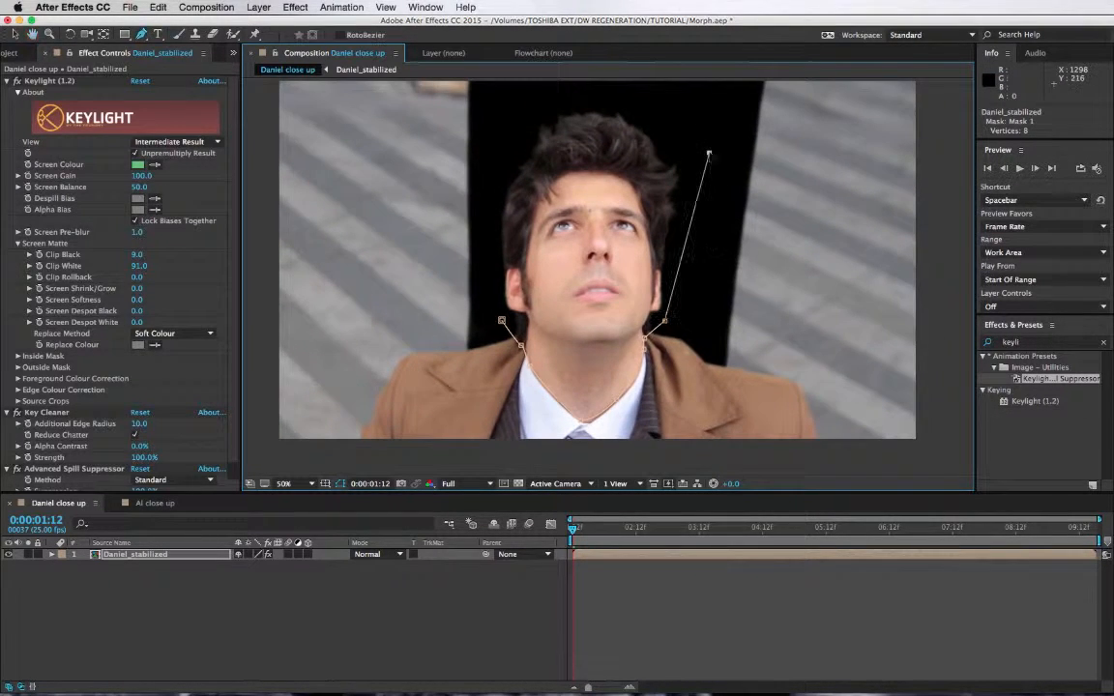
{"action": "left_click_drag", "start_coordinate": [691, 155], "coordinate": [697, 247]}
{"action": "left_click", "coordinate": [671, 192]}
{"action": "left_click", "coordinate": [516, 188]}
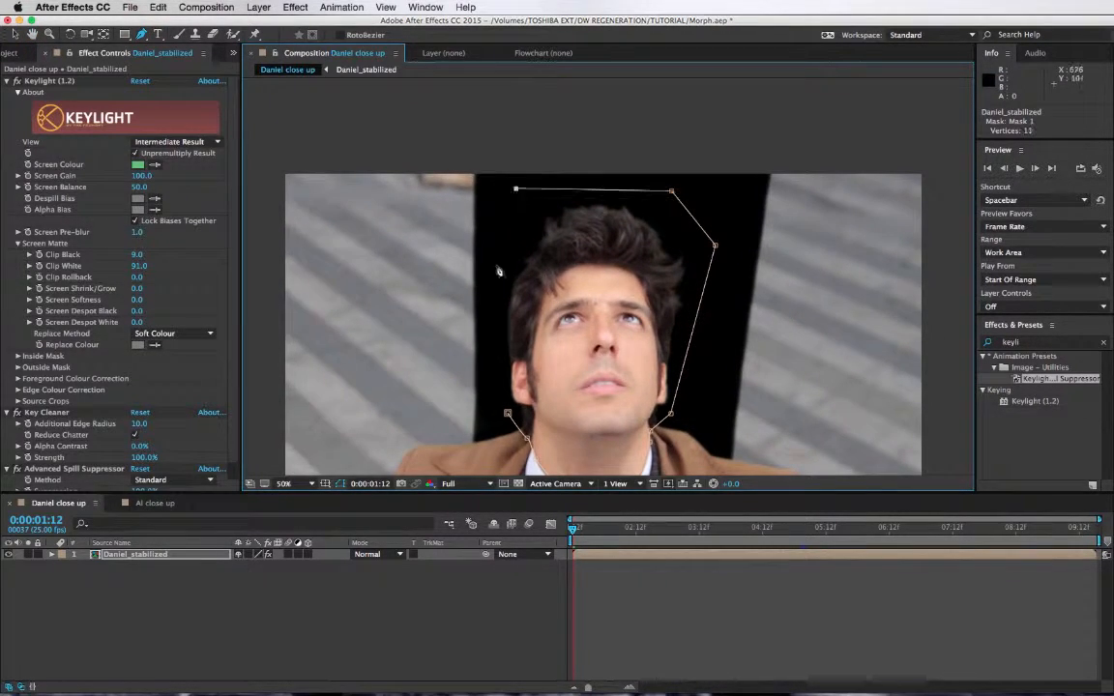
{"action": "left_click", "coordinate": [488, 290]}
{"action": "left_click", "coordinate": [507, 414]}
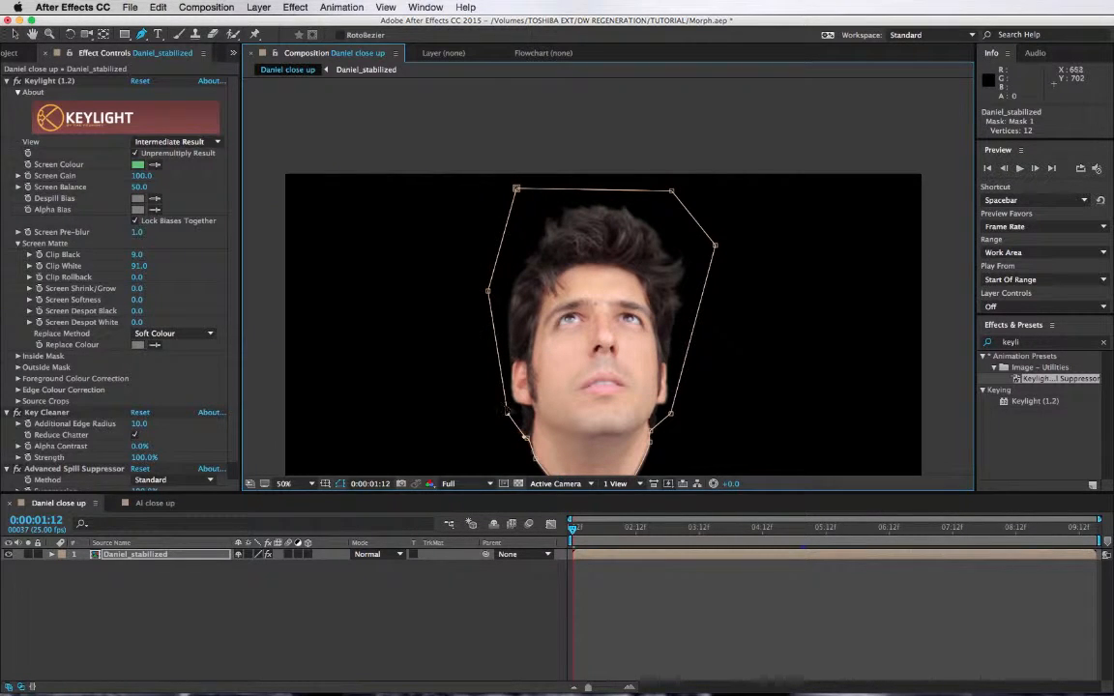
{"action": "left_click", "coordinate": [518, 484]}
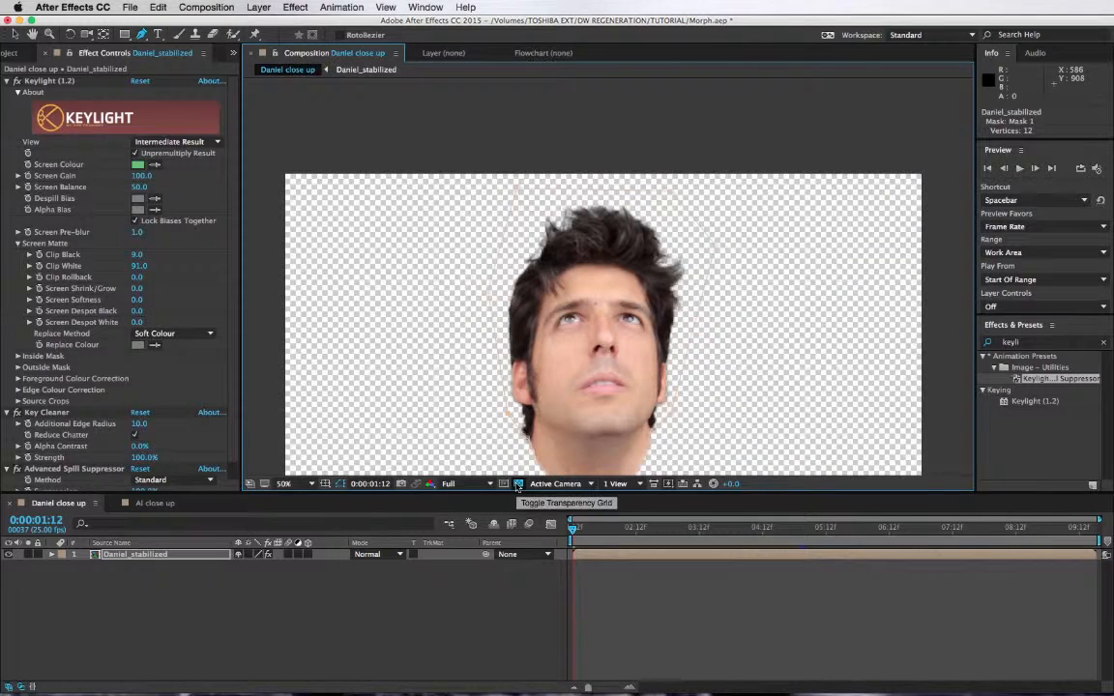
{"action": "left_click", "coordinate": [518, 483]}
Open the Al close up composition, enlarge the neck and collar area, and set the work area start to 0:00:12:00.
{"action": "left_click", "coordinate": [154, 503]}
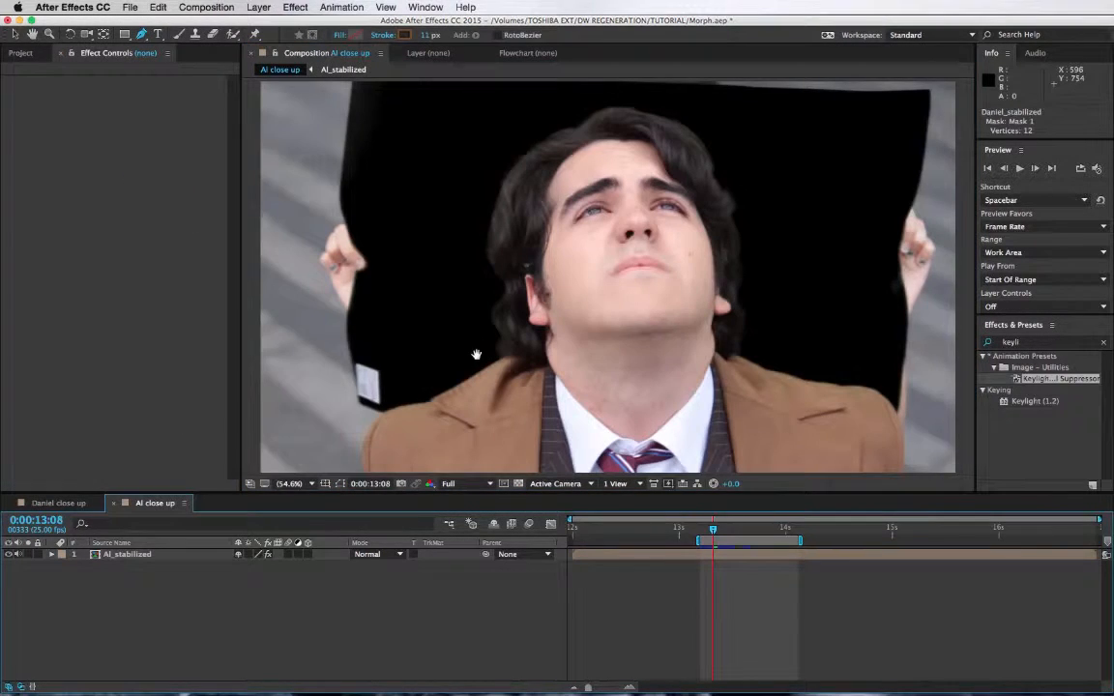
{"action": "scroll", "coordinate": [422, 377], "scroll_direction": "down", "scroll_amount": 2}
{"action": "scroll", "coordinate": [397, 348], "scroll_direction": "up", "scroll_amount": 2}
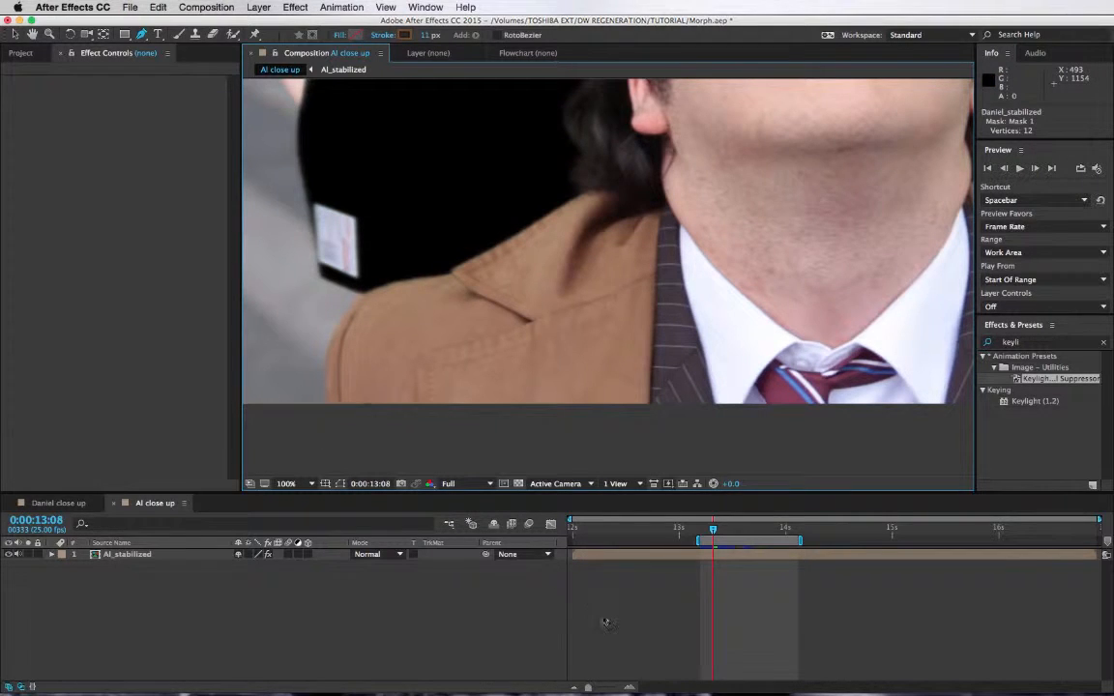
{"action": "key", "text": "space"}
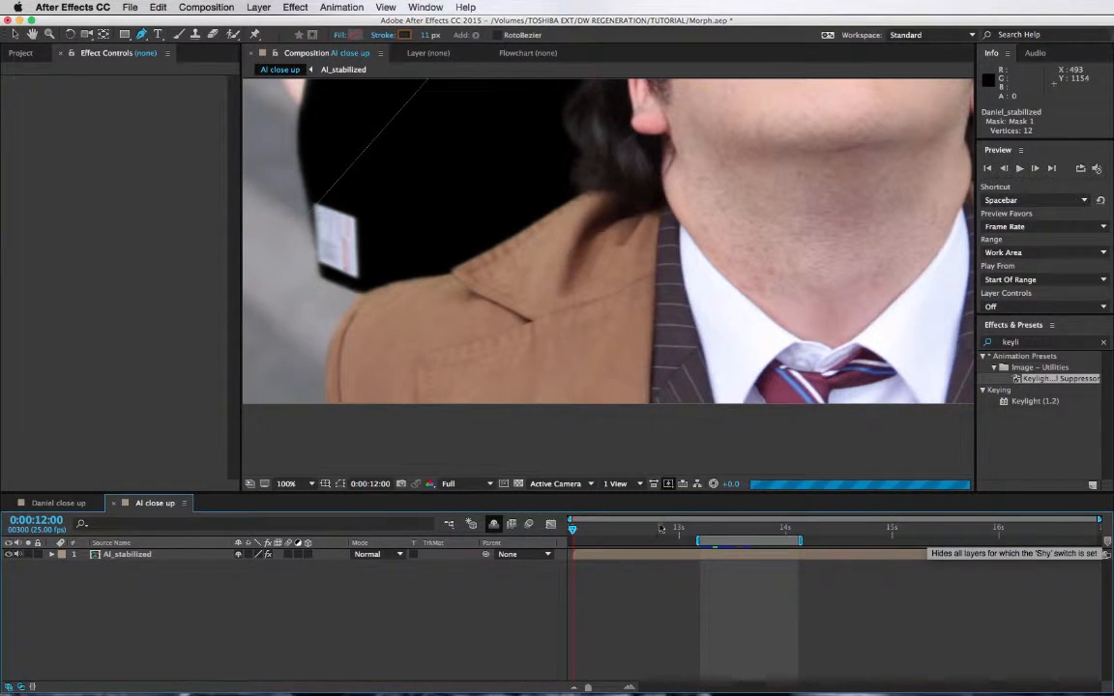
{"action": "left_click", "coordinate": [621, 530]}
{"action": "key", "text": "Home"}
{"action": "key", "text": "b"}
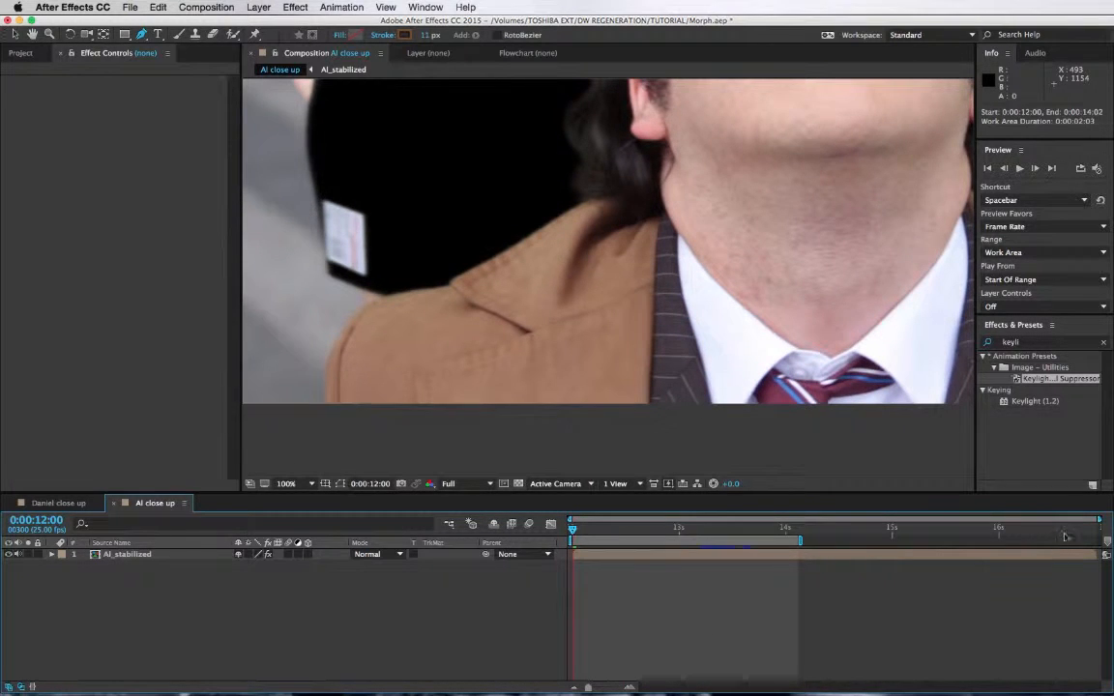
Extend the work area end to 0:00:16:22 and return the current time to 0:00:12:00.
{"action": "key", "text": "End"}
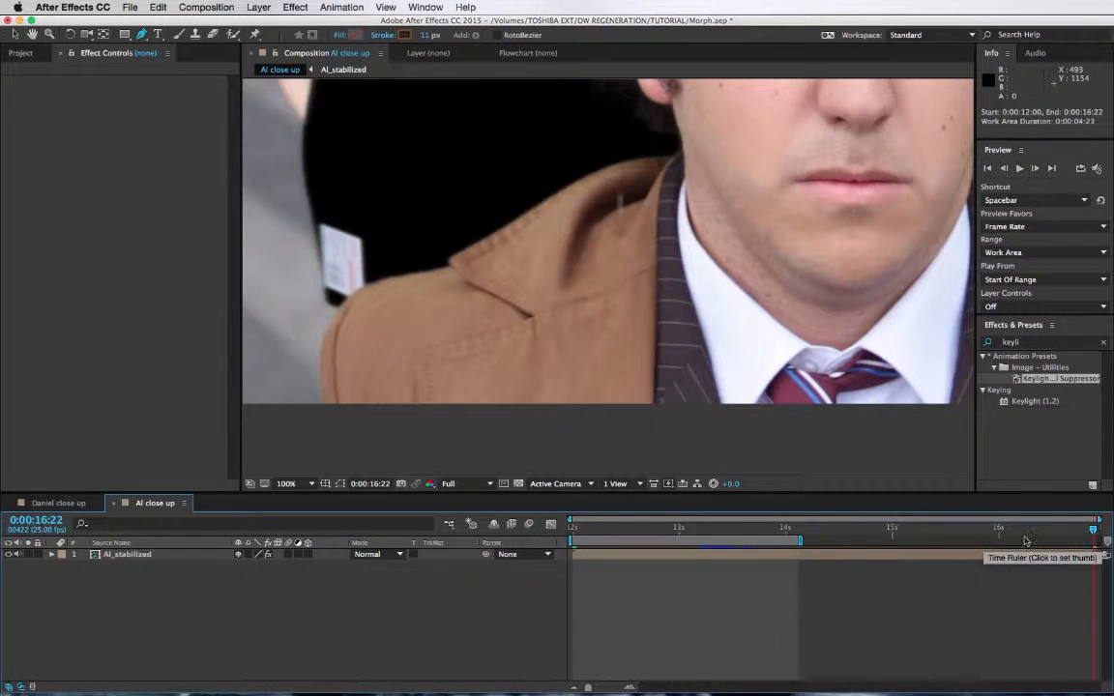
{"action": "key", "text": "n"}
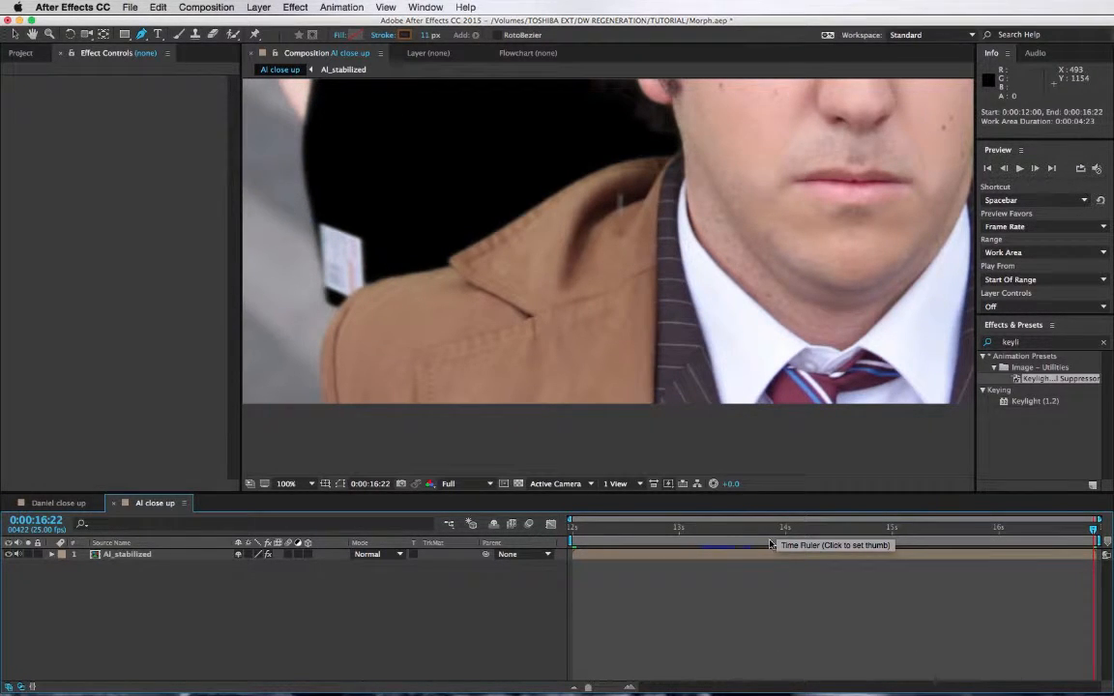
{"action": "left_click_drag", "start_coordinate": [771, 541], "coordinate": [717, 529]}
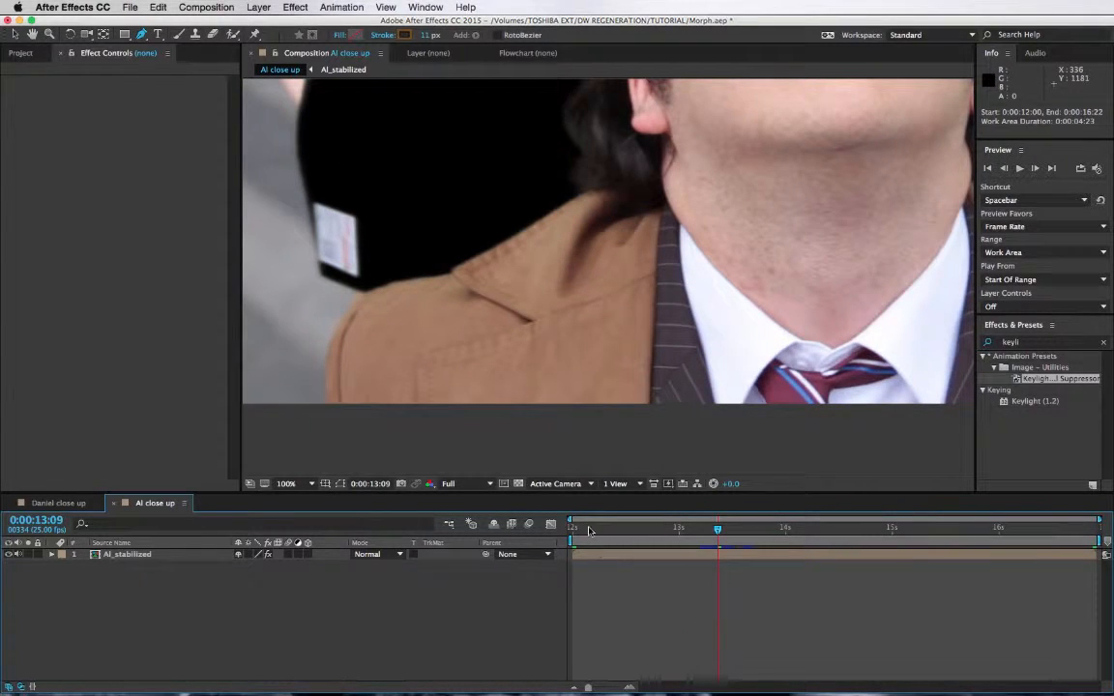
{"action": "left_click_drag", "start_coordinate": [588, 530], "coordinate": [571, 530]}
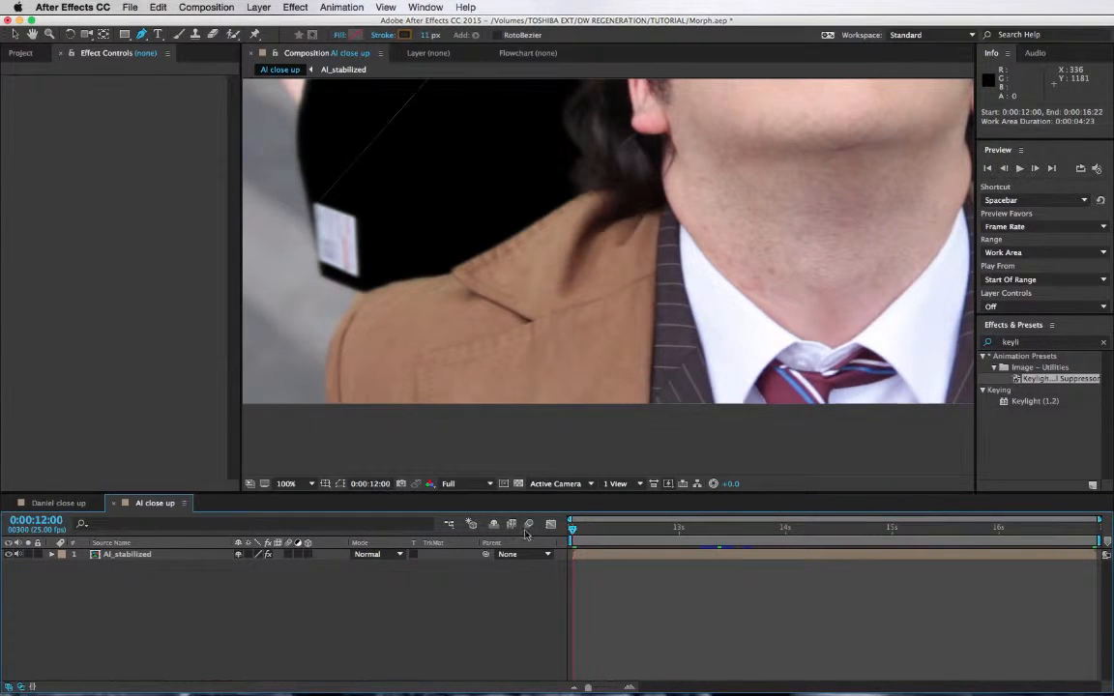
{"action": "left_click", "coordinate": [323, 412]}
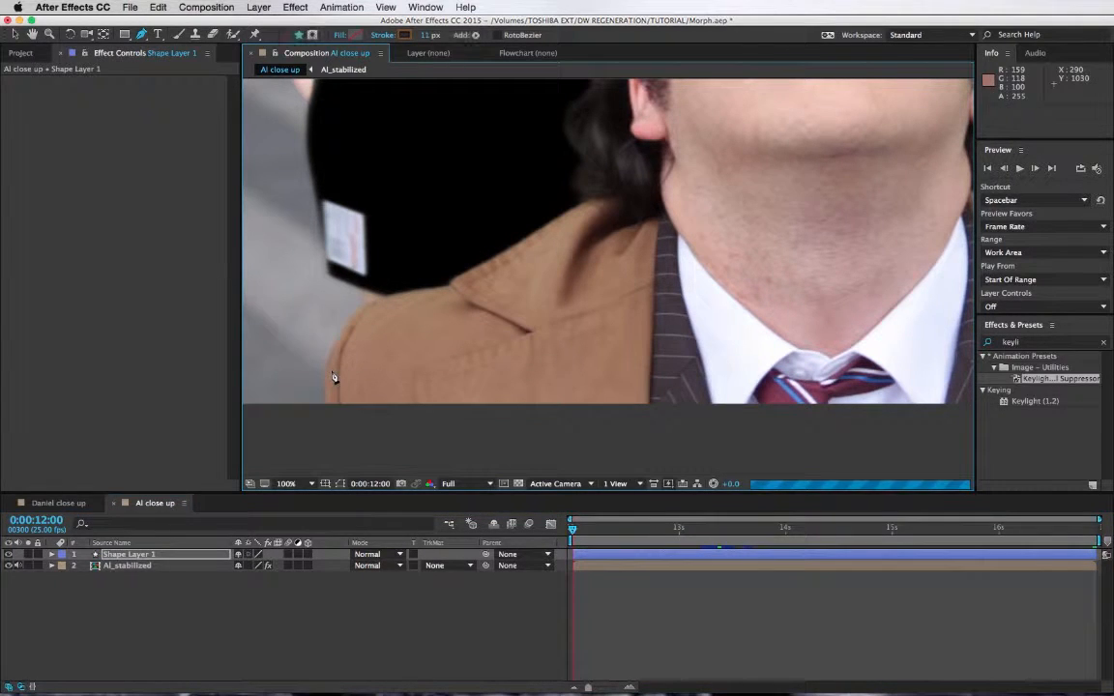
{"action": "key", "text": "ctrl+z"}
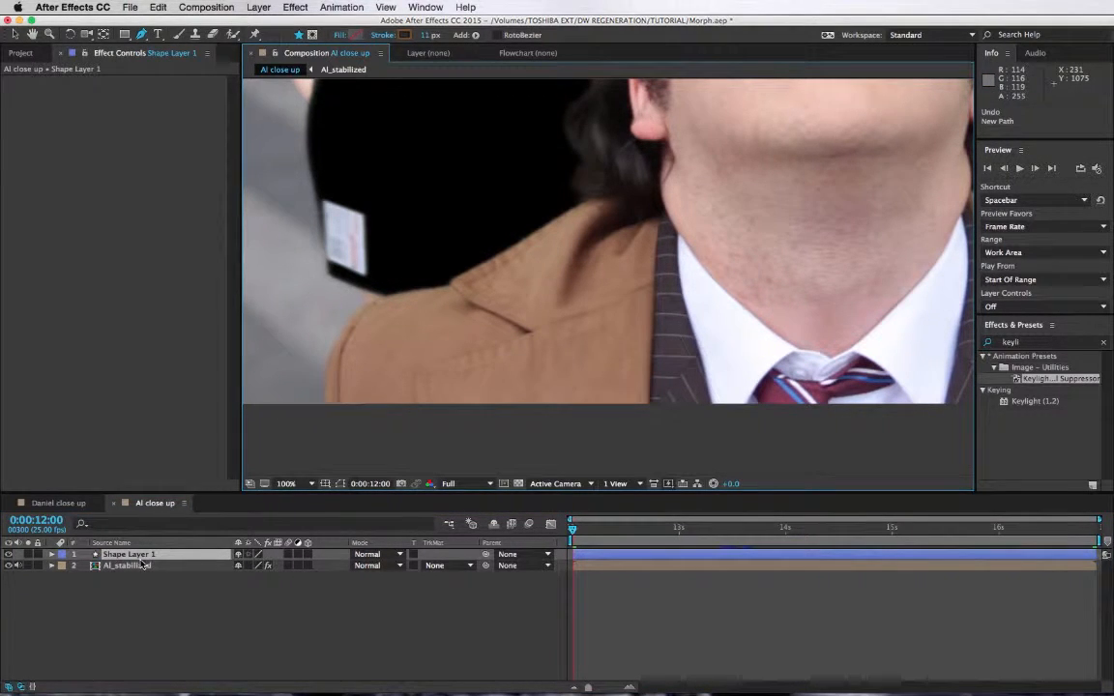
{"action": "left_click", "coordinate": [136, 565]}
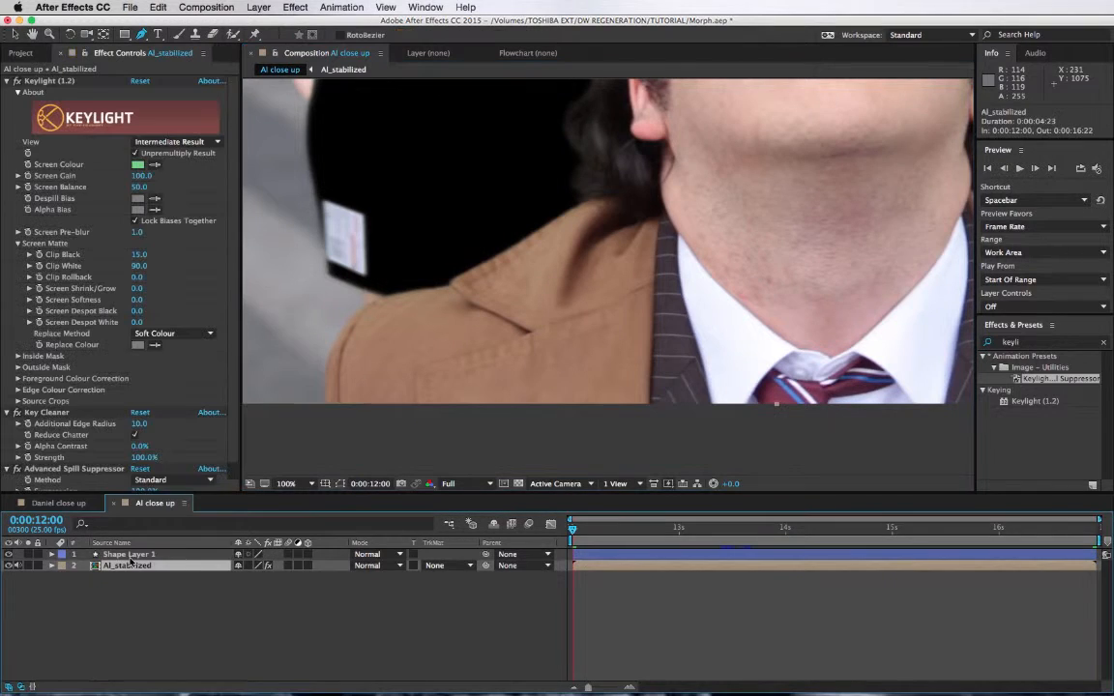
{"action": "key", "text": "ctrl+z"}
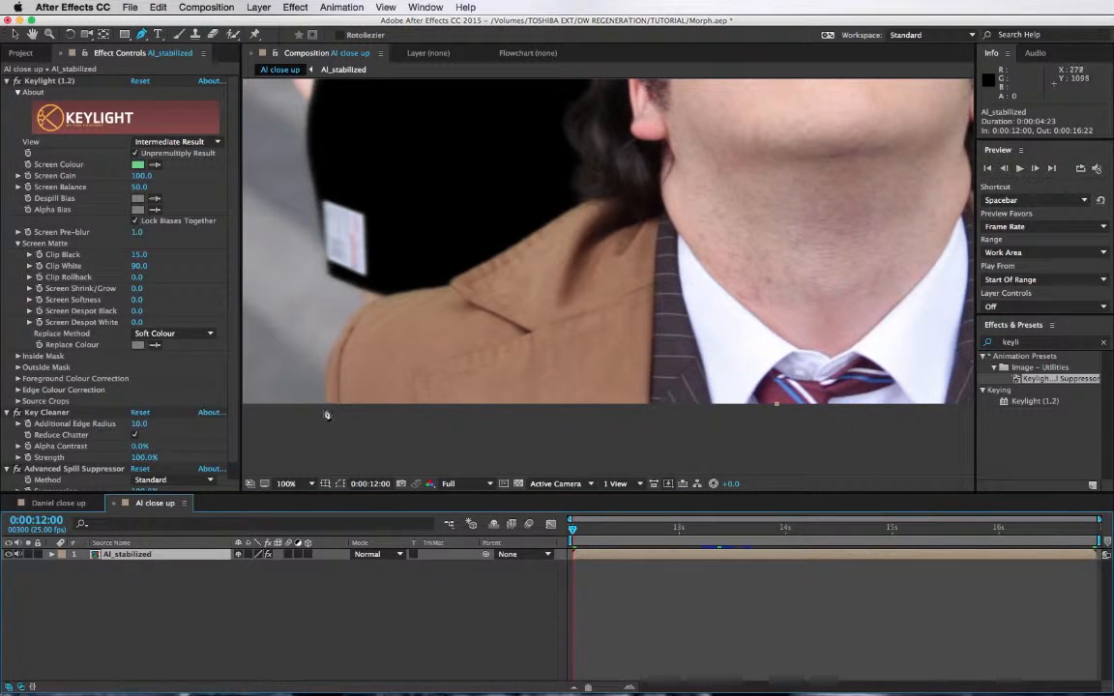
Start a Pen mask on Al_stabilized, running from below the frame over the left-hand shoulder to the shirt collar.
{"action": "left_click", "coordinate": [321, 406]}
{"action": "left_click_drag", "start_coordinate": [355, 312], "coordinate": [382, 293]}
{"action": "left_click", "coordinate": [434, 259]}
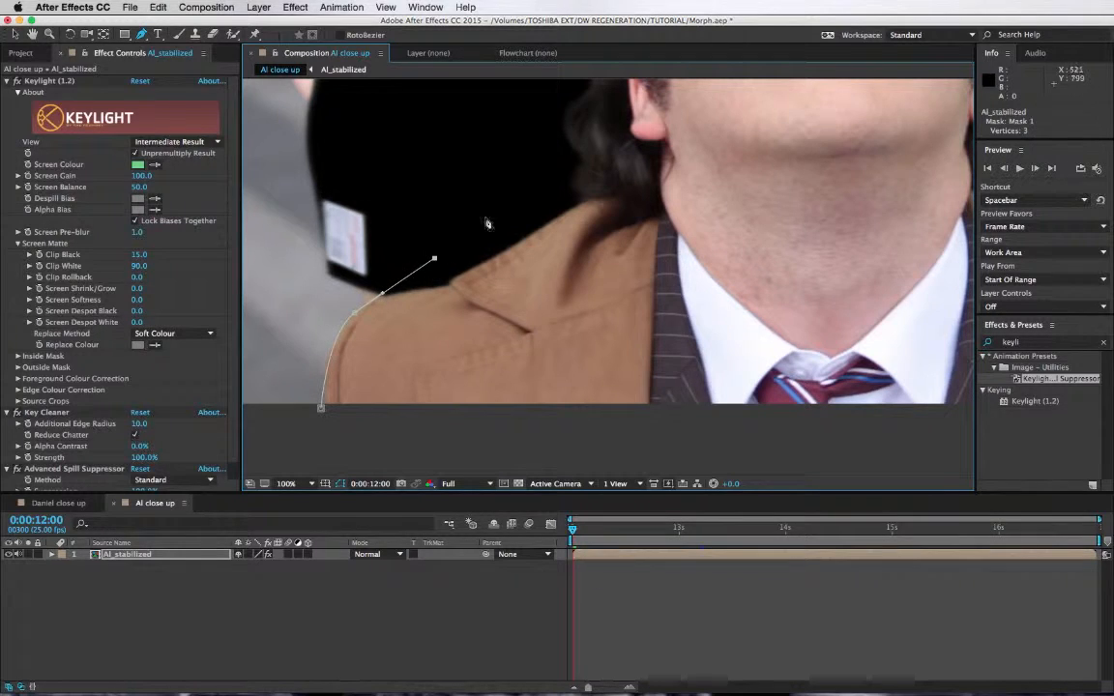
{"action": "left_click", "coordinate": [568, 193]}
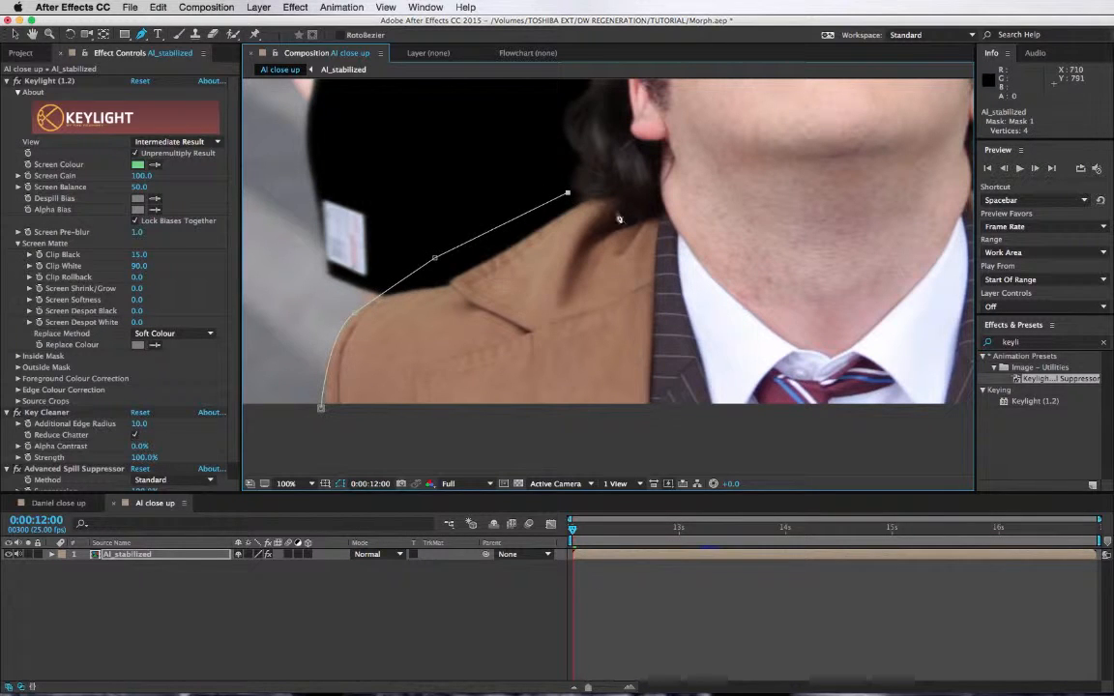
{"action": "left_click_drag", "start_coordinate": [658, 222], "coordinate": [670, 223]}
{"action": "left_click", "coordinate": [676, 239]}
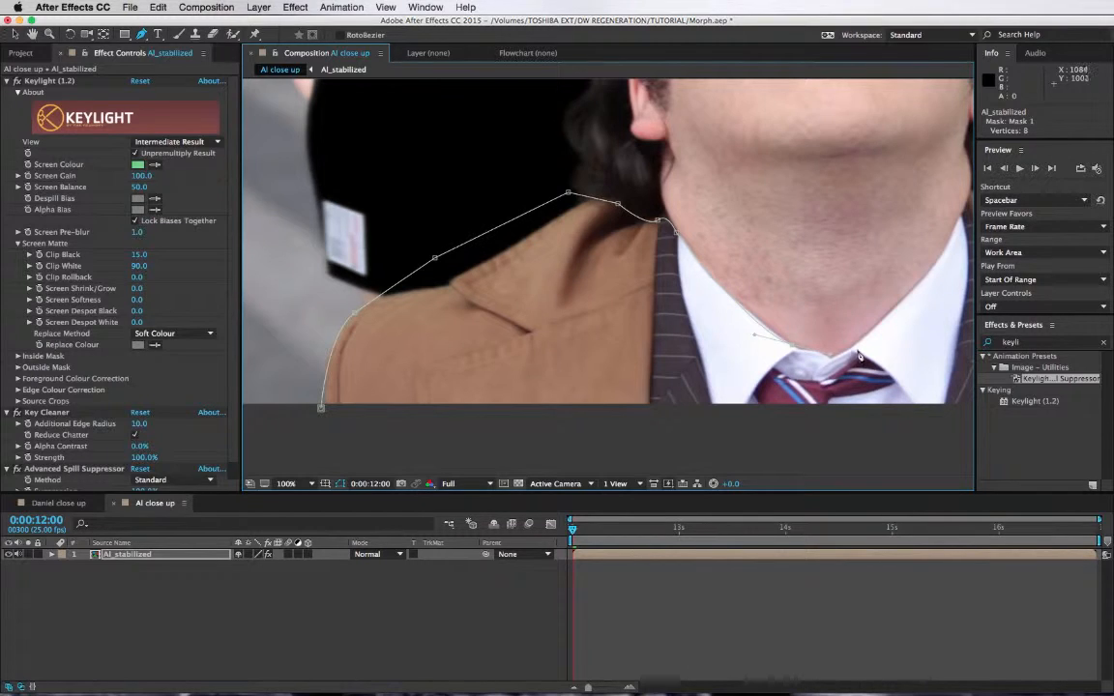
Continue the mask along the shirt collar, tracing the neckline through the centre and up to the opposite collar tip.
{"action": "scroll", "coordinate": [756, 337], "scroll_direction": "up", "scroll_amount": 1}
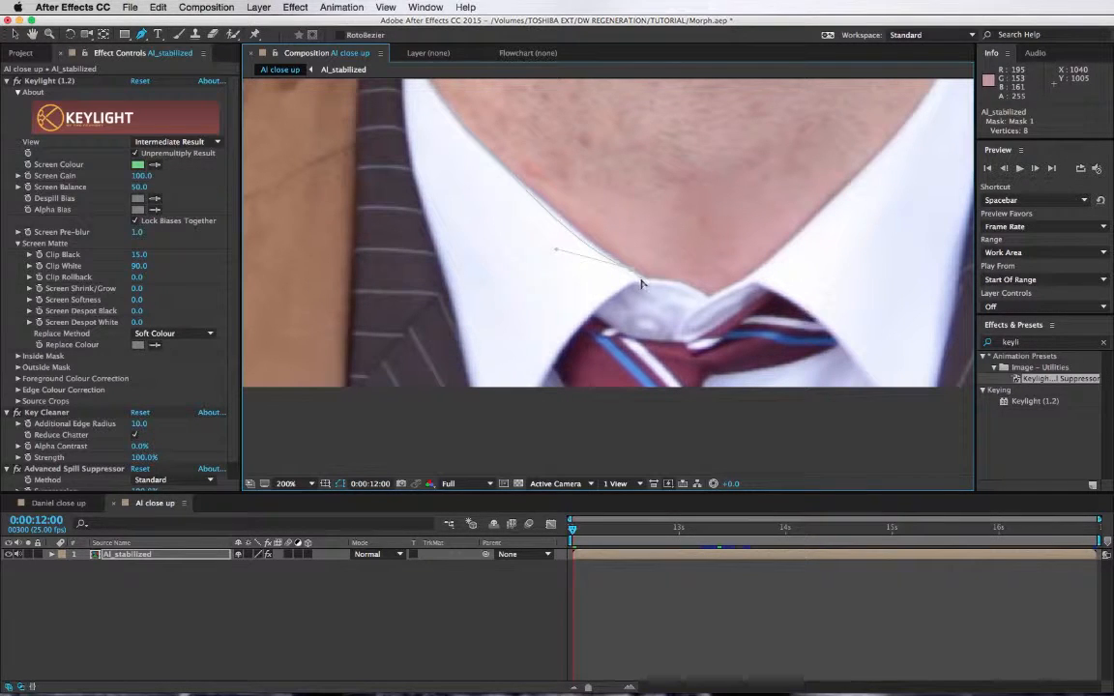
{"action": "left_click_drag", "start_coordinate": [641, 278], "coordinate": [674, 282]}
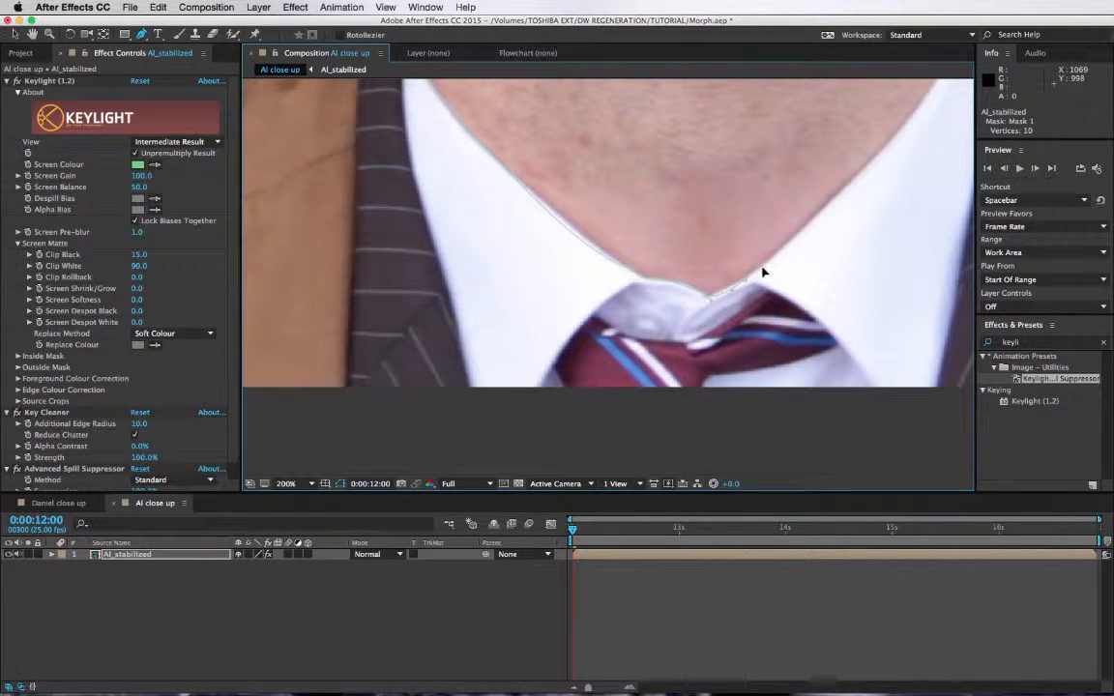
{"action": "left_click_drag", "start_coordinate": [769, 270], "coordinate": [574, 433]}
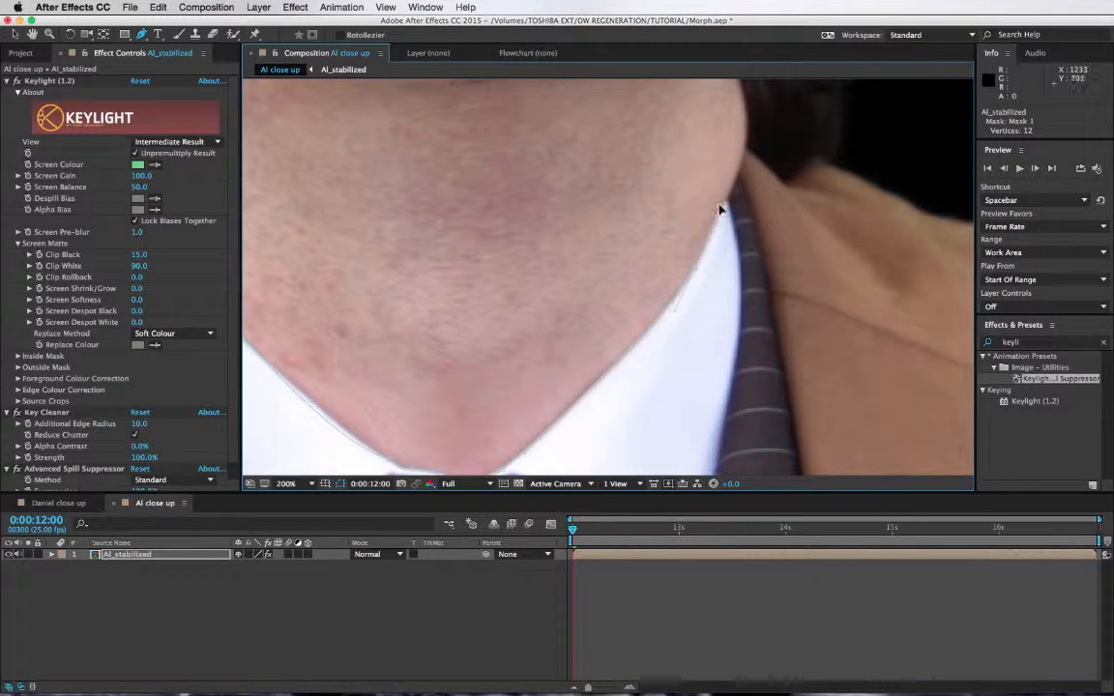
{"action": "left_click_drag", "start_coordinate": [741, 192], "coordinate": [638, 254]}
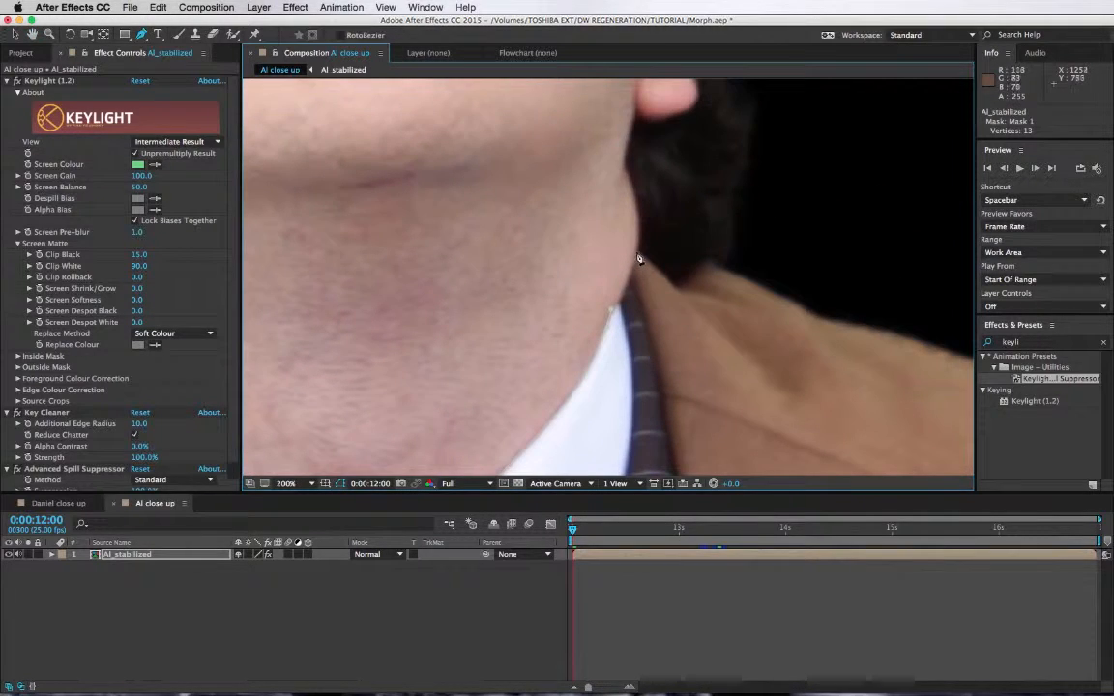
{"action": "left_click", "coordinate": [637, 251]}
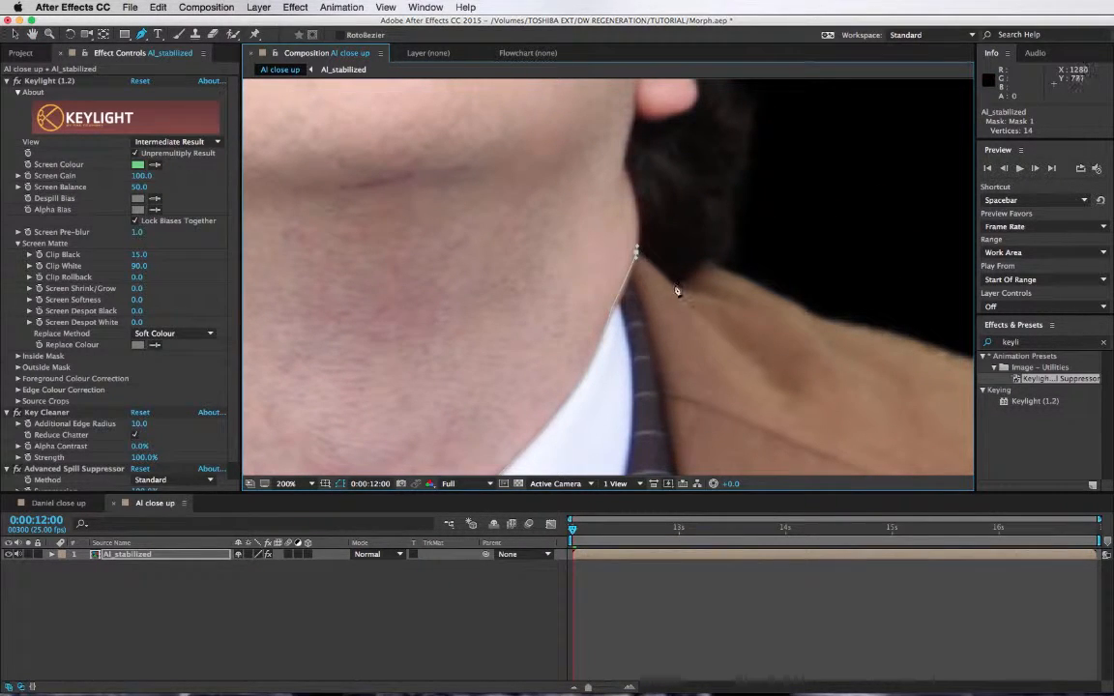
Carry the mask over the coat collar and loosely through the keyed-out area above the right-hand shoulder.
{"action": "left_click", "coordinate": [711, 263]}
{"action": "left_click", "coordinate": [808, 272]}
{"action": "key", "text": "comma"}
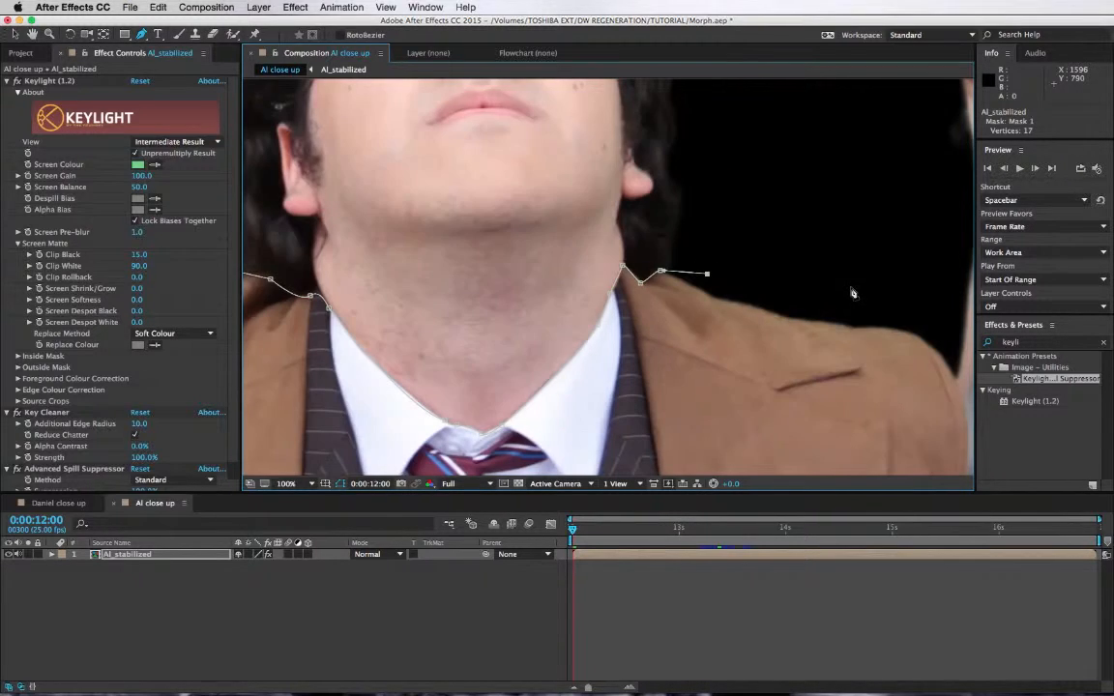
{"action": "left_click", "coordinate": [941, 324]}
{"action": "left_click_drag", "start_coordinate": [925, 351], "coordinate": [533, 183]}
{"action": "key", "text": "period"}
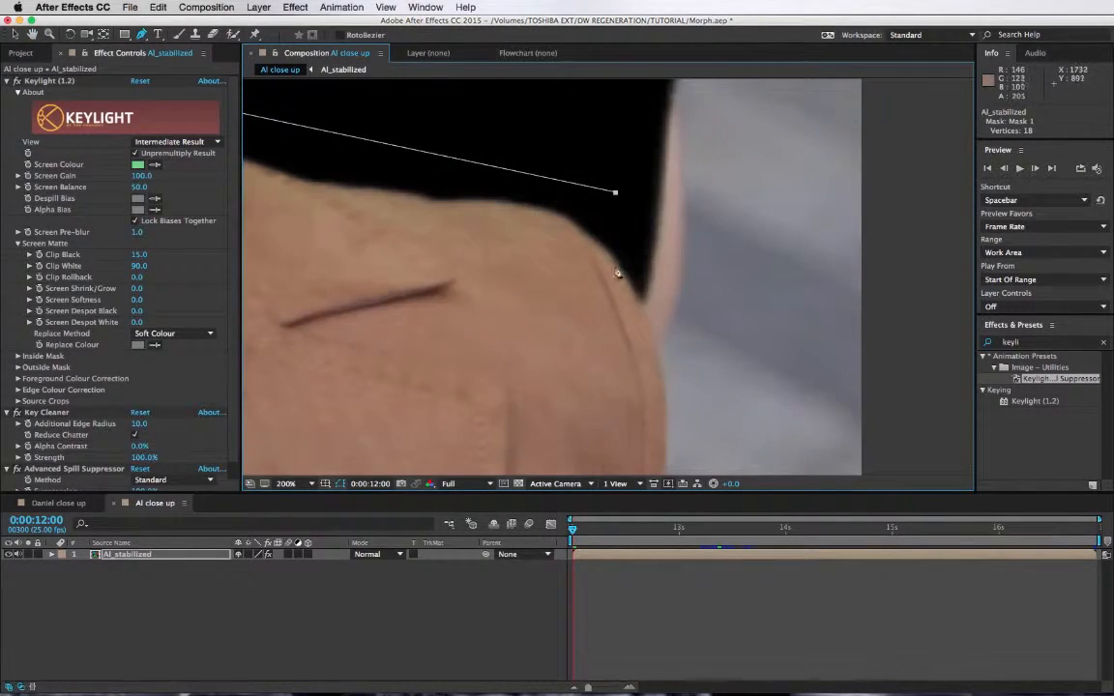
Follow the outer edge of the right-hand shoulder down past the frame and close the mask beneath the jacket.
{"action": "left_click", "coordinate": [617, 258]}
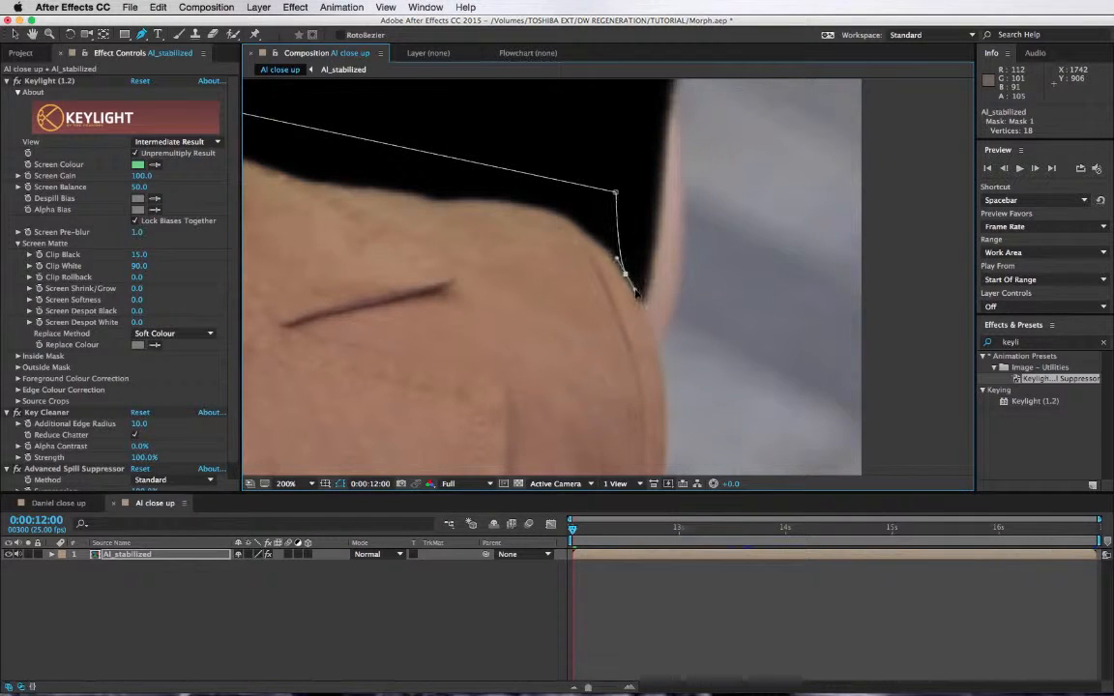
{"action": "left_click", "coordinate": [626, 273]}
{"action": "left_click", "coordinate": [635, 292]}
{"action": "left_click_drag", "start_coordinate": [654, 350], "coordinate": [641, 237]}
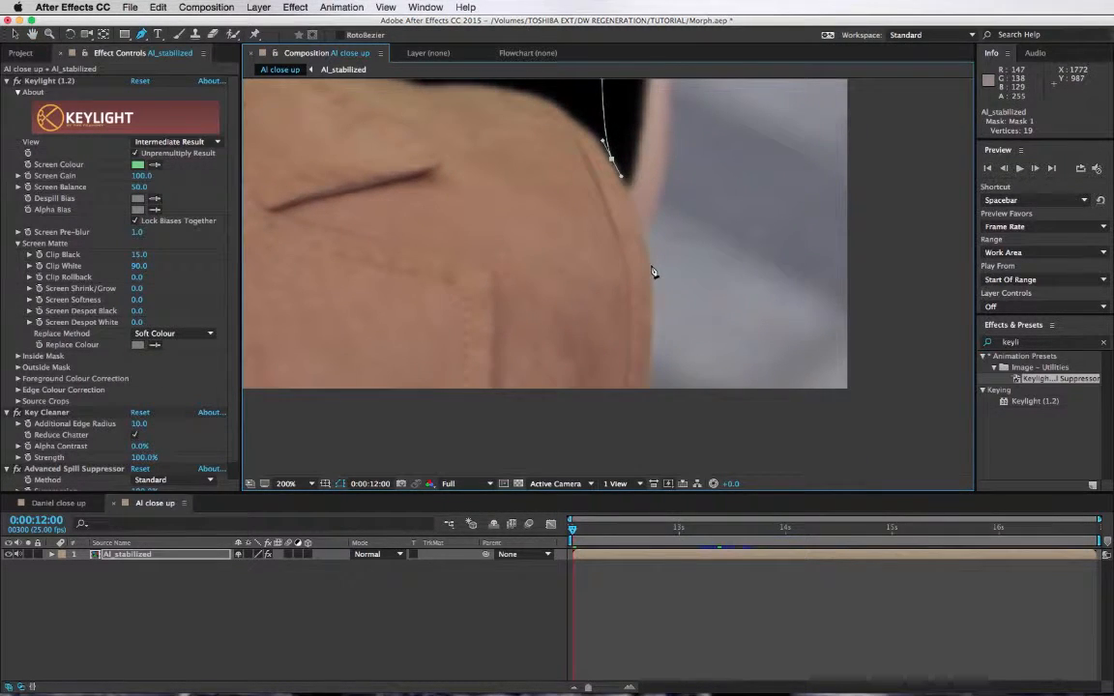
{"action": "left_click", "coordinate": [649, 269]}
{"action": "left_click", "coordinate": [645, 404]}
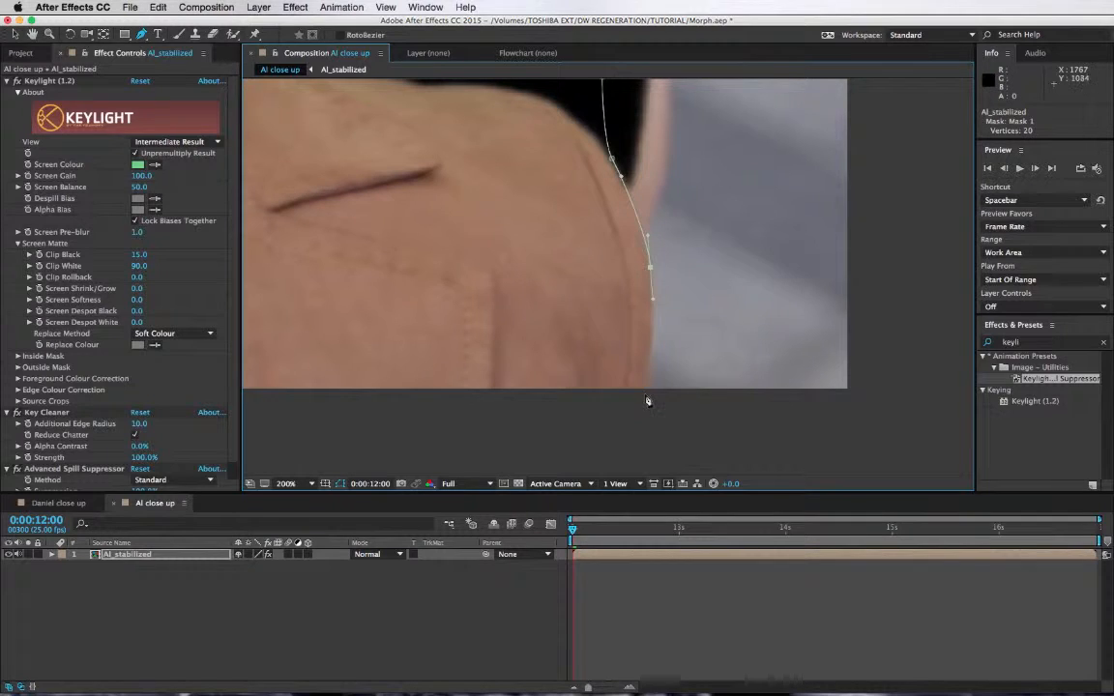
{"action": "key", "text": "comma"}
{"action": "left_click_drag", "start_coordinate": [427, 415], "coordinate": [859, 383]}
{"action": "left_click_drag", "start_coordinate": [435, 304], "coordinate": [623, 347]}
{"action": "left_click", "coordinate": [286, 346]}
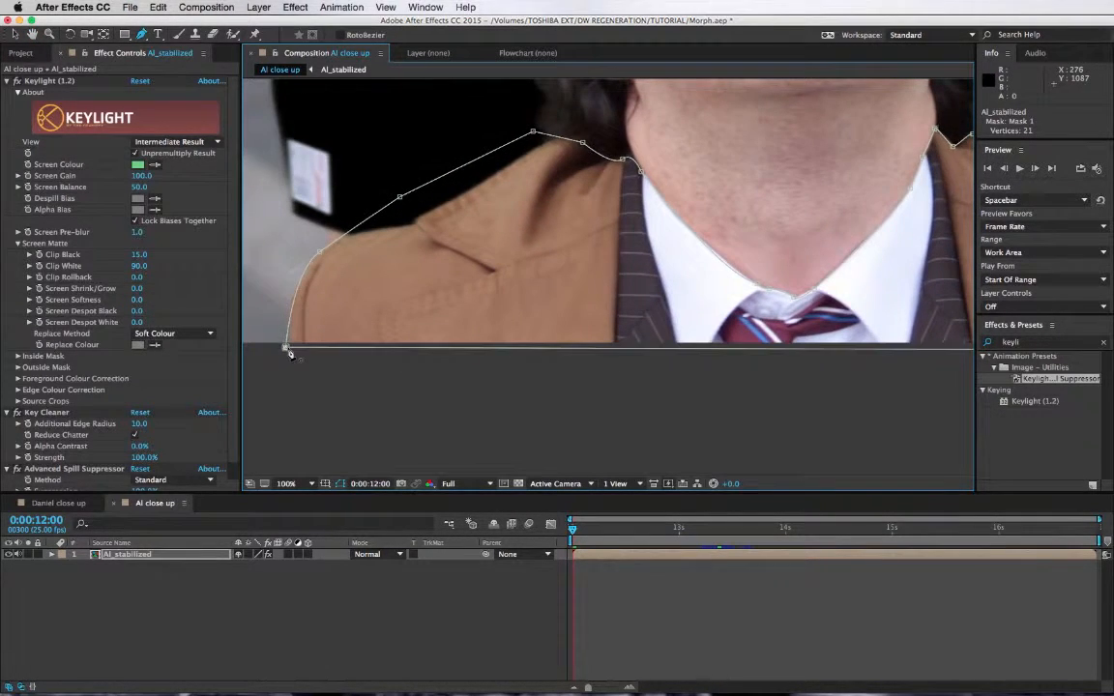
Reveal the mask properties of Al_stabilized and set the Mask 1 mode to None.
{"action": "left_click", "coordinate": [191, 556]}
{"action": "key", "text": "m"}
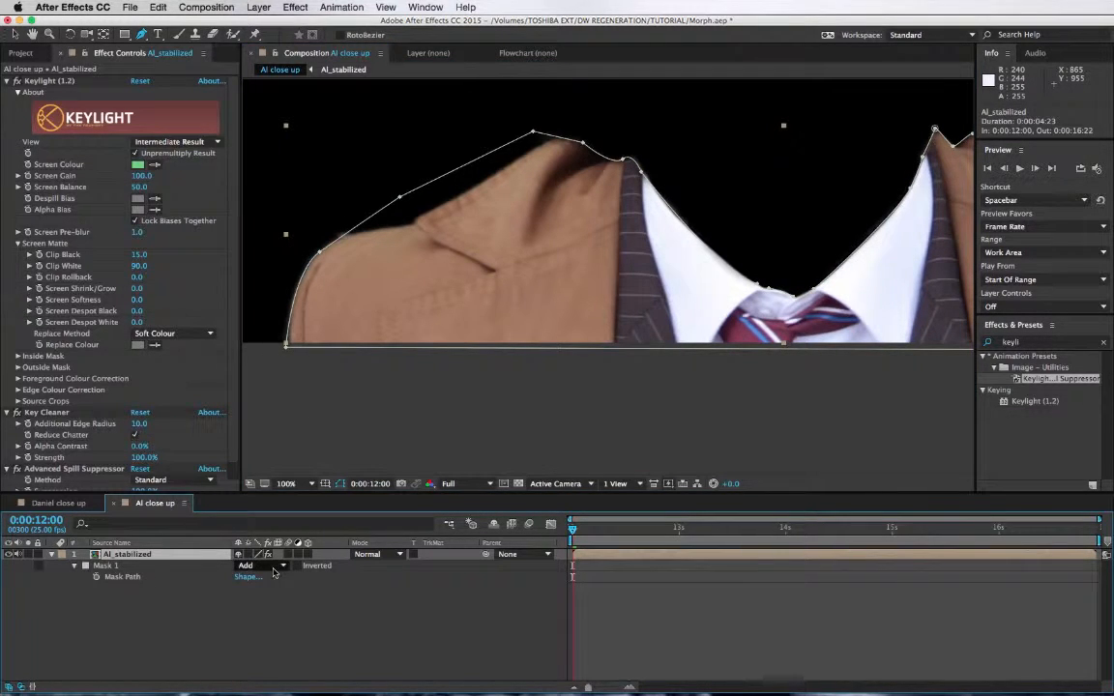
{"action": "left_click", "coordinate": [253, 565]}
{"action": "left_click", "coordinate": [257, 576]}
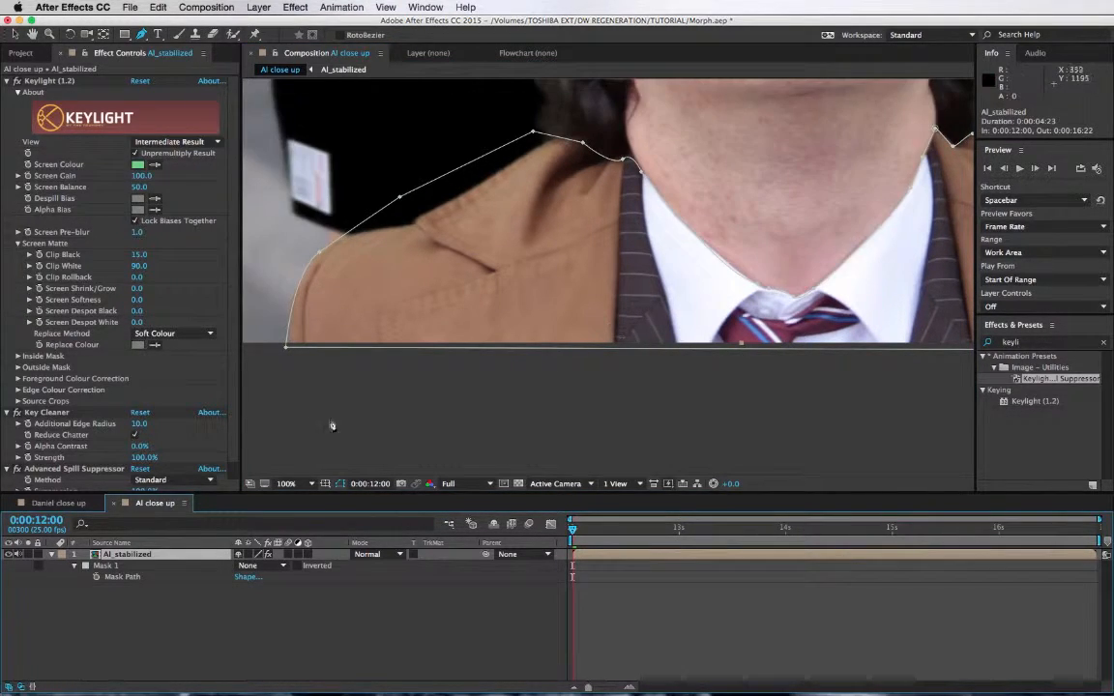
Refine Mask 1 along the left-hand shirt collar, adjusting its curve and adding a point to follow the neck edge.
{"action": "key", "text": "period"}
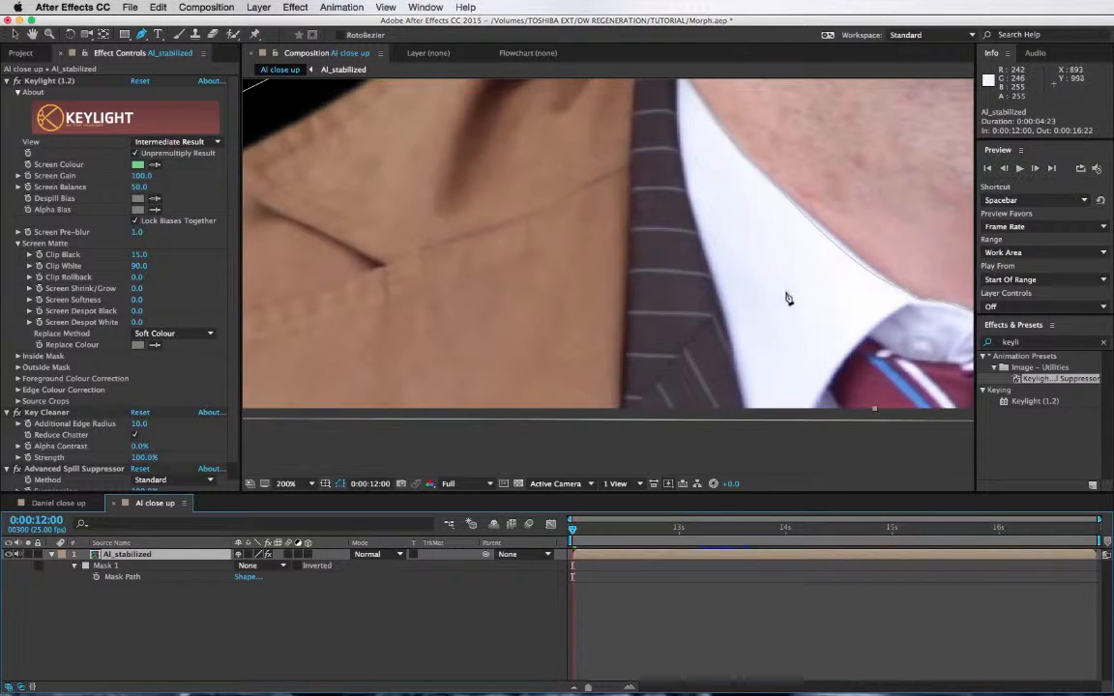
{"action": "left_click_drag", "start_coordinate": [788, 297], "coordinate": [494, 283]}
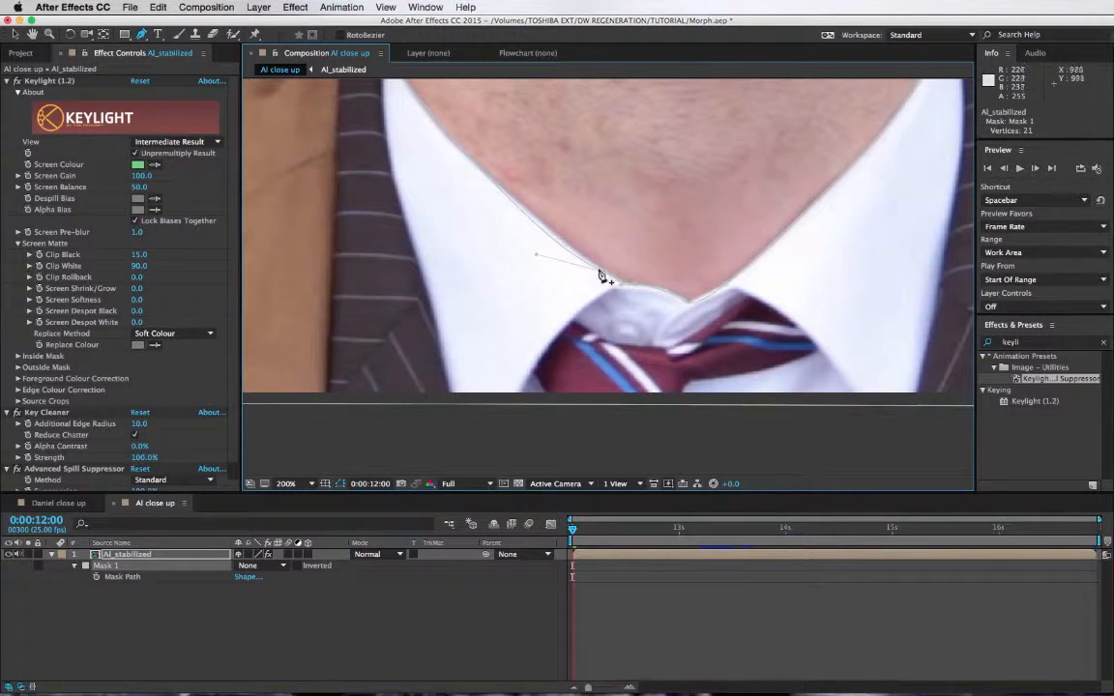
{"action": "left_click_drag", "start_coordinate": [605, 275], "coordinate": [539, 242]}
{"action": "left_click_drag", "start_coordinate": [453, 188], "coordinate": [518, 321]}
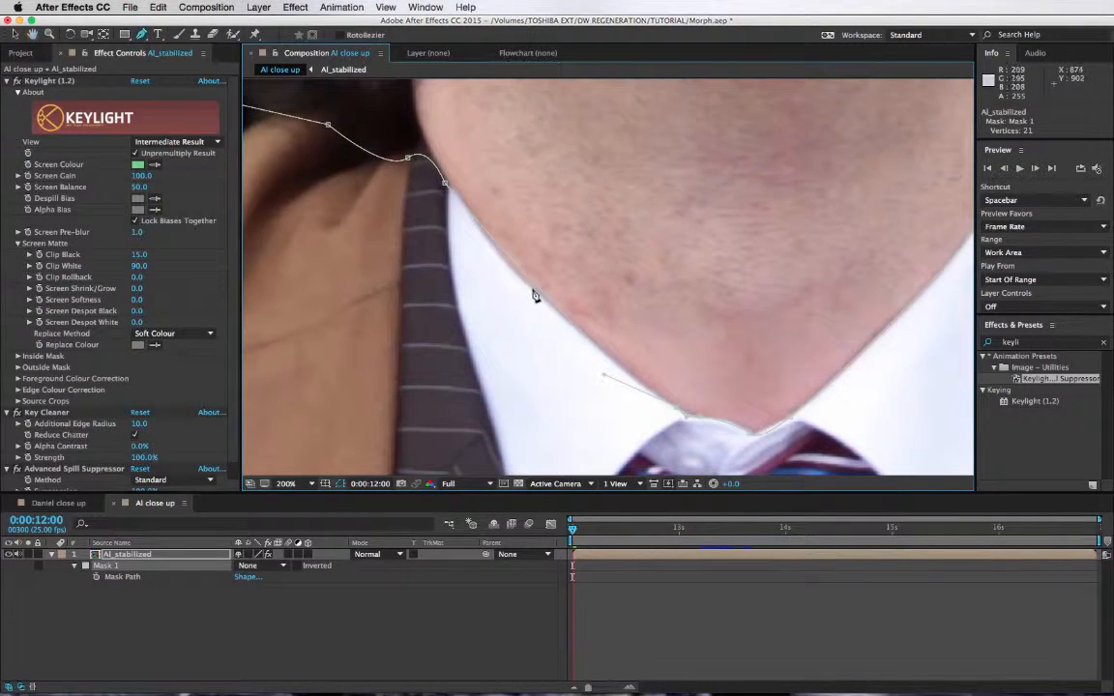
{"action": "left_click", "coordinate": [532, 284]}
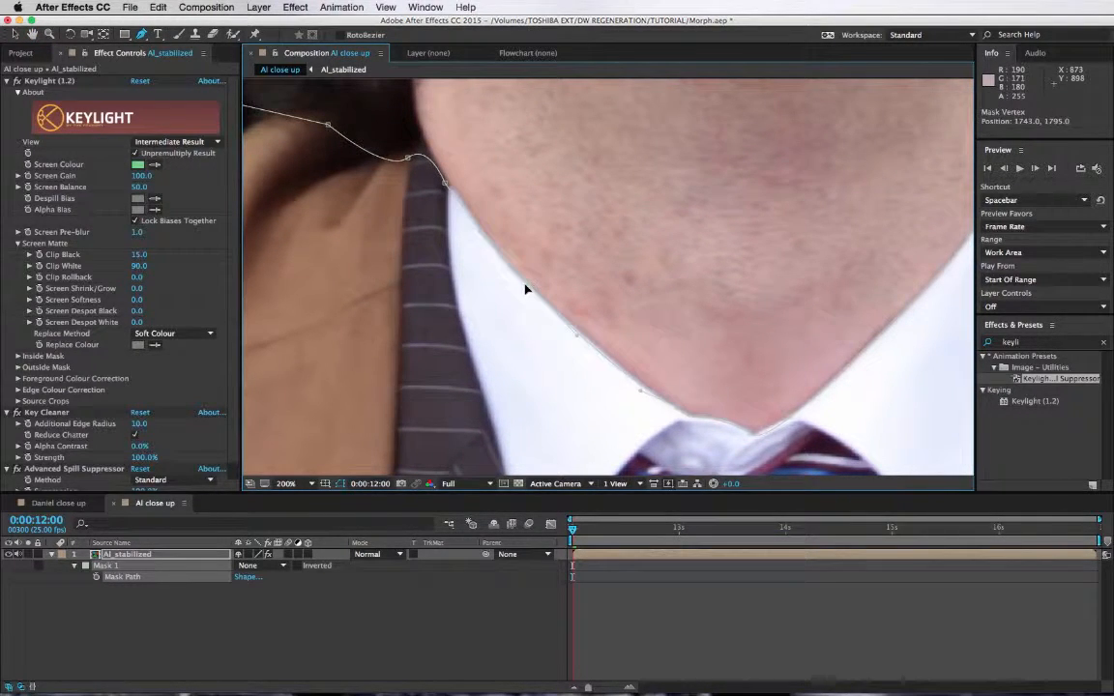
Adjust the Mask 1 points at the right-hand collar tip and check the whole outline around the shoulders and neck.
{"action": "left_click_drag", "start_coordinate": [845, 435], "coordinate": [623, 446]}
{"action": "left_click_drag", "start_coordinate": [547, 386], "coordinate": [580, 395]}
{"action": "key", "text": "g"}
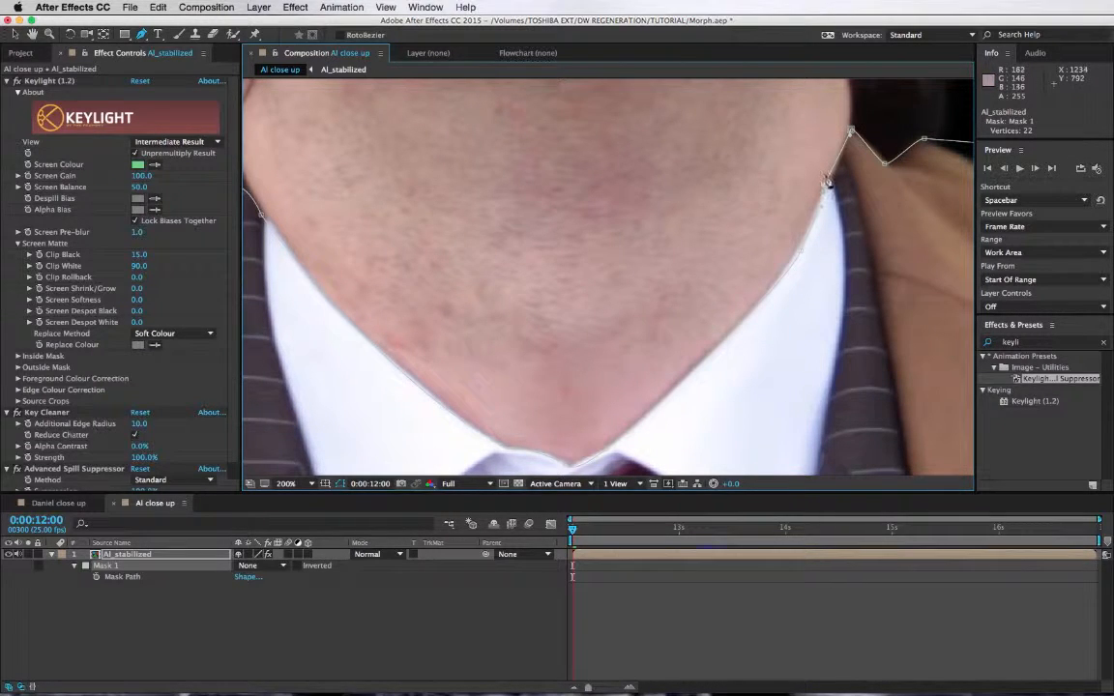
{"action": "left_click", "coordinate": [825, 186]}
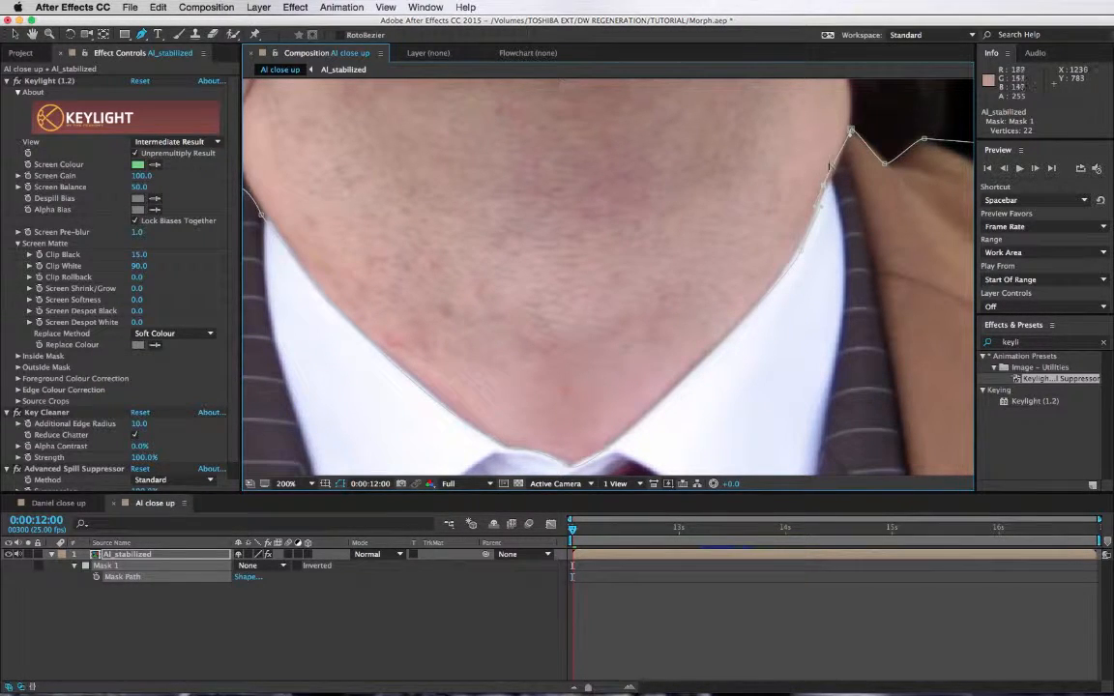
{"action": "left_click_drag", "start_coordinate": [564, 299], "coordinate": [796, 230]}
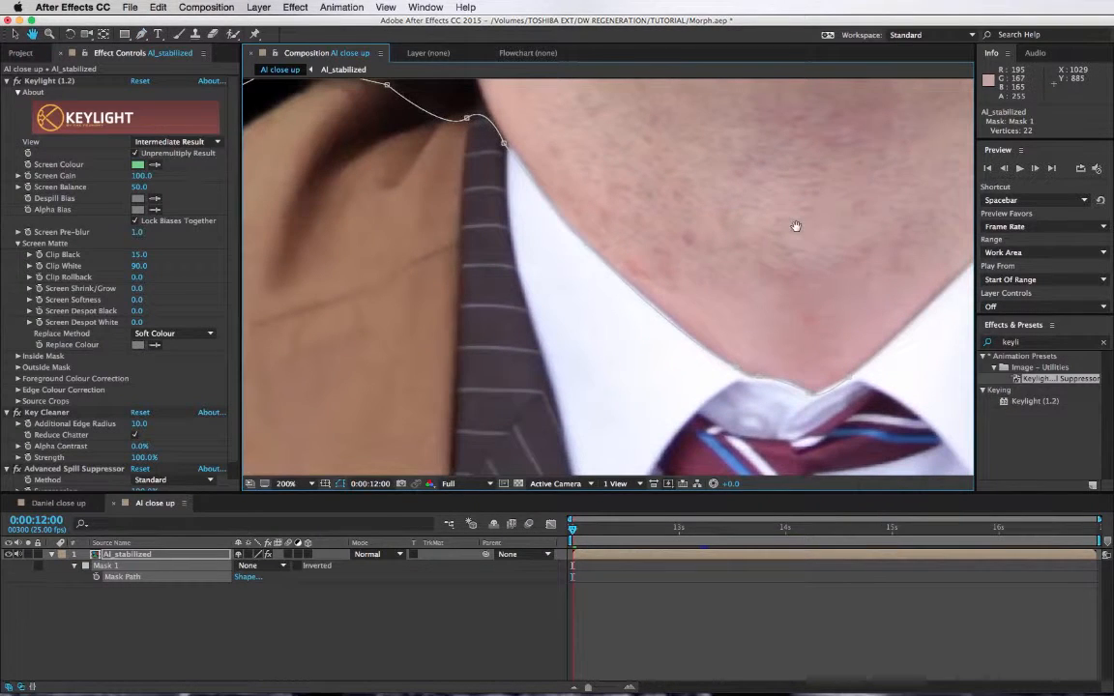
{"action": "left_click_drag", "start_coordinate": [457, 134], "coordinate": [464, 263]}
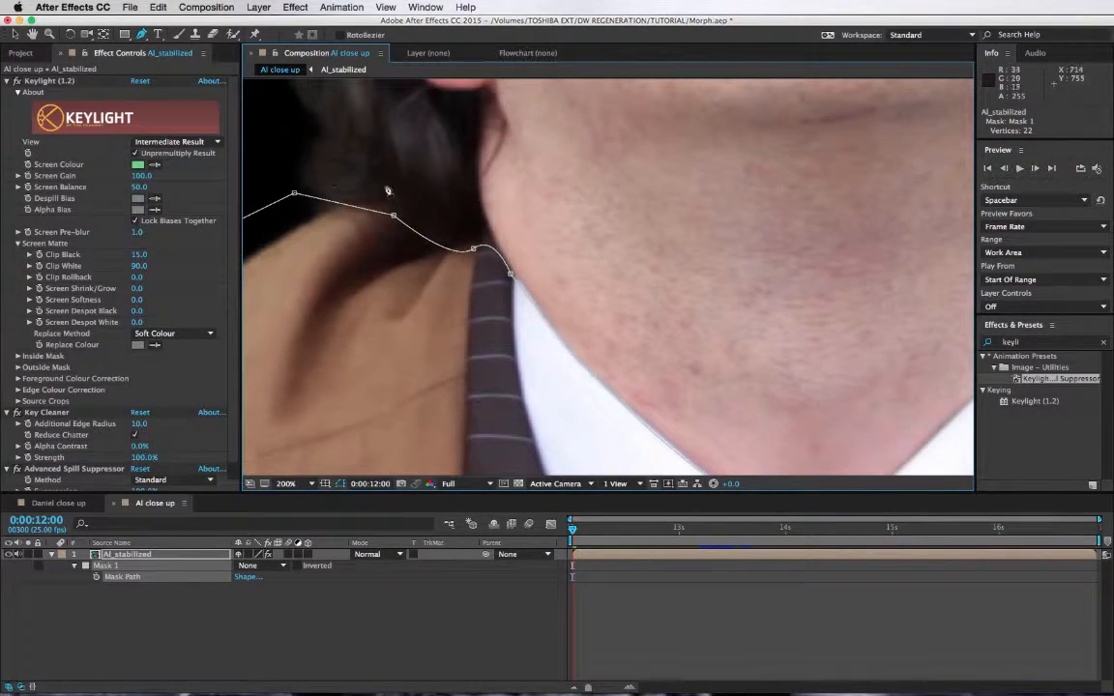
{"action": "left_click_drag", "start_coordinate": [423, 179], "coordinate": [788, 280]}
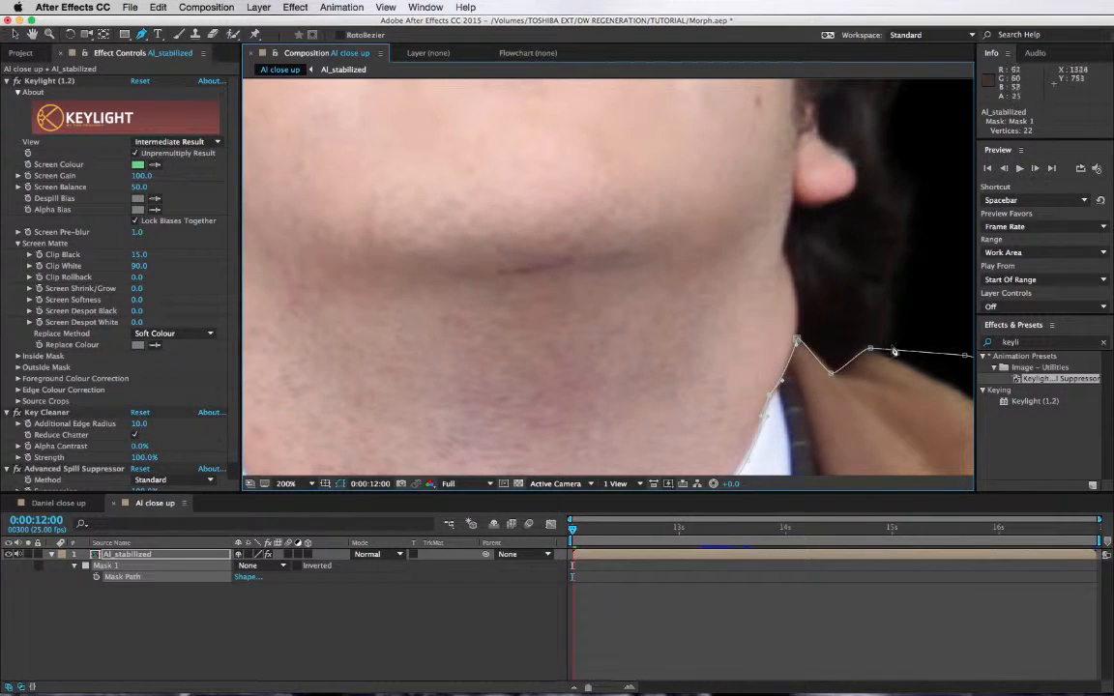
{"action": "scroll", "coordinate": [445, 319], "scroll_direction": "down", "scroll_amount": 1}
{"action": "left_click_drag", "start_coordinate": [438, 326], "coordinate": [450, 251]}
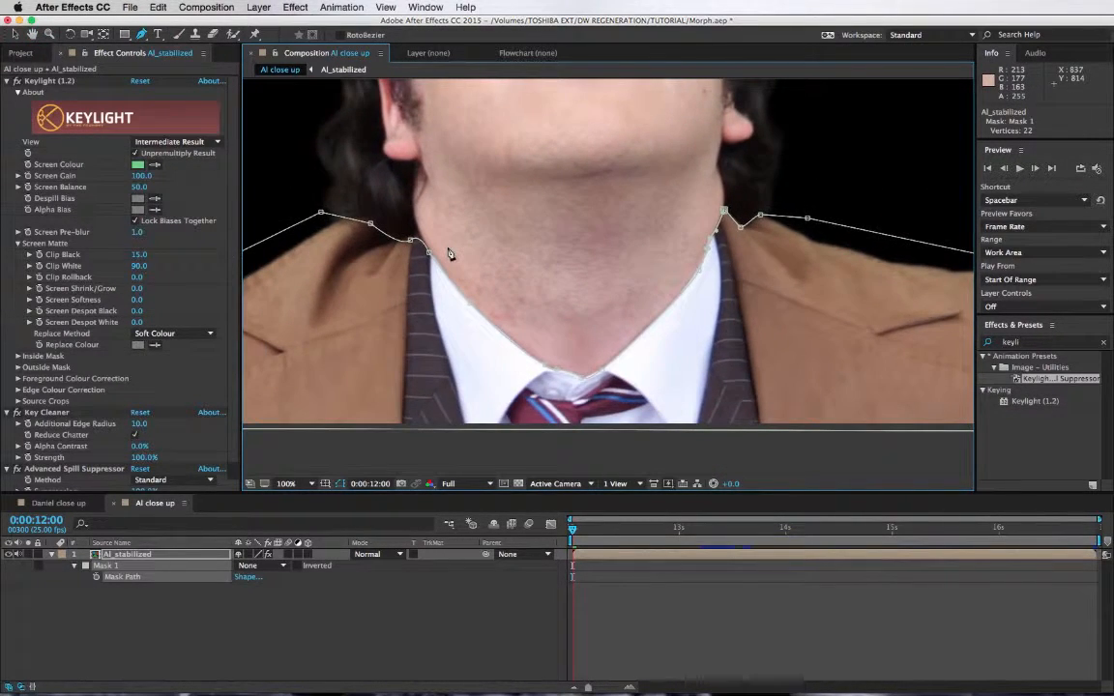
{"action": "scroll", "coordinate": [449, 253], "scroll_direction": "down", "scroll_amount": 1}
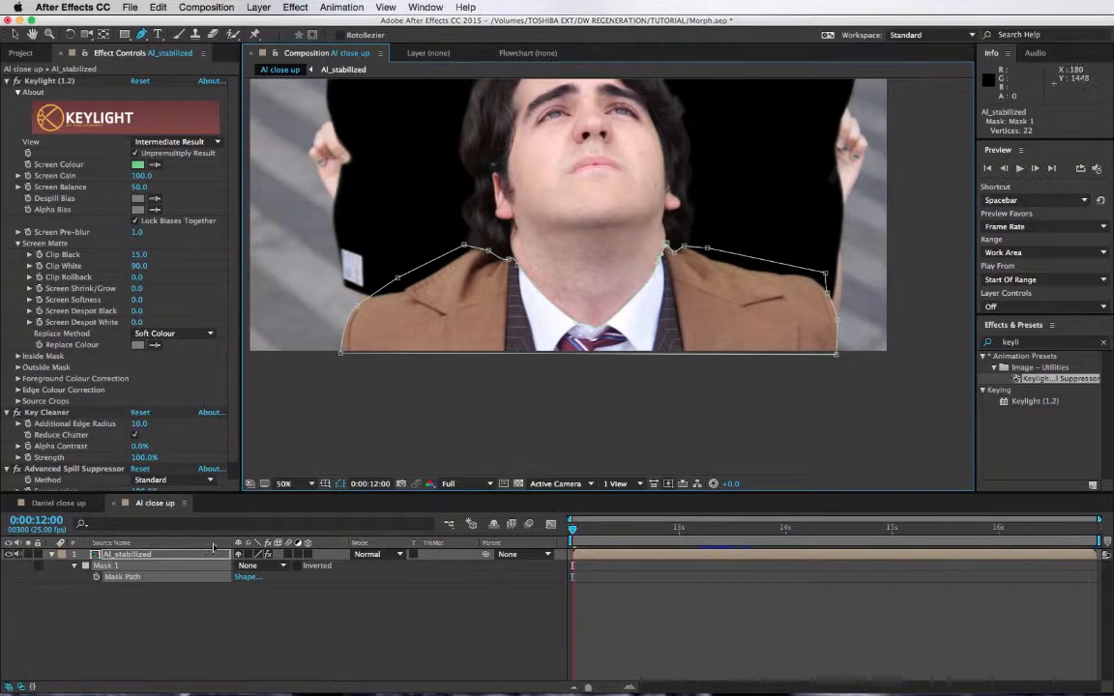
Set the Mask 1 mode of Al_stabilized to Add and check the cut-out edge around the collar and shoulders.
{"action": "left_click", "coordinate": [253, 569]}
{"action": "left_click", "coordinate": [253, 589]}
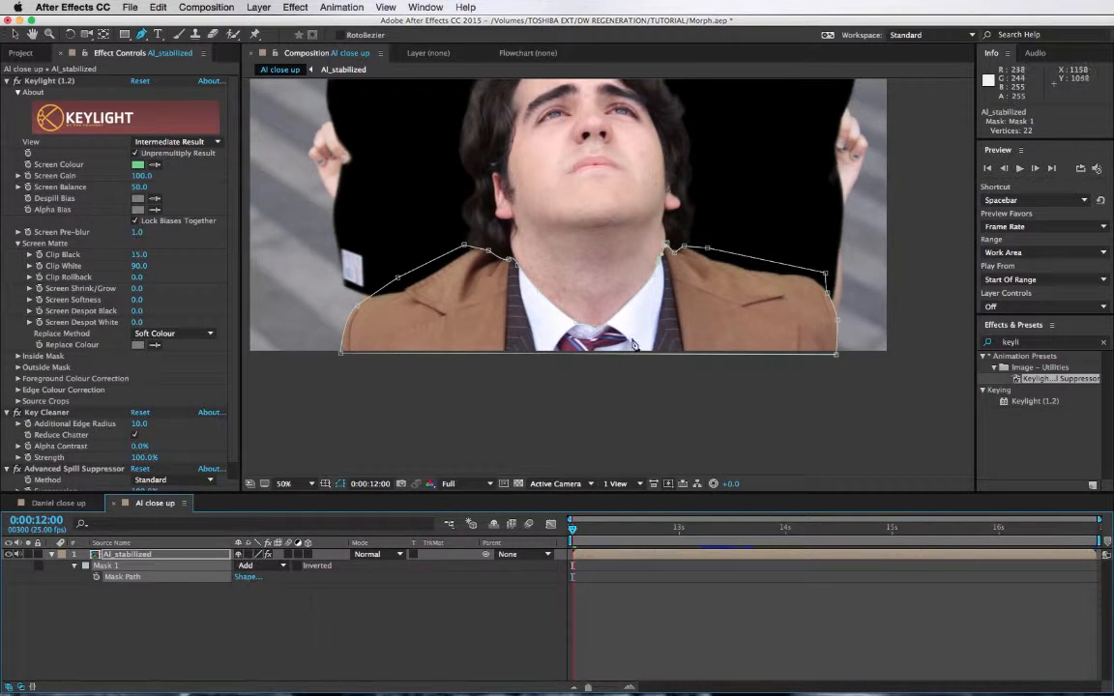
{"action": "scroll", "coordinate": [611, 329], "scroll_direction": "up", "scroll_amount": 3}
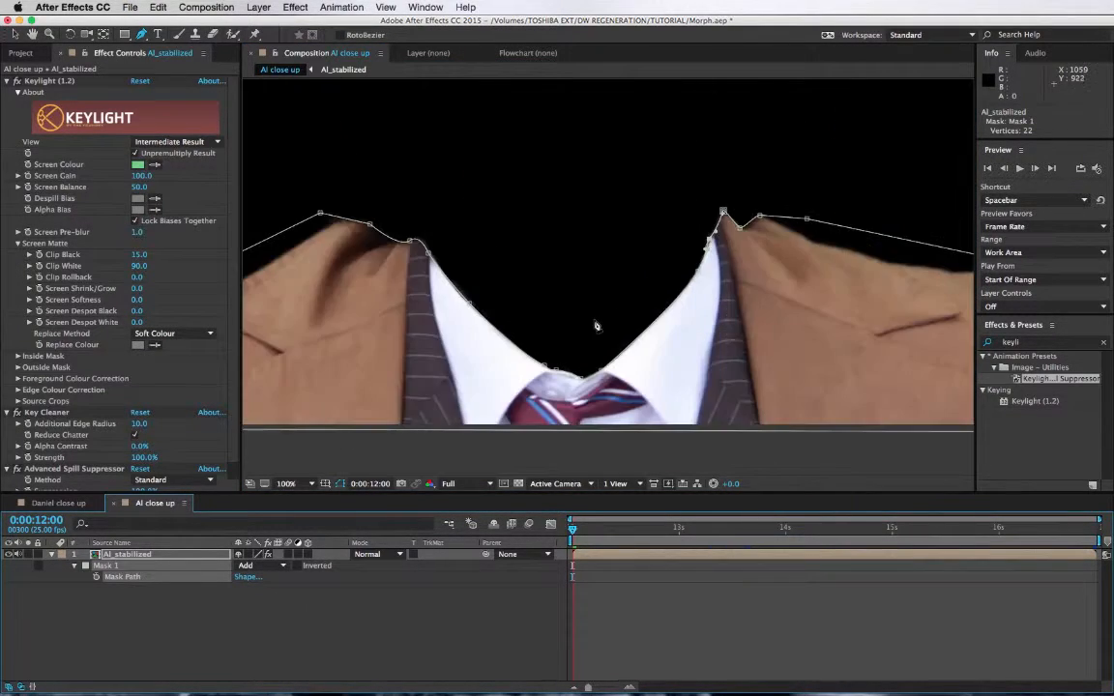
{"action": "key", "text": "space"}
{"action": "left_click_drag", "start_coordinate": [657, 292], "coordinate": [730, 259]}
{"action": "scroll", "coordinate": [656, 199], "scroll_direction": "down", "scroll_amount": 2}
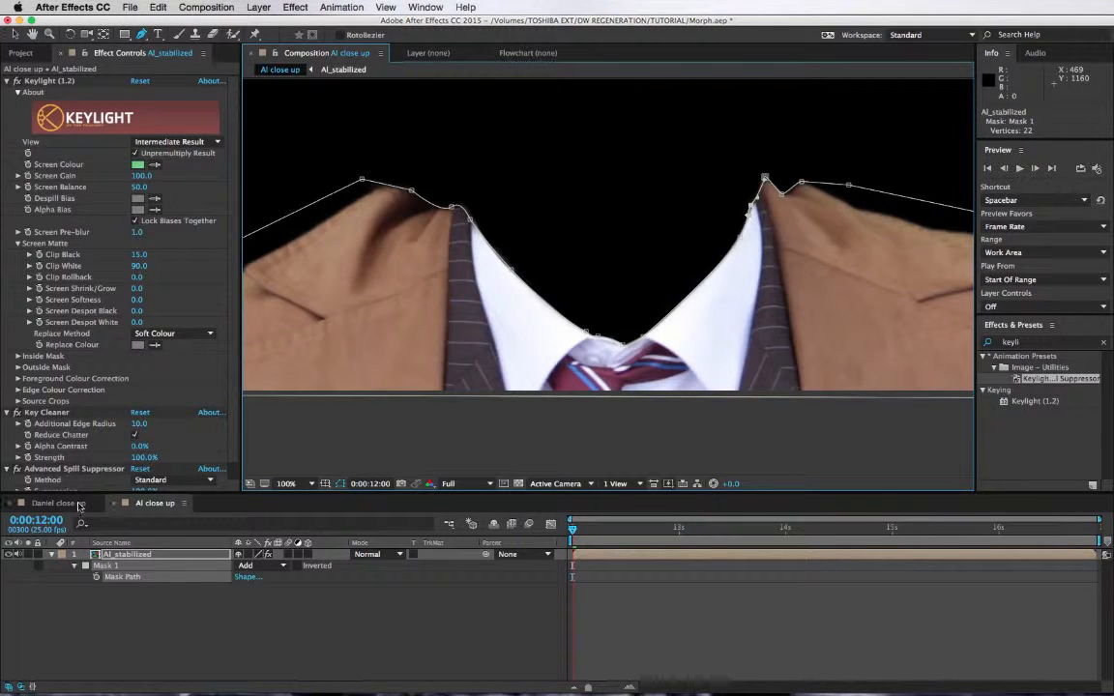
{"action": "left_click", "coordinate": [286, 484]}
{"action": "left_click", "coordinate": [273, 435]}
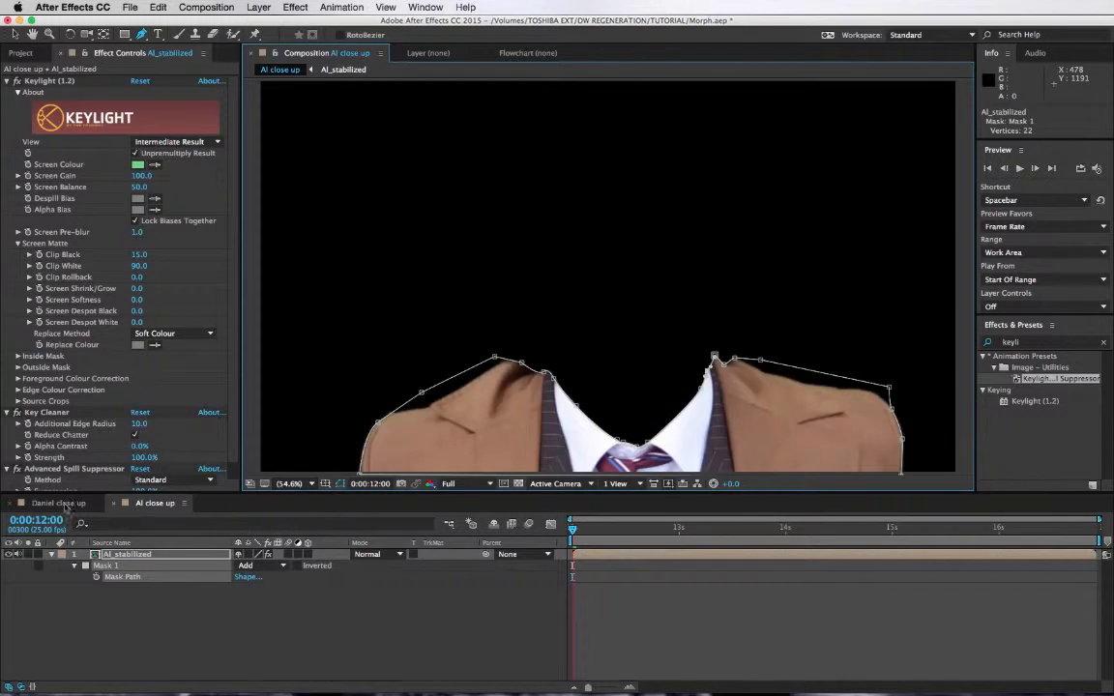
Switch to the Daniel close up composition and queue its current frame for saving as a still image.
{"action": "left_click", "coordinate": [72, 509]}
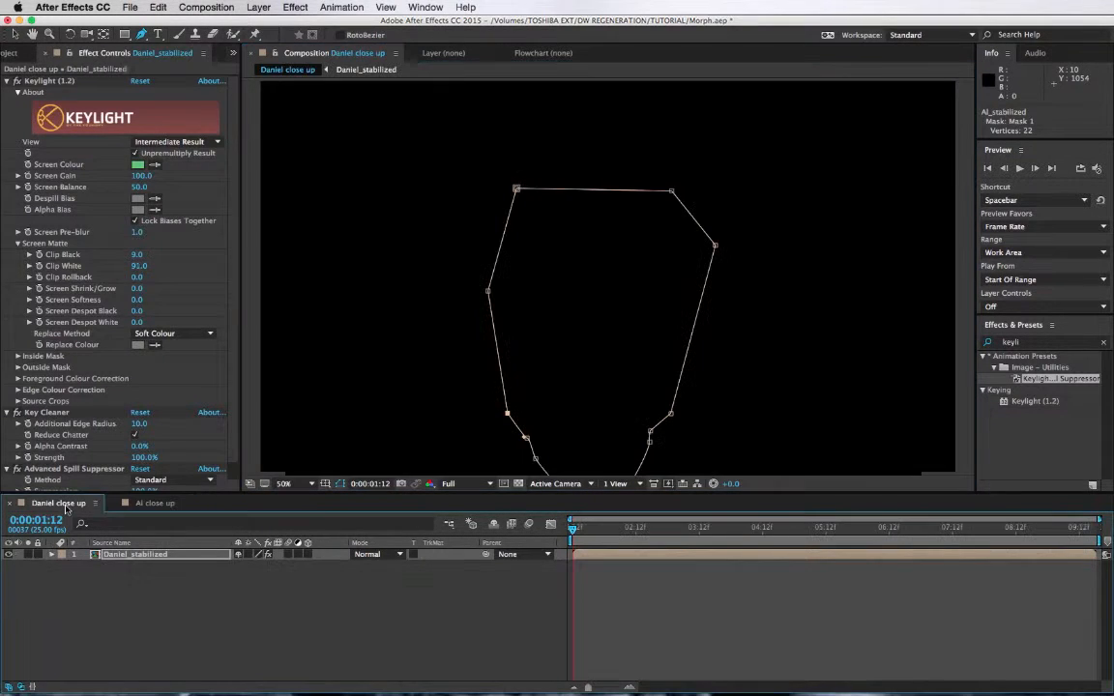
{"action": "key", "text": "h"}
{"action": "left_click_drag", "start_coordinate": [380, 397], "coordinate": [396, 326]}
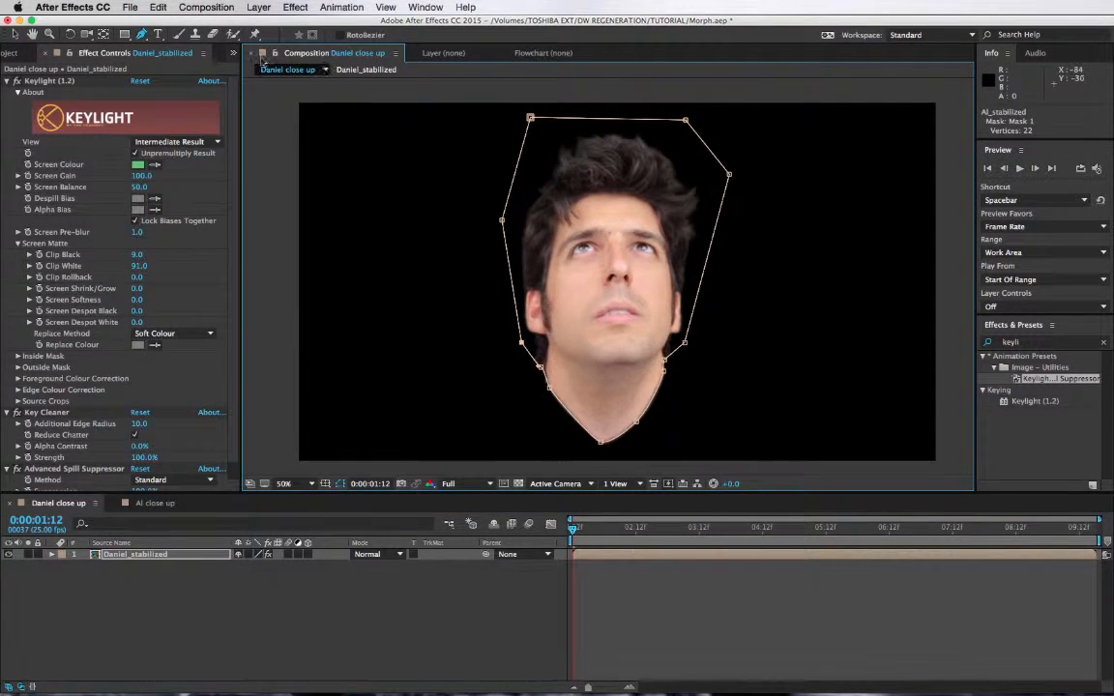
{"action": "left_click", "coordinate": [253, 8]}
{"action": "mouse_move", "coordinate": [185, 10]}
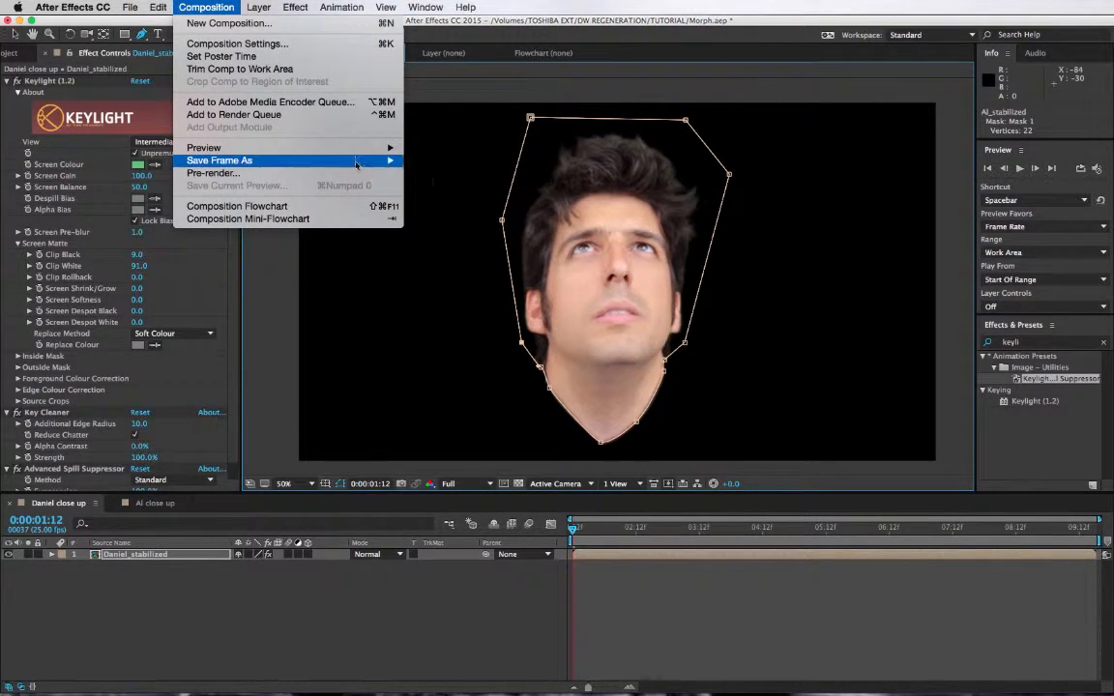
{"action": "mouse_move", "coordinate": [384, 160]}
{"action": "left_click", "coordinate": [435, 160]}
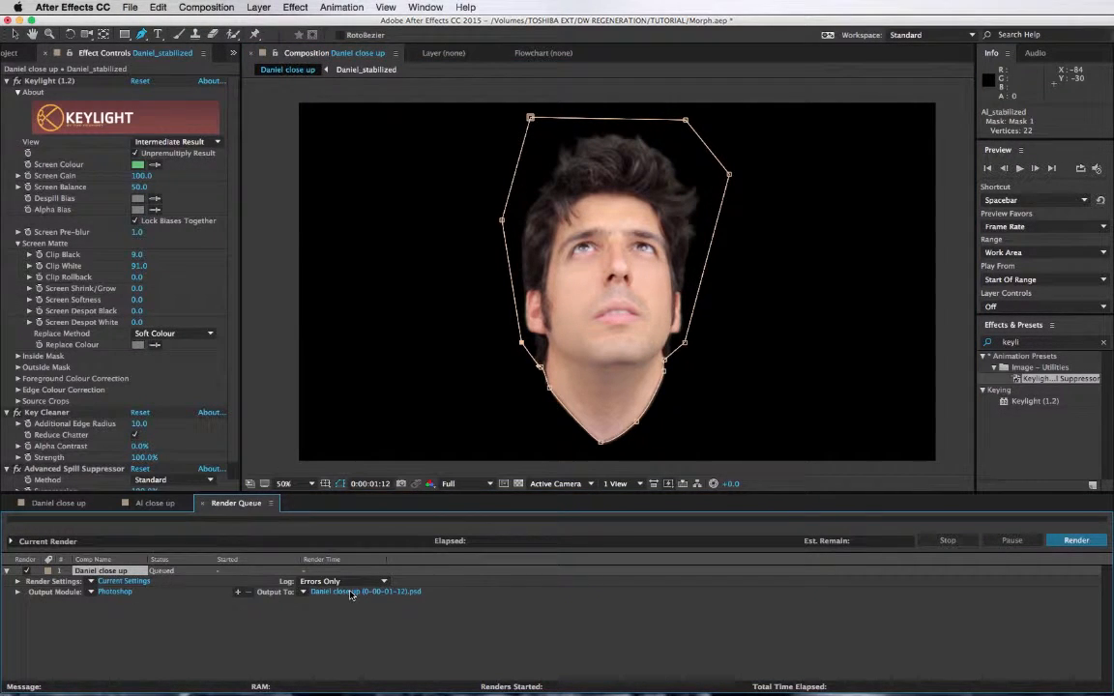
Name the queued Daniel close up frame's output file Daniel_head and save it to the Desktop.
{"action": "left_click", "coordinate": [353, 591]}
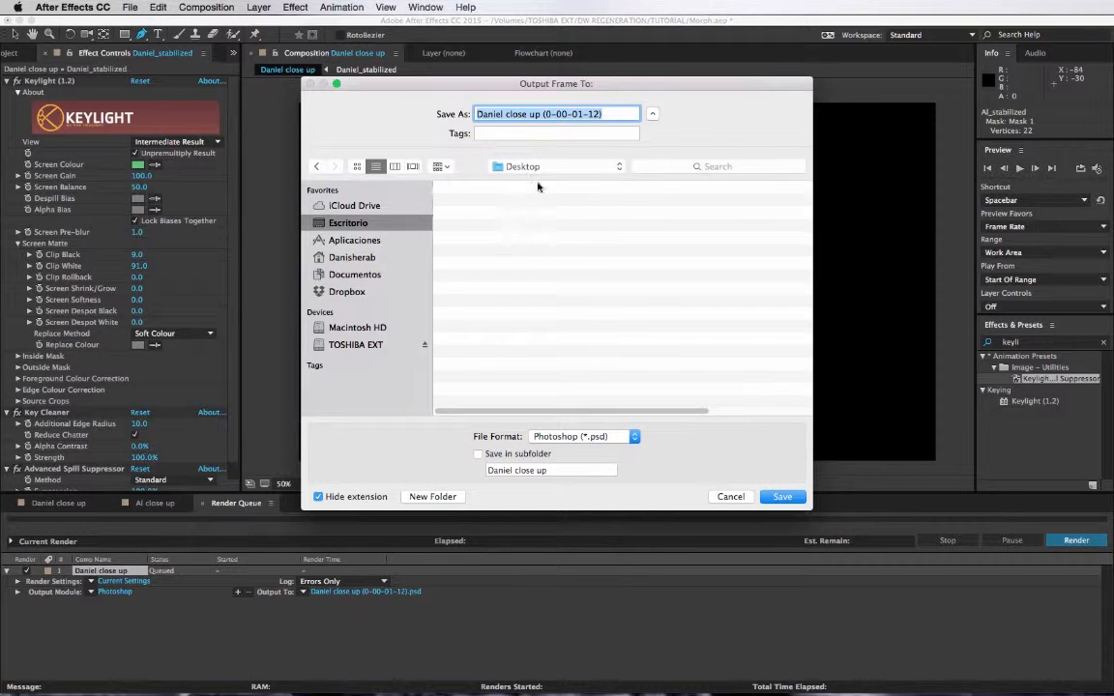
{"action": "left_click", "coordinate": [619, 114]}
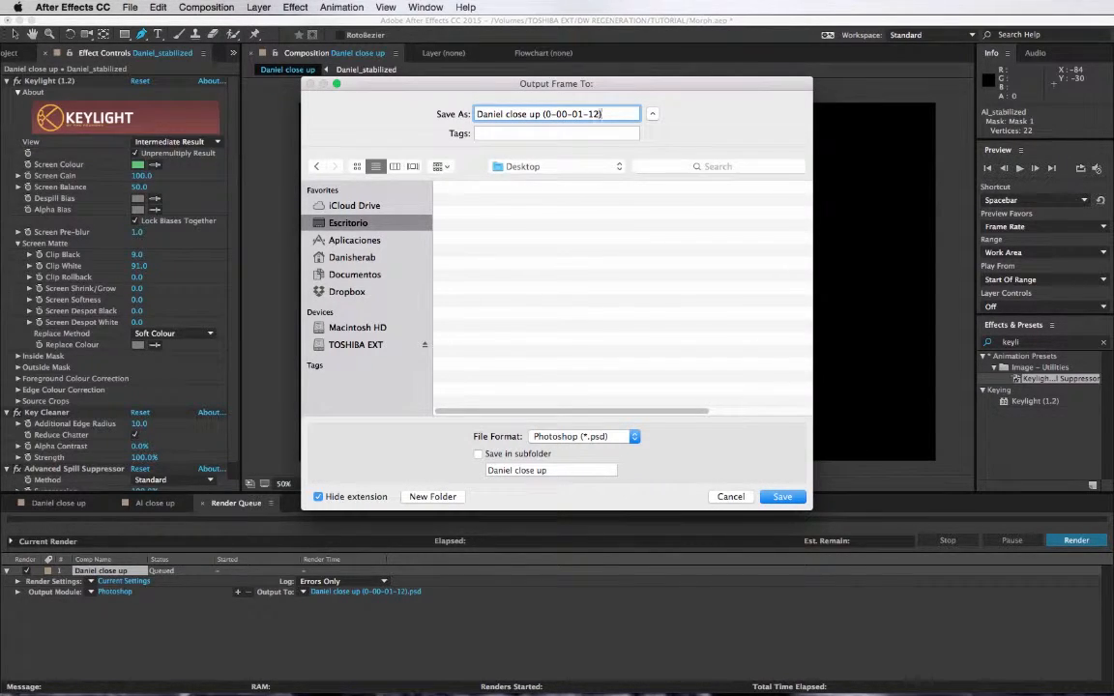
{"action": "key", "text": "shift+Left"}
{"action": "key", "text": "shift+Left"}
{"action": "key", "text": "shift+Left"}
{"action": "key", "text": "shift+Left"}
{"action": "key", "text": "shift+Left"}
{"action": "key", "text": "shift+Left"}
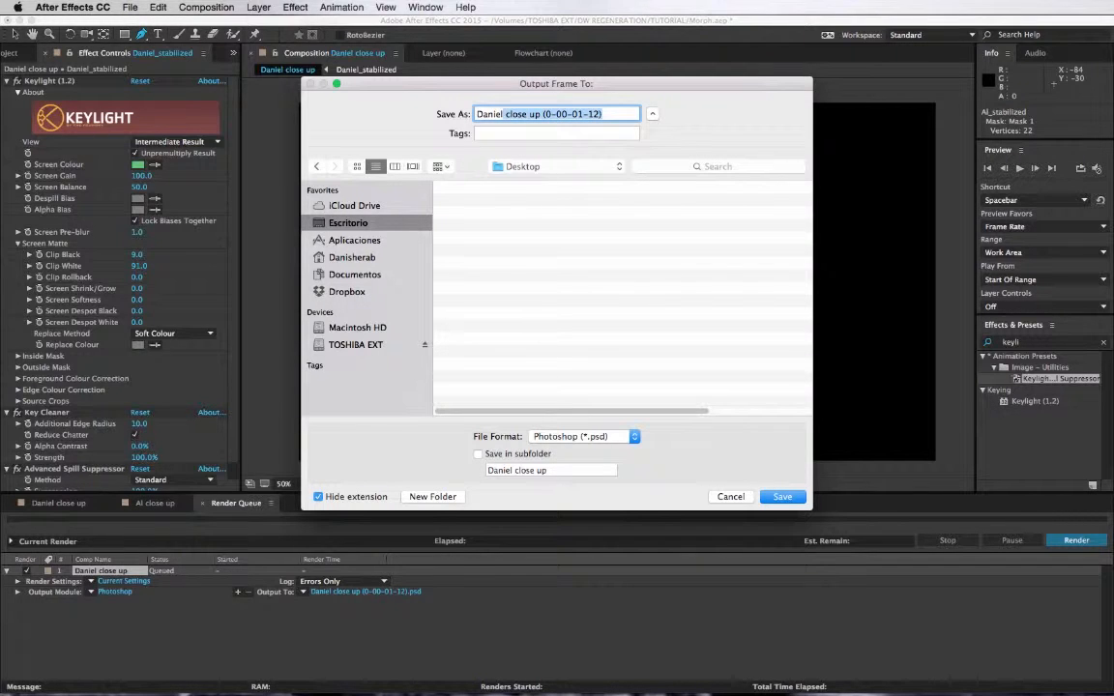
{"action": "key", "text": "BackSpace"}
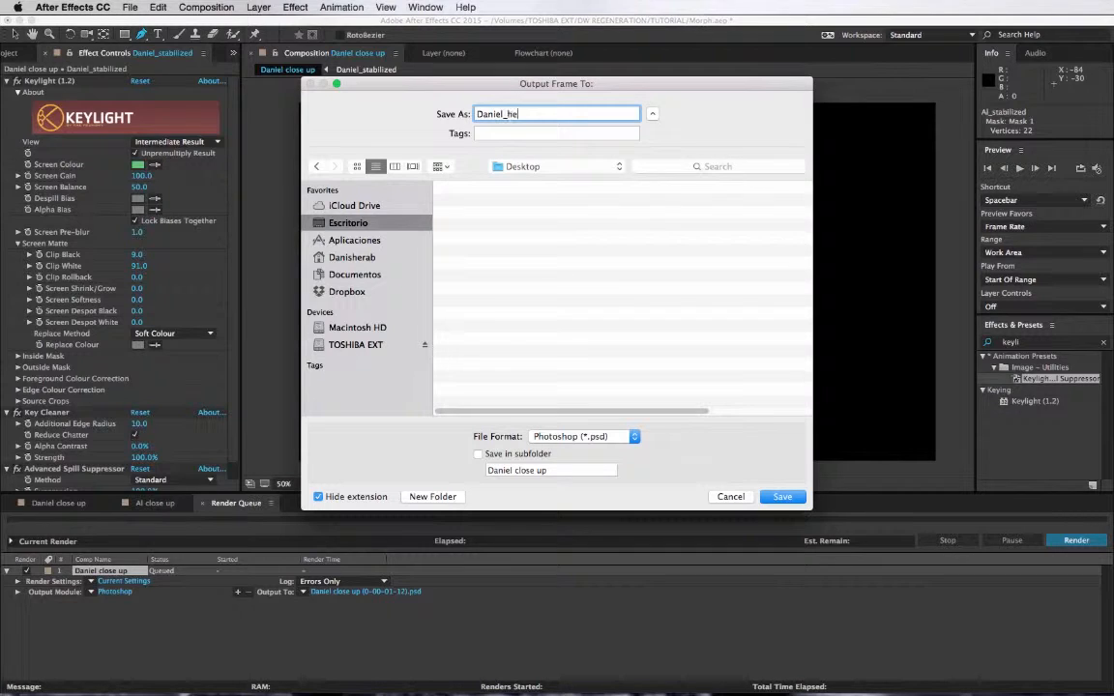
{"action": "left_click", "coordinate": [780, 496]}
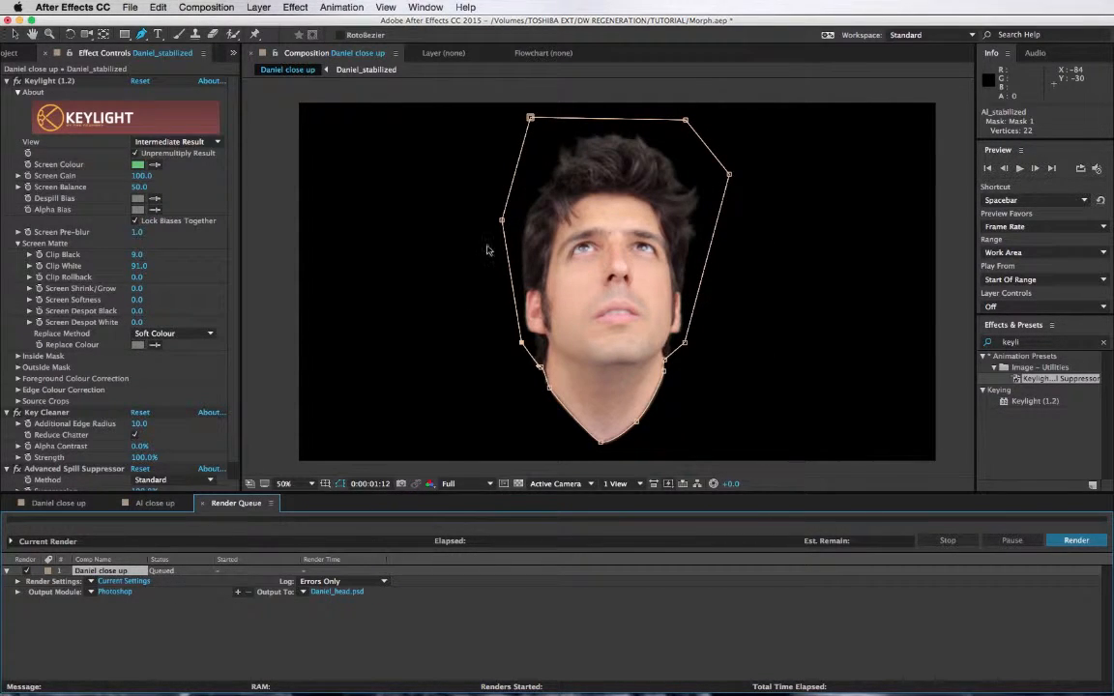
Set the Daniel_head output format to PNG Sequence, keeping RGB + Alpha channels.
{"action": "left_click", "coordinate": [502, 195]}
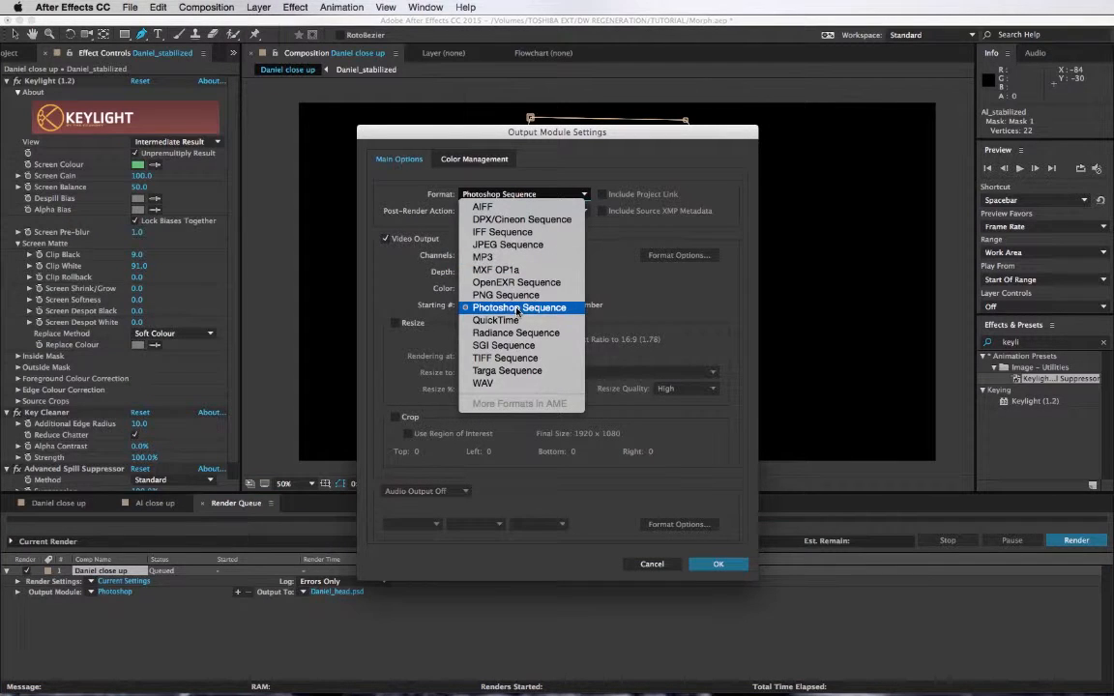
{"action": "left_click", "coordinate": [516, 297]}
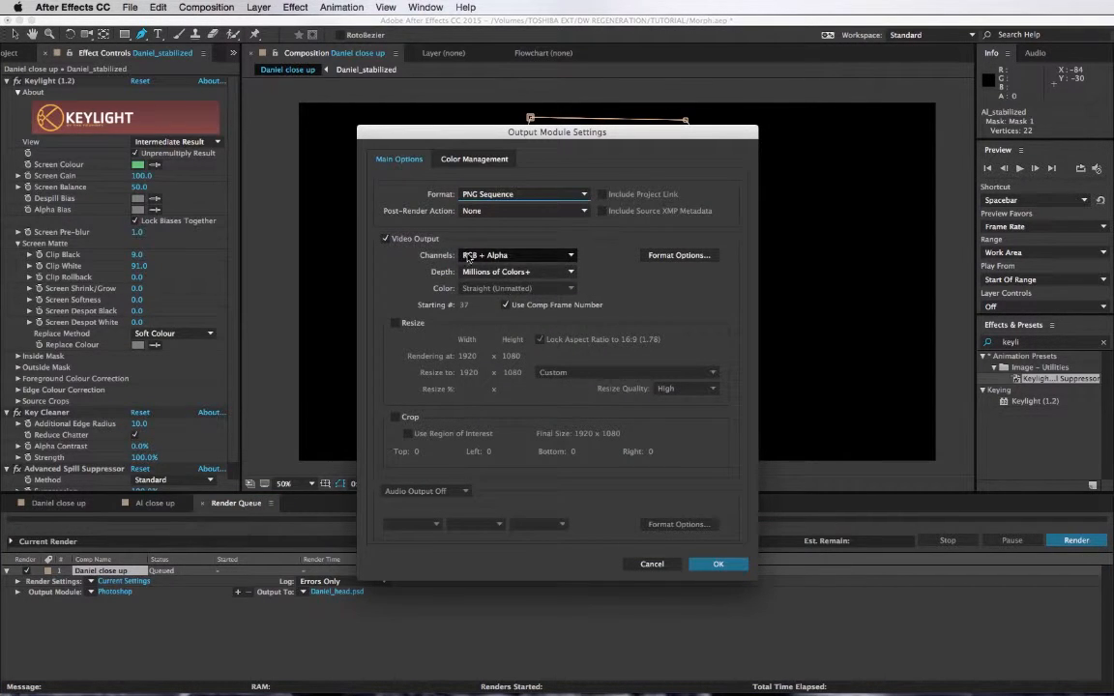
{"action": "left_click", "coordinate": [718, 566]}
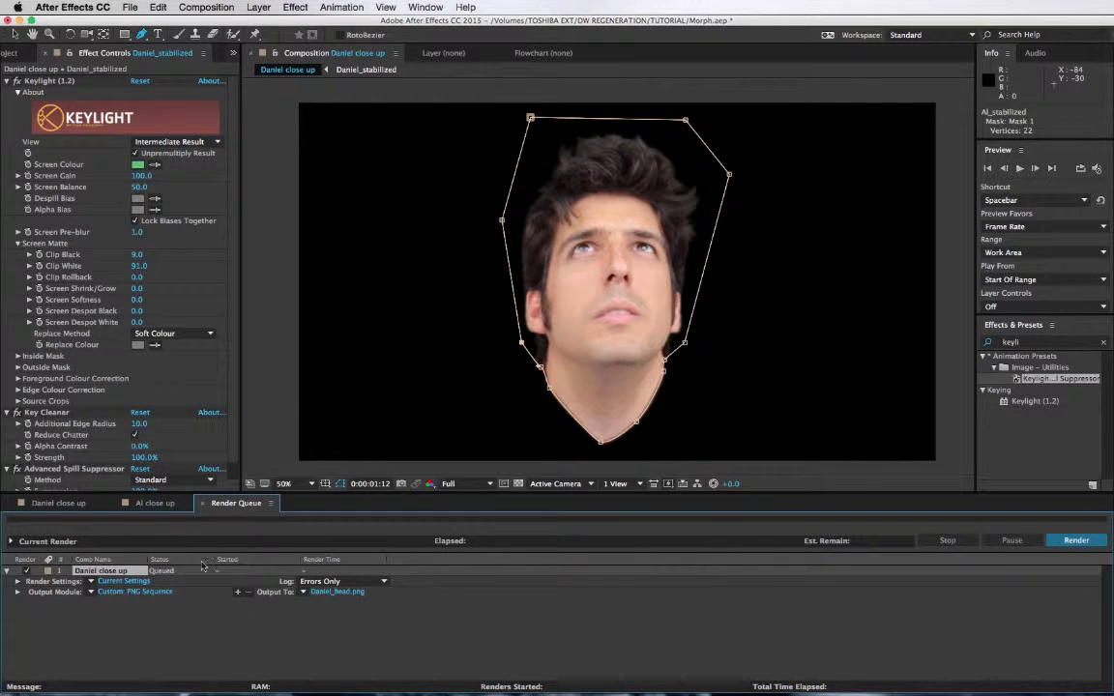
Queue the current frame of the Al close up composition for saving as a still image.
{"action": "left_click", "coordinate": [145, 504]}
{"action": "left_click", "coordinate": [180, 6]}
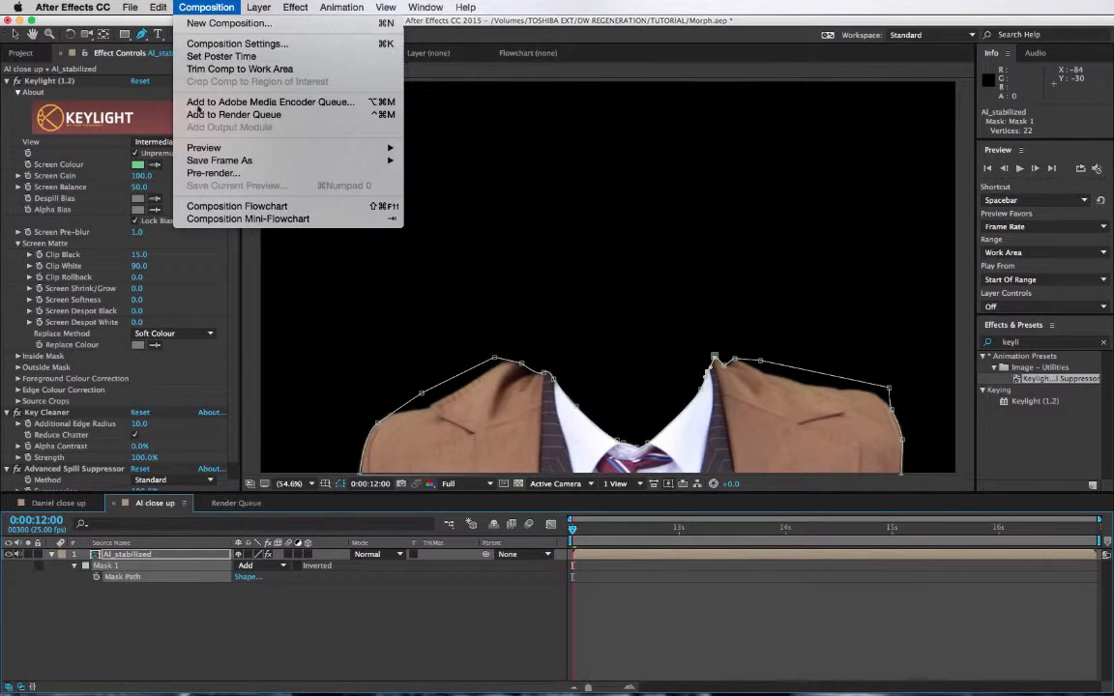
{"action": "mouse_move", "coordinate": [198, 163]}
{"action": "left_click", "coordinate": [426, 160]}
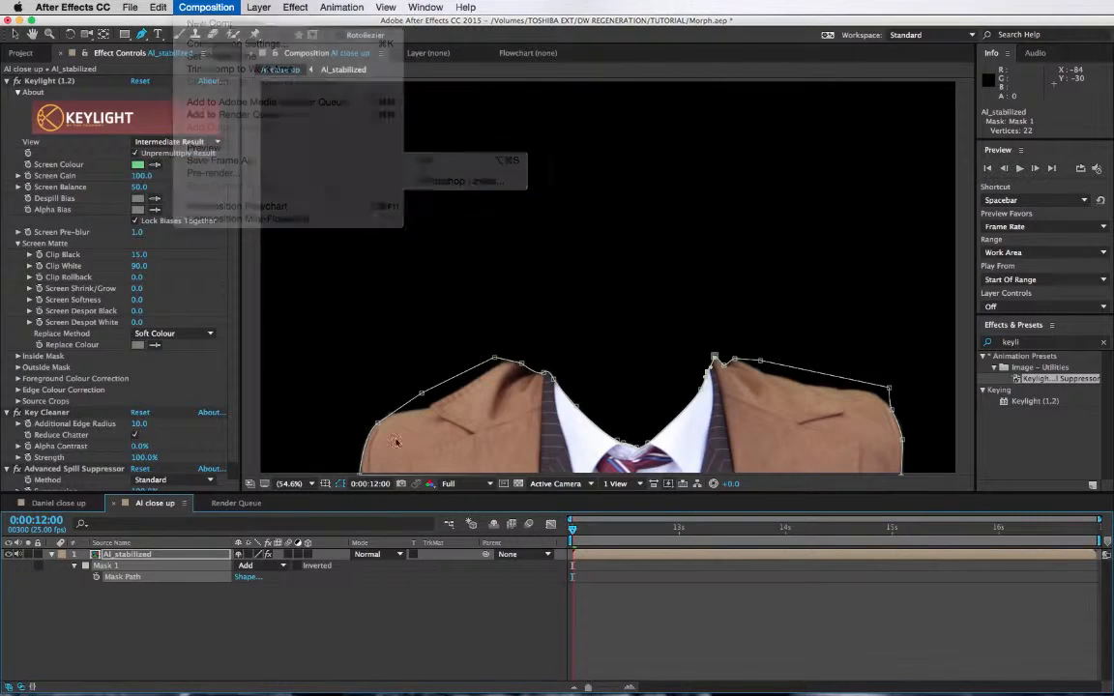
Name the queued Al close up frame's output file Al_body and save it to the Desktop.
{"action": "left_click", "coordinate": [344, 624]}
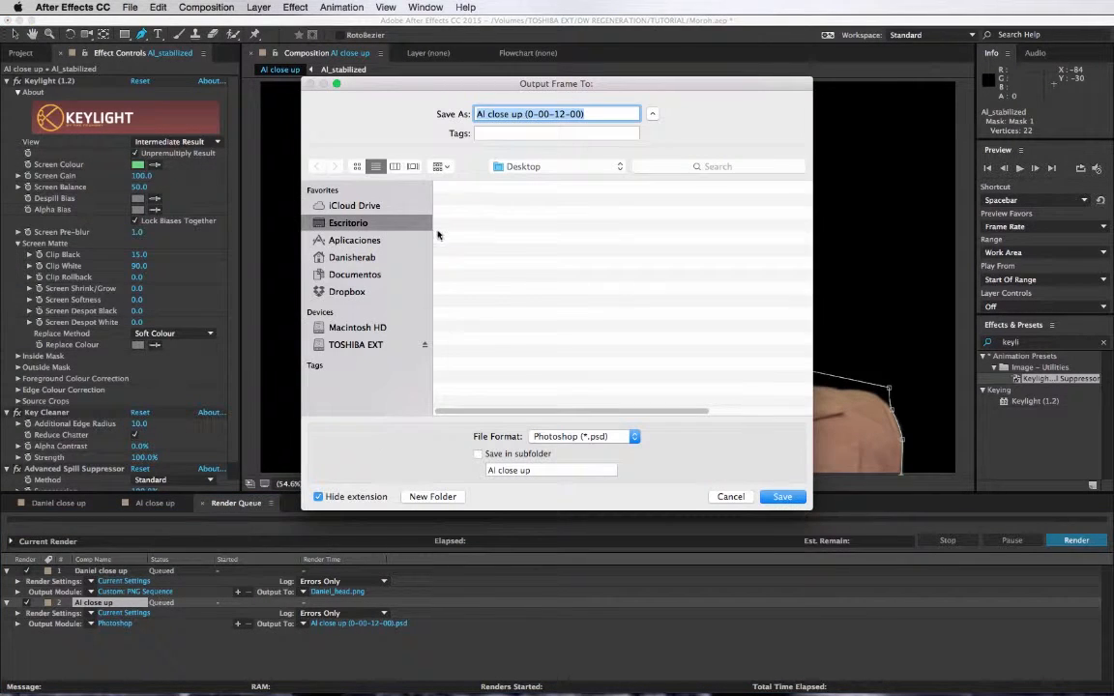
{"action": "left_click", "coordinate": [586, 113]}
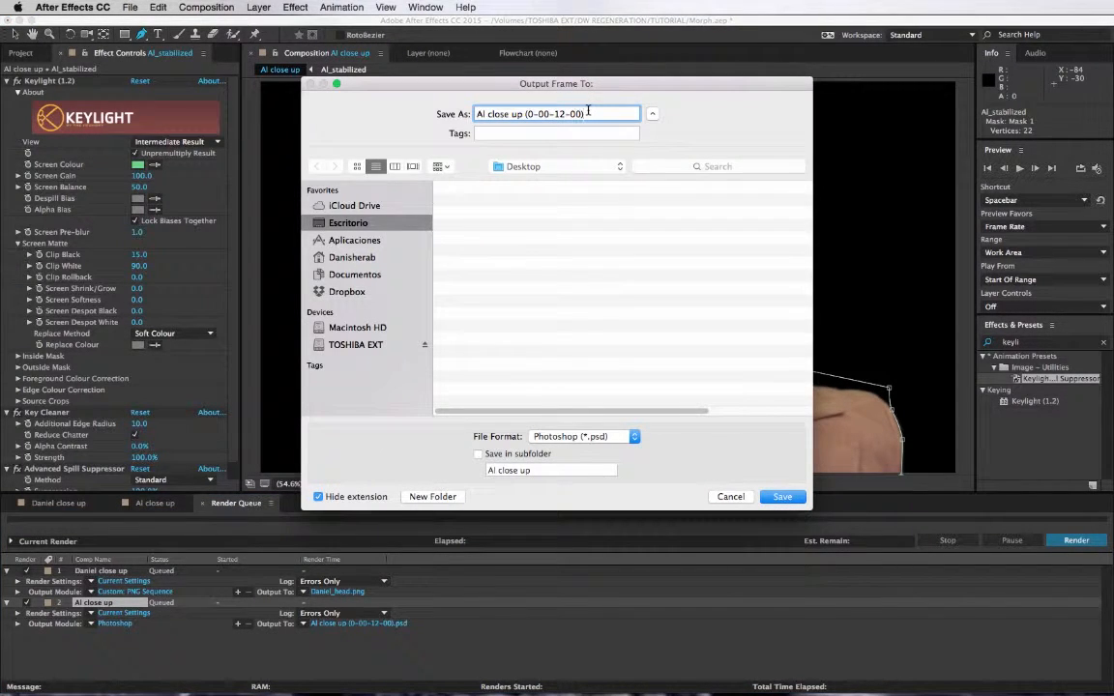
{"action": "left_click_drag", "start_coordinate": [584, 114], "coordinate": [486, 114]}
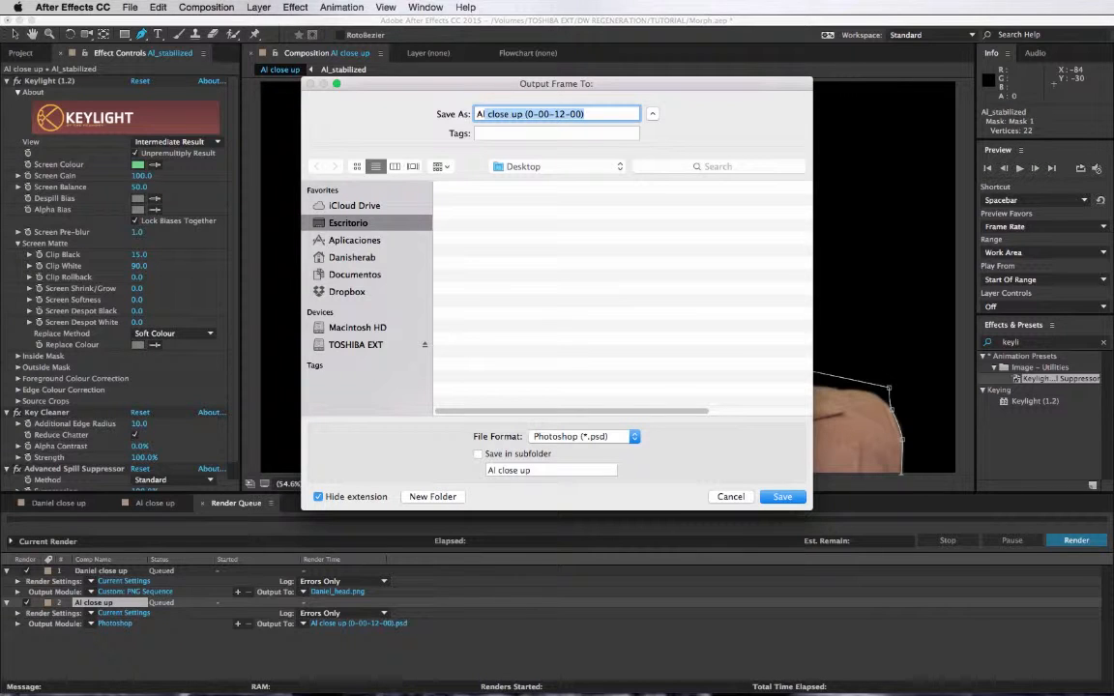
{"action": "type", "text": "_"}
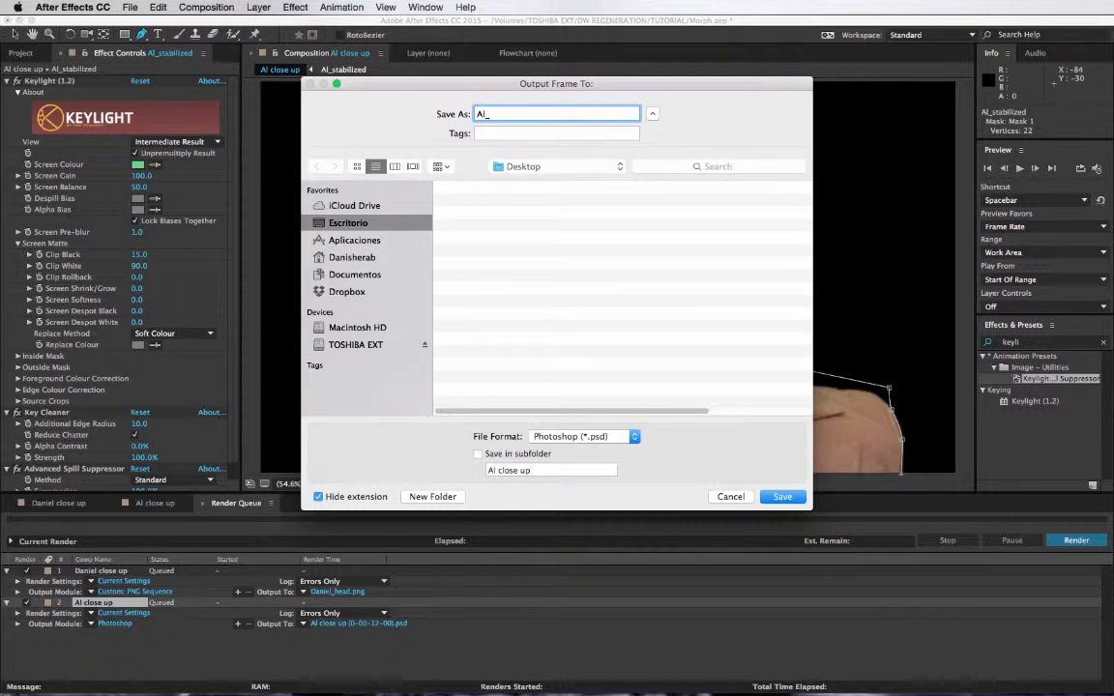
{"action": "type", "text": "body"}
{"action": "left_click", "coordinate": [781, 497]}
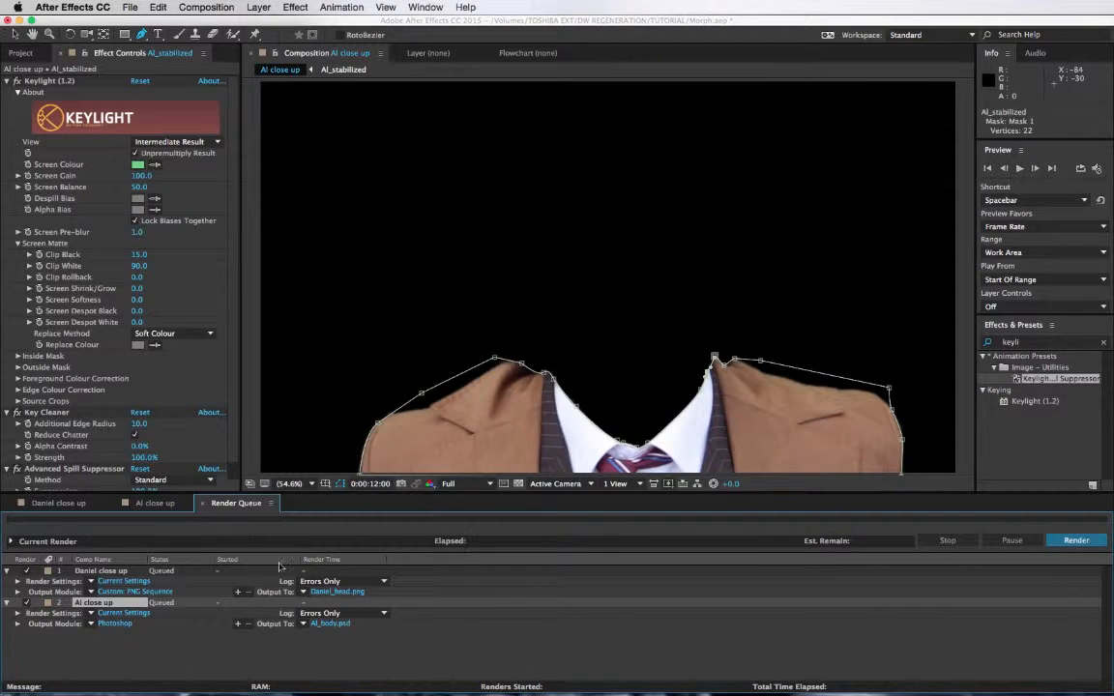
Set the Al_body output format to PNG Sequence and render both queued frames.
{"action": "left_click", "coordinate": [107, 624]}
{"action": "left_click", "coordinate": [478, 195]}
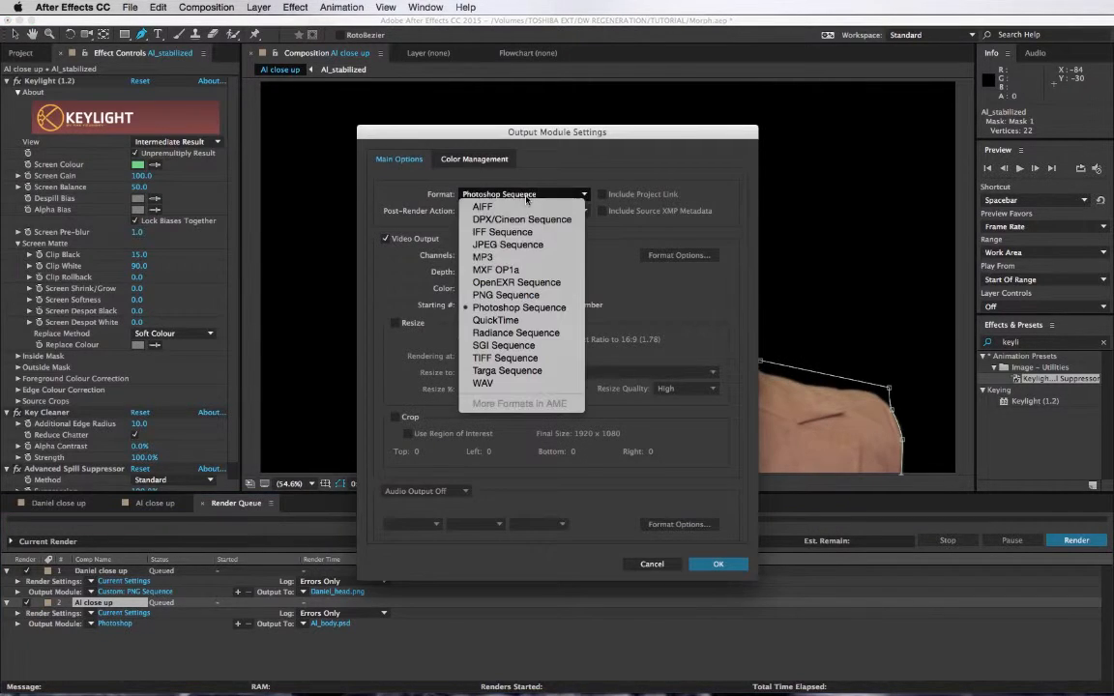
{"action": "left_click", "coordinate": [491, 295]}
{"action": "left_click", "coordinate": [718, 634]}
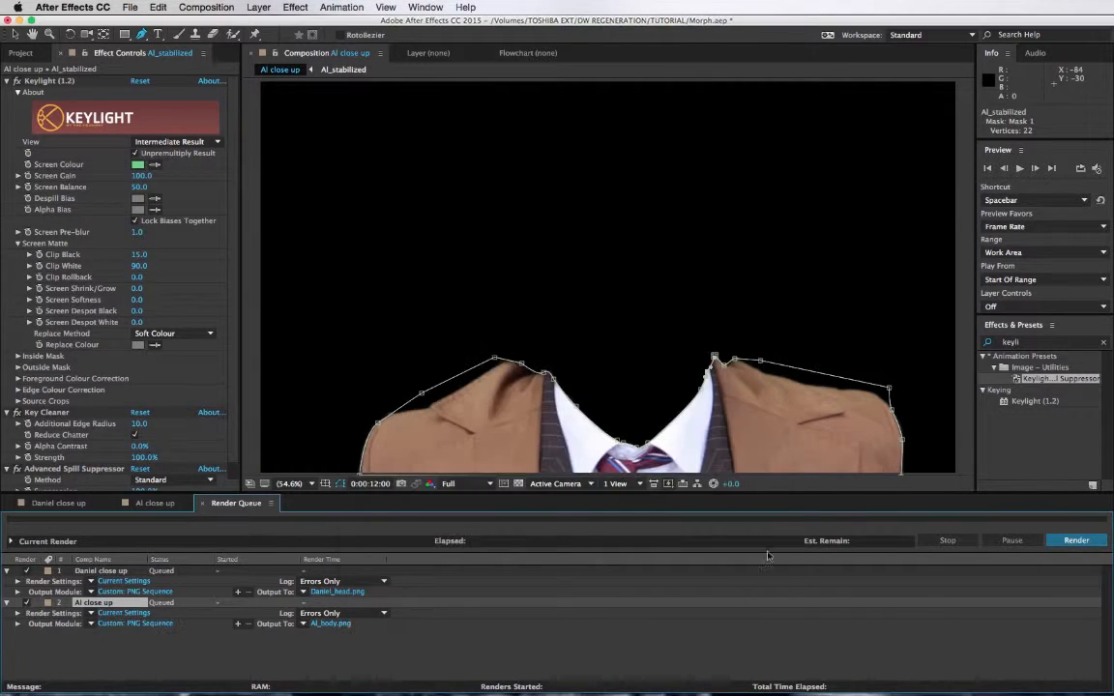
{"action": "left_click", "coordinate": [1075, 541]}
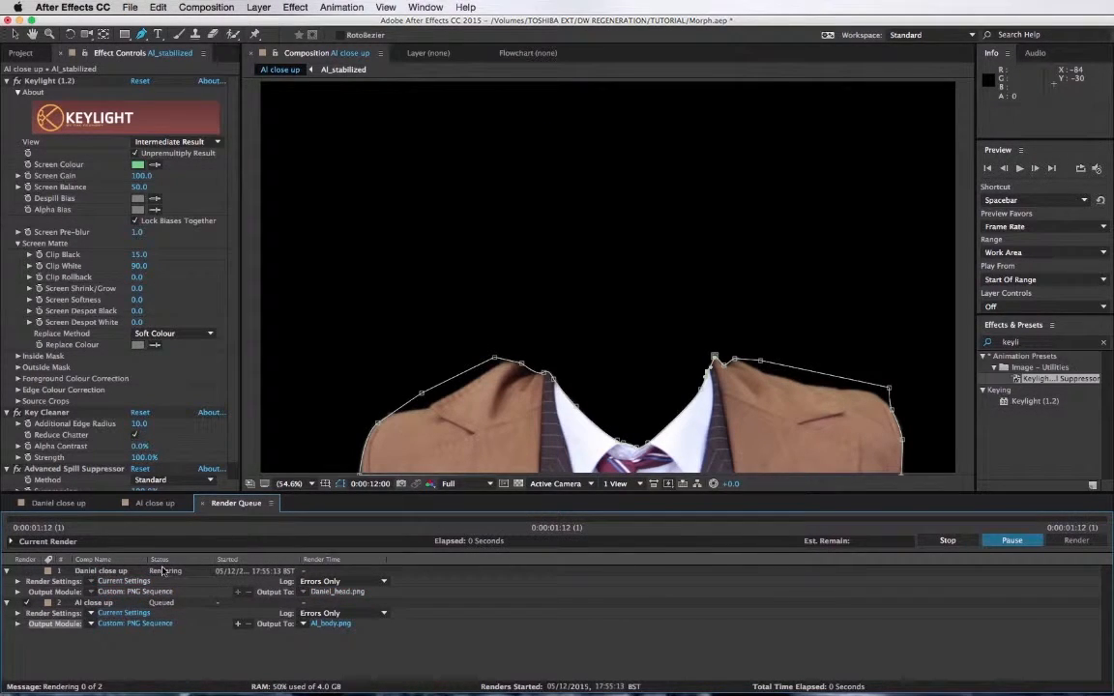
In the Daniel close up composition, reveal the Daniel_stabilized mask and set its Mask 1 mode to None.
{"action": "left_click", "coordinate": [87, 506]}
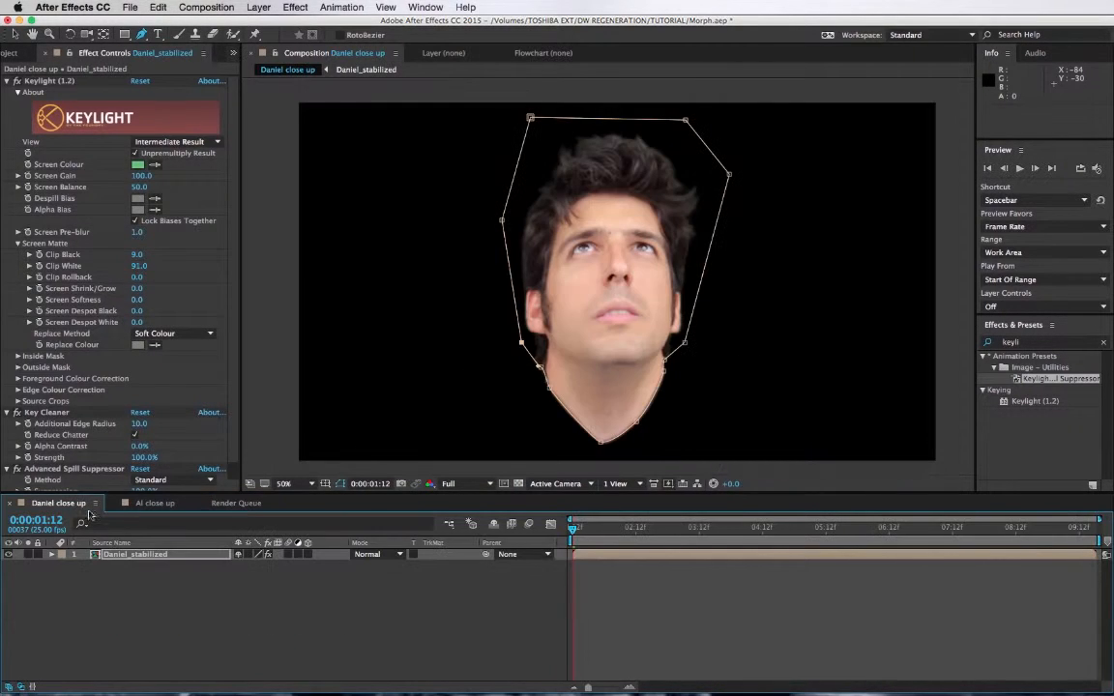
{"action": "left_click", "coordinate": [152, 556]}
{"action": "key", "text": "m"}
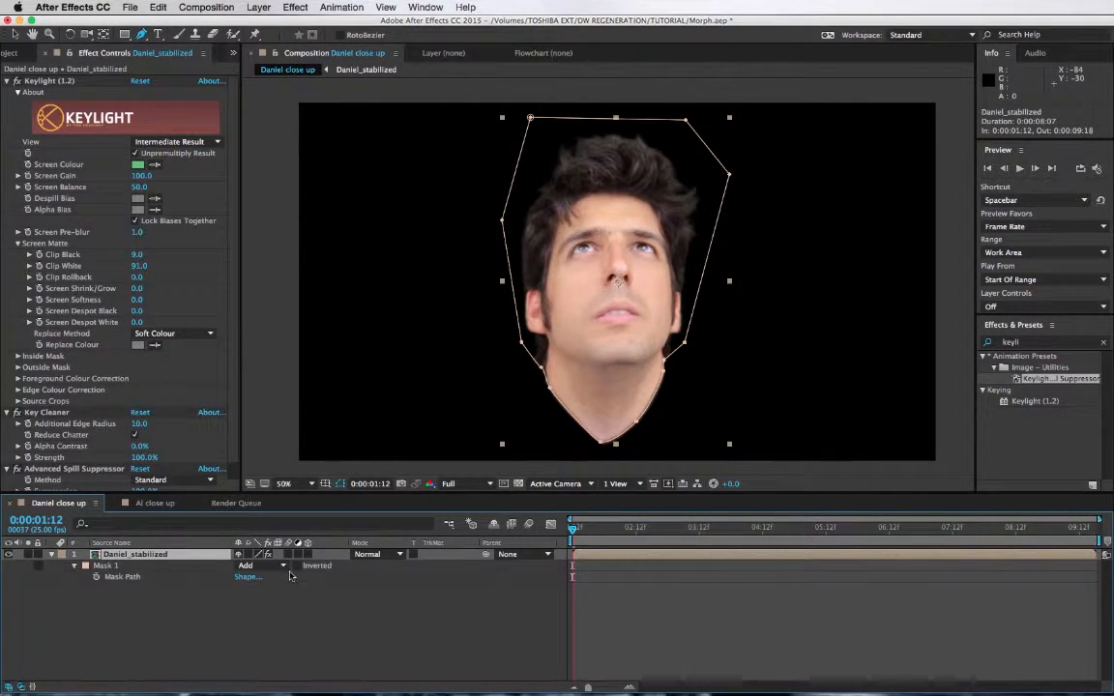
{"action": "left_click", "coordinate": [250, 566]}
{"action": "left_click", "coordinate": [266, 578]}
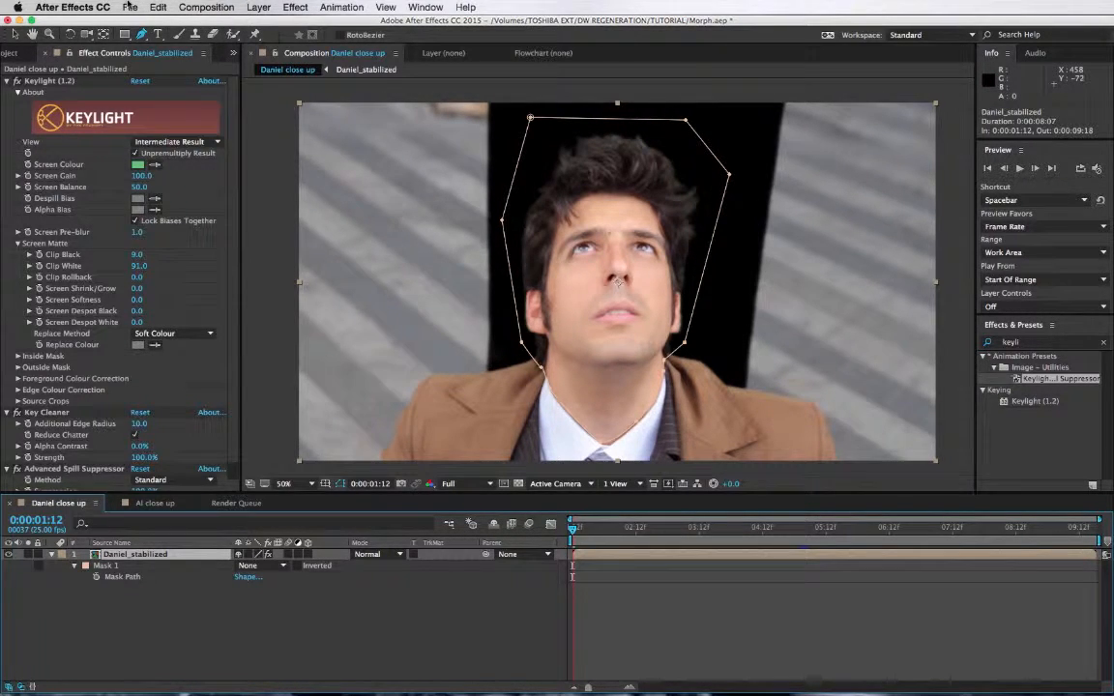
Queue the unmasked Daniel close up frame for saving as another still image.
{"action": "left_click", "coordinate": [129, 8]}
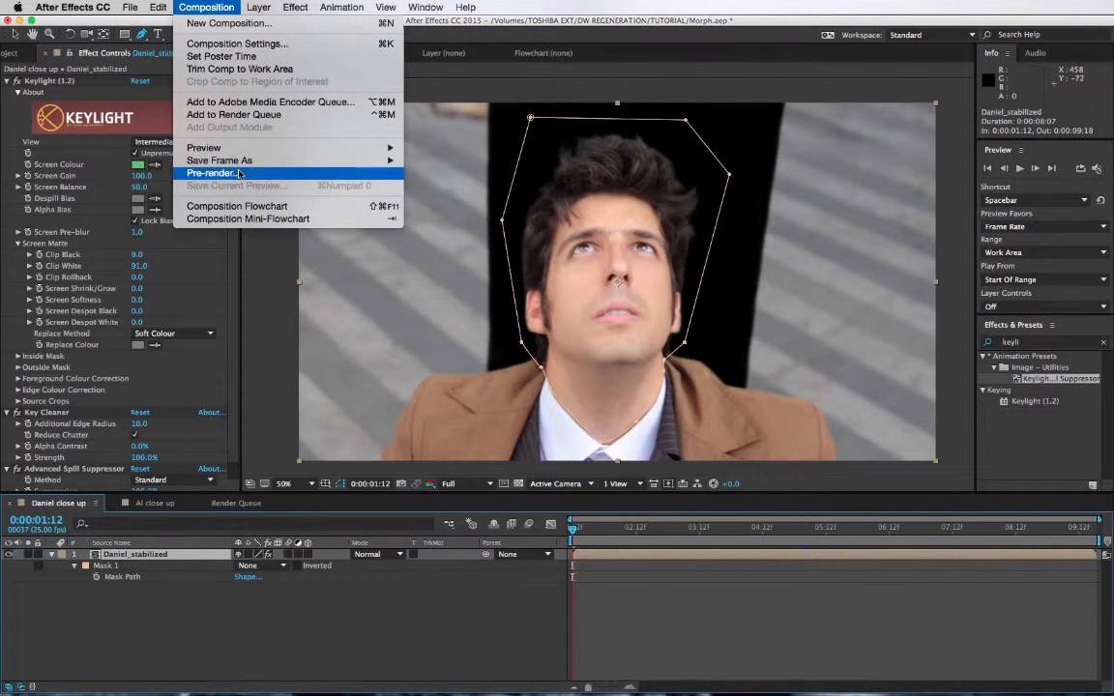
{"action": "mouse_move", "coordinate": [228, 160]}
{"action": "left_click", "coordinate": [428, 161]}
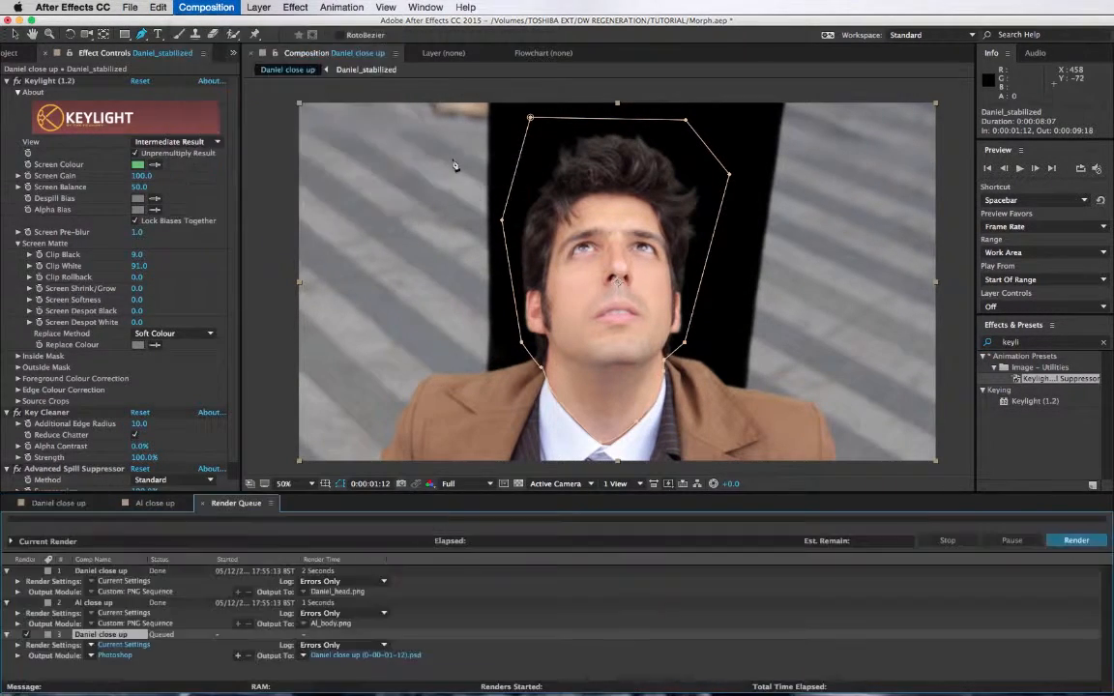
Name the third queued Daniel close up frame's output file Daniel_reference and save it to the Desktop.
{"action": "left_click", "coordinate": [341, 656]}
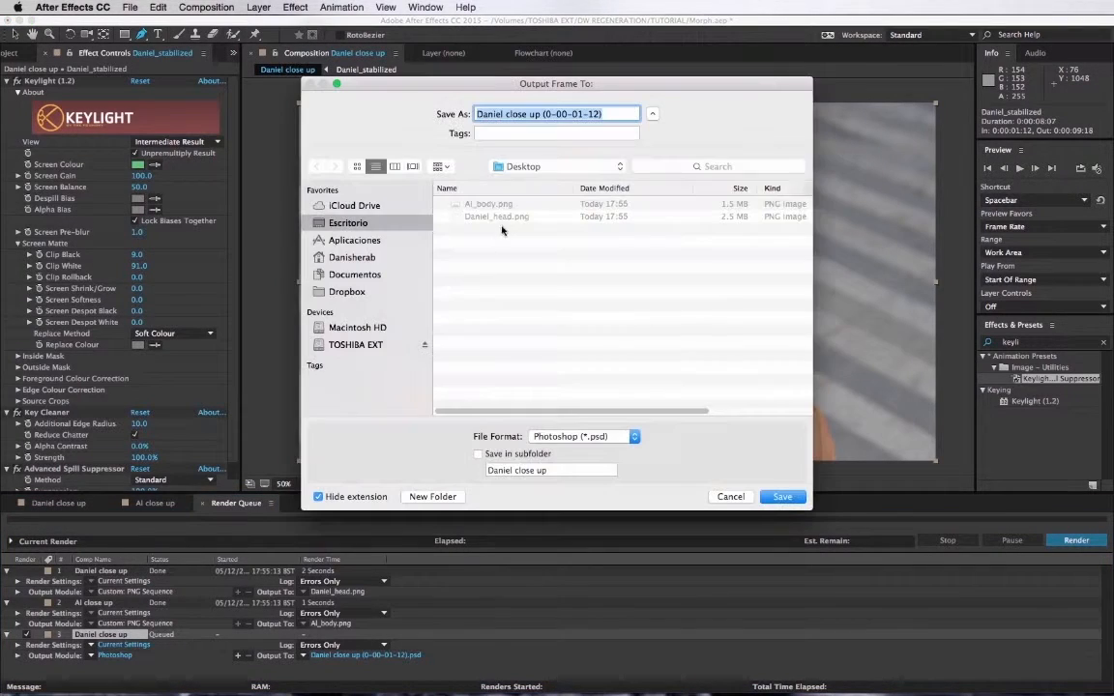
{"action": "left_click", "coordinate": [505, 113]}
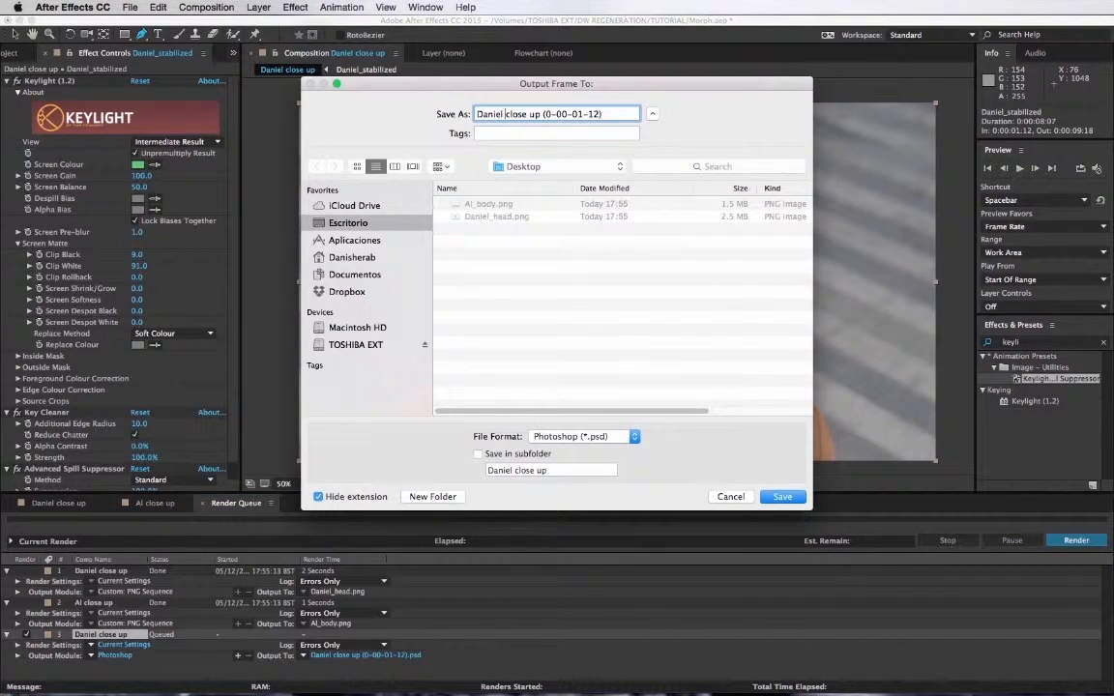
{"action": "key", "text": "shift+super+Right"}
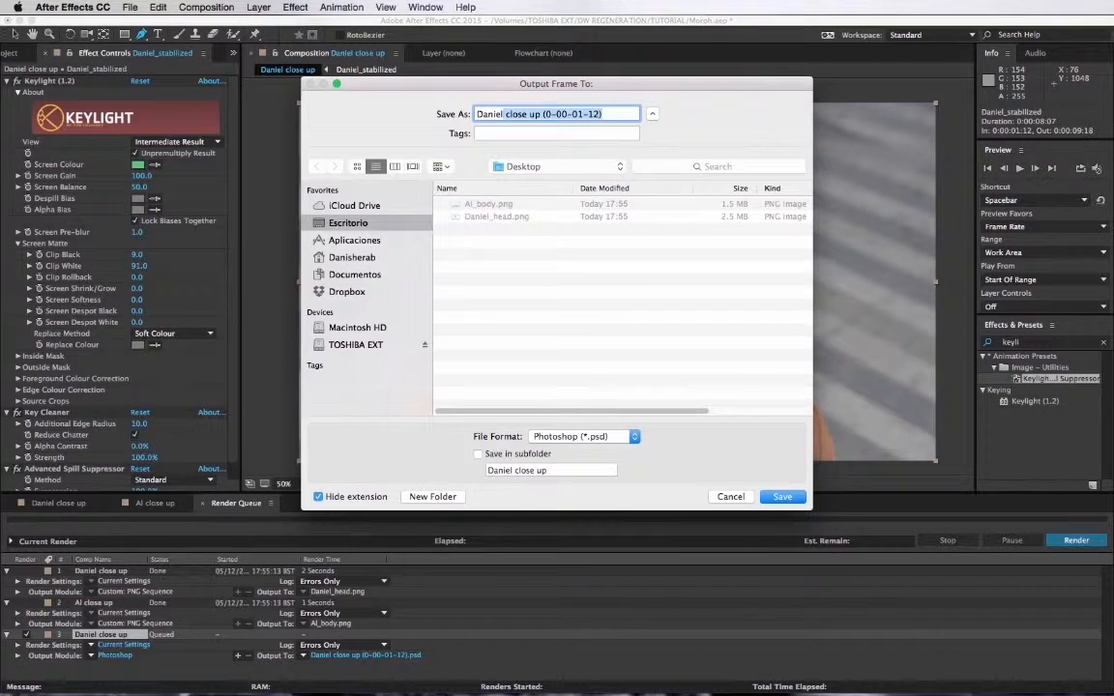
{"action": "type", "text": "_refere"}
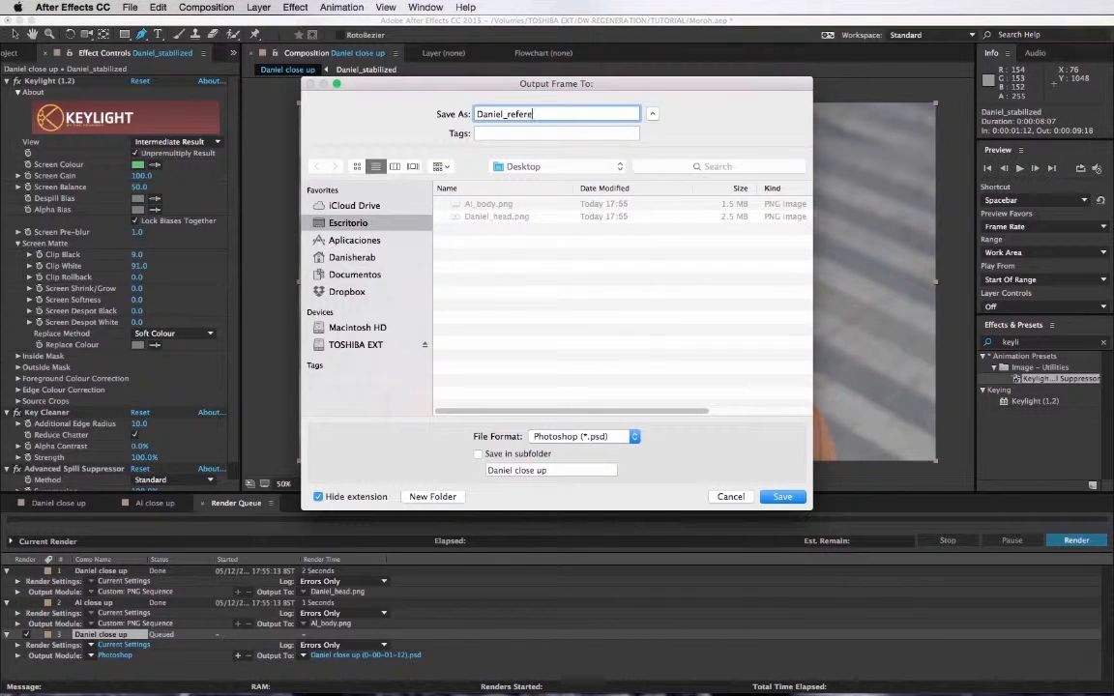
{"action": "type", "text": "nce"}
{"action": "key", "text": "Return"}
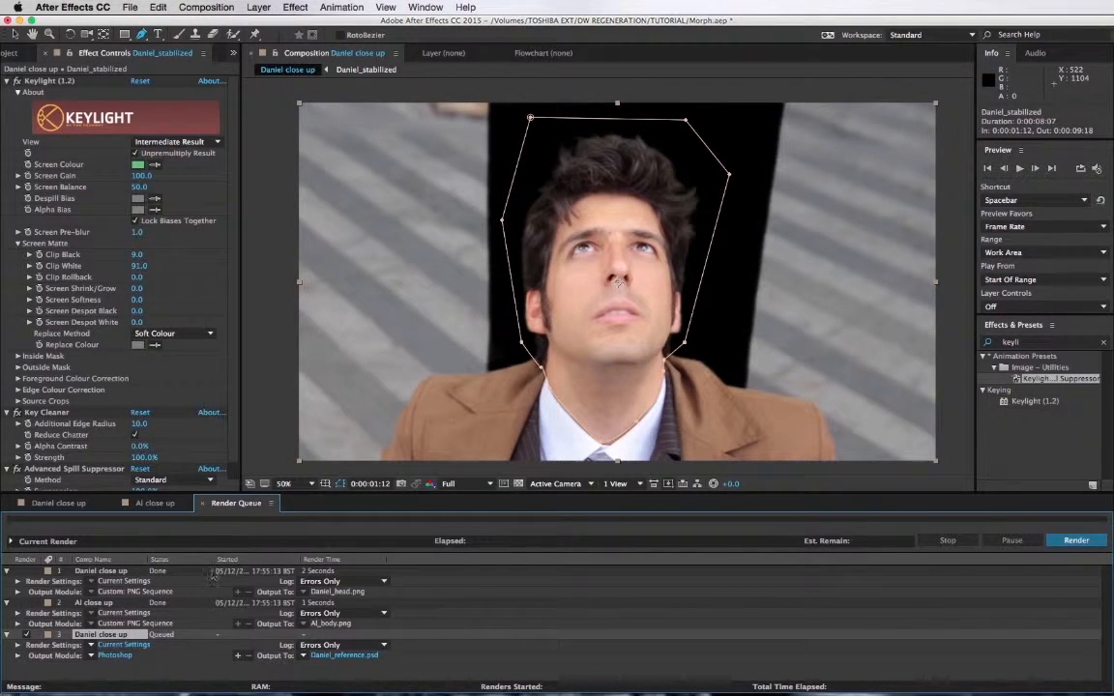
Set the Daniel_reference output format to PNG Sequence and render the queued frame.
{"action": "left_click", "coordinate": [120, 658]}
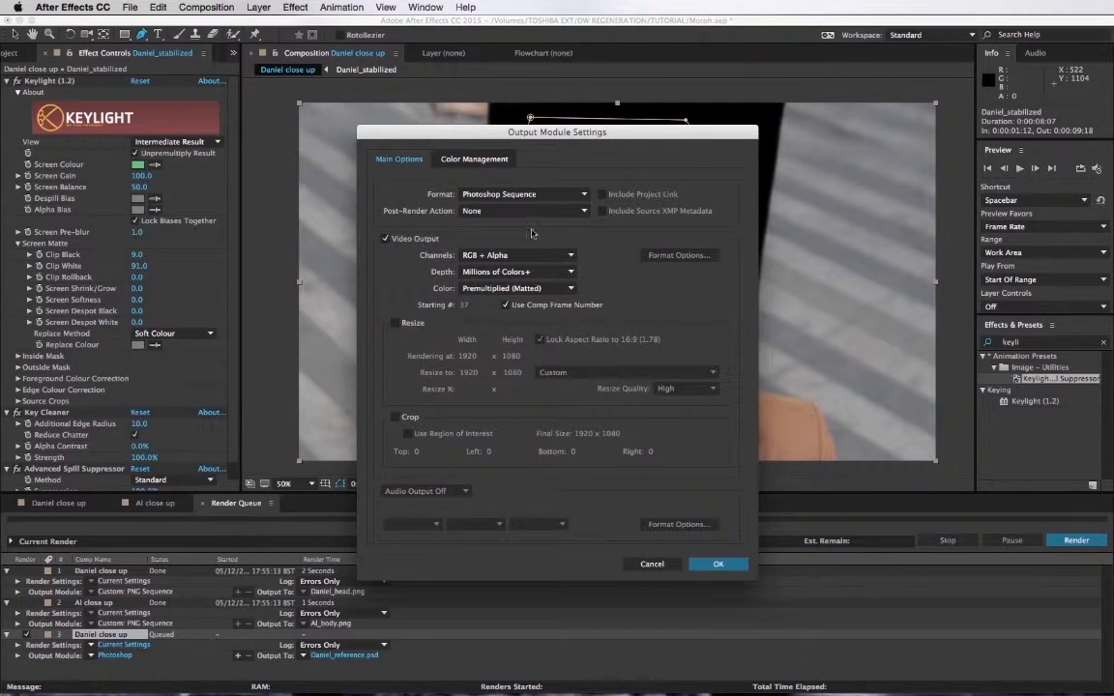
{"action": "left_click", "coordinate": [522, 194]}
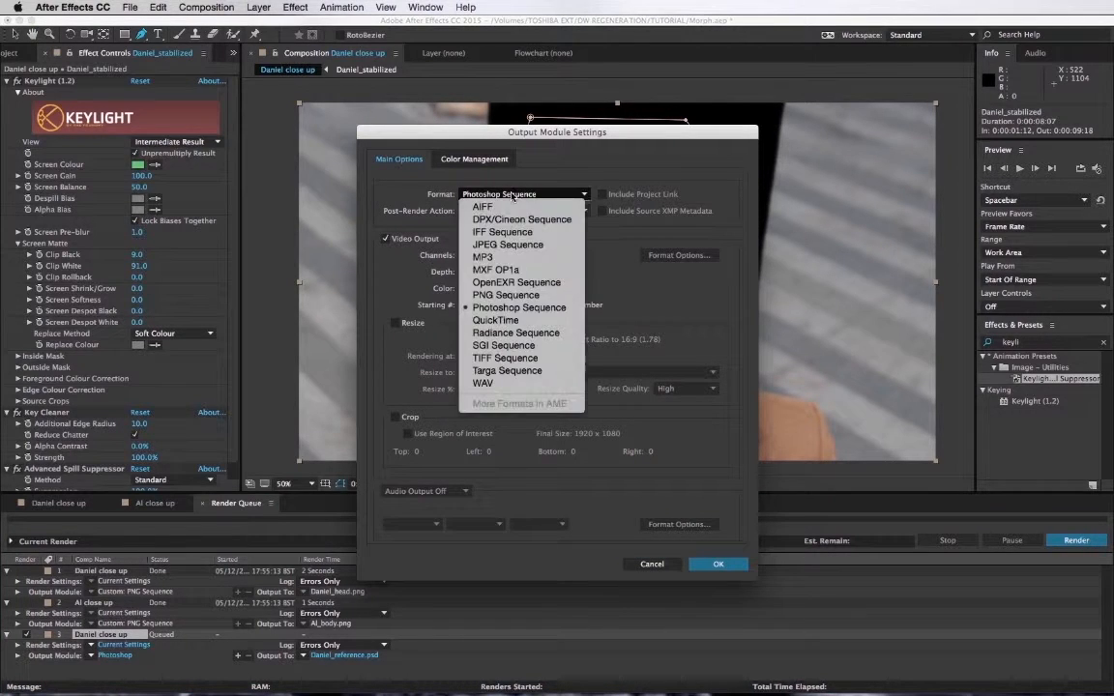
{"action": "left_click", "coordinate": [484, 274]}
{"action": "left_click", "coordinate": [718, 566]}
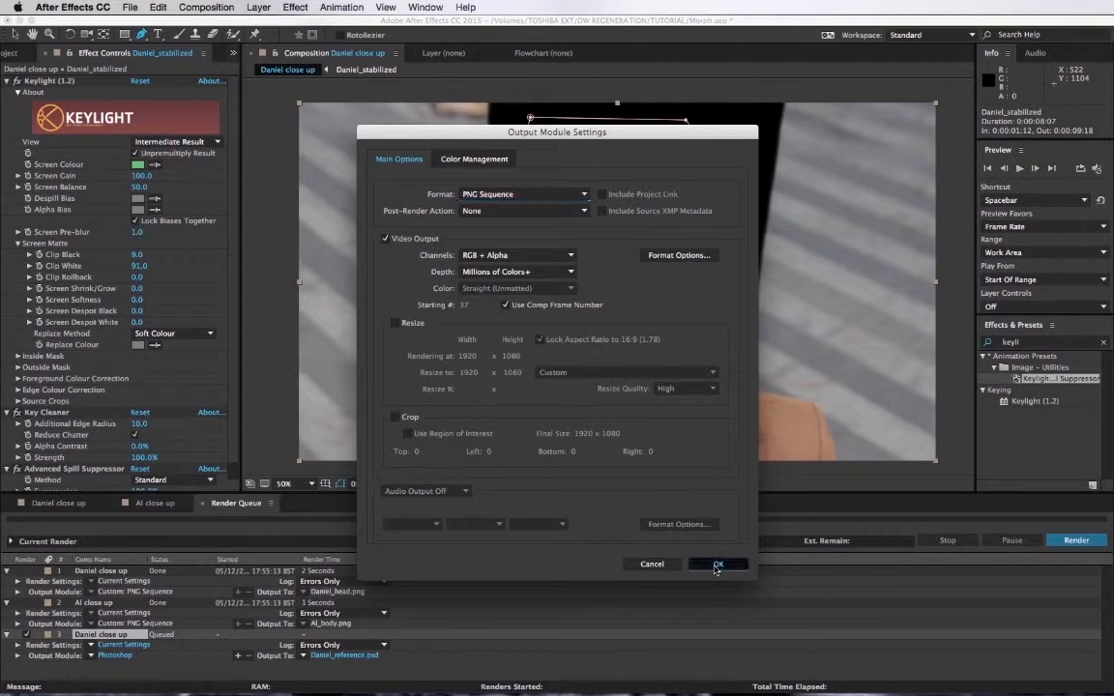
{"action": "left_click", "coordinate": [719, 564]}
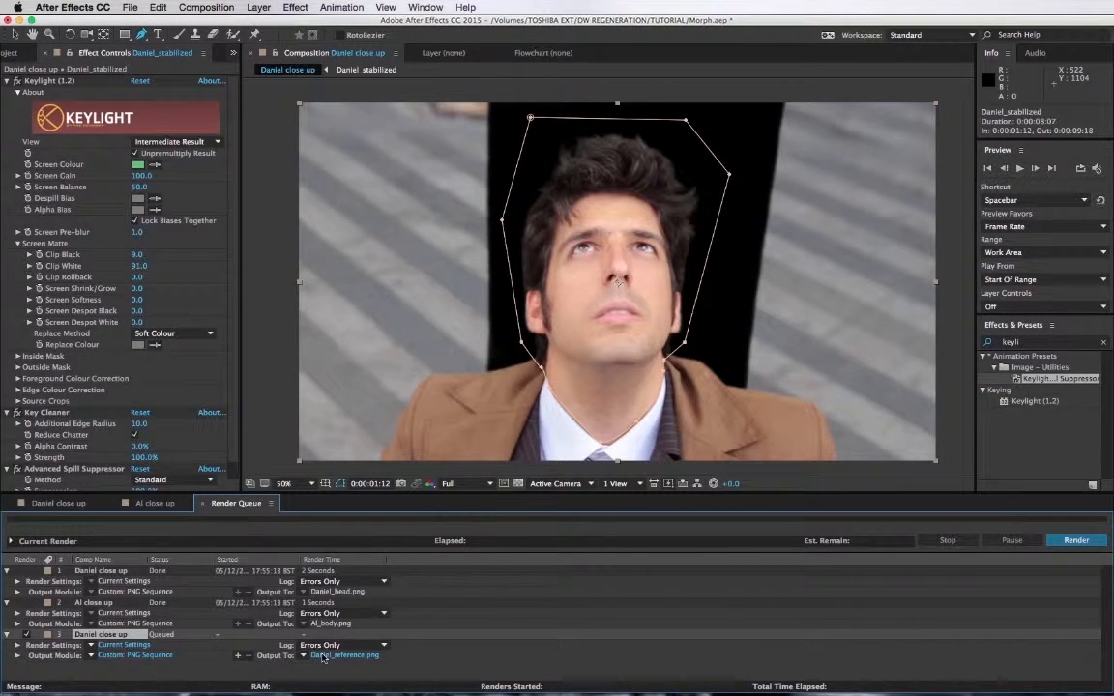
{"action": "left_click", "coordinate": [1069, 540]}
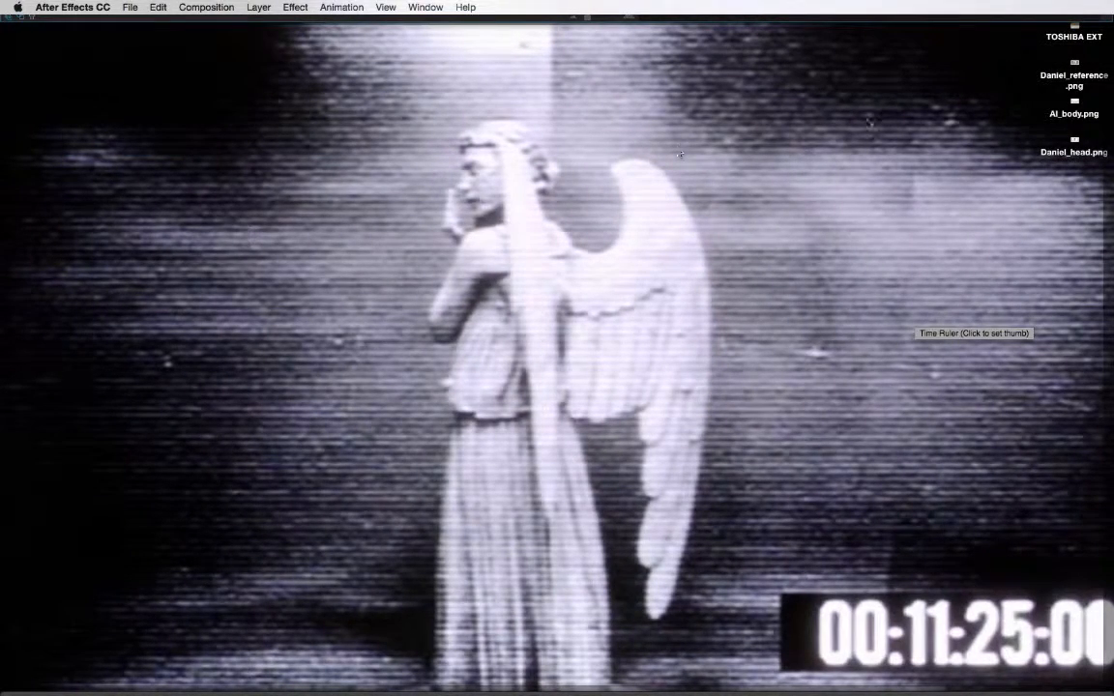
Open Daniel_reference.png, Al_body.png and Daniel_head.png from the Desktop in Adobe Photoshop CC 2015 and view each image.
{"action": "left_click_drag", "start_coordinate": [1015, 66], "coordinate": [1076, 147]}
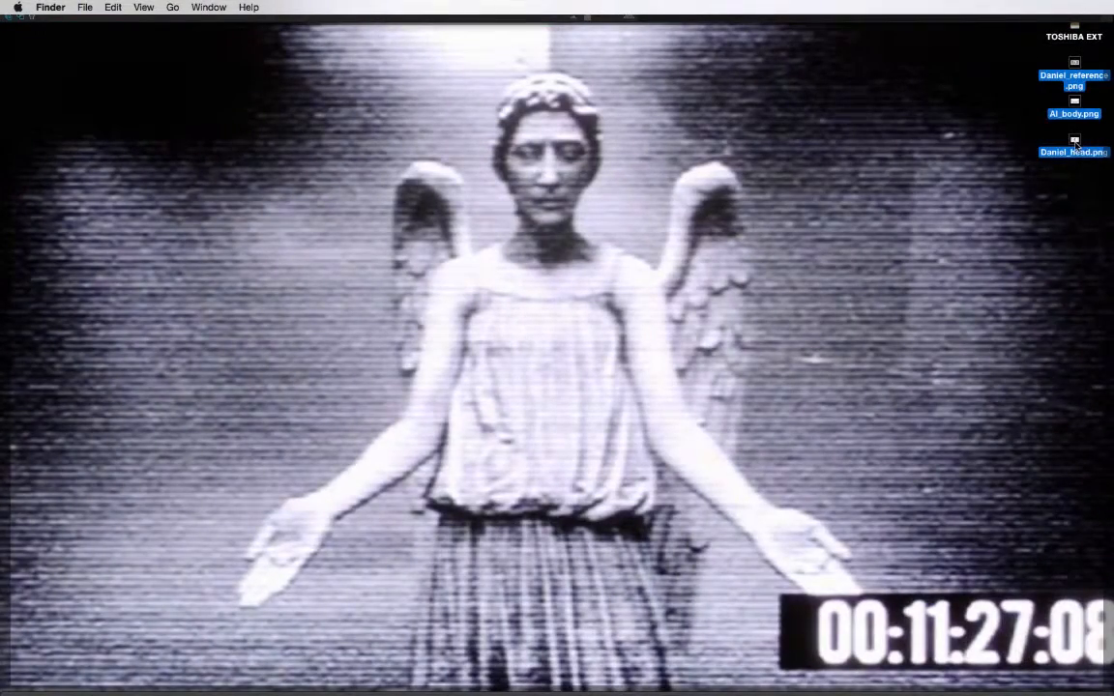
{"action": "right_click", "coordinate": [1076, 145]}
{"action": "mouse_move", "coordinate": [943, 182]}
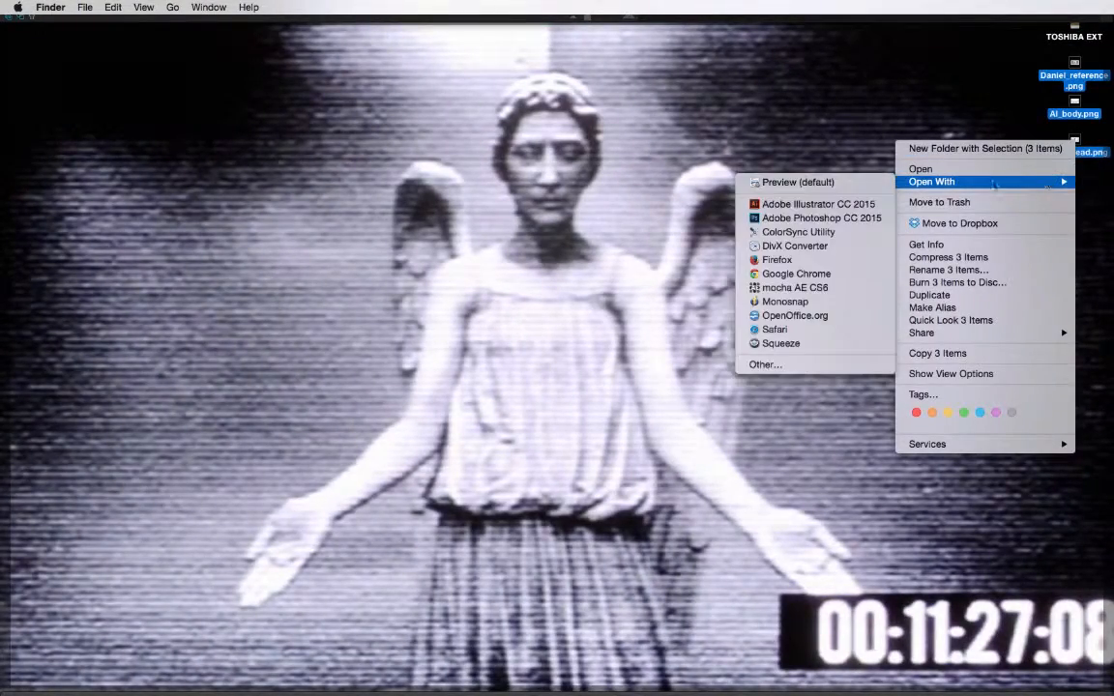
{"action": "left_click", "coordinate": [827, 219]}
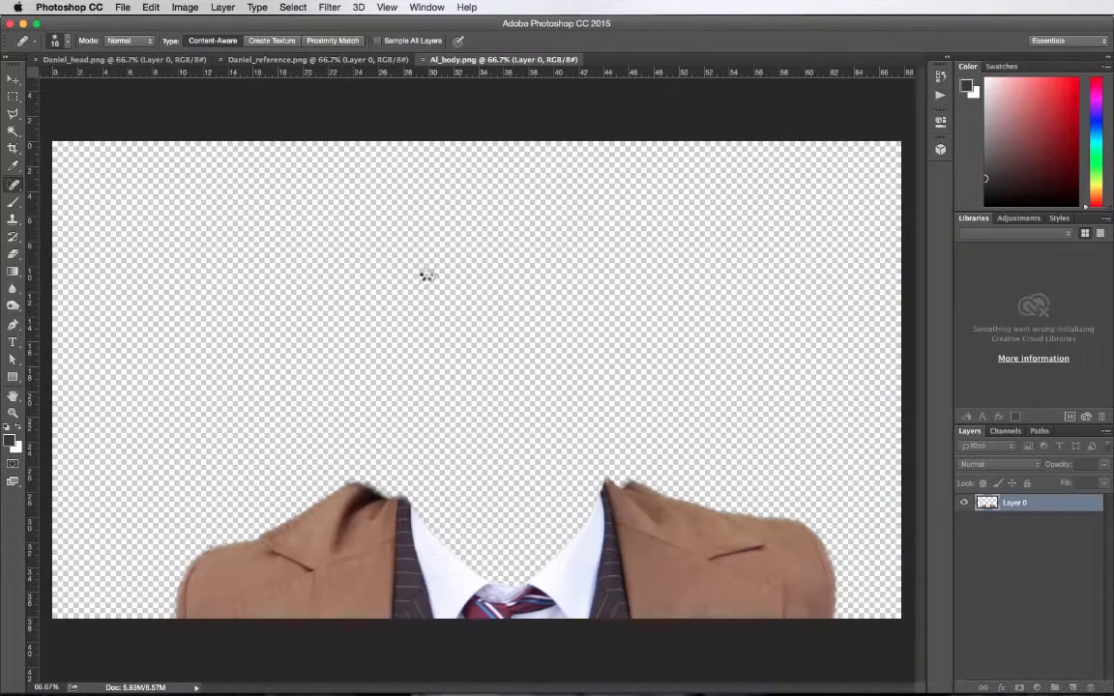
{"action": "left_click", "coordinate": [134, 60]}
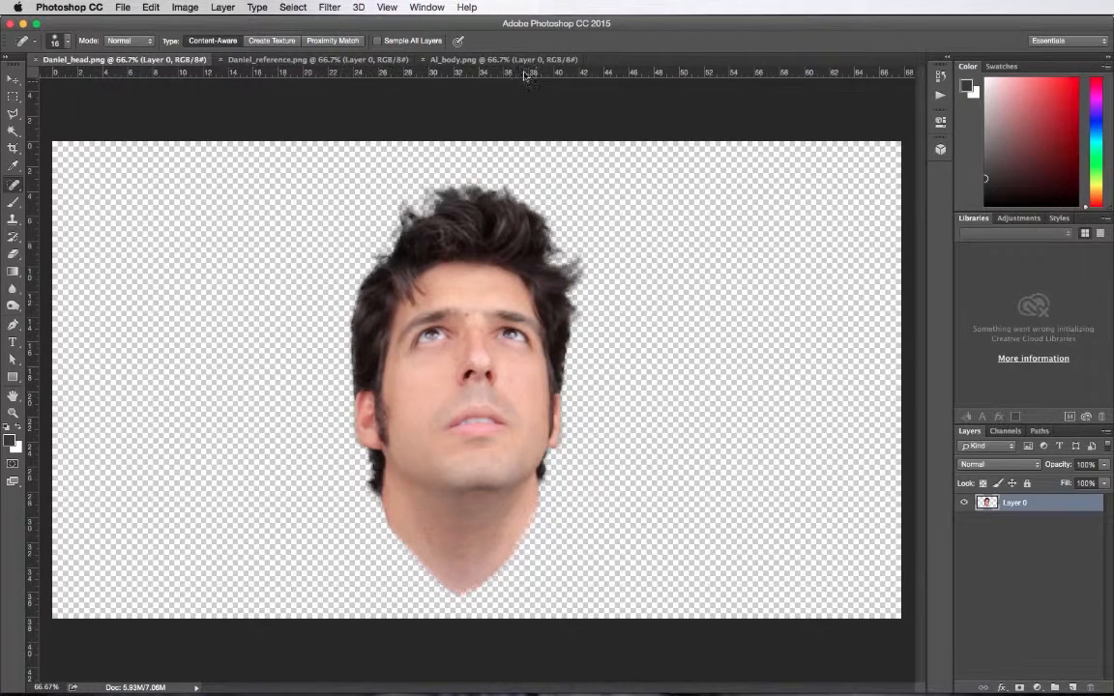
{"action": "left_click", "coordinate": [461, 60]}
{"action": "left_click", "coordinate": [311, 60]}
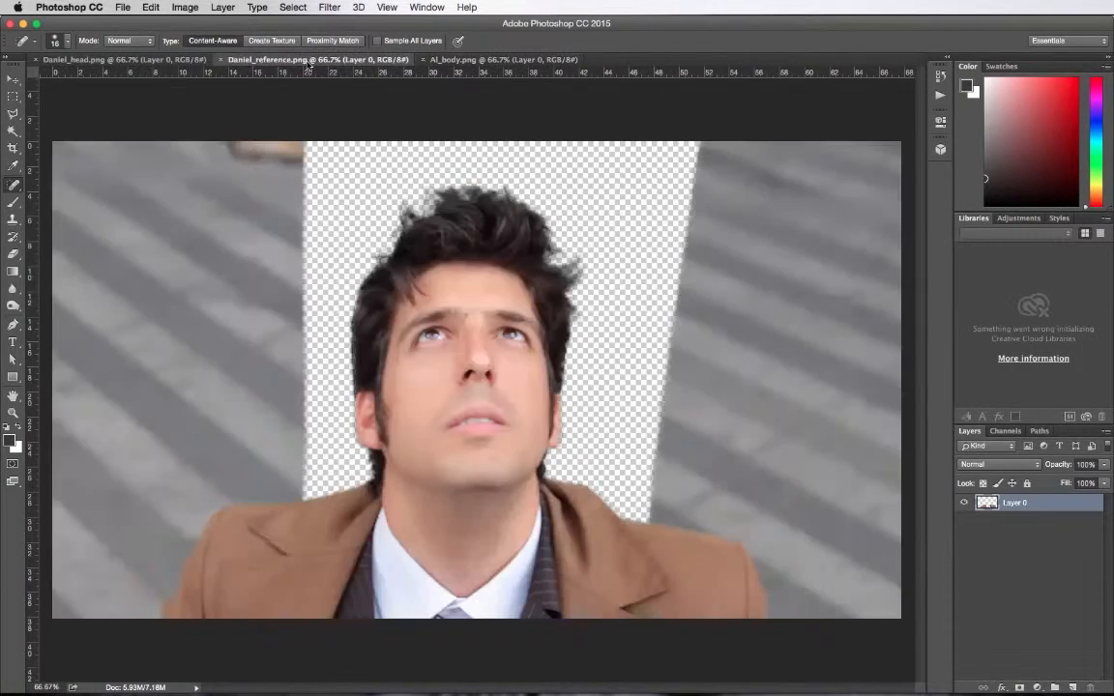
{"action": "left_click", "coordinate": [116, 59]}
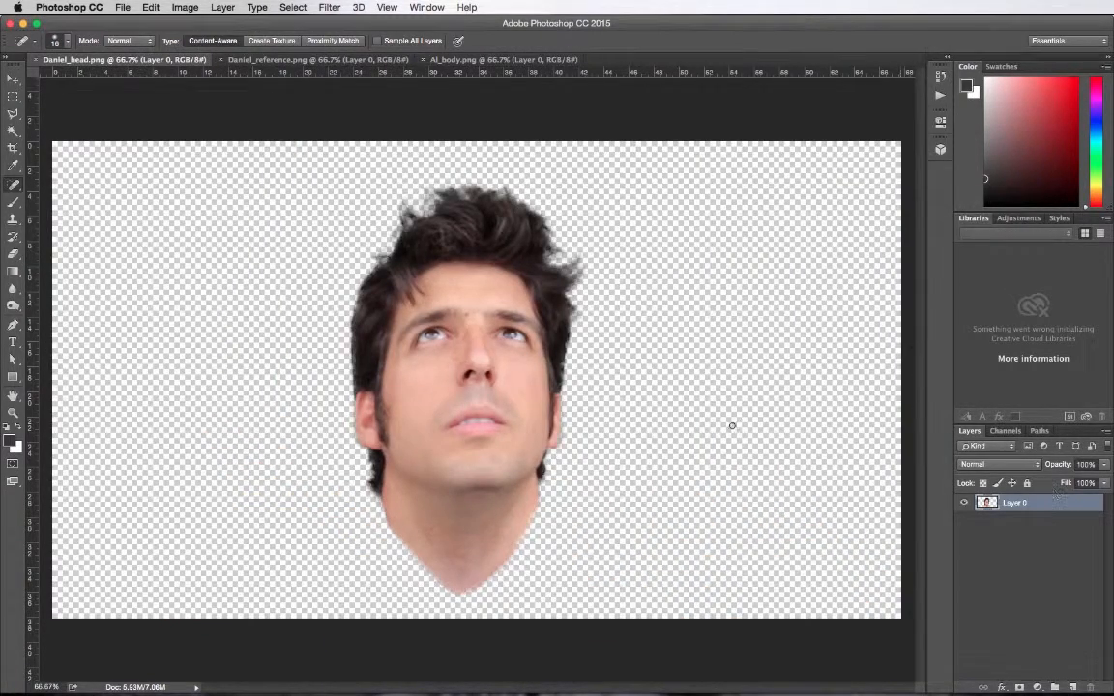
Activate the Move tool and rename the layer in Al_body.png as Body.
{"action": "left_click", "coordinate": [13, 78]}
{"action": "left_click", "coordinate": [454, 60]}
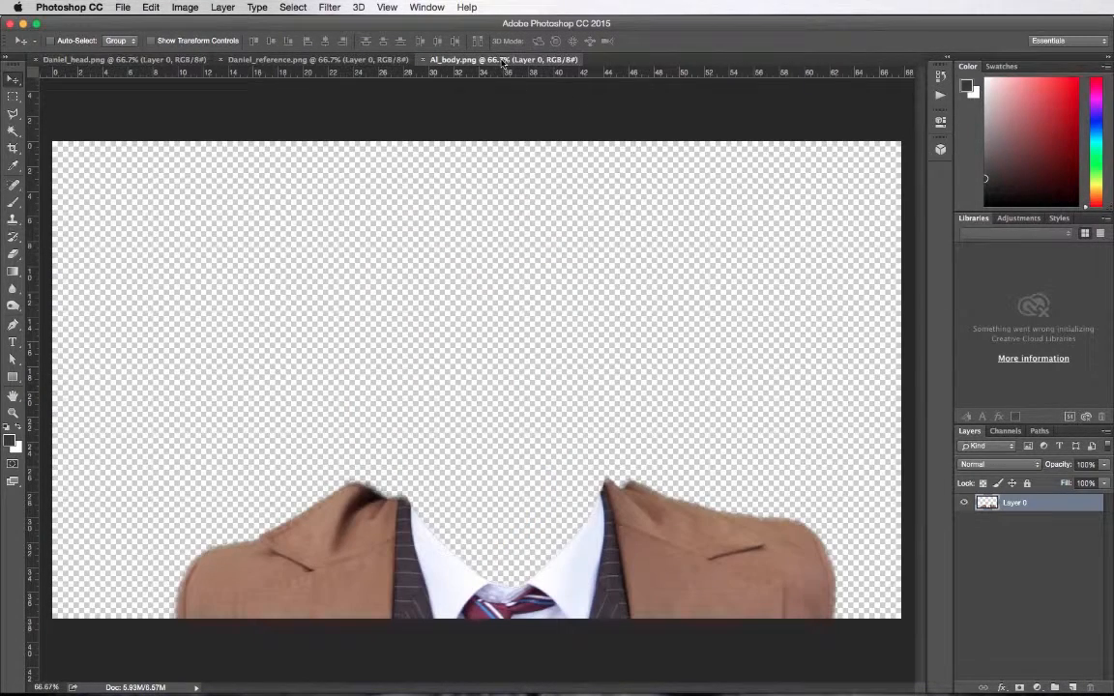
{"action": "double_click", "coordinate": [1015, 504]}
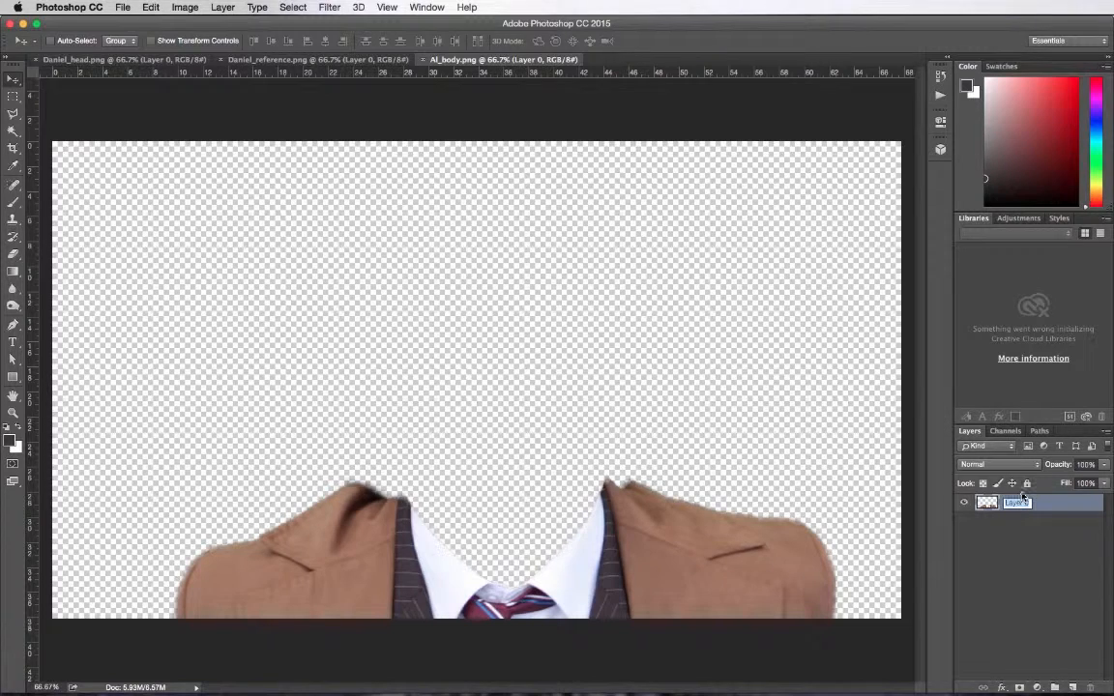
{"action": "type", "text": "Body"}
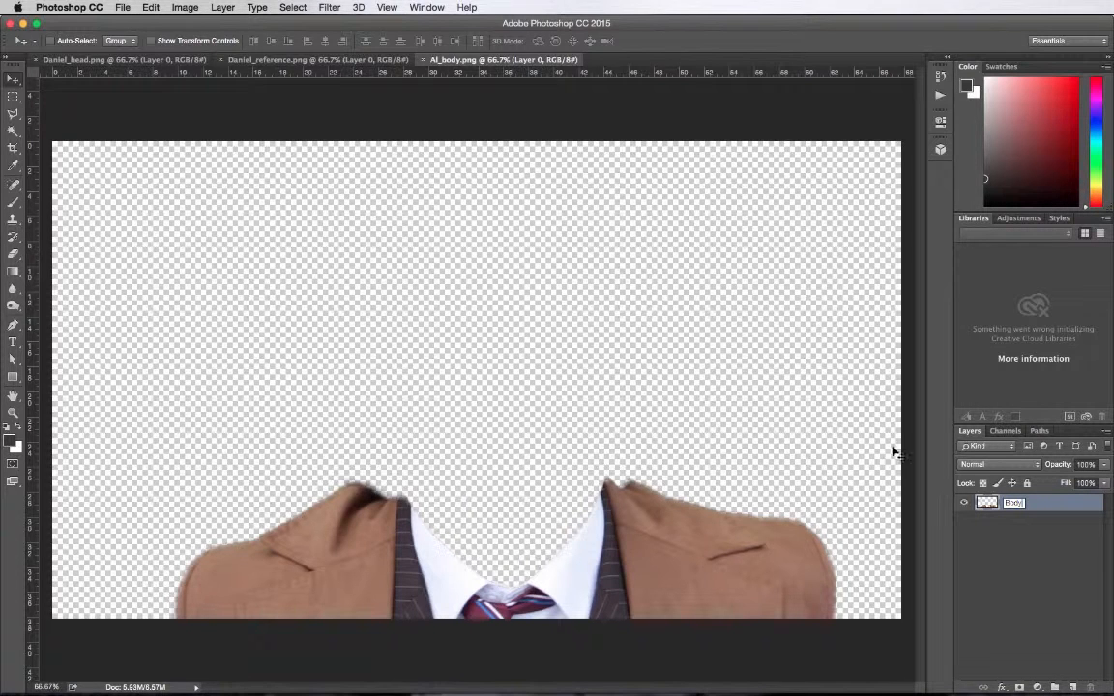
{"action": "key", "text": "Return"}
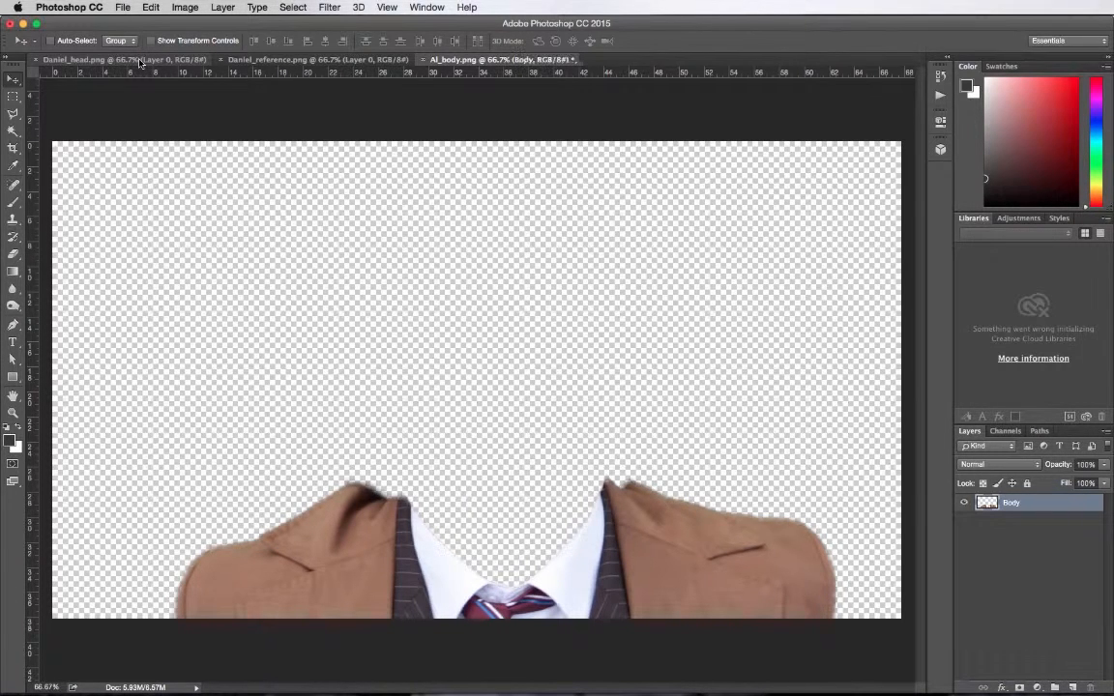
Rename the layer in Daniel_head.png as Head.
{"action": "left_click", "coordinate": [142, 60]}
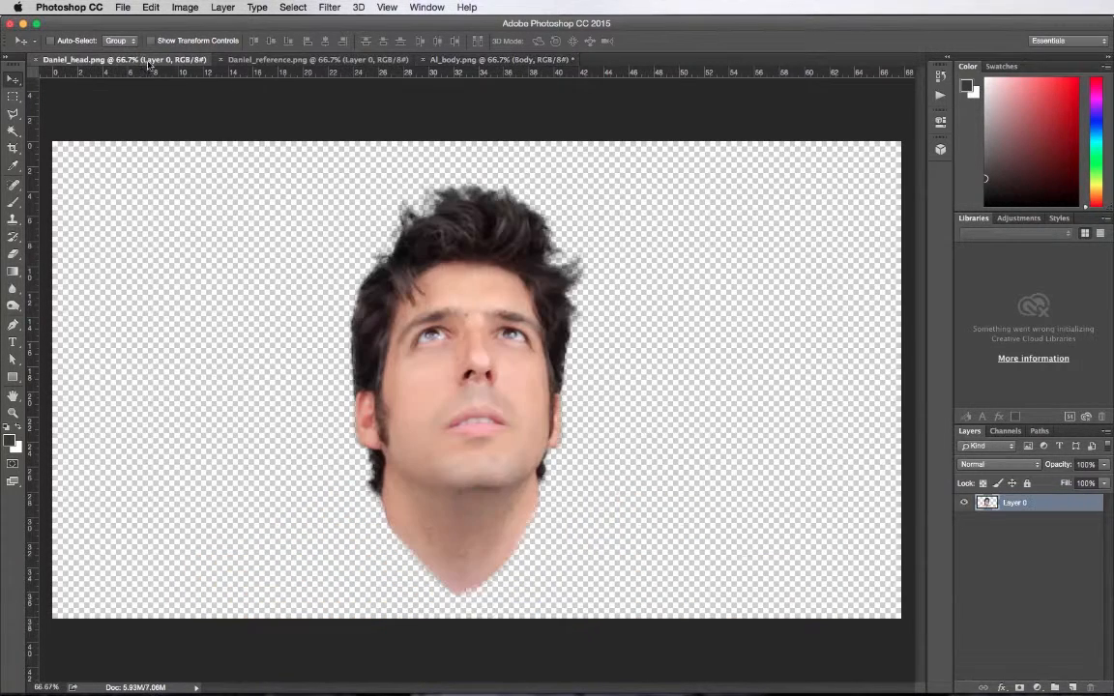
{"action": "double_click", "coordinate": [1015, 502]}
{"action": "type", "text": "Head"}
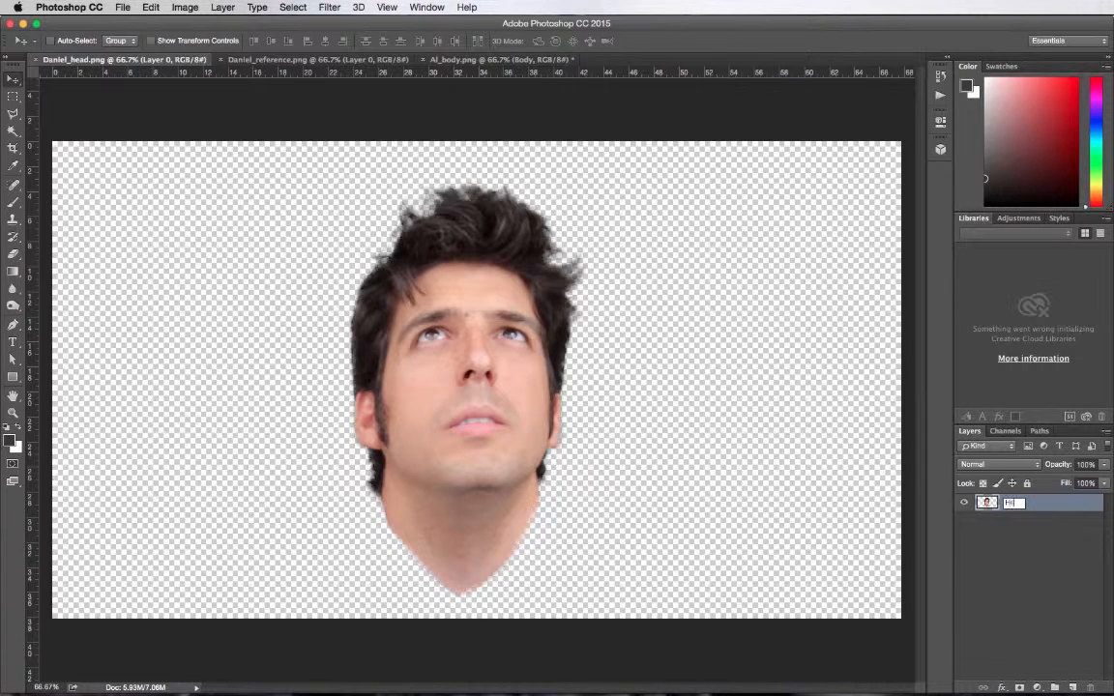
{"action": "key", "text": "Return"}
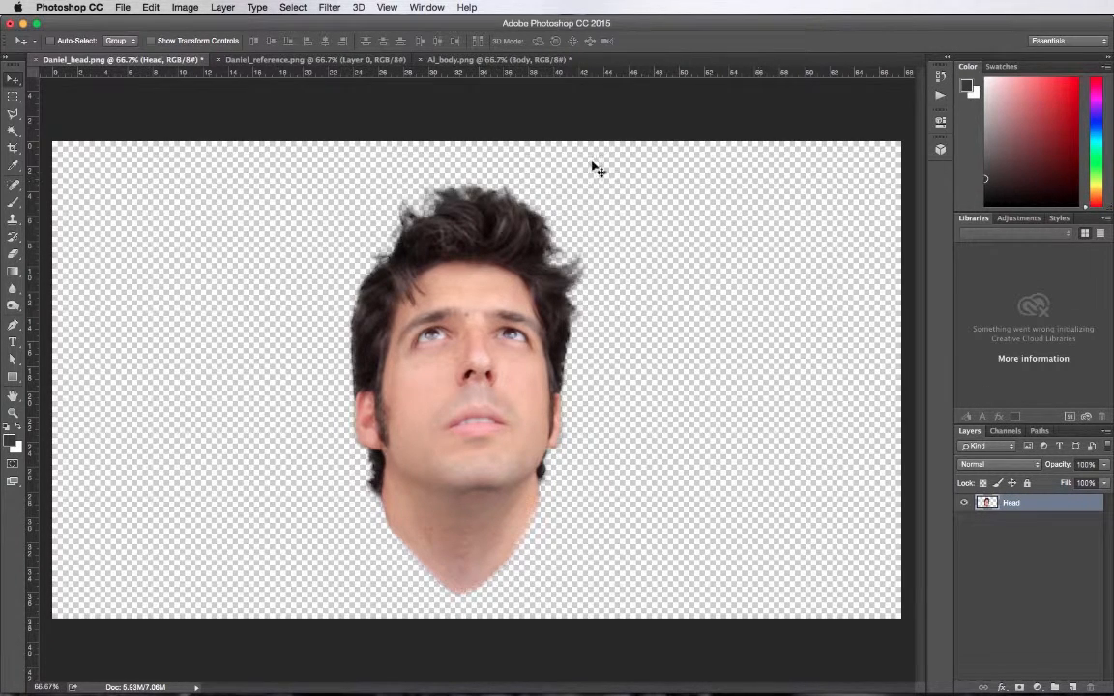
Rename the layer in Daniel_reference.png as Reference.
{"action": "left_click", "coordinate": [318, 60]}
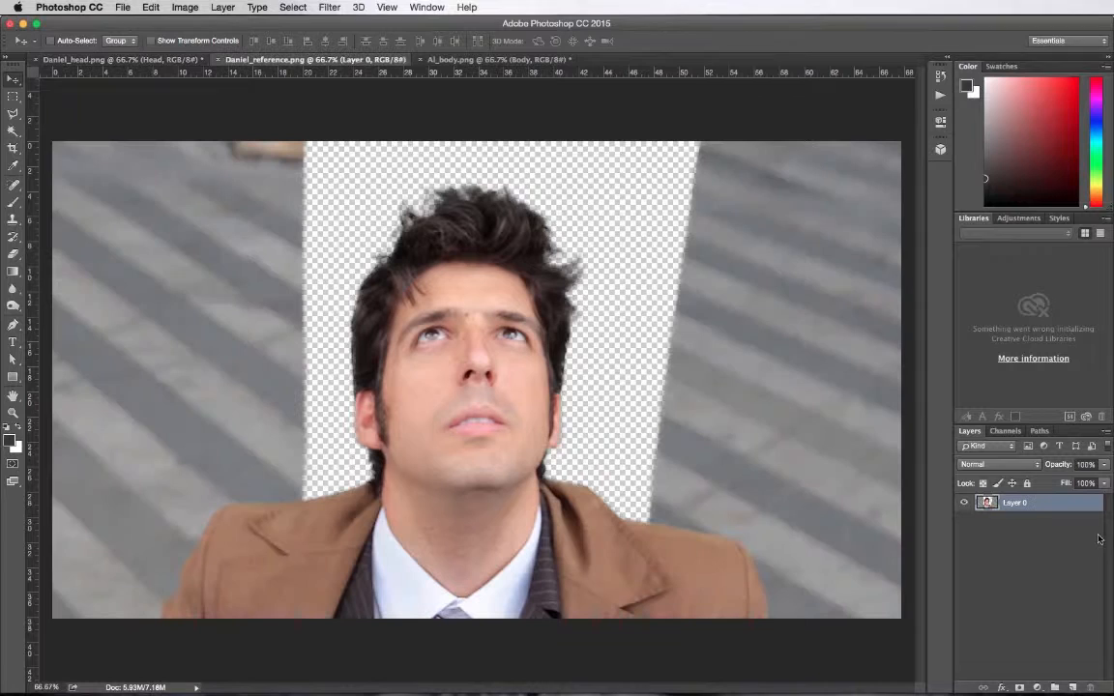
{"action": "double_click", "coordinate": [1022, 502]}
{"action": "type", "text": "Fu"}
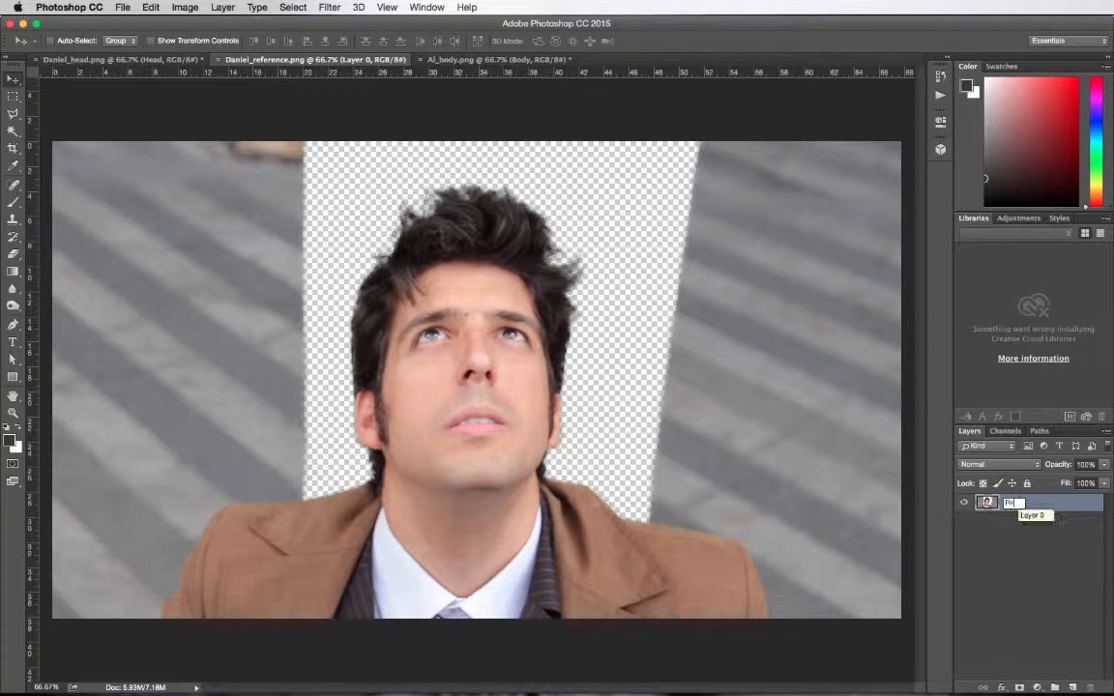
{"action": "type", "text": "ferenc"}
{"action": "type", "text": "e"}
{"action": "key", "text": "Return"}
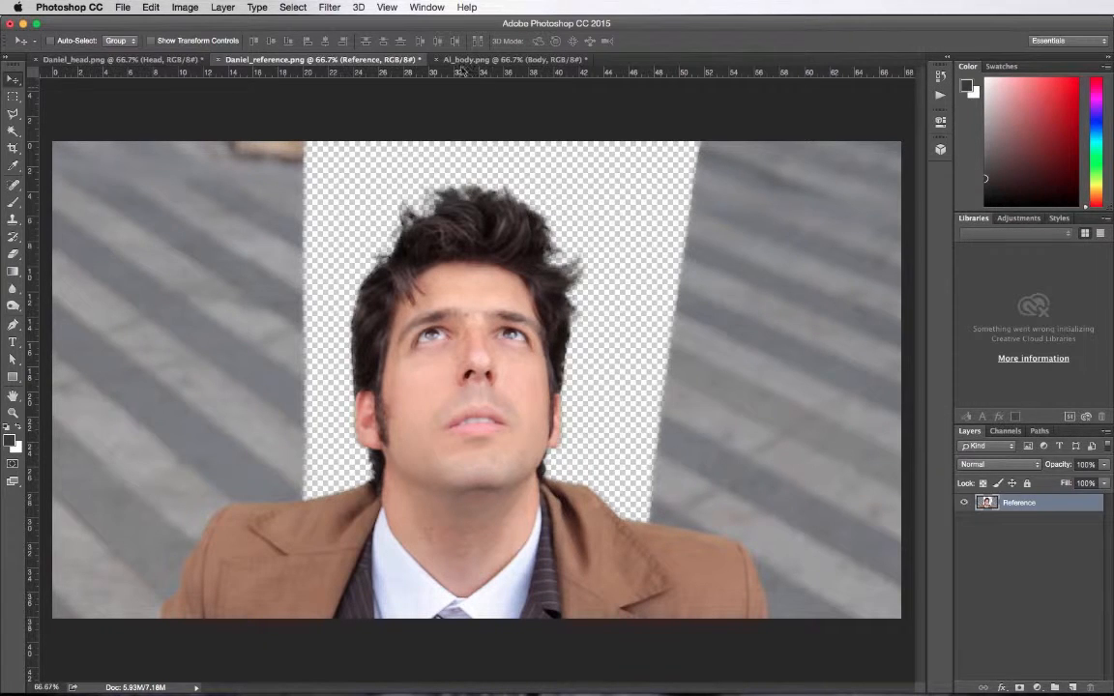
Copy the Head layer into Al_body.png beneath the Body layer and position its neck inside the shirt collar.
{"action": "left_click", "coordinate": [485, 59]}
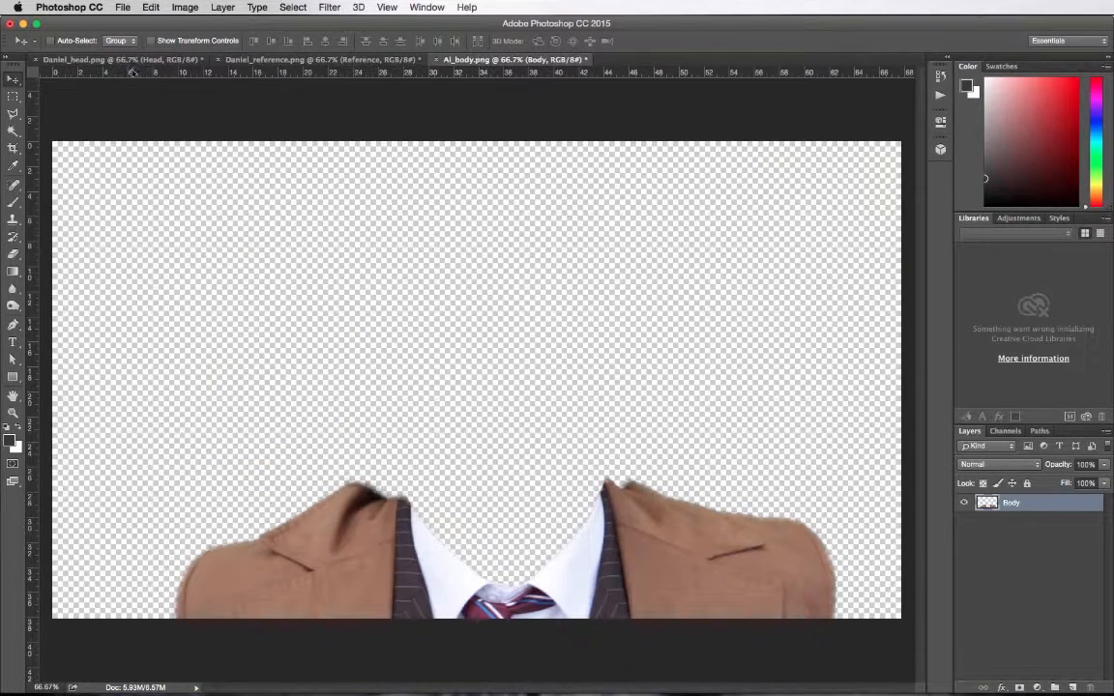
{"action": "left_click", "coordinate": [116, 59]}
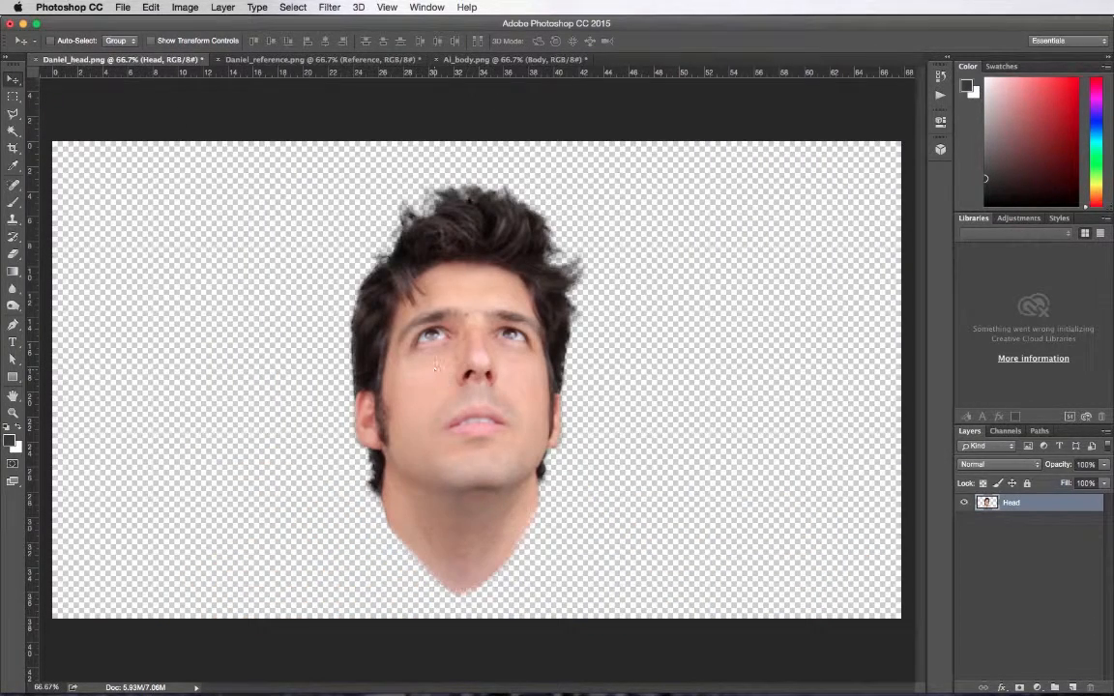
{"action": "left_click_drag", "start_coordinate": [435, 366], "coordinate": [493, 61]}
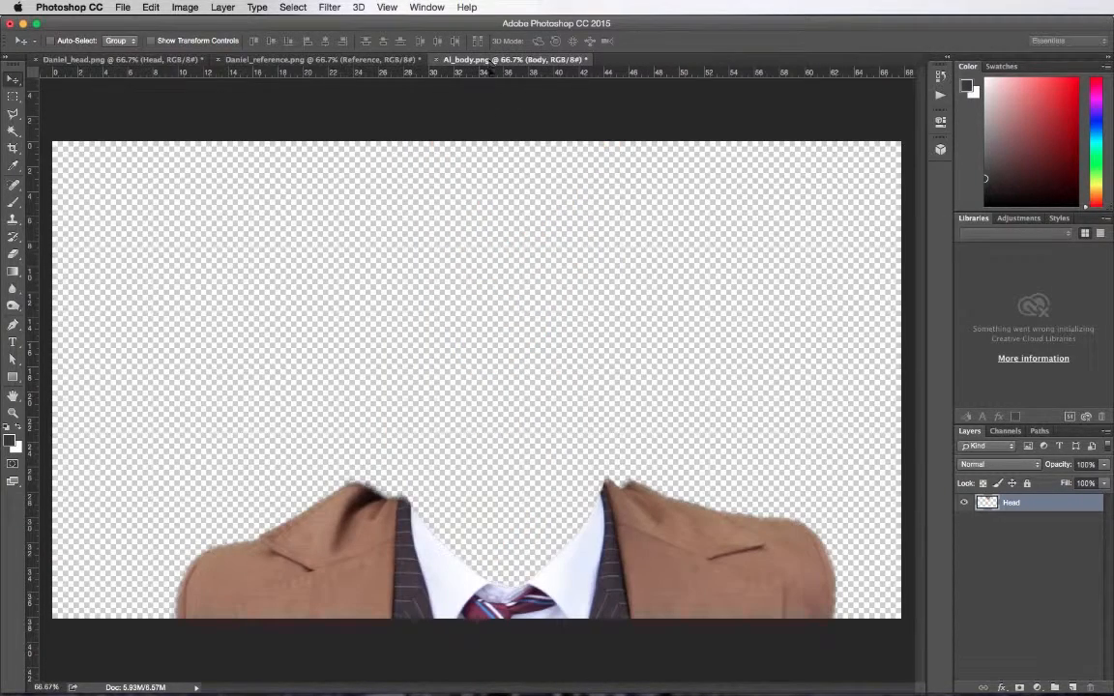
{"action": "left_click_drag", "start_coordinate": [466, 323], "coordinate": [460, 262]}
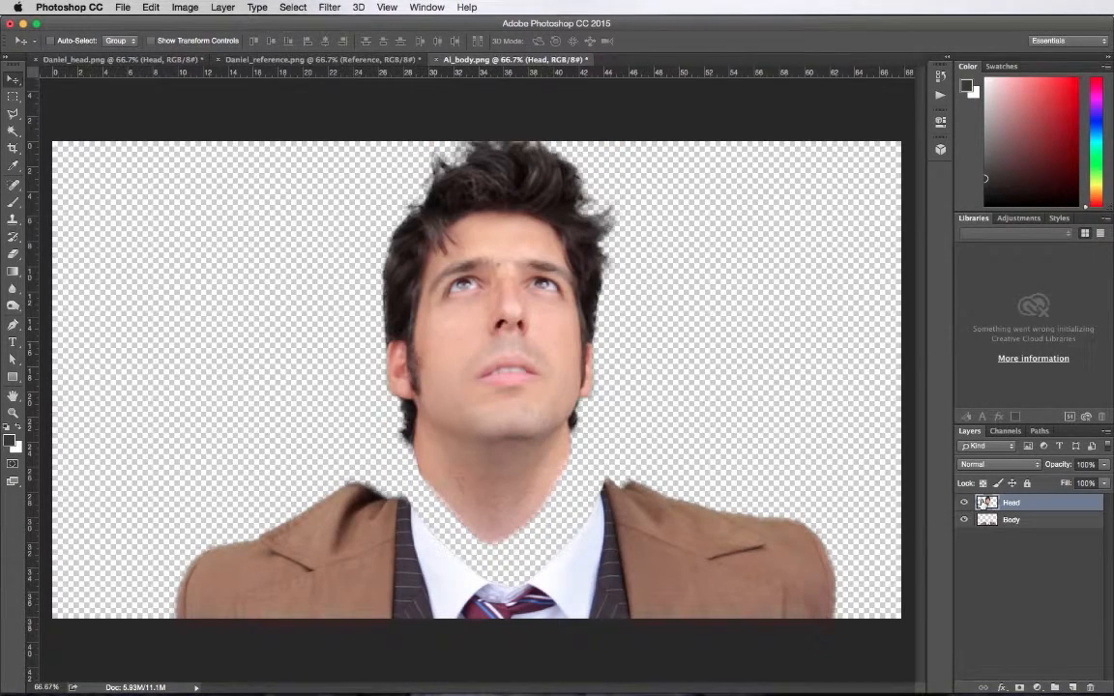
{"action": "left_click_drag", "start_coordinate": [994, 553], "coordinate": [995, 554]}
{"action": "left_click_drag", "start_coordinate": [523, 325], "coordinate": [527, 366]}
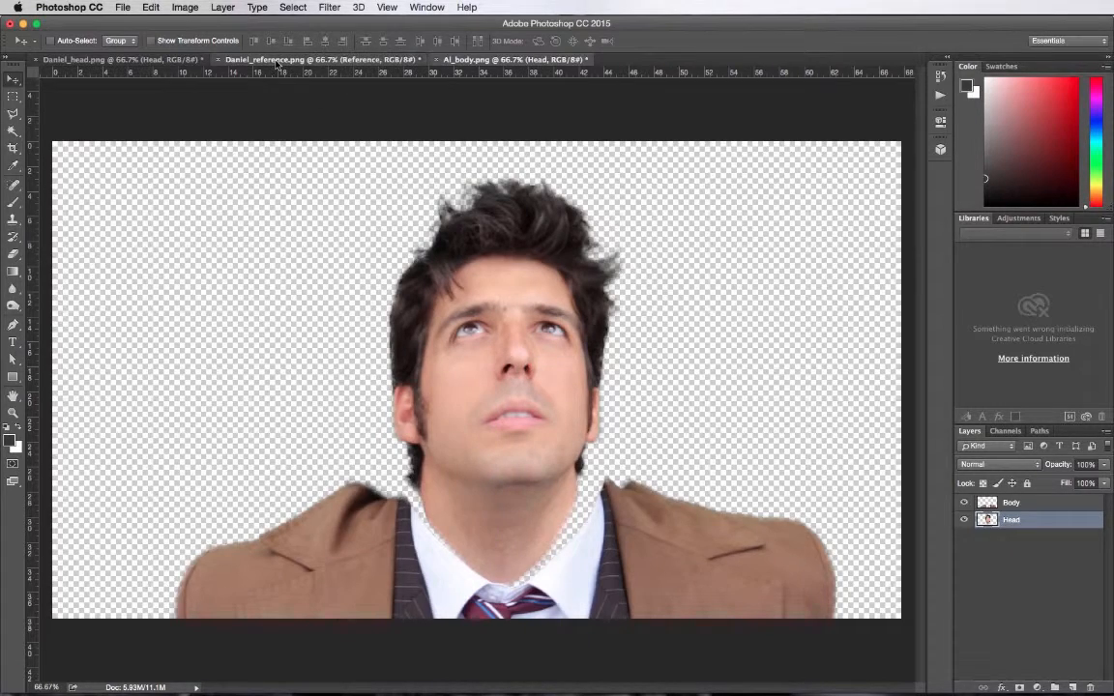
Copy the Reference layer into Al_body.png between Body and Head, and align it with the canvas with the Body layer hidden.
{"action": "left_click", "coordinate": [280, 60]}
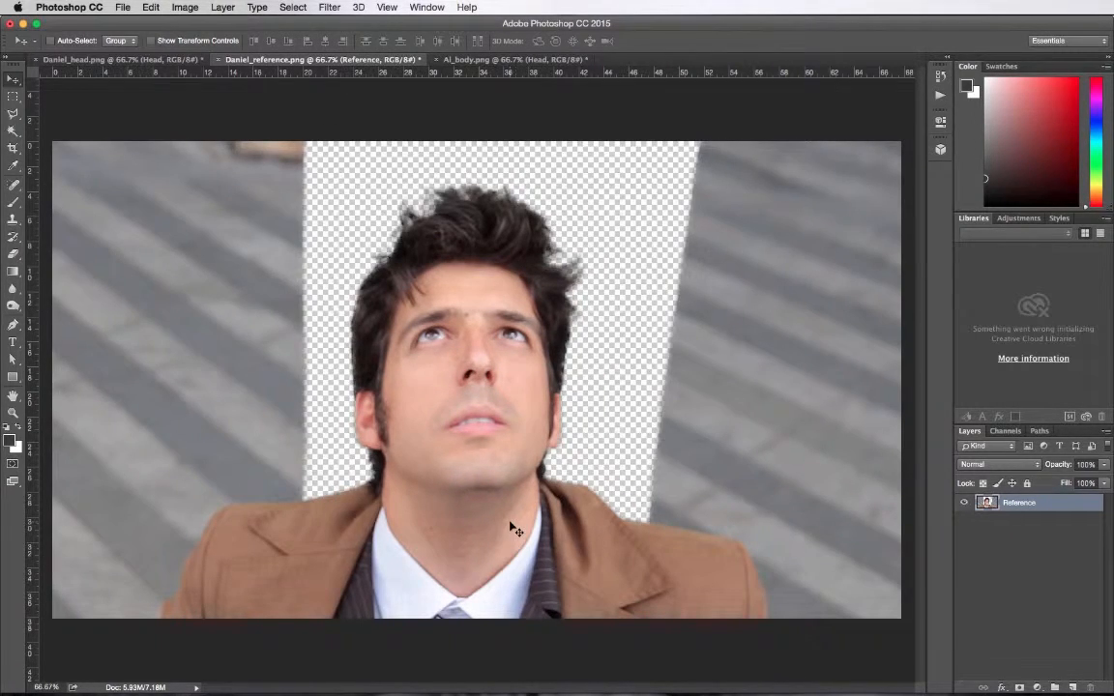
{"action": "left_click_drag", "start_coordinate": [512, 522], "coordinate": [494, 362]}
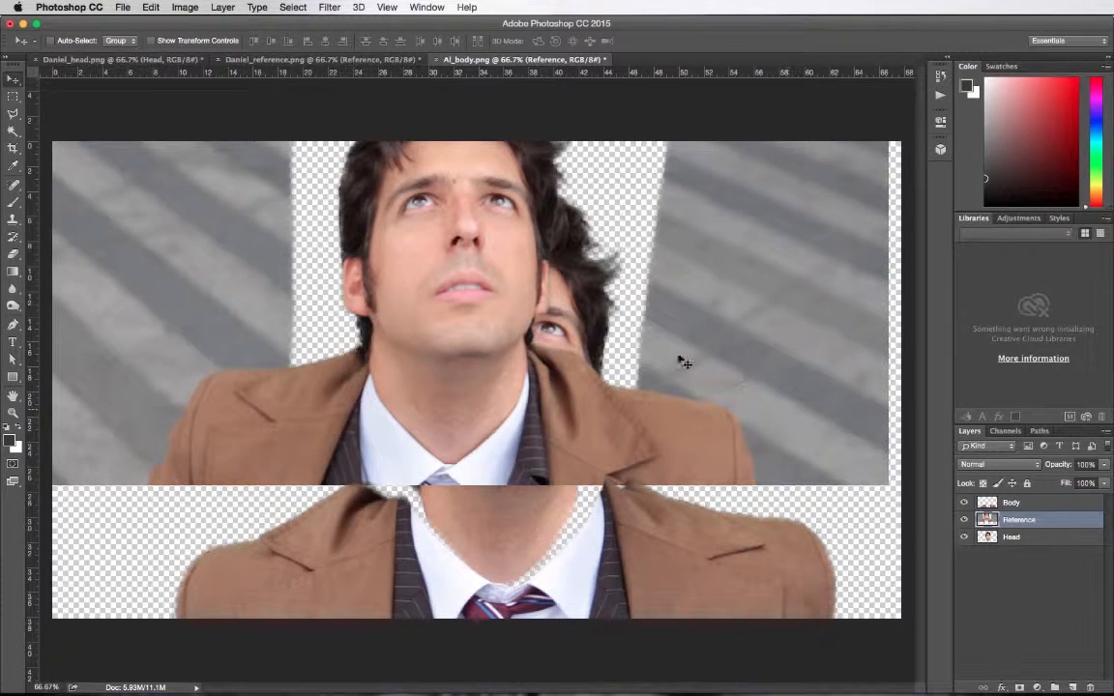
{"action": "left_click", "coordinate": [962, 503]}
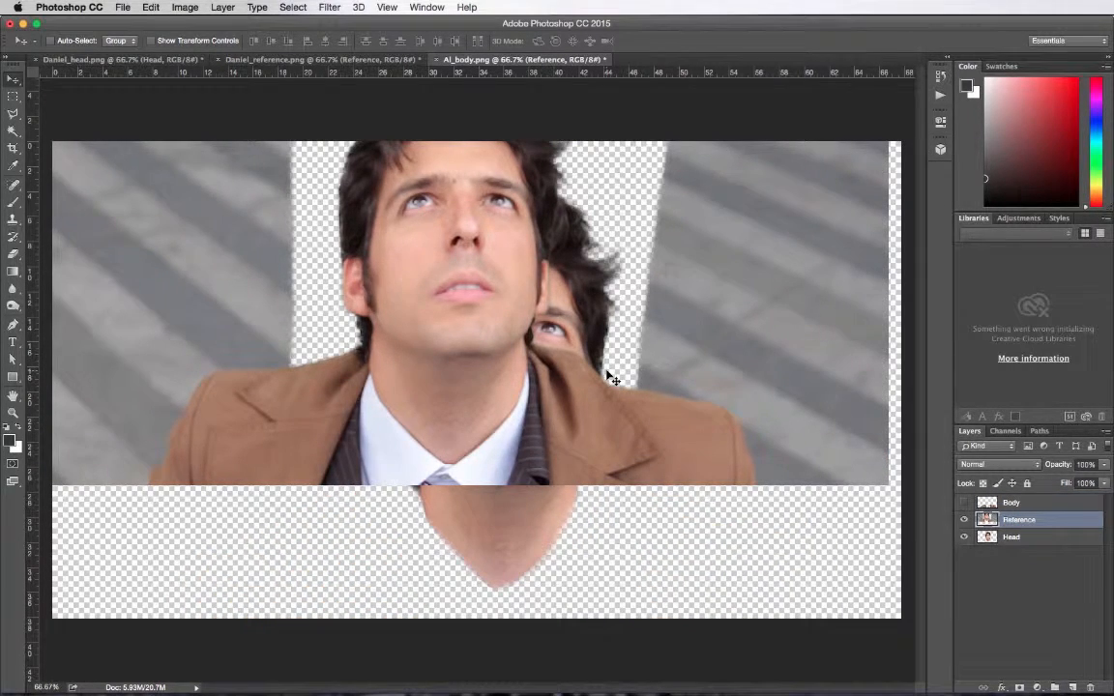
{"action": "left_click_drag", "start_coordinate": [605, 373], "coordinate": [621, 509]}
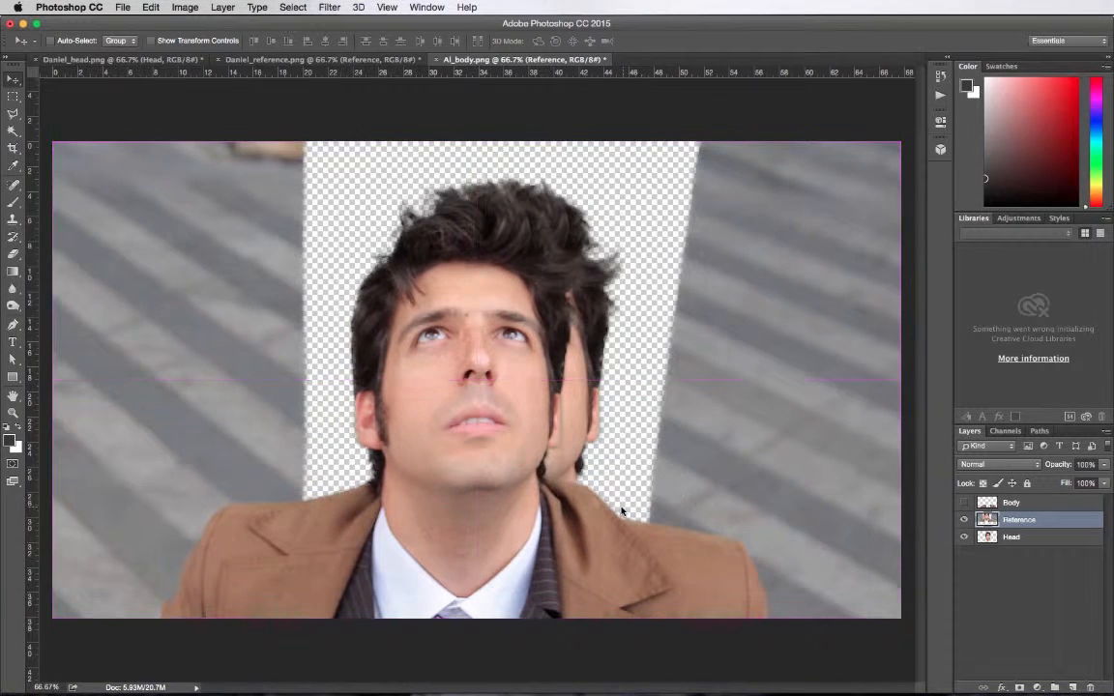
Hide the Head layer, show the Body layer, and arrange the stack with Reference directly beneath Body and above Head.
{"action": "left_click_drag", "start_coordinate": [988, 519], "coordinate": [995, 570]}
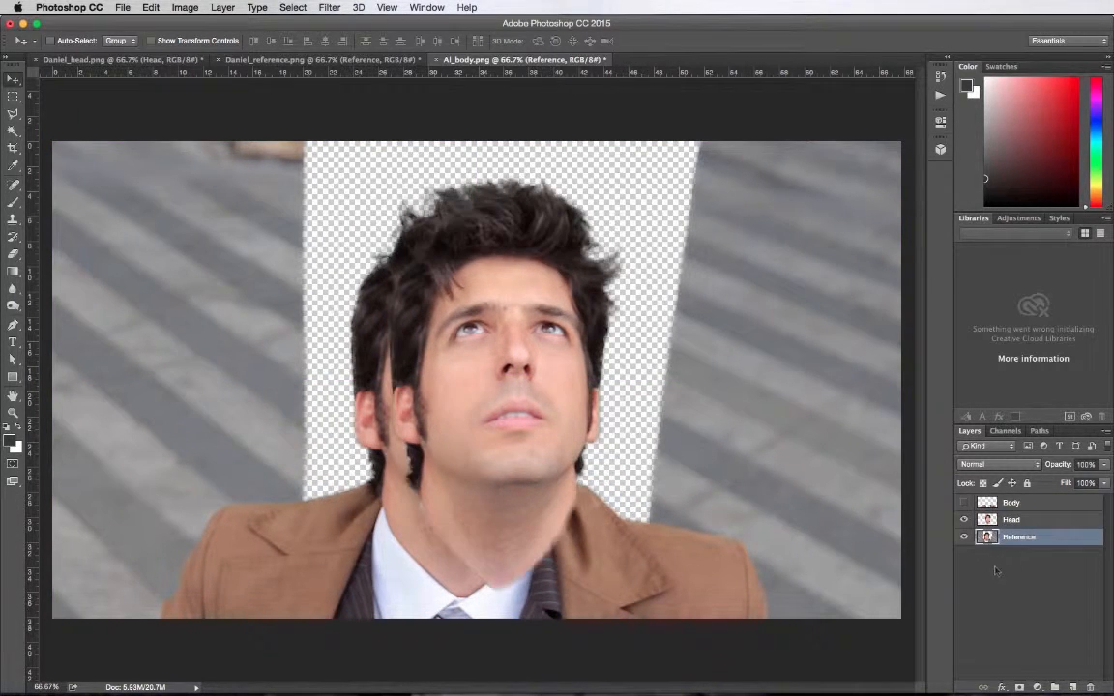
{"action": "left_click", "coordinate": [964, 519]}
{"action": "left_click", "coordinate": [963, 501]}
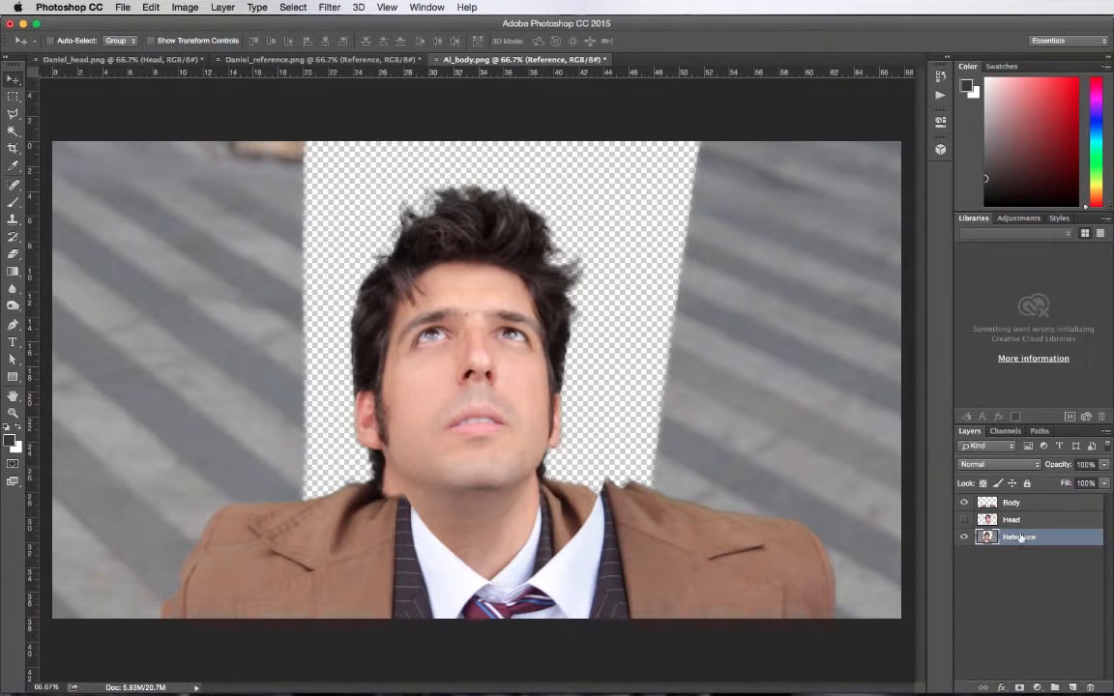
{"action": "left_click_drag", "start_coordinate": [1019, 538], "coordinate": [1014, 495]}
{"action": "left_click", "coordinate": [1103, 466]}
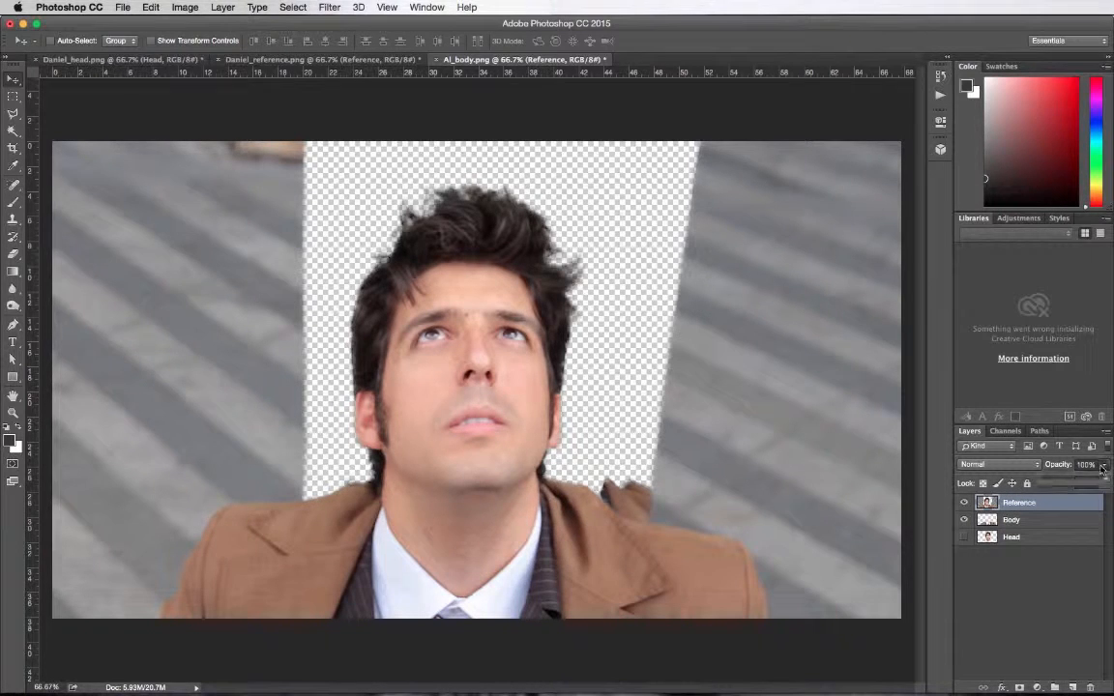
{"action": "left_click", "coordinate": [1019, 507]}
{"action": "left_click_drag", "start_coordinate": [1018, 506], "coordinate": [1017, 522]}
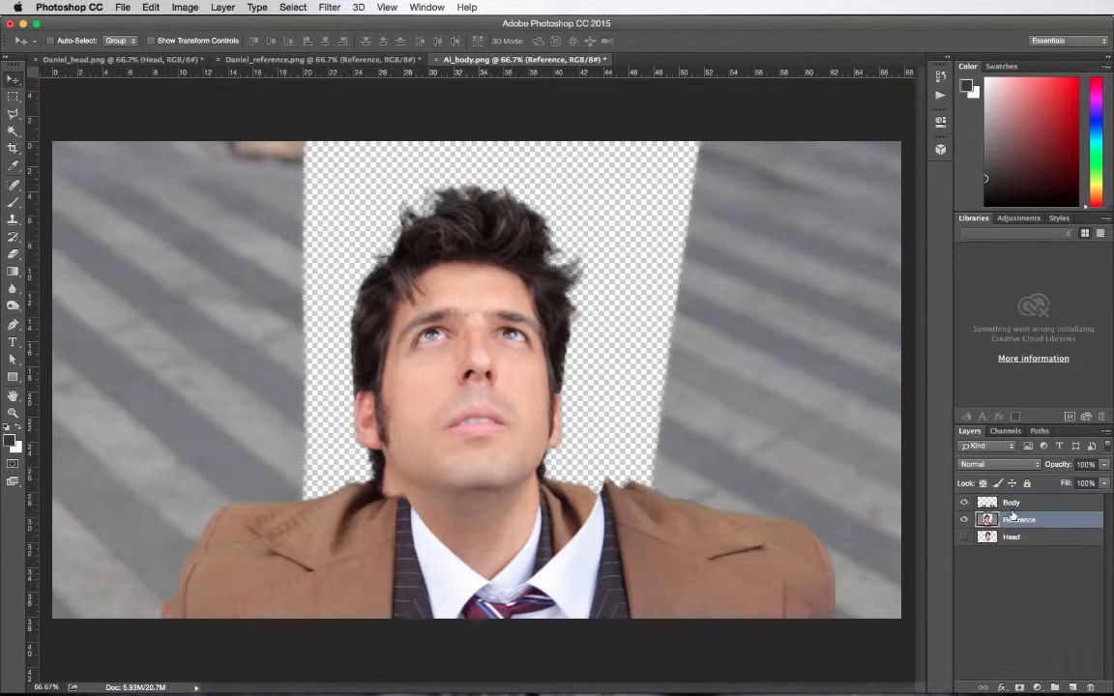
Set the Body layer's opacity to 50%.
{"action": "left_click", "coordinate": [1011, 502]}
{"action": "left_click", "coordinate": [1102, 465]}
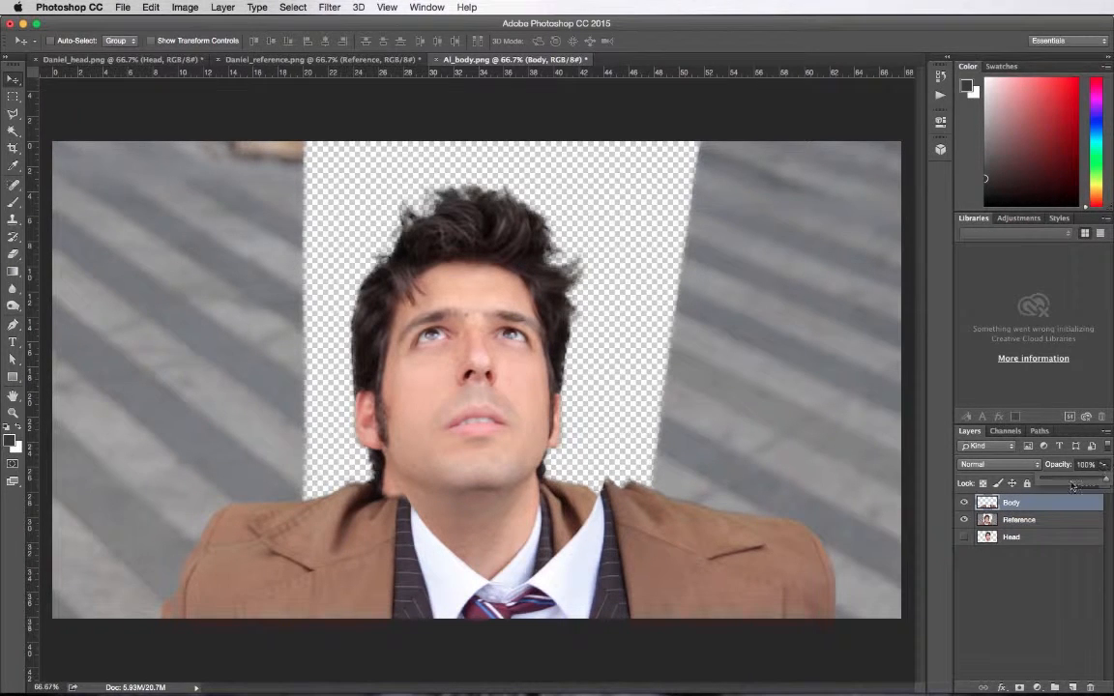
{"action": "left_click_drag", "start_coordinate": [1073, 482], "coordinate": [1072, 482]}
{"action": "left_click", "coordinate": [1020, 509]}
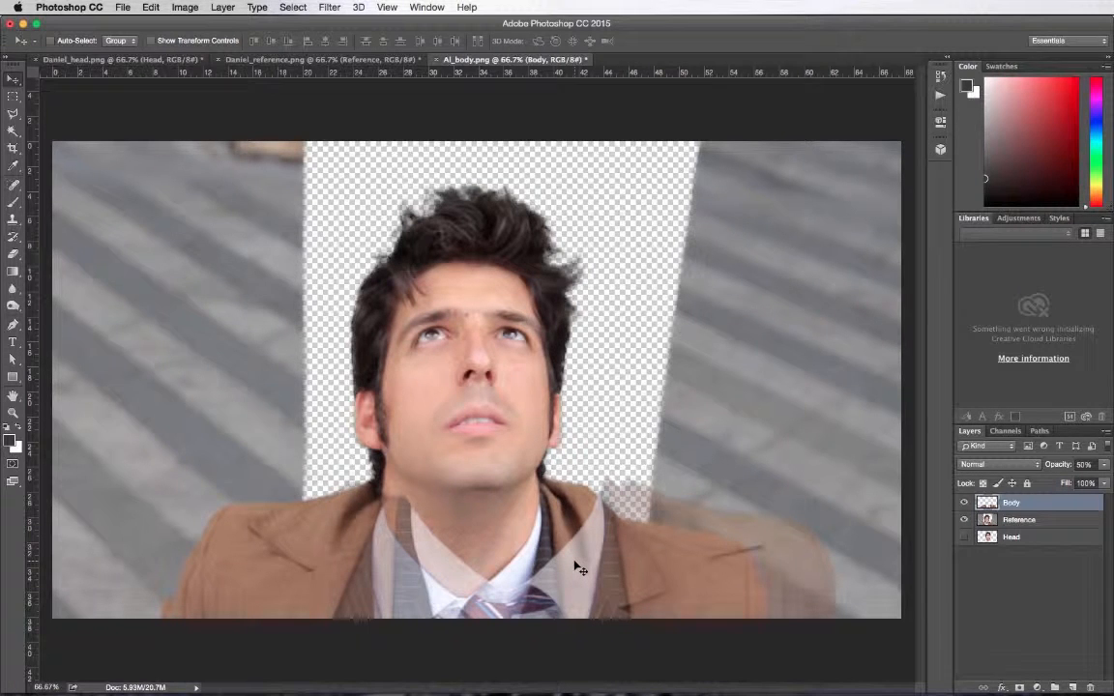
Shift the Body layer left so its shirt collar roughly overlaps the collar in the Reference layer.
{"action": "key", "text": "shift+Left"}
{"action": "key", "text": "shift+Left"}
{"action": "key", "text": "shift+Left"}
{"action": "key", "text": "shift+Left"}
{"action": "key", "text": "shift+Left"}
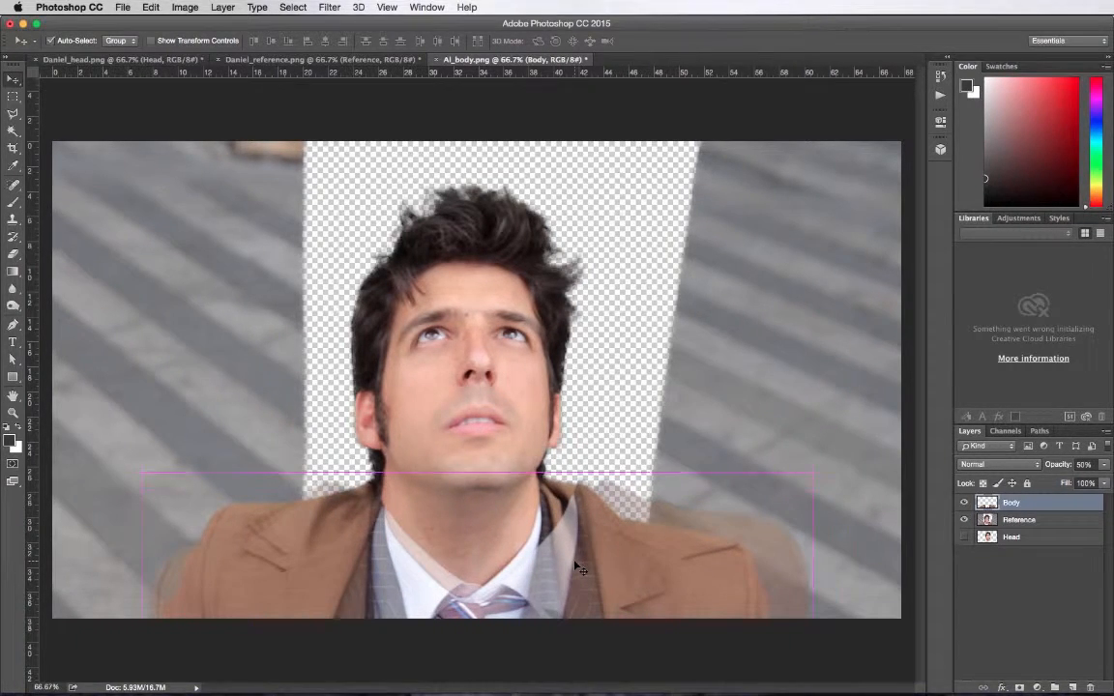
Scale the Body layer to about 88% with Free Transform and shift it left to match the reference's shoulders and collar.
{"action": "key", "text": "super+t"}
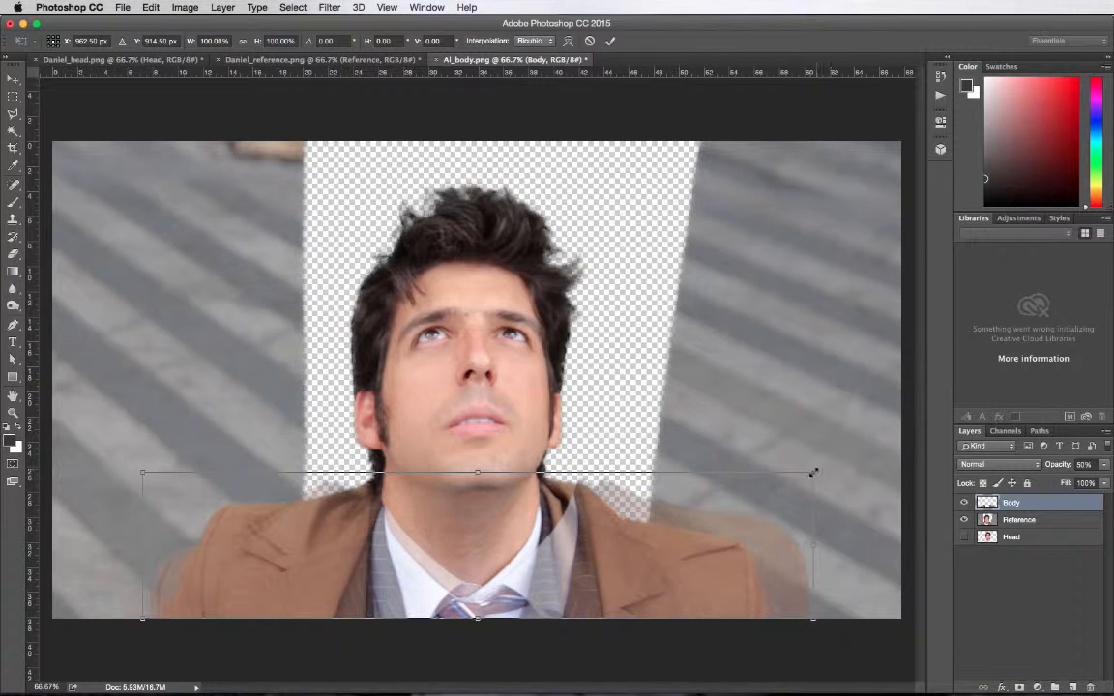
{"action": "left_click_drag", "start_coordinate": [810, 473], "coordinate": [770, 499]}
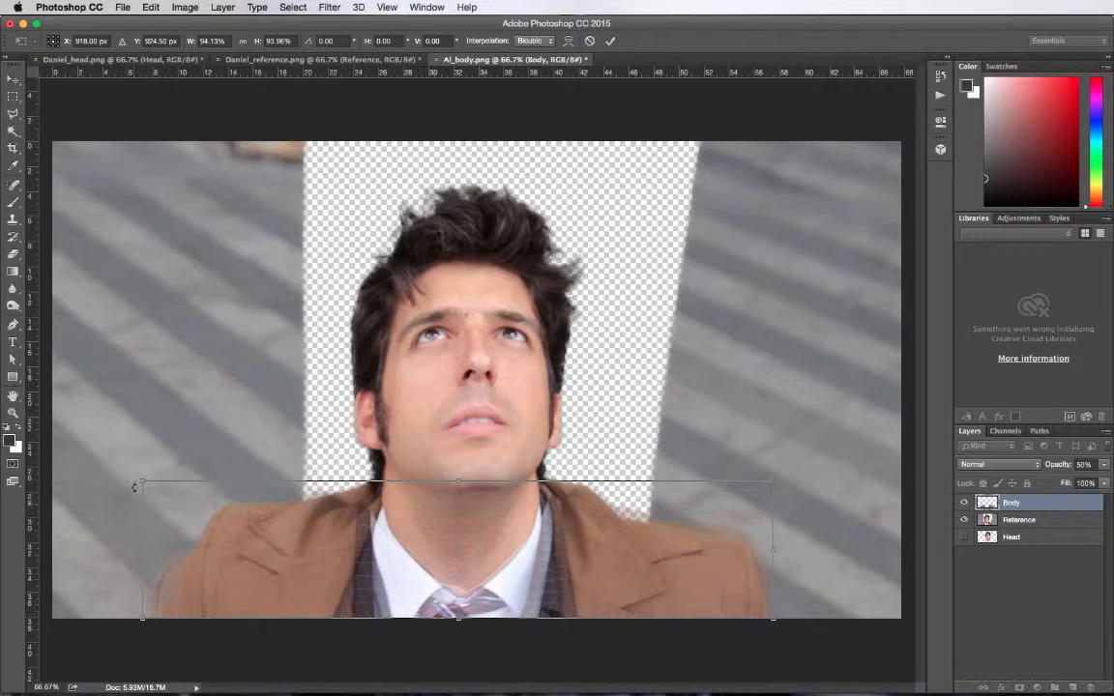
{"action": "left_click_drag", "start_coordinate": [138, 480], "coordinate": [163, 496]}
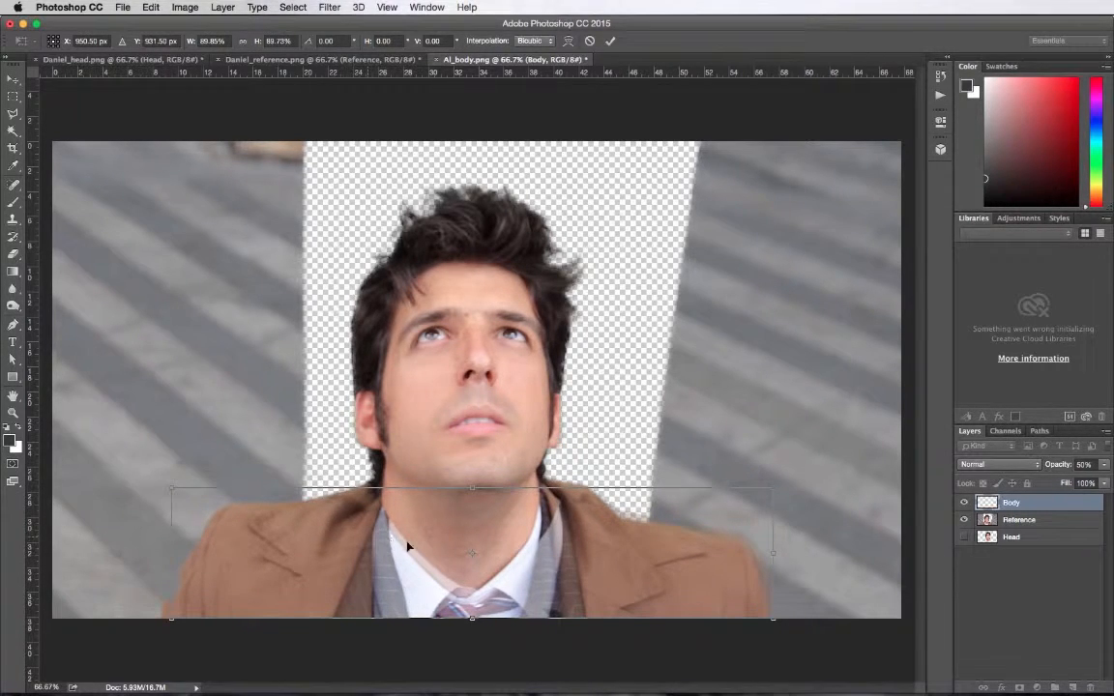
{"action": "key", "text": "shift+Left"}
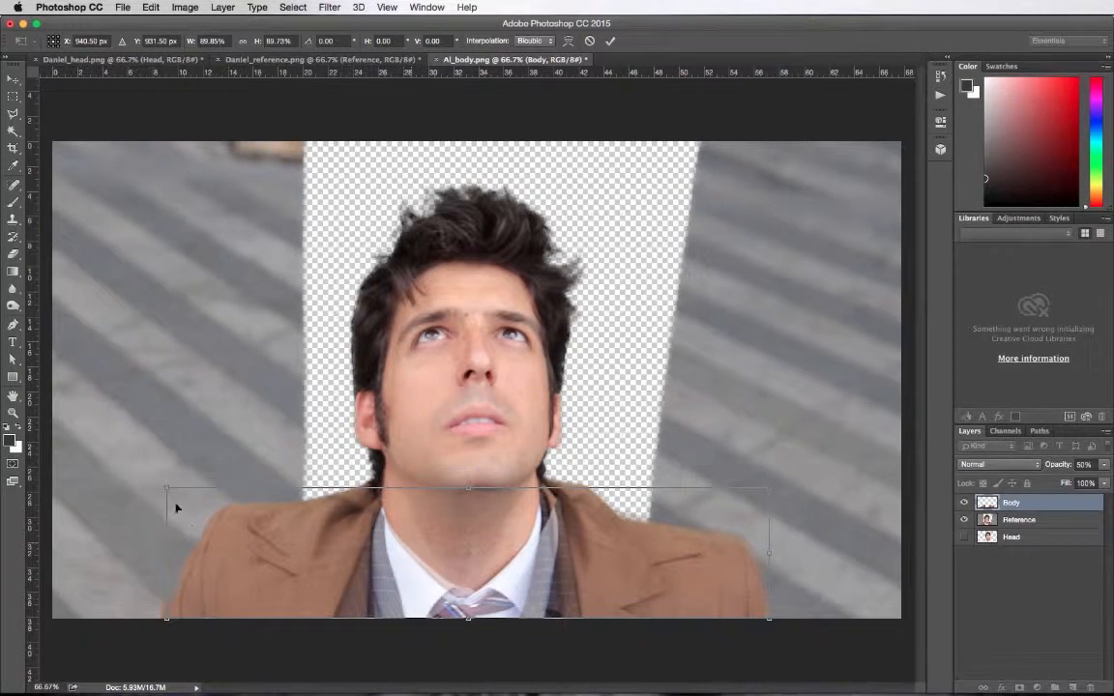
{"action": "left_click_drag", "start_coordinate": [166, 491], "coordinate": [180, 493]}
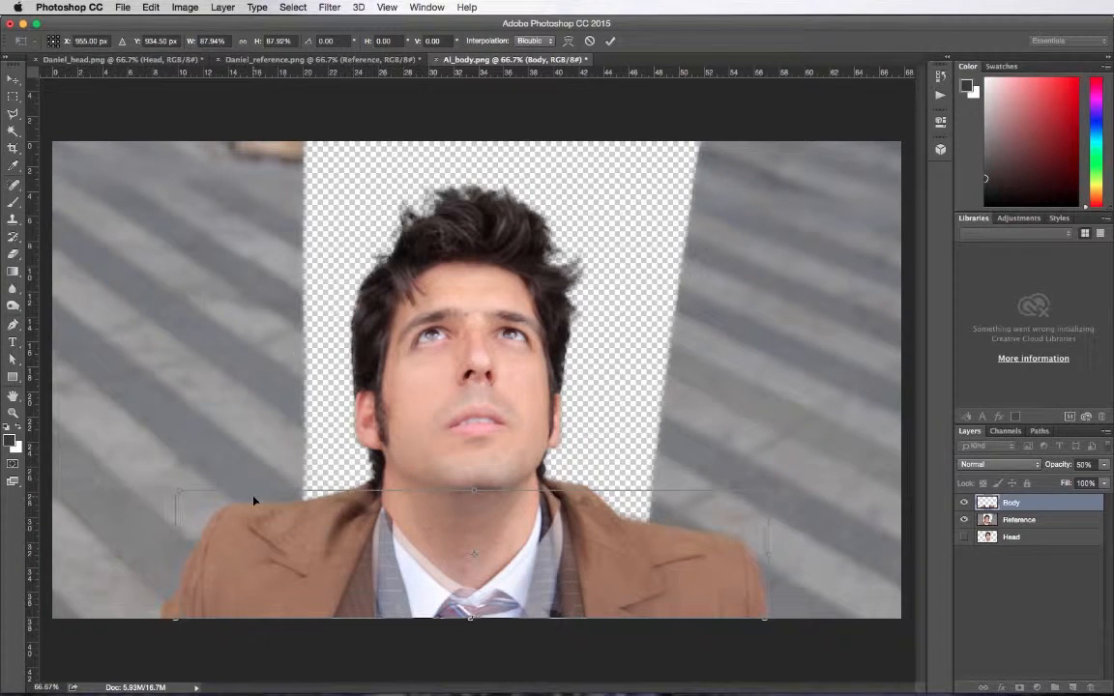
{"action": "key", "text": "shift+Left"}
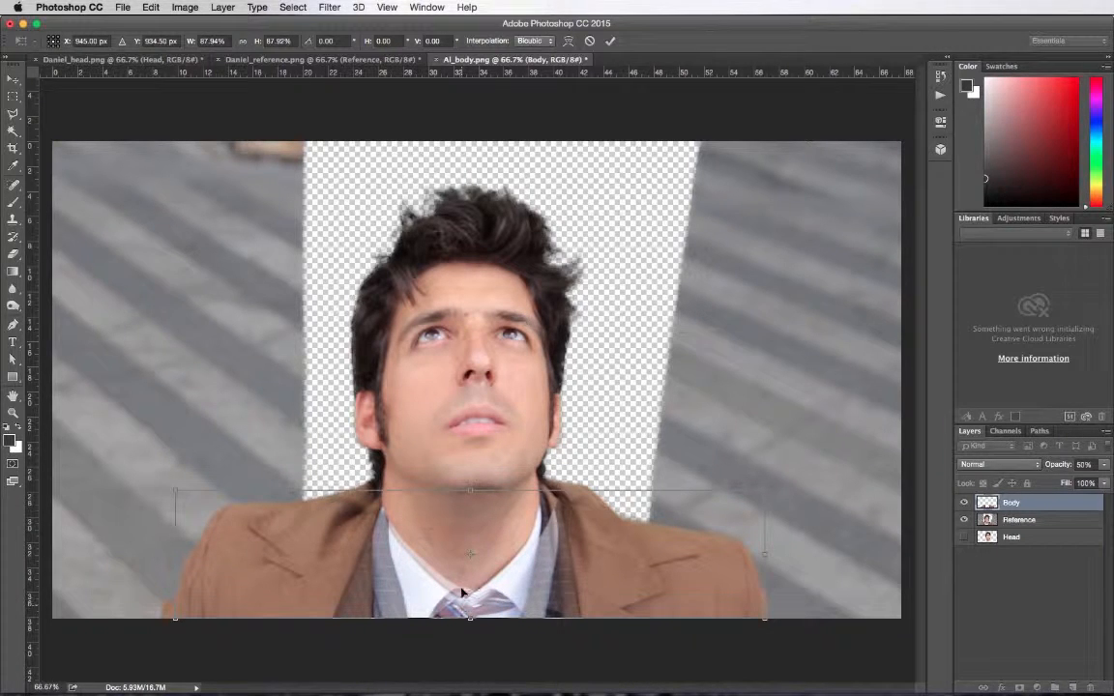
{"action": "key", "text": "shift+Left"}
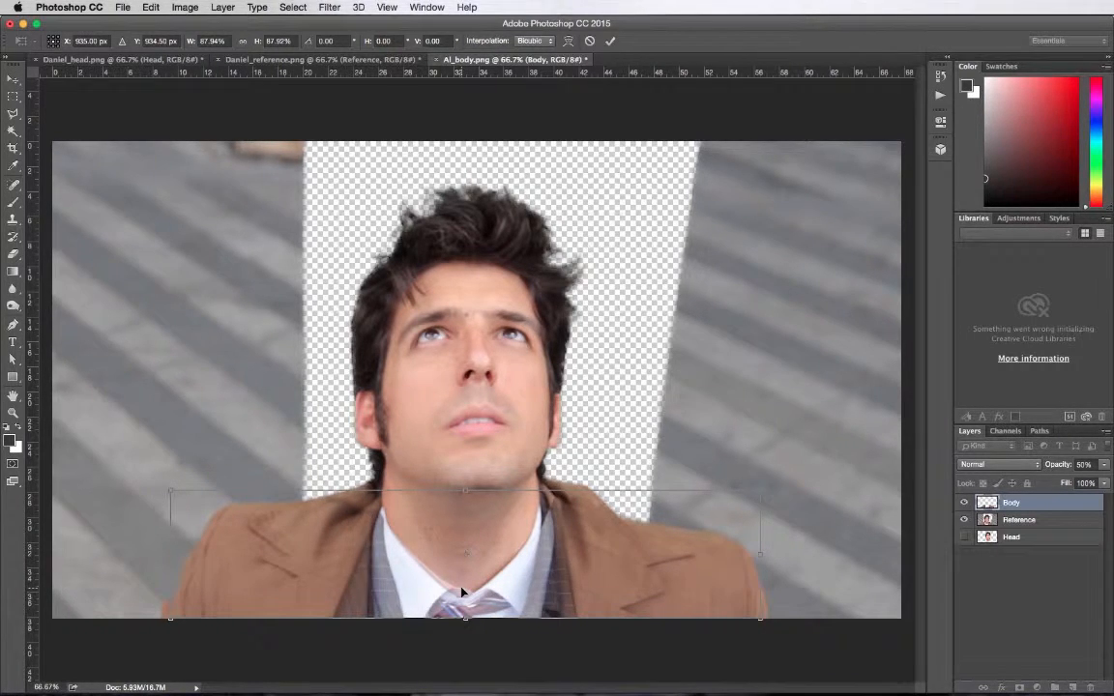
{"action": "key", "text": "shift+Left"}
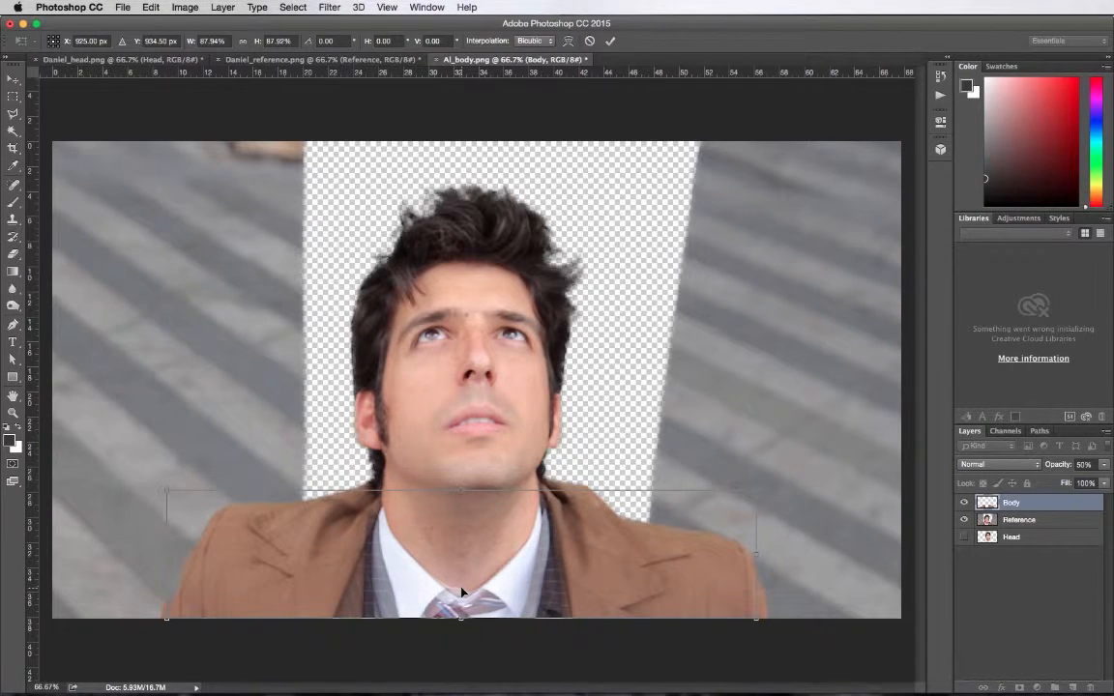
{"action": "key", "text": "shift+Left"}
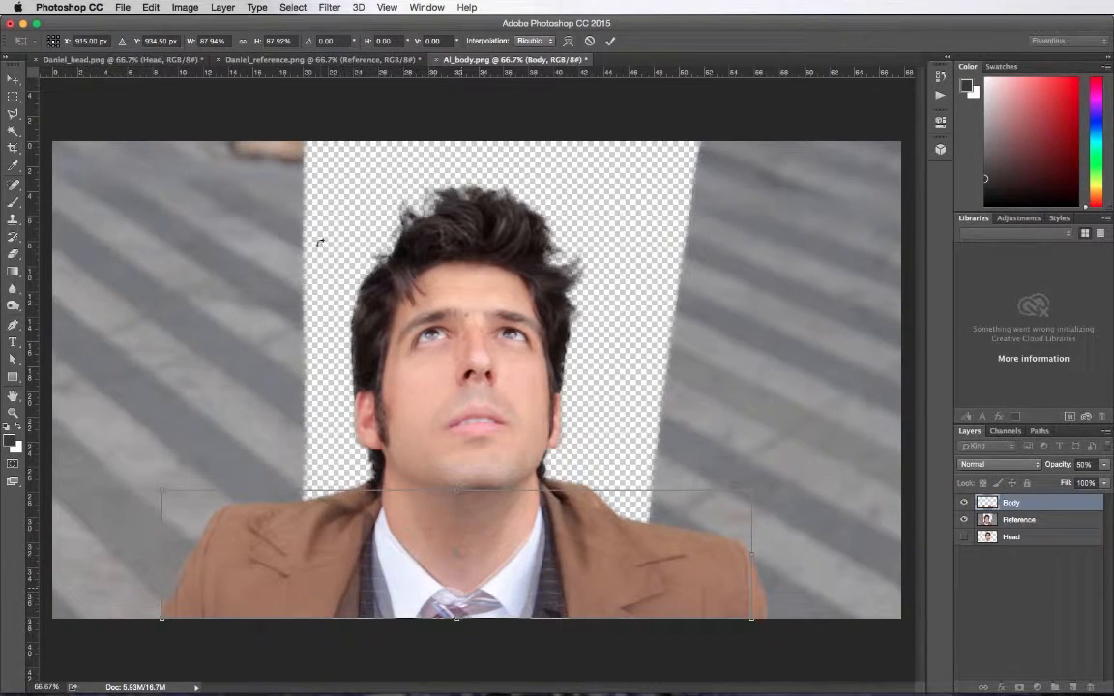
{"action": "left_click", "coordinate": [12, 76]}
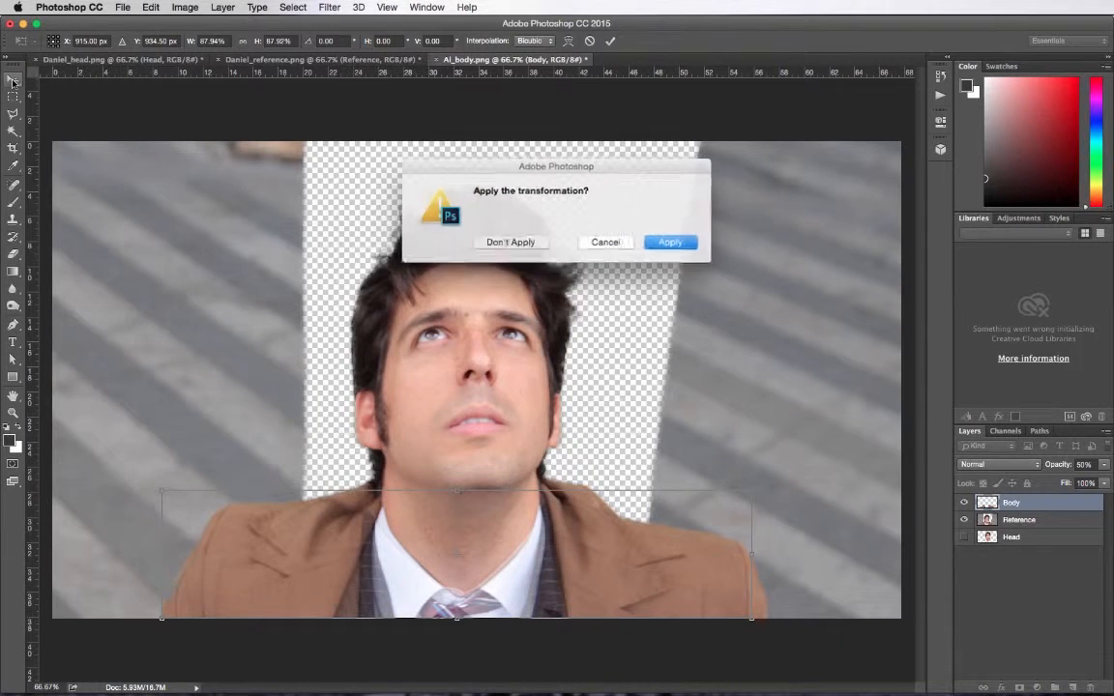
{"action": "left_click", "coordinate": [685, 246]}
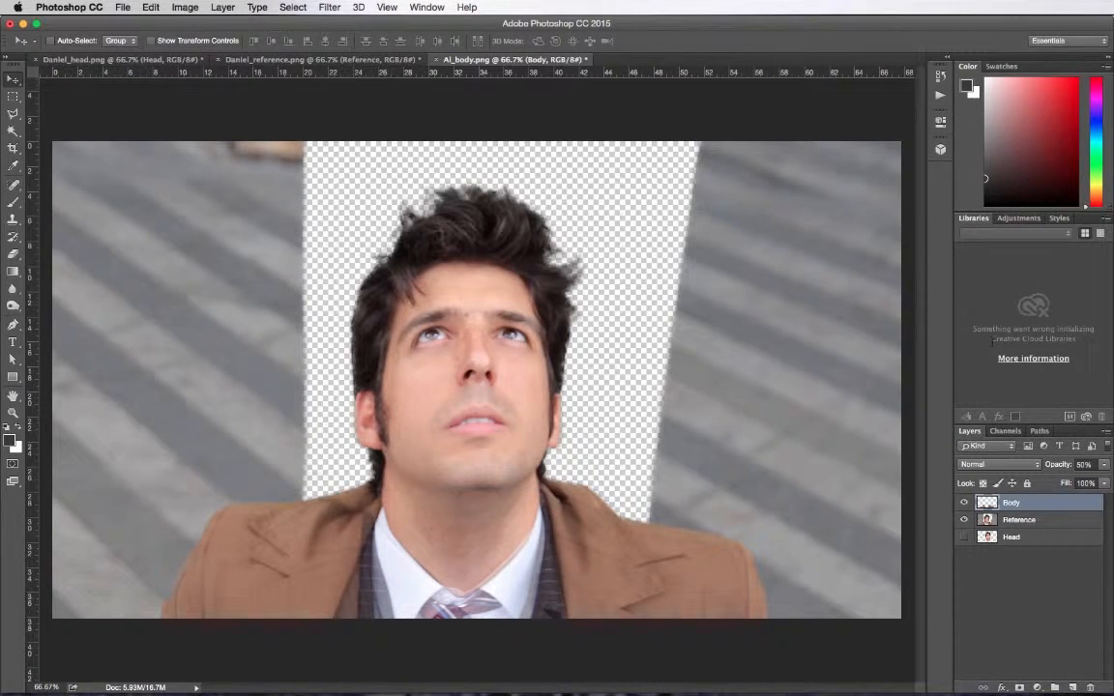
Restore the Body layer to 100% opacity and show Head in place of Reference, with Reference hidden and lowest in the stack.
{"action": "left_click", "coordinate": [1105, 468]}
{"action": "left_click_drag", "start_coordinate": [1074, 480], "coordinate": [1110, 483]}
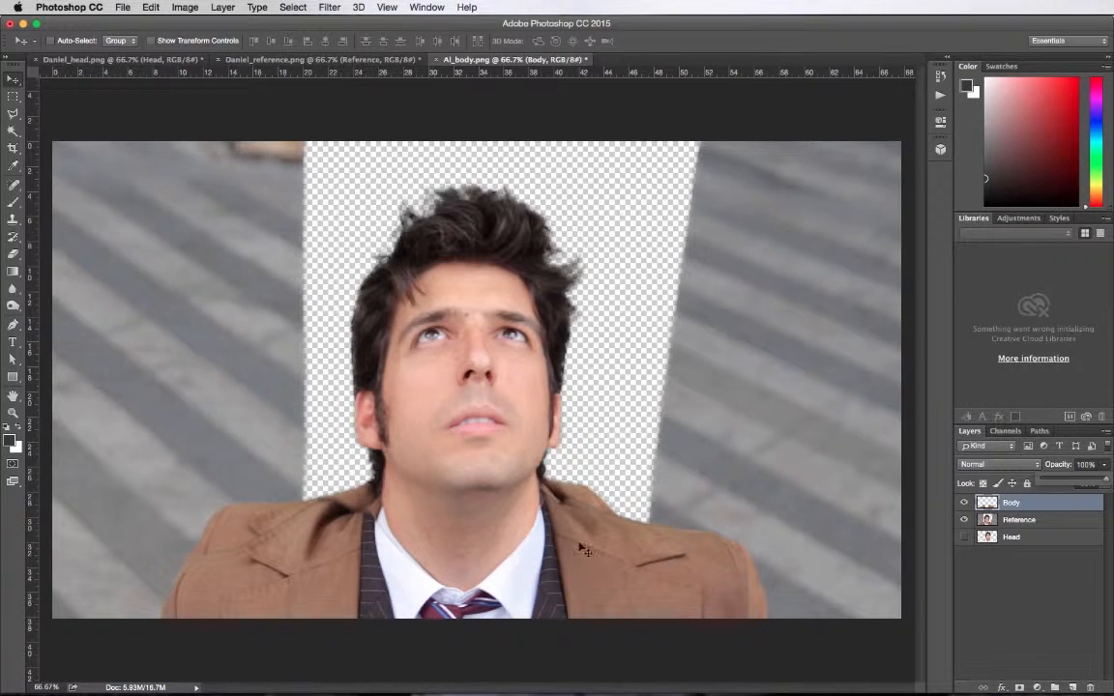
{"action": "left_click", "coordinate": [963, 519]}
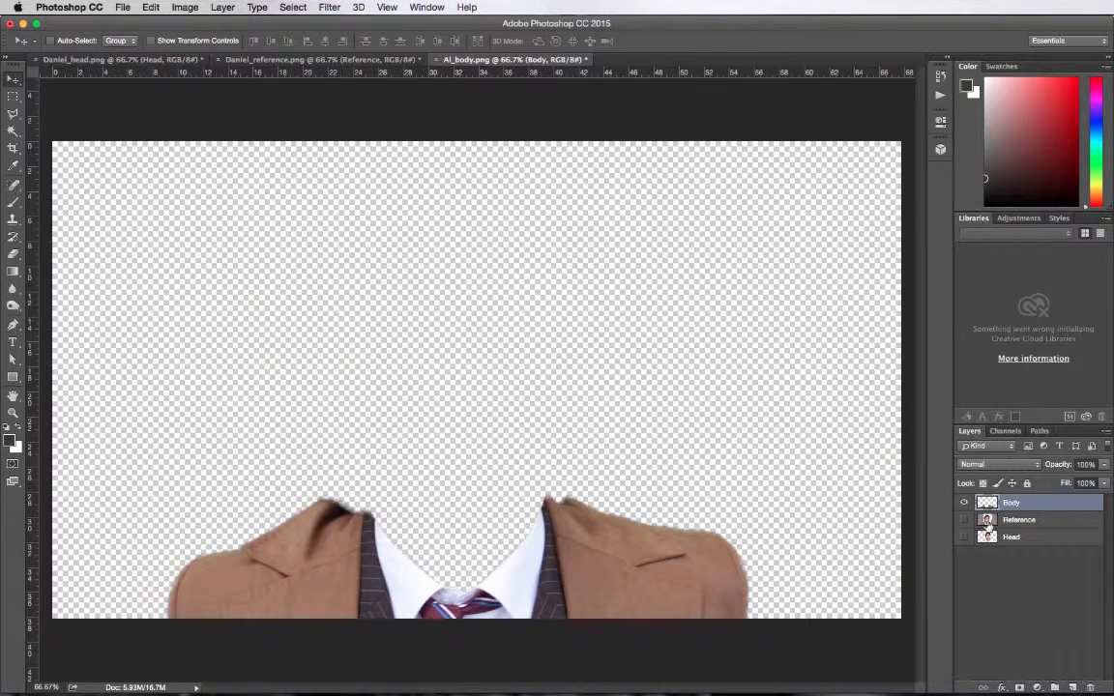
{"action": "left_click_drag", "start_coordinate": [1017, 520], "coordinate": [988, 573]}
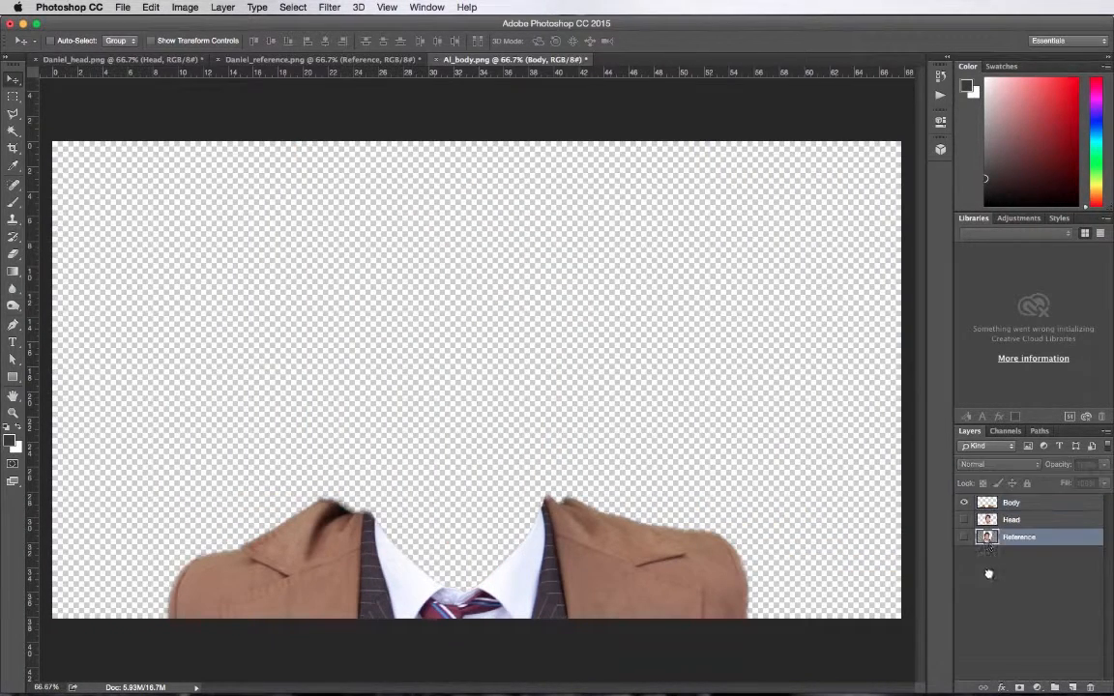
{"action": "left_click", "coordinate": [963, 520]}
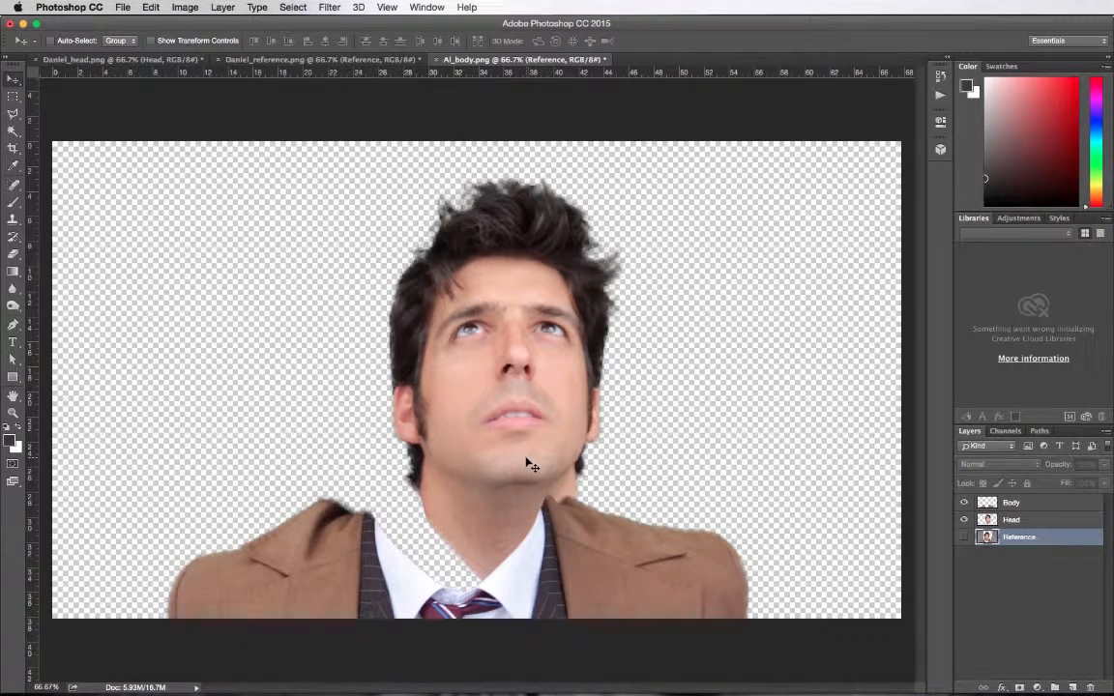
Move the Body layer right until its shirt collar is centred around the Head layer's neck.
{"action": "left_click", "coordinate": [1028, 505]}
{"action": "key", "text": "shift+Right"}
{"action": "key", "text": "shift+Right"}
{"action": "key", "text": "shift+Right"}
{"action": "key", "text": "shift+Right"}
{"action": "key", "text": "shift+Right"}
{"action": "key", "text": "shift+Right"}
{"action": "key", "text": "shift+Right"}
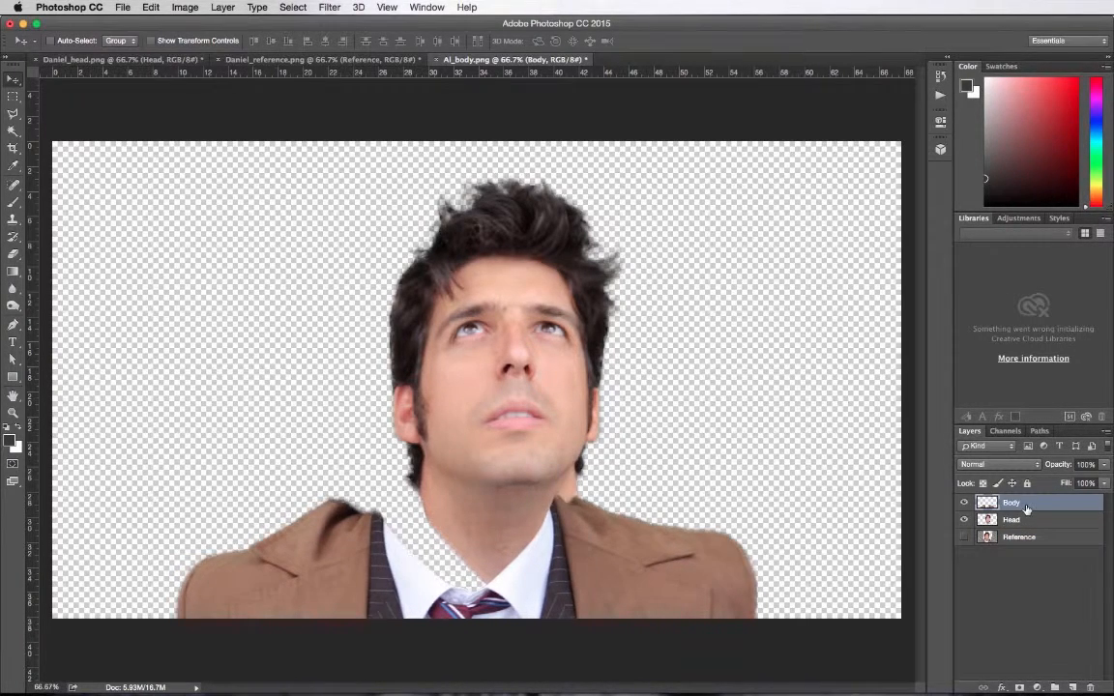
{"action": "key", "text": "shift+Left"}
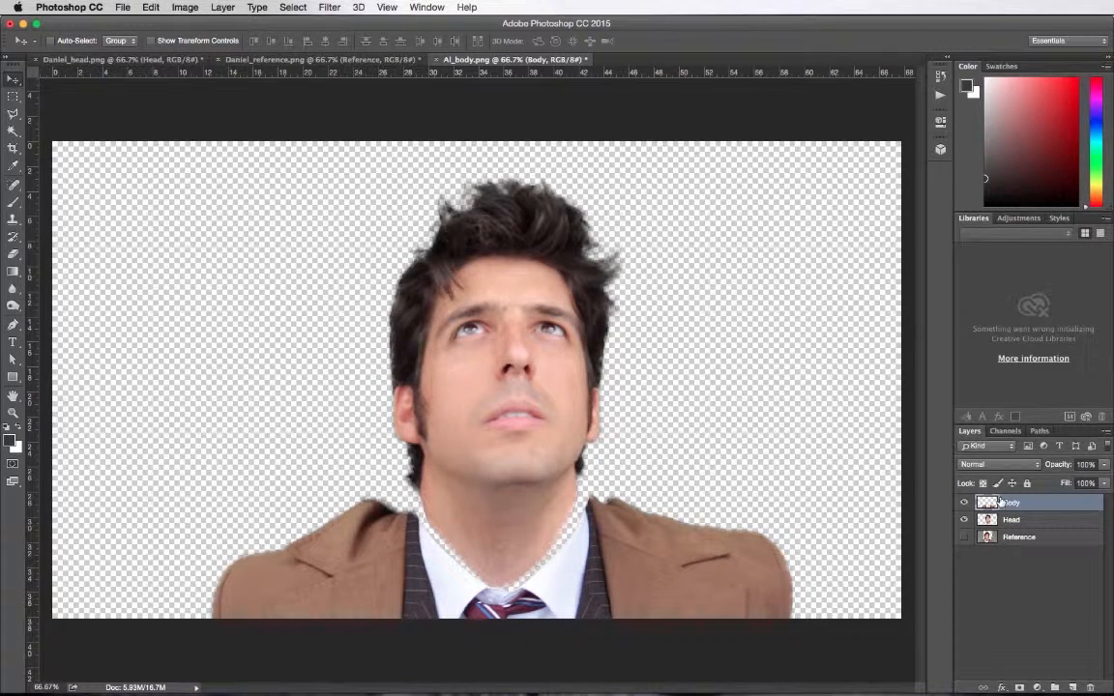
Move the Head layer down and slightly right so the neck fills the opening of the shirt collar.
{"action": "left_click", "coordinate": [1011, 519]}
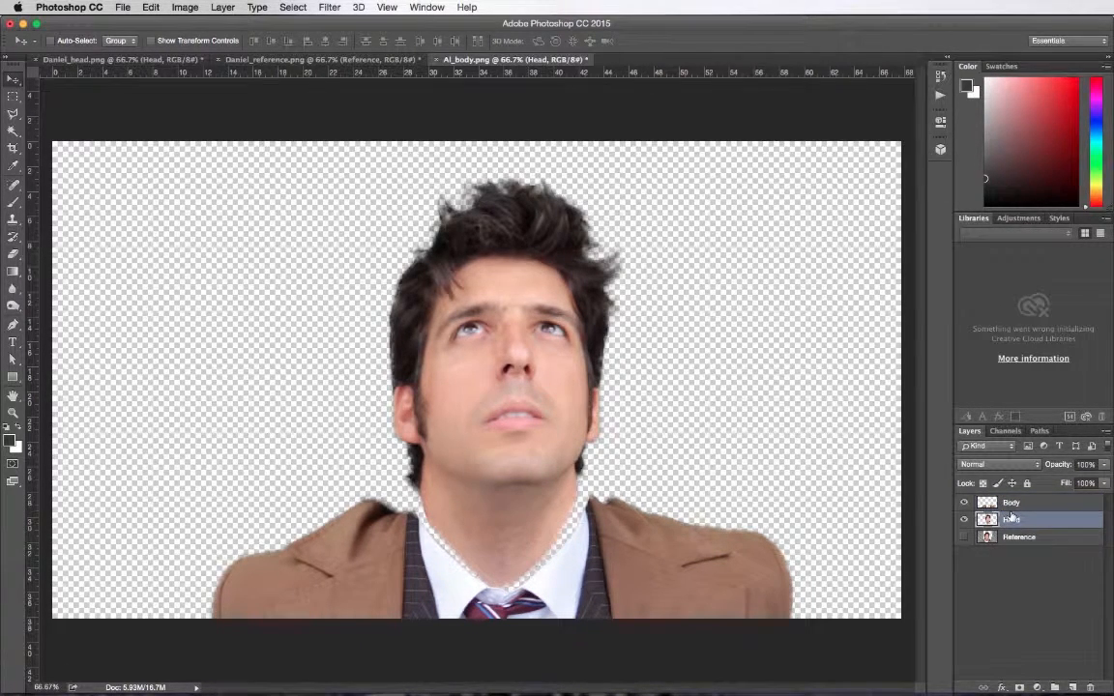
{"action": "key", "text": "shift+Down"}
{"action": "key", "text": "shift+Down"}
{"action": "key", "text": "shift+Down"}
{"action": "key", "text": "shift+Right"}
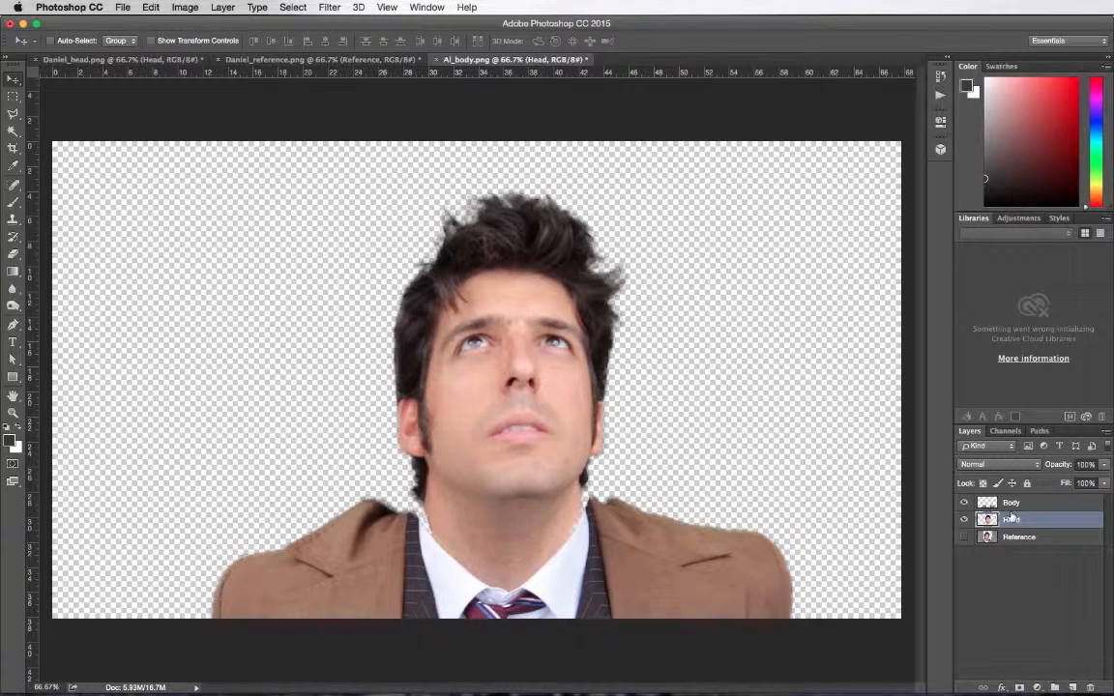
{"action": "key", "text": "shift+Down"}
{"action": "key", "text": "shift+Down"}
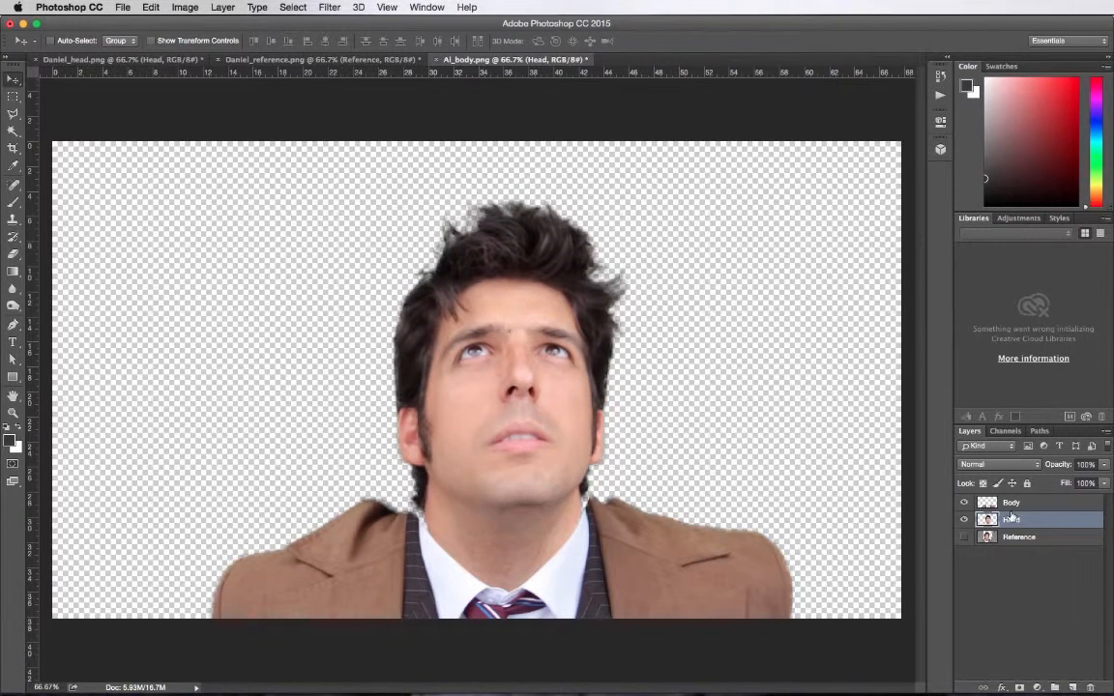
{"action": "key", "text": "shift+Up"}
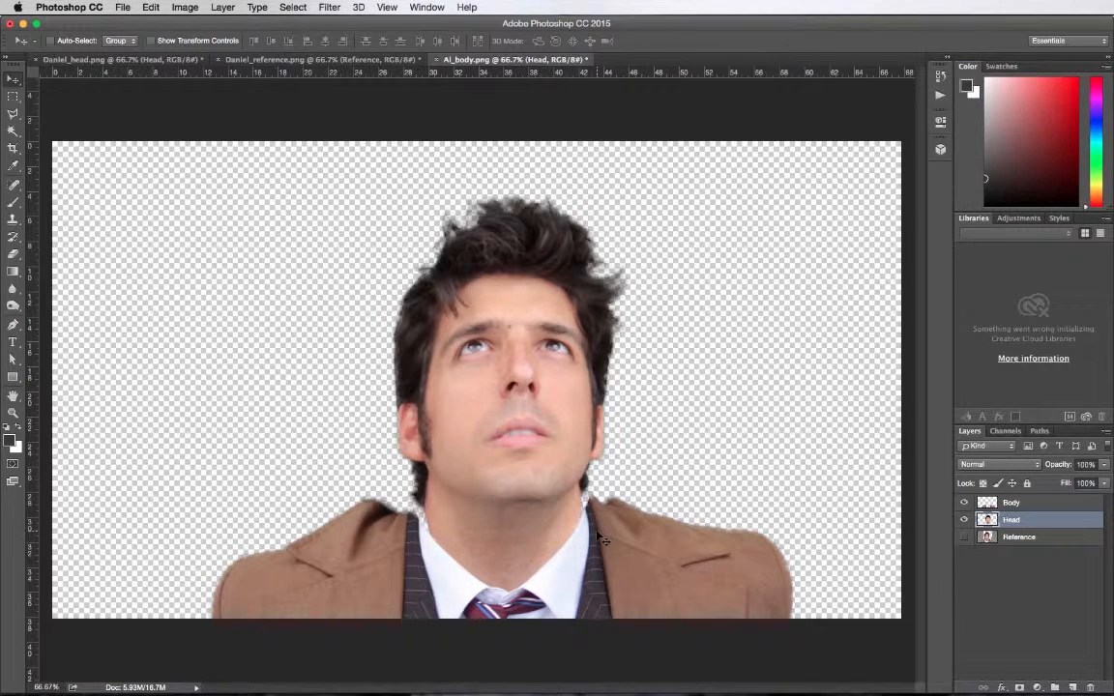
{"action": "key", "text": "shift+Up"}
{"action": "key", "text": "shift+Down"}
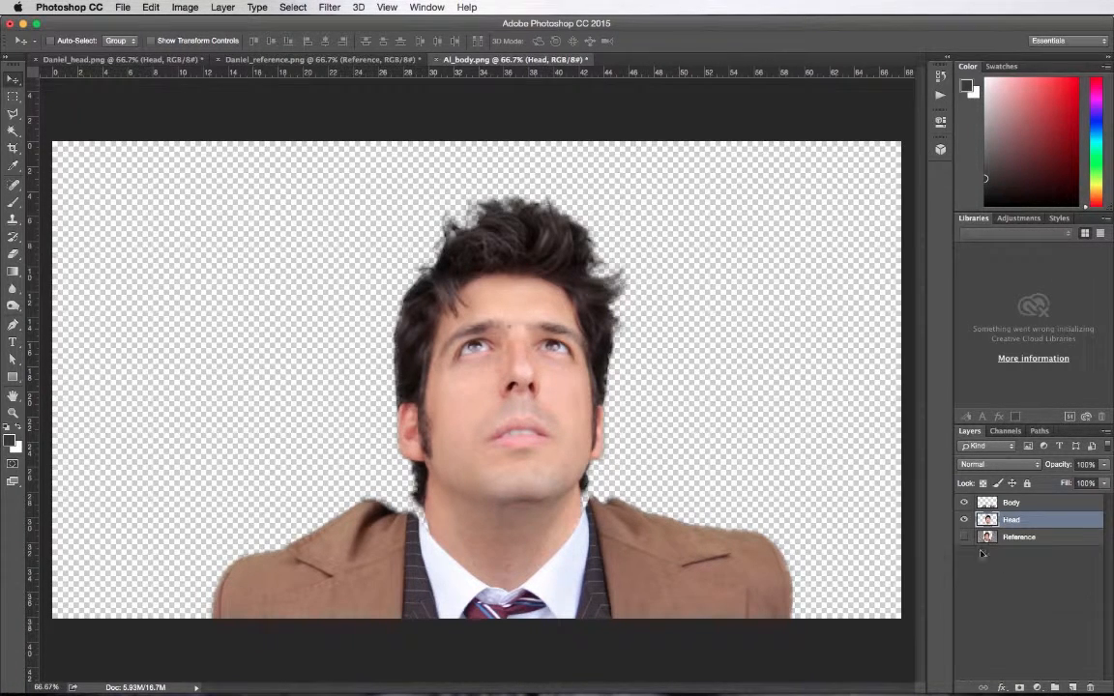
Clone white shirt fabric along the collar's right edge beside the neck on the Body layer with the Clone Stamp tool.
{"action": "scroll", "coordinate": [582, 573], "scroll_direction": "up", "scroll_amount": 5}
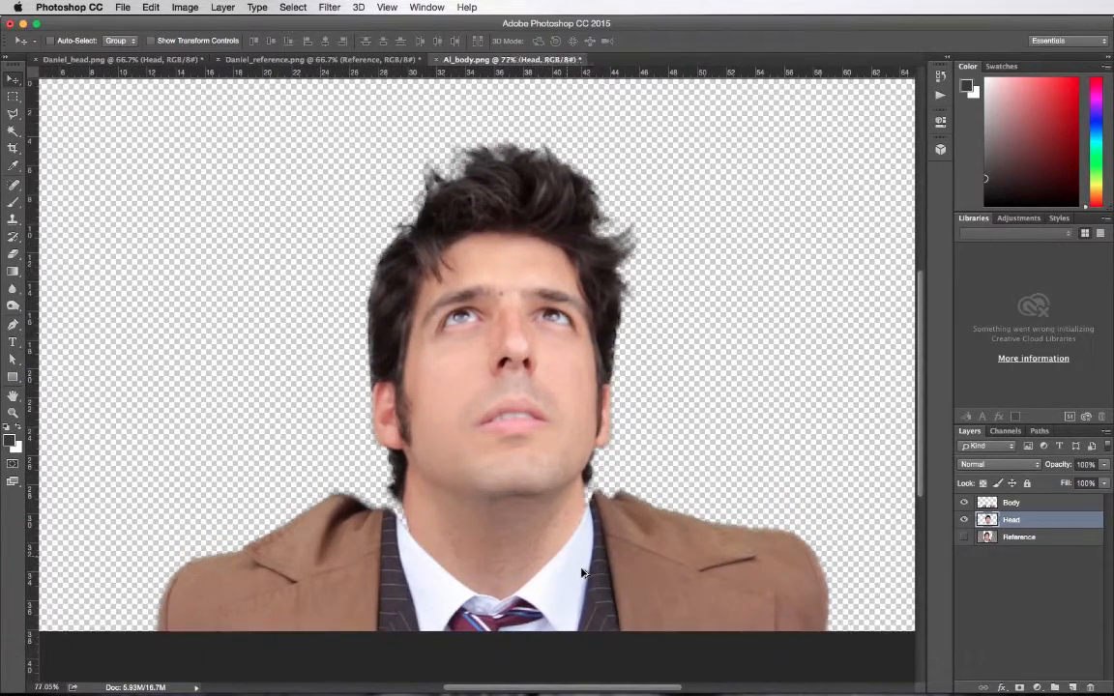
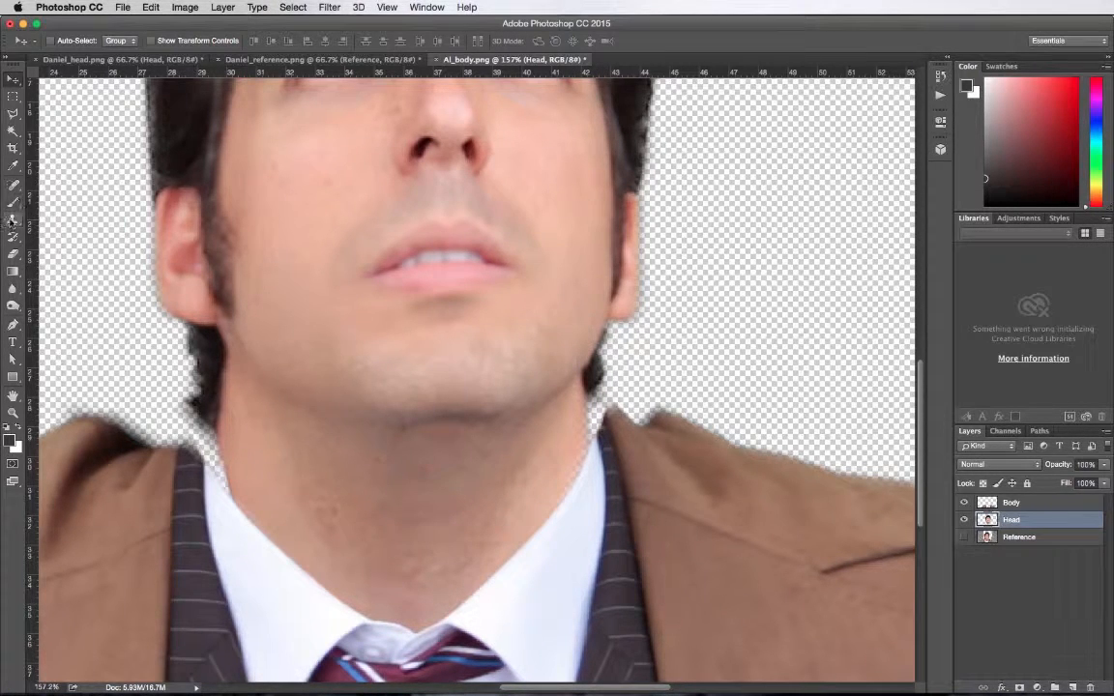
{"action": "left_click", "coordinate": [13, 220]}
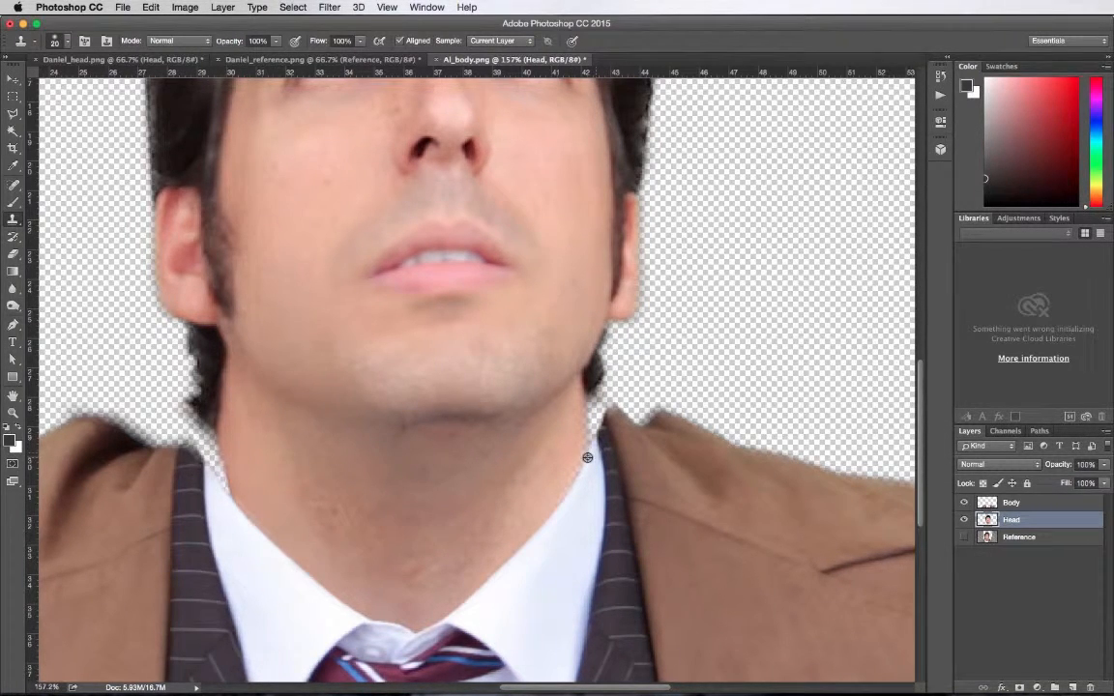
{"action": "scroll", "coordinate": [597, 451], "scroll_direction": "up", "scroll_amount": 6}
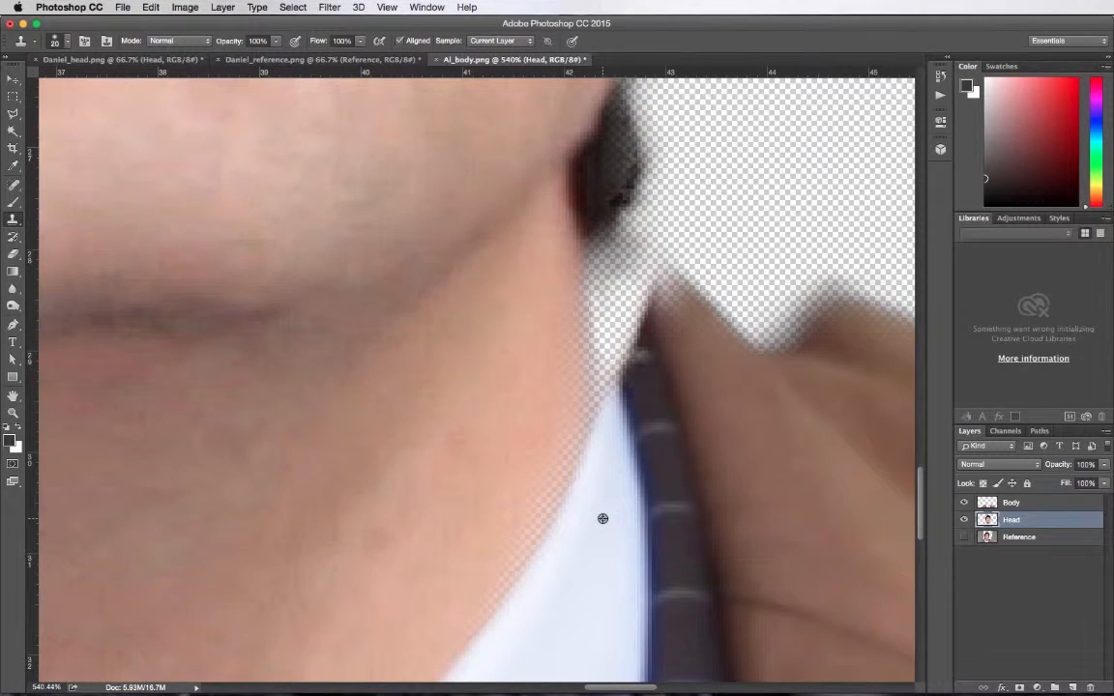
{"action": "scroll", "coordinate": [601, 517], "scroll_direction": "down", "scroll_amount": 4}
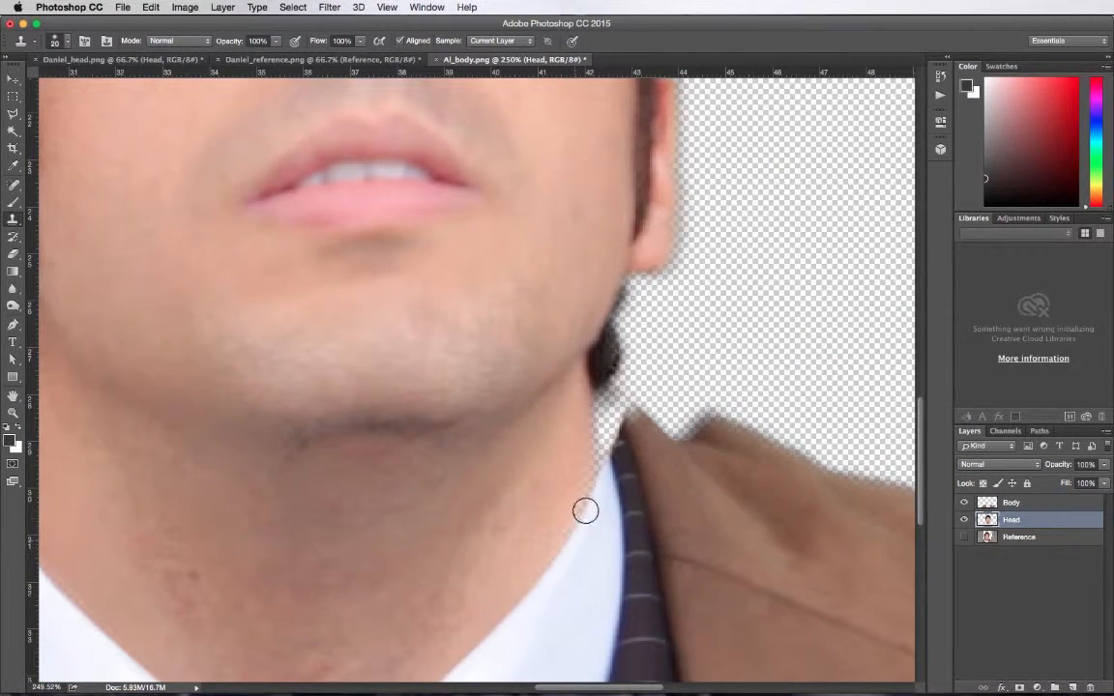
{"action": "left_click", "coordinate": [1010, 504]}
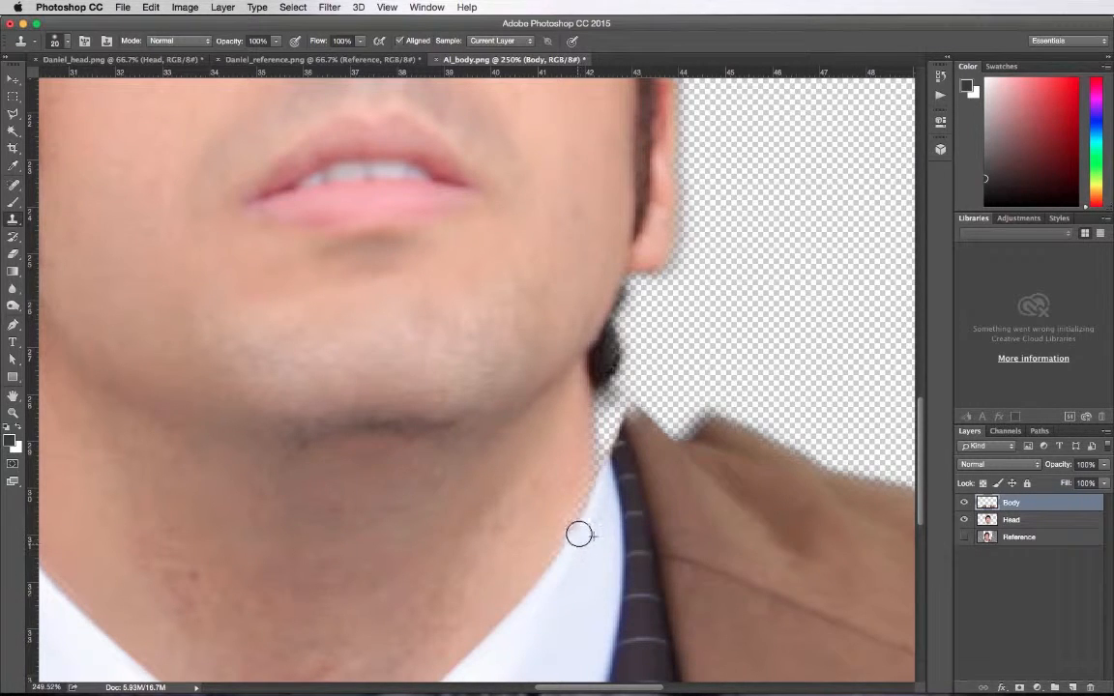
{"action": "mouse_move", "coordinate": [578, 533]}
{"action": "left_mouse_down"}
{"action": "mouse_move", "coordinate": [579, 520]}
{"action": "mouse_move", "coordinate": [556, 576]}
{"action": "mouse_move", "coordinate": [599, 480]}
{"action": "mouse_move", "coordinate": [608, 507]}
{"action": "mouse_move", "coordinate": [599, 469]}
{"action": "mouse_move", "coordinate": [629, 447]}
{"action": "mouse_move", "coordinate": [619, 445]}
{"action": "left_mouse_up"}
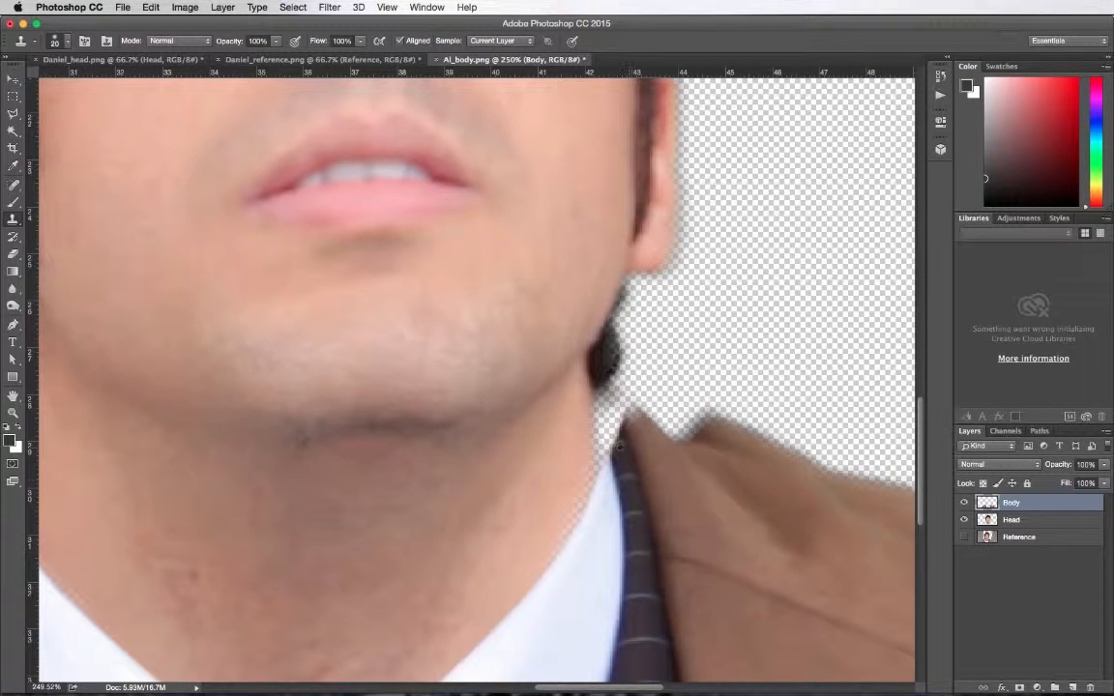
Clone the right waistcoat lapel and coat collar up to the hair, and fill the shirt edge beside the neck.
{"action": "left_click", "coordinate": [629, 483], "text": "alt"}
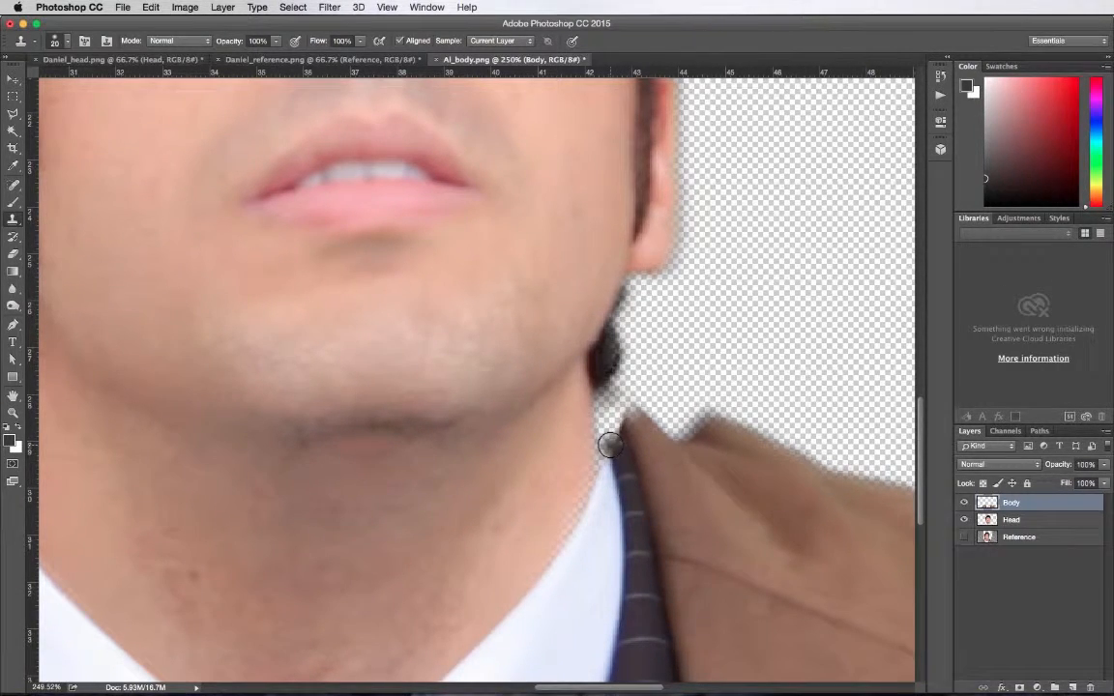
{"action": "mouse_move", "coordinate": [610, 444]}
{"action": "left_mouse_down"}
{"action": "mouse_move", "coordinate": [599, 447]}
{"action": "mouse_move", "coordinate": [614, 427]}
{"action": "left_mouse_up"}
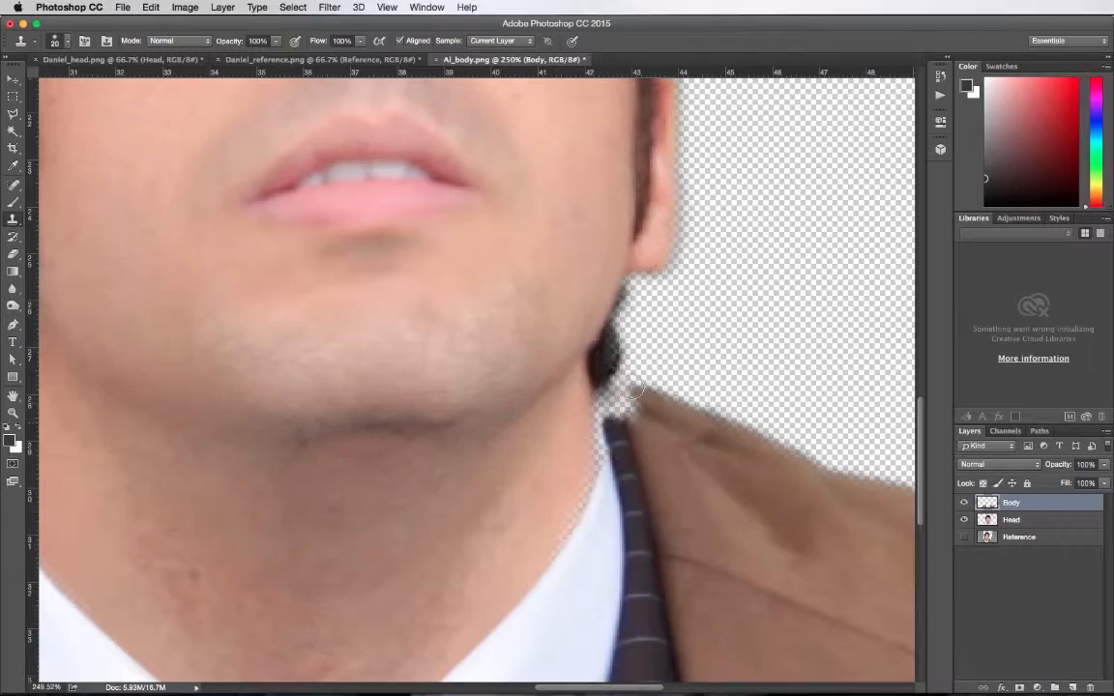
{"action": "left_click_drag", "start_coordinate": [631, 389], "coordinate": [611, 411]}
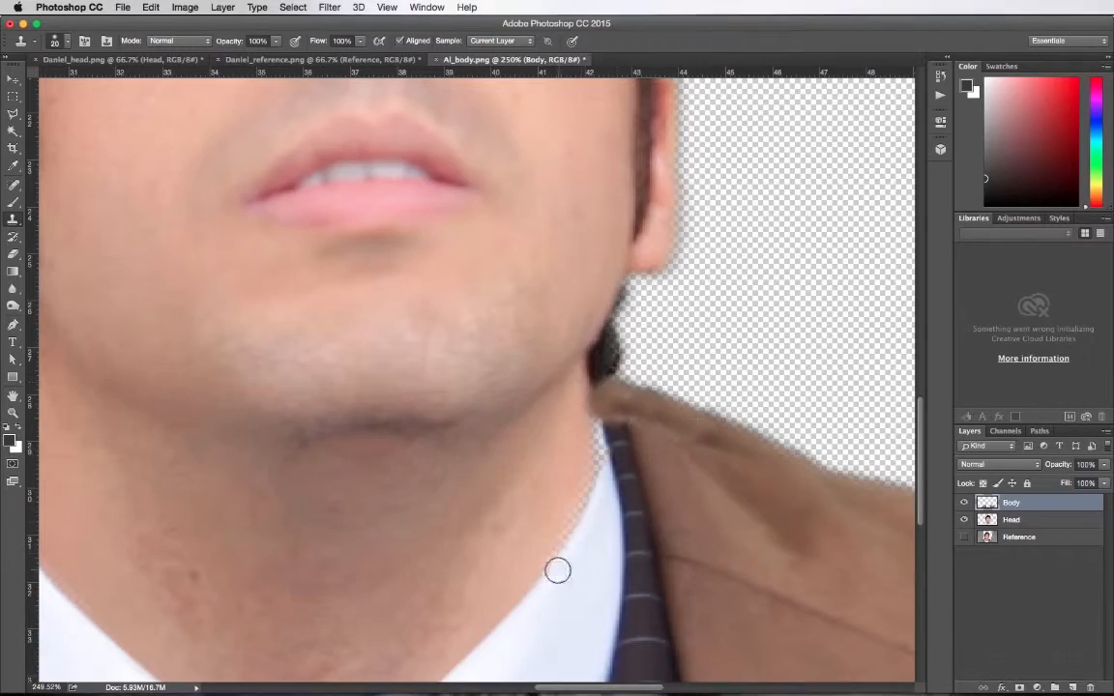
{"action": "left_click_drag", "start_coordinate": [557, 571], "coordinate": [601, 459]}
Clone the left coat lapel up towards the hair and fill the gap between shirt collar and neck using a 20 px brush.
{"action": "left_click", "coordinate": [67, 42]}
{"action": "left_click", "coordinate": [562, 410]}
{"action": "scroll", "coordinate": [574, 332], "scroll_direction": "up", "scroll_amount": 2}
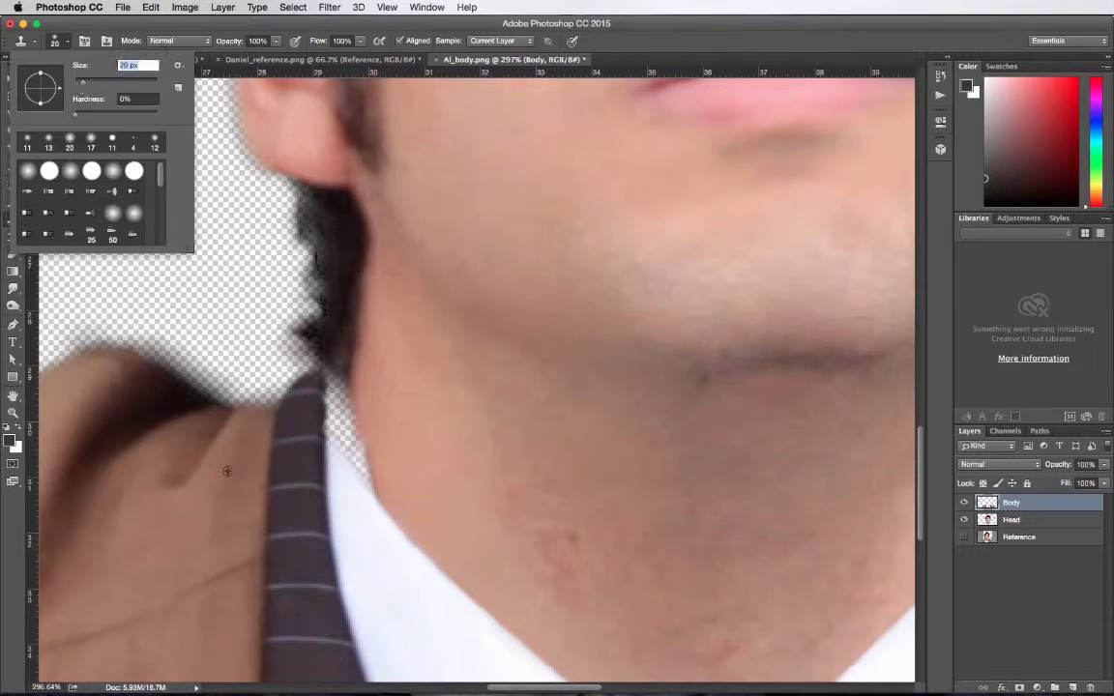
{"action": "left_click", "coordinate": [227, 472], "text": "alt"}
{"action": "left_click_drag", "start_coordinate": [224, 398], "coordinate": [293, 352]}
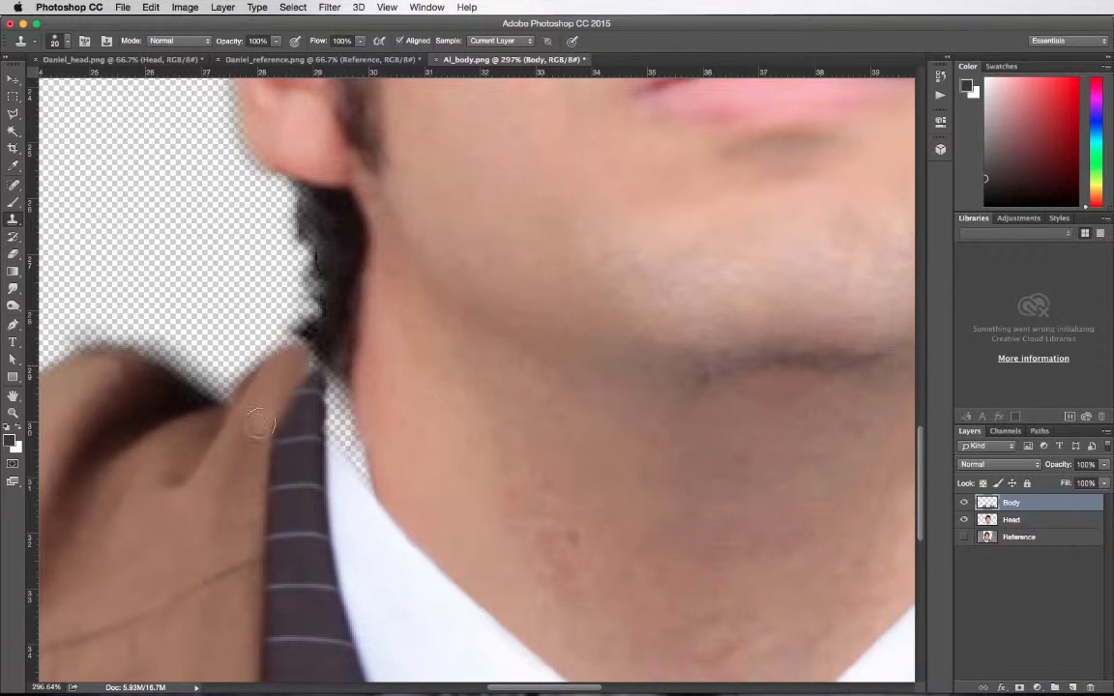
{"action": "left_click_drag", "start_coordinate": [332, 387], "coordinate": [361, 467]}
Extend the left coat collar and its dark fold up to the hair by cloning, and smudge the new upper edge smooth.
{"action": "left_click", "coordinate": [67, 42]}
{"action": "scroll", "coordinate": [290, 348], "scroll_direction": "left", "scroll_amount": 3}
{"action": "left_click_drag", "start_coordinate": [372, 383], "coordinate": [468, 325]}
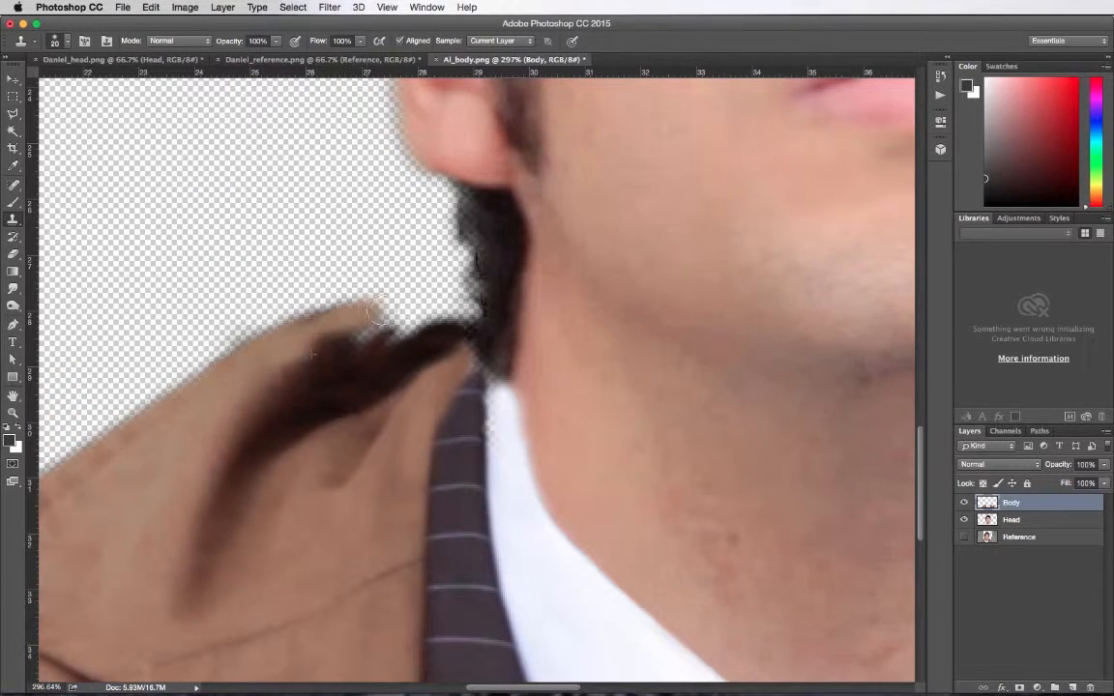
{"action": "left_click_drag", "start_coordinate": [384, 312], "coordinate": [471, 293]}
{"action": "left_click", "coordinate": [13, 288]}
{"action": "left_click_drag", "start_coordinate": [359, 333], "coordinate": [454, 307]}
Clean up the edge between the left waistcoat lapel and white shirt collar with a 14 px Clone Stamp brush.
{"action": "left_click", "coordinate": [13, 219]}
{"action": "left_click", "coordinate": [67, 42]}
{"action": "left_click", "coordinate": [499, 448], "text": "alt"}
{"action": "left_click_drag", "start_coordinate": [491, 398], "coordinate": [497, 467]}
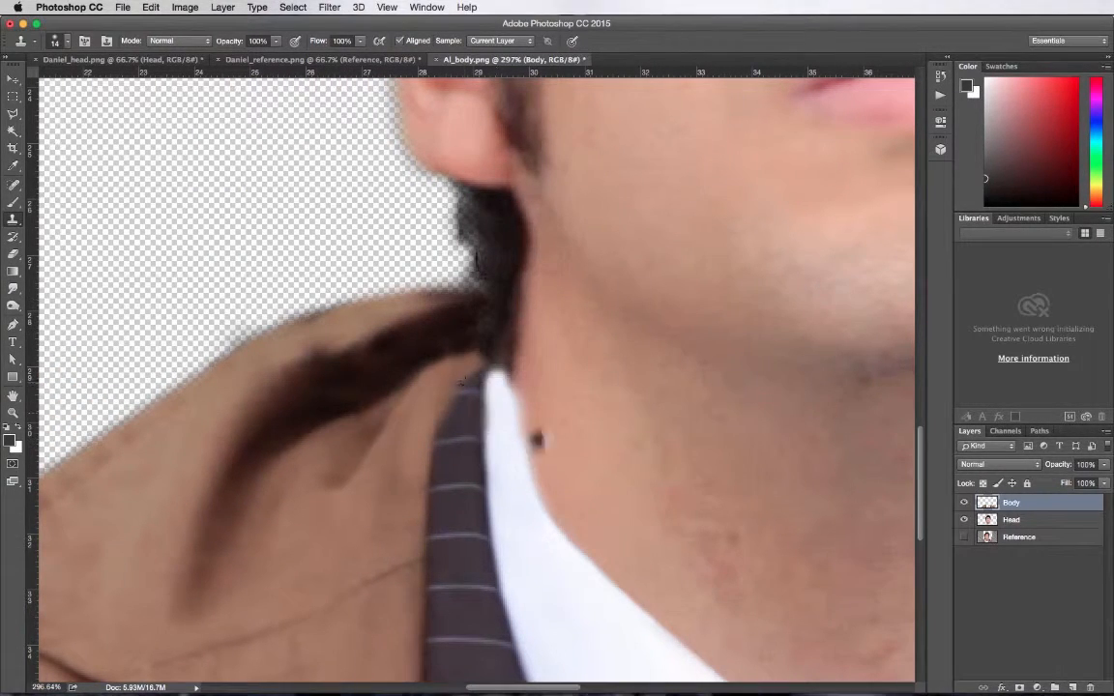
Add a black-filled layer beneath Reference, hide it, and make the Body layer active again.
{"action": "scroll", "coordinate": [537, 437], "scroll_direction": "down", "scroll_amount": 2}
{"action": "left_click", "coordinate": [1072, 687]}
{"action": "left_click", "coordinate": [963, 554]}
{"action": "left_click", "coordinate": [488, 380], "text": "super"}
{"action": "scroll", "coordinate": [487, 380], "scroll_direction": "up", "scroll_amount": 3}
{"action": "key", "text": "j"}
{"action": "left_click", "coordinate": [1011, 502]}
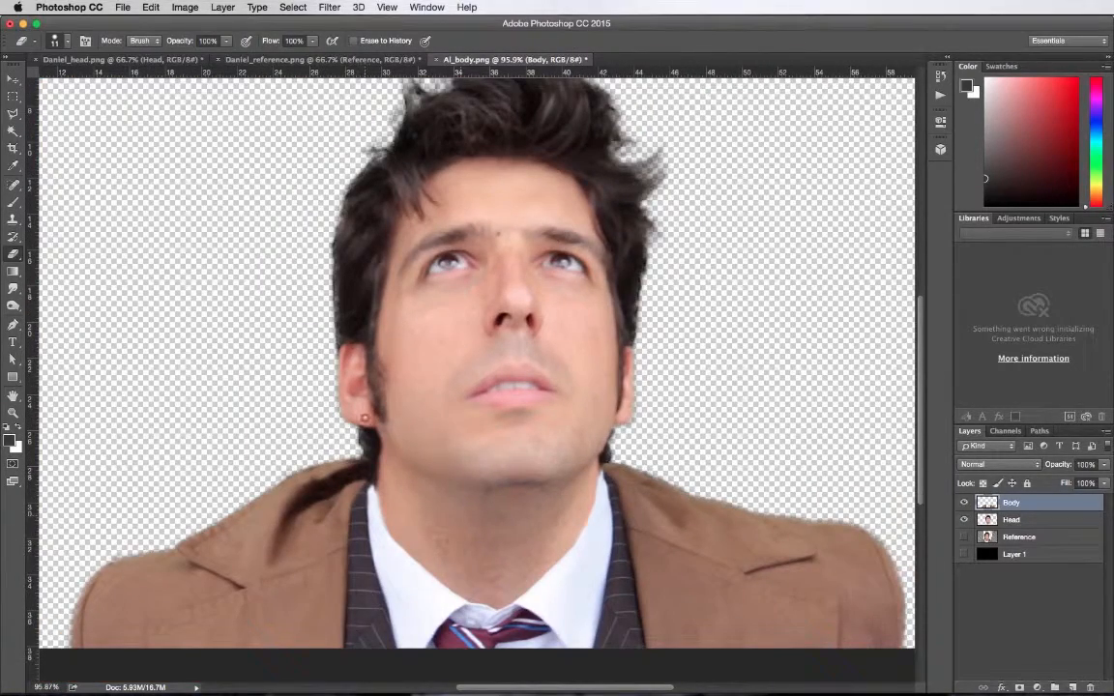
Save the composite to the Desktop as Body.psd in Photoshop format with layers kept.
{"action": "left_click", "coordinate": [121, 7]}
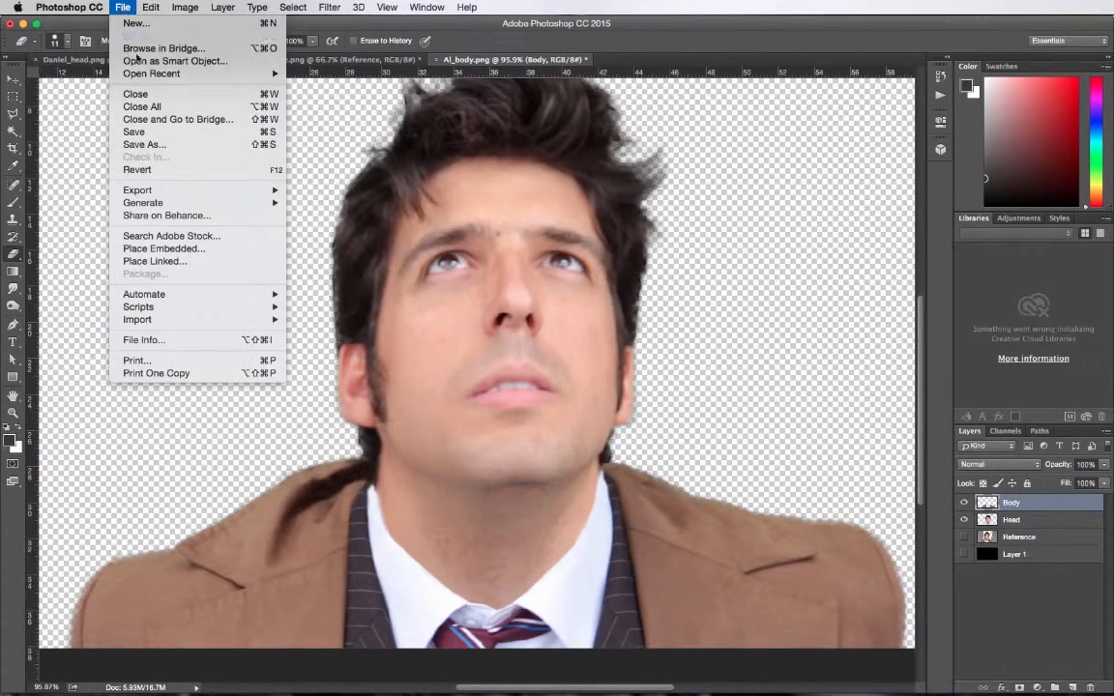
{"action": "left_click", "coordinate": [157, 142]}
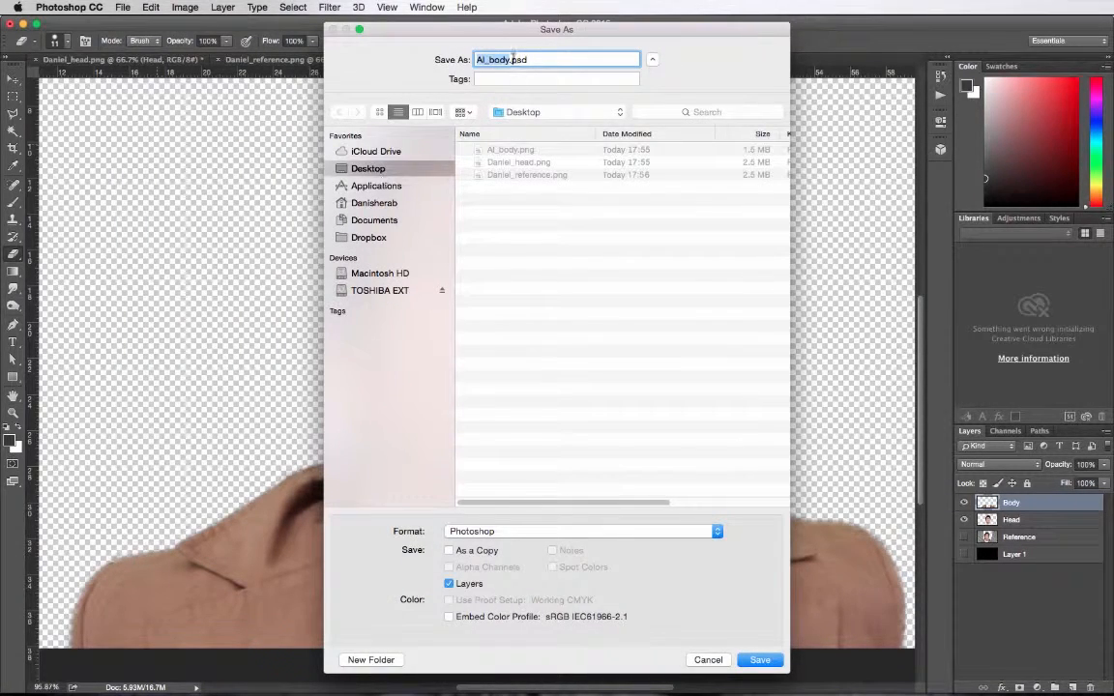
{"action": "left_click", "coordinate": [512, 58]}
{"action": "double_click", "coordinate": [491, 59]}
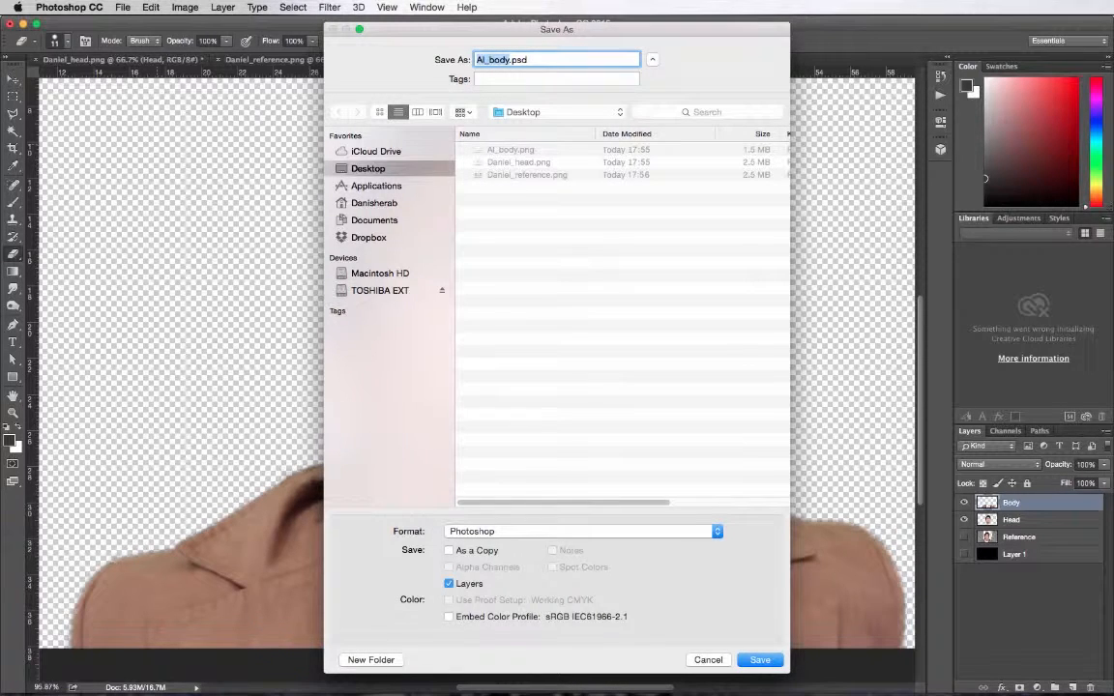
{"action": "type", "text": "Body"}
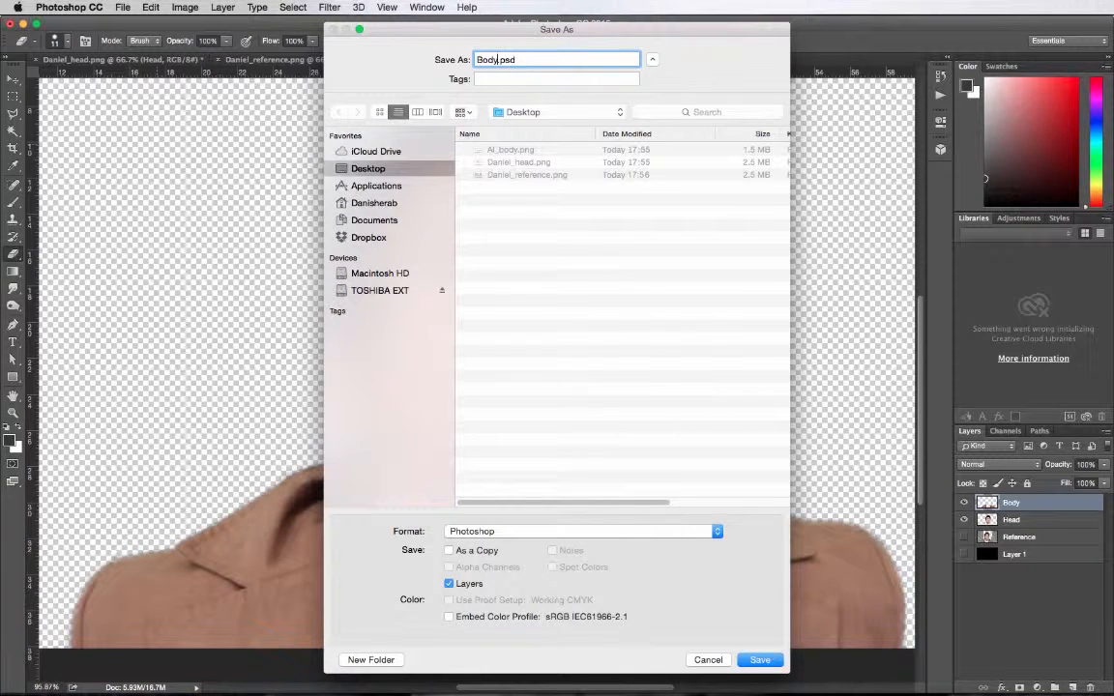
{"action": "key", "text": "Return"}
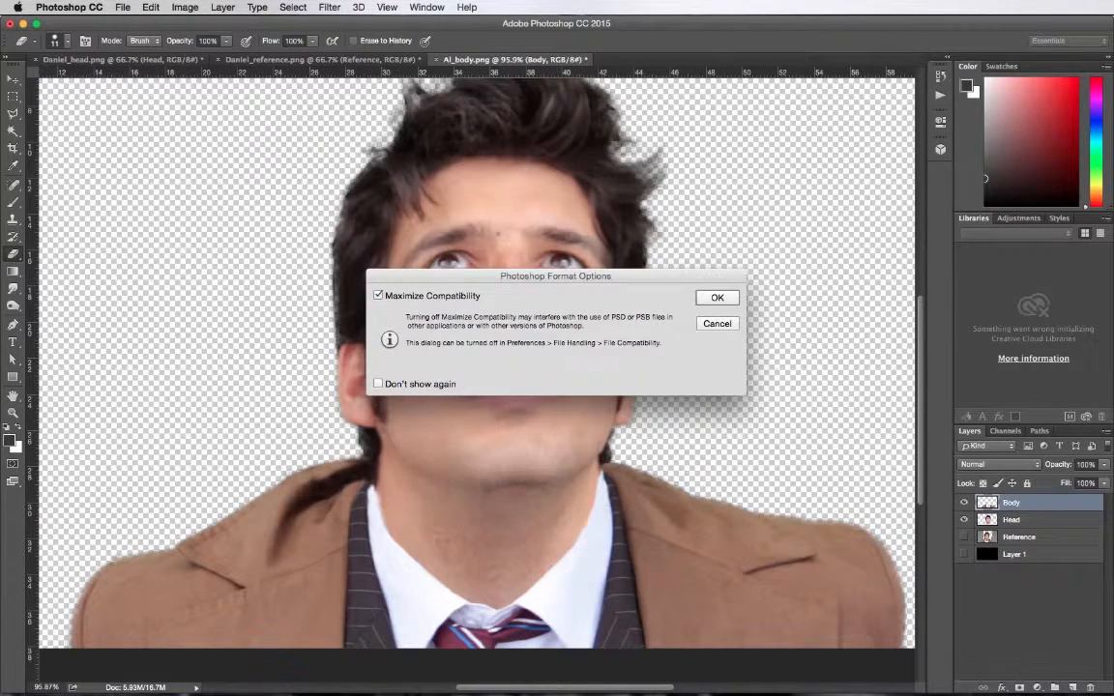
Finish saving Body.psd with maximized compatibility, and hide the Head layer so only the Body layer shows.
{"action": "left_click", "coordinate": [704, 301]}
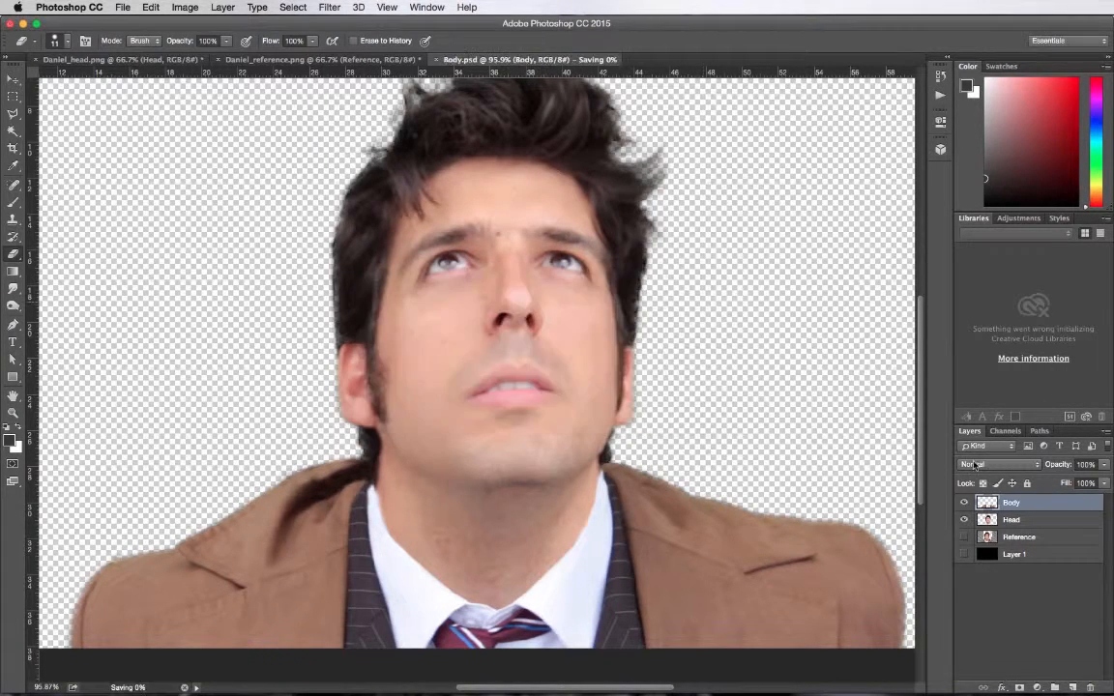
{"action": "left_click", "coordinate": [963, 520]}
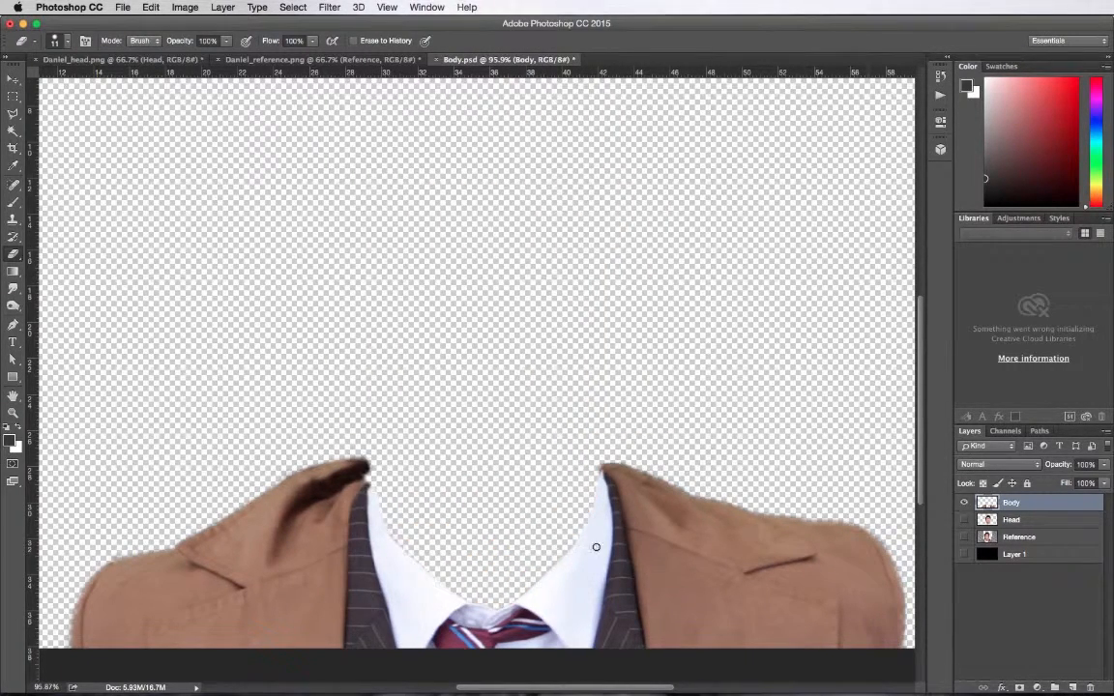
Save a copy of the body image to the Desktop as Body.png with smallest compression and no interlacing.
{"action": "left_click", "coordinate": [120, 5]}
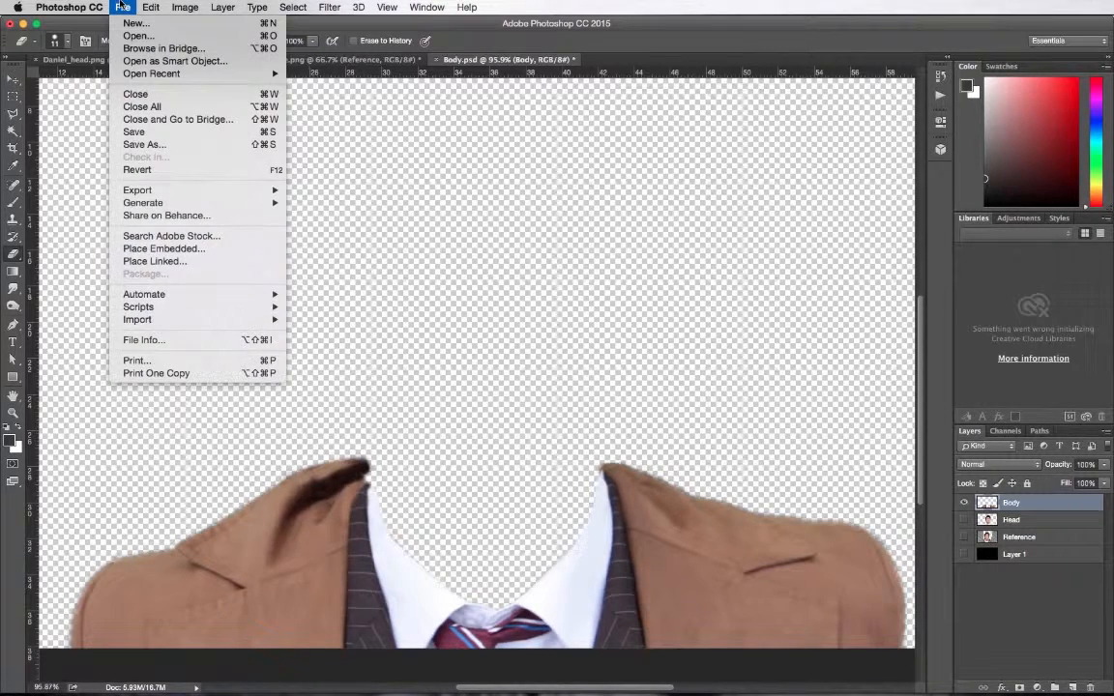
{"action": "left_click", "coordinate": [165, 448]}
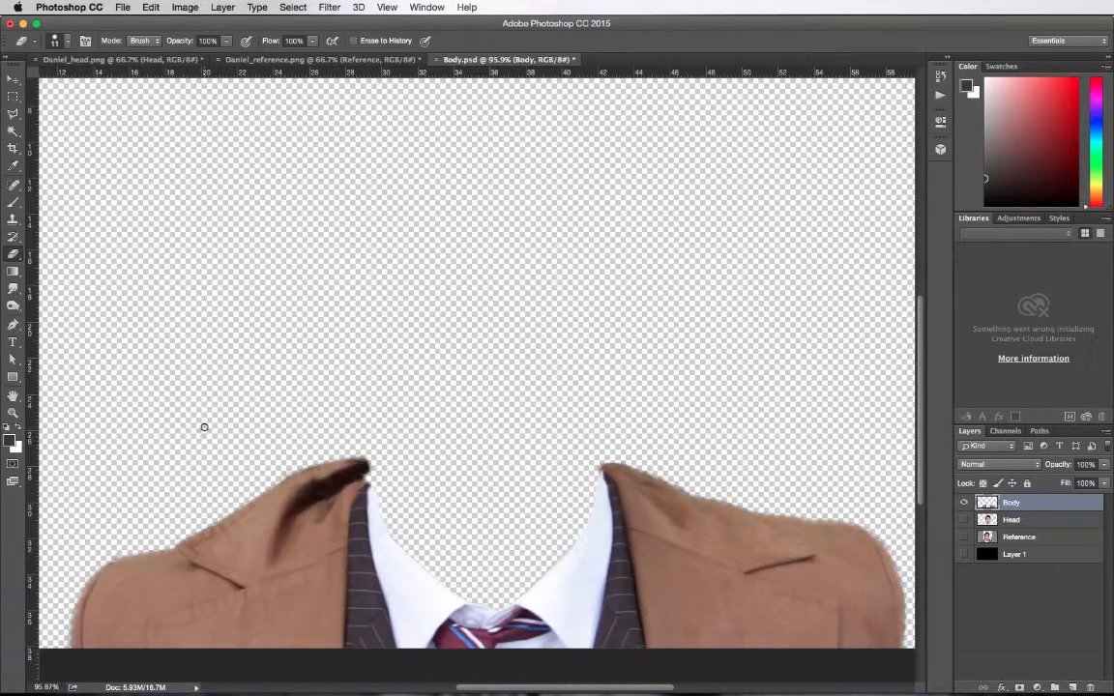
{"action": "left_click", "coordinate": [120, 7]}
{"action": "left_click", "coordinate": [121, 142]}
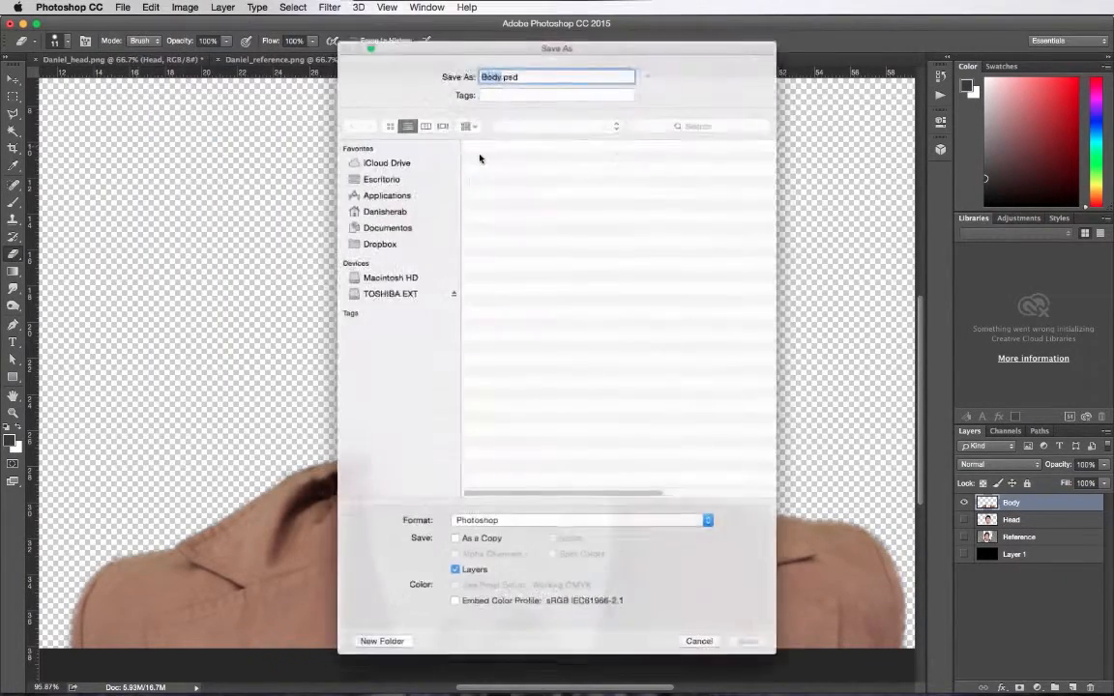
{"action": "left_click", "coordinate": [531, 532]}
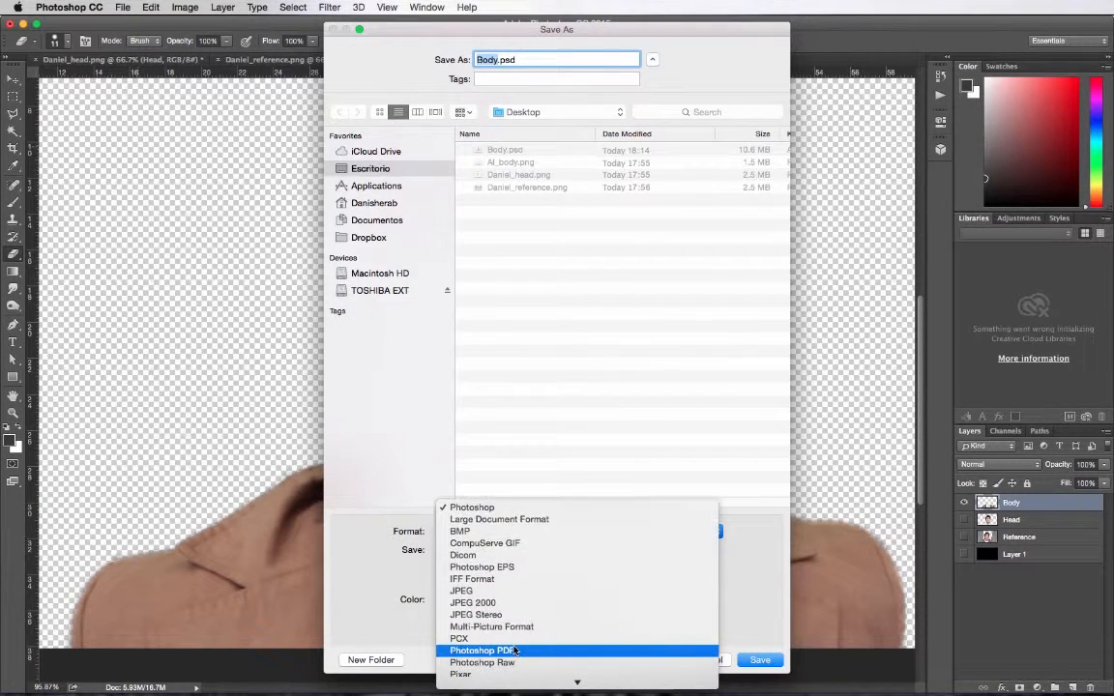
{"action": "left_click", "coordinate": [484, 658]}
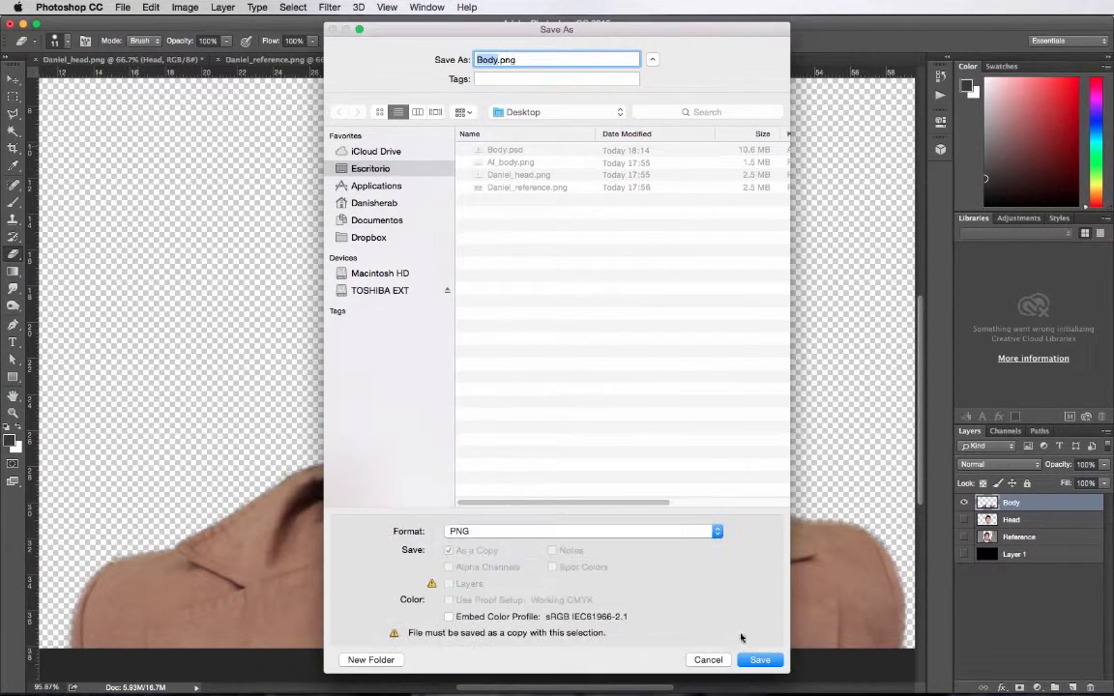
{"action": "left_click", "coordinate": [761, 659]}
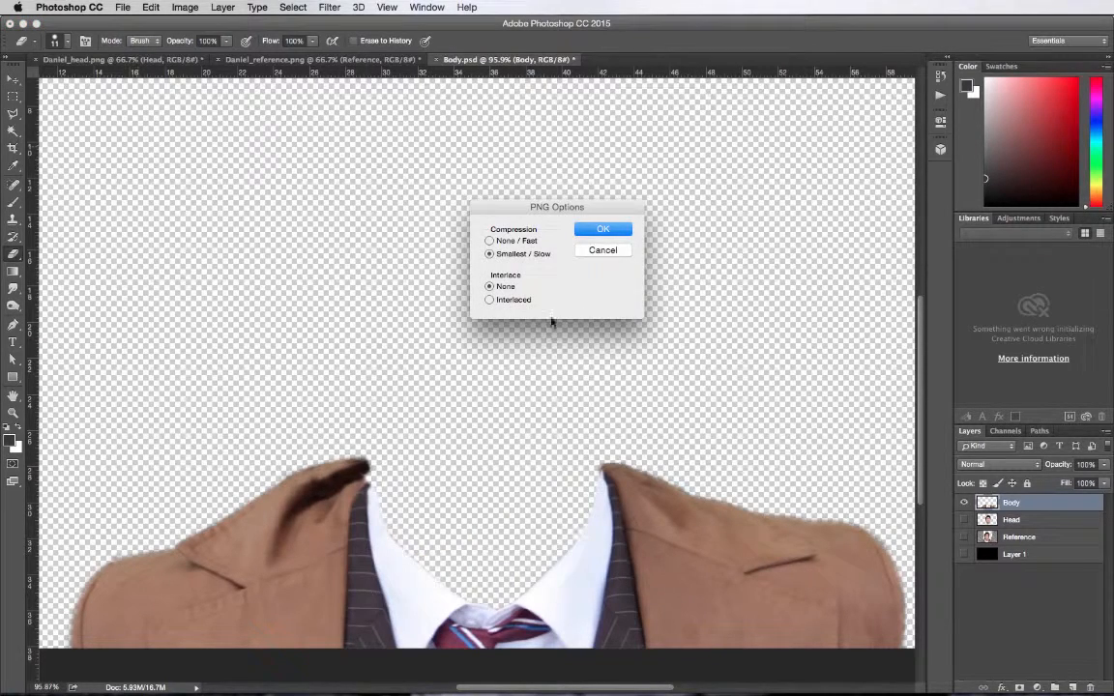
{"action": "left_click", "coordinate": [584, 230]}
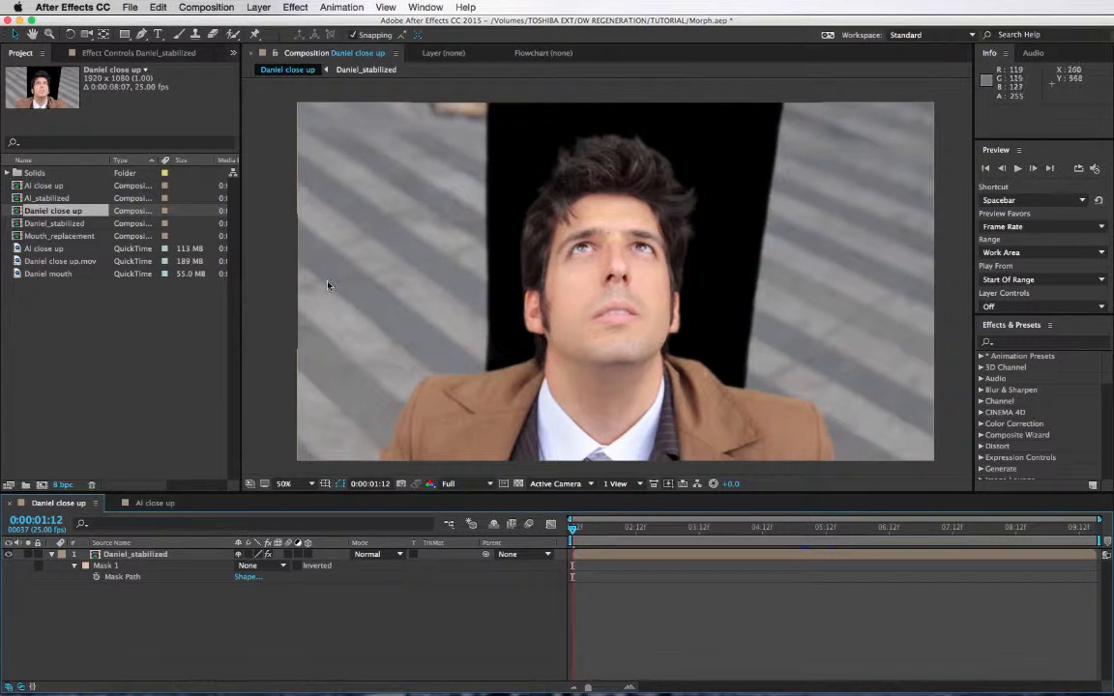
Switch to After Effects and import Body.png from the Desktop into the project.
{"action": "double_click", "coordinate": [68, 328]}
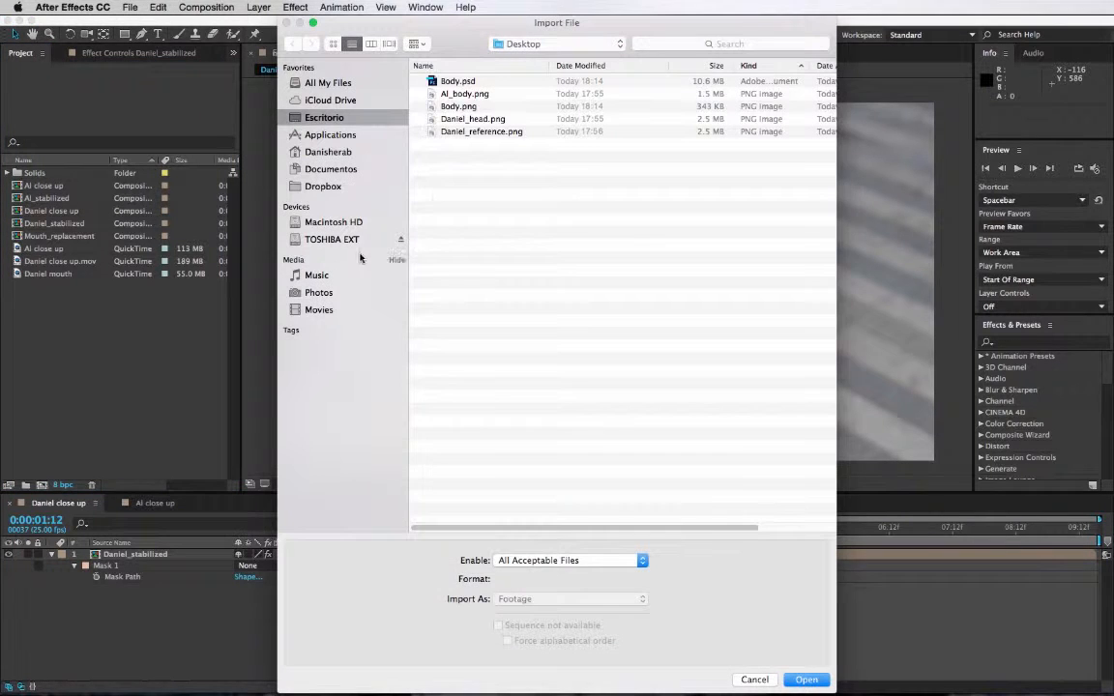
{"action": "left_click", "coordinate": [456, 107]}
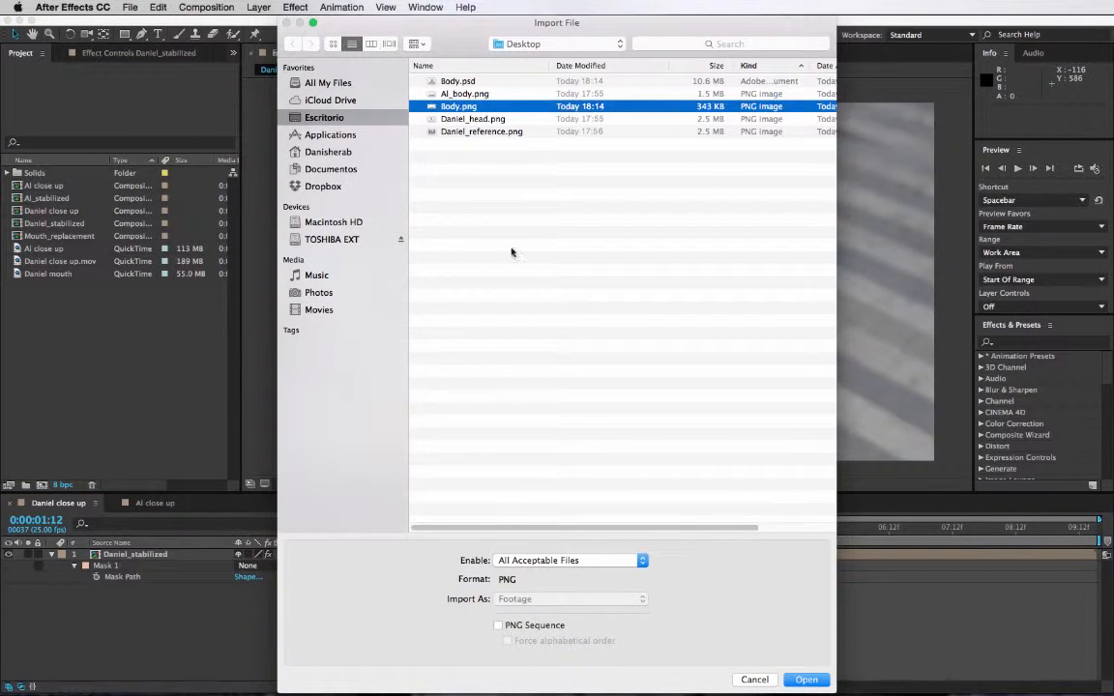
{"action": "left_click", "coordinate": [802, 679]}
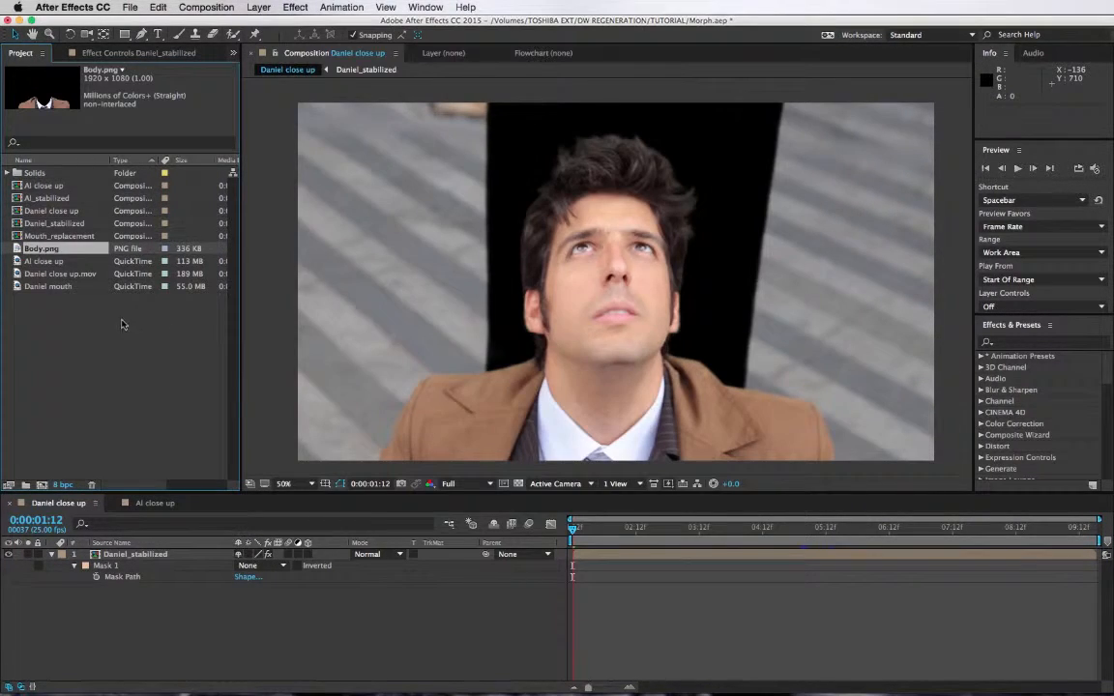
Set Mask 1 on the Daniel_stabilized layer to Add, and hide the mask outline in the composition view.
{"action": "left_click", "coordinate": [166, 555]}
{"action": "left_click", "coordinate": [249, 565]}
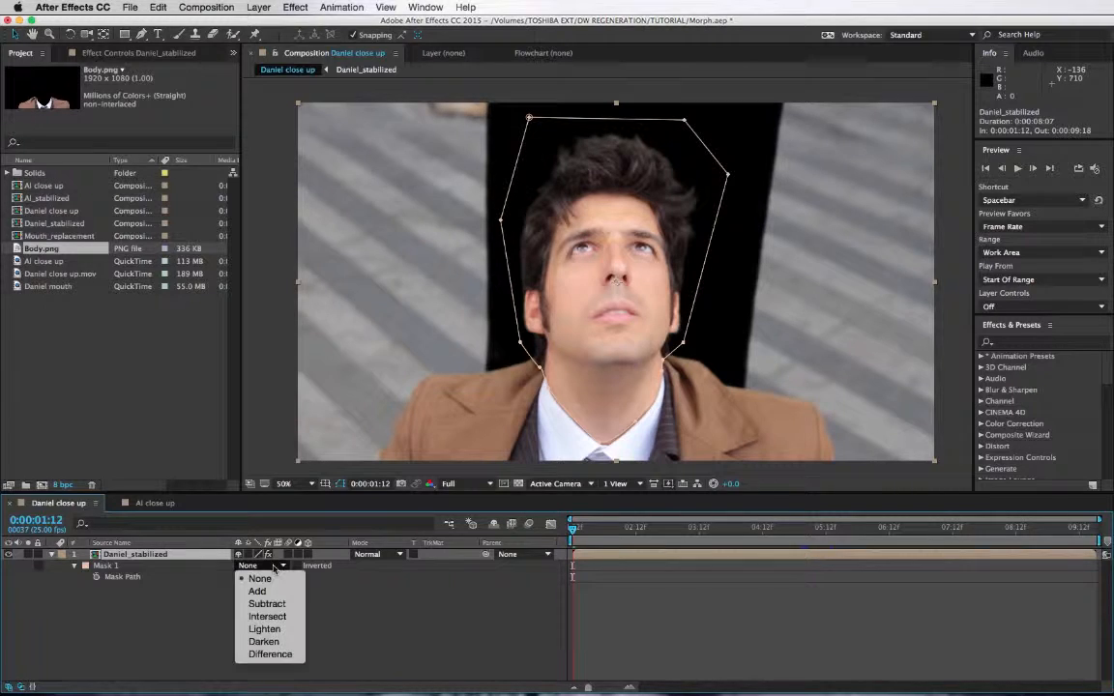
{"action": "left_click", "coordinate": [253, 591]}
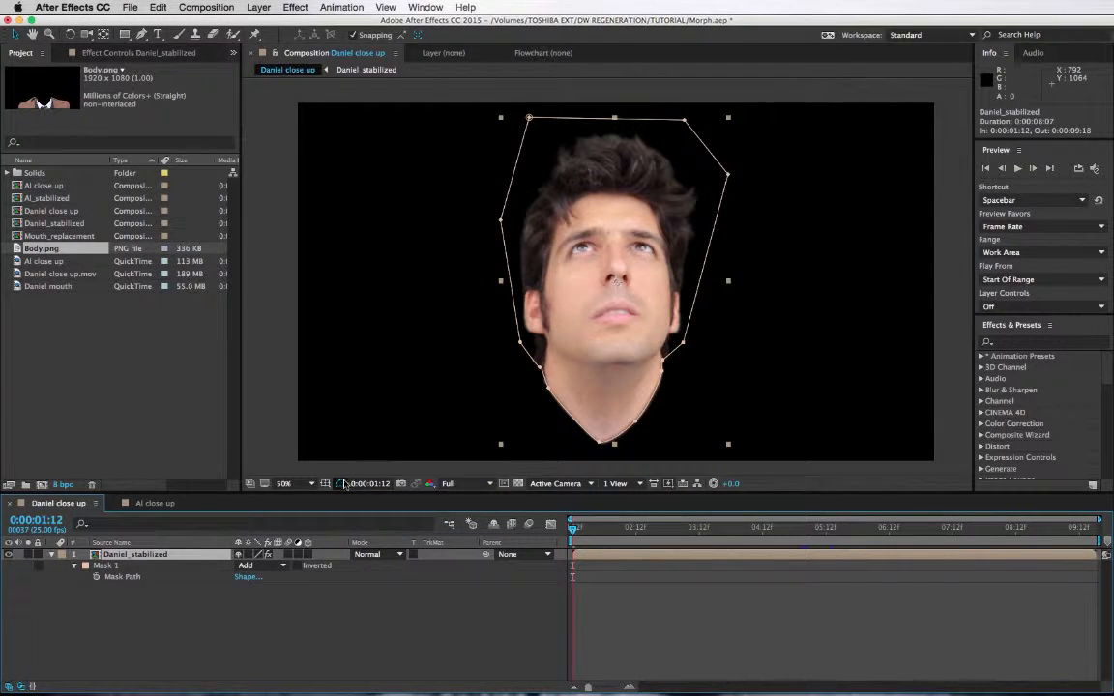
{"action": "left_click", "coordinate": [341, 484]}
Add Body.png to the composition above Daniel_stabilized, and nudge it left to position 872, 540 under the head.
{"action": "left_click_drag", "start_coordinate": [46, 250], "coordinate": [214, 555]}
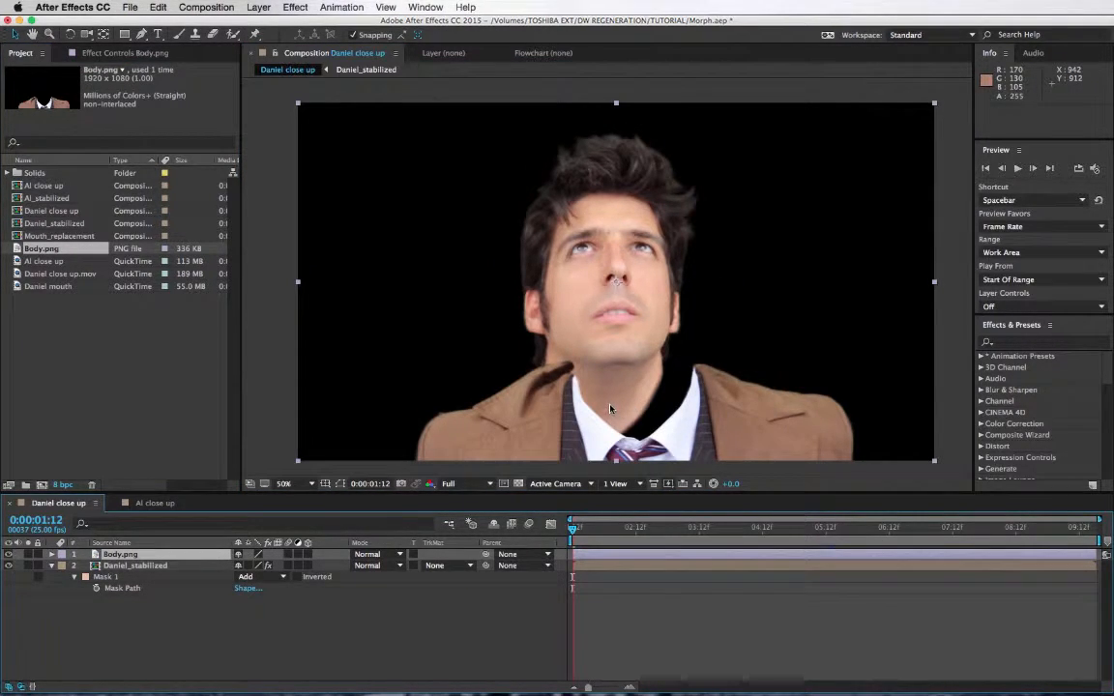
{"action": "left_click", "coordinate": [164, 566]}
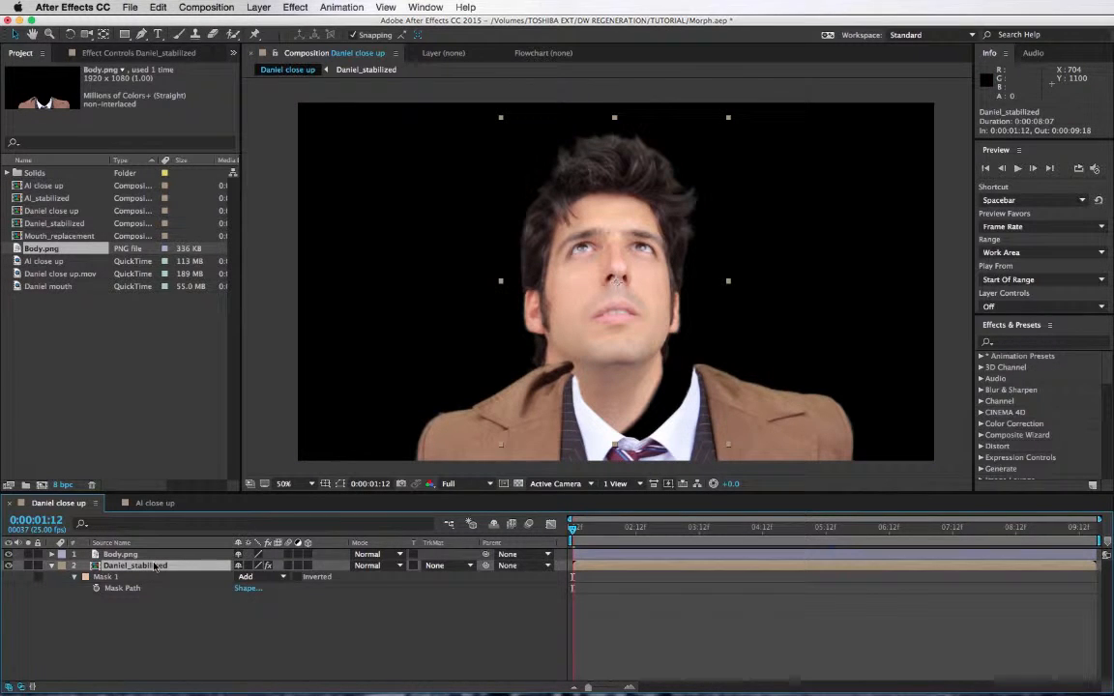
{"action": "left_click", "coordinate": [132, 555]}
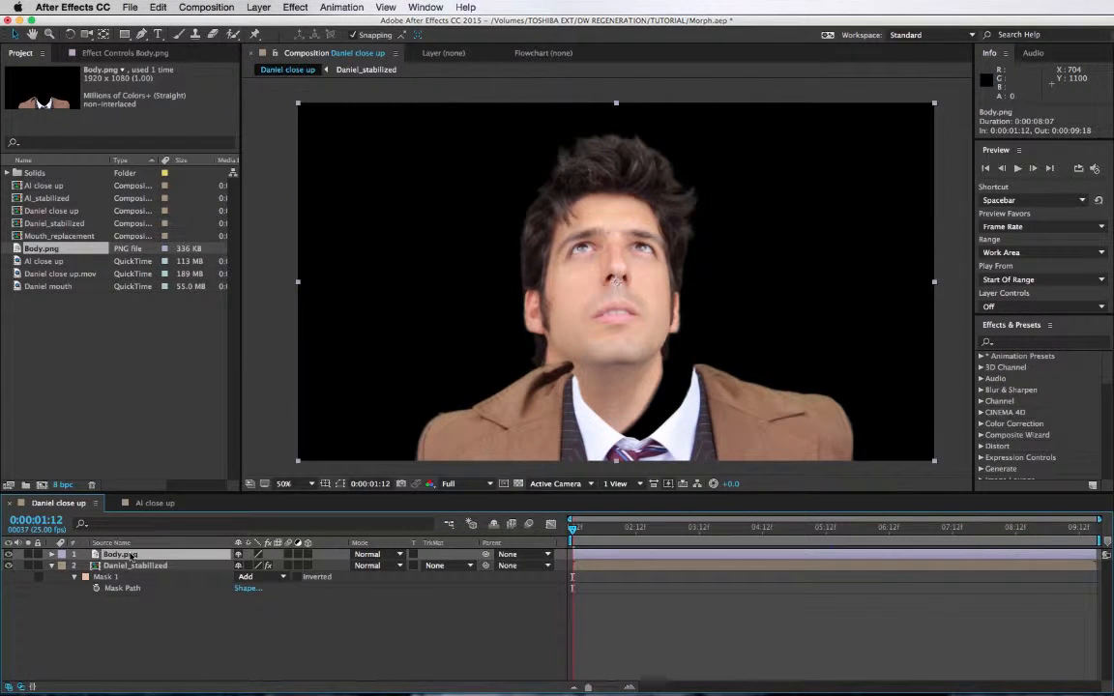
{"action": "key", "text": "shift+Left"}
{"action": "key", "text": "shift+Left"}
{"action": "key", "text": "shift+Left"}
{"action": "key", "text": "shift+Left"}
{"action": "key", "text": "shift+Left"}
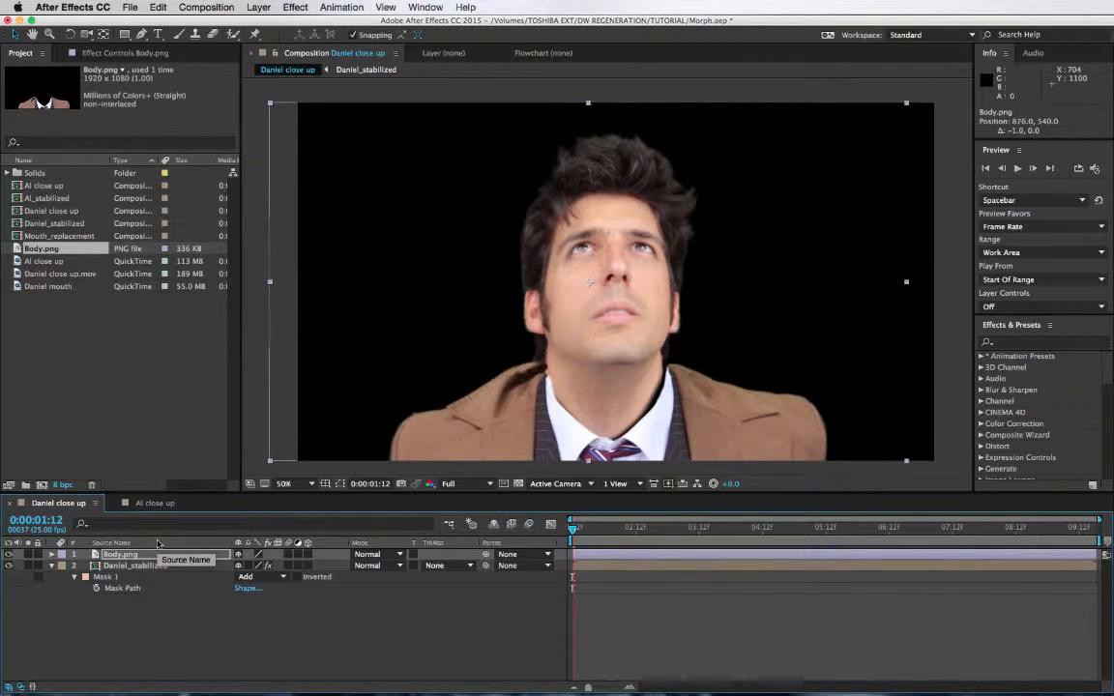
{"action": "key", "text": "Left"}
{"action": "key", "text": "Left"}
{"action": "key", "text": "Left"}
{"action": "key", "text": "Left"}
{"action": "key", "text": "Left"}
{"action": "key", "text": "Left"}
{"action": "key", "text": "Left"}
{"action": "key", "text": "Left"}
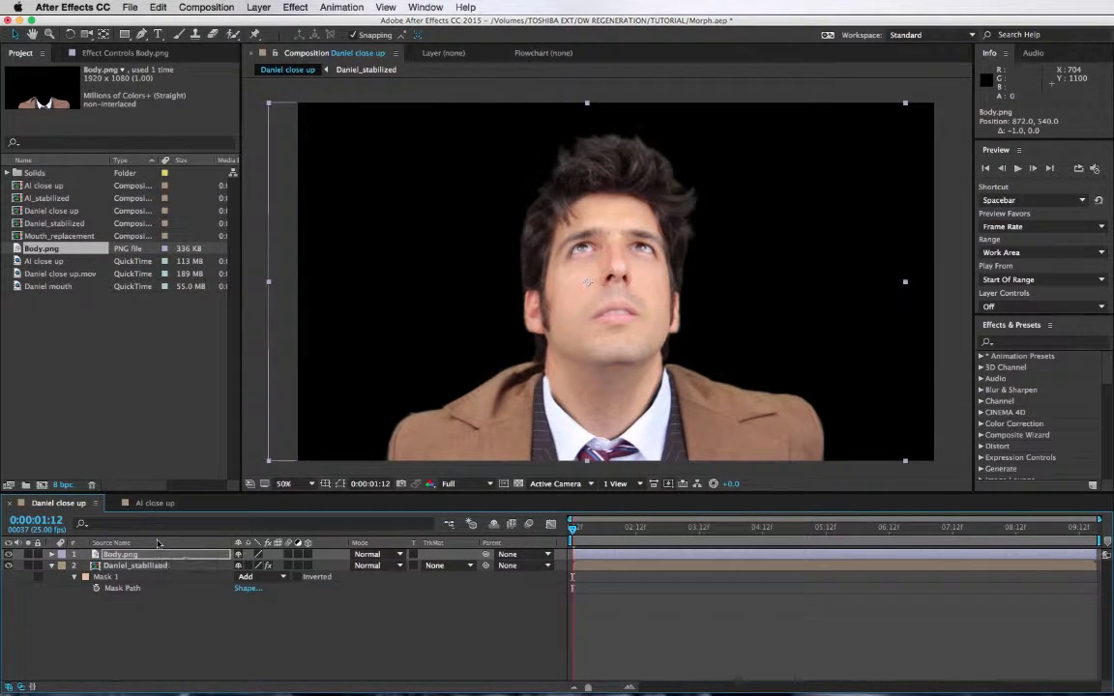
Nudge the Daniel_stabilized layer down and right to position 966, 570 so the head fits the body.
{"action": "left_click", "coordinate": [128, 567]}
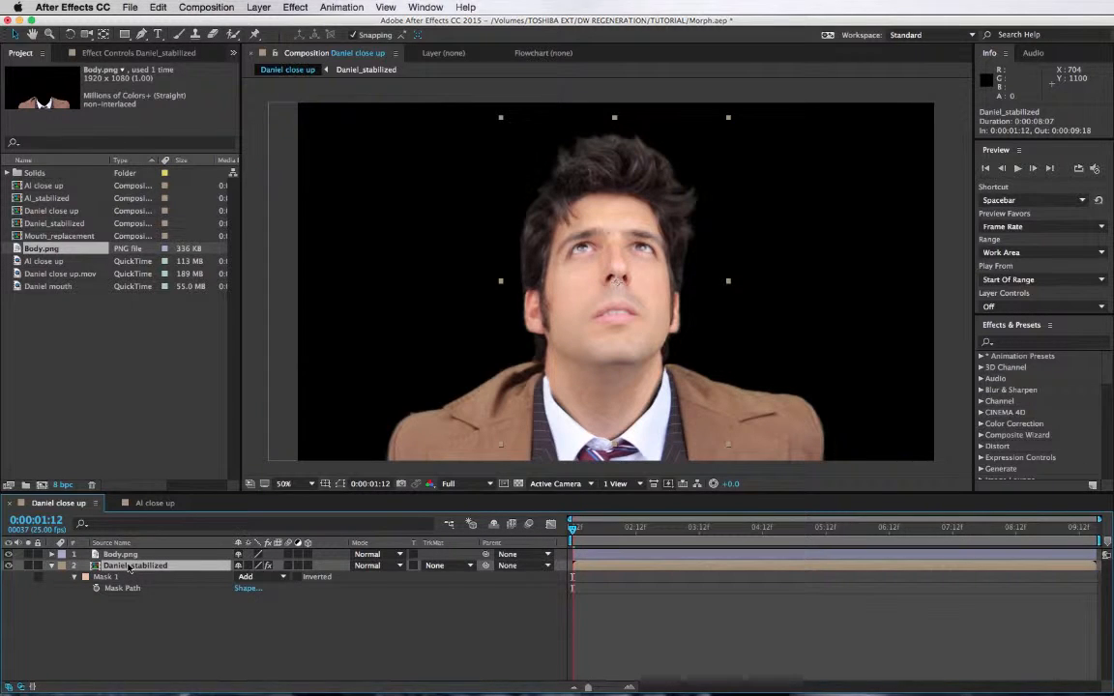
{"action": "key", "text": "shift+Down"}
{"action": "key", "text": "Right"}
{"action": "key", "text": "Right"}
{"action": "key", "text": "Right"}
{"action": "key", "text": "Right"}
{"action": "key", "text": "Right"}
{"action": "key", "text": "Right"}
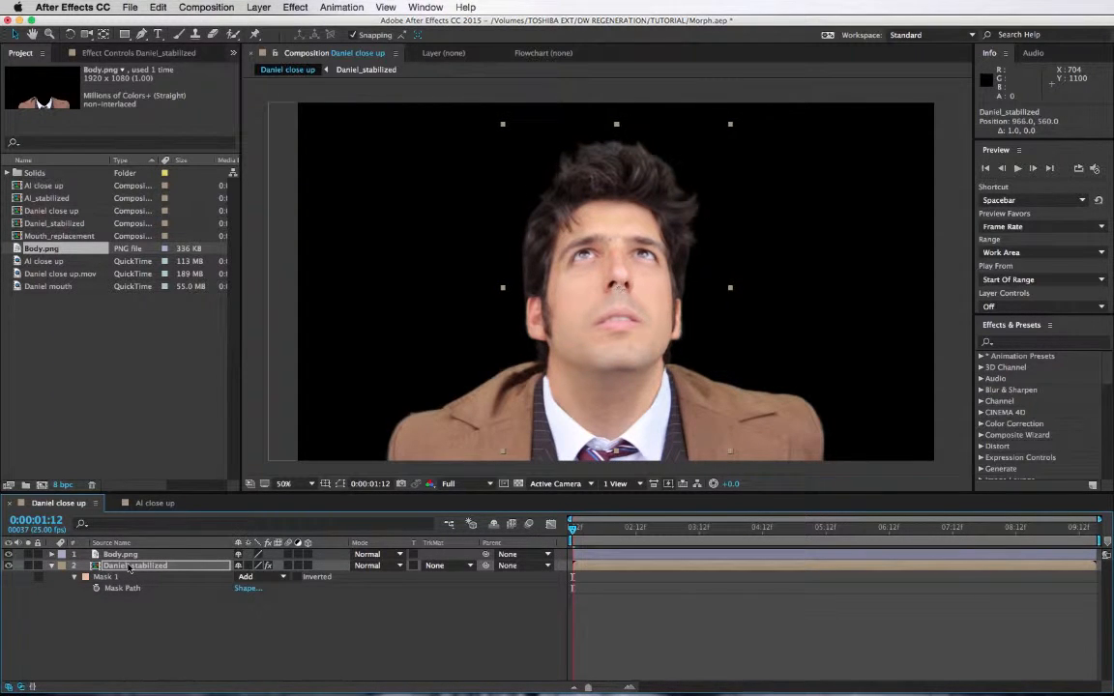
{"action": "key", "text": "Down"}
{"action": "key", "text": "Down"}
{"action": "key", "text": "Down"}
{"action": "key", "text": "Down"}
{"action": "key", "text": "Down"}
{"action": "key", "text": "Down"}
{"action": "key", "text": "Down"}
{"action": "key", "text": "Down"}
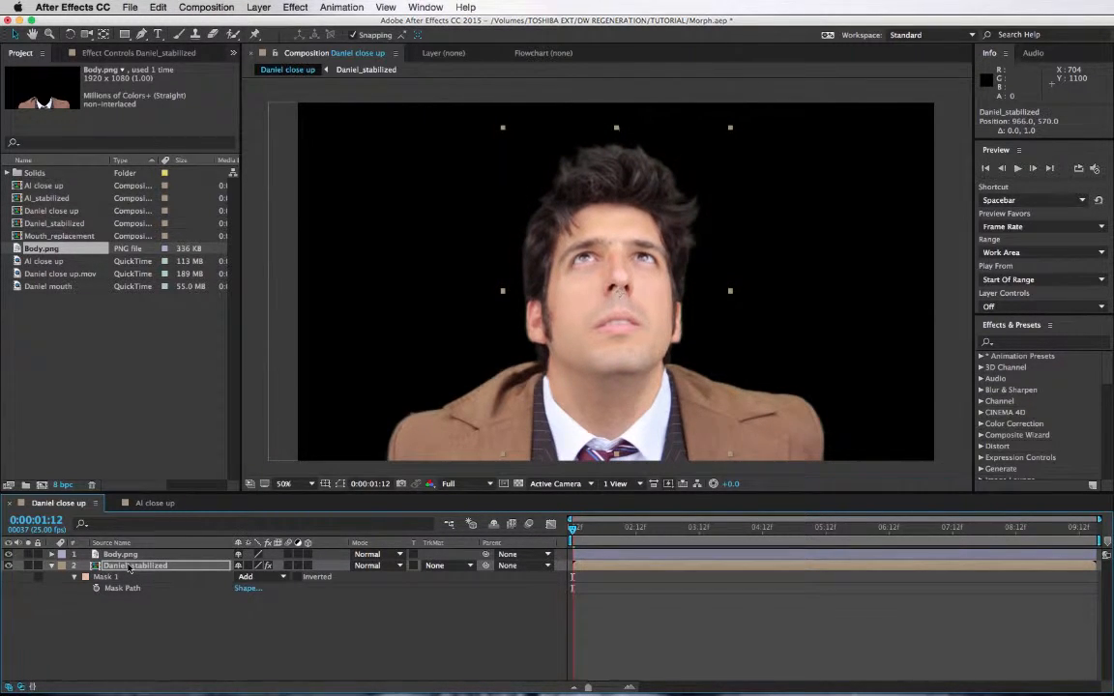
{"action": "key", "text": "Down"}
{"action": "key", "text": "Down"}
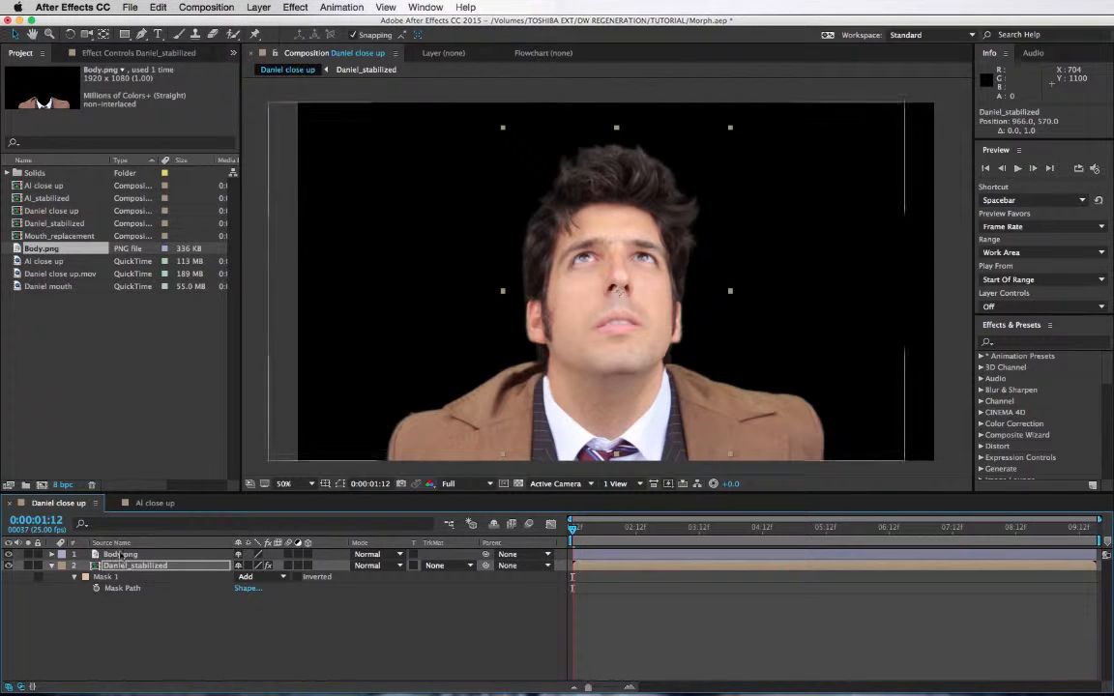
Set Mask 1 on the Daniel_stabilized layer to None.
{"action": "left_click", "coordinate": [145, 553]}
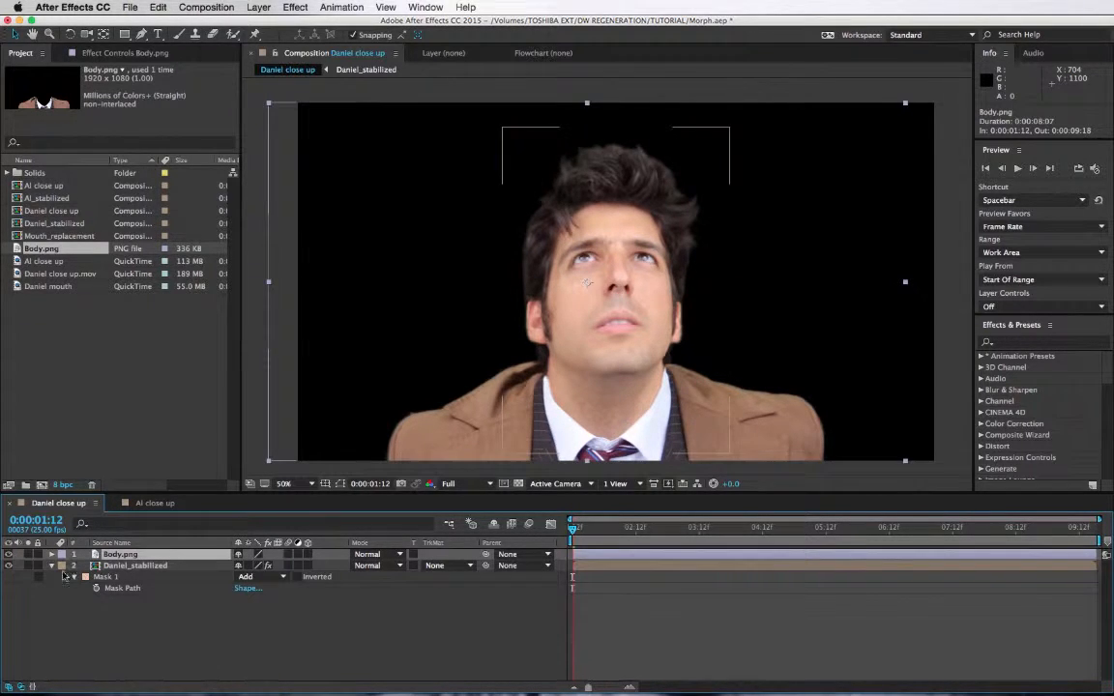
{"action": "left_click", "coordinate": [114, 566]}
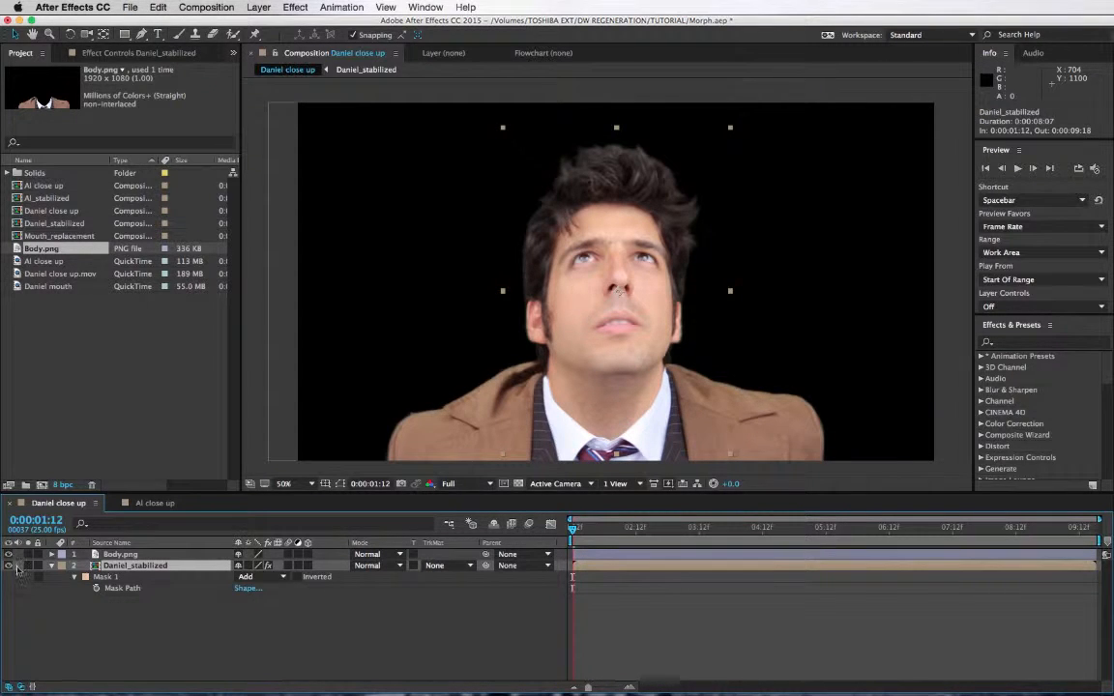
{"action": "left_click", "coordinate": [114, 555]}
{"action": "left_click", "coordinate": [247, 577]}
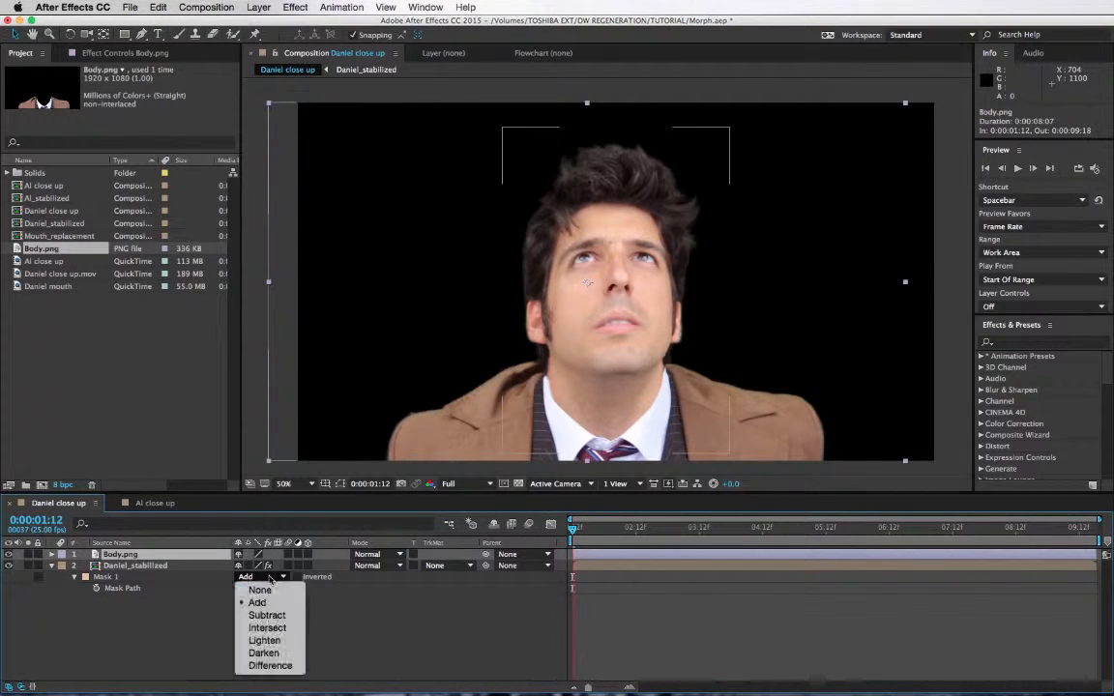
{"action": "left_click", "coordinate": [252, 587]}
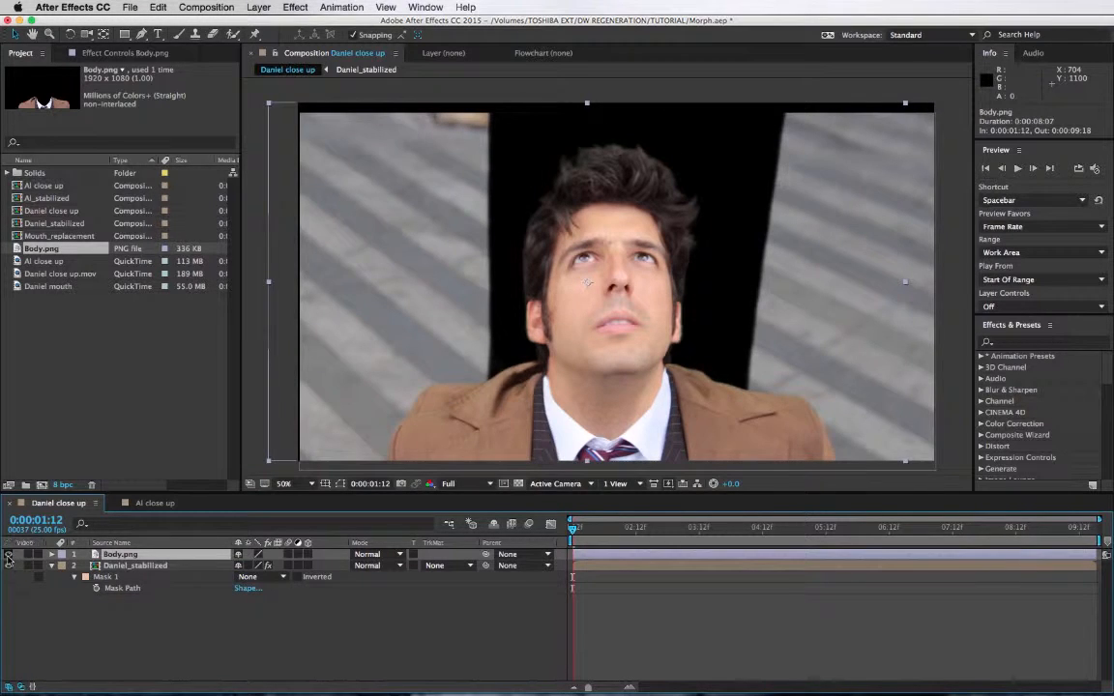
Hide the Body.png layer and switch off the effects on Daniel_stabilized.
{"action": "left_click", "coordinate": [7, 555]}
{"action": "left_click", "coordinate": [125, 566]}
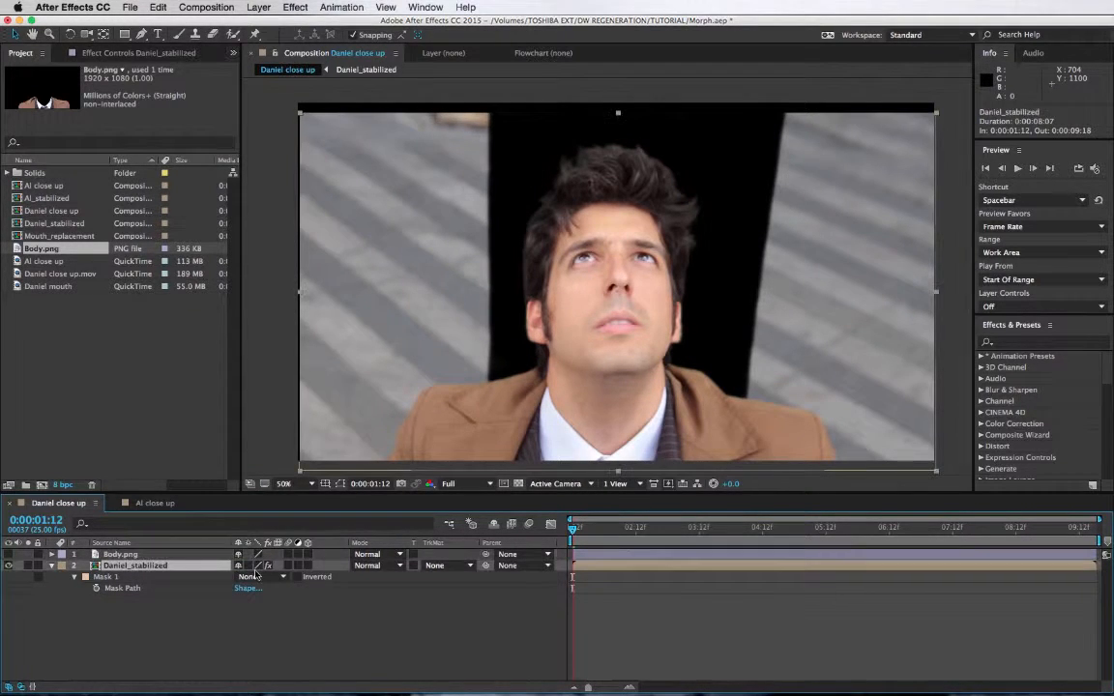
{"action": "left_click", "coordinate": [268, 566]}
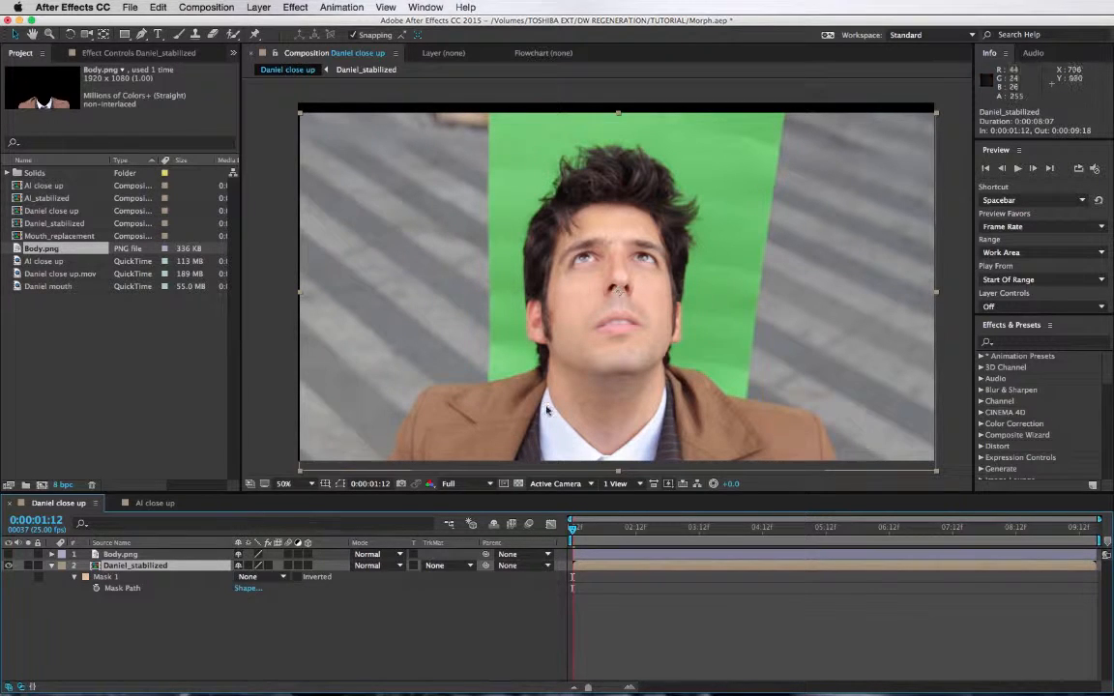
Start motion tracking on the Daniel_stabilized layer and bring the neck and jacket area into close view.
{"action": "right_click", "coordinate": [144, 567]}
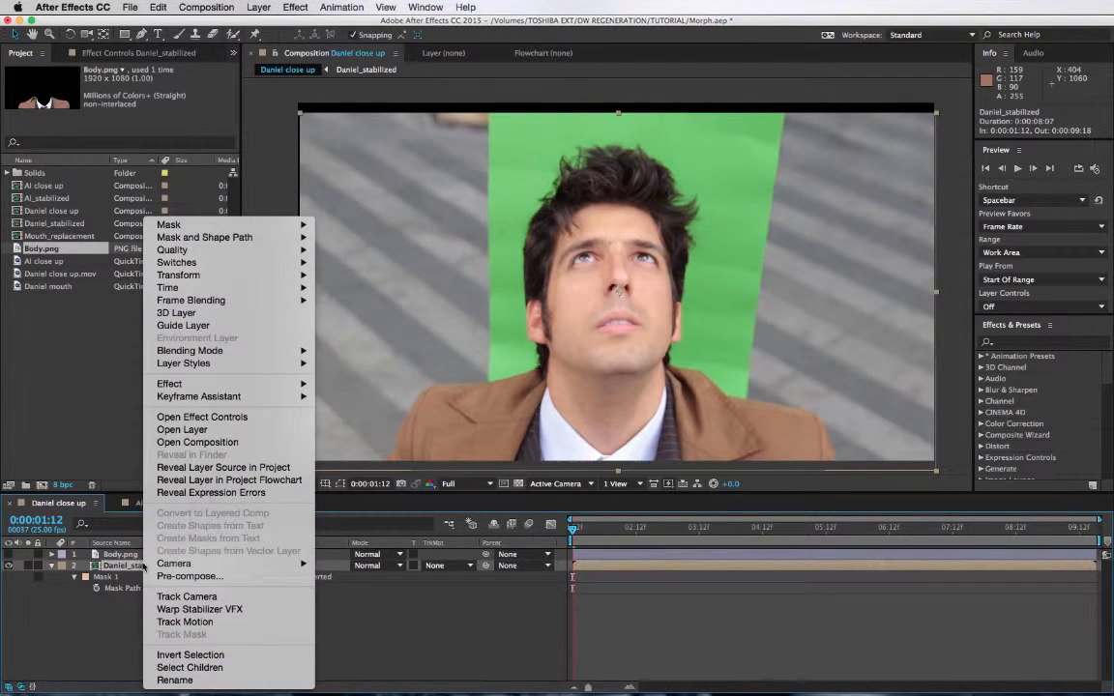
{"action": "left_click", "coordinate": [186, 622]}
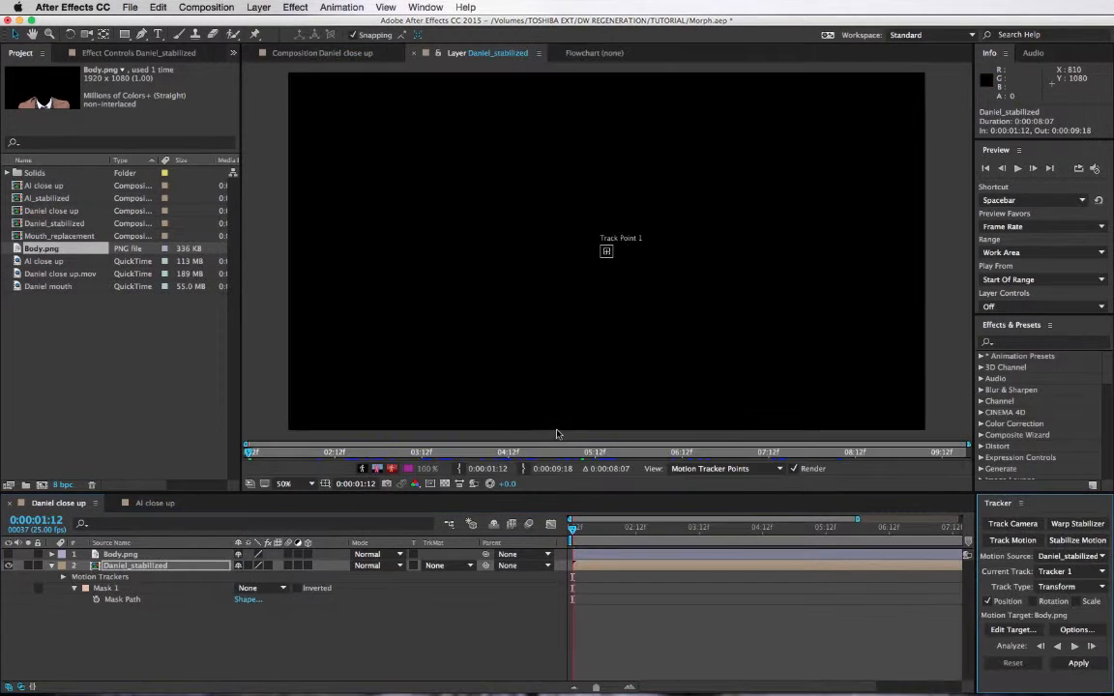
{"action": "scroll", "coordinate": [518, 341], "scroll_direction": "up", "scroll_amount": 2}
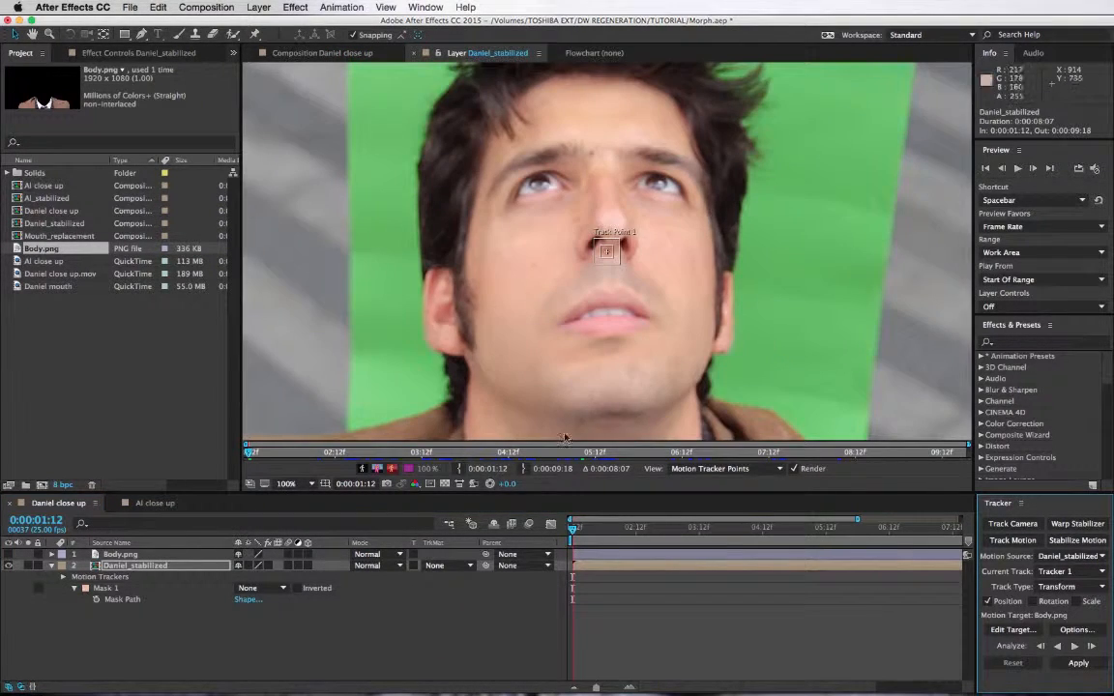
{"action": "left_click_drag", "start_coordinate": [580, 375], "coordinate": [593, 298]}
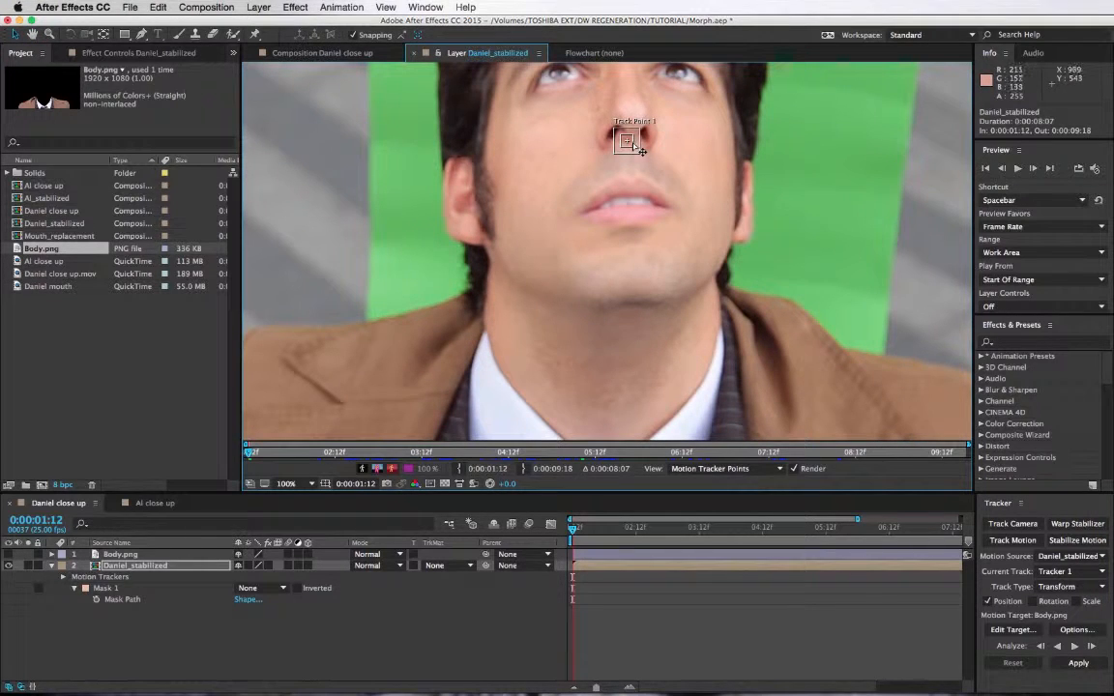
{"action": "left_click_drag", "start_coordinate": [635, 145], "coordinate": [635, 343]}
{"action": "left_click_drag", "start_coordinate": [641, 386], "coordinate": [636, 292]}
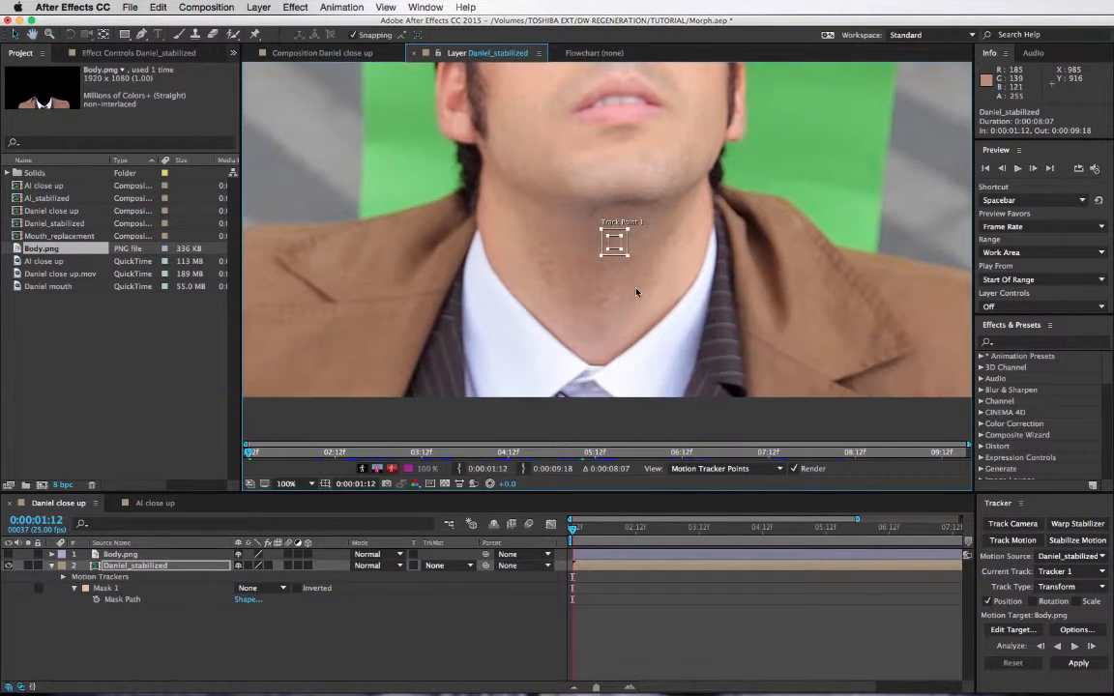
{"action": "left_click_drag", "start_coordinate": [634, 230], "coordinate": [634, 301]}
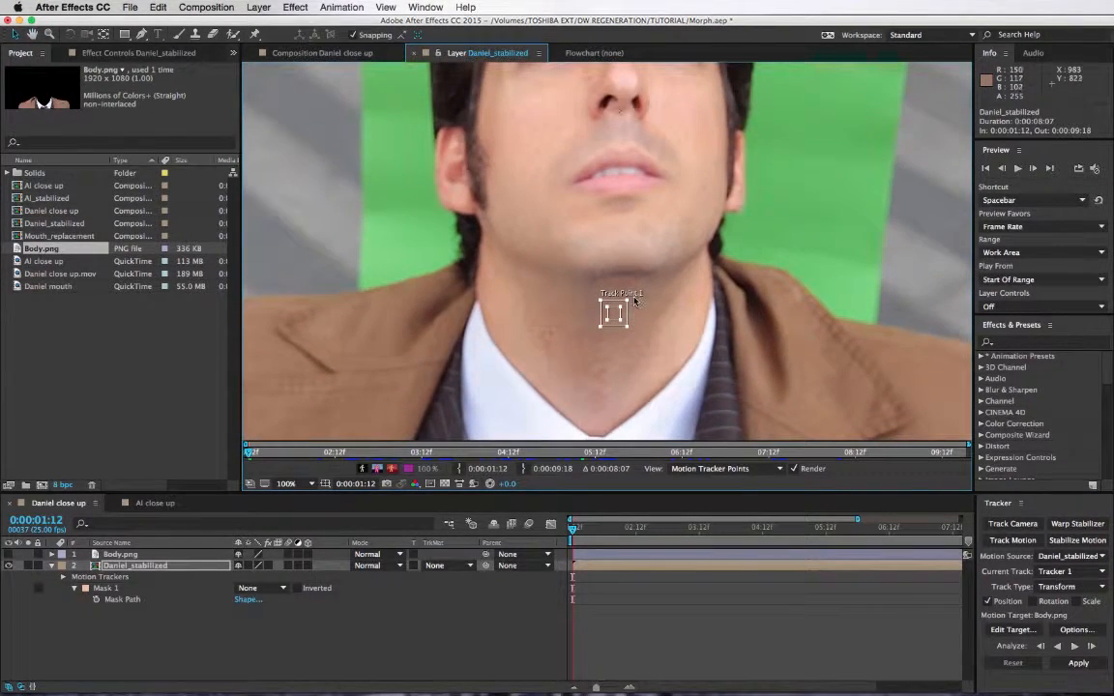
{"action": "key", "text": "super+z"}
Enlarge the feature and search regions of Track Point 1 and place it on the jacket's lapel notch at the image's left side.
{"action": "left_click_drag", "start_coordinate": [628, 125], "coordinate": [618, 305]}
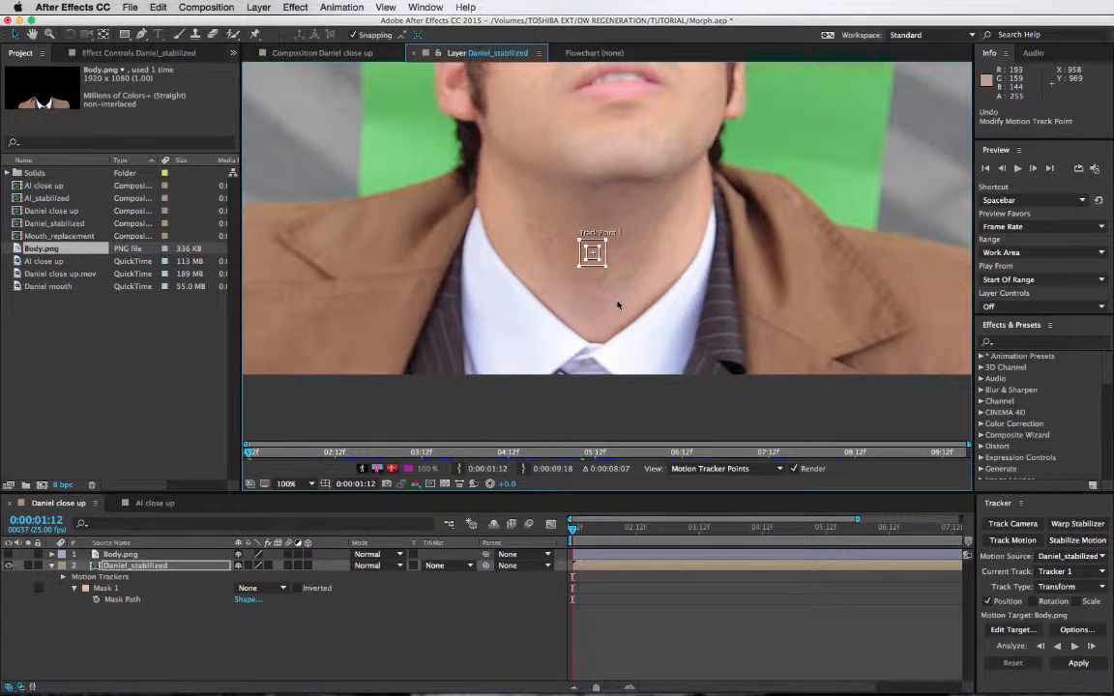
{"action": "left_click_drag", "start_coordinate": [600, 262], "coordinate": [582, 367]}
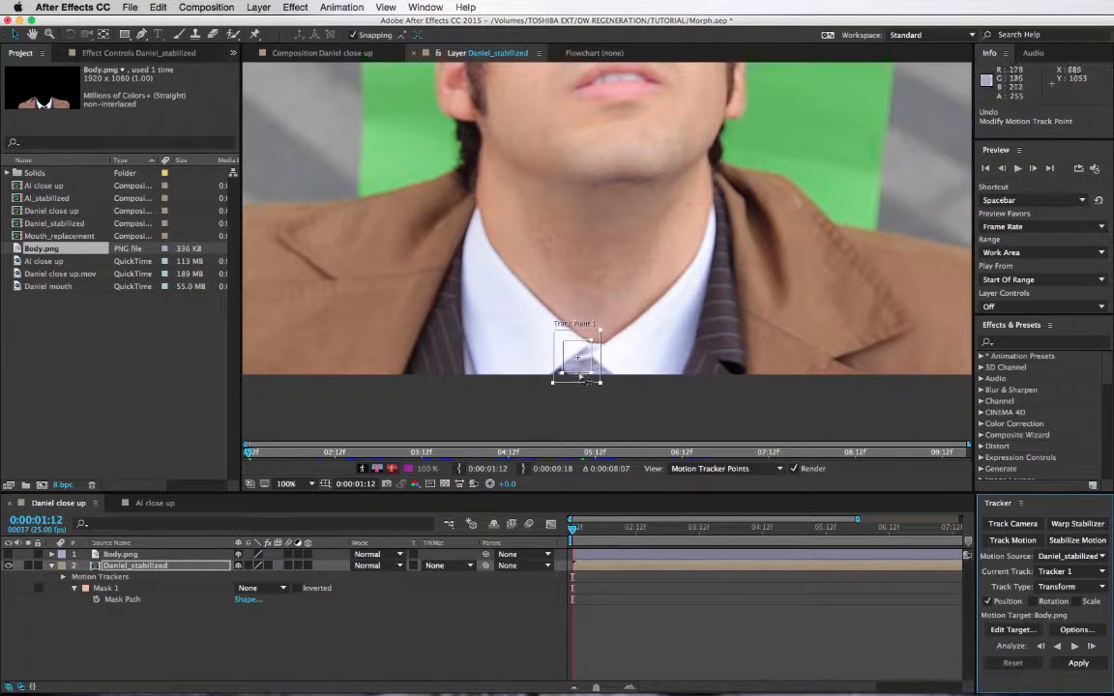
{"action": "left_click_drag", "start_coordinate": [571, 359], "coordinate": [340, 290]}
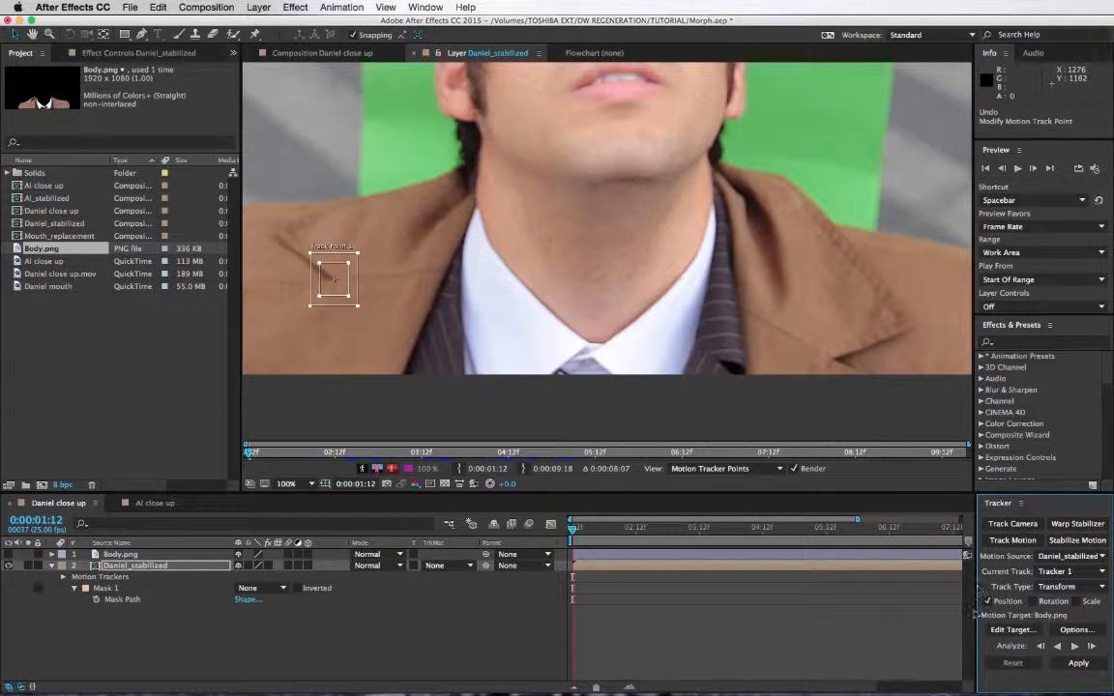
Enable Rotation tracking with Track Point 2 on the opposite lapel notch, and analyze the clip forward.
{"action": "left_click", "coordinate": [1032, 601]}
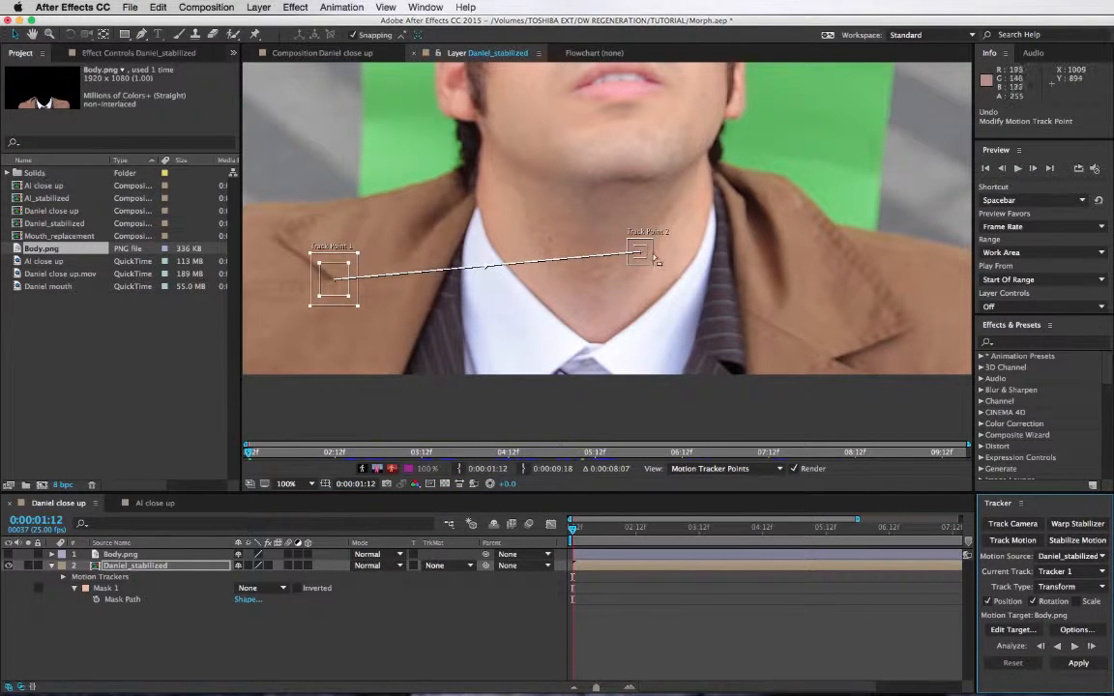
{"action": "left_click_drag", "start_coordinate": [645, 261], "coordinate": [845, 374]}
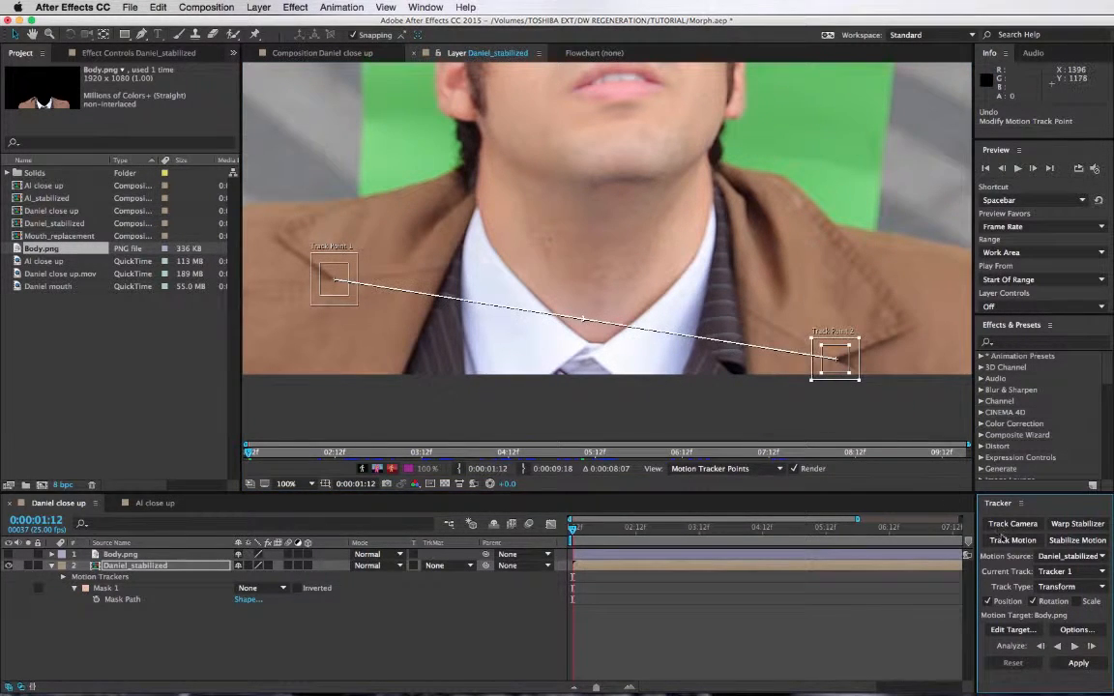
{"action": "left_click", "coordinate": [1070, 644]}
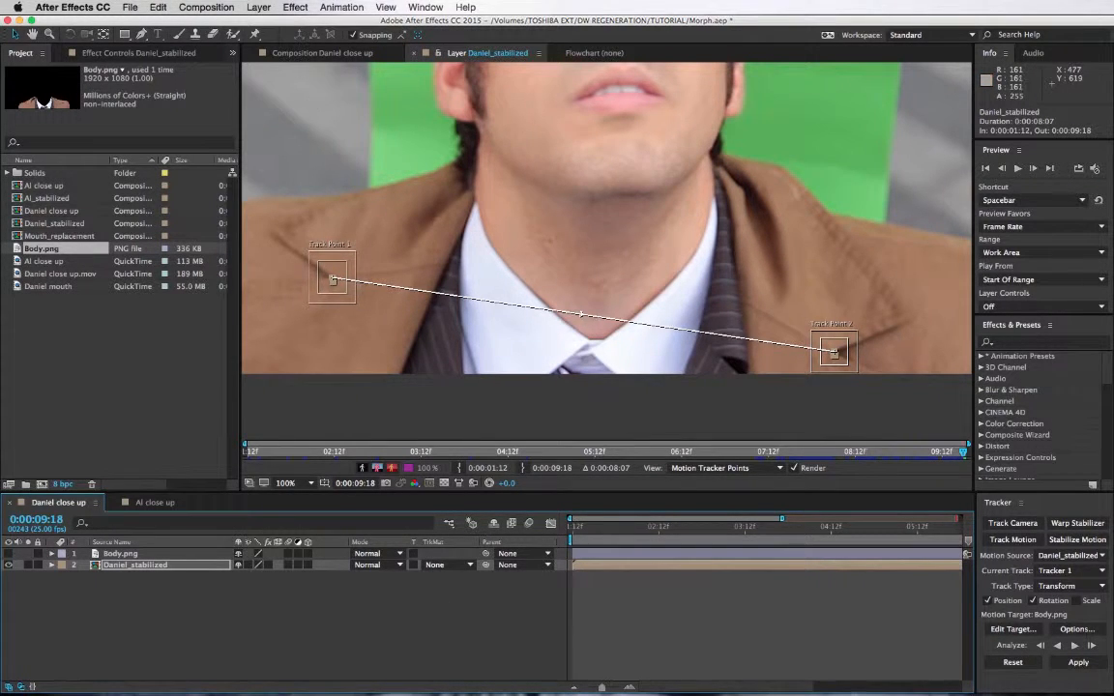
Create a new null object in the Daniel close up composition.
{"action": "left_click", "coordinate": [259, 8]}
{"action": "mouse_move", "coordinate": [268, 22]}
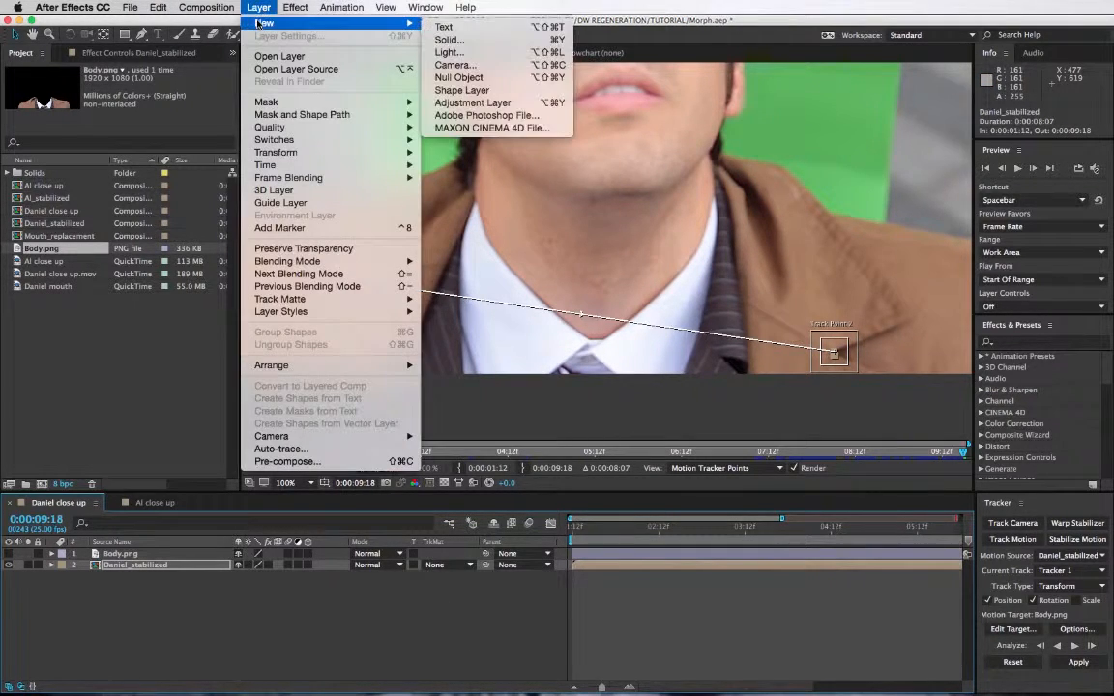
{"action": "left_click", "coordinate": [468, 77]}
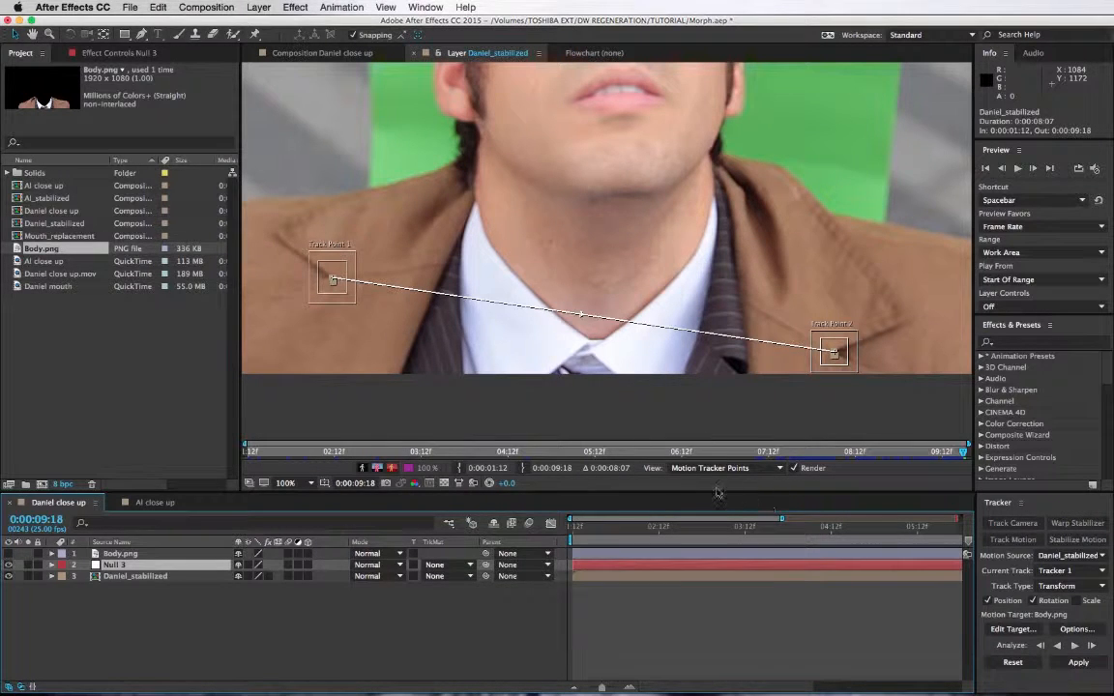
Set the tracker's motion target to the Null 3 layer and apply the position and rotation tracking data.
{"action": "left_click", "coordinate": [1010, 629]}
{"action": "left_click", "coordinate": [590, 340]}
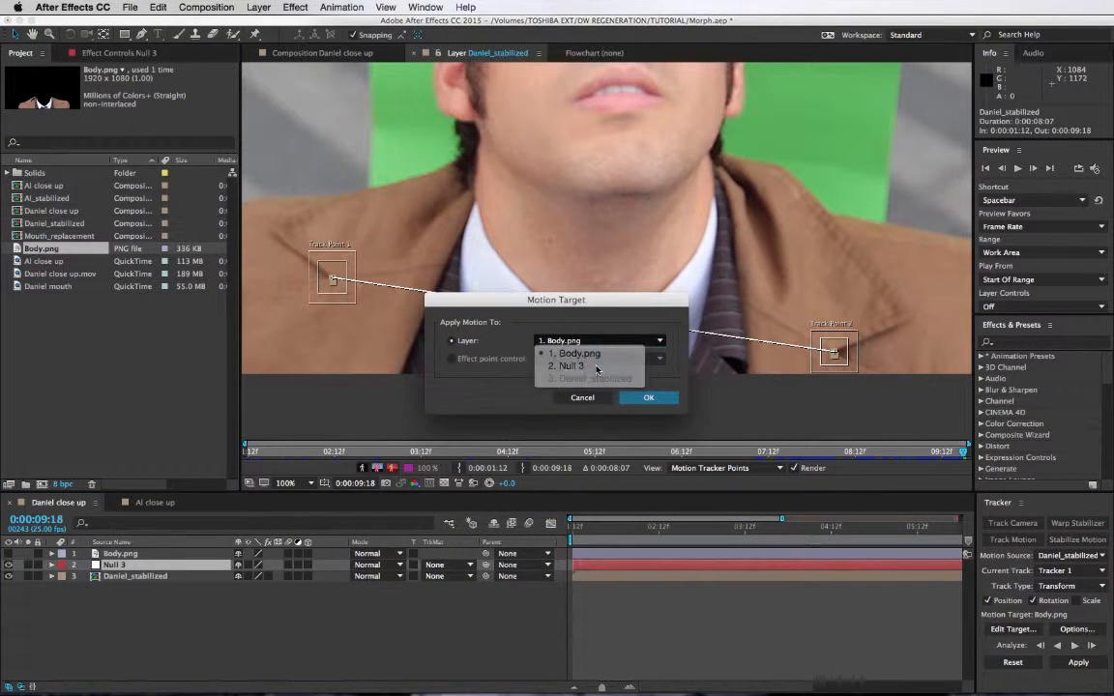
{"action": "left_click", "coordinate": [565, 366]}
{"action": "left_click", "coordinate": [643, 397]}
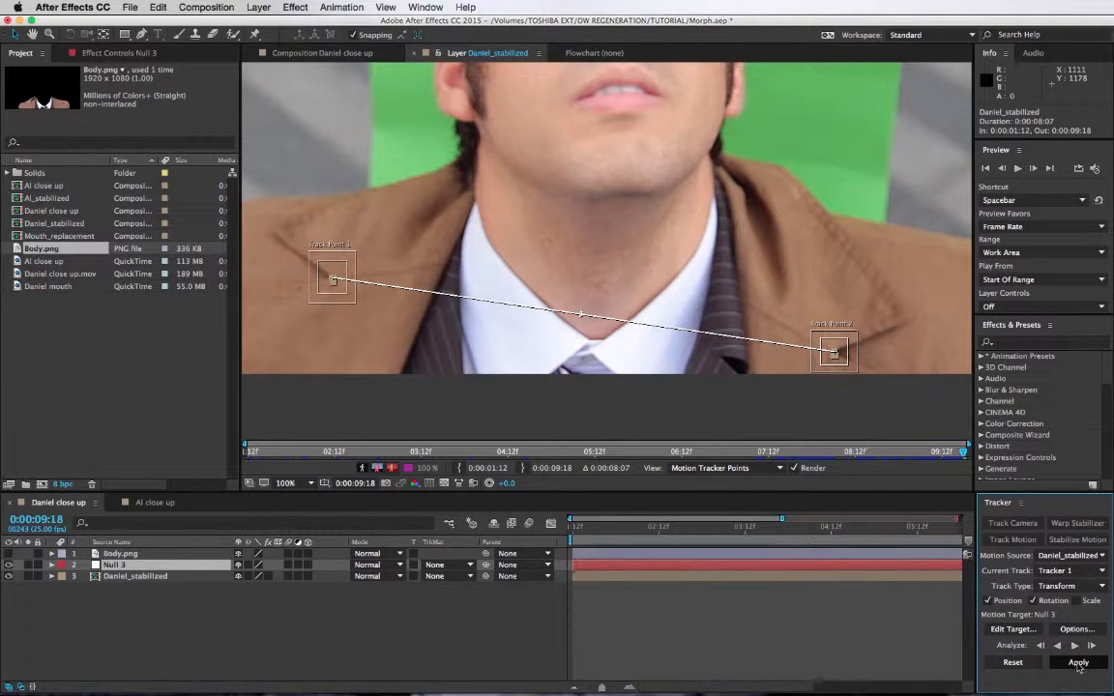
{"action": "left_click", "coordinate": [1078, 662]}
{"action": "left_click", "coordinate": [607, 374]}
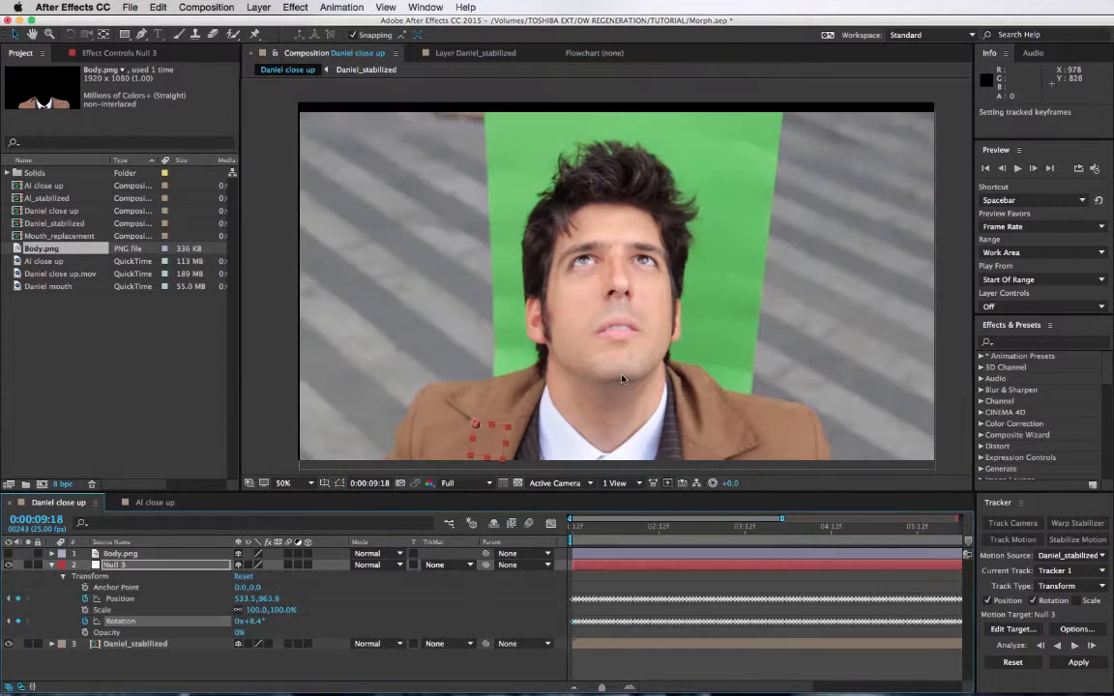
Switch the effects back on for the Daniel_stabilized layer and set its Mask 1 mode to Add.
{"action": "left_click", "coordinate": [160, 645]}
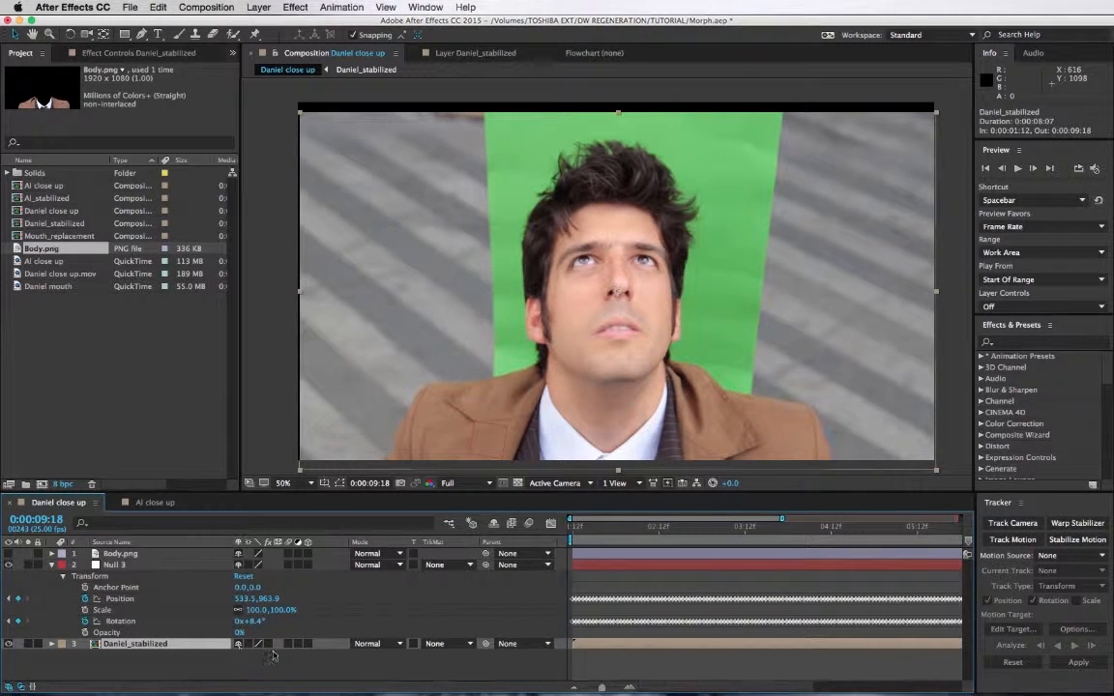
{"action": "left_click", "coordinate": [306, 644]}
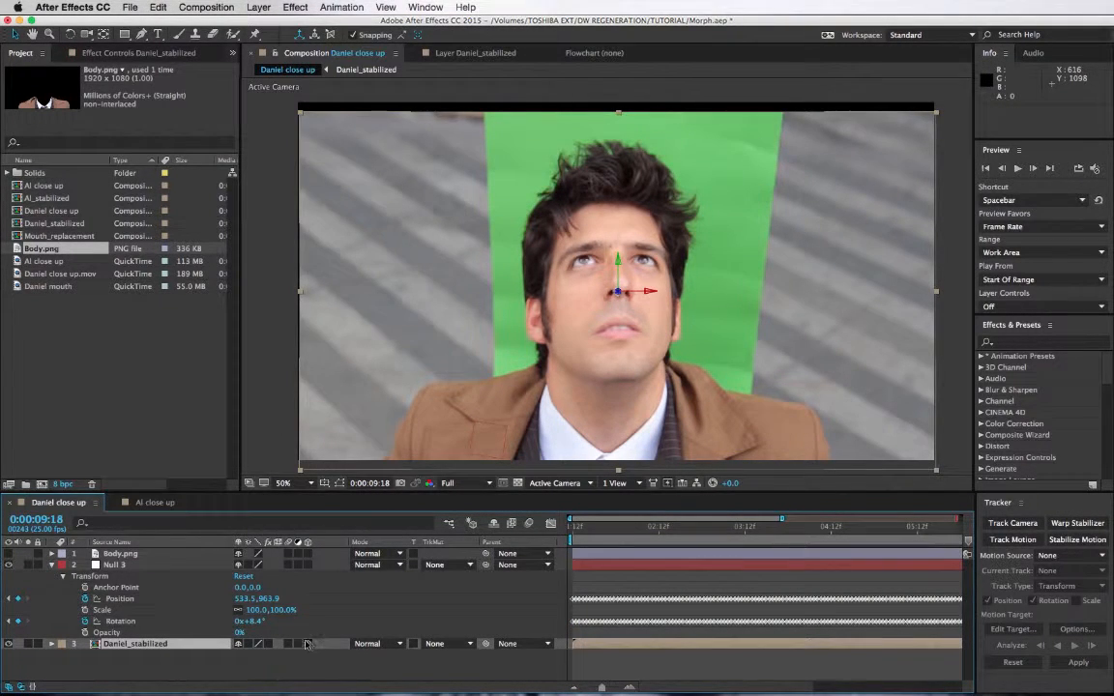
{"action": "left_click", "coordinate": [307, 644]}
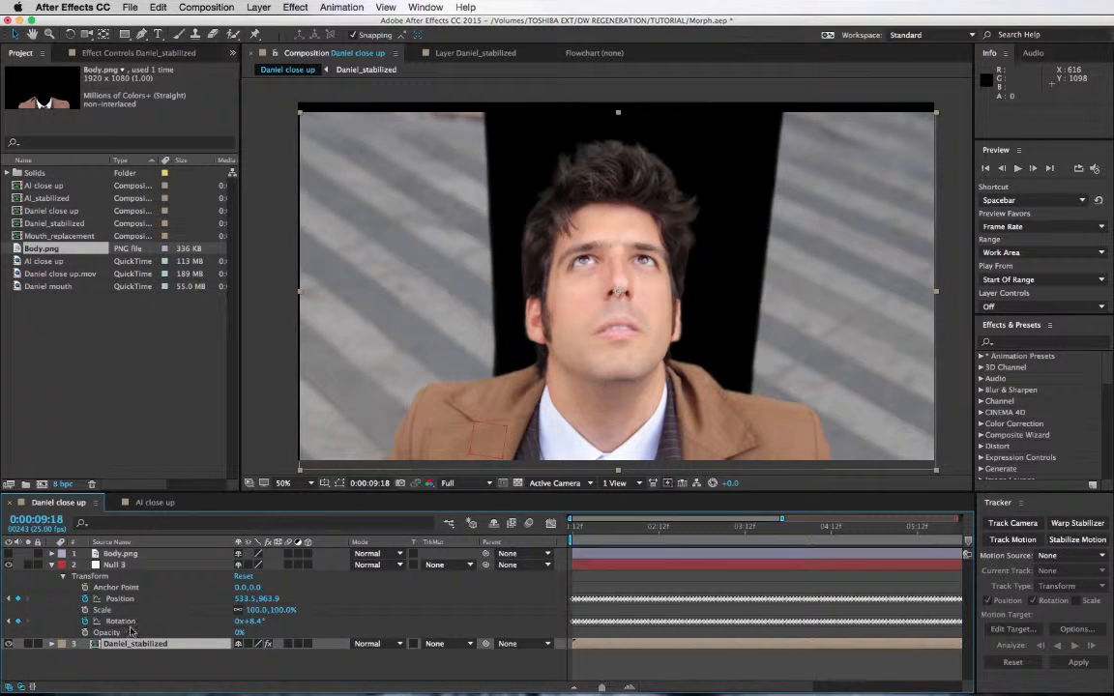
{"action": "key", "text": "m"}
{"action": "left_click", "coordinate": [261, 657]}
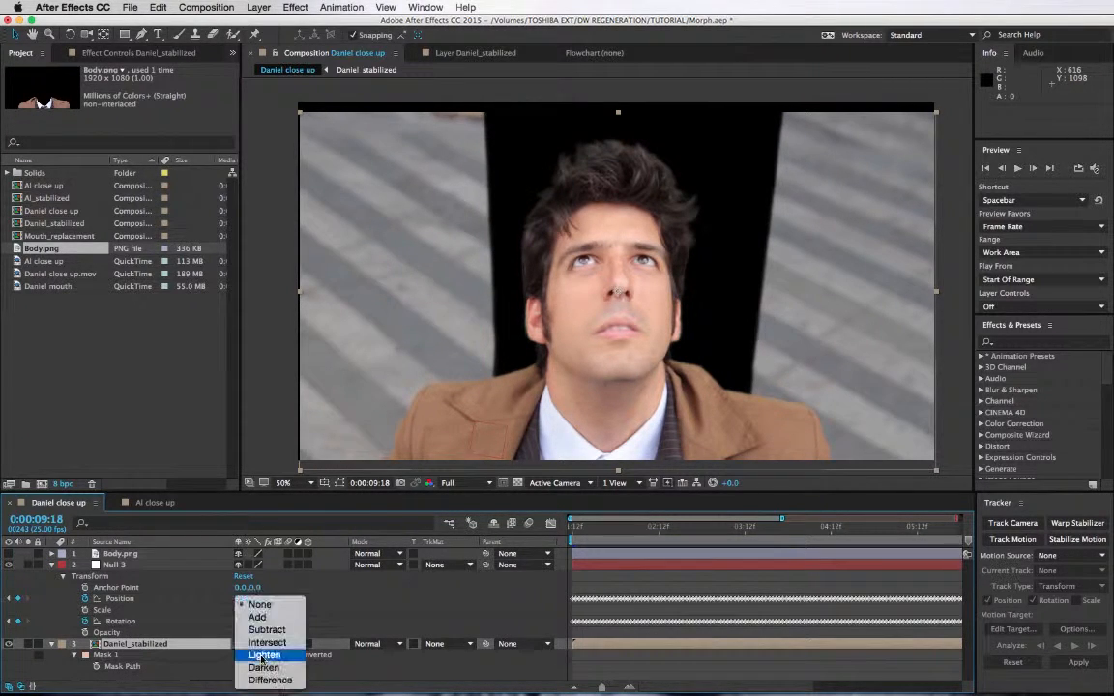
{"action": "left_click", "coordinate": [259, 619]}
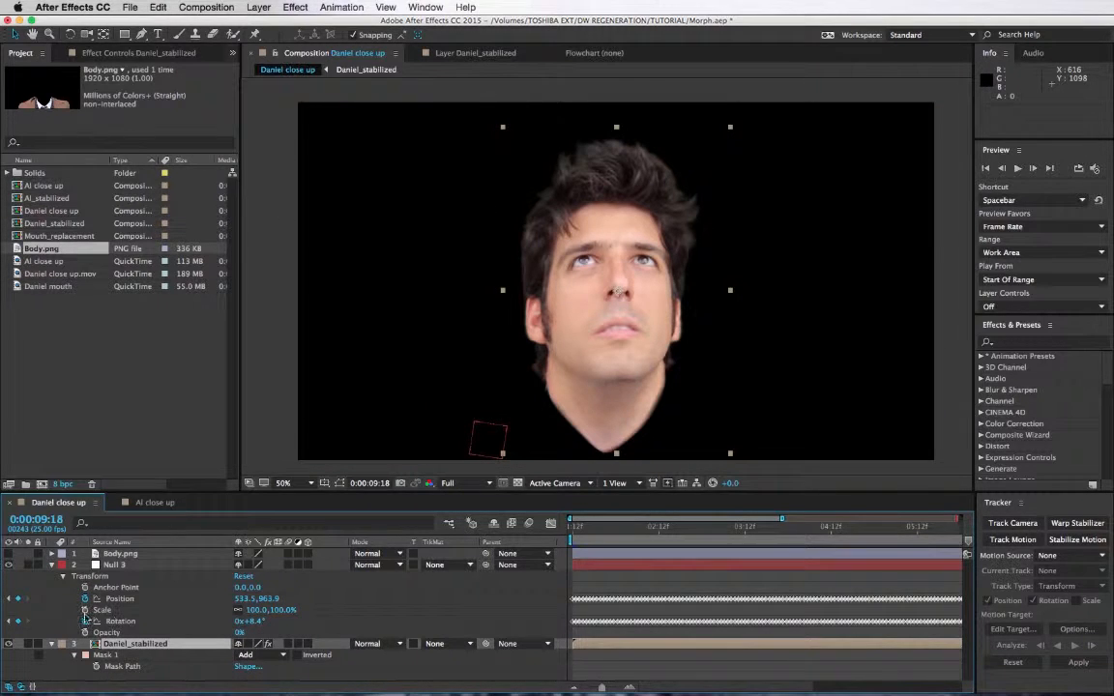
Show the Body.png layer, close the Tracker, and parent Body.png to Null 3.
{"action": "left_click", "coordinate": [9, 553]}
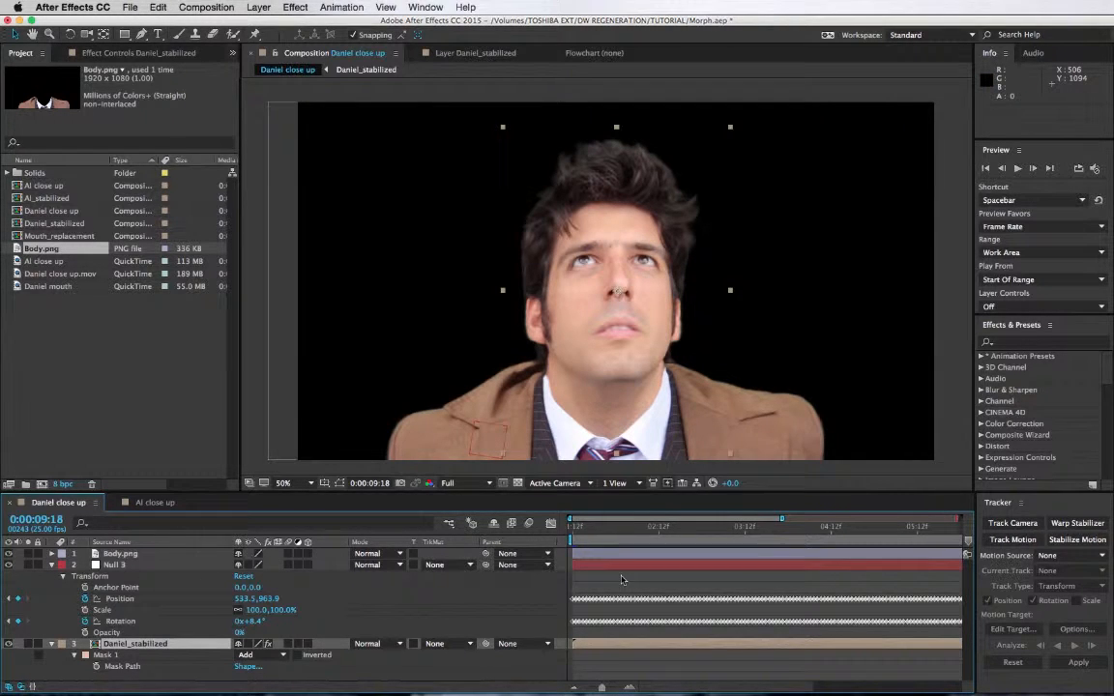
{"action": "left_click", "coordinate": [1019, 504]}
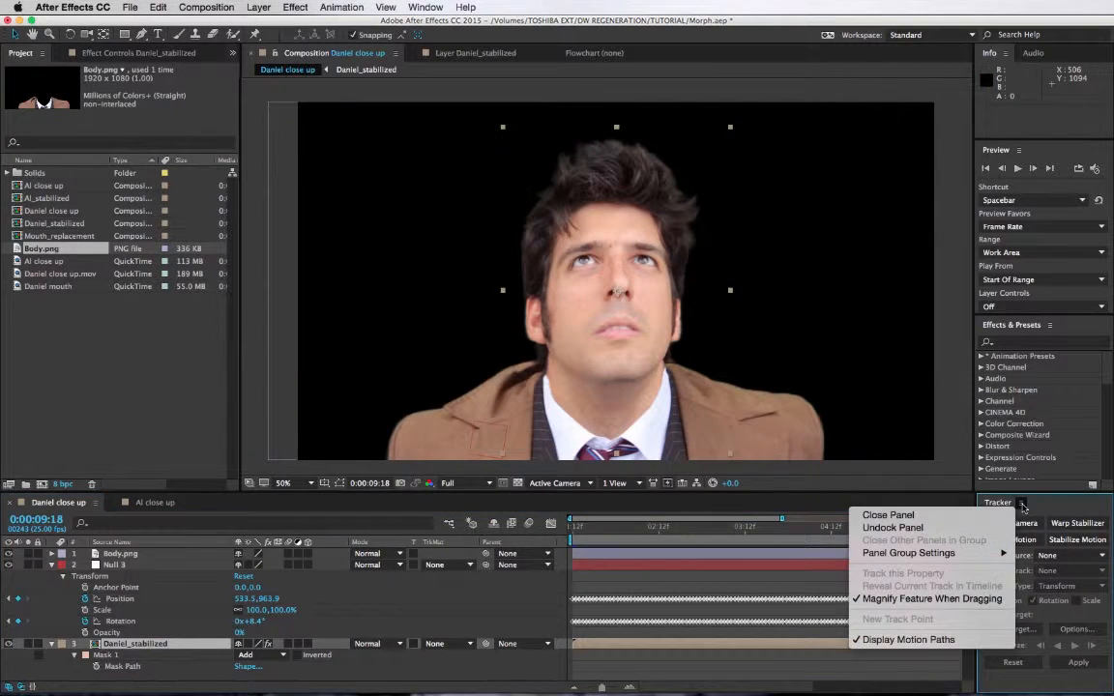
{"action": "left_click", "coordinate": [895, 510]}
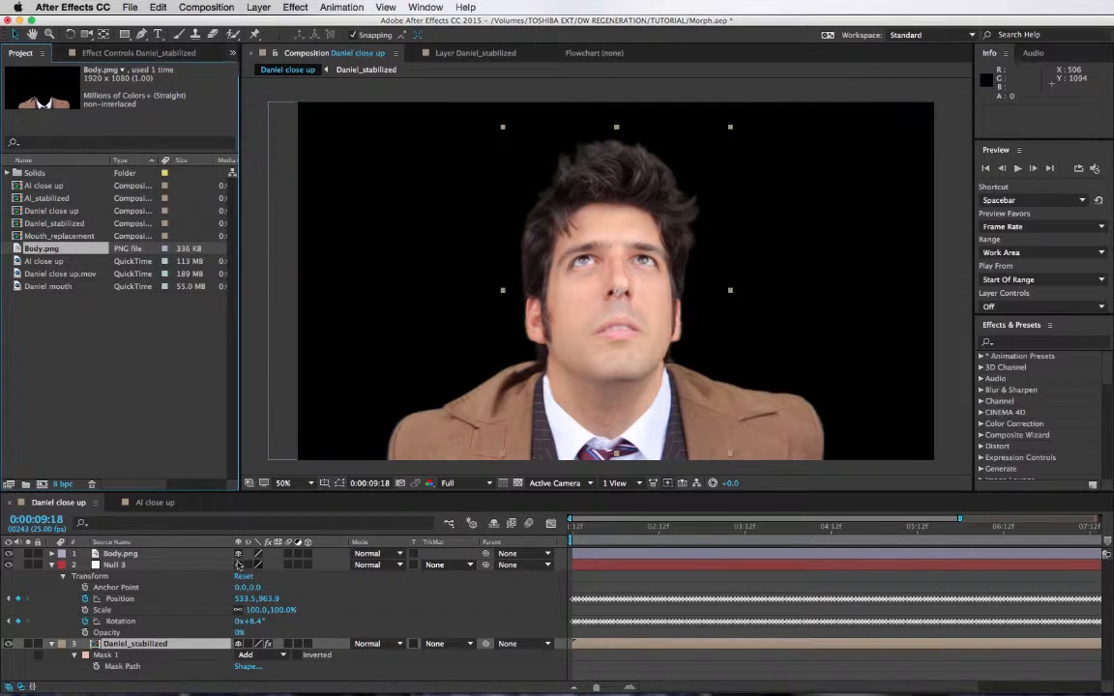
{"action": "left_click_drag", "start_coordinate": [488, 556], "coordinate": [141, 570]}
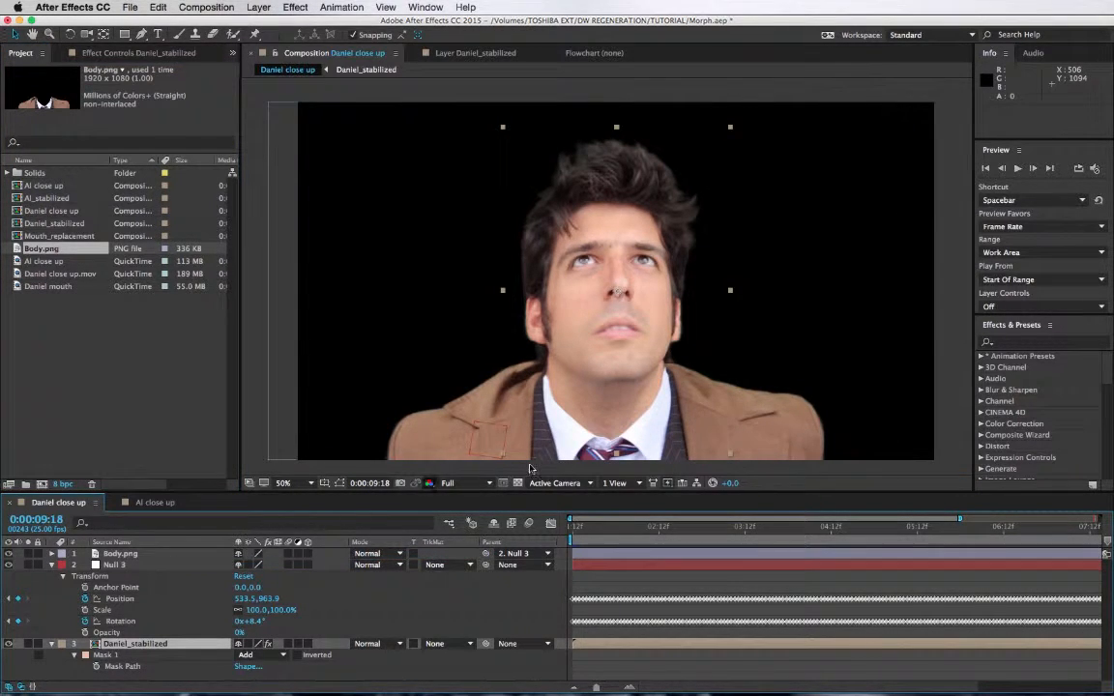
Check how the head meets the tracked body at 0:00:04:10, 0:00:02:23 and 0:00:01:12, and view the composite over transparency.
{"action": "left_click", "coordinate": [825, 531]}
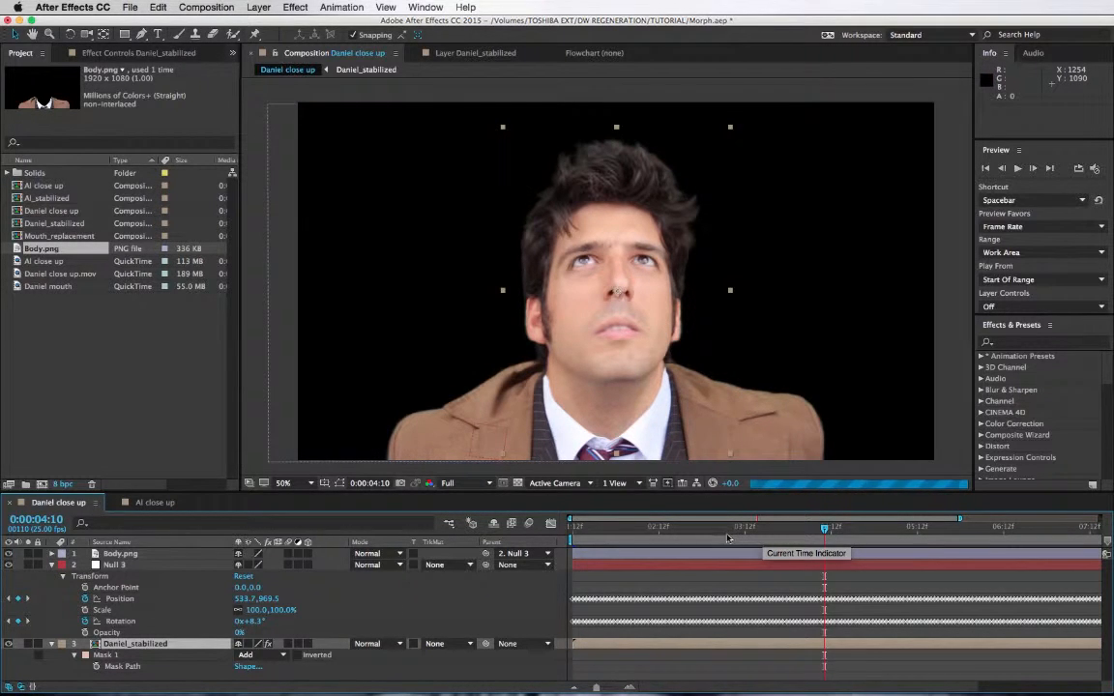
{"action": "left_click", "coordinate": [697, 531]}
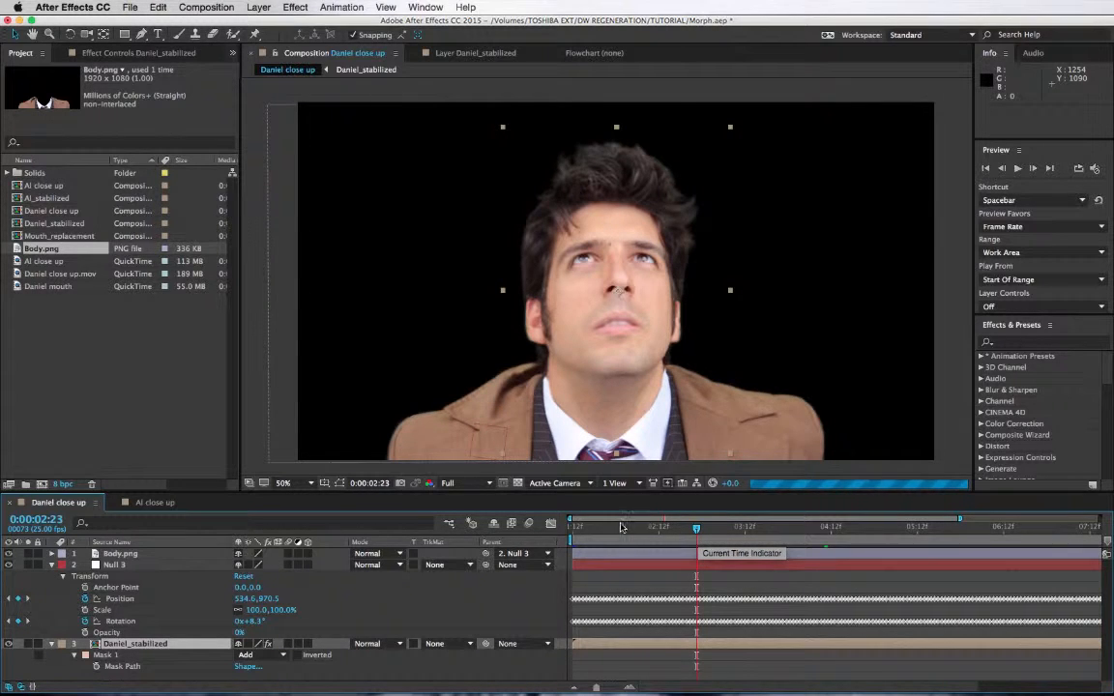
{"action": "left_click", "coordinate": [572, 528]}
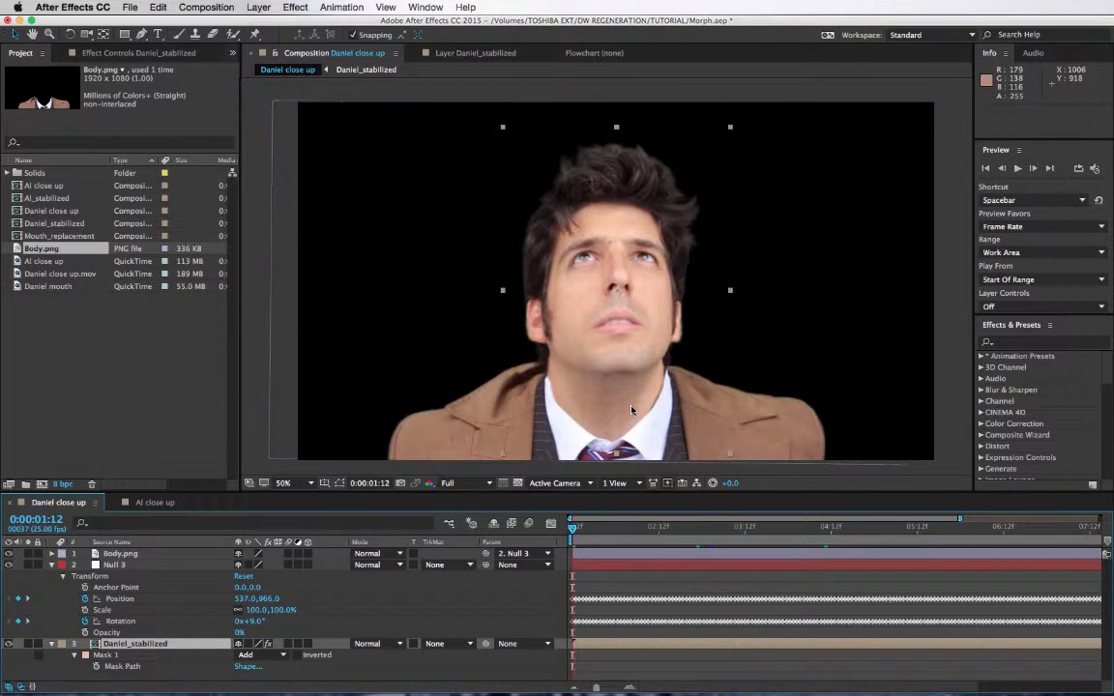
{"action": "scroll", "coordinate": [631, 410], "scroll_direction": "up", "scroll_amount": 2}
{"action": "scroll", "coordinate": [632, 410], "scroll_direction": "down", "scroll_amount": 2}
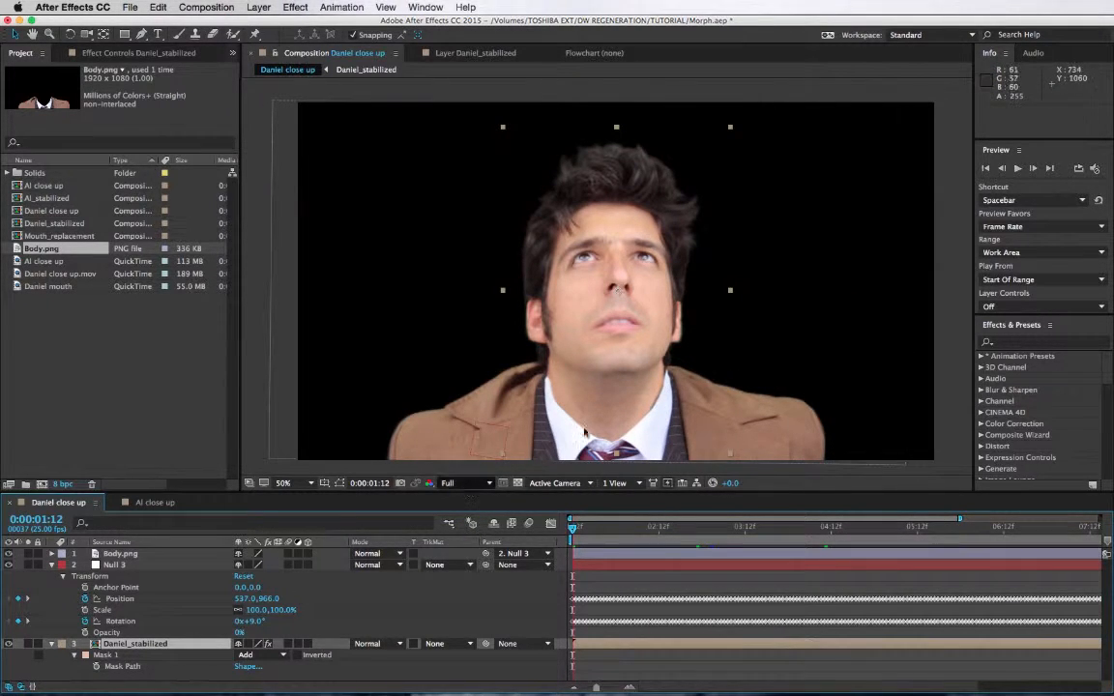
{"action": "left_click", "coordinate": [519, 483]}
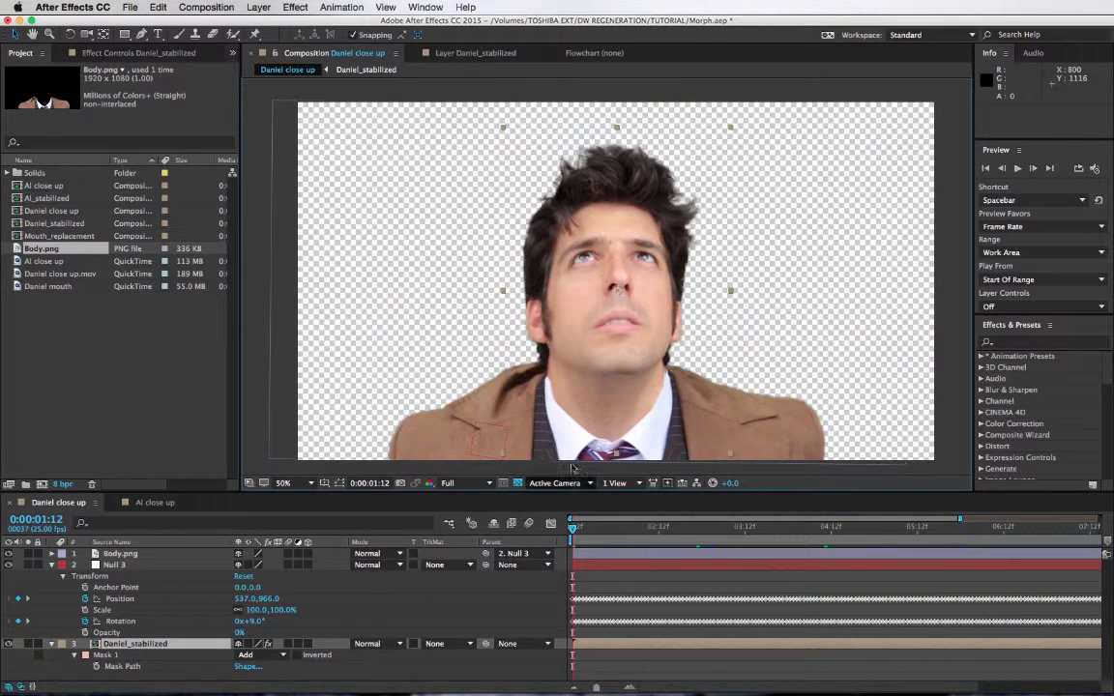
{"action": "left_click", "coordinate": [519, 484]}
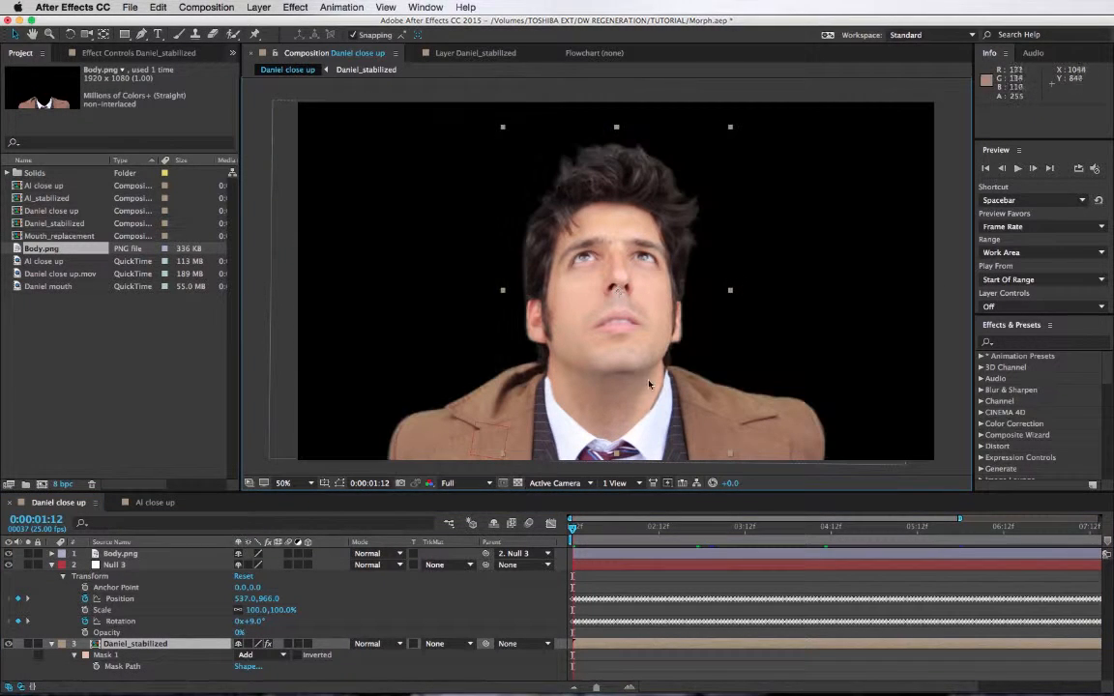
Nudge the Daniel_stabilized layer to position 970, 576 so the neck fits the collar, and check it at 0:00:02:03.
{"action": "left_click", "coordinate": [134, 645]}
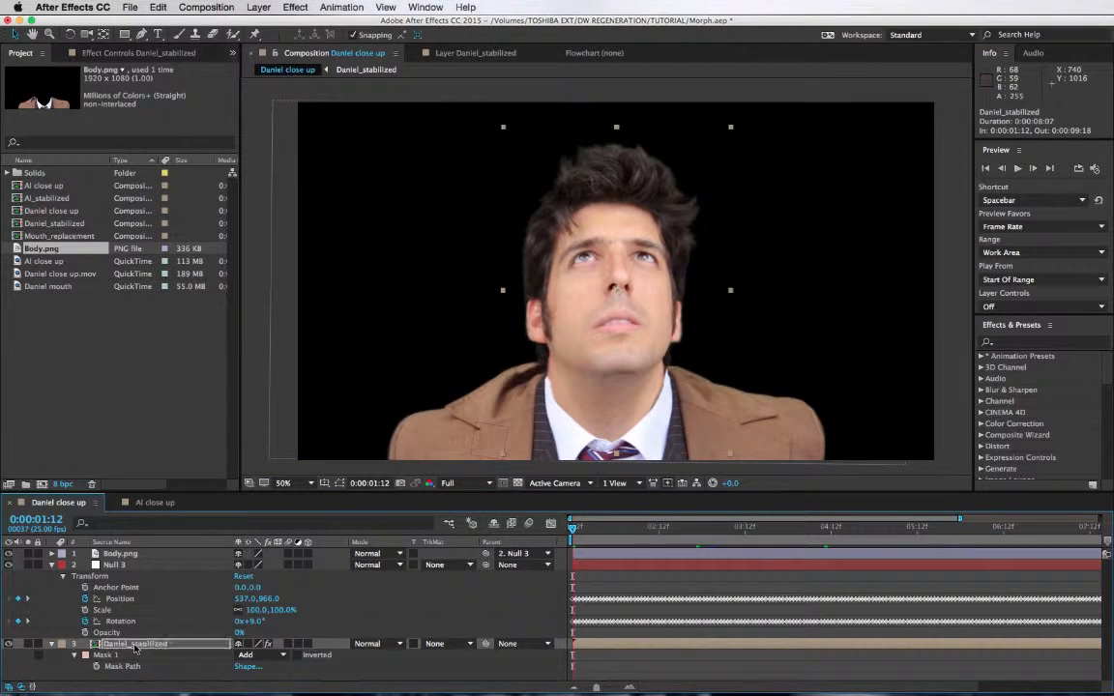
{"action": "key", "text": "Return"}
{"action": "key", "text": "Down"}
{"action": "key", "text": "Down"}
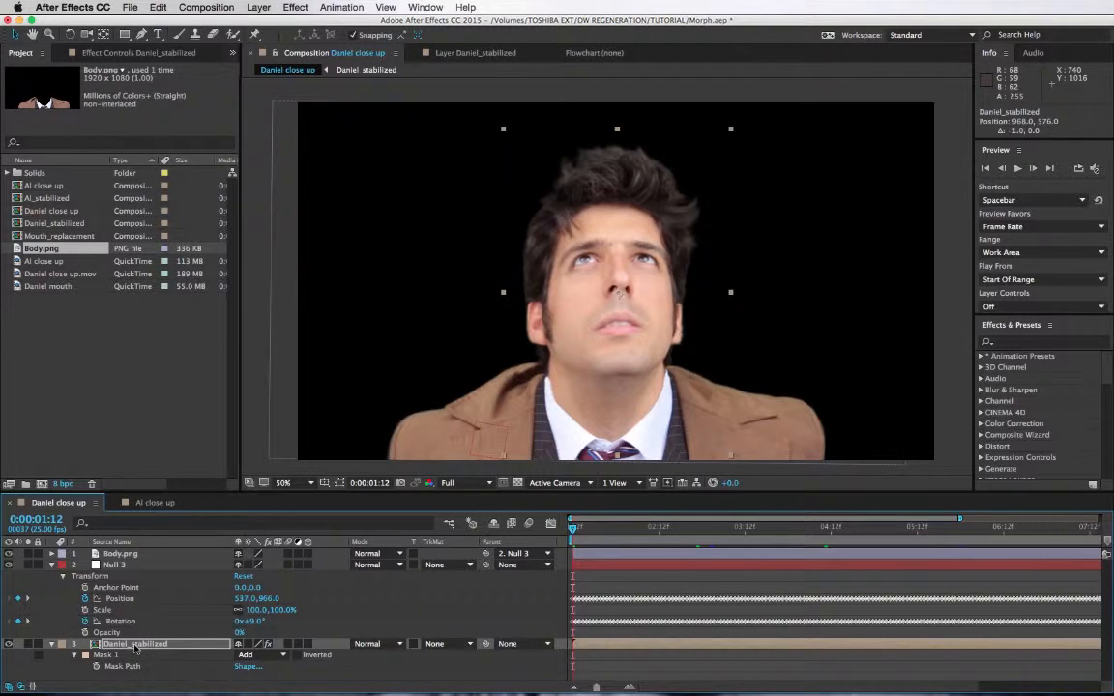
{"action": "left_click", "coordinate": [627, 528]}
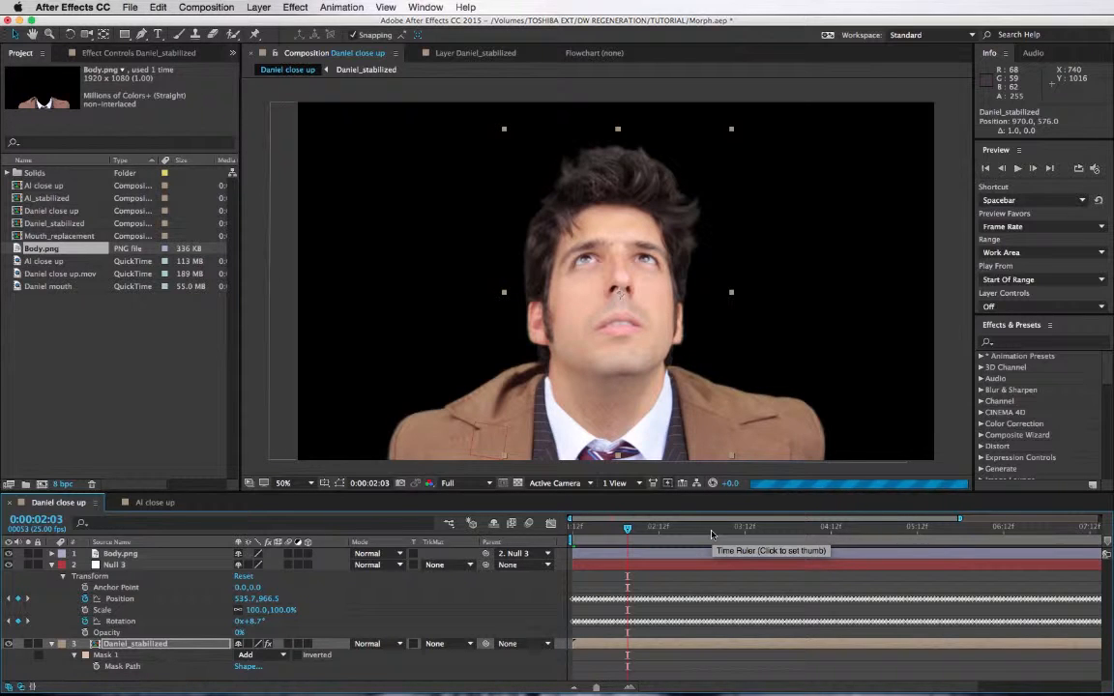
Check how the head sits on the tracked body at 0:00:03:02, 0:00:04:22, 0:00:05:22, 0:00:07:04, 0:00:04:10 and 0:00:07:06.
{"action": "left_click", "coordinate": [710, 529]}
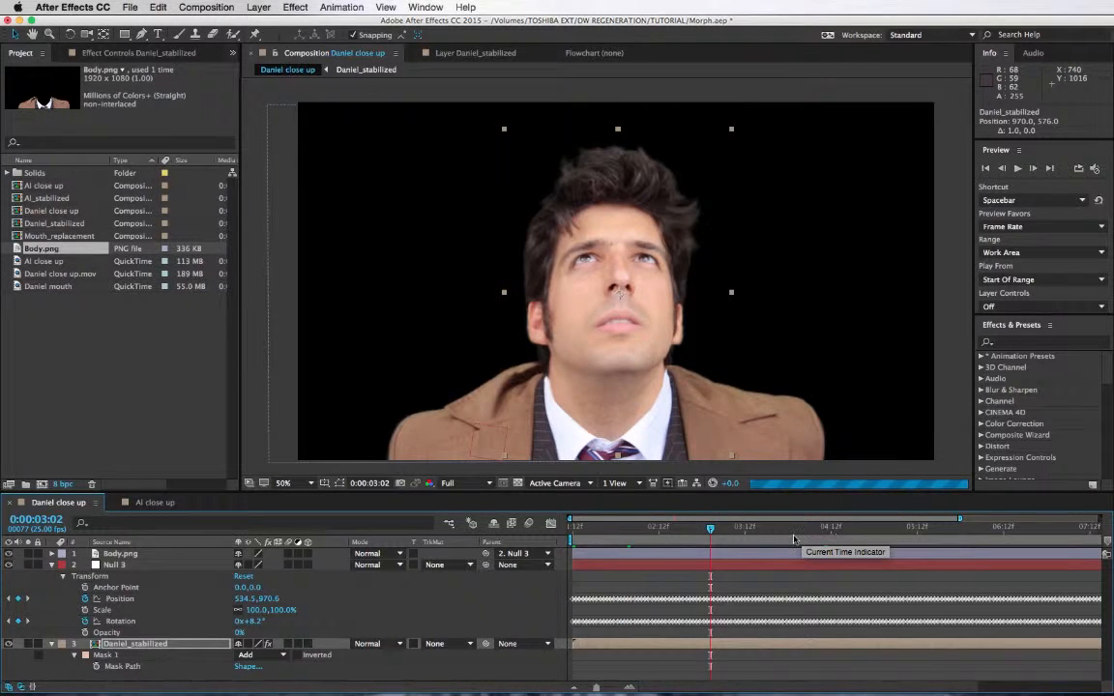
{"action": "left_click", "coordinate": [865, 529]}
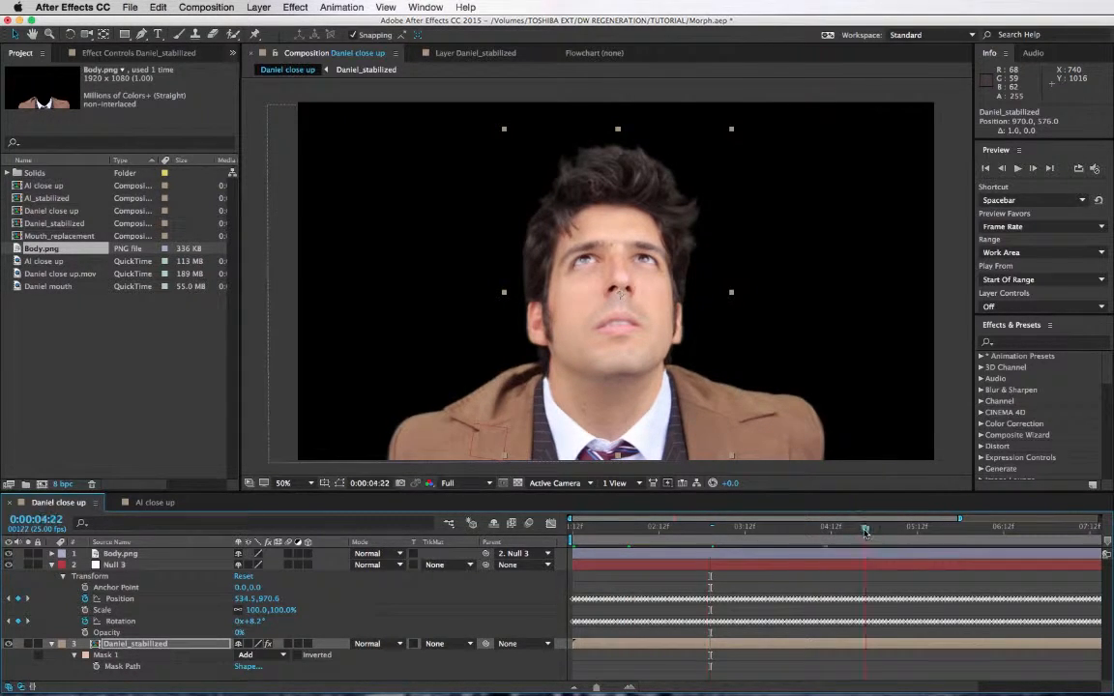
{"action": "left_click", "coordinate": [952, 534]}
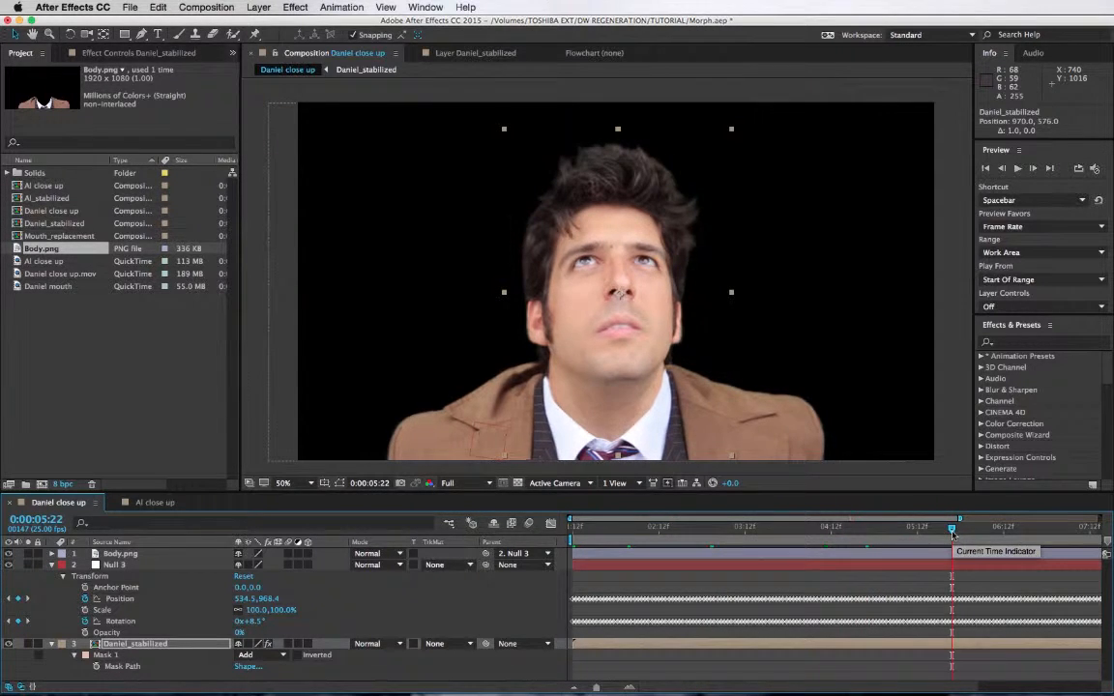
{"action": "left_click", "coordinate": [1062, 534]}
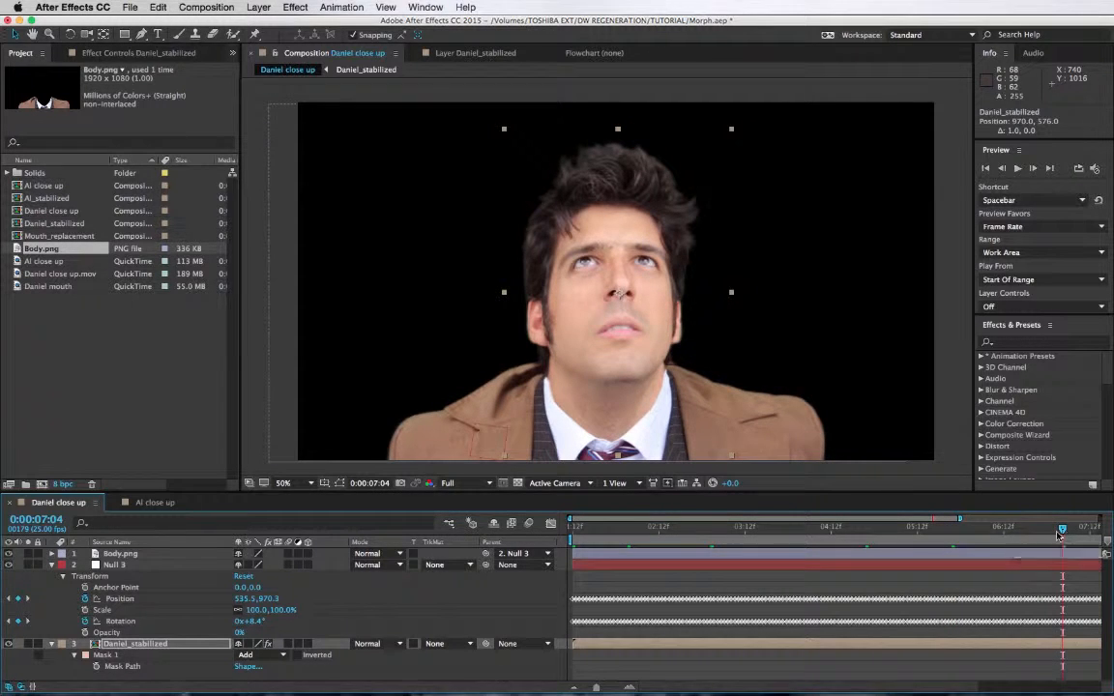
{"action": "left_click", "coordinate": [824, 531]}
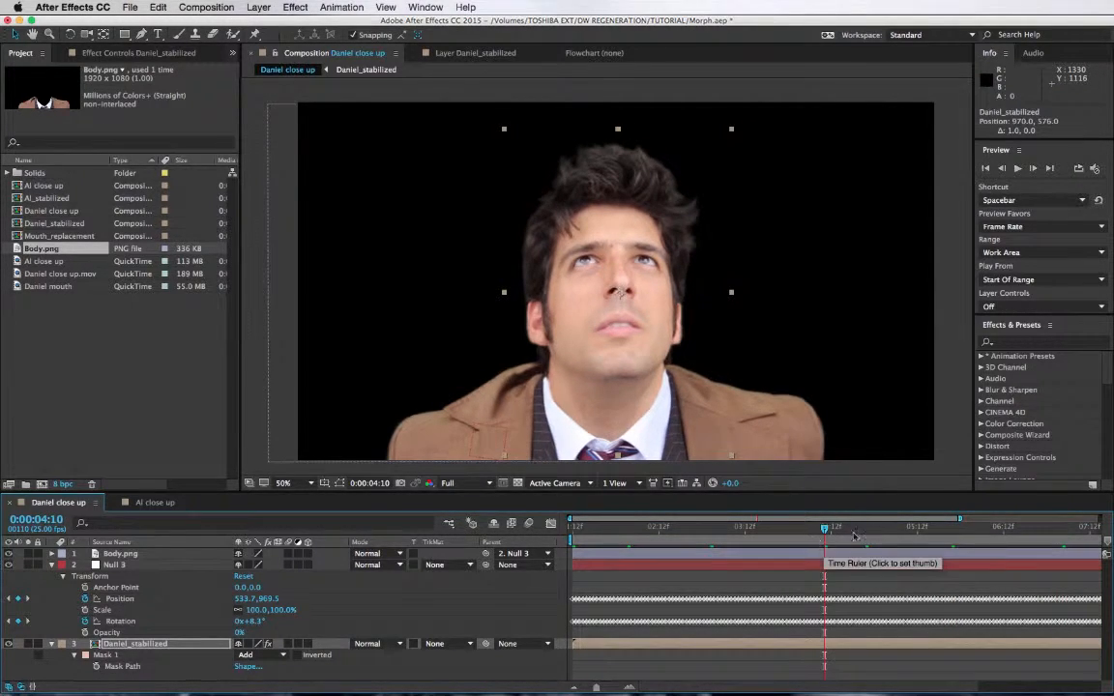
{"action": "left_click", "coordinate": [1069, 539]}
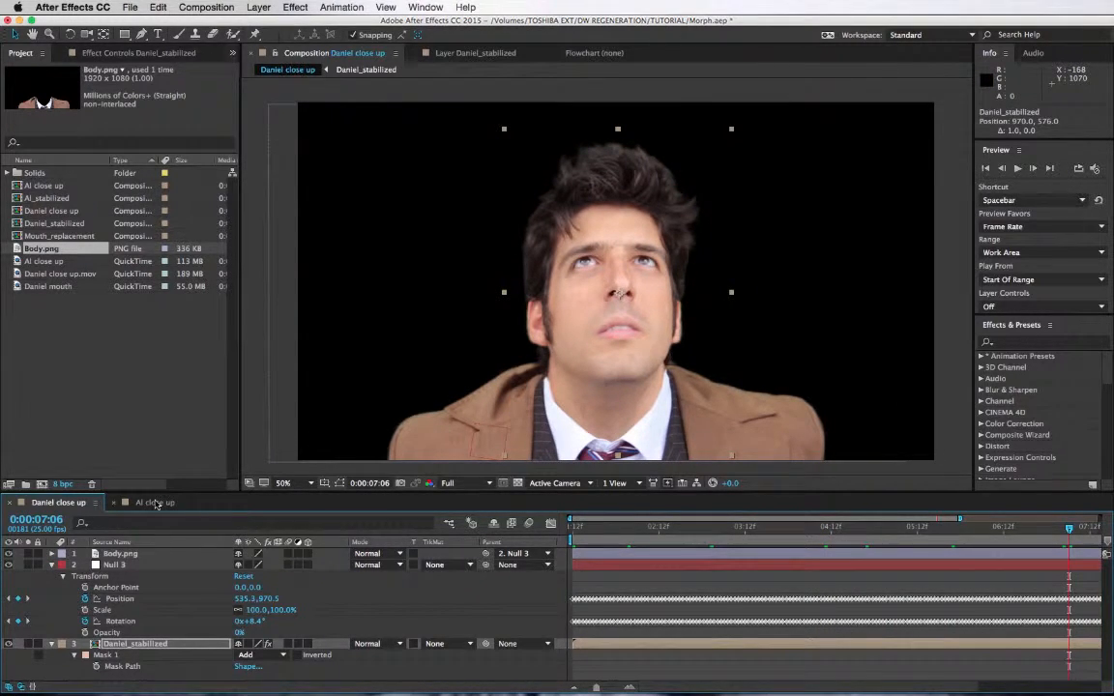
In the Al close up composition, set the Al_stabilized layer's Mask 1 mode to None and review its keying effects against Daniel close up.
{"action": "left_click", "coordinate": [156, 502]}
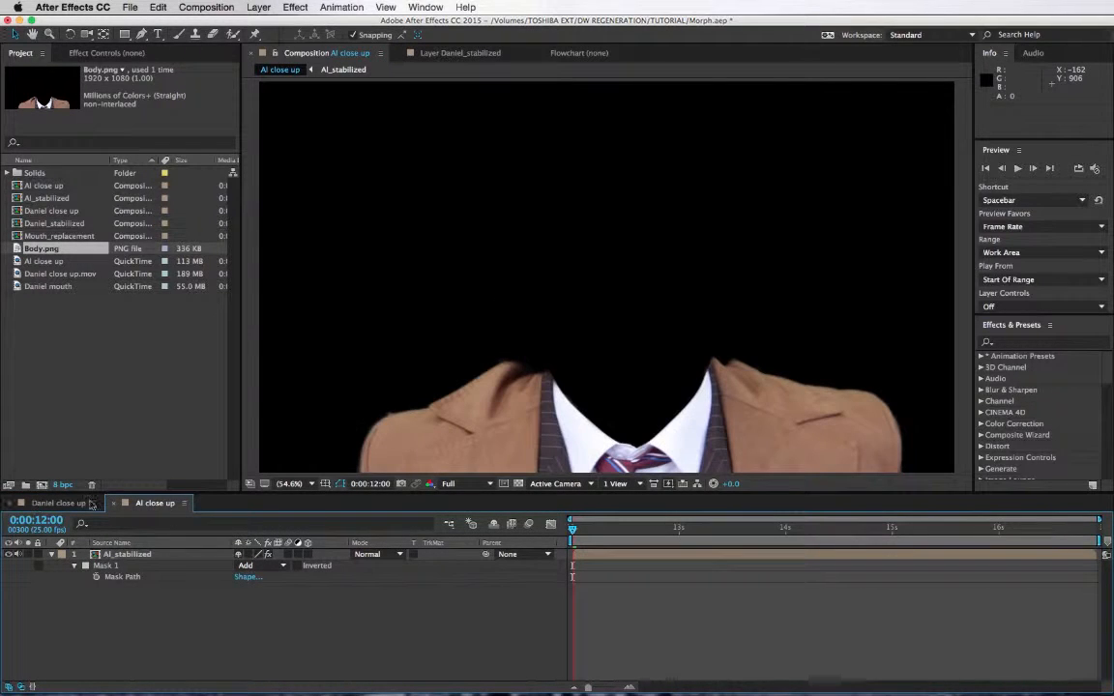
{"action": "left_click", "coordinate": [111, 555]}
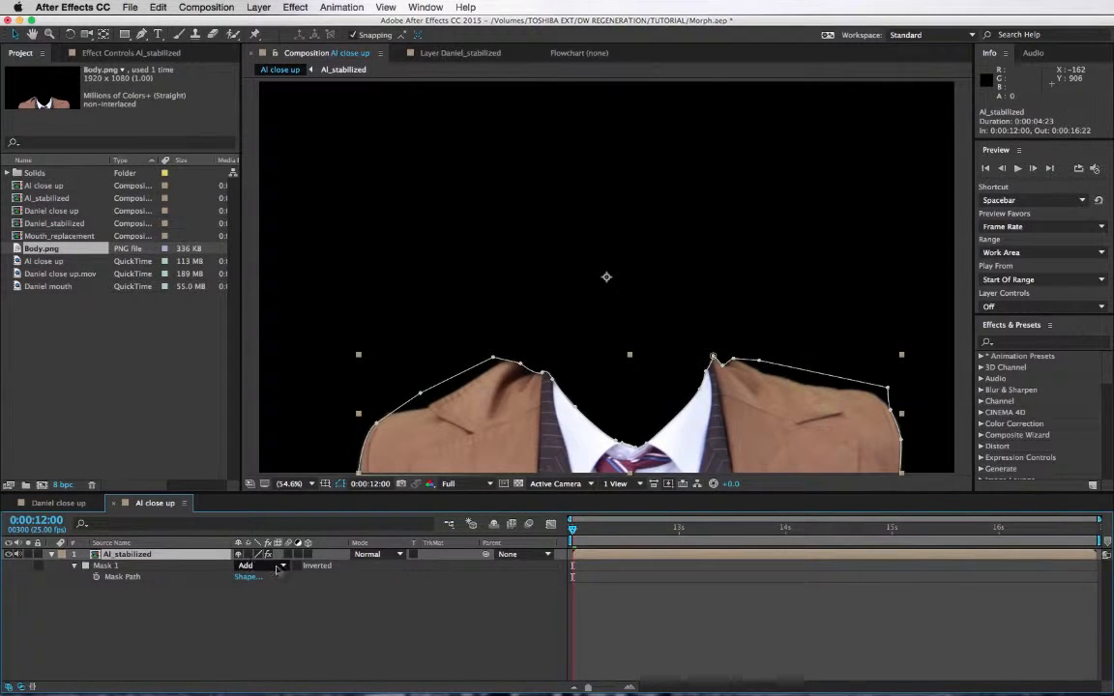
{"action": "left_click", "coordinate": [276, 569]}
{"action": "left_click", "coordinate": [279, 573]}
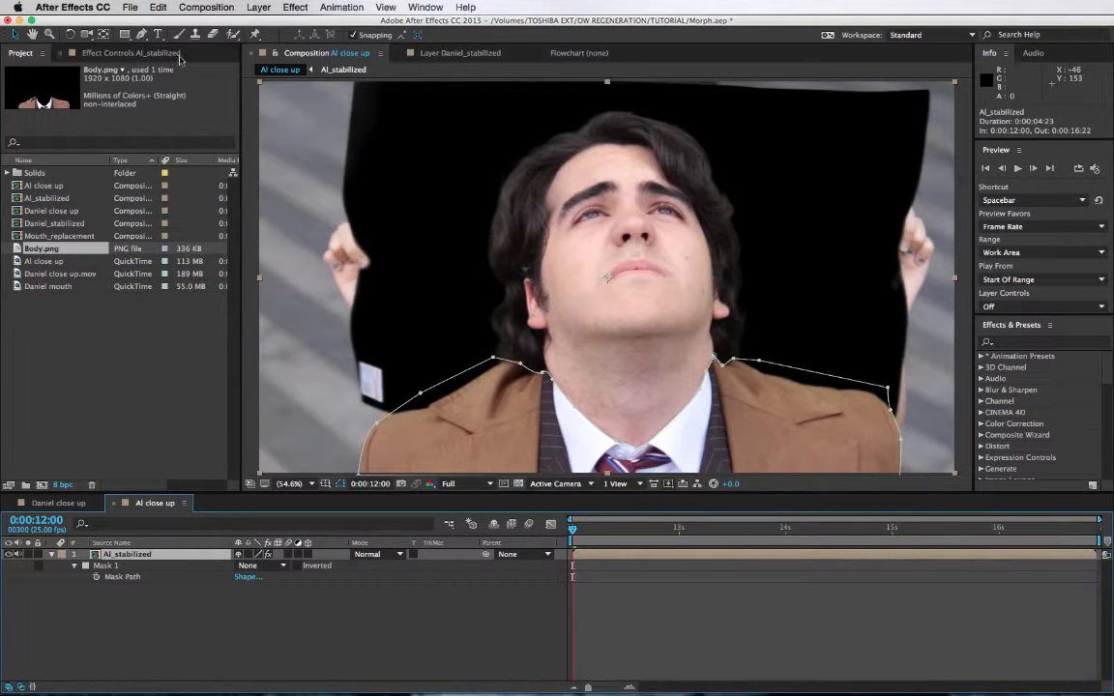
{"action": "left_click", "coordinate": [111, 54]}
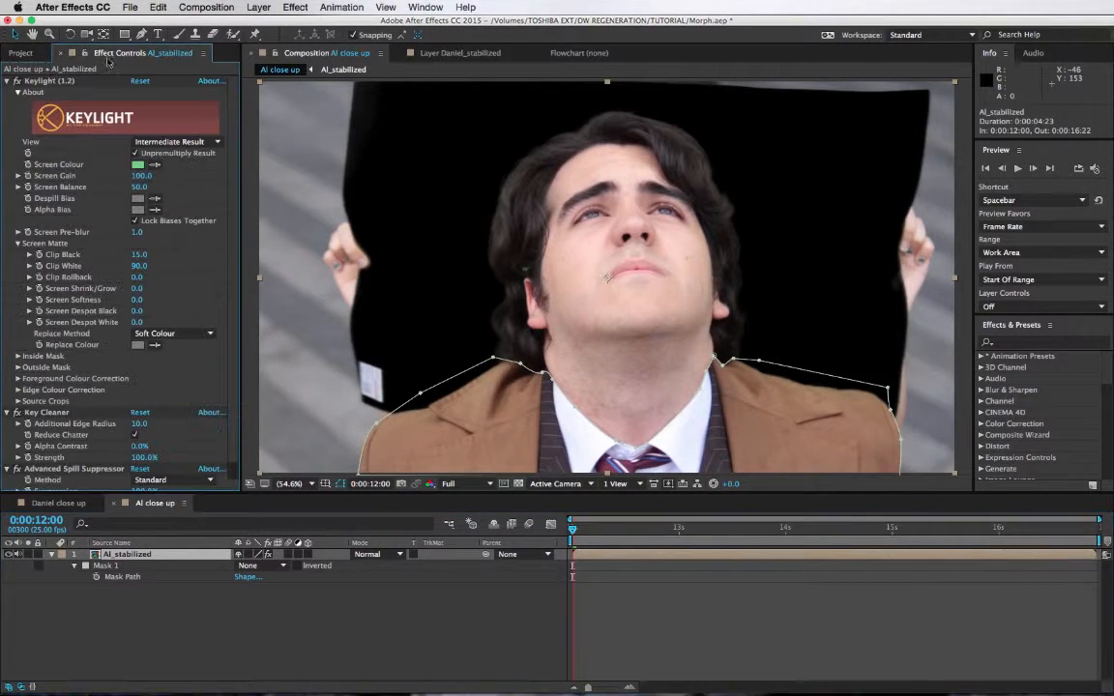
{"action": "left_click", "coordinate": [8, 81]}
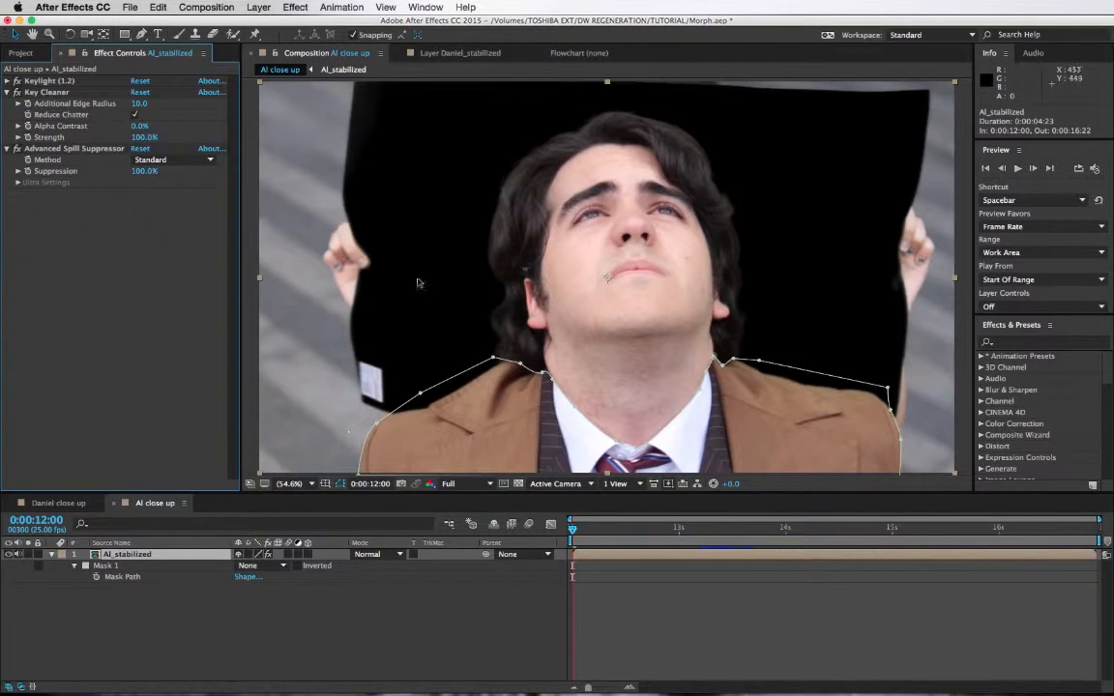
{"action": "left_click", "coordinate": [64, 501]}
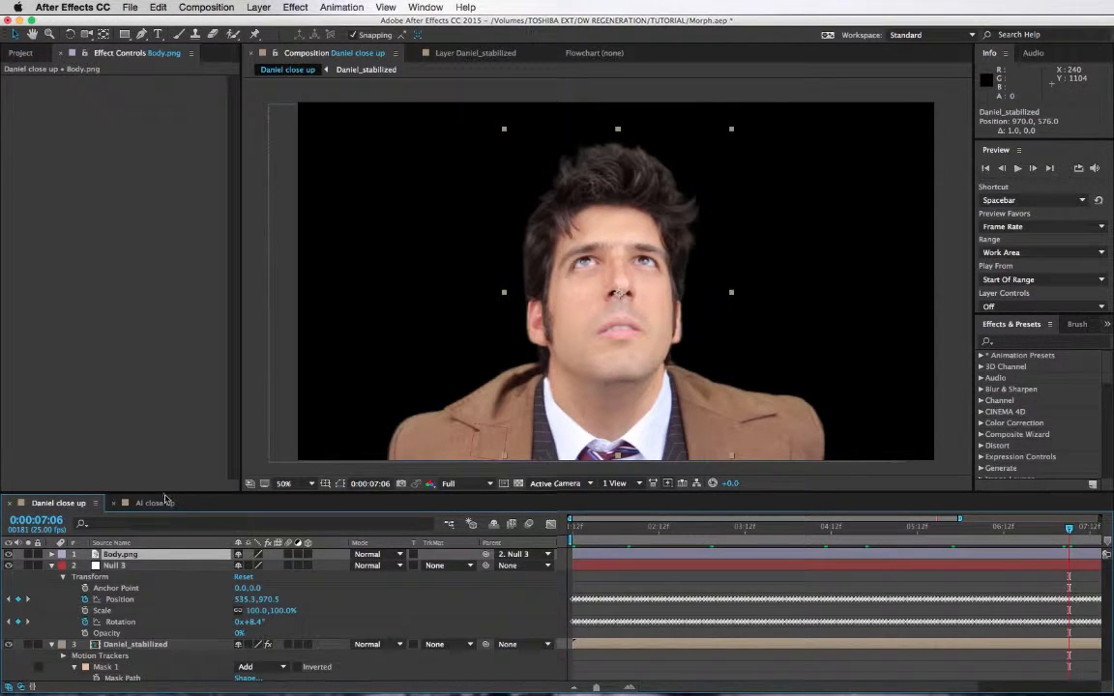
{"action": "left_click", "coordinate": [162, 502]}
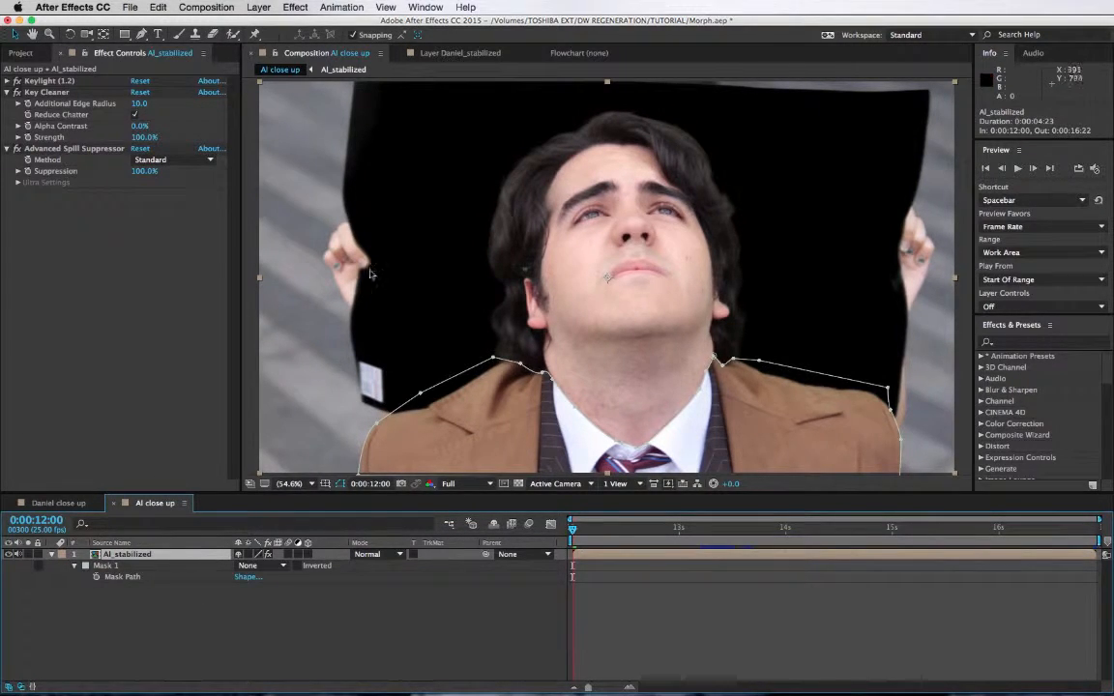
Draw a loose nine-point Pen tool mask around the head on Al_stabilized, and set Mask 1's mode to Add.
{"action": "left_click", "coordinate": [141, 33]}
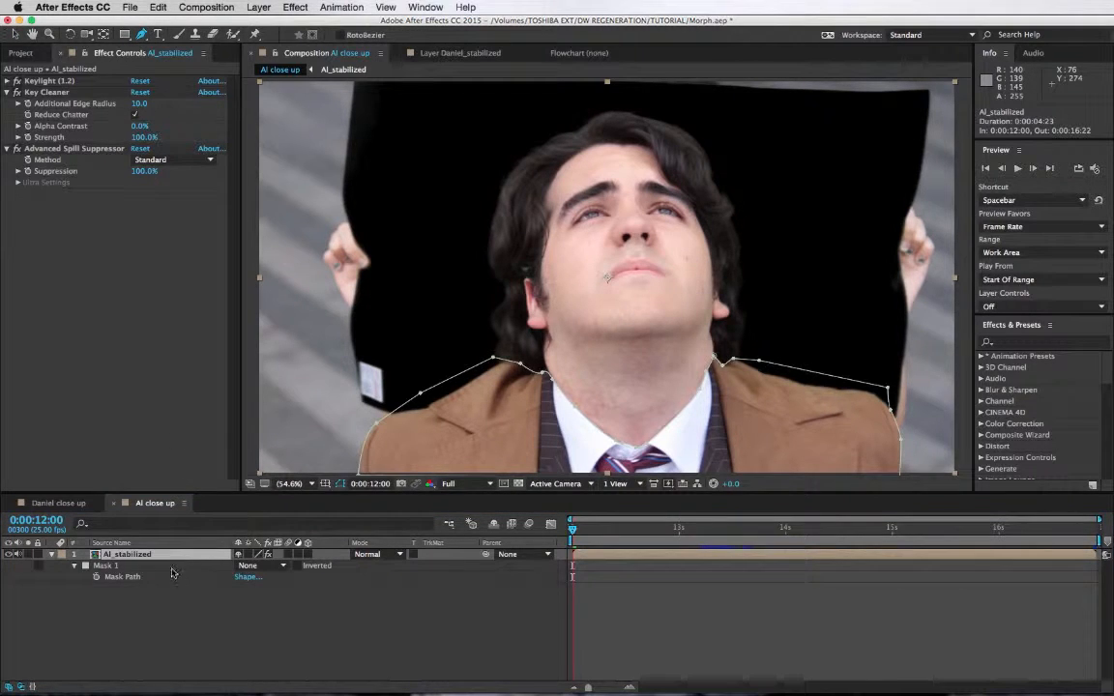
{"action": "left_click", "coordinate": [483, 414]}
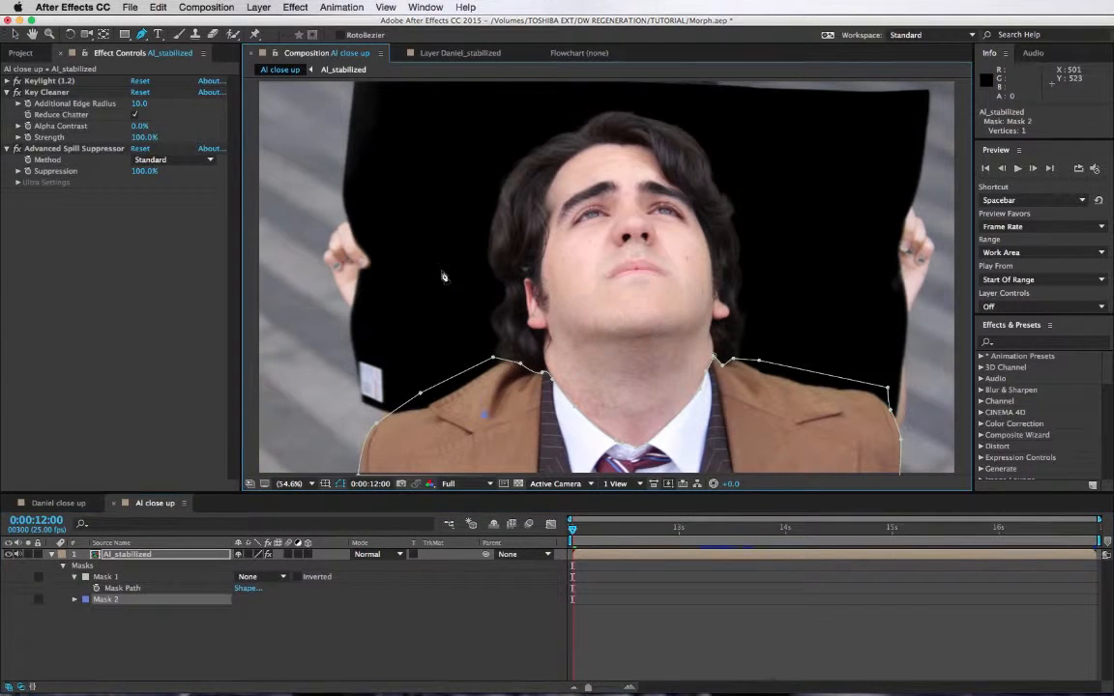
{"action": "left_click", "coordinate": [441, 270]}
{"action": "left_click", "coordinate": [464, 165]}
{"action": "left_click", "coordinate": [507, 106]}
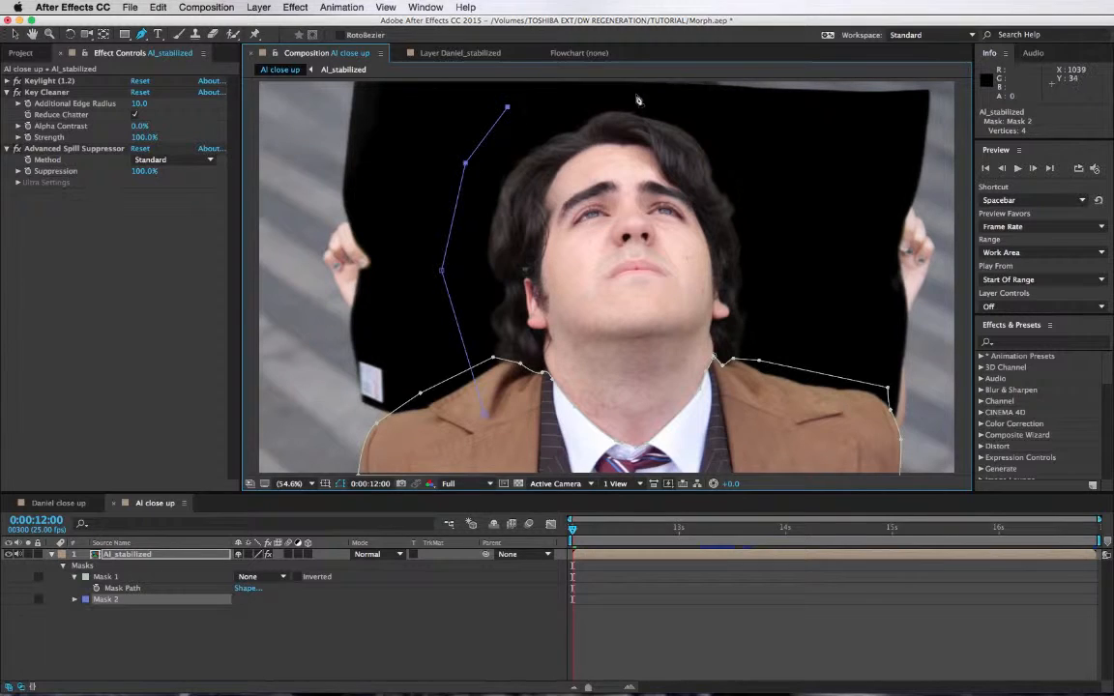
{"action": "left_click", "coordinate": [635, 94]}
{"action": "left_click", "coordinate": [754, 114]}
{"action": "left_click", "coordinate": [831, 208]}
{"action": "left_click", "coordinate": [810, 385]}
{"action": "left_click", "coordinate": [723, 444]}
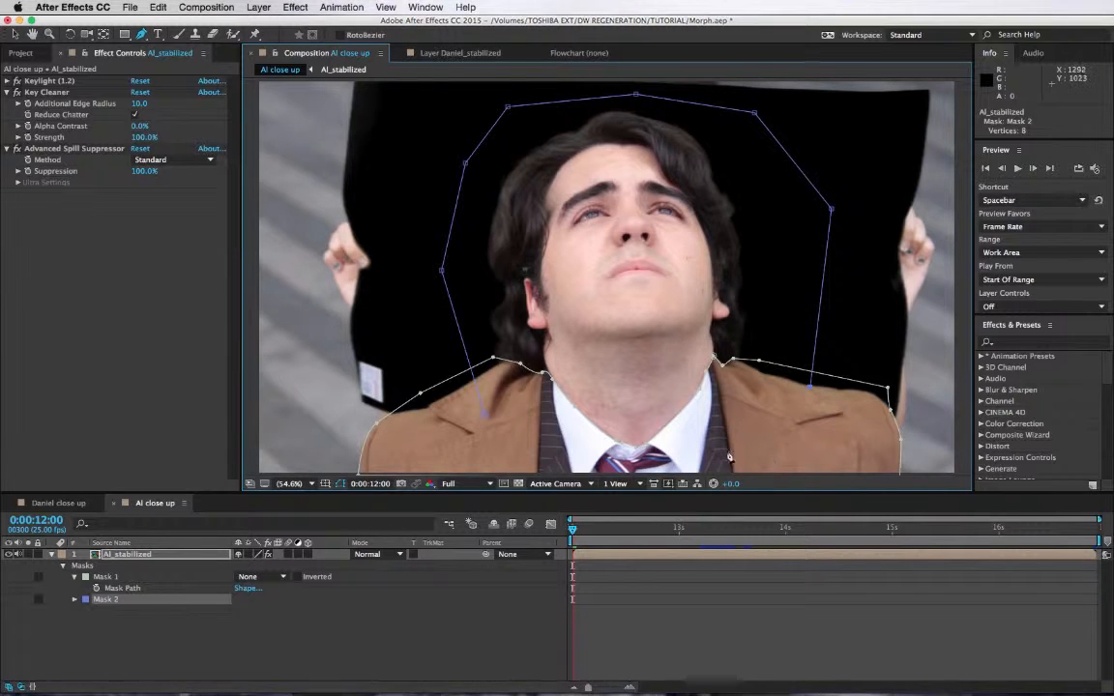
{"action": "left_click", "coordinate": [483, 414]}
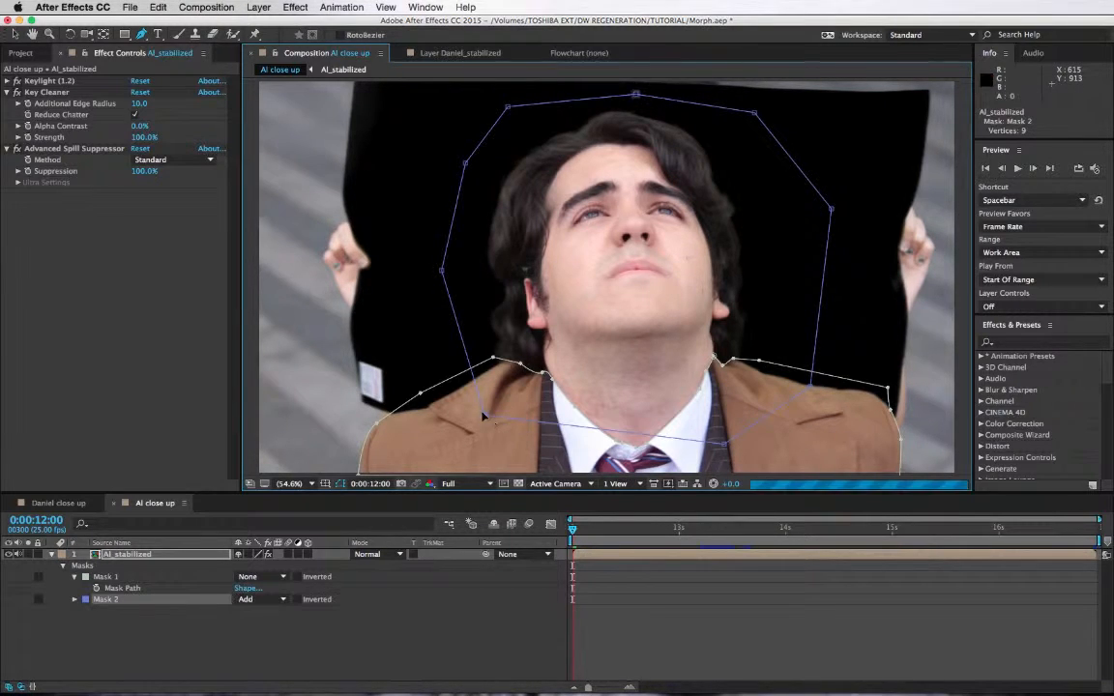
{"action": "left_click", "coordinate": [259, 576]}
{"action": "left_click", "coordinate": [274, 605]}
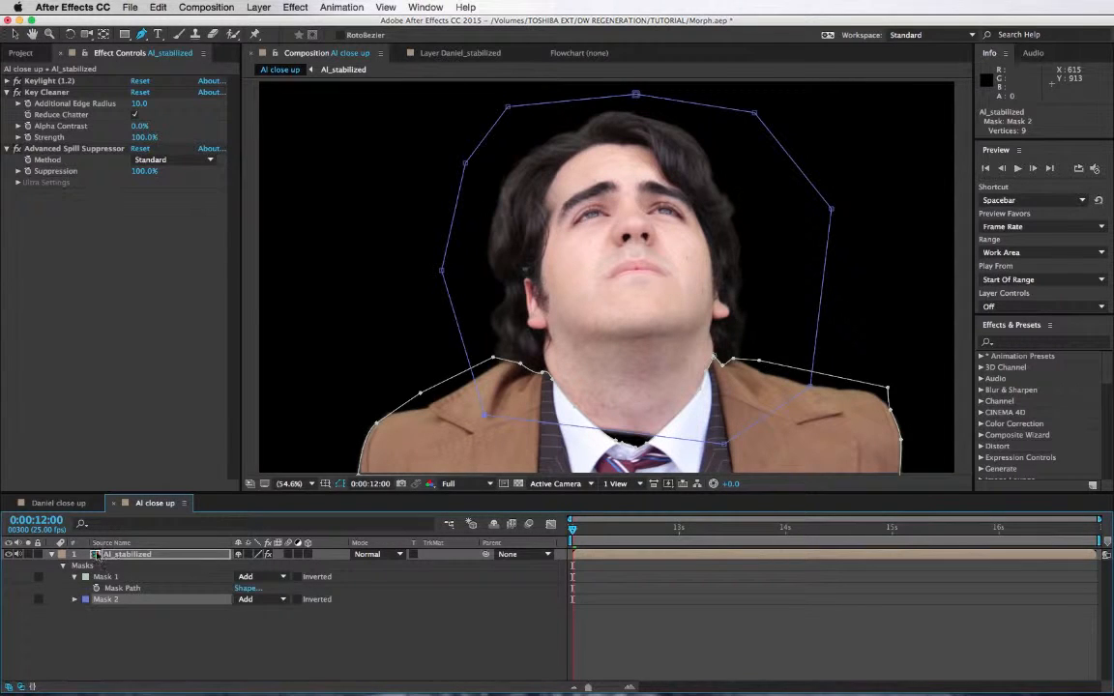
Switch off the effects on Al_stabilized and set both Mask 1 and Mask 2 to None.
{"action": "left_click", "coordinate": [268, 554]}
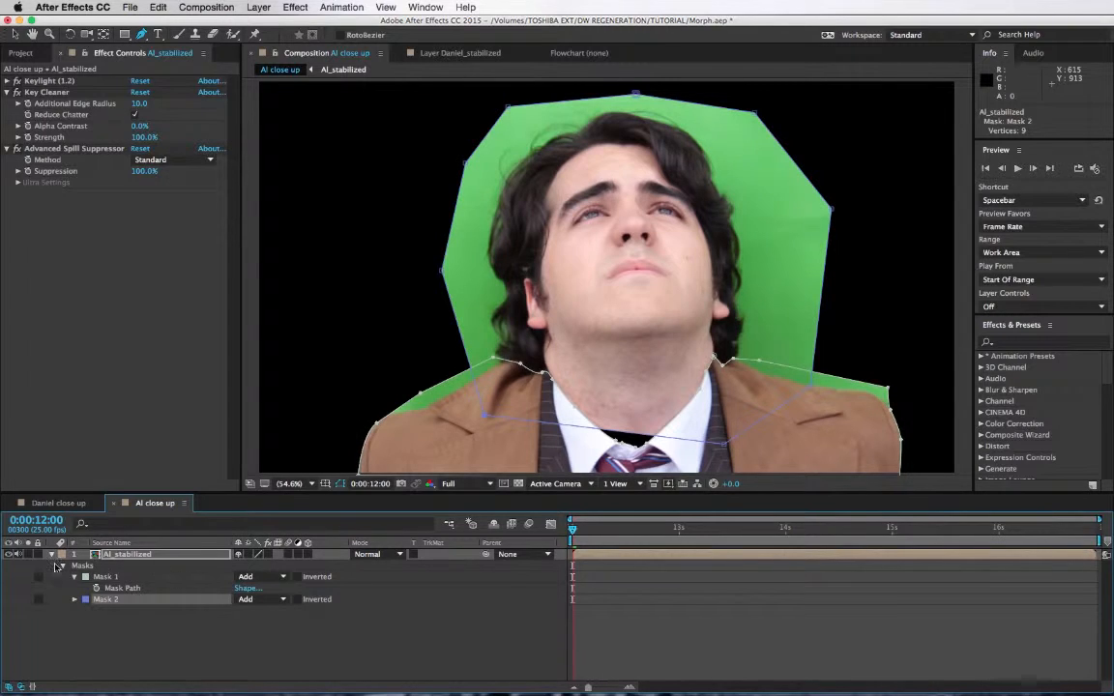
{"action": "left_click", "coordinate": [250, 576]}
{"action": "left_click", "coordinate": [252, 588]}
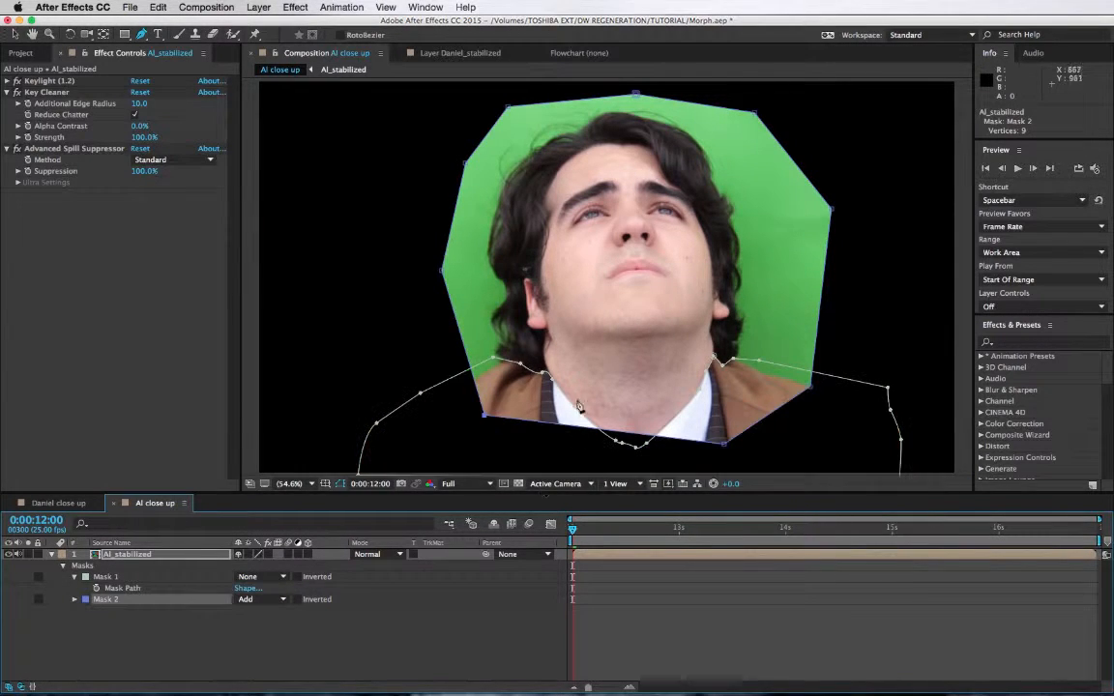
{"action": "left_click", "coordinate": [249, 599]}
{"action": "left_click", "coordinate": [253, 602]}
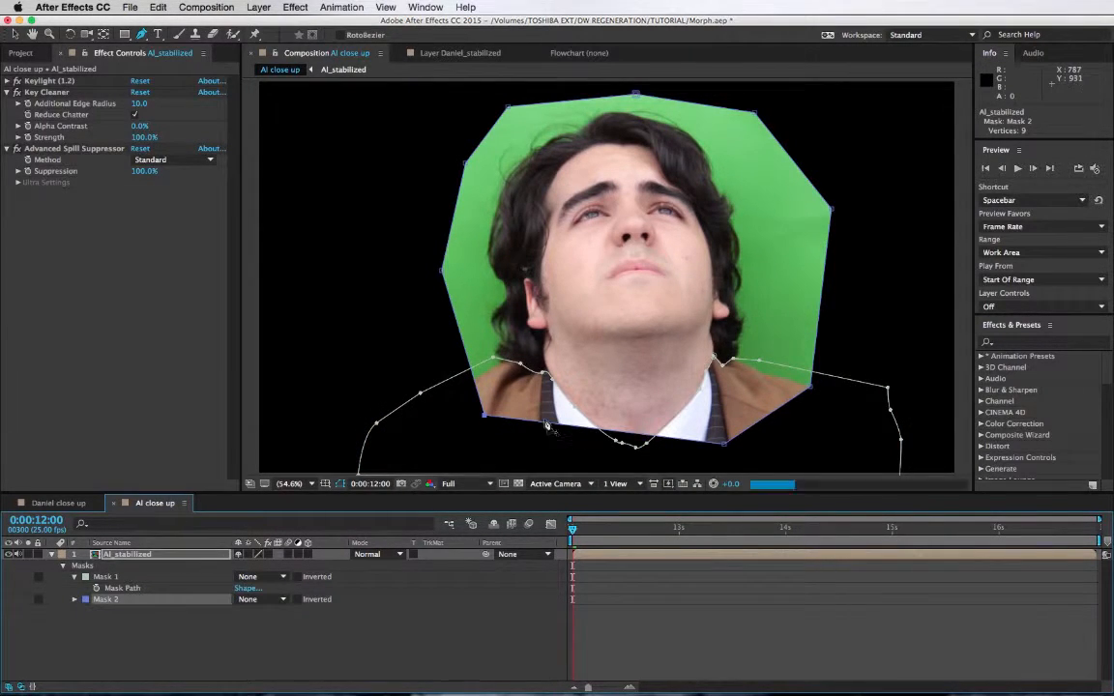
Turn on Mask Path keyframing for Mask 1 at 0:00:12:00.
{"action": "left_click", "coordinate": [107, 576]}
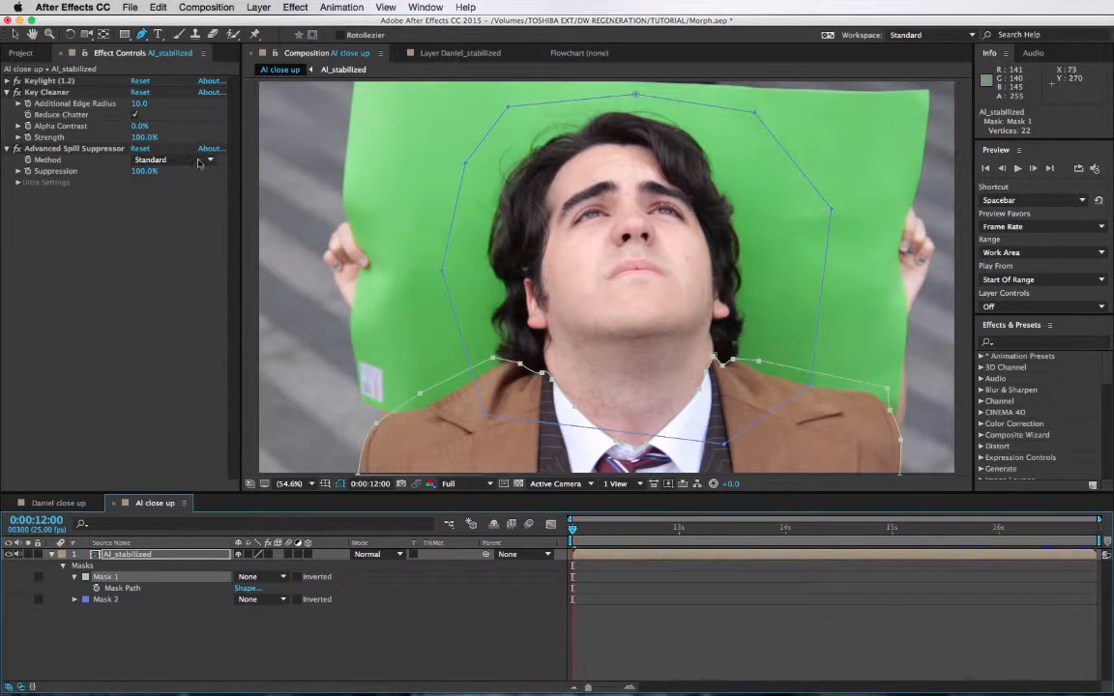
{"action": "left_click", "coordinate": [16, 34]}
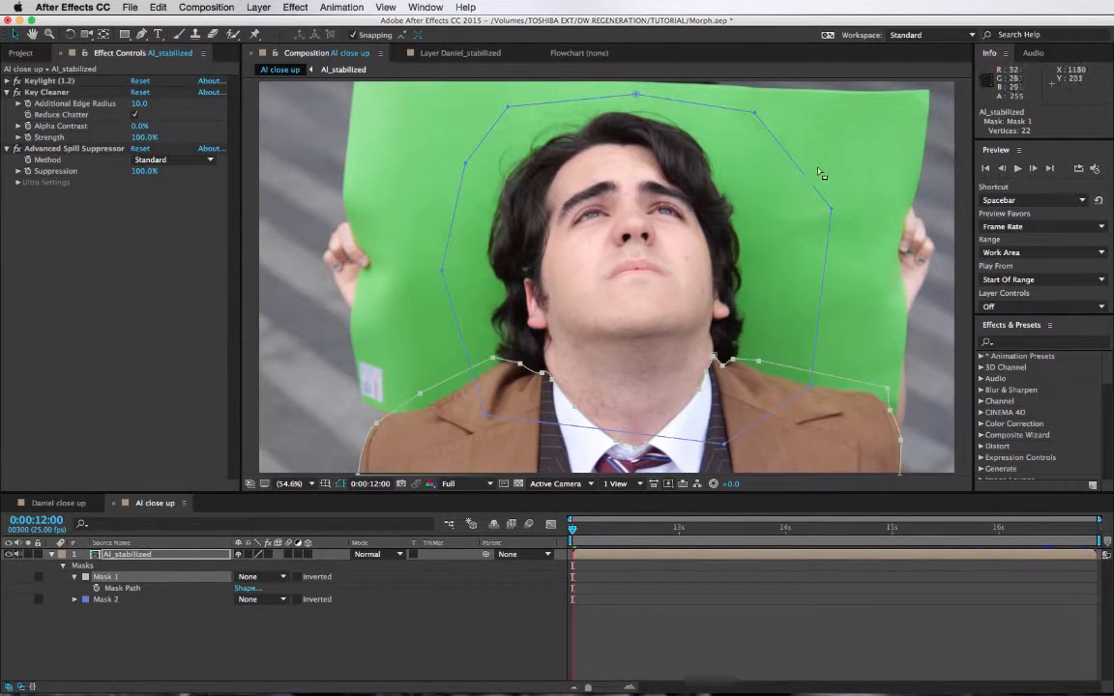
{"action": "scroll", "coordinate": [437, 420], "scroll_direction": "up", "scroll_amount": 1}
{"action": "left_click_drag", "start_coordinate": [435, 415], "coordinate": [716, 123]}
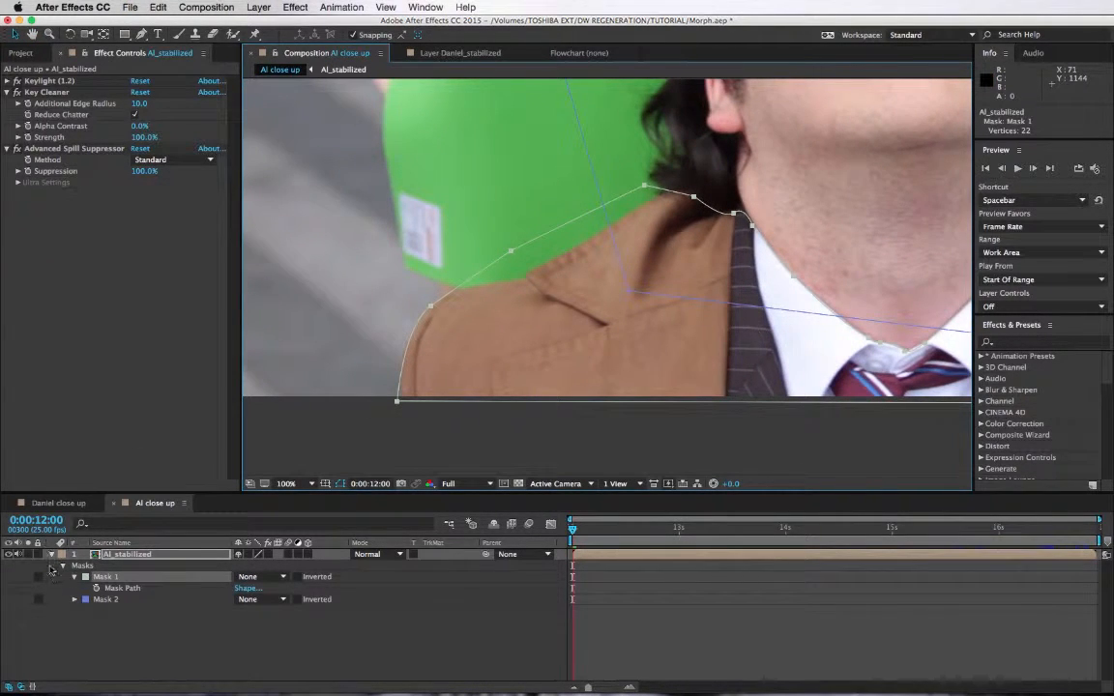
{"action": "left_click", "coordinate": [96, 589]}
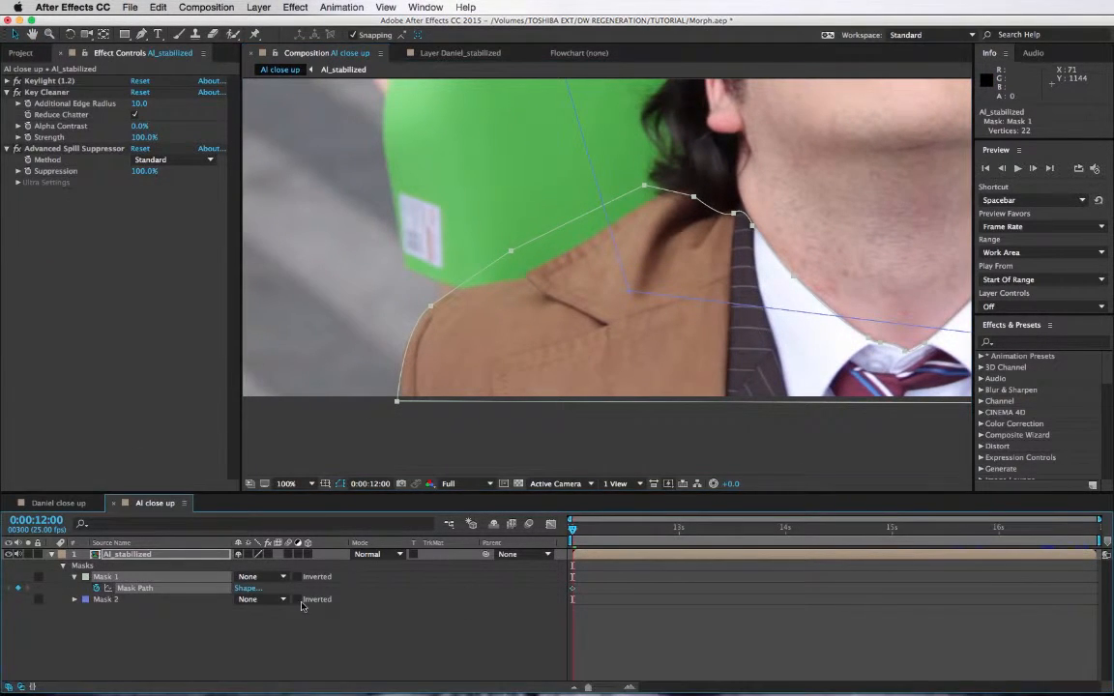
Go to 0:00:13:05 and change Mask 1's outline colour to red.
{"action": "left_click", "coordinate": [699, 532]}
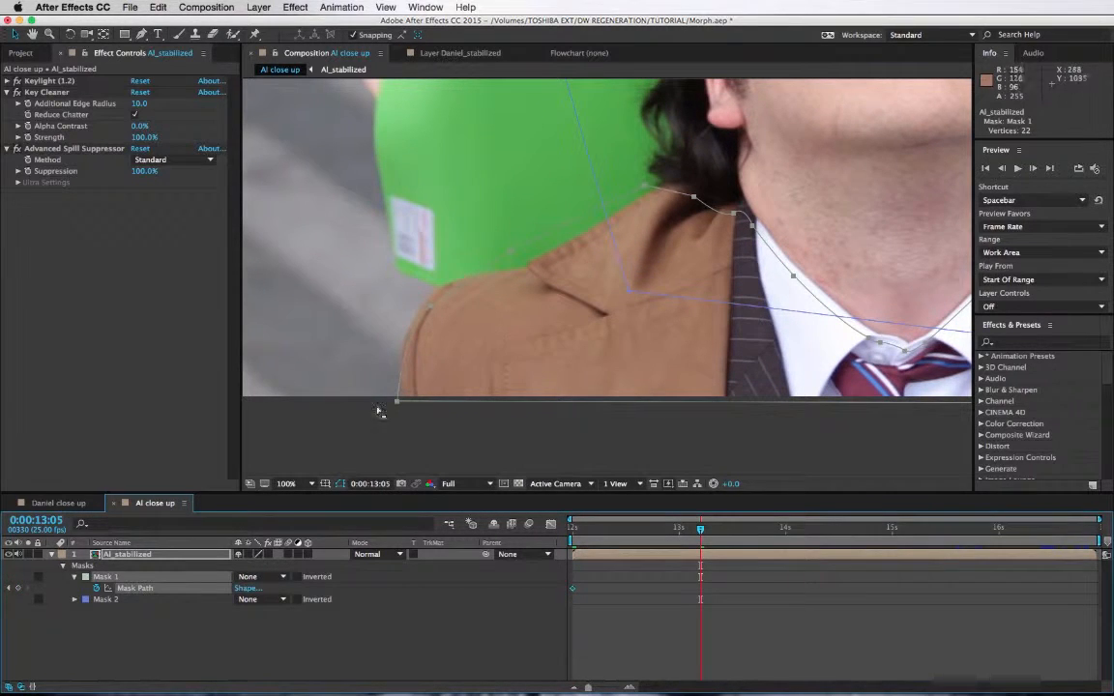
{"action": "left_click", "coordinate": [86, 576]}
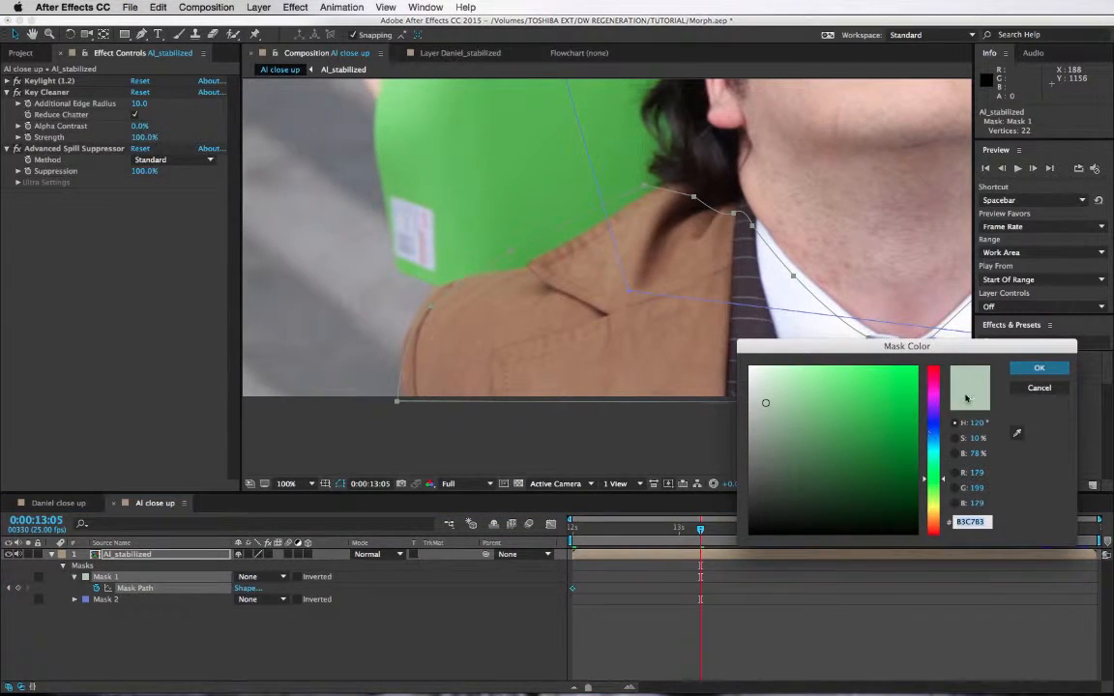
{"action": "left_click", "coordinate": [933, 530]}
{"action": "left_click", "coordinate": [1038, 367]}
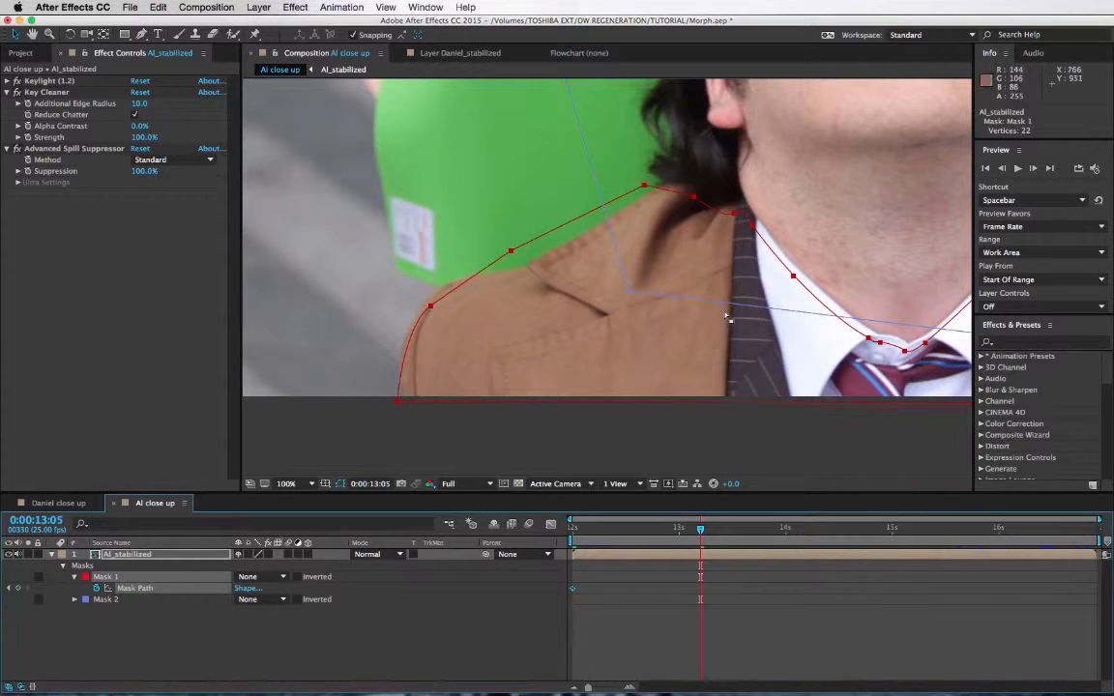
Refit Mask 1 to the jacket at 0:00:13:05 by shifting the whole path up and adjusting its lower corner, curve and corner at the shoulders.
{"action": "left_click_drag", "start_coordinate": [432, 304], "coordinate": [435, 297]}
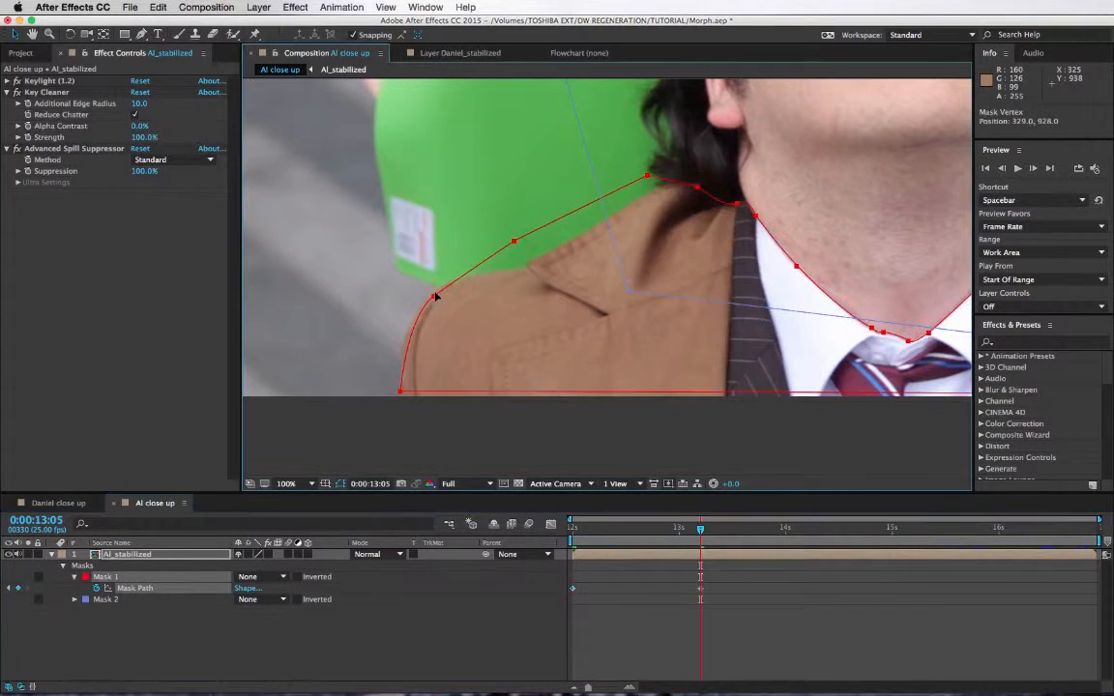
{"action": "left_click", "coordinate": [459, 406]}
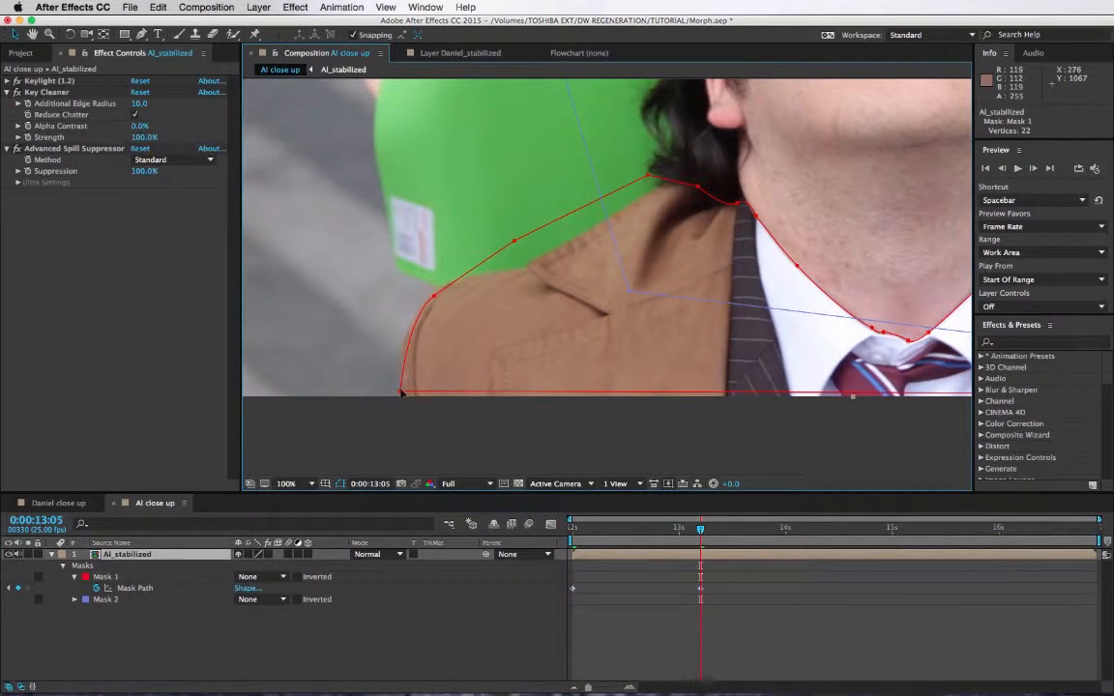
{"action": "left_click_drag", "start_coordinate": [402, 392], "coordinate": [402, 406]}
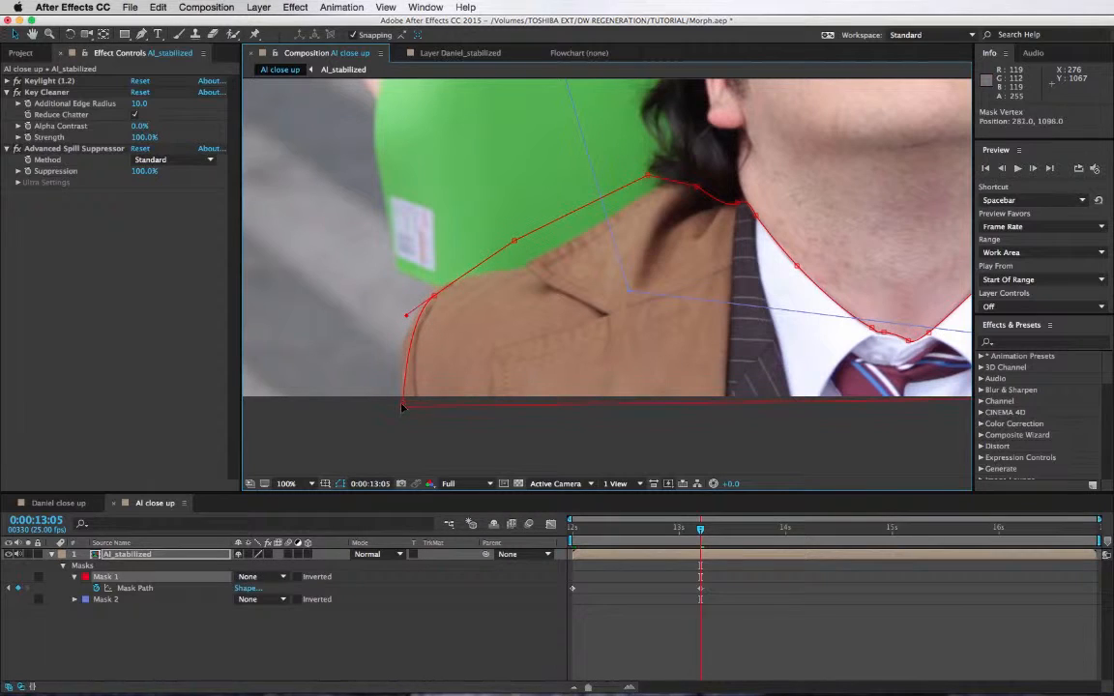
{"action": "left_click", "coordinate": [413, 316]}
{"action": "left_click", "coordinate": [434, 297]}
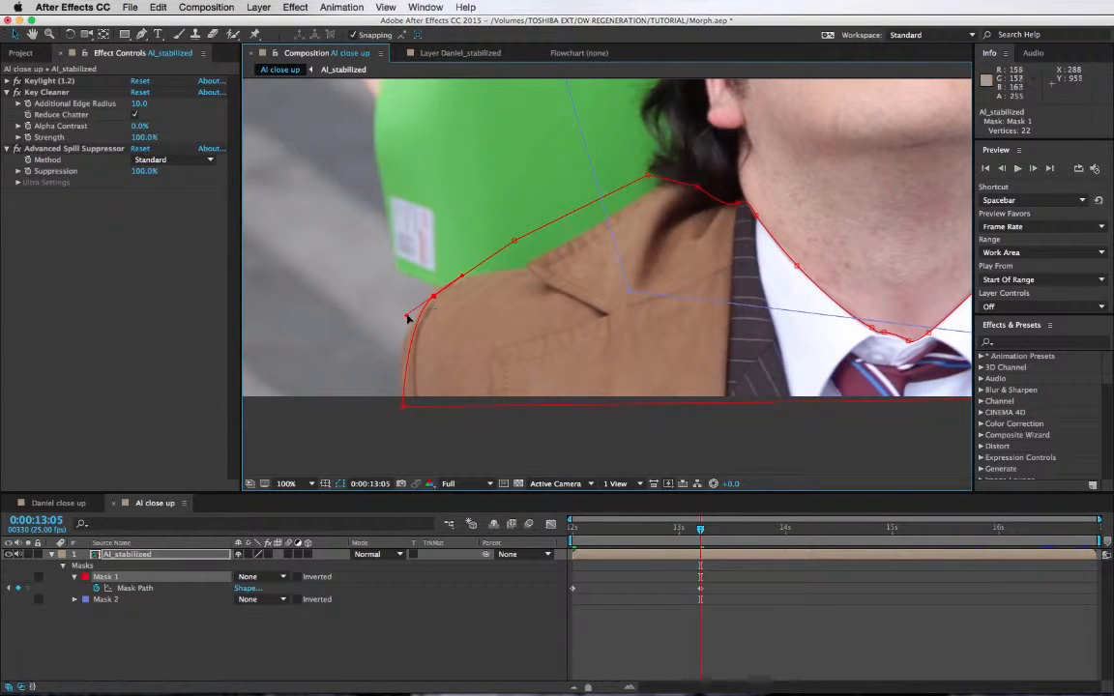
{"action": "left_click_drag", "start_coordinate": [407, 316], "coordinate": [395, 315]}
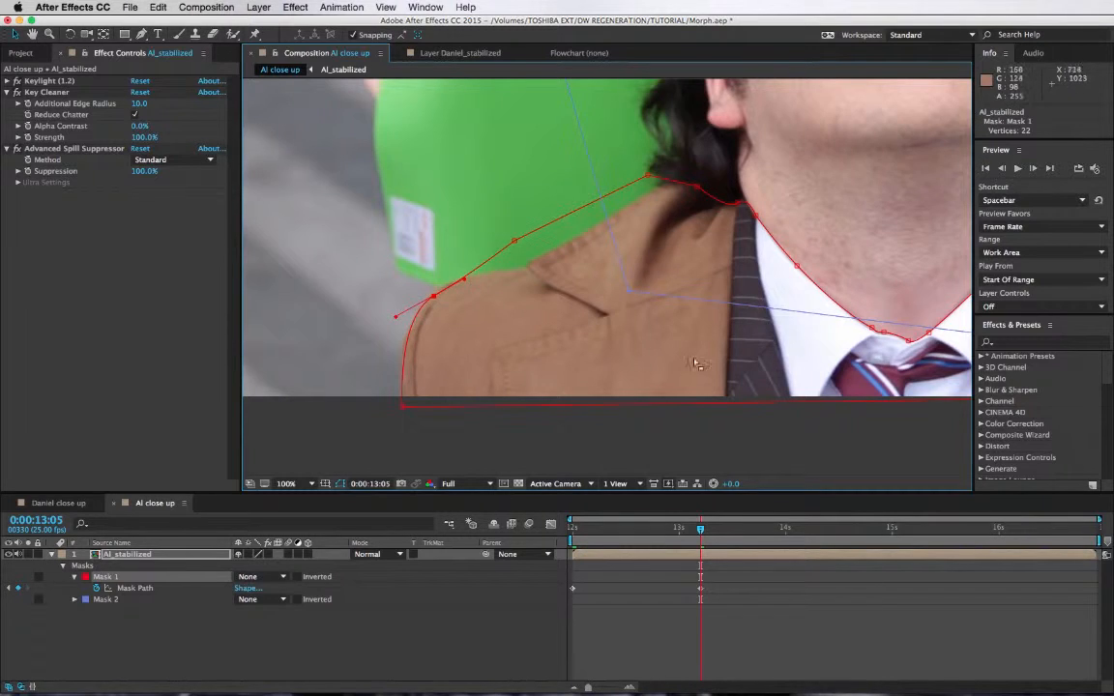
{"action": "scroll", "coordinate": [694, 364], "scroll_direction": "right", "scroll_amount": 10}
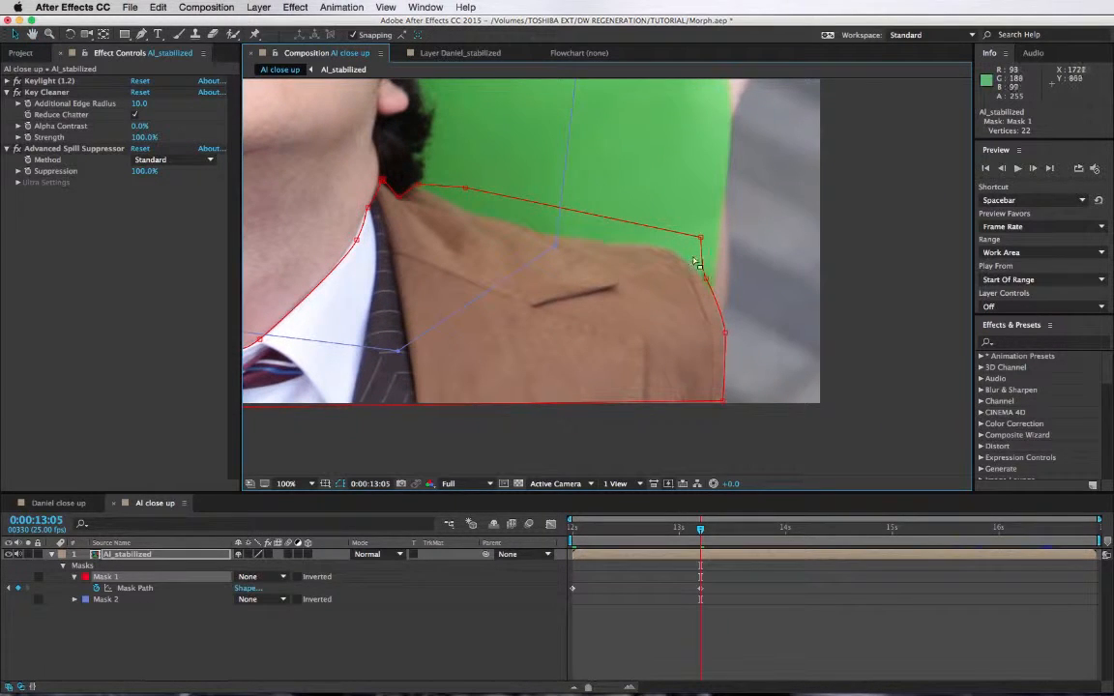
{"action": "left_click_drag", "start_coordinate": [700, 237], "coordinate": [690, 238]}
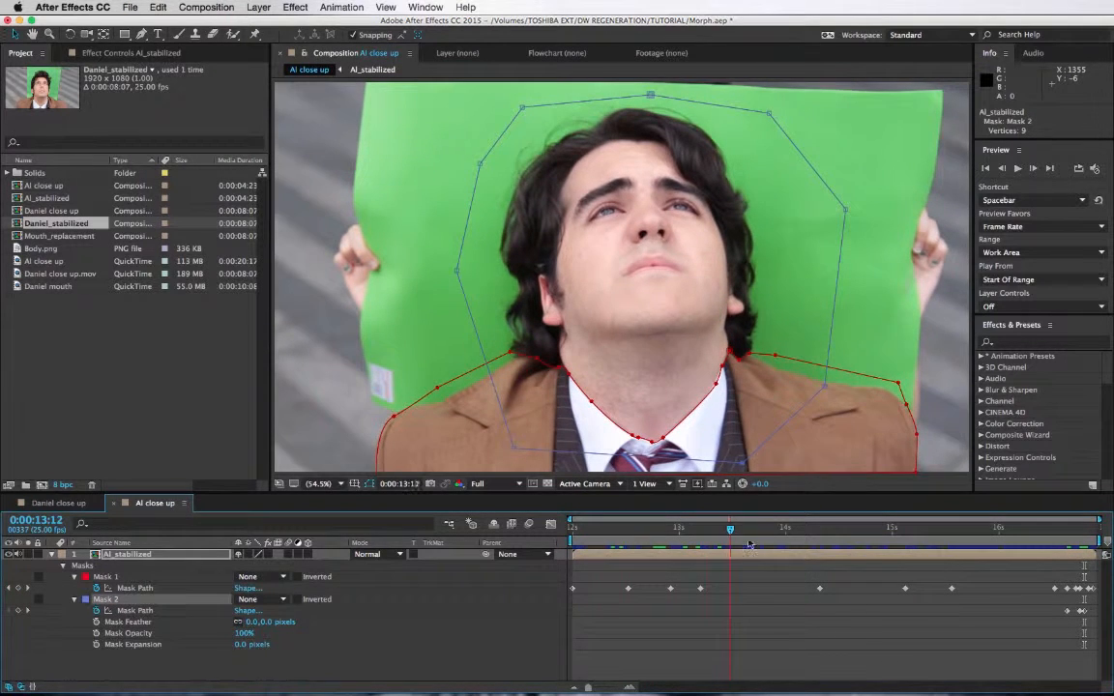
Review the mask animation at 0:00:14:01 and 0:00:12:08, and set both Mask 1 and Mask 2 to Add.
{"action": "left_click", "coordinate": [790, 537]}
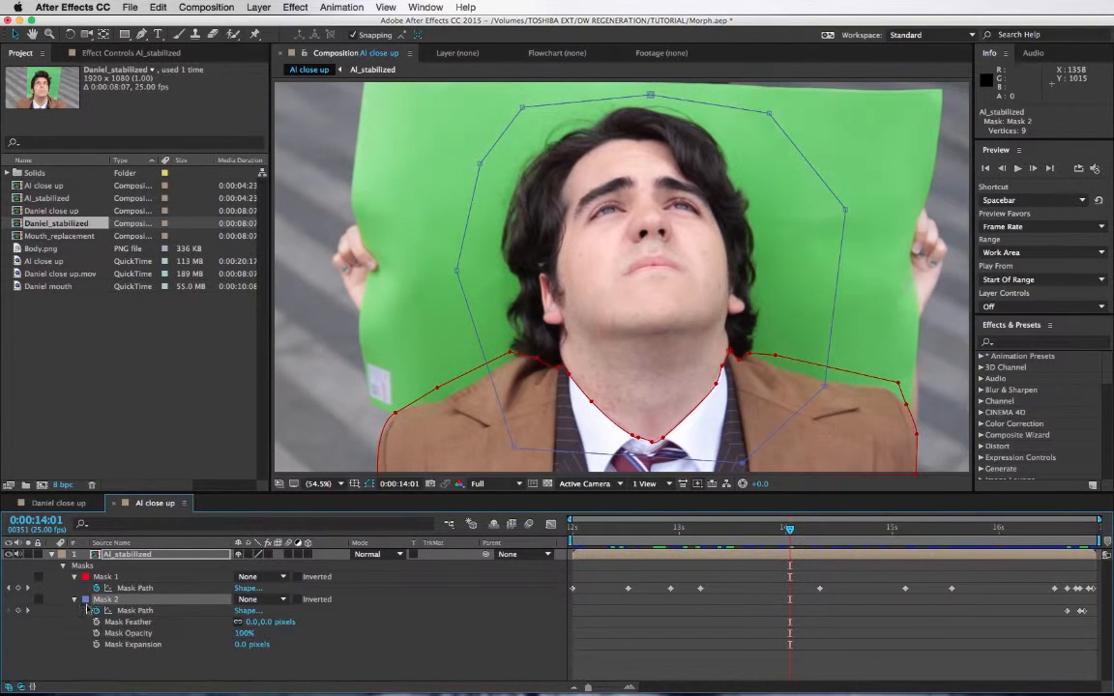
{"action": "left_click_drag", "start_coordinate": [886, 534], "coordinate": [606, 588]}
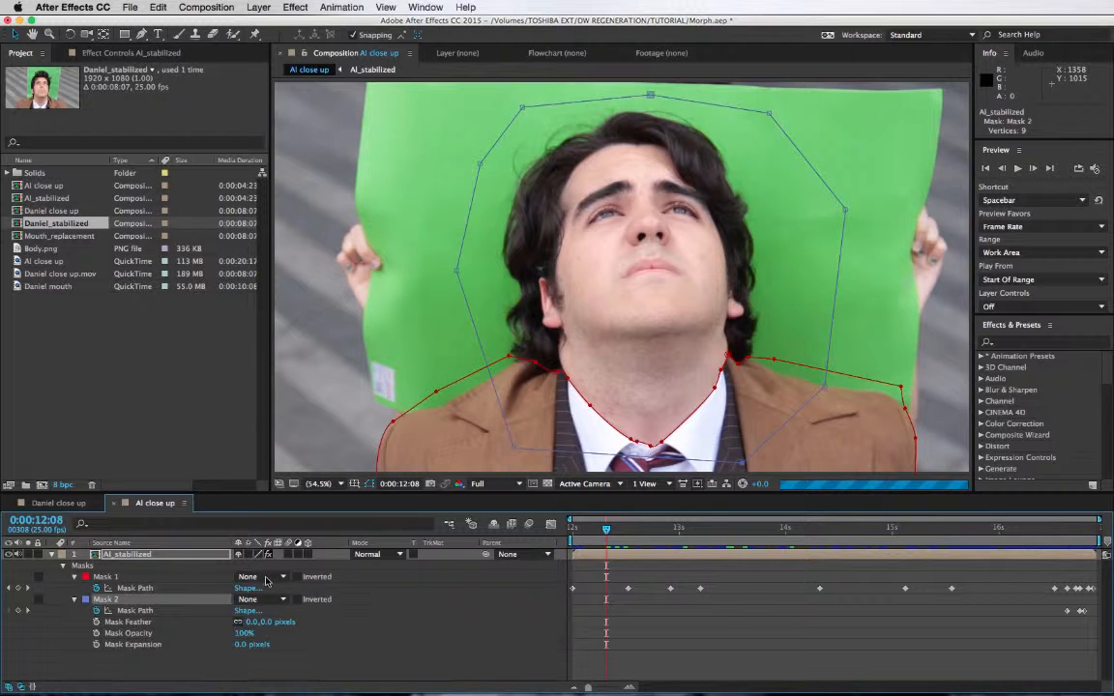
{"action": "left_click", "coordinate": [266, 577]}
{"action": "left_click", "coordinate": [254, 601]}
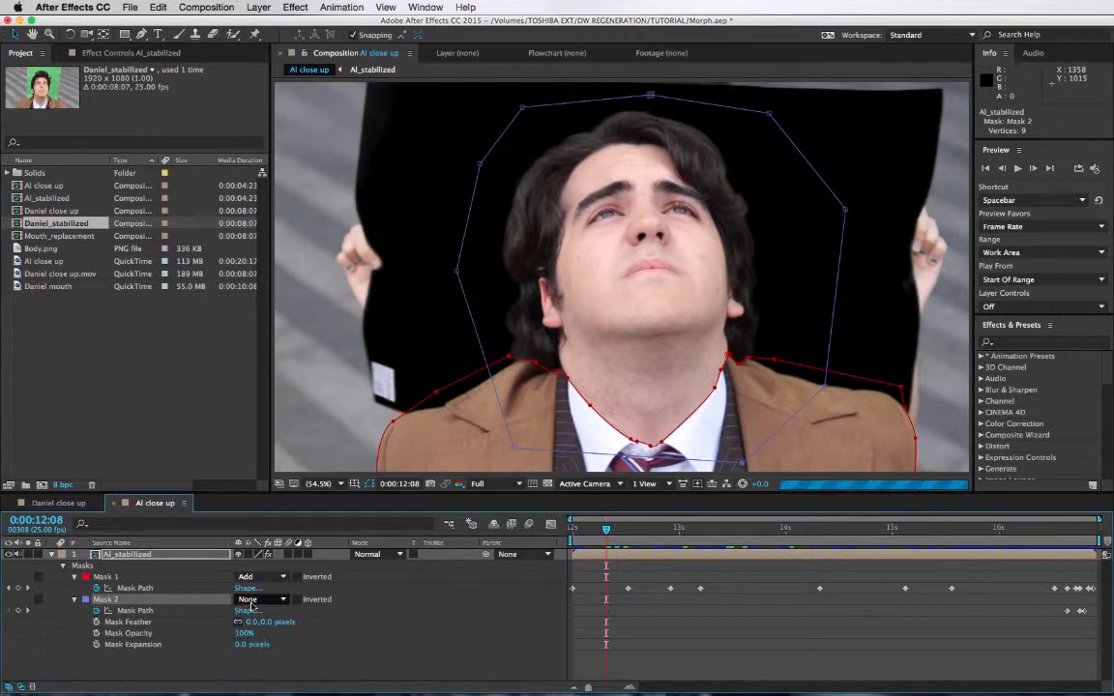
{"action": "left_click", "coordinate": [253, 600]}
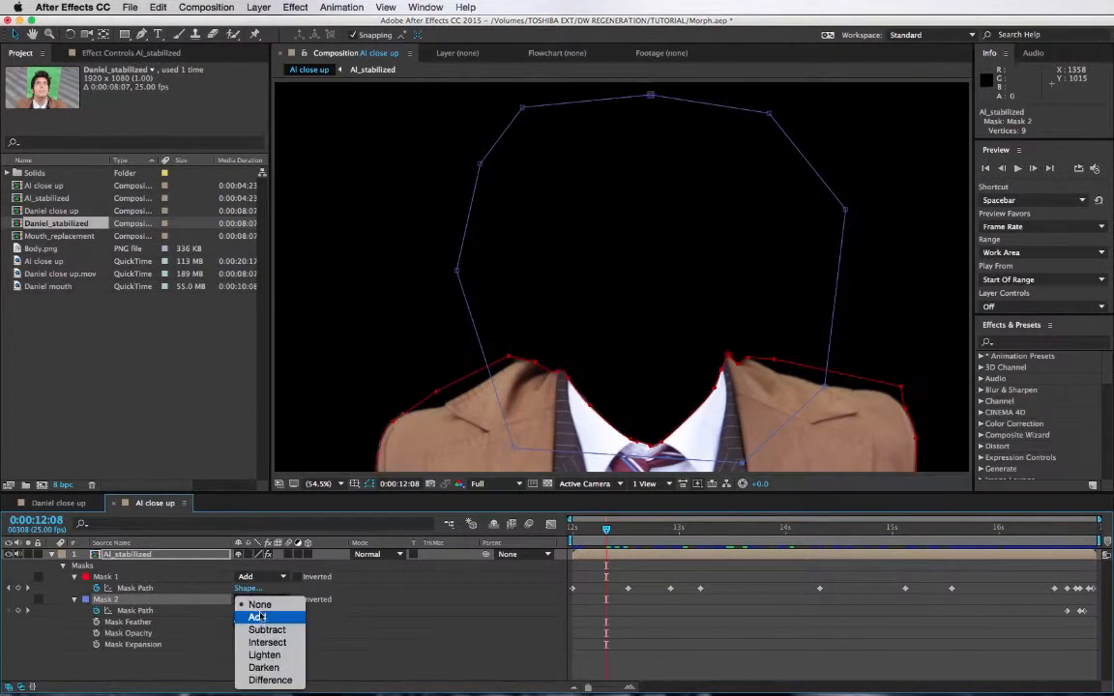
{"action": "left_click", "coordinate": [253, 617]}
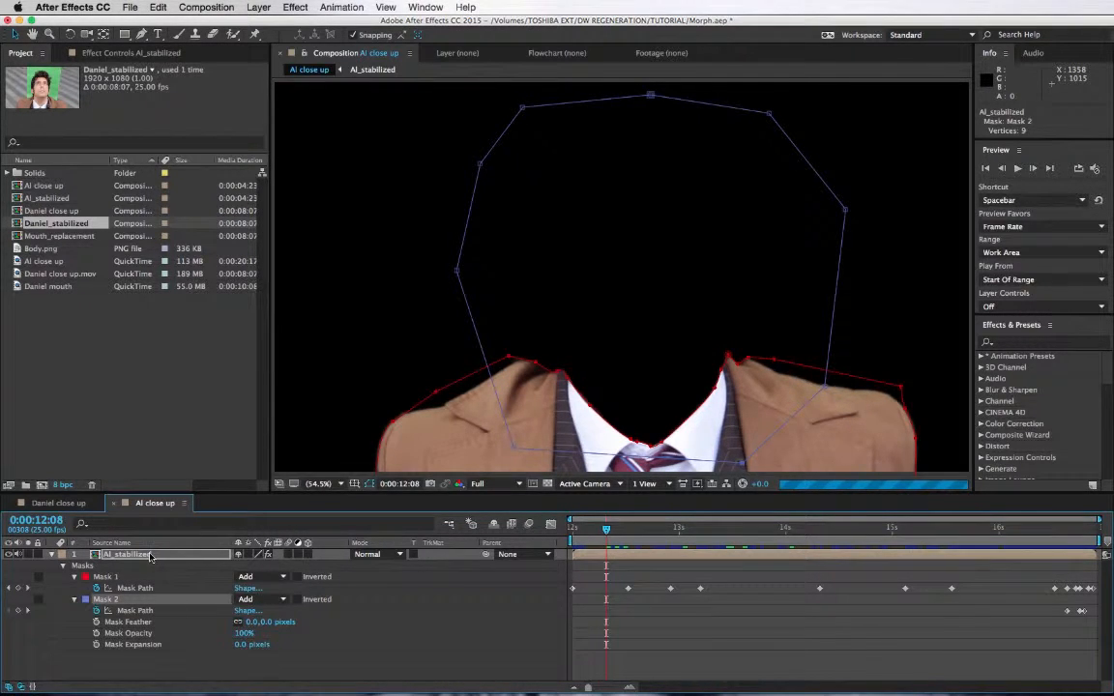
Set the mask feather on Al_stabilized to 7 pixels for Mask 2 and 3 pixels for Mask 1.
{"action": "left_click", "coordinate": [150, 556]}
{"action": "key", "text": "f"}
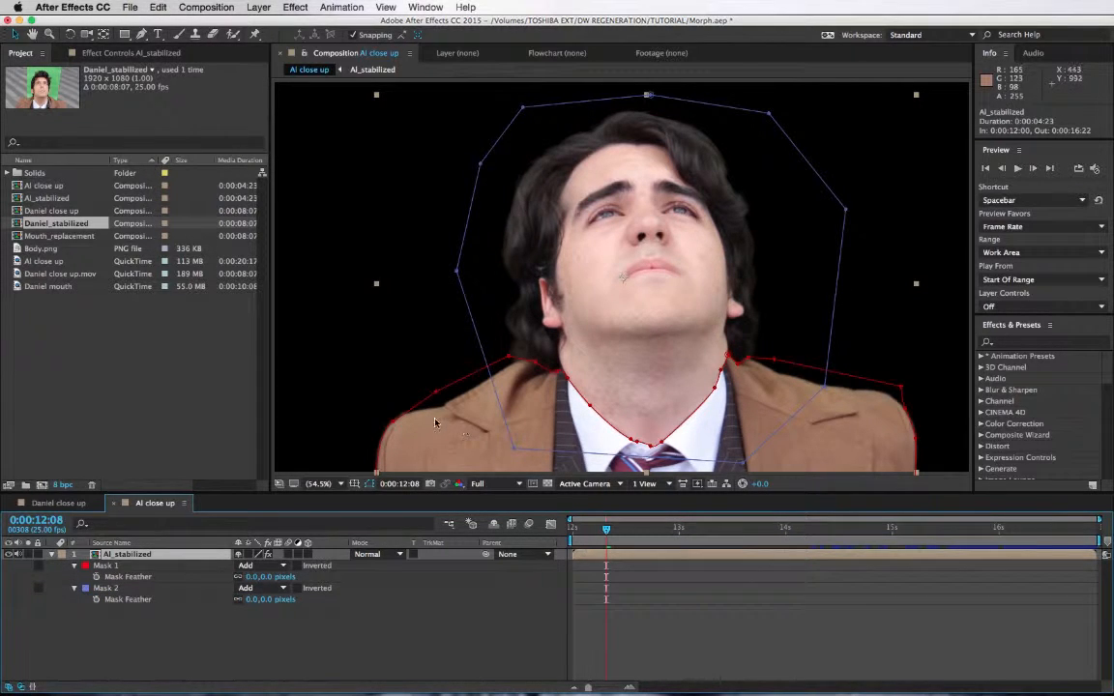
{"action": "left_click", "coordinate": [259, 600]}
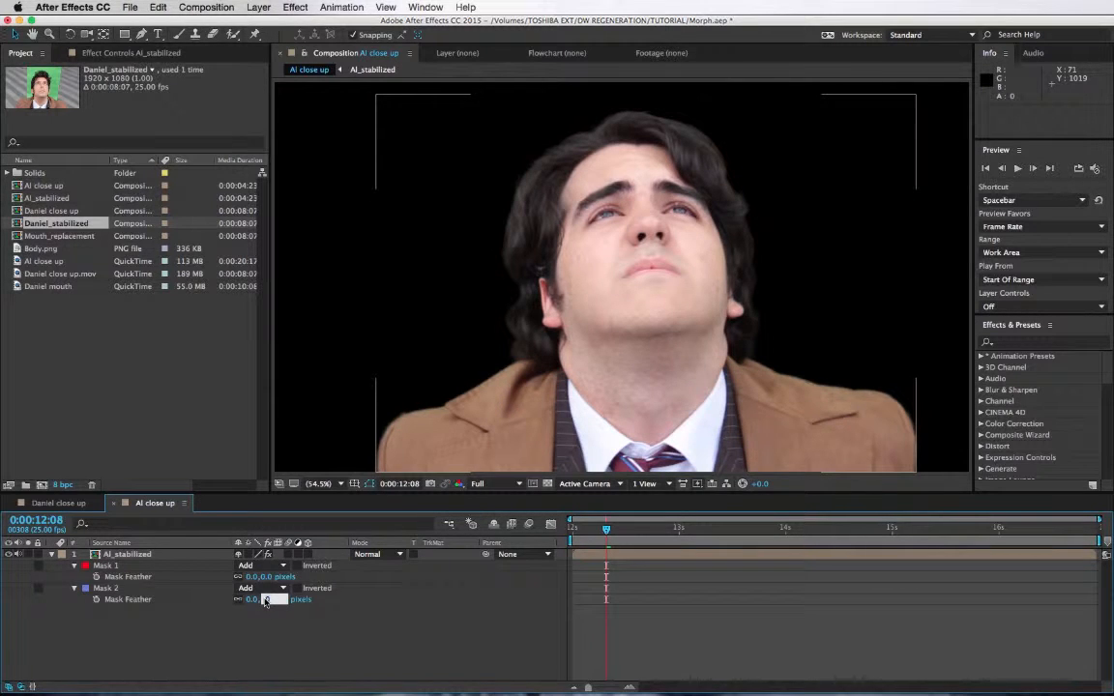
{"action": "type", "text": "7"}
{"action": "key", "text": "Return"}
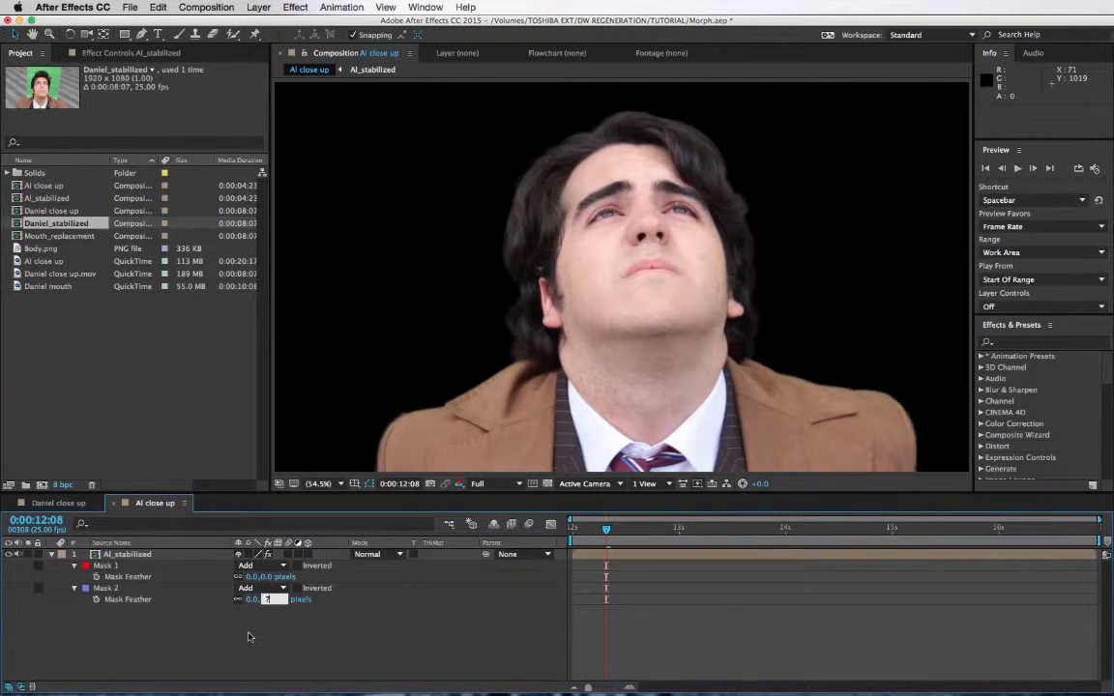
{"action": "left_click", "coordinate": [113, 563]}
{"action": "left_click", "coordinate": [253, 577]}
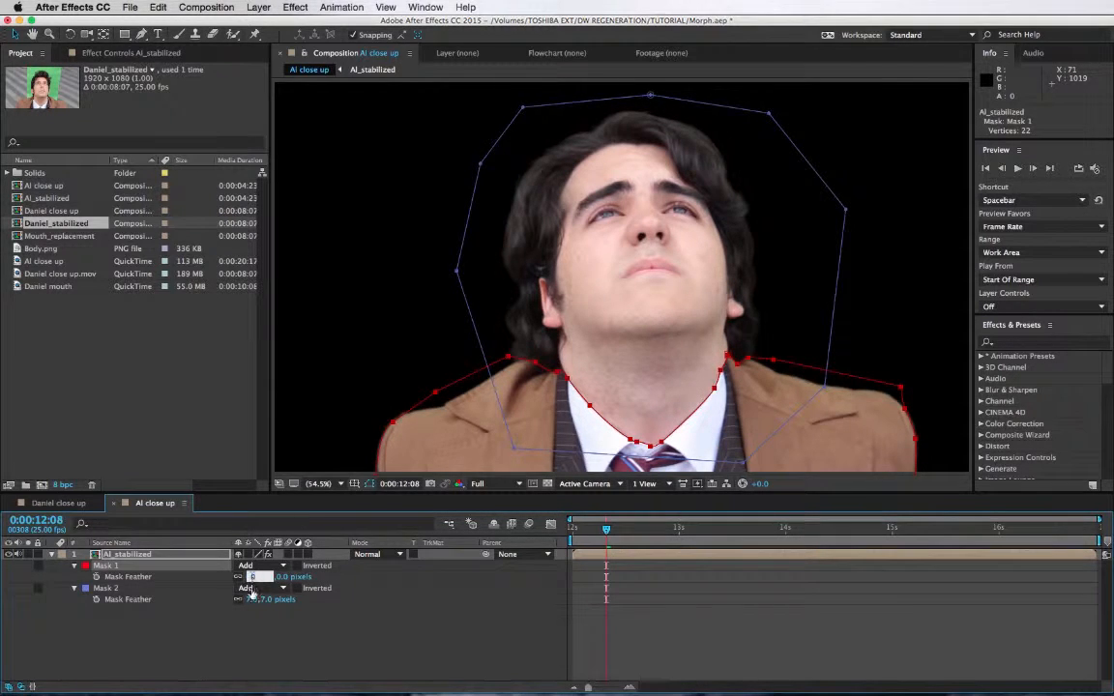
{"action": "type", "text": "3"}
{"action": "left_click", "coordinate": [259, 629]}
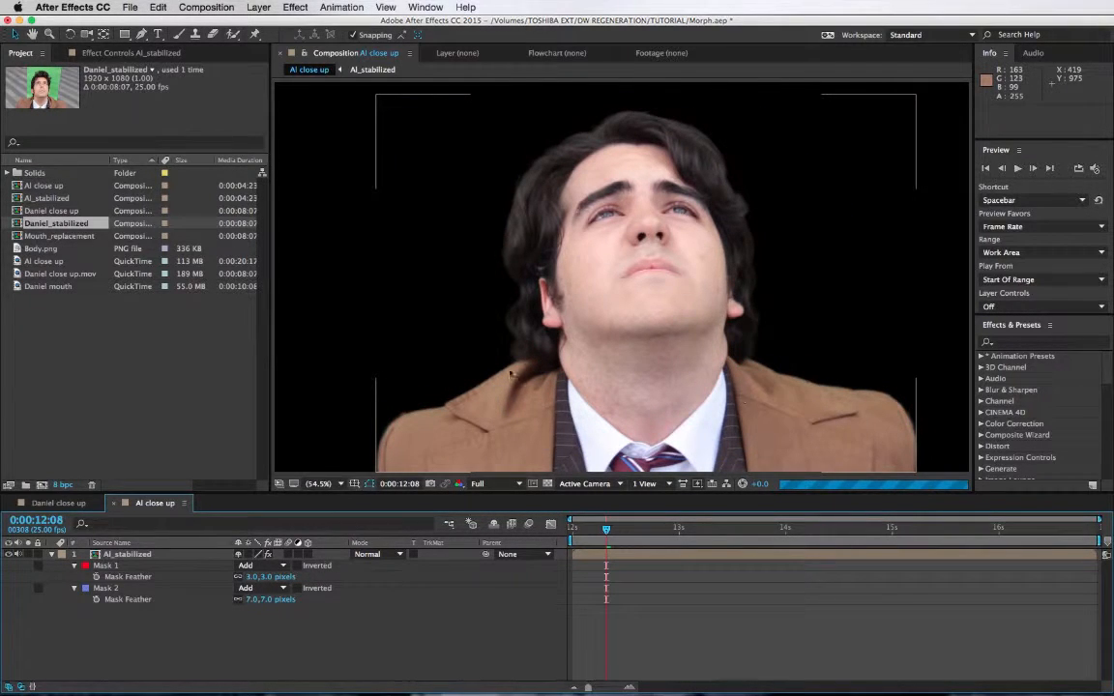
In the Daniel close up composition, set the feather of Mask 1 on Daniel_stabilized to 5 pixels.
{"action": "left_click", "coordinate": [60, 503]}
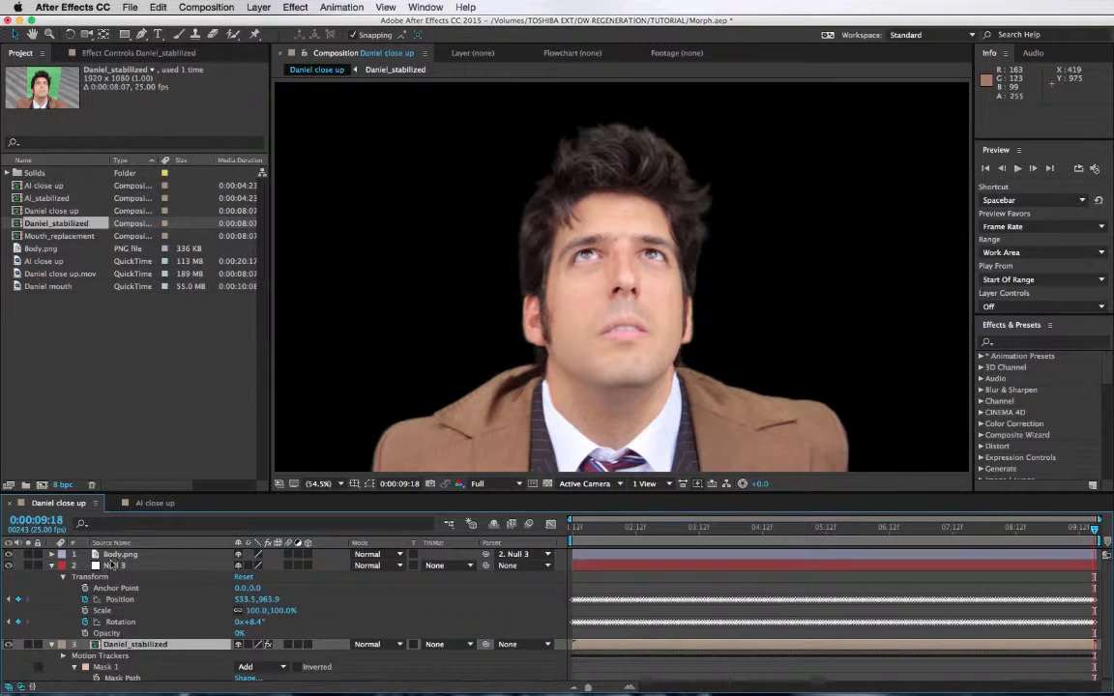
{"action": "left_click", "coordinate": [121, 554]}
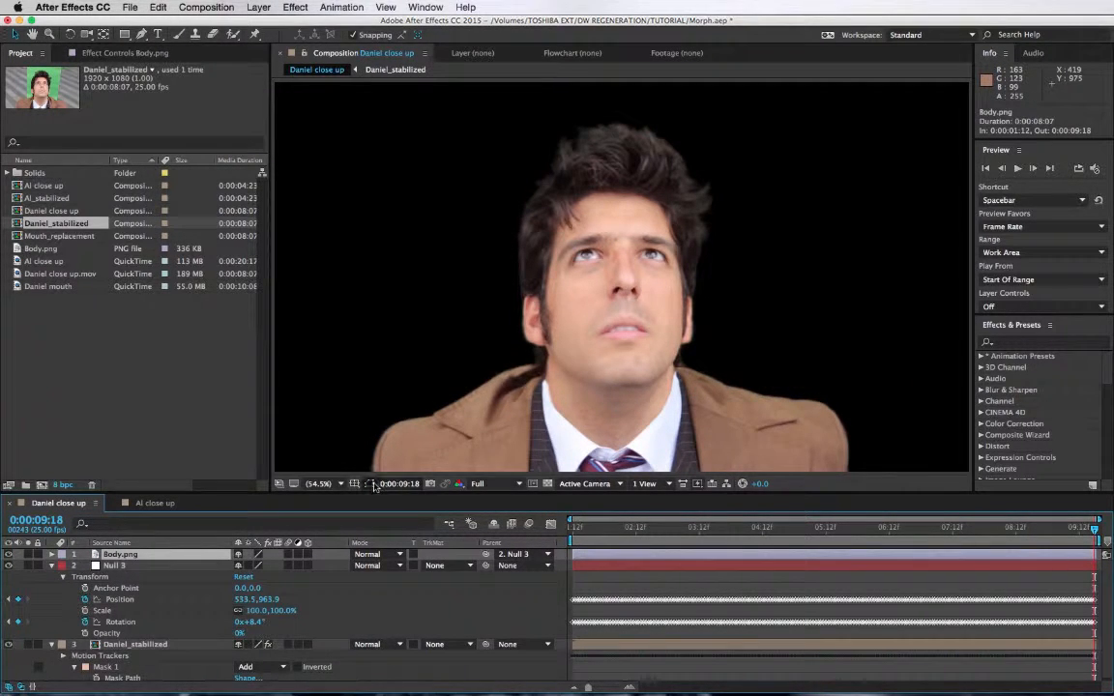
{"action": "left_click", "coordinate": [124, 644]}
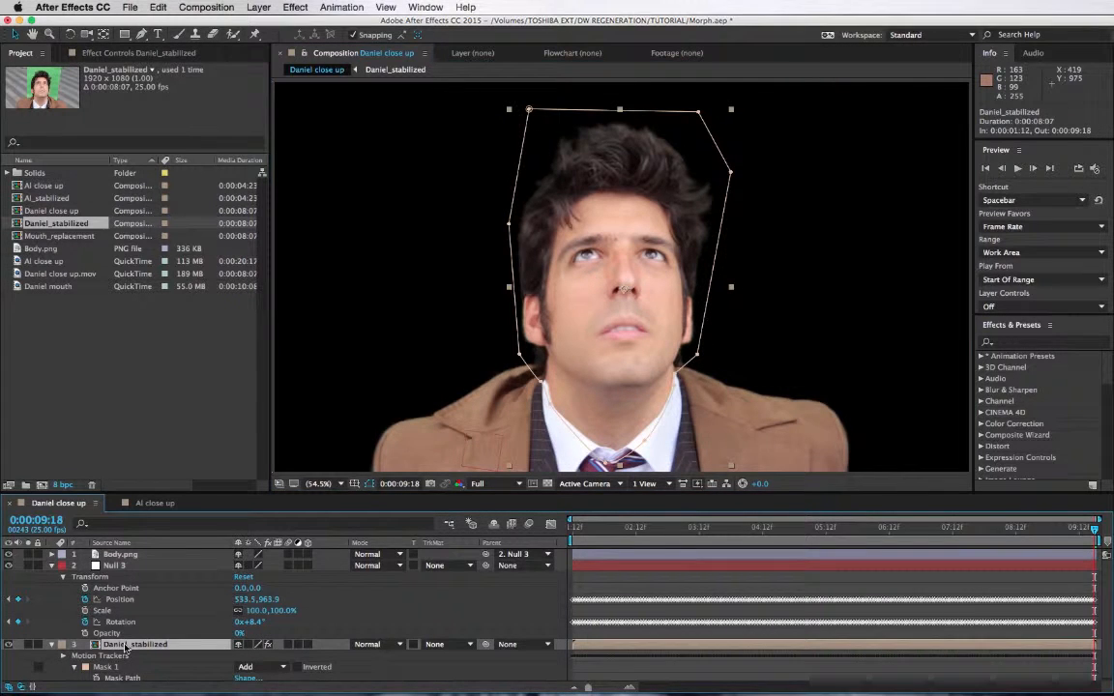
{"action": "key", "text": "f"}
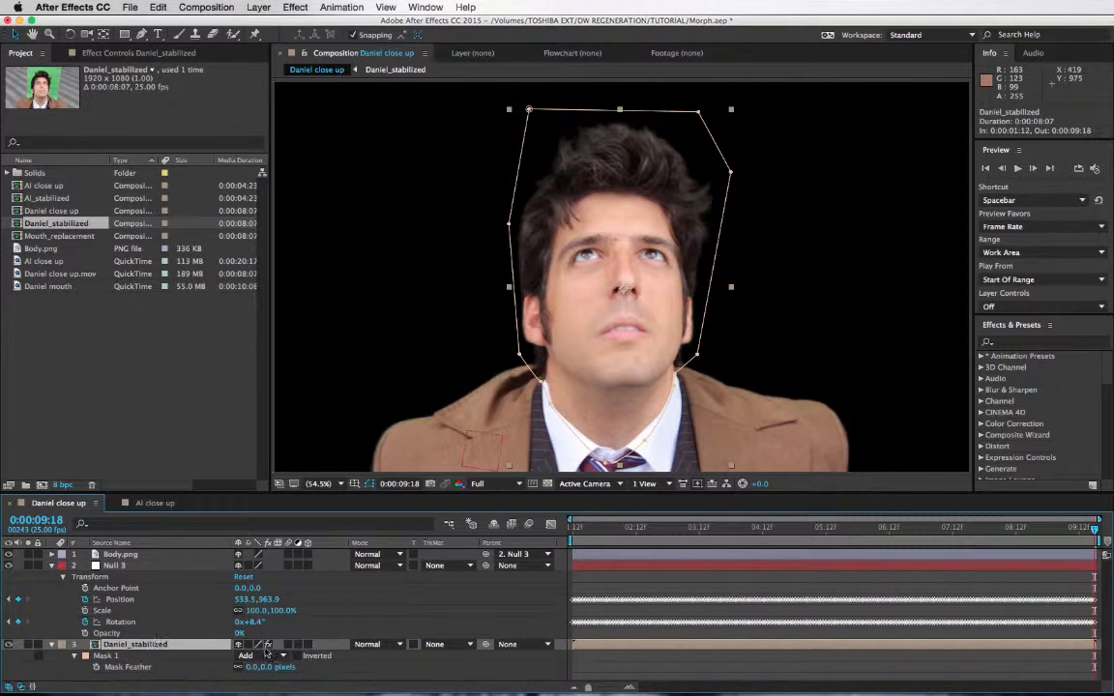
{"action": "left_click", "coordinate": [250, 668]}
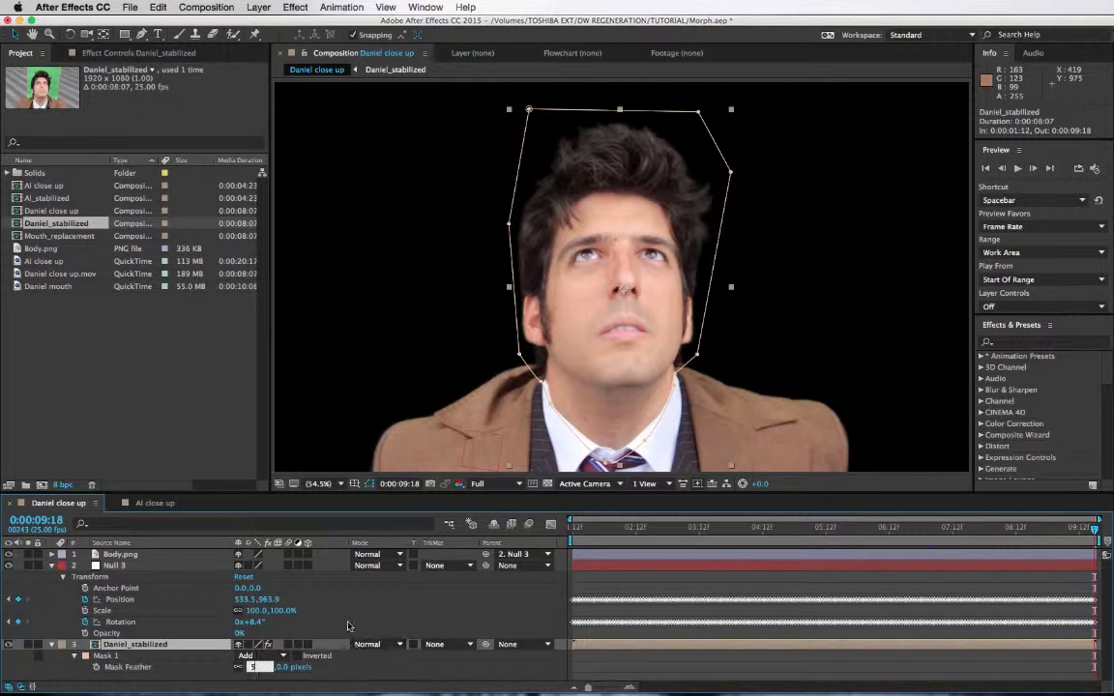
{"action": "type", "text": "5"}
{"action": "key", "text": "Return"}
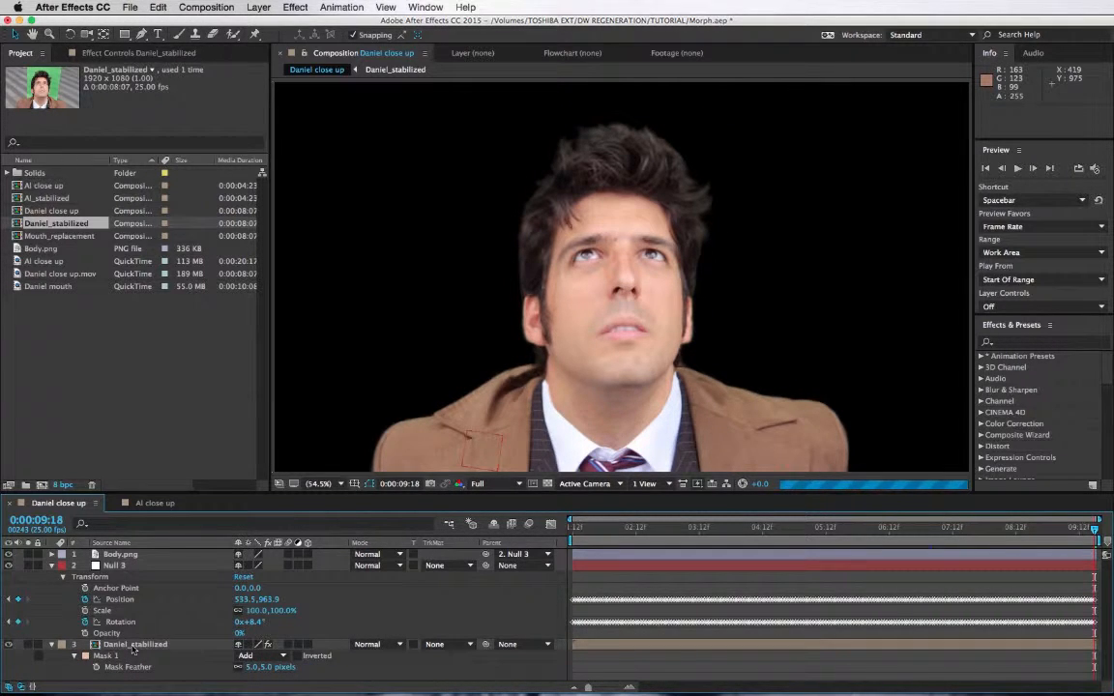
{"action": "left_click", "coordinate": [133, 646]}
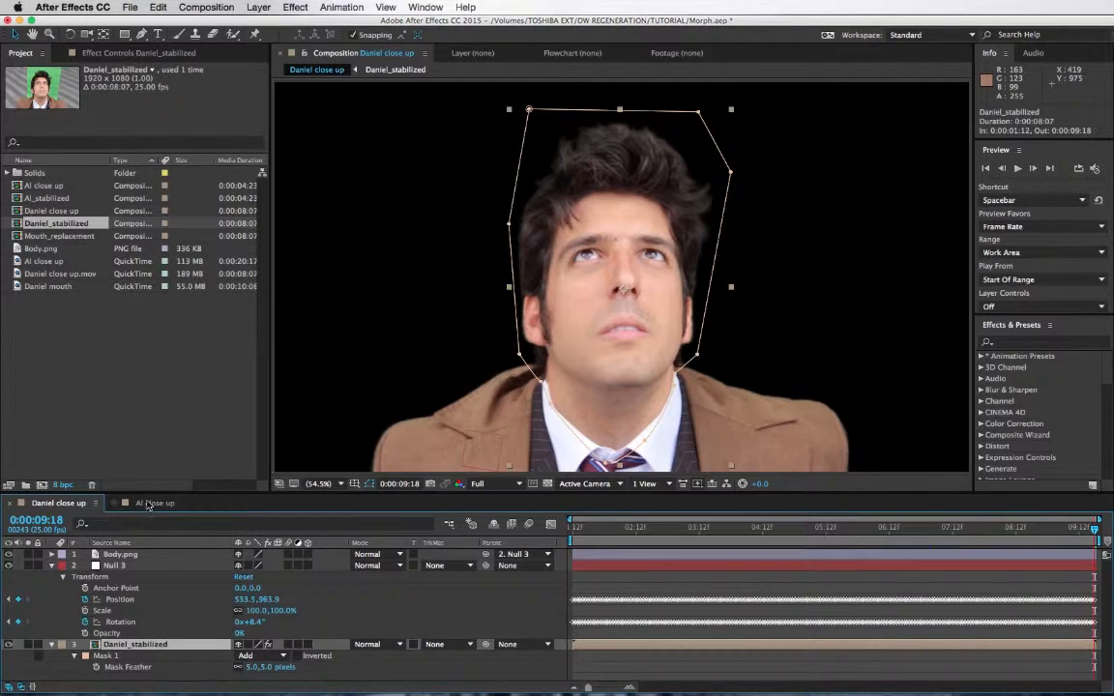
Add Daniel close up to the render queue and delete the three completed render items.
{"action": "left_click", "coordinate": [206, 6]}
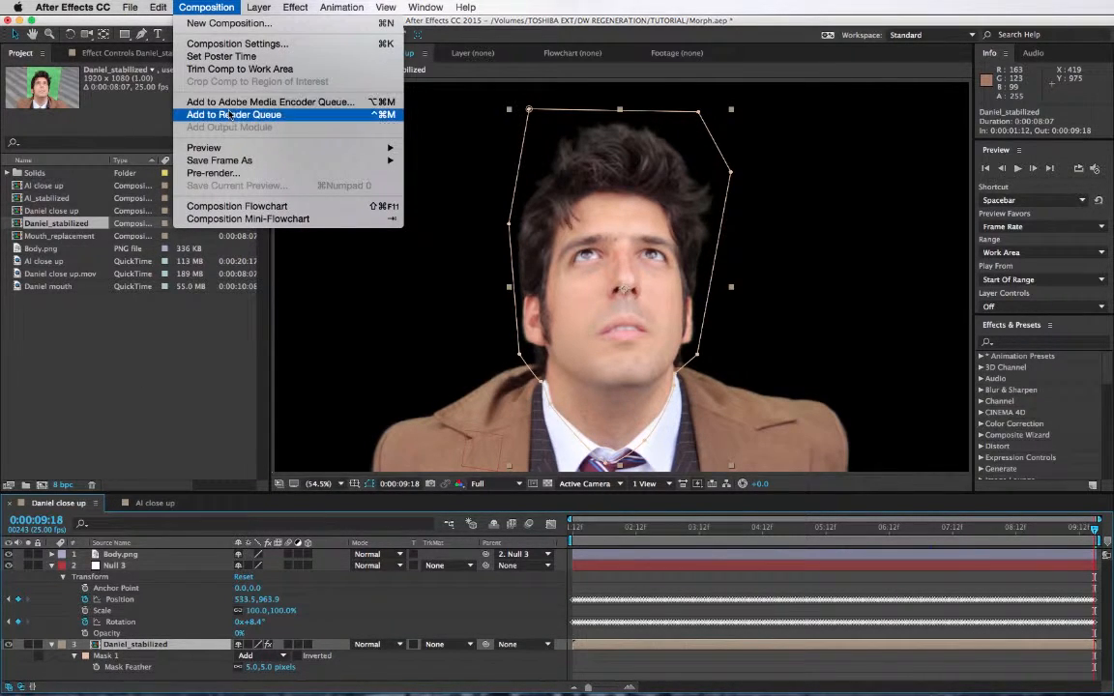
{"action": "left_click", "coordinate": [234, 114]}
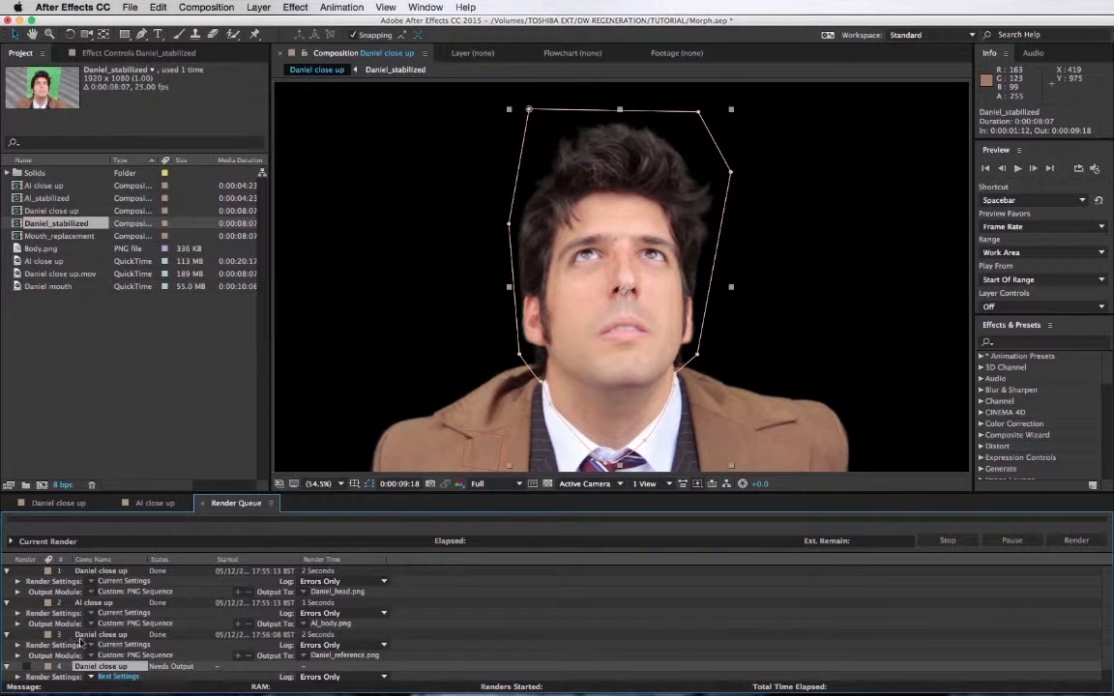
{"action": "left_click", "coordinate": [100, 636]}
{"action": "key", "text": "Delete"}
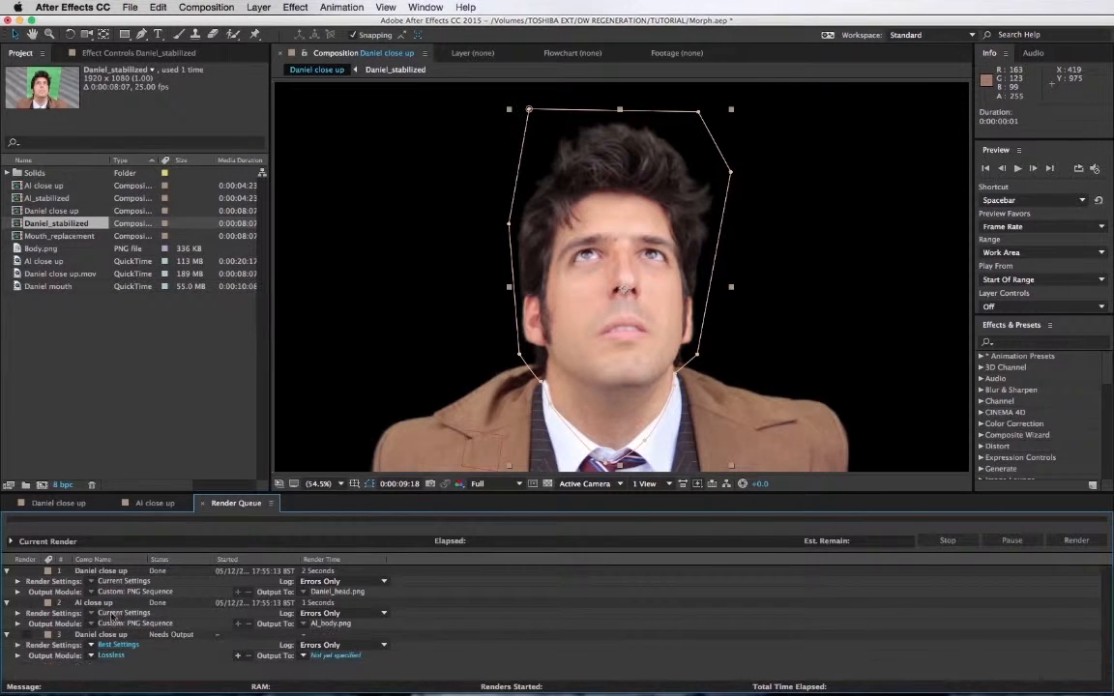
{"action": "left_click", "coordinate": [111, 604]}
{"action": "key", "text": "Delete"}
{"action": "left_click", "coordinate": [115, 574]}
{"action": "key", "text": "Delete"}
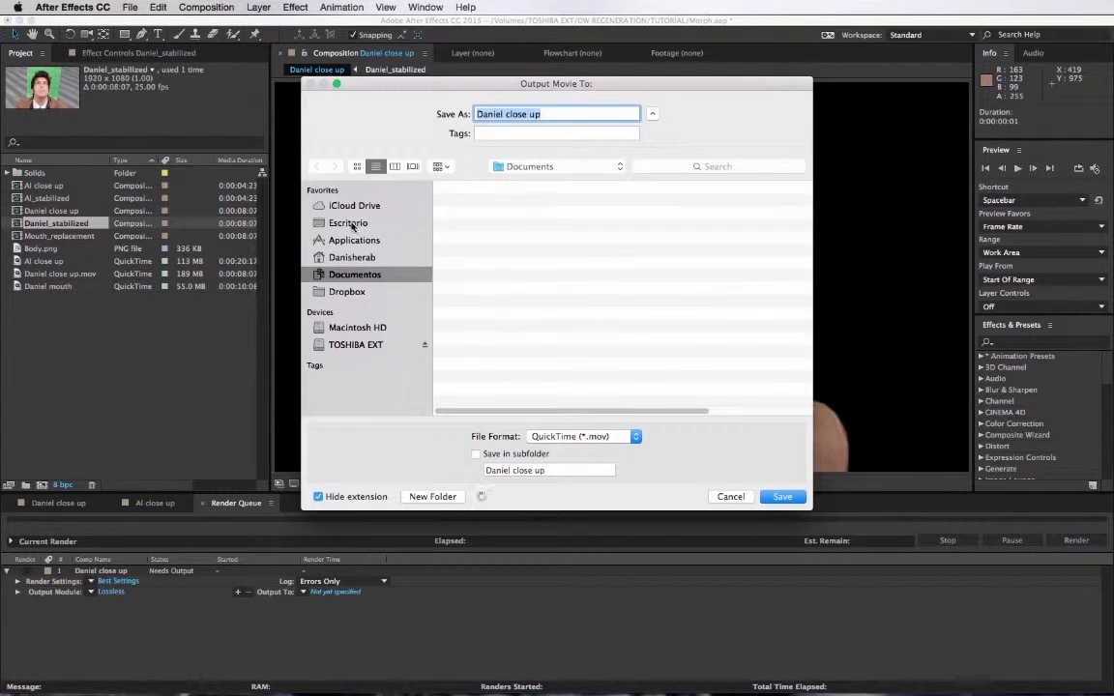
Set the render output to Daniel_close_up in a new desktop folder named Daniel_close_up.
{"action": "left_click", "coordinate": [348, 223]}
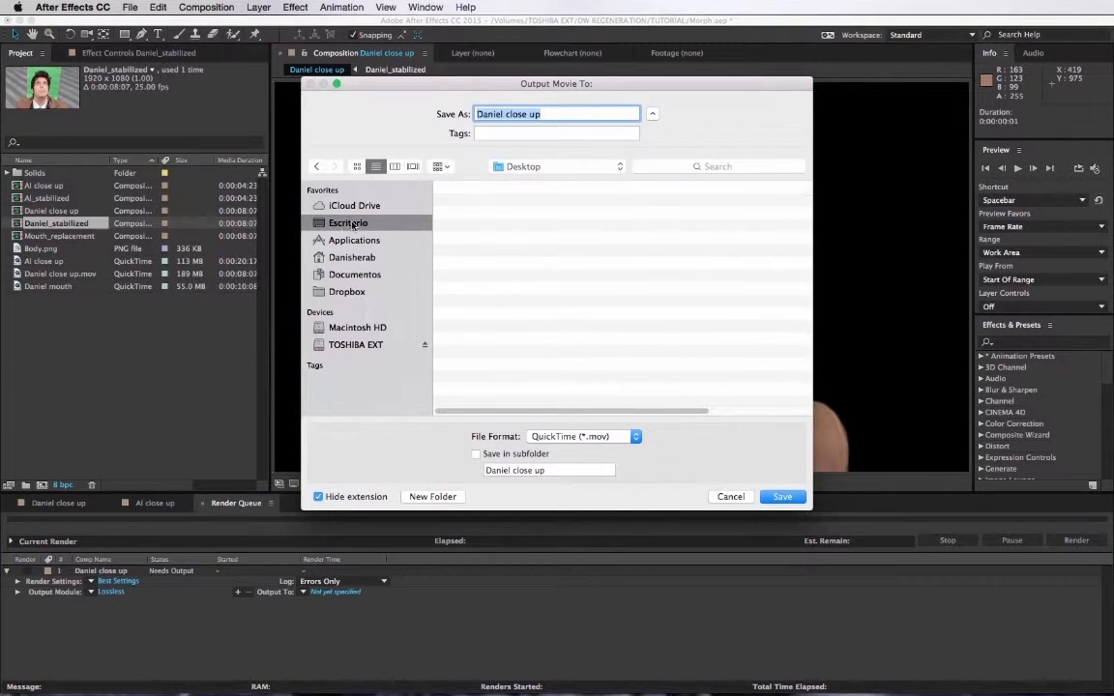
{"action": "left_click", "coordinate": [425, 496]}
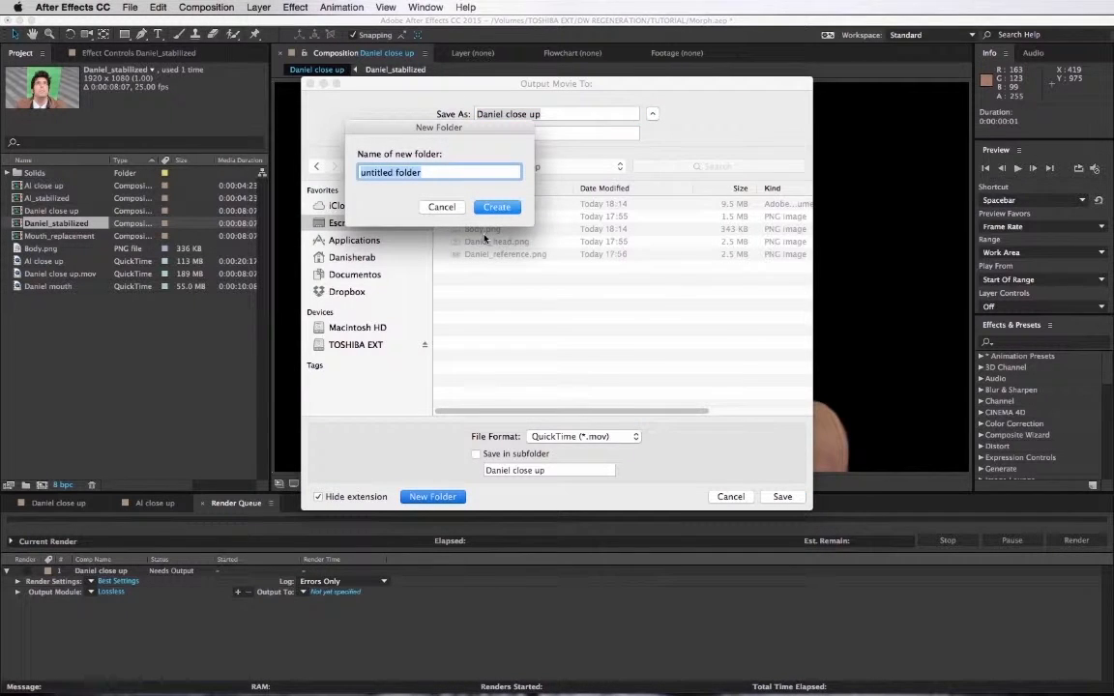
{"action": "type", "text": "Daniel_close_up"}
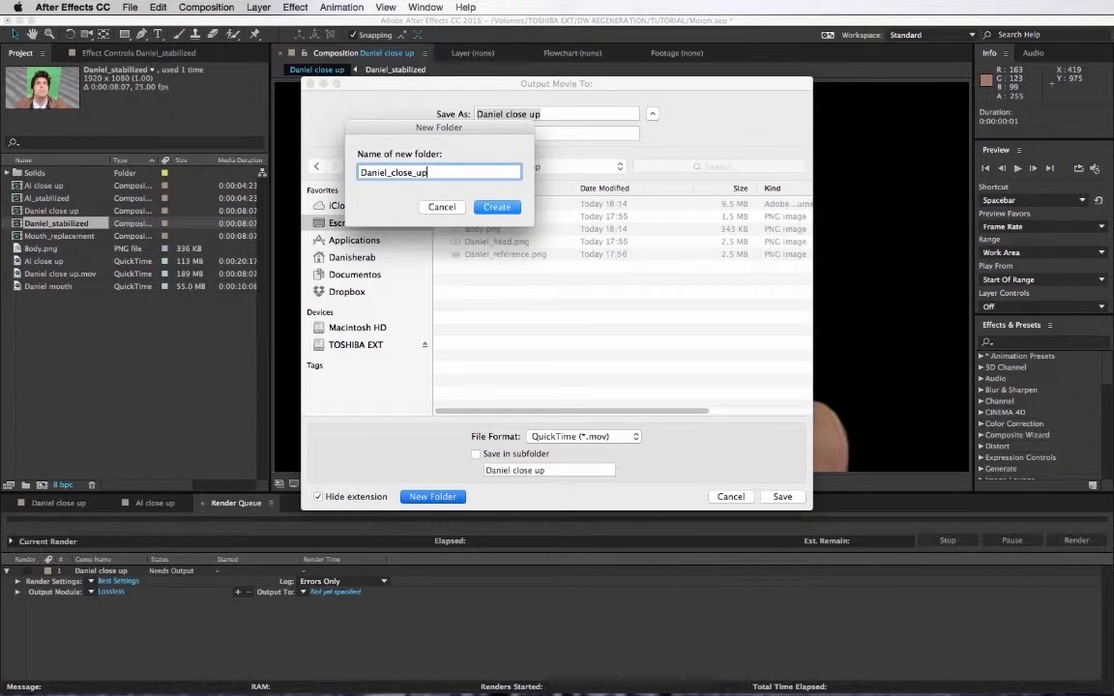
{"action": "left_click", "coordinate": [509, 207]}
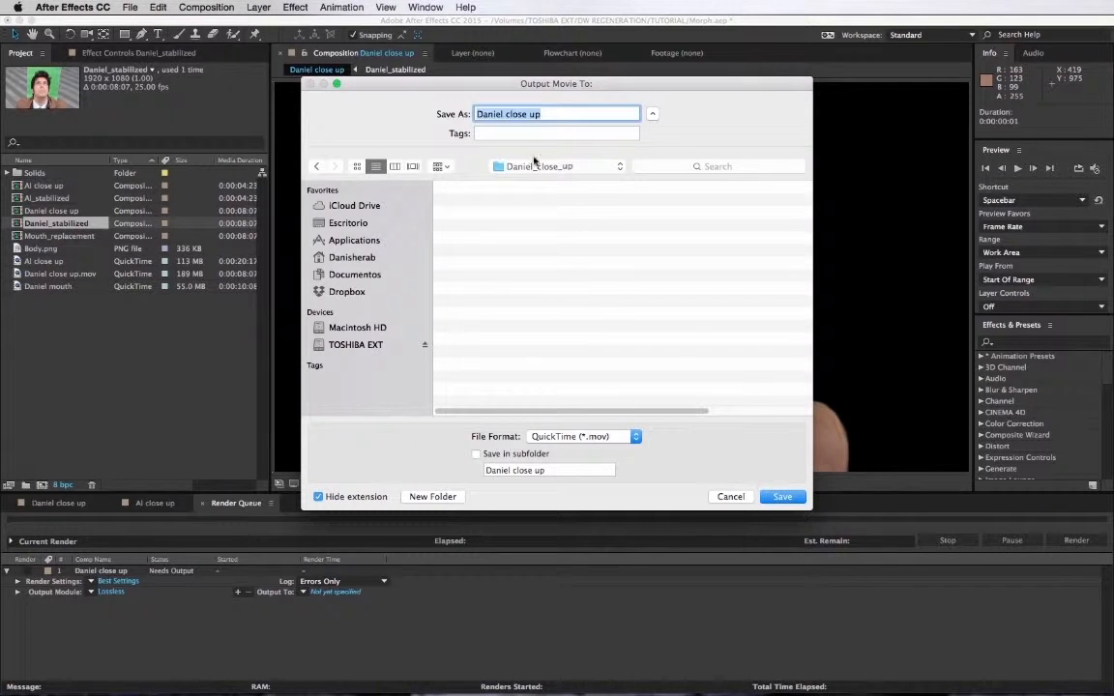
{"action": "left_click", "coordinate": [505, 114]}
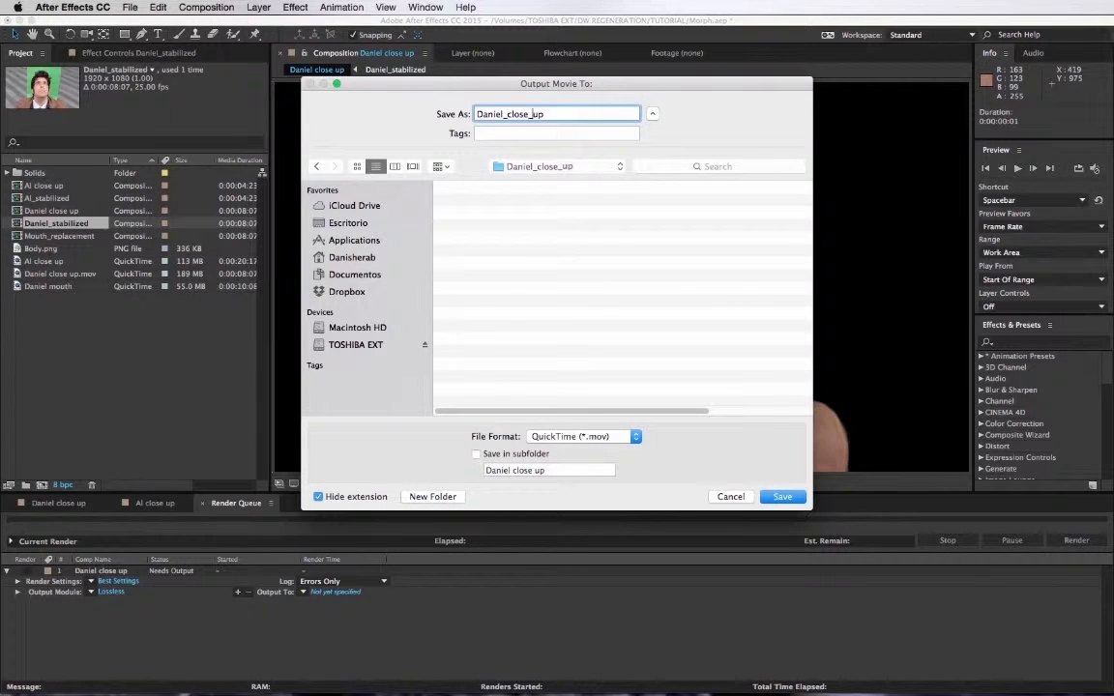
{"action": "left_click", "coordinate": [783, 496]}
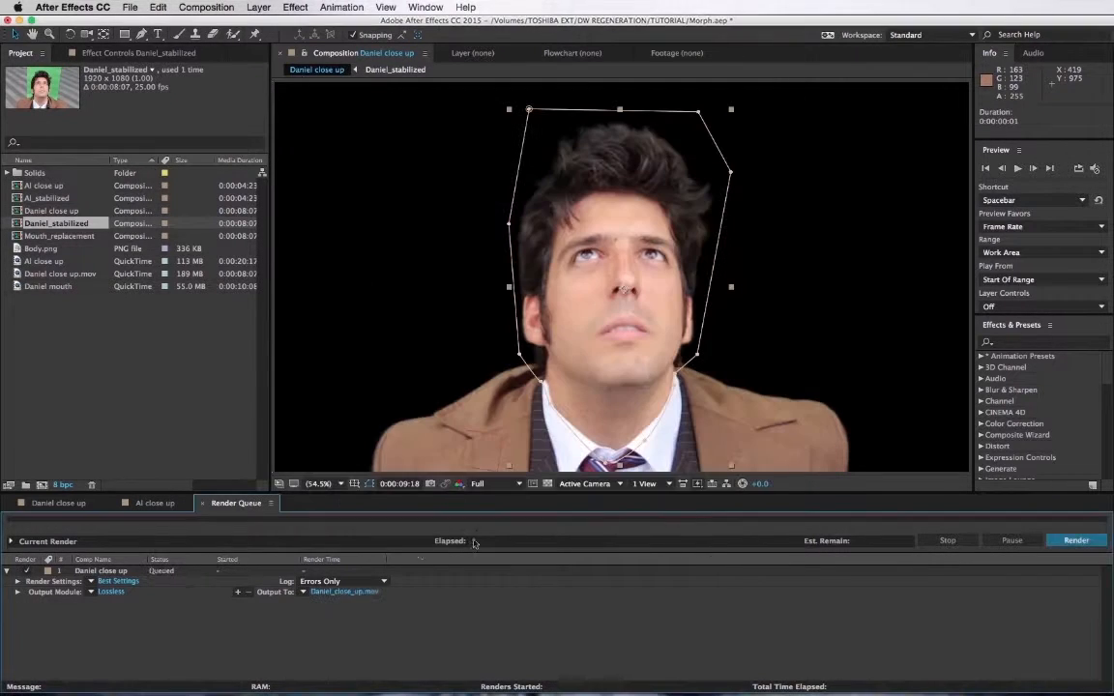
Set the output module of the queued Daniel close up render to PNG Sequence with RGB + Alpha channels.
{"action": "left_click", "coordinate": [109, 591]}
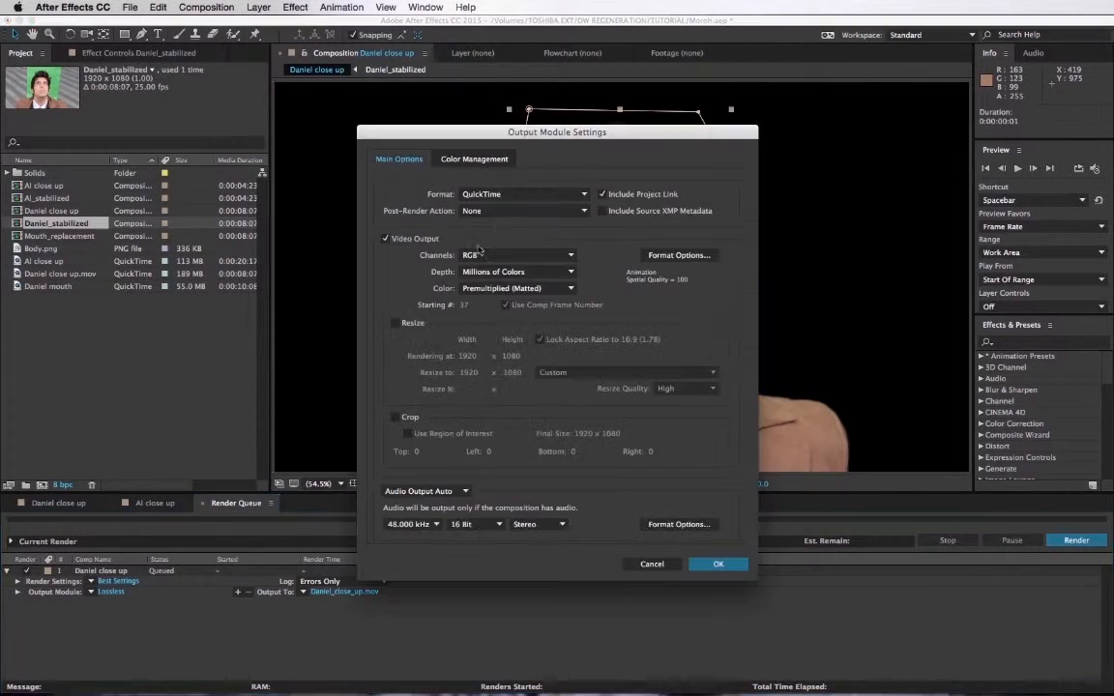
{"action": "left_click", "coordinate": [483, 194]}
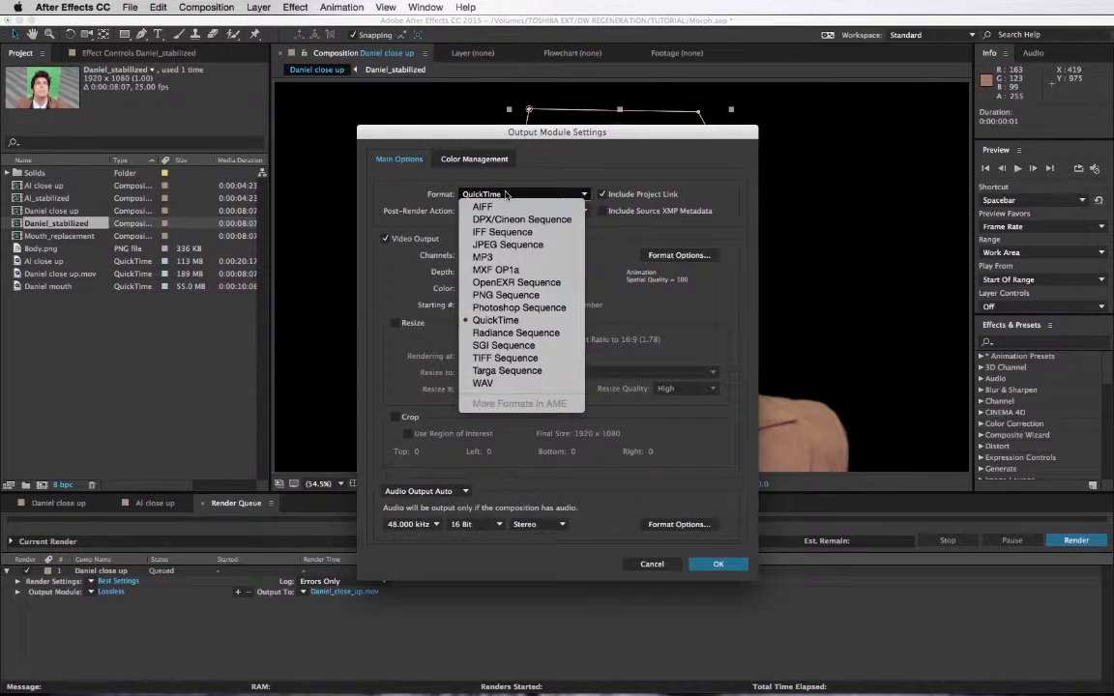
{"action": "left_click", "coordinate": [505, 295]}
{"action": "left_click", "coordinate": [503, 255]}
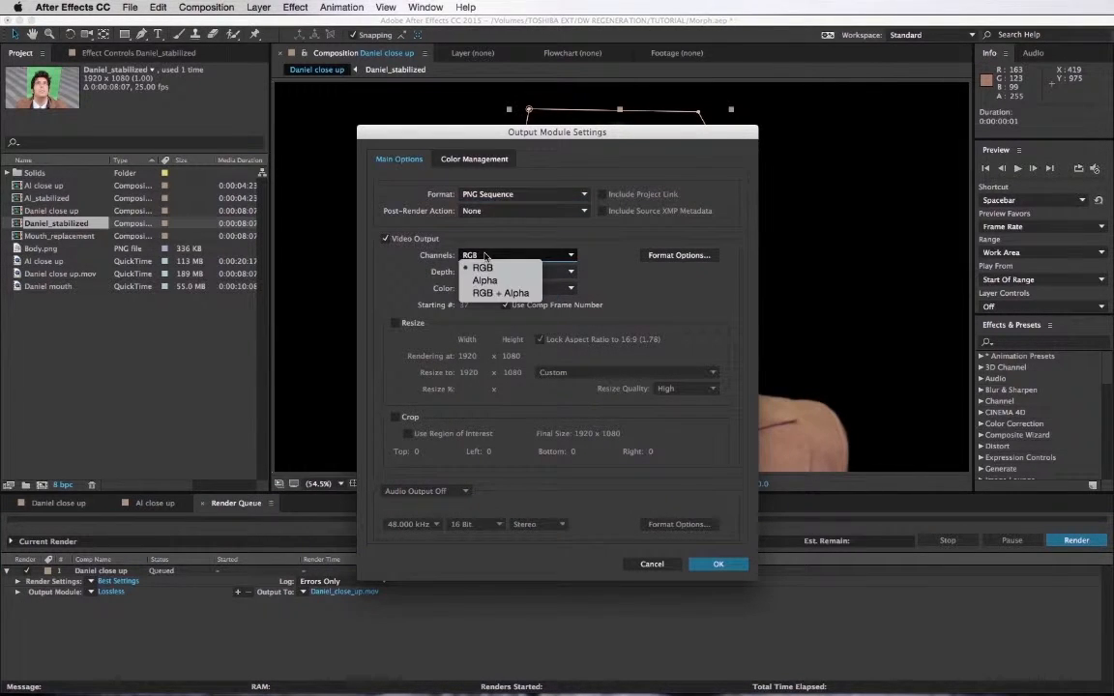
{"action": "left_click", "coordinate": [484, 294]}
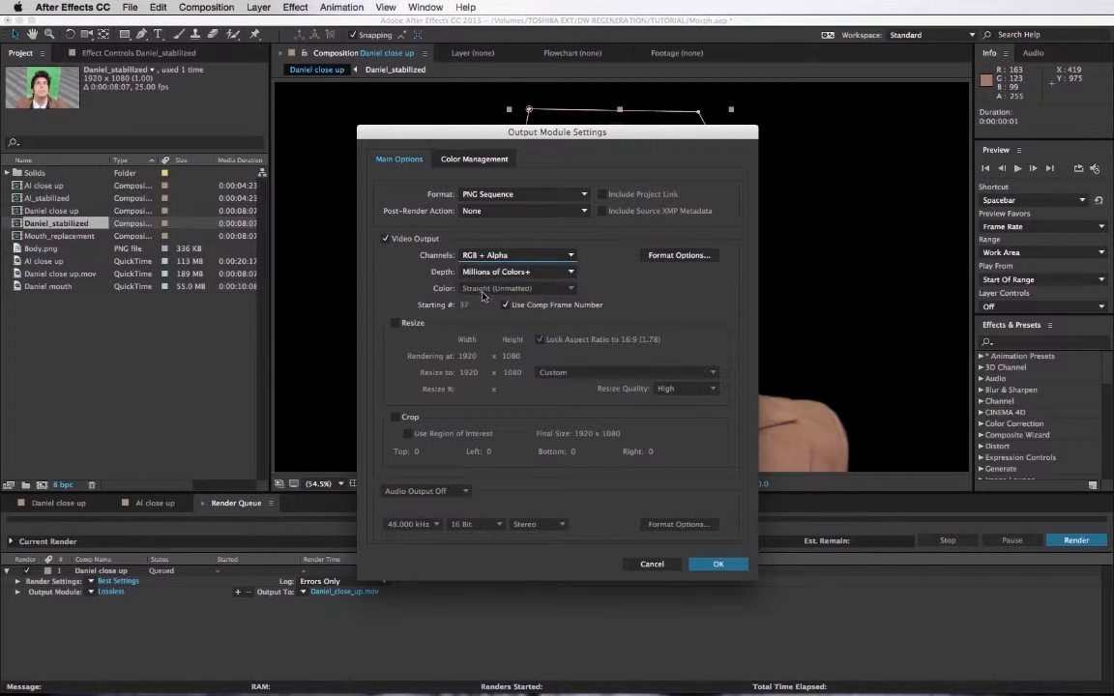
{"action": "left_click", "coordinate": [714, 564]}
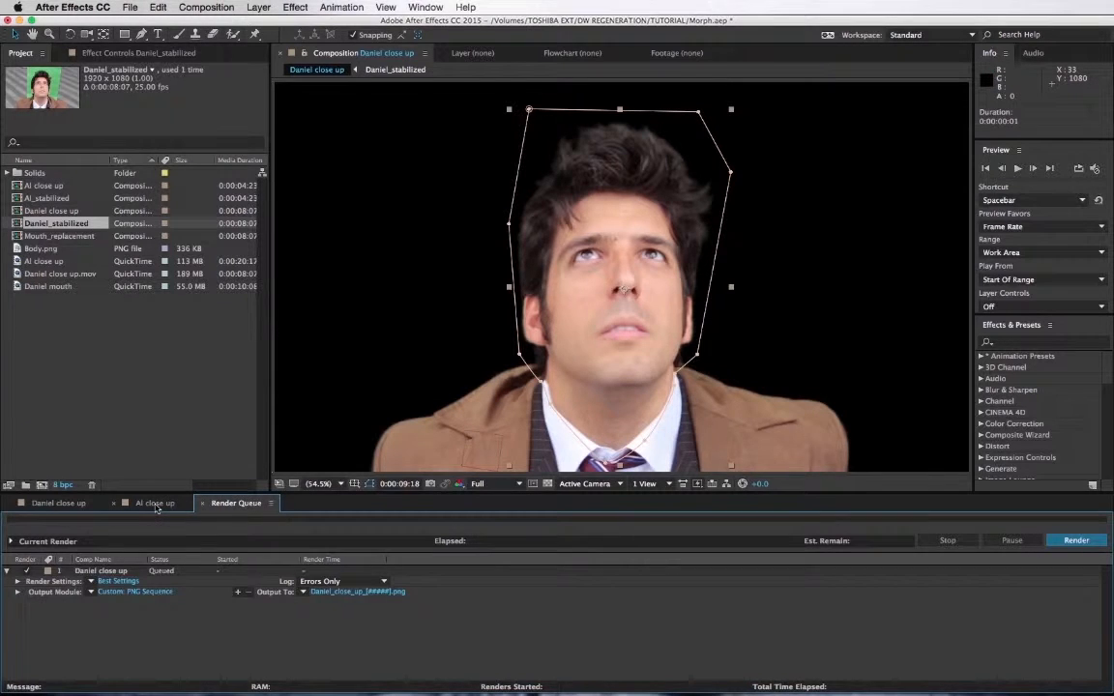
Add the Al close up composition to the render queue, outputting to Al_close_up in a new desktop folder named Al_close_up.
{"action": "left_click", "coordinate": [154, 503]}
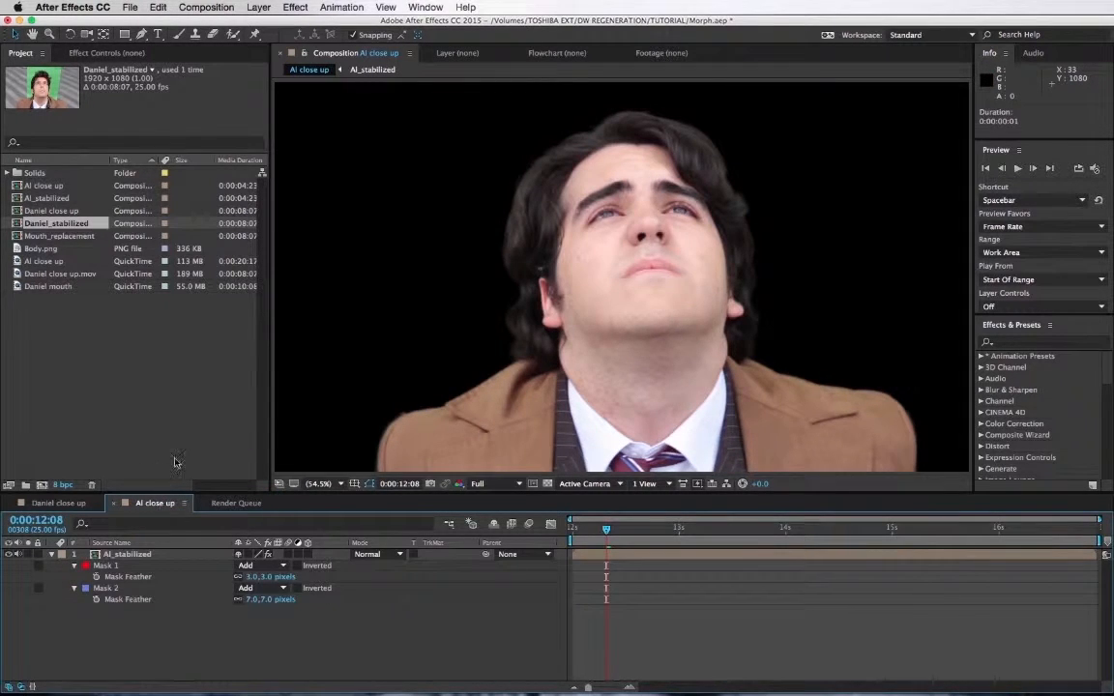
{"action": "left_click", "coordinate": [206, 7]}
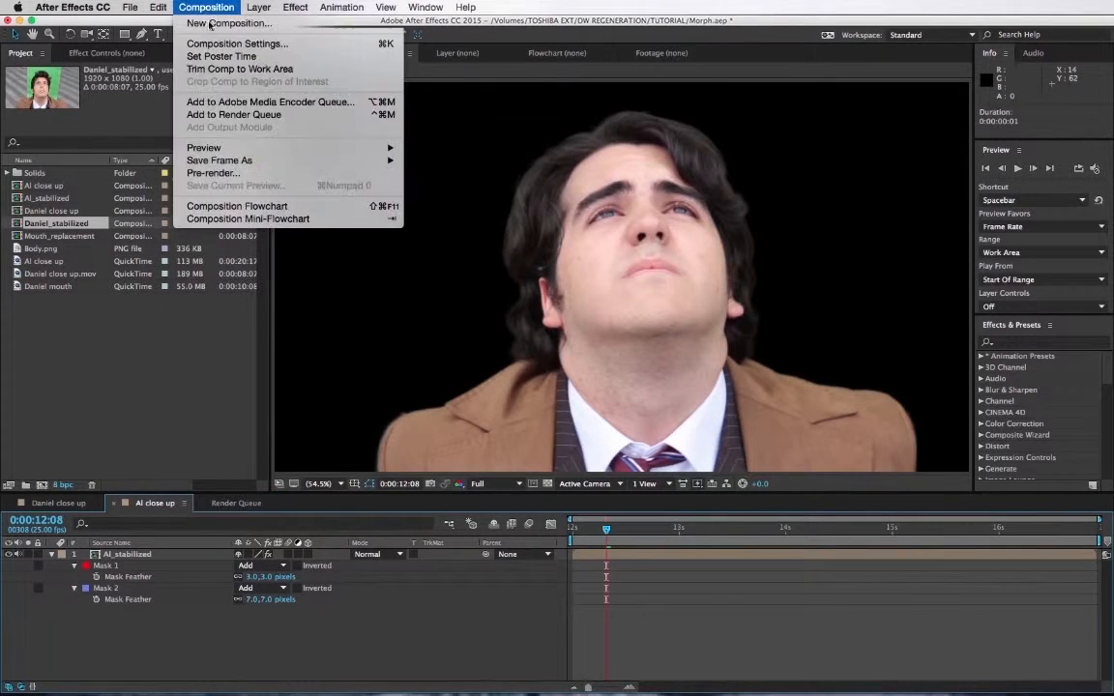
{"action": "left_click", "coordinate": [218, 116]}
{"action": "left_click", "coordinate": [335, 624]}
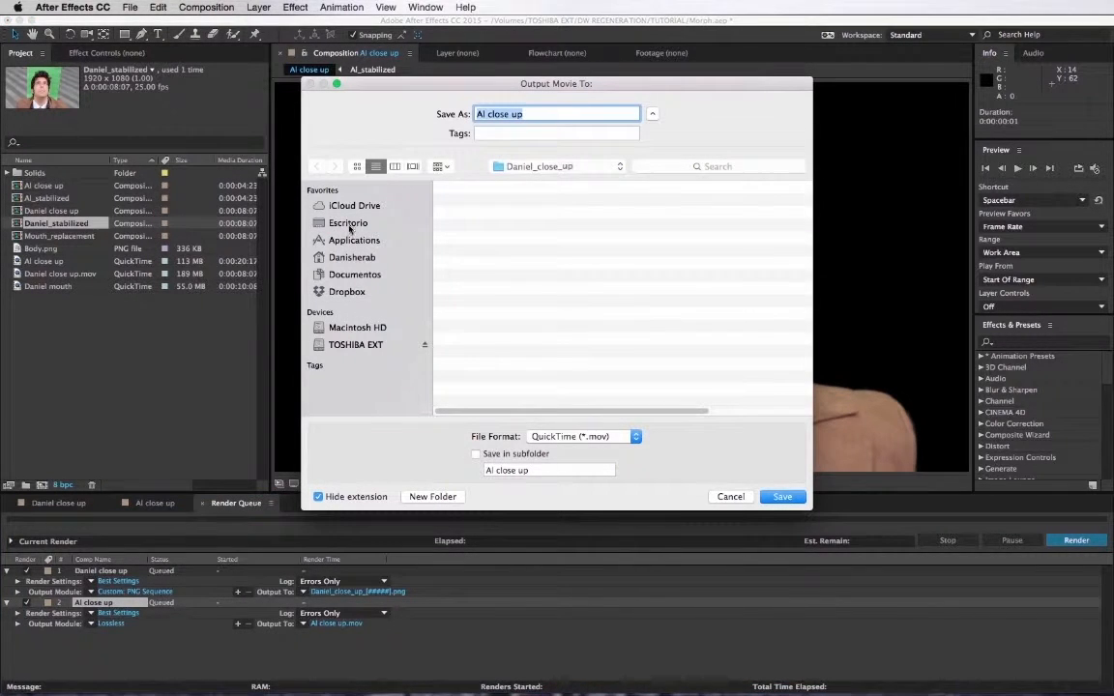
{"action": "left_click", "coordinate": [348, 223]}
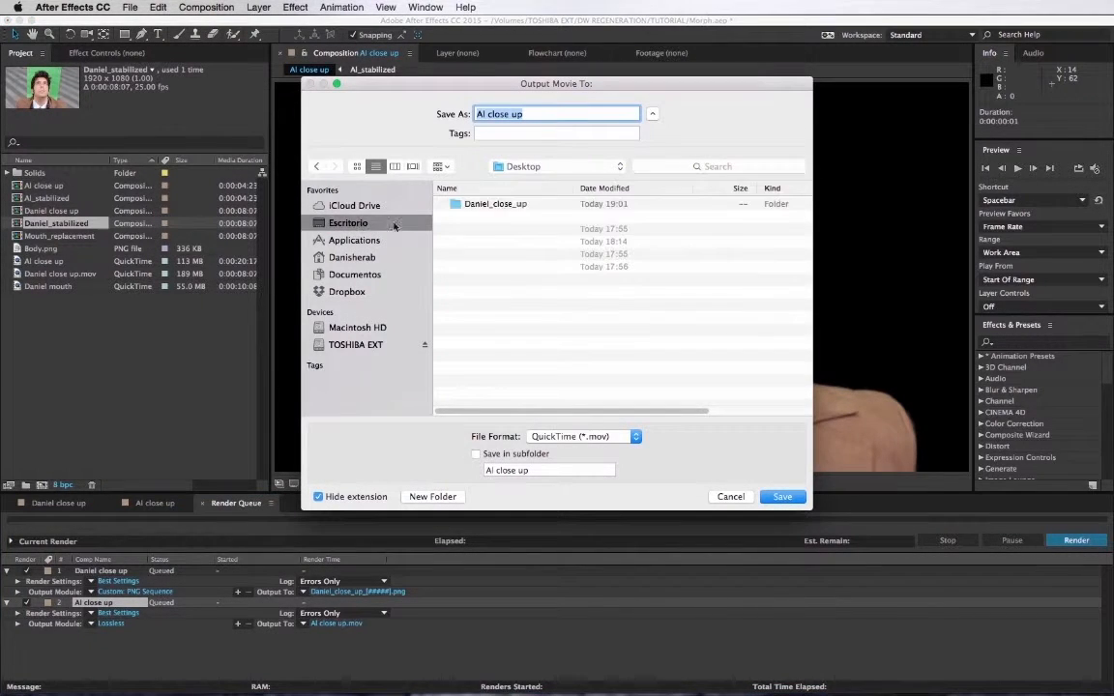
{"action": "left_click", "coordinate": [431, 497]}
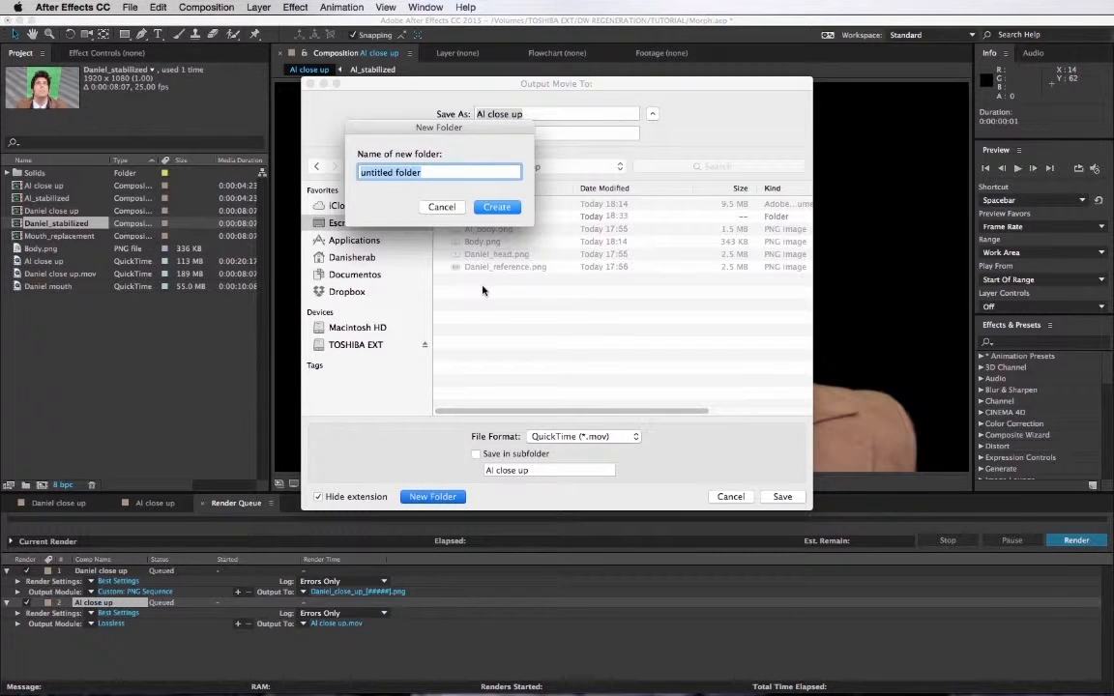
{"action": "type", "text": "AI_close_up"}
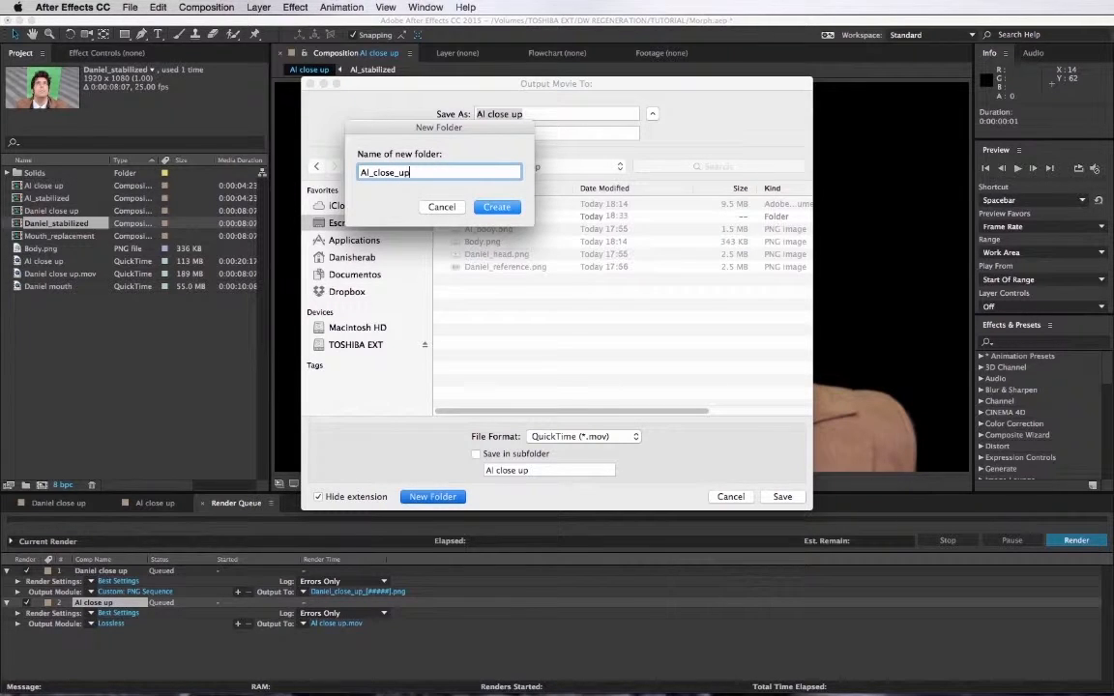
{"action": "left_click", "coordinate": [500, 206]}
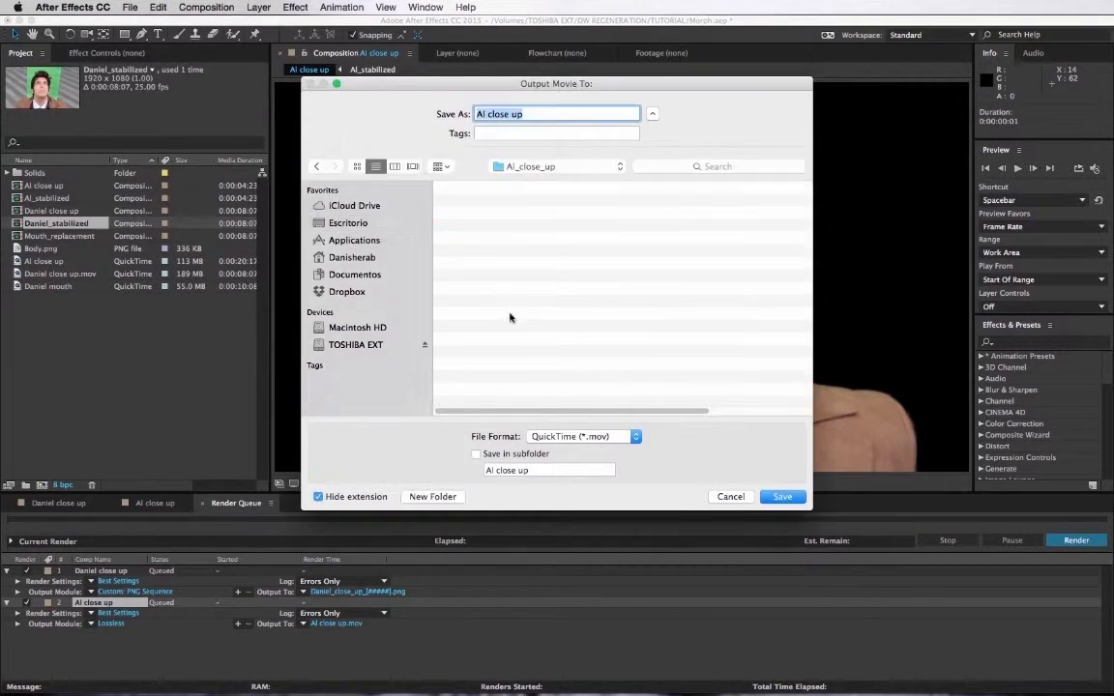
{"action": "left_click", "coordinate": [487, 114]}
{"action": "left_click", "coordinate": [797, 500]}
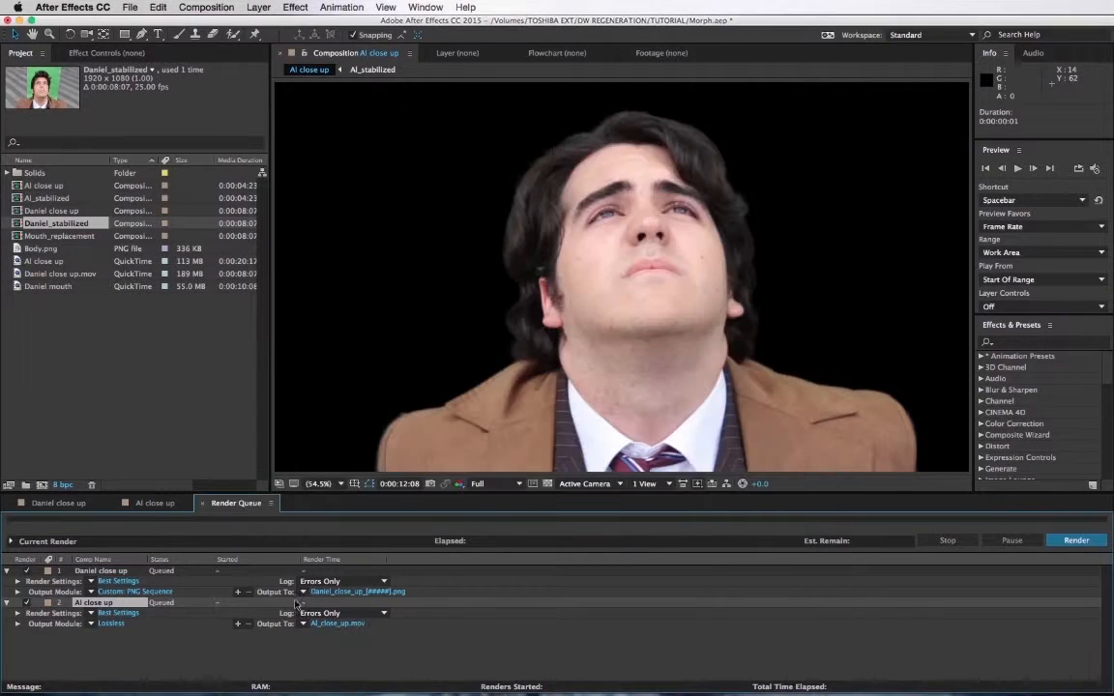
Set the Al close up output module to PNG Sequence with RGB + Alpha channels and render the queue.
{"action": "left_click", "coordinate": [114, 624]}
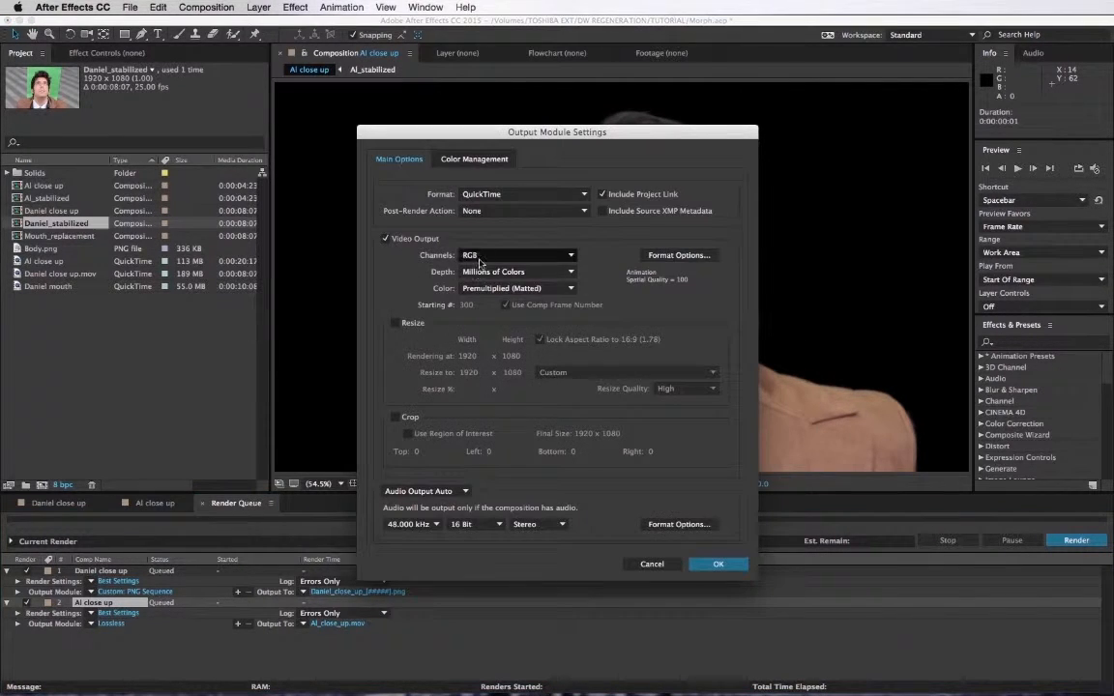
{"action": "left_click", "coordinate": [495, 194]}
{"action": "left_click", "coordinate": [505, 295]}
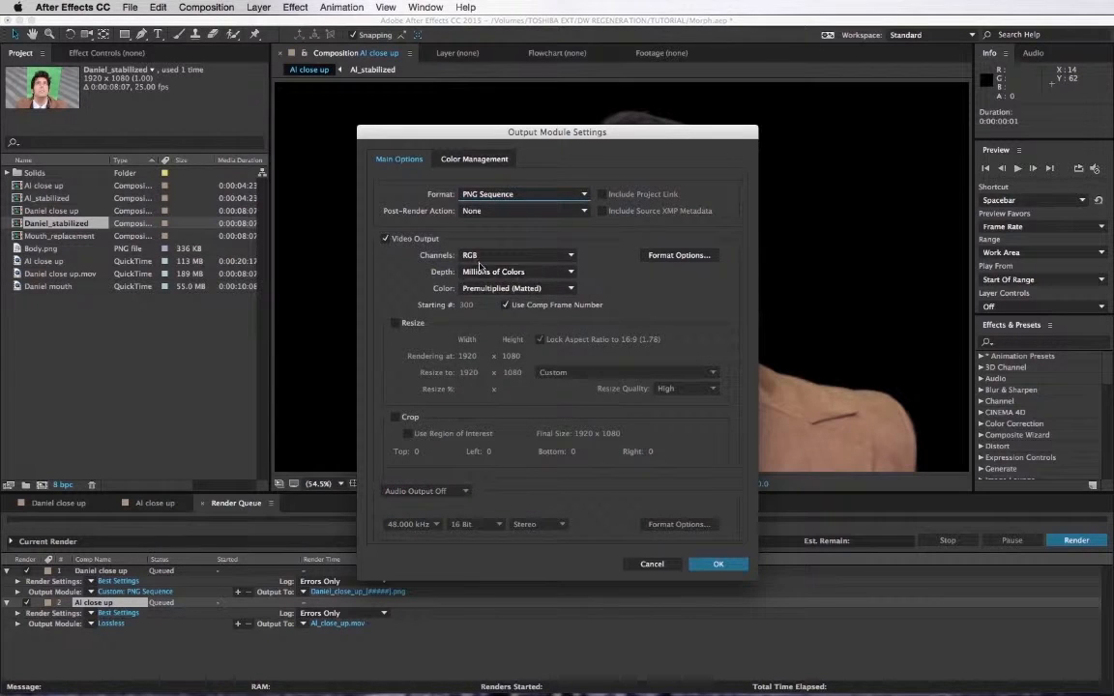
{"action": "left_click", "coordinate": [484, 255]}
{"action": "left_click", "coordinate": [493, 293]}
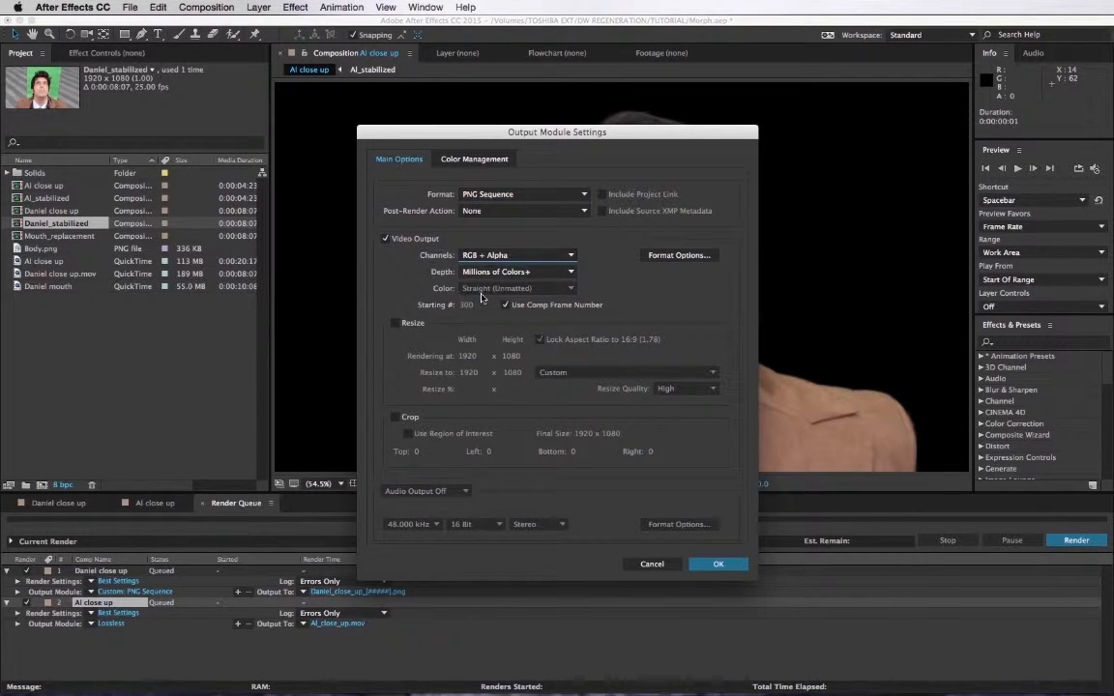
{"action": "left_click", "coordinate": [715, 564]}
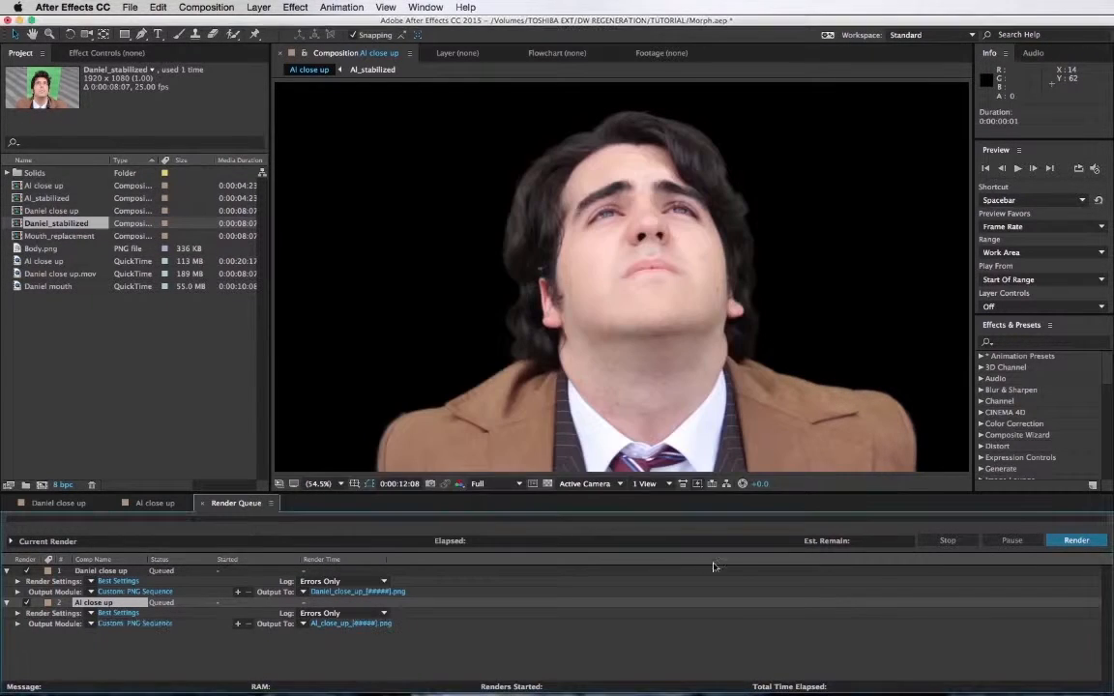
{"action": "left_click", "coordinate": [1076, 540]}
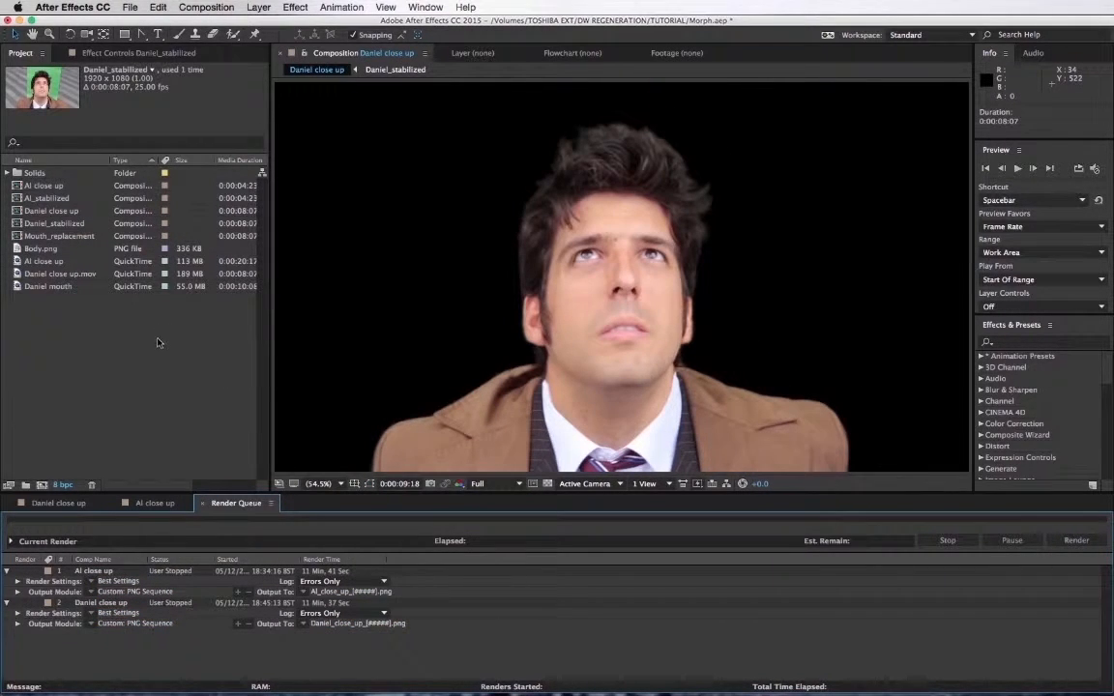
Import the Al_close_up frames from the desktop folder as a PNG sequence starting at Al_close_up_00300.png.
{"action": "double_click", "coordinate": [77, 374]}
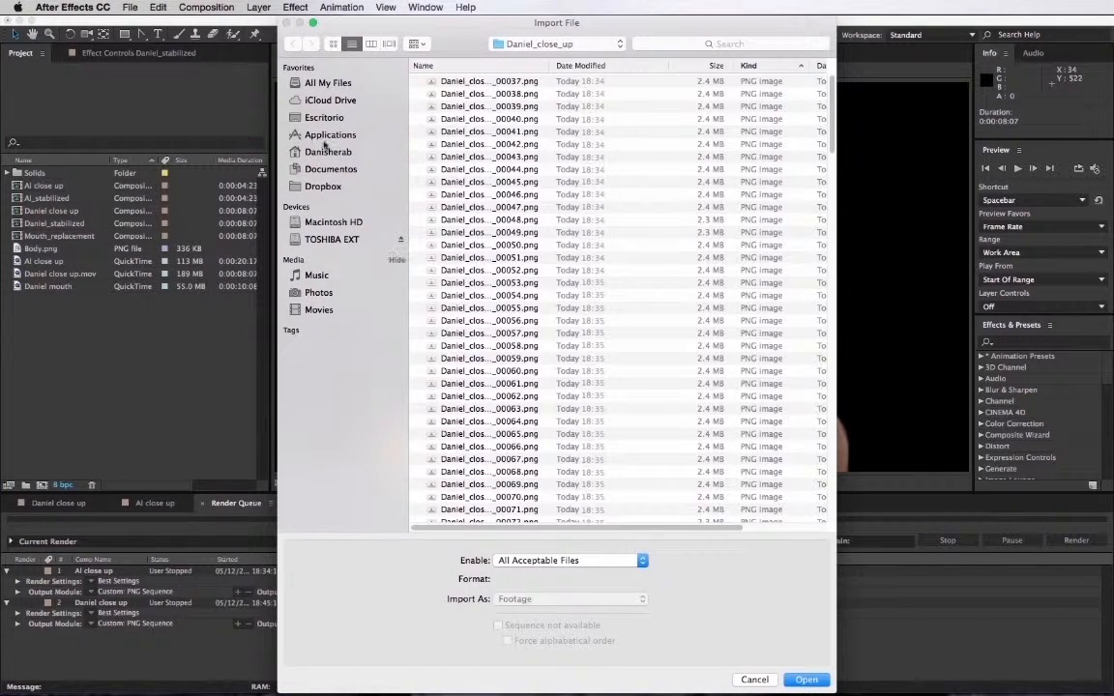
{"action": "left_click", "coordinate": [542, 43]}
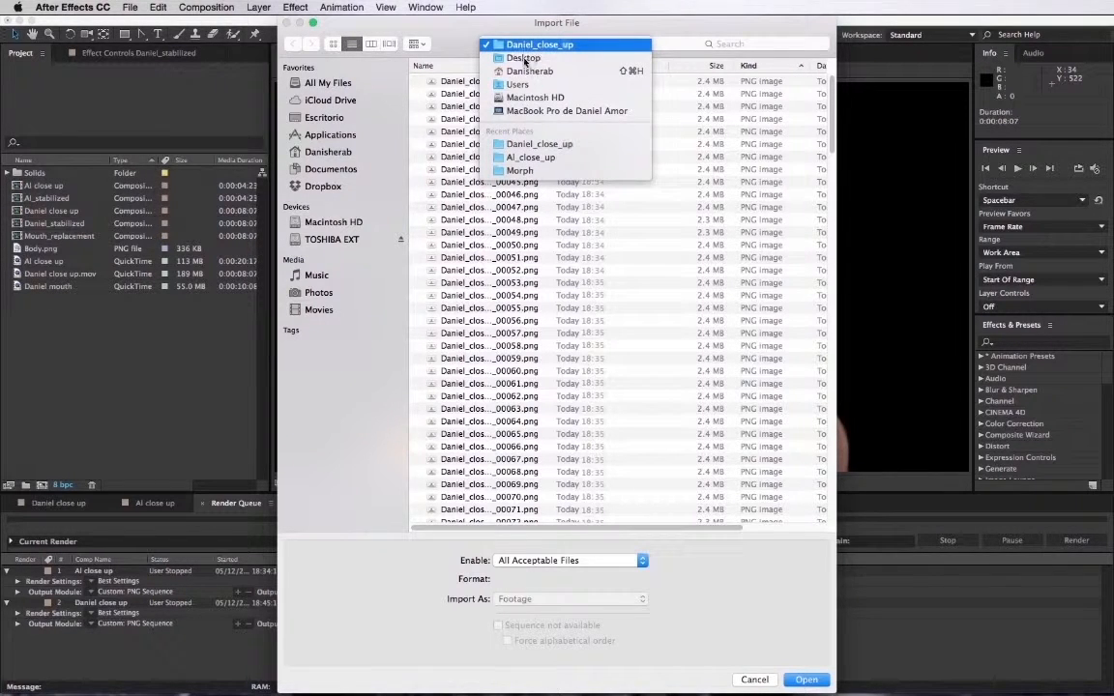
{"action": "left_click", "coordinate": [523, 58]}
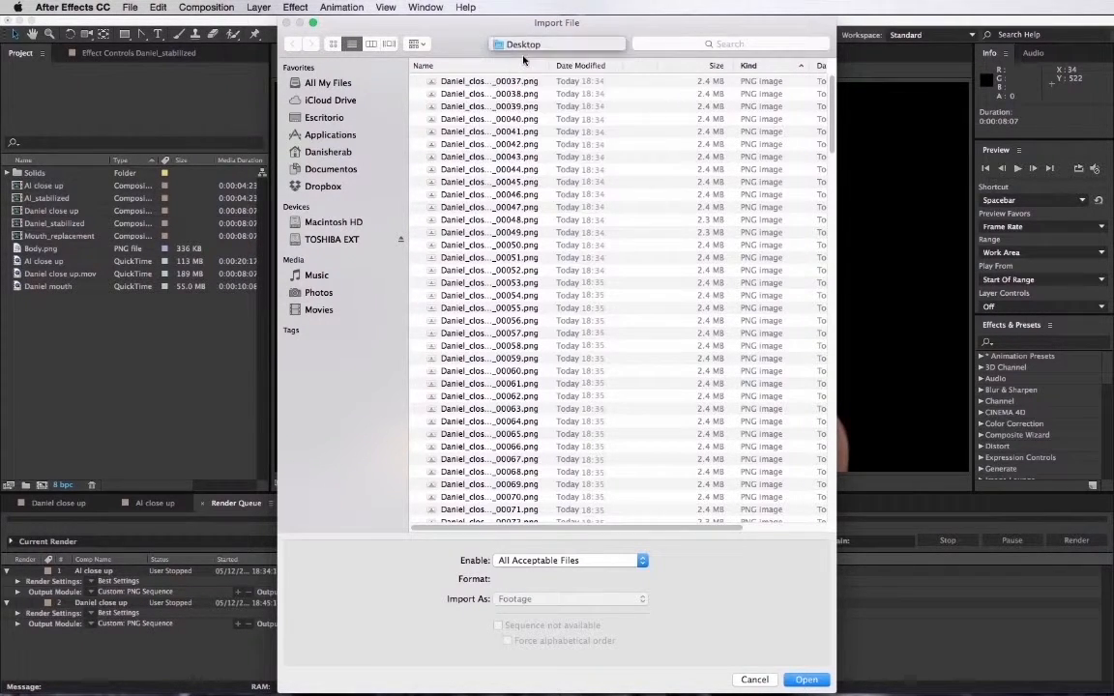
{"action": "double_click", "coordinate": [455, 95]}
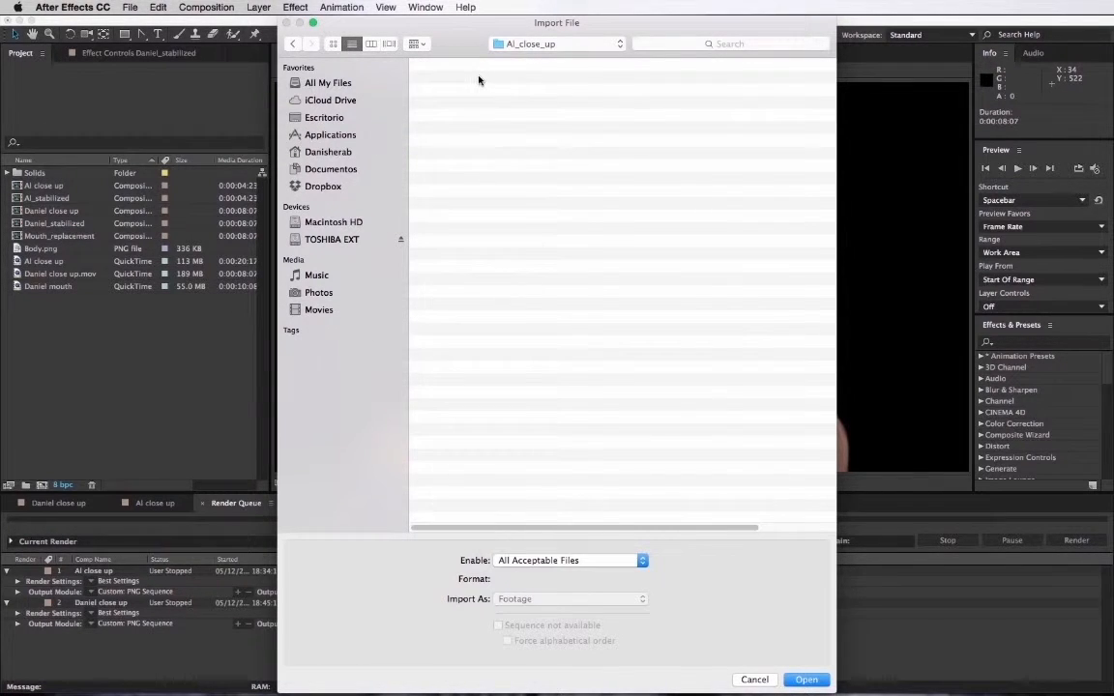
{"action": "left_click", "coordinate": [479, 81]}
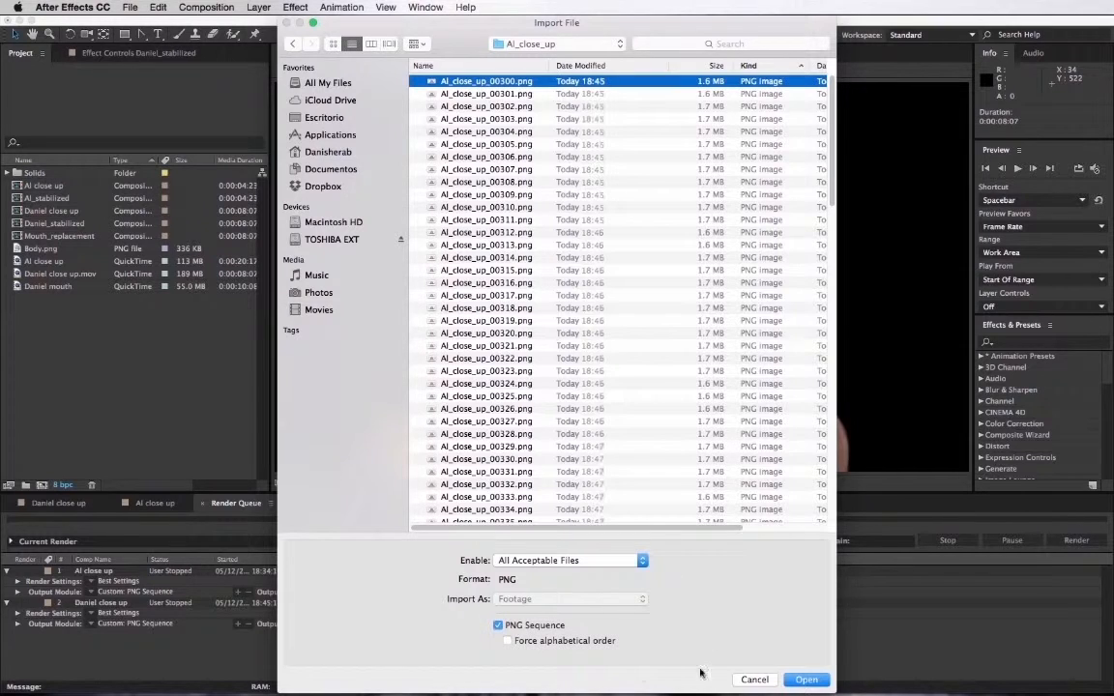
{"action": "left_click", "coordinate": [815, 681]}
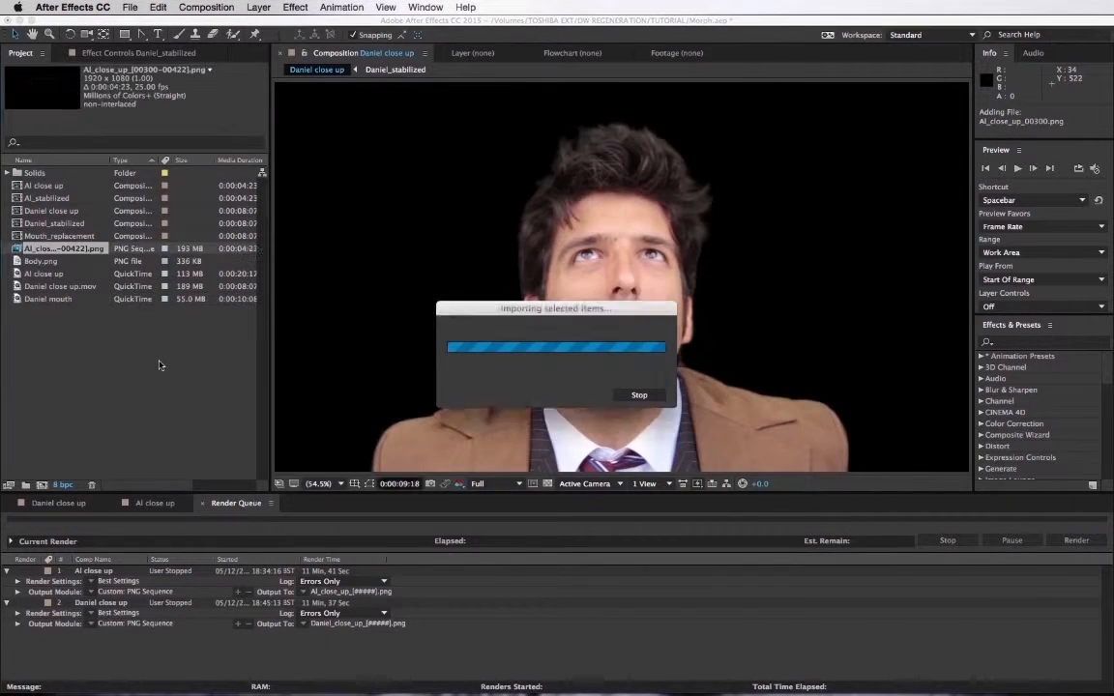
Import the frames in the desktop folder Daniel_close_up as a PNG sequence starting at frame 00037.
{"action": "double_click", "coordinate": [160, 365]}
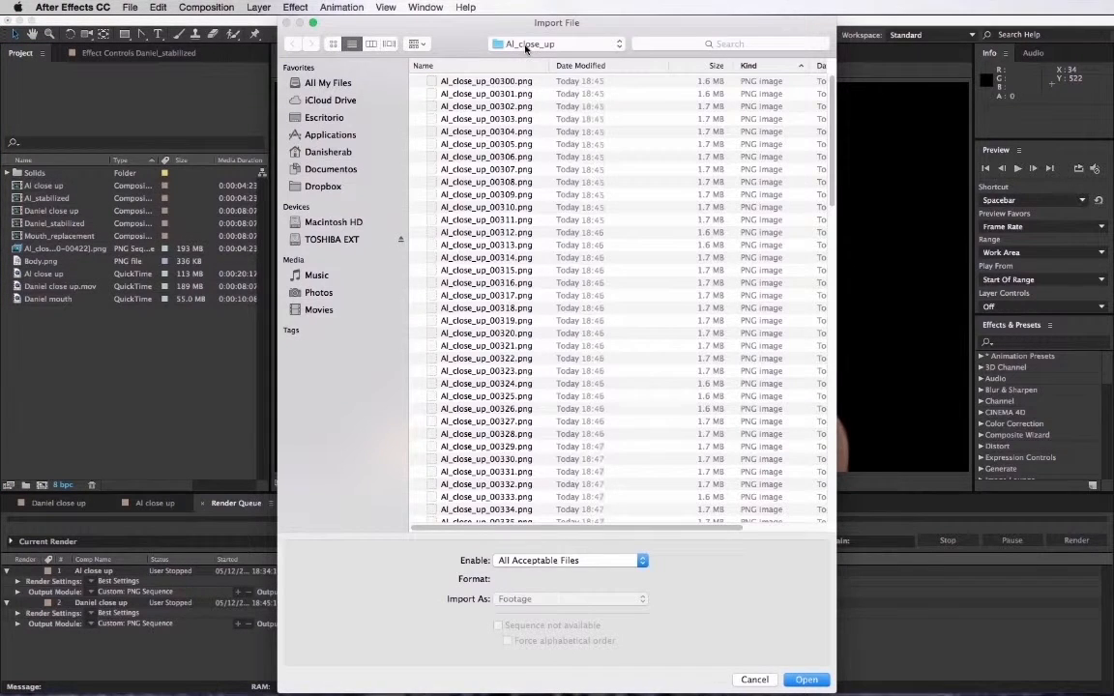
{"action": "left_click", "coordinate": [526, 45]}
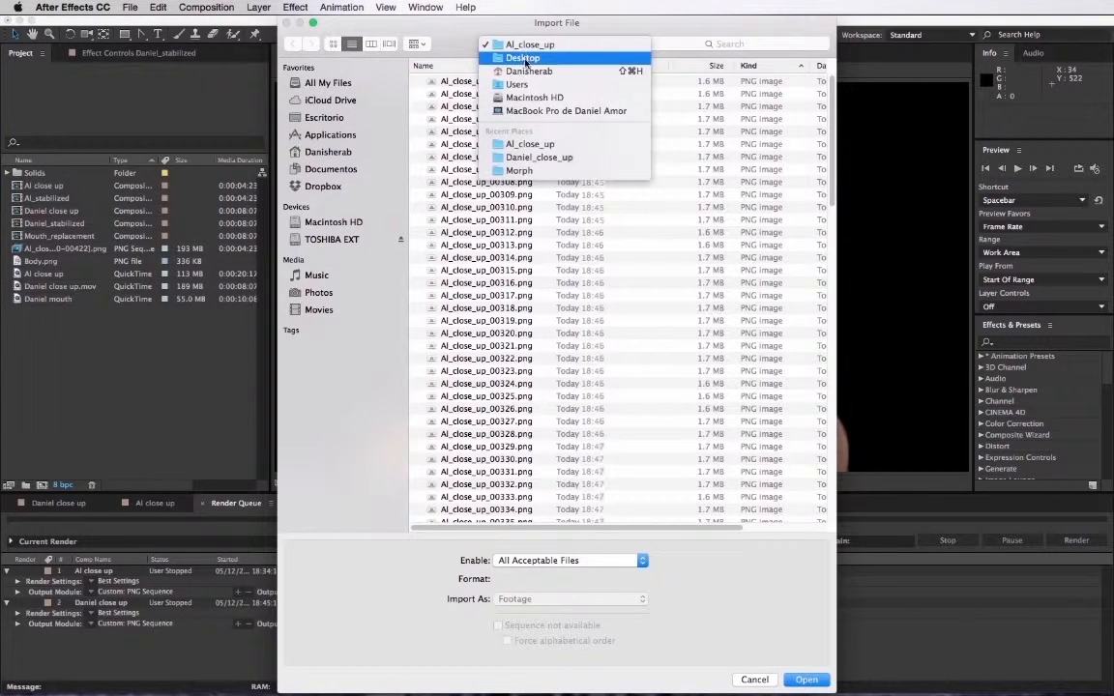
{"action": "left_click", "coordinate": [523, 58]}
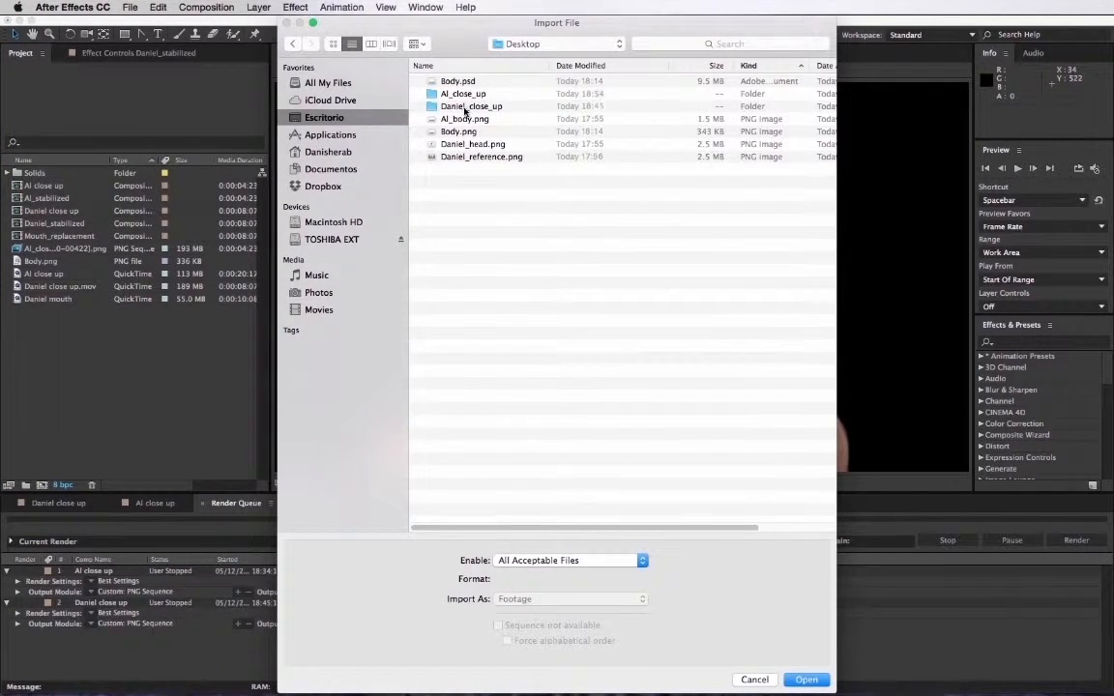
{"action": "double_click", "coordinate": [465, 106]}
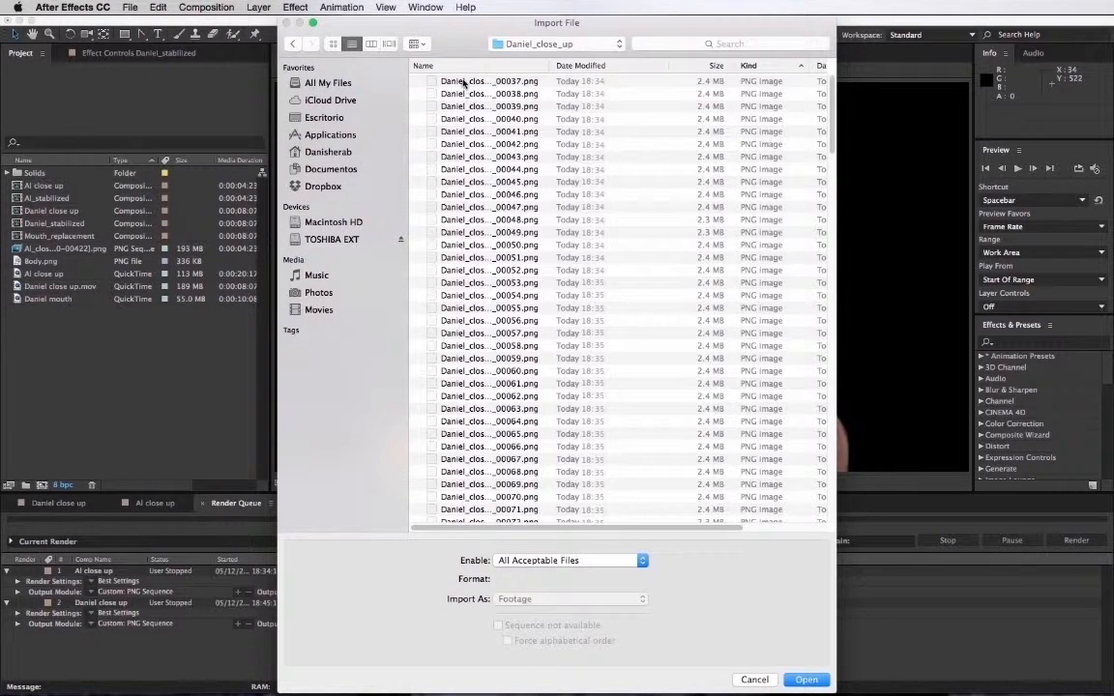
{"action": "left_click", "coordinate": [463, 82]}
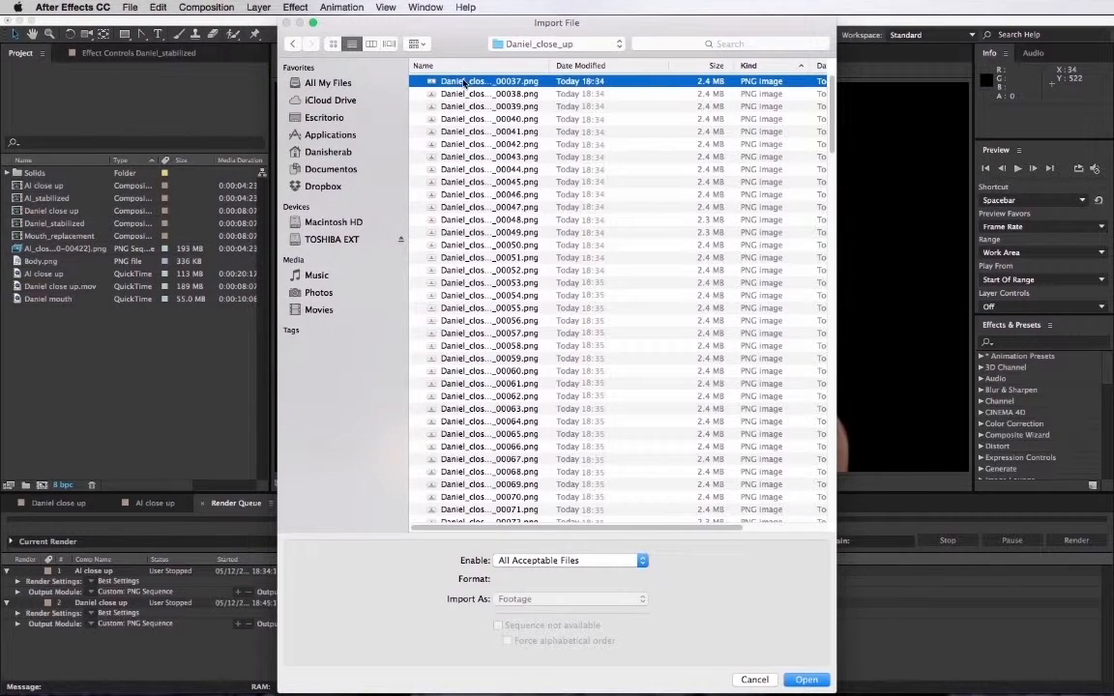
{"action": "left_click", "coordinate": [803, 680]}
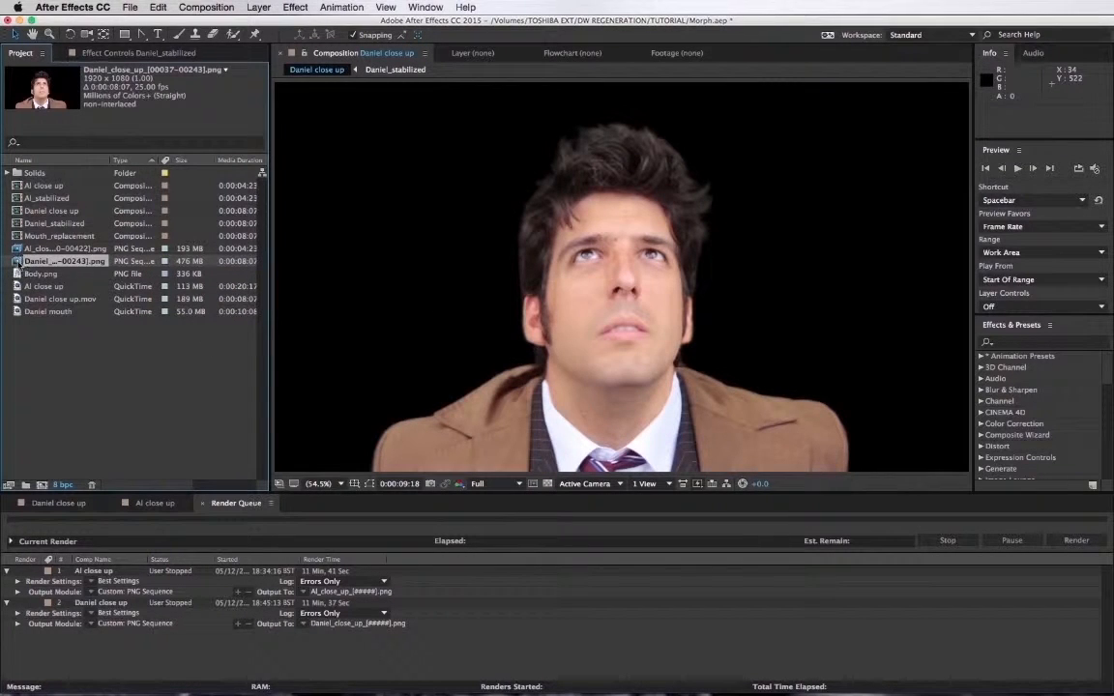
Create a new composition from the Daniel_close_up PNG sequence and close the render queue and the two older close-up timelines.
{"action": "left_click_drag", "start_coordinate": [20, 263], "coordinate": [43, 485]}
{"action": "left_click", "coordinate": [222, 503]}
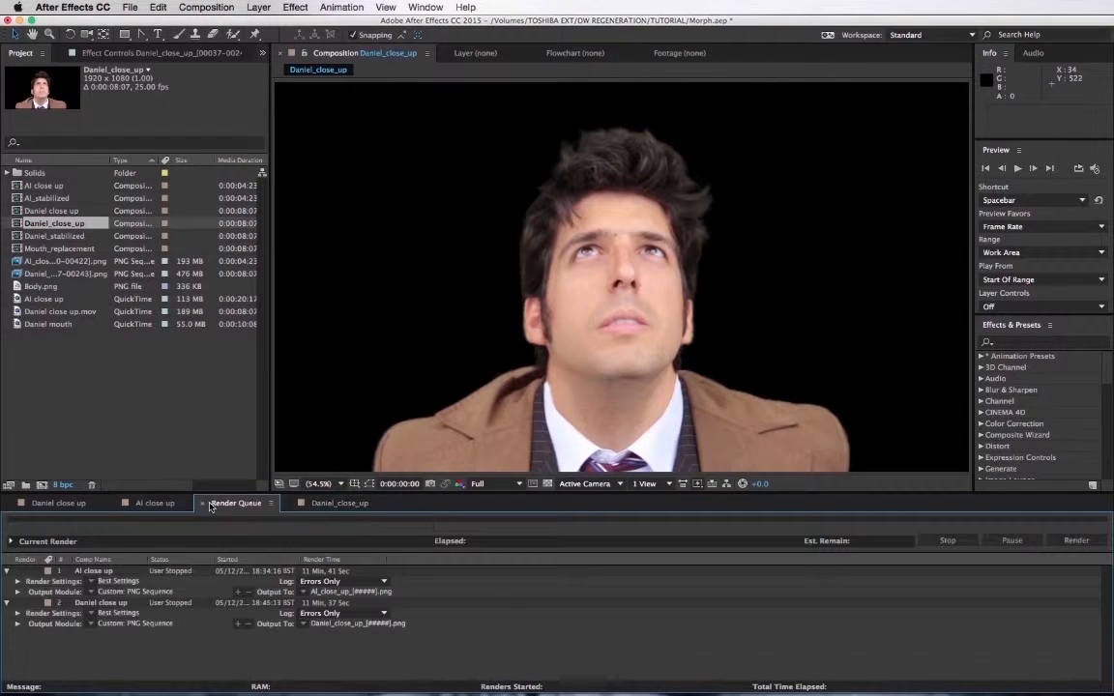
{"action": "left_click", "coordinate": [203, 505]}
{"action": "left_click", "coordinate": [113, 505]}
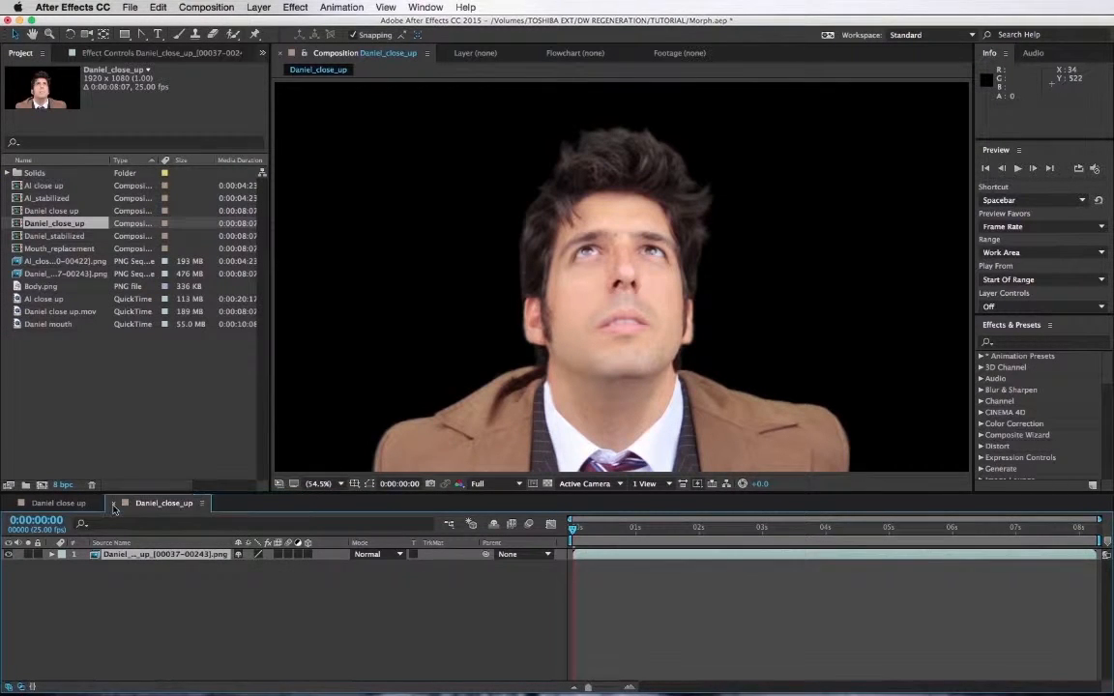
{"action": "left_click", "coordinate": [11, 504]}
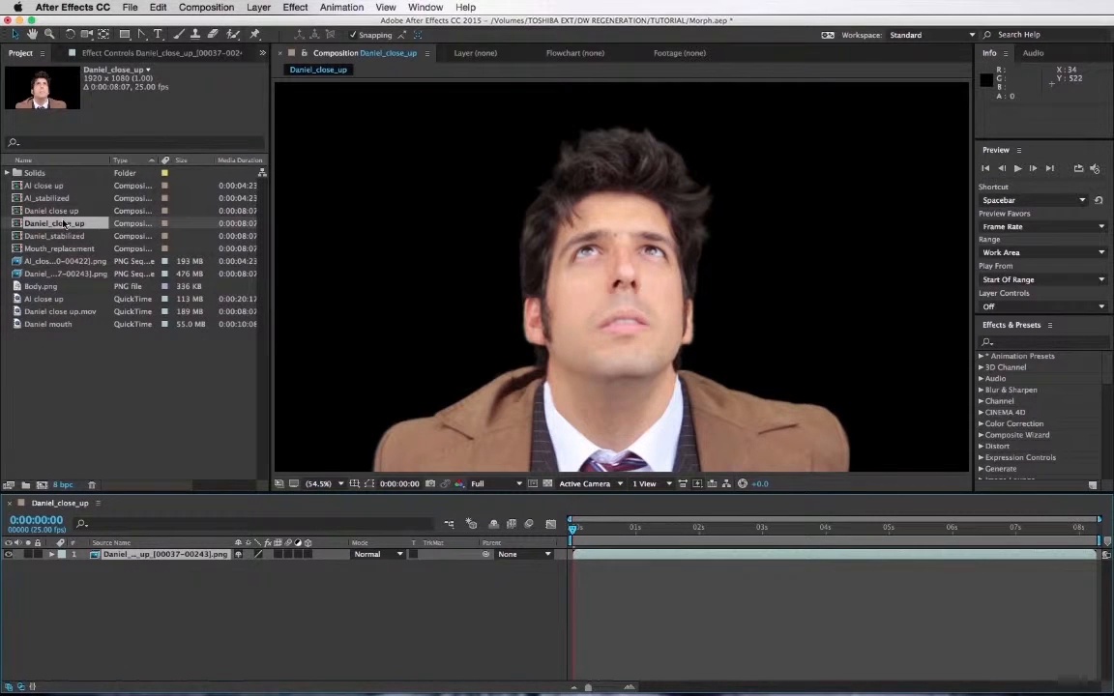
Rename the new Daniel_close_up composition as MORPH.
{"action": "left_click", "coordinate": [58, 211]}
{"action": "left_click", "coordinate": [60, 224]}
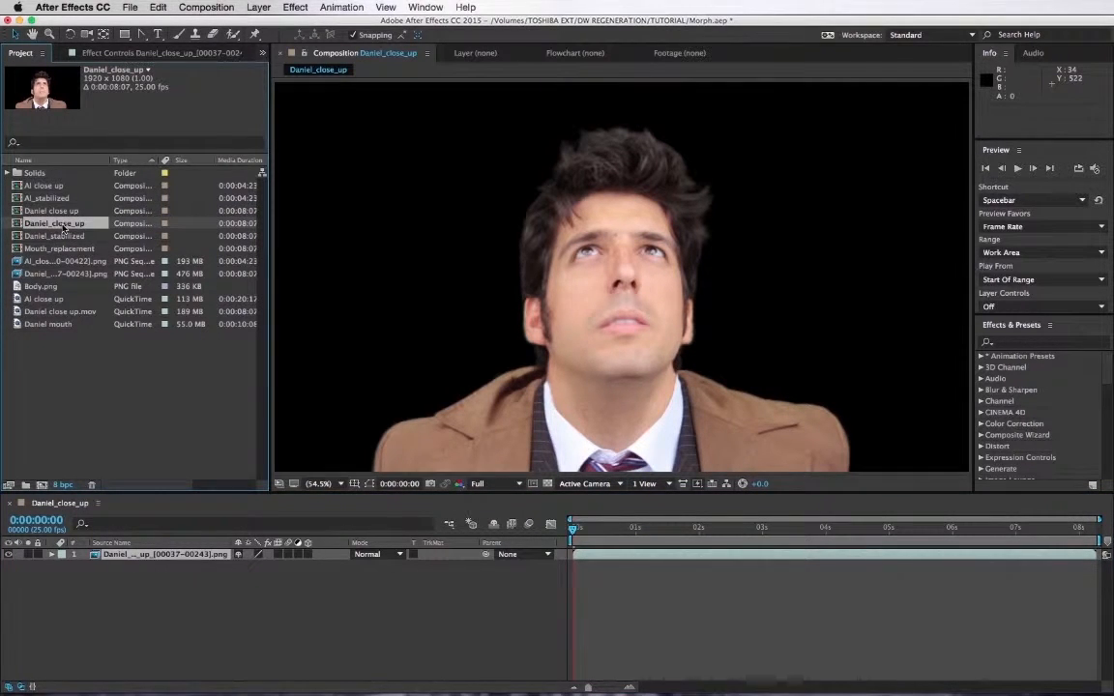
{"action": "key", "text": "Return"}
{"action": "type", "text": "MO"}
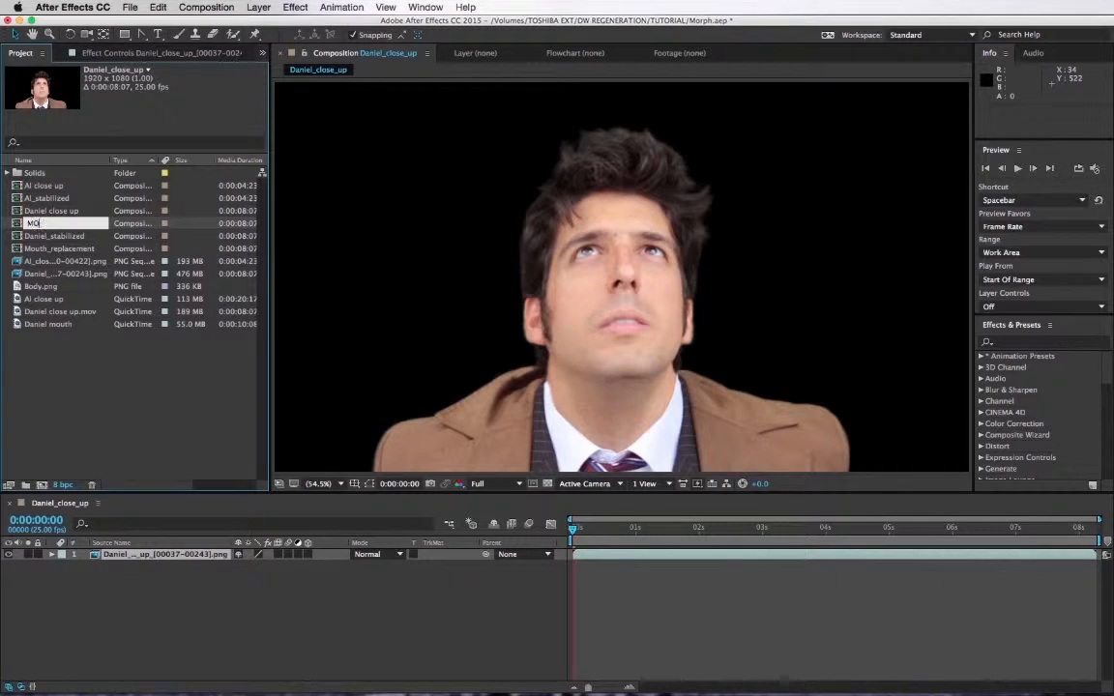
{"action": "type", "text": "RPH"}
{"action": "key", "text": "Return"}
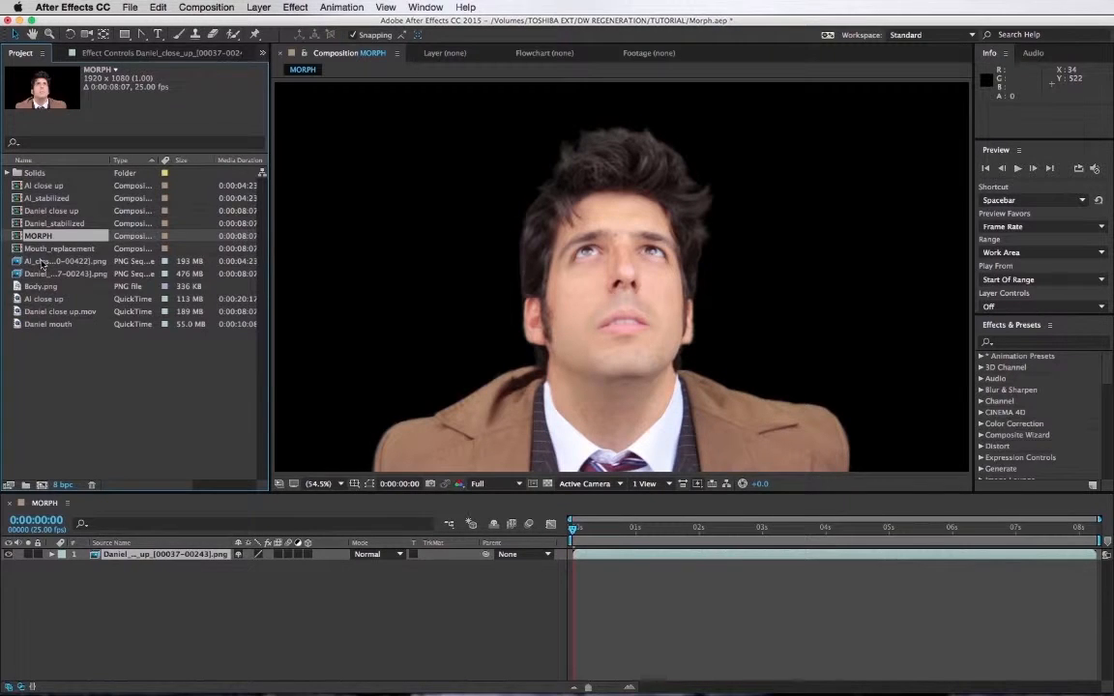
Add the Al_close_up PNG sequence above the Daniel layer in MORPH and lower its opacity to 56%.
{"action": "left_click_drag", "start_coordinate": [42, 263], "coordinate": [127, 552]}
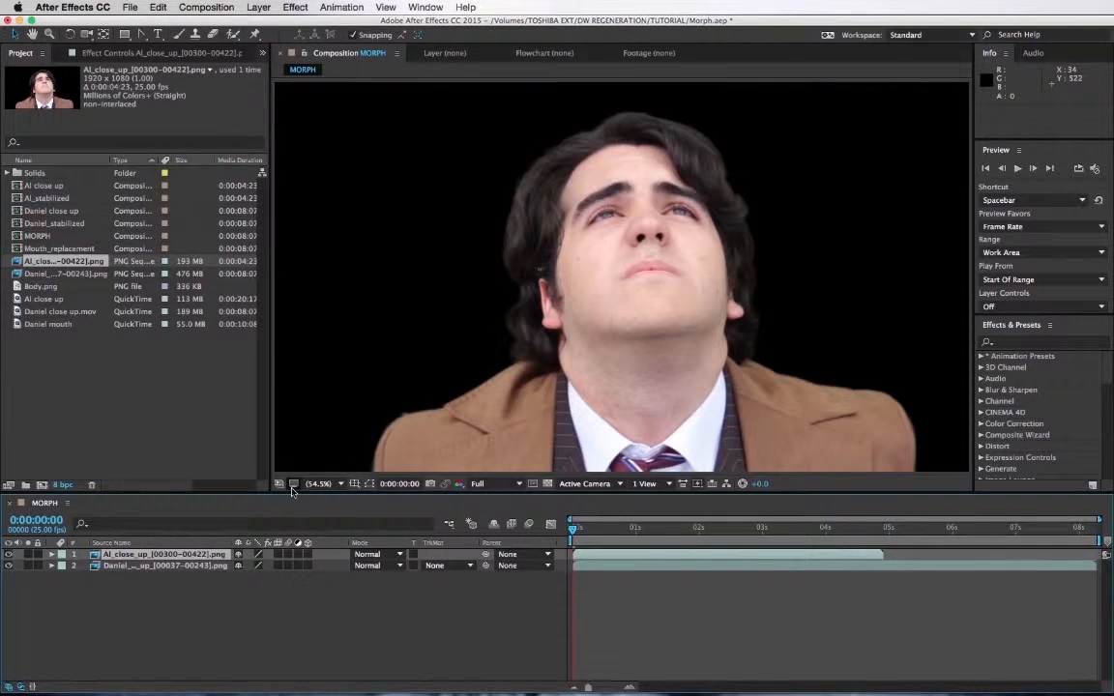
{"action": "key", "text": "t"}
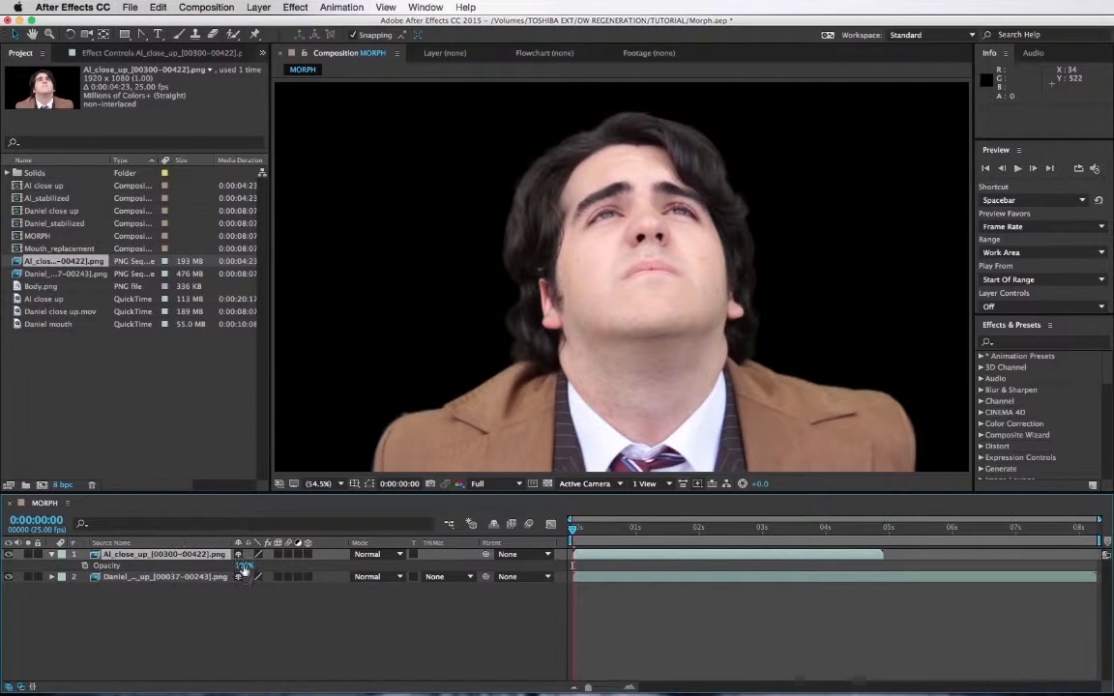
{"action": "left_click", "coordinate": [244, 566]}
{"action": "left_click", "coordinate": [245, 603]}
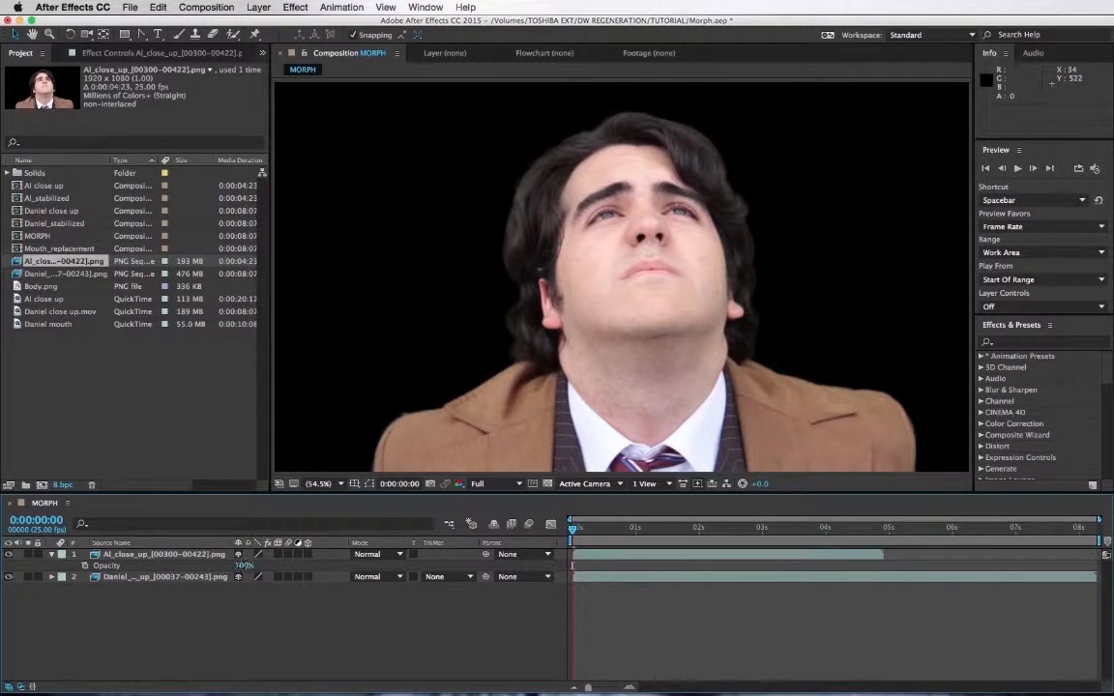
{"action": "left_click_drag", "start_coordinate": [244, 567], "coordinate": [212, 575]}
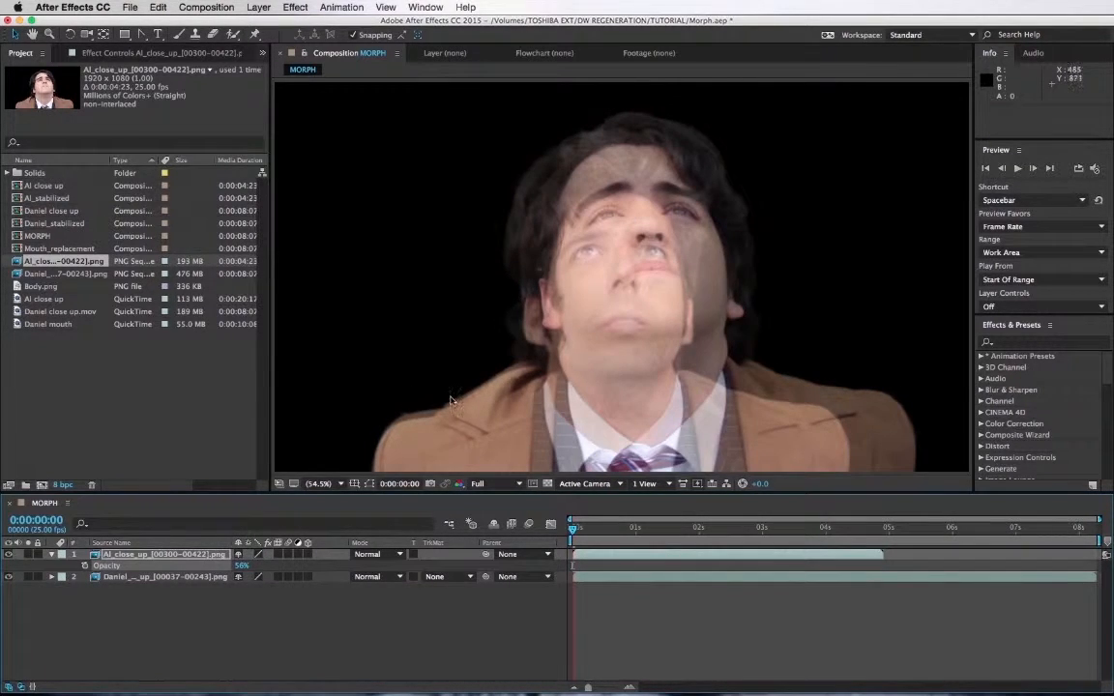
Move the Al layer's anchor point to the bottom centre of the frame and set its scale to 88%.
{"action": "left_click", "coordinate": [140, 555]}
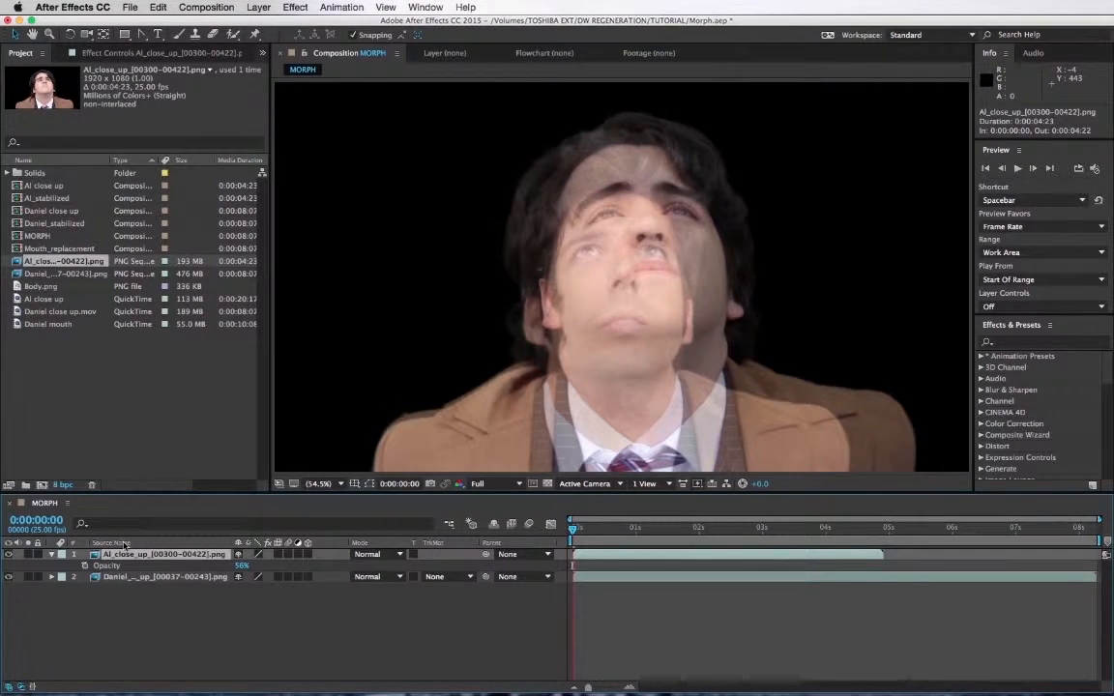
{"action": "key", "text": "s"}
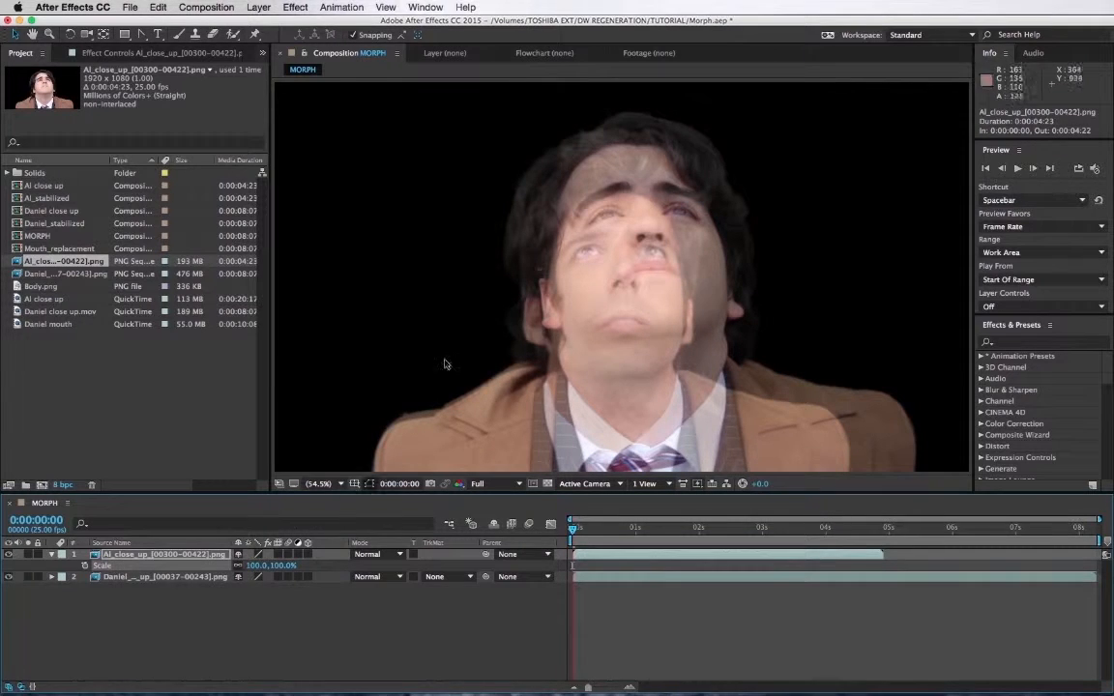
{"action": "key", "text": "comma"}
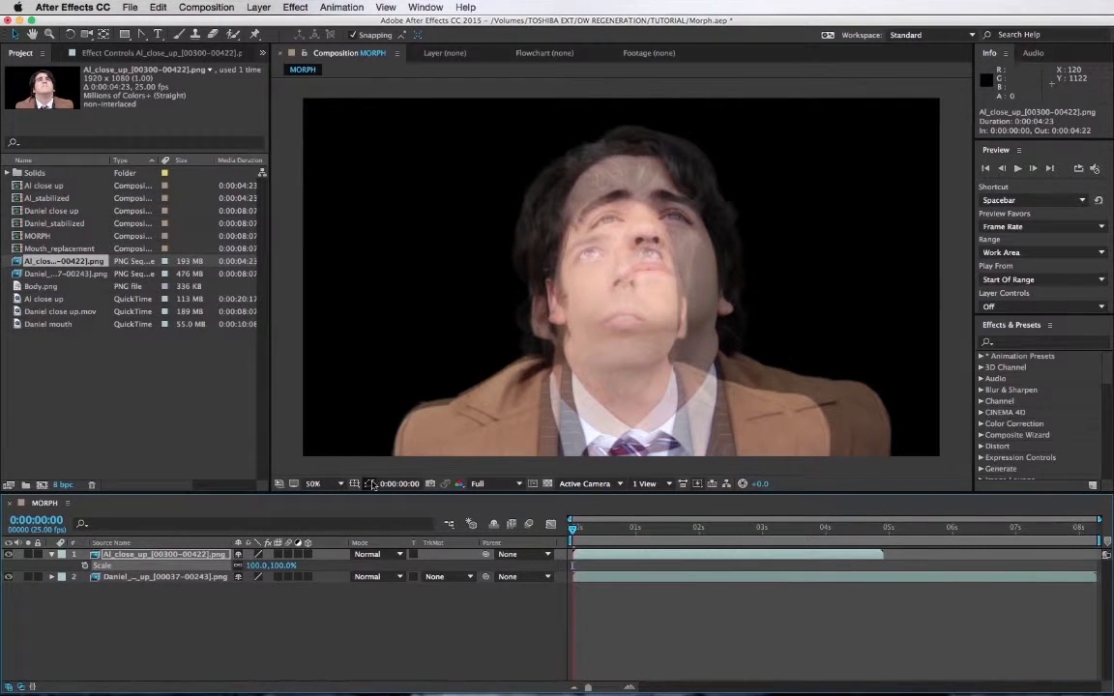
{"action": "left_click", "coordinate": [331, 435]}
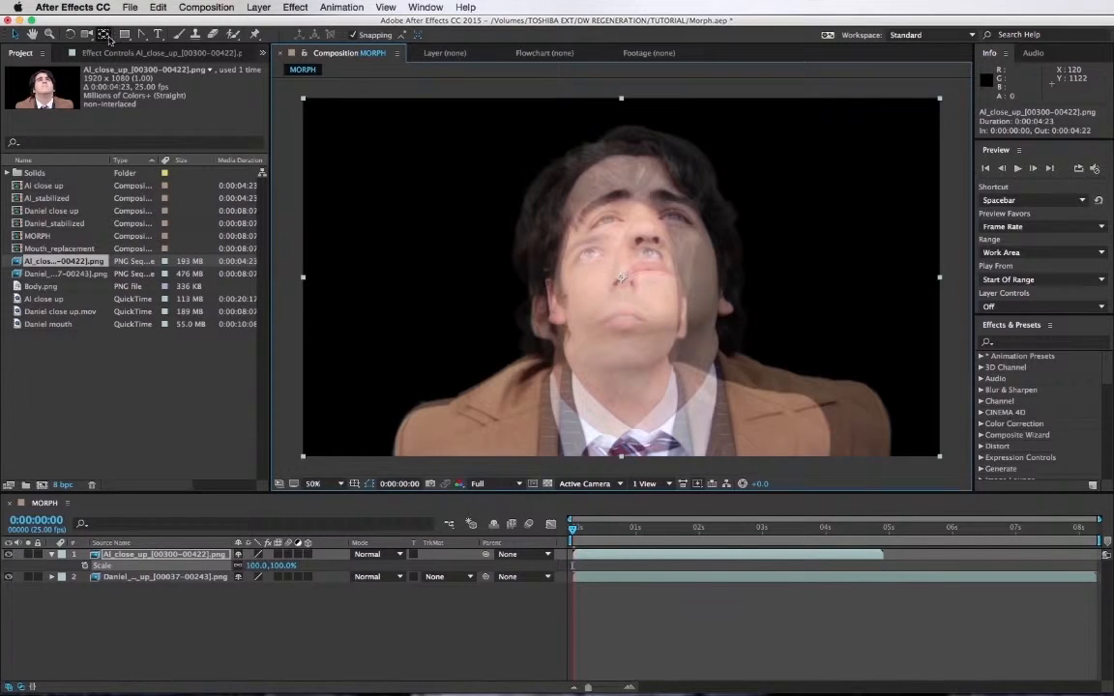
{"action": "left_click", "coordinate": [103, 34]}
{"action": "left_click_drag", "start_coordinate": [621, 278], "coordinate": [621, 455]}
{"action": "left_click_drag", "start_coordinate": [248, 566], "coordinate": [240, 566]}
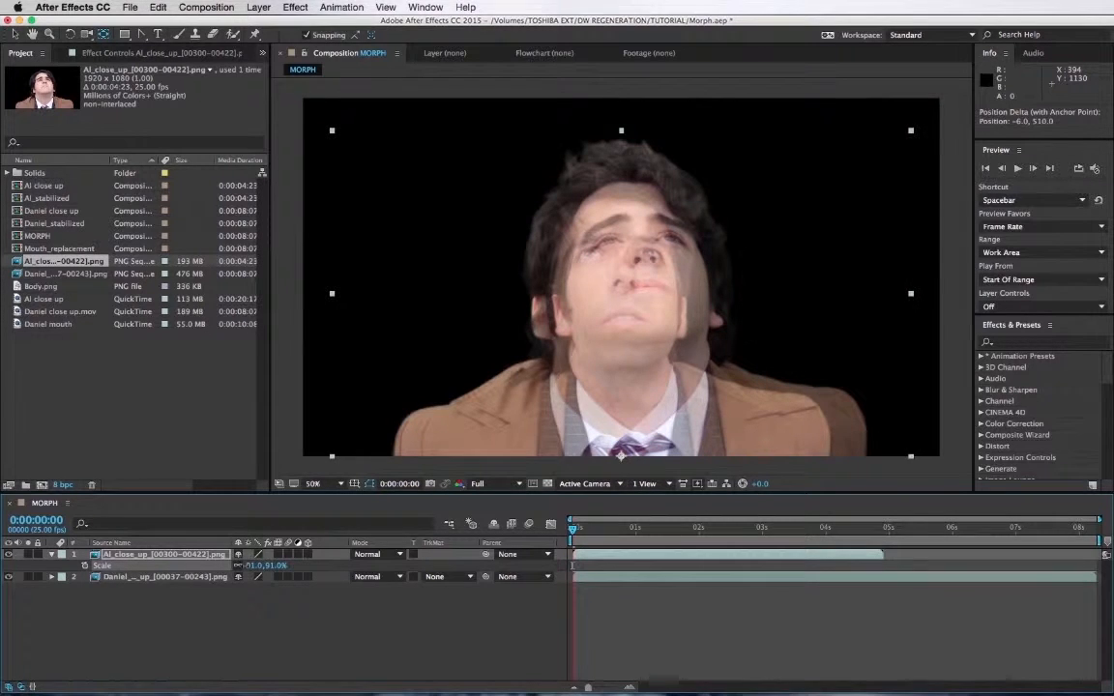
{"action": "left_click", "coordinate": [254, 566]}
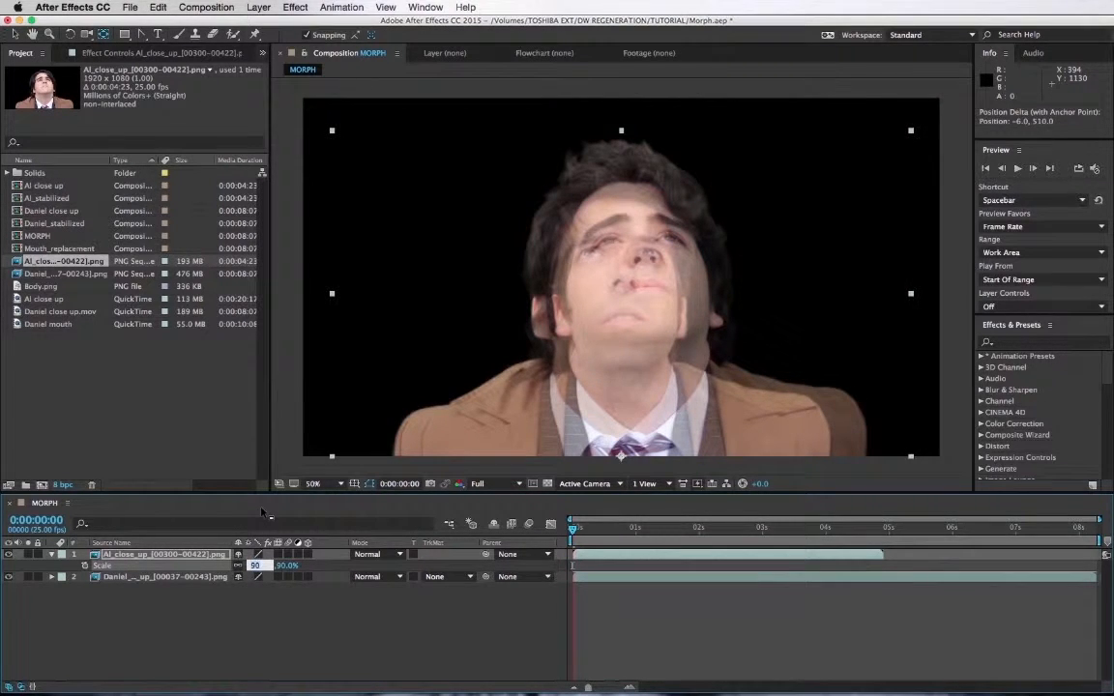
{"action": "type", "text": "88"}
{"action": "key", "text": "Return"}
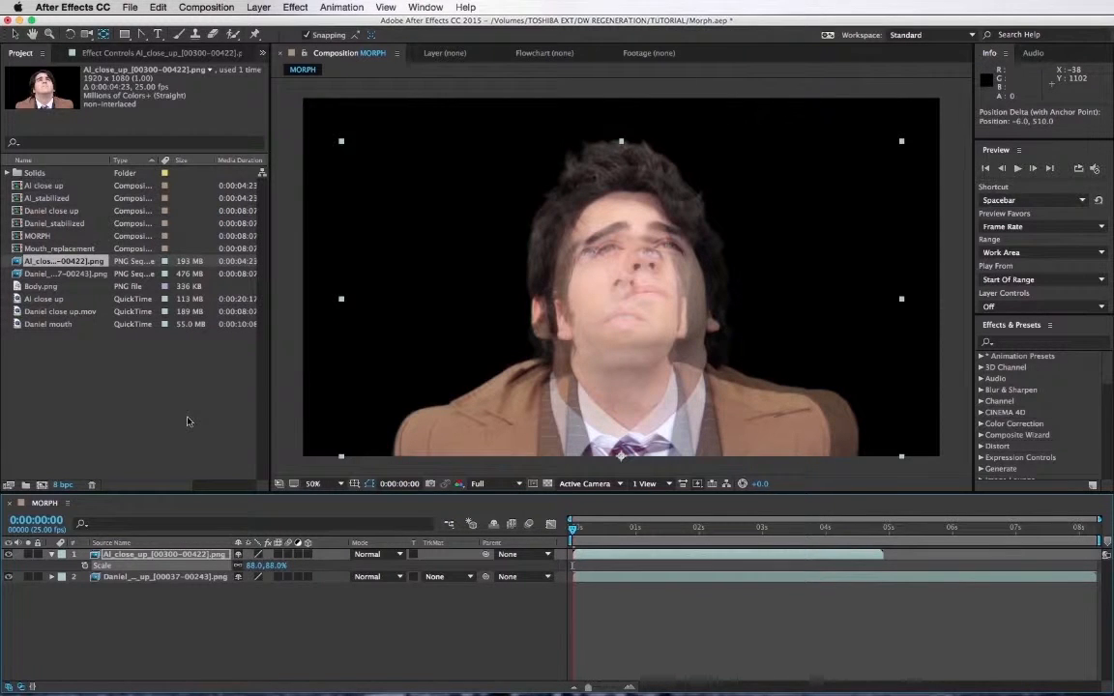
Shift the Al layer left to position 860, 1080 so its shoulders and collar line up with the Daniel layer.
{"action": "left_click", "coordinate": [153, 555]}
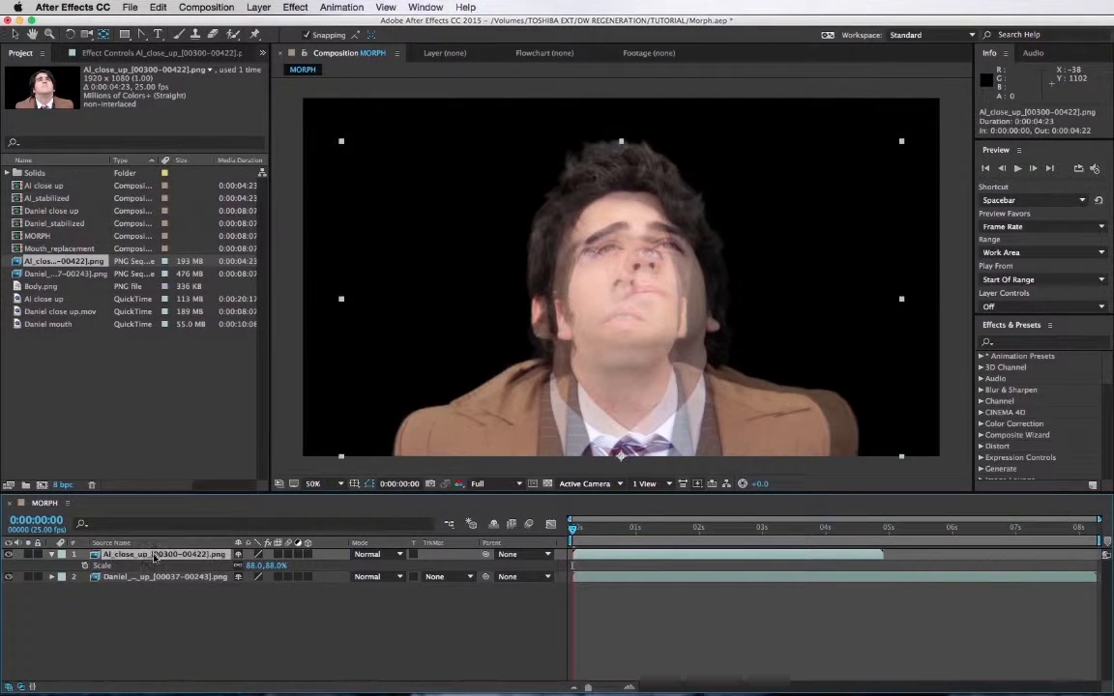
{"action": "key", "text": "shift+Left"}
{"action": "key", "text": "shift+Left"}
{"action": "key", "text": "shift+Left"}
{"action": "key", "text": "shift+Left"}
{"action": "key", "text": "shift+Left"}
{"action": "key", "text": "shift+Left"}
{"action": "key", "text": "shift+Left"}
{"action": "key", "text": "shift+Left"}
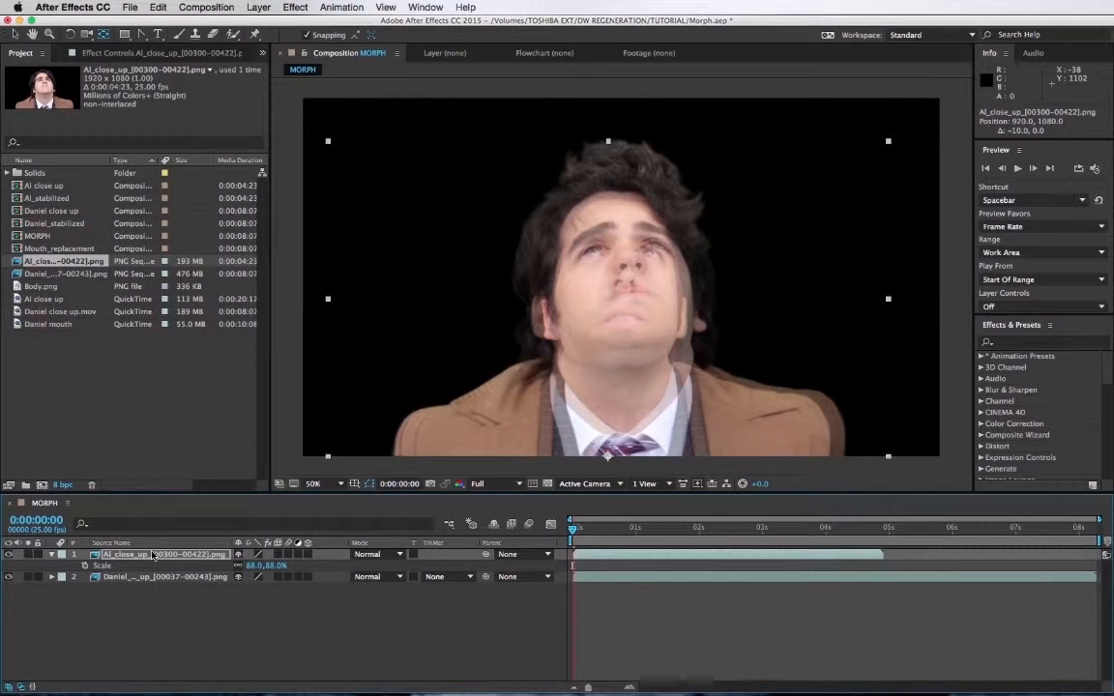
{"action": "key", "text": "shift+Left"}
{"action": "key", "text": "shift+Left"}
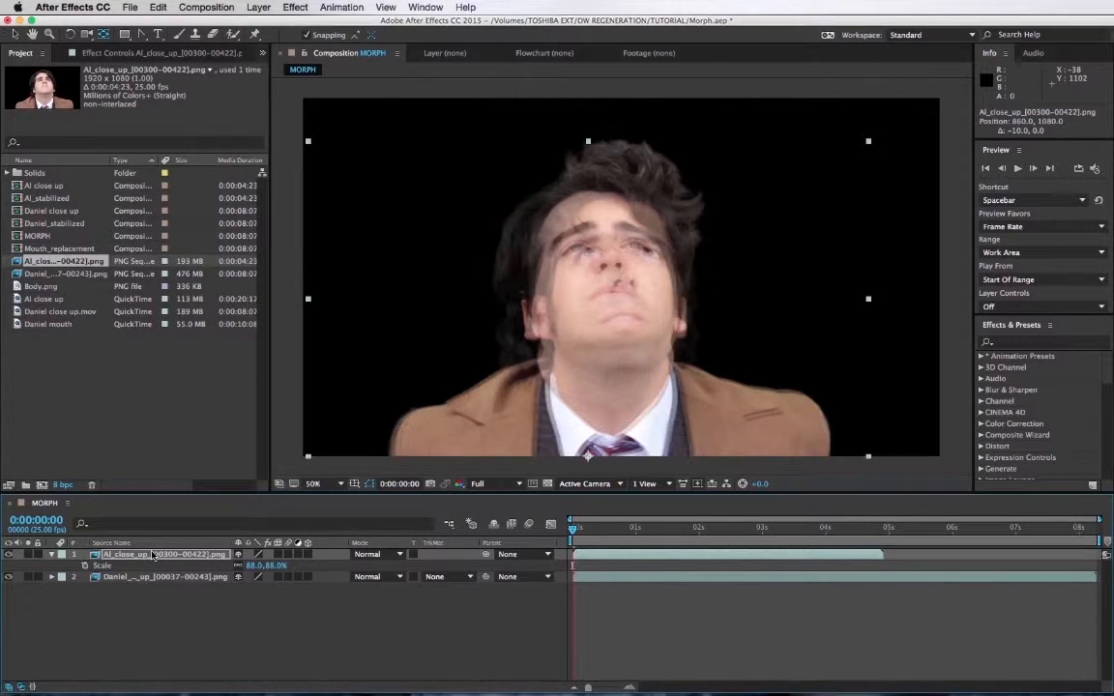
Nudge the Al layer slightly right and down to refine its alignment with Daniel's collar and jacket.
{"action": "key", "text": "Right"}
{"action": "key", "text": "Right"}
{"action": "key", "text": "Down"}
{"action": "key", "text": "Down"}
{"action": "key", "text": "Down"}
{"action": "key", "text": "Down"}
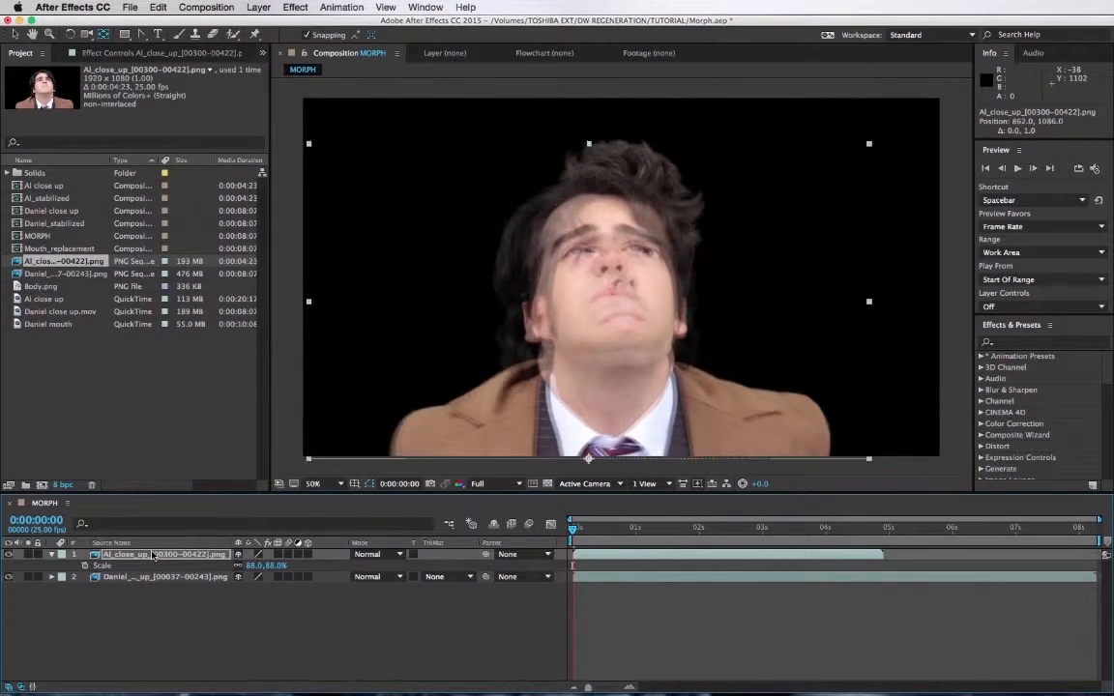
{"action": "key", "text": "Down"}
{"action": "key", "text": "Down"}
{"action": "key", "text": "Down"}
{"action": "key", "text": "Down"}
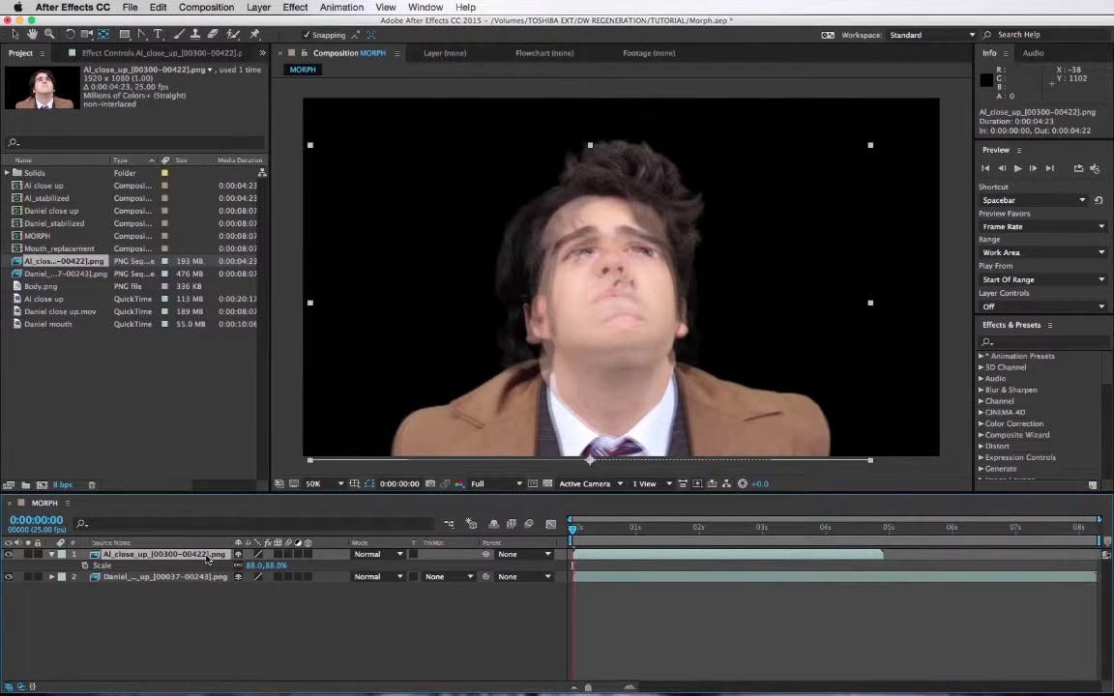
Set the Al layer's opacity back to 100% and toggle its visibility to compare the two bodies.
{"action": "key", "text": "t"}
{"action": "left_click_drag", "start_coordinate": [245, 567], "coordinate": [366, 568]}
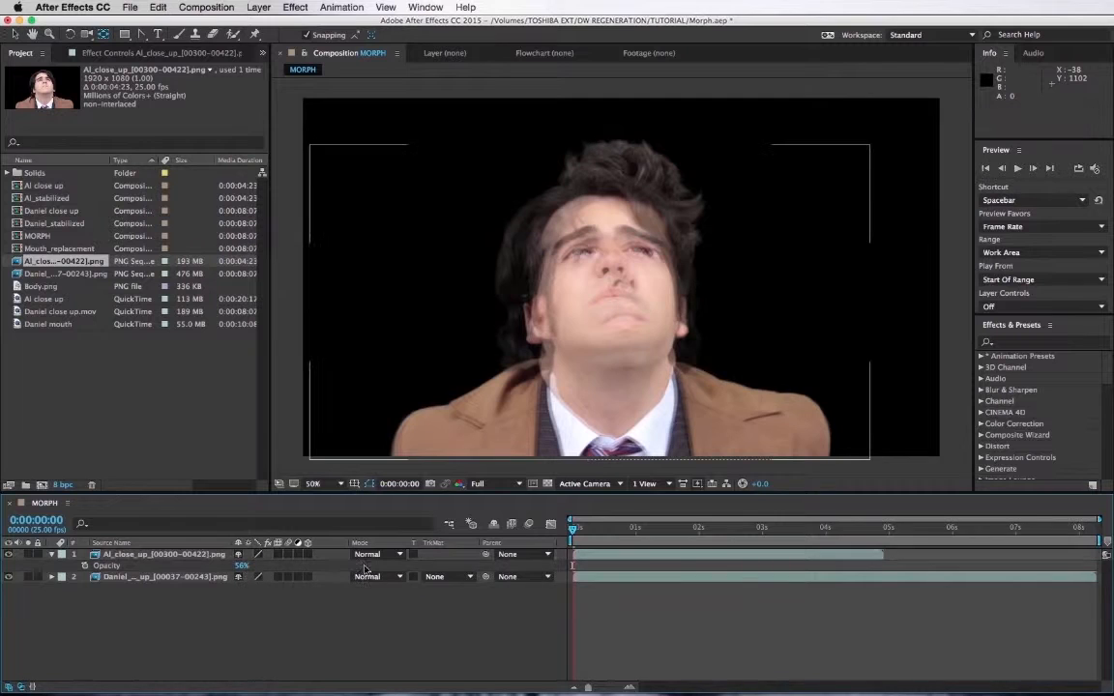
{"action": "left_click_drag", "start_coordinate": [242, 568], "coordinate": [580, 573]}
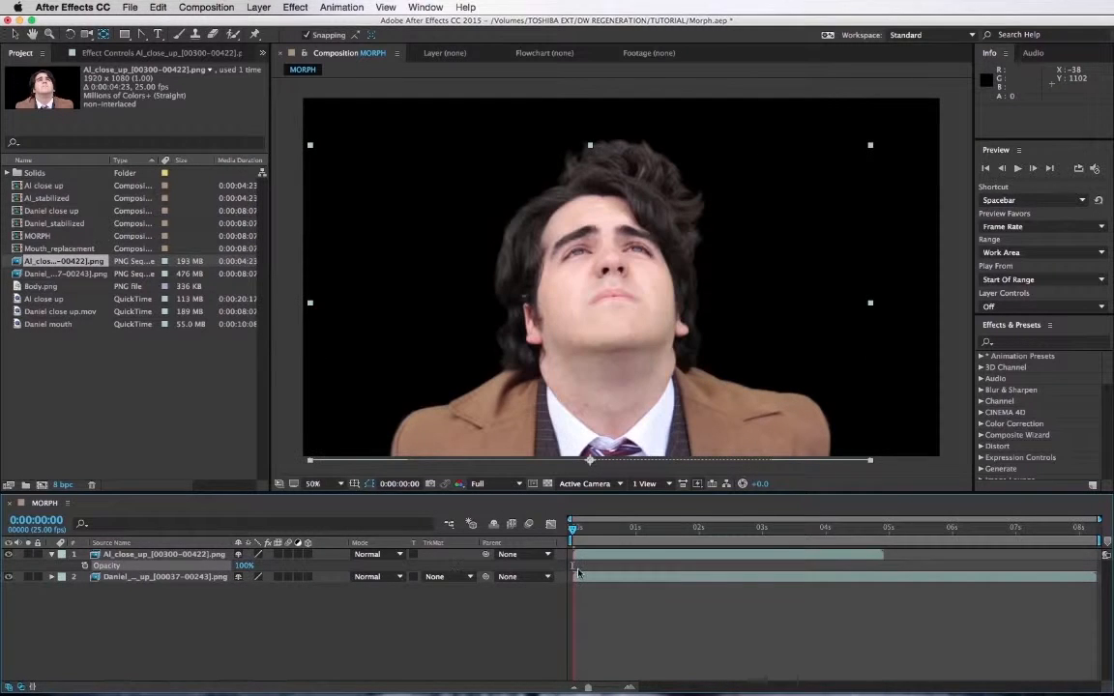
{"action": "left_click", "coordinate": [95, 656]}
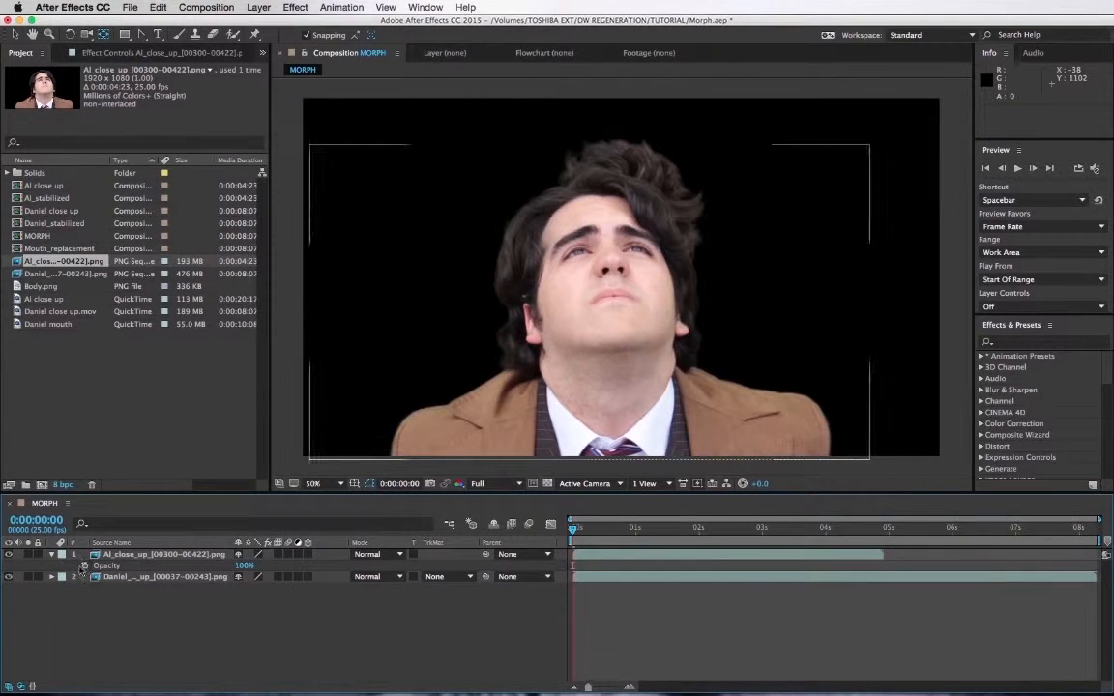
{"action": "left_click", "coordinate": [8, 554]}
{"action": "left_click", "coordinate": [7, 554]}
{"action": "left_click", "coordinate": [8, 553]}
{"action": "left_click", "coordinate": [8, 554]}
Nudge the Al layer right to position 872, 1092 and toggle its visibility to check the match.
{"action": "left_click", "coordinate": [111, 555]}
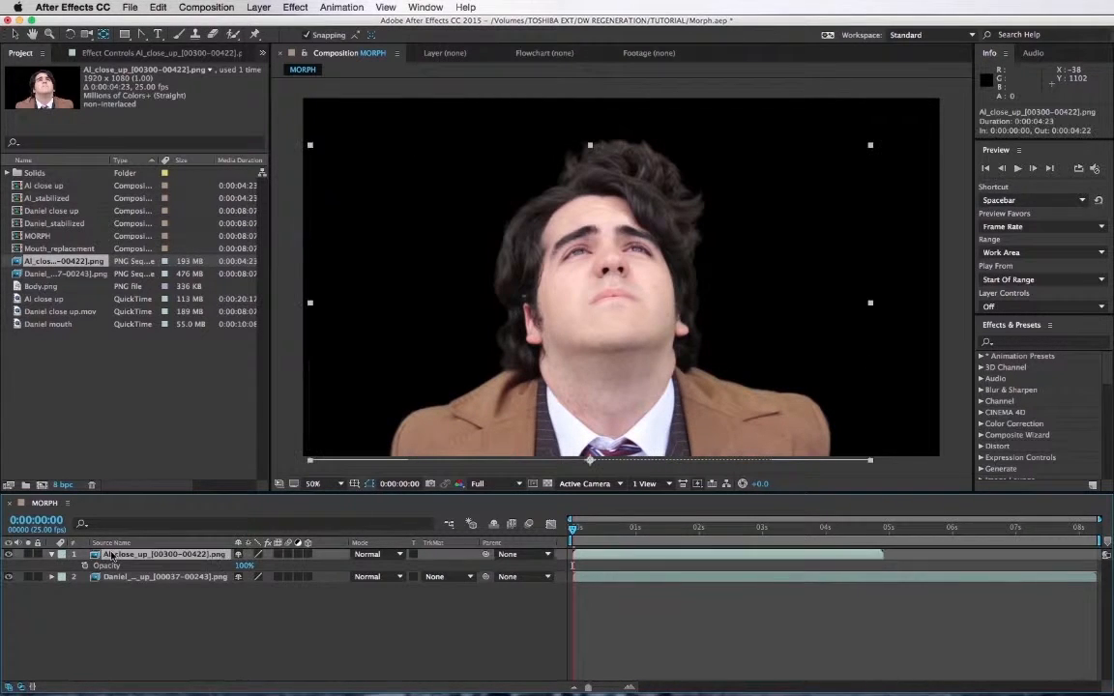
{"action": "key", "text": "Right"}
{"action": "key", "text": "Right"}
{"action": "key", "text": "Right"}
{"action": "key", "text": "Right"}
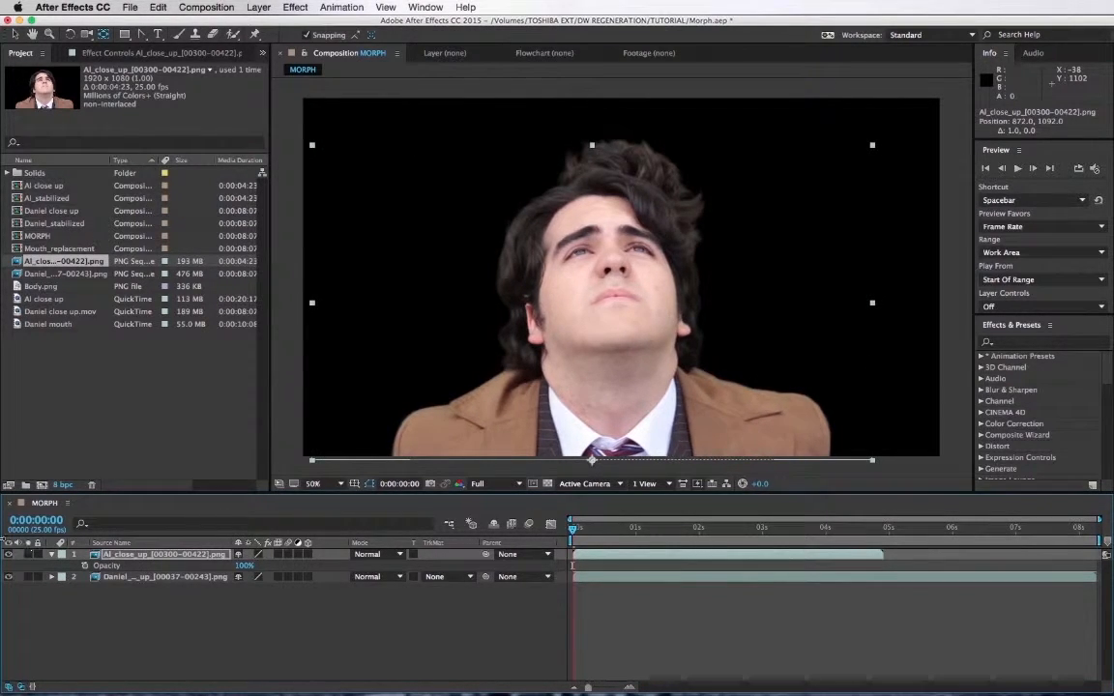
{"action": "left_click", "coordinate": [8, 554]}
{"action": "left_click", "coordinate": [7, 554]}
{"action": "left_click", "coordinate": [8, 554]}
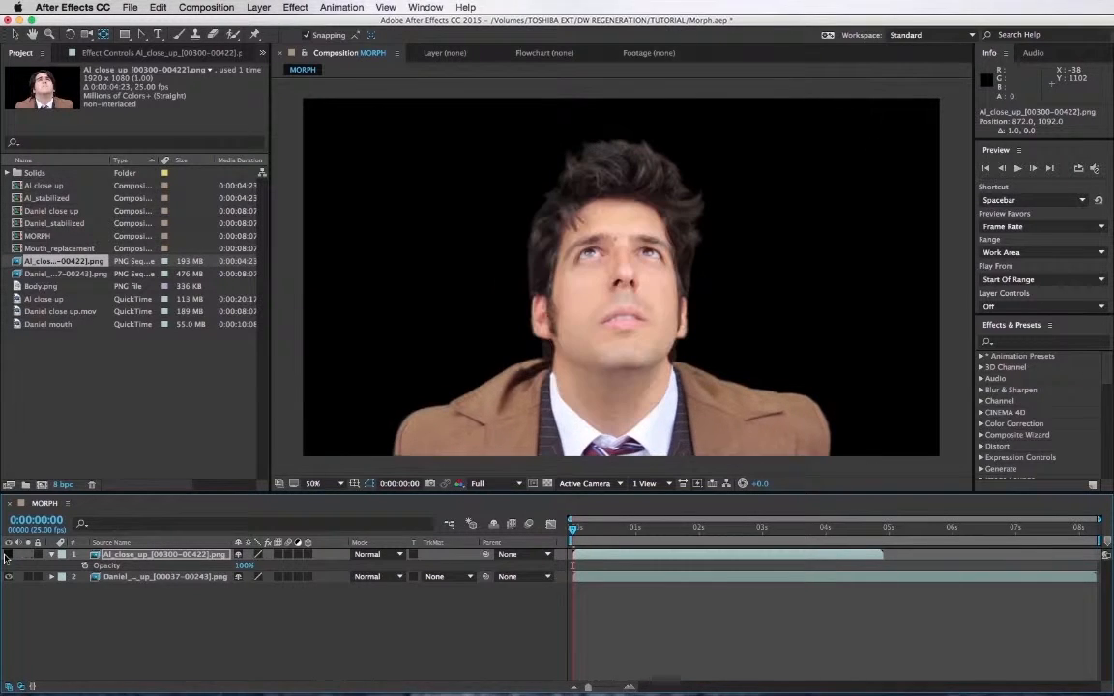
{"action": "left_click", "coordinate": [8, 554]}
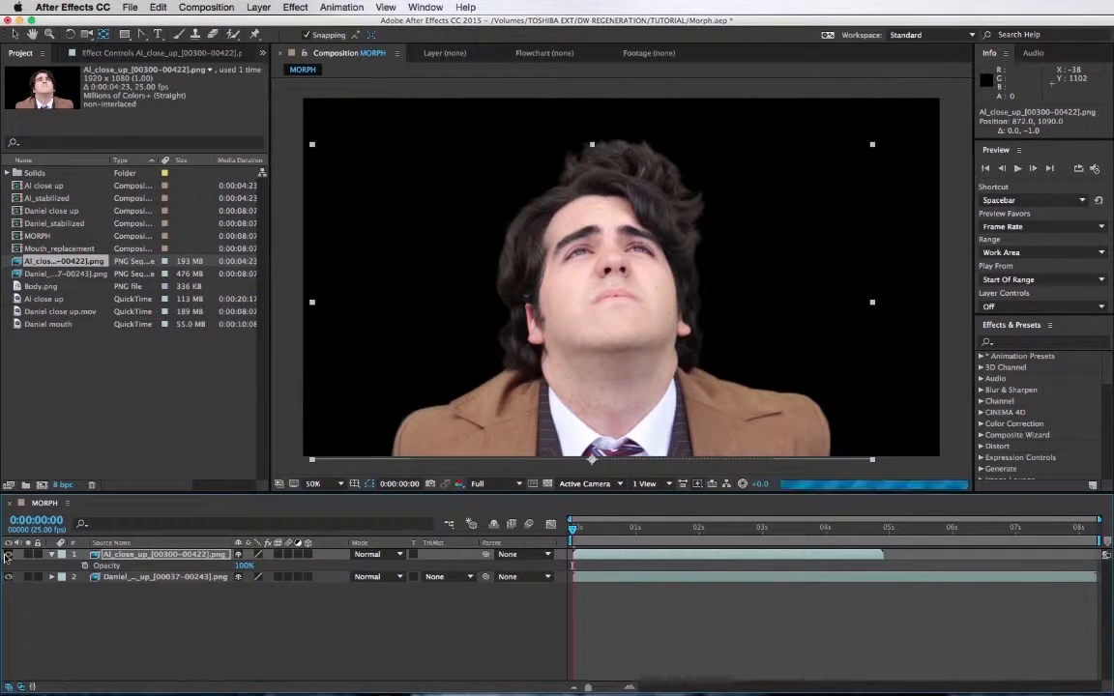
Nudge the Al layer up and right to position 874, 1090 and compare it with the Daniel layer.
{"action": "key", "text": "Right"}
{"action": "key", "text": "Right"}
{"action": "key", "text": "Up"}
{"action": "key", "text": "Up"}
{"action": "left_click", "coordinate": [7, 554]}
{"action": "left_click", "coordinate": [7, 554]}
{"action": "left_click", "coordinate": [8, 554]}
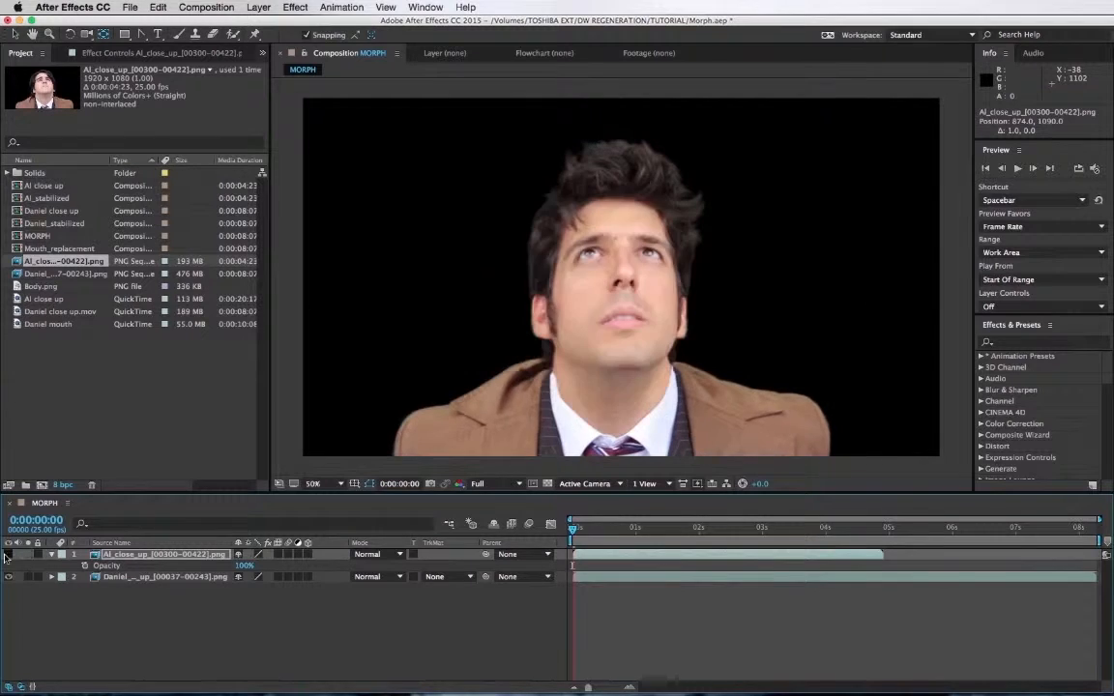
{"action": "left_click", "coordinate": [8, 554]}
{"action": "left_click", "coordinate": [7, 554]}
{"action": "left_click", "coordinate": [8, 553]}
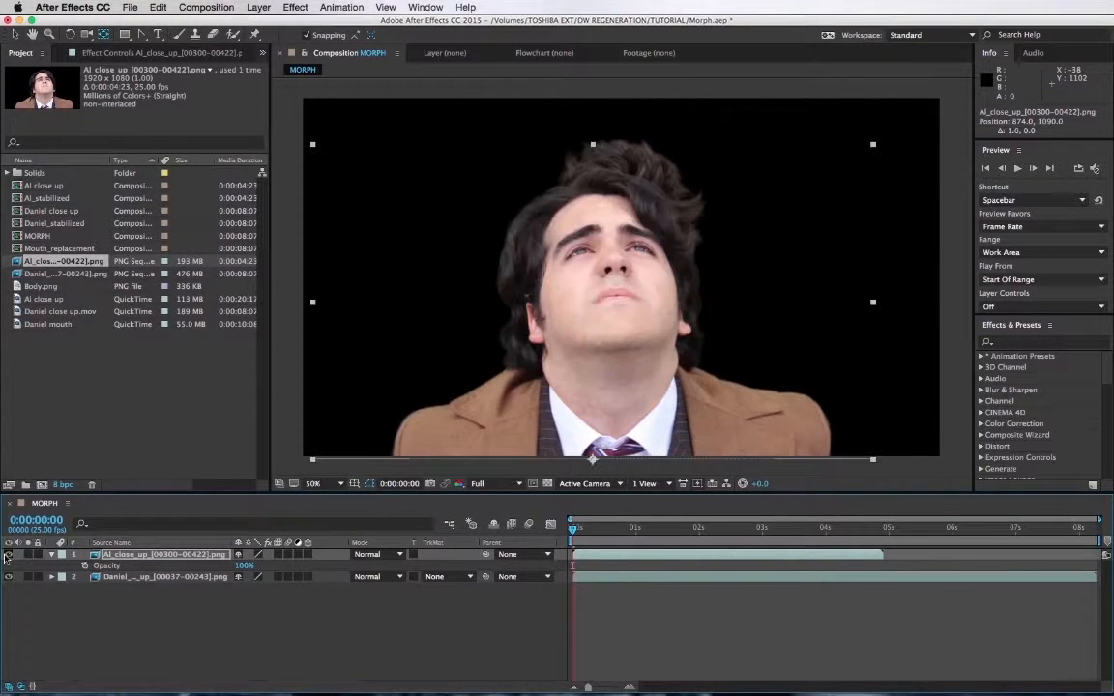
Nudge the Al layer up to position 874, 1088 and check it against the Daniel layer.
{"action": "key", "text": "Up"}
{"action": "key", "text": "Up"}
{"action": "left_click", "coordinate": [8, 554]}
{"action": "left_click", "coordinate": [8, 554]}
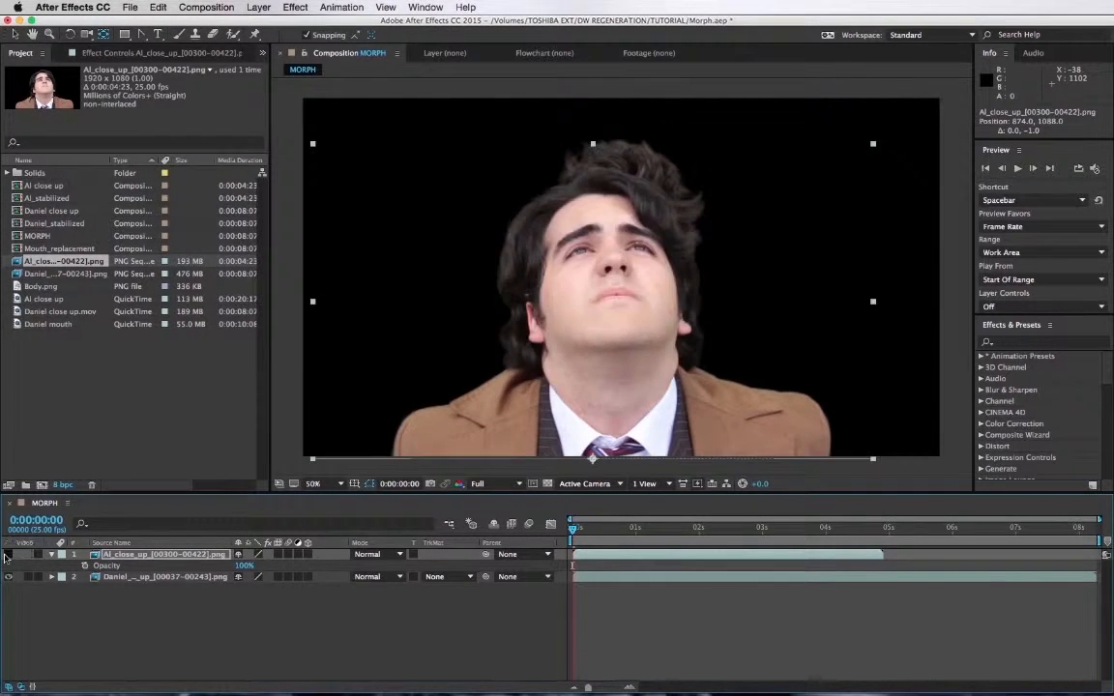
{"action": "left_click", "coordinate": [8, 554]}
{"action": "left_click", "coordinate": [8, 554]}
Nudge the Al layer left to position 872, 1088 and toggle its visibility to compare the jackets.
{"action": "key", "text": "Left"}
{"action": "key", "text": "Left"}
{"action": "left_click", "coordinate": [7, 554]}
{"action": "left_click", "coordinate": [7, 554]}
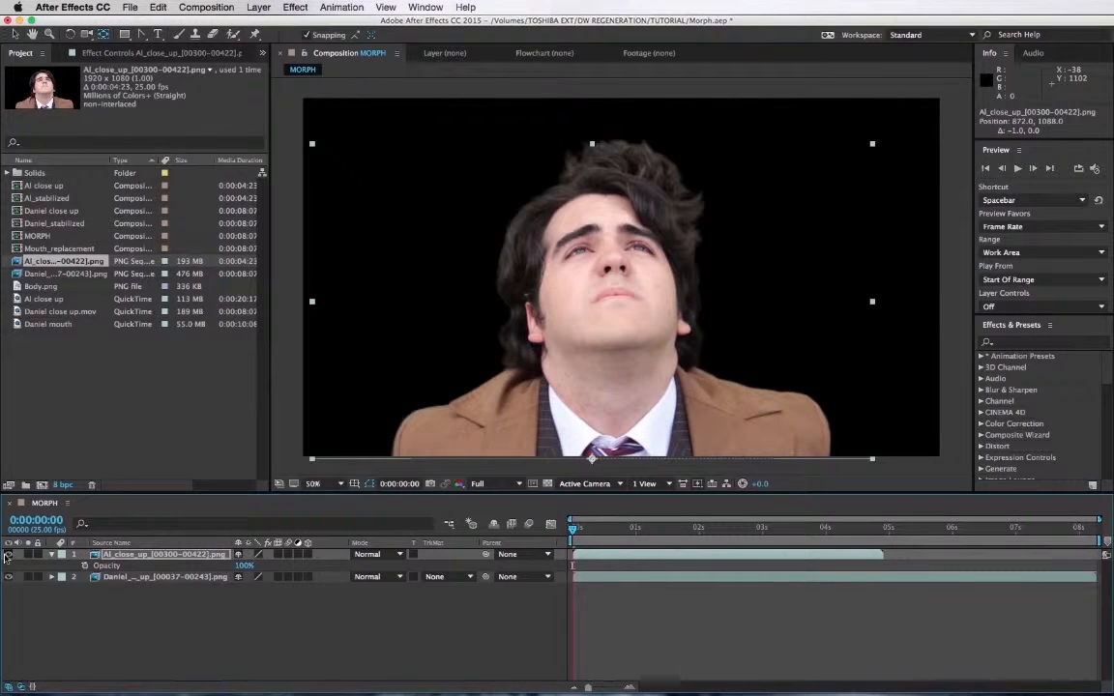
{"action": "left_click", "coordinate": [8, 554]}
{"action": "left_click", "coordinate": [8, 554]}
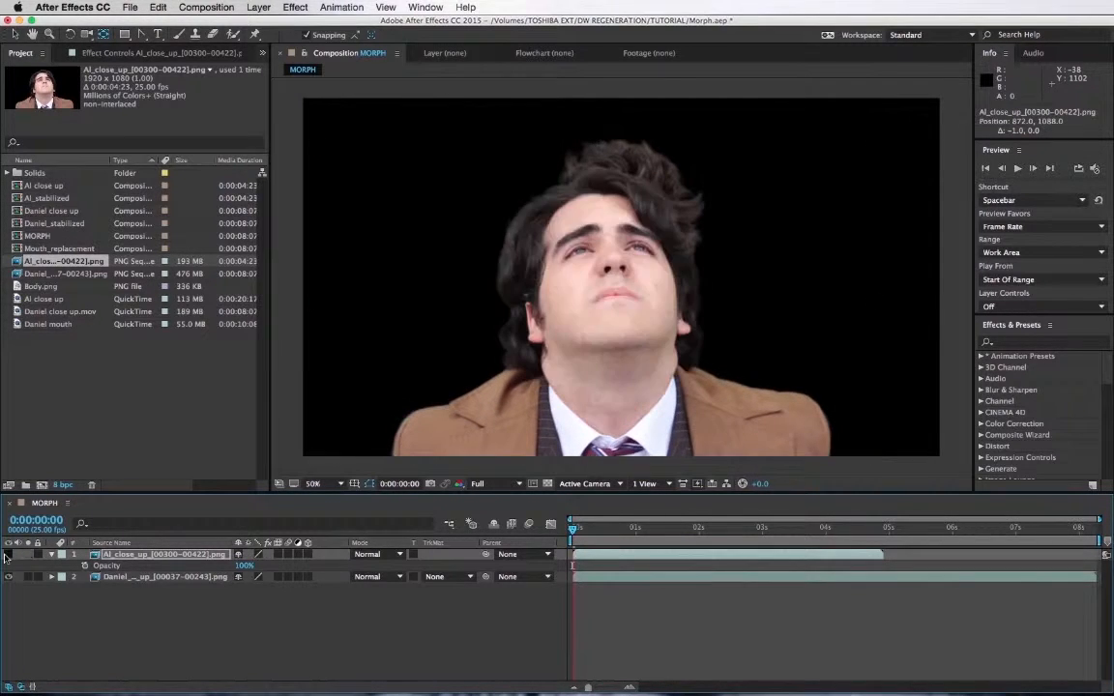
Move the Al layer right to position 876, 1088 and switch it off and on to verify the alignment.
{"action": "left_click", "coordinate": [8, 554]}
{"action": "left_click", "coordinate": [7, 553]}
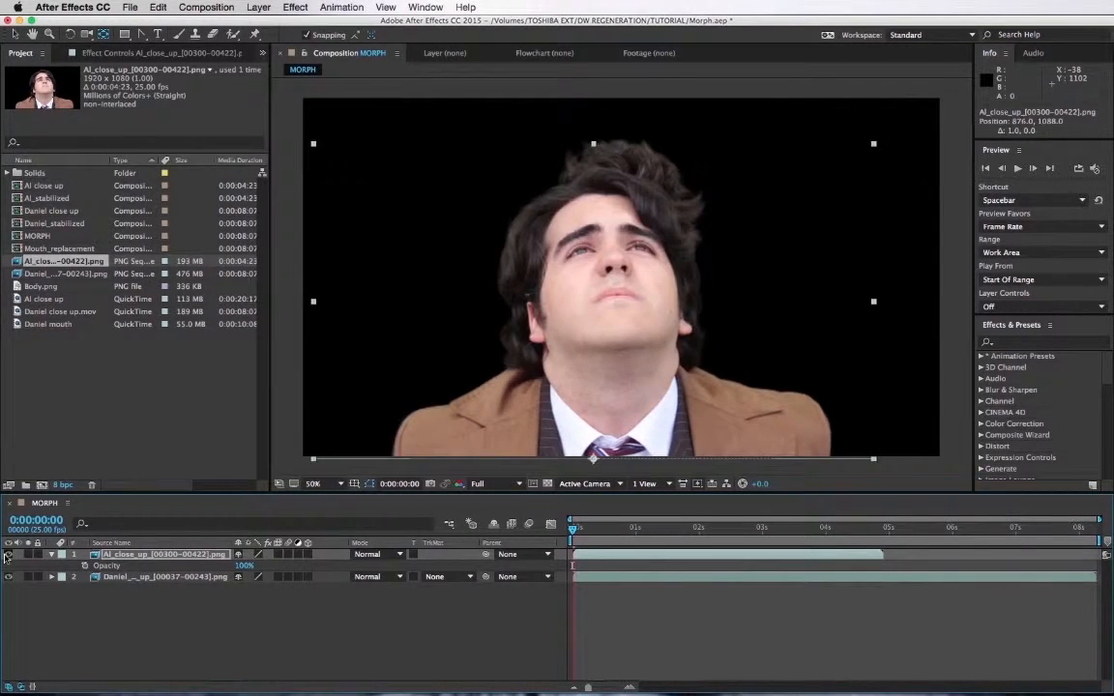
{"action": "left_click", "coordinate": [7, 554]}
{"action": "left_click", "coordinate": [7, 554]}
{"action": "left_click", "coordinate": [8, 554]}
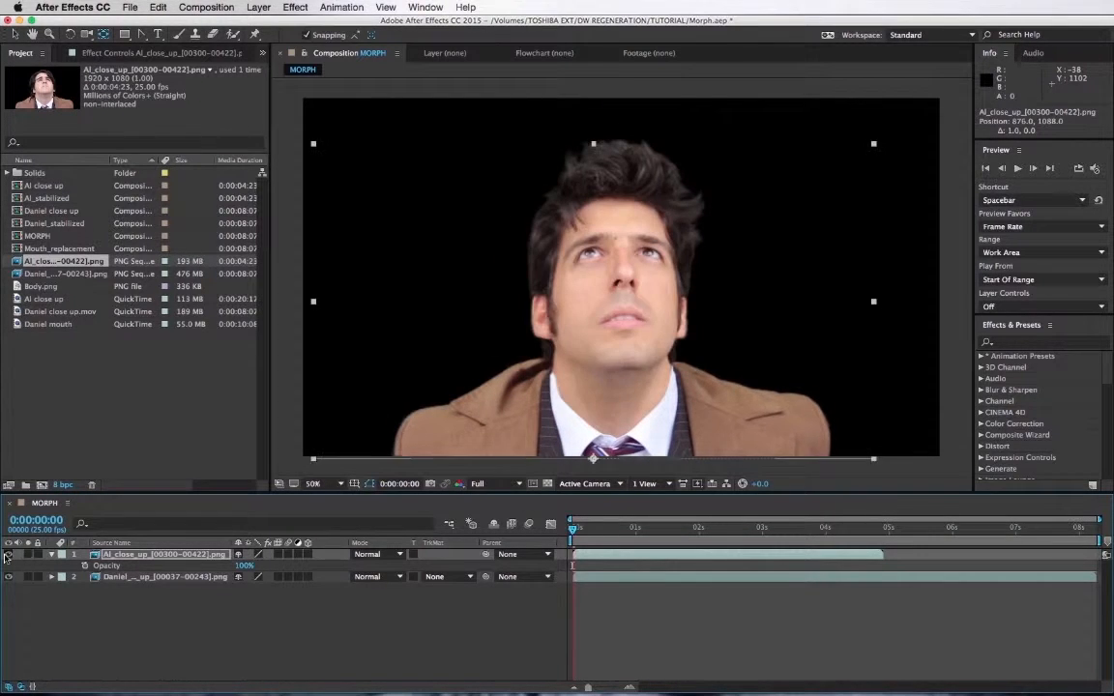
{"action": "left_click", "coordinate": [8, 554]}
{"action": "left_click", "coordinate": [8, 554]}
{"action": "left_click", "coordinate": [8, 554]}
Hide the Al layer and shift it in time to start at 0:00:03:09, ending with the Daniel layer.
{"action": "left_click", "coordinate": [7, 554]}
{"action": "left_click", "coordinate": [7, 554]}
{"action": "left_click", "coordinate": [7, 554]}
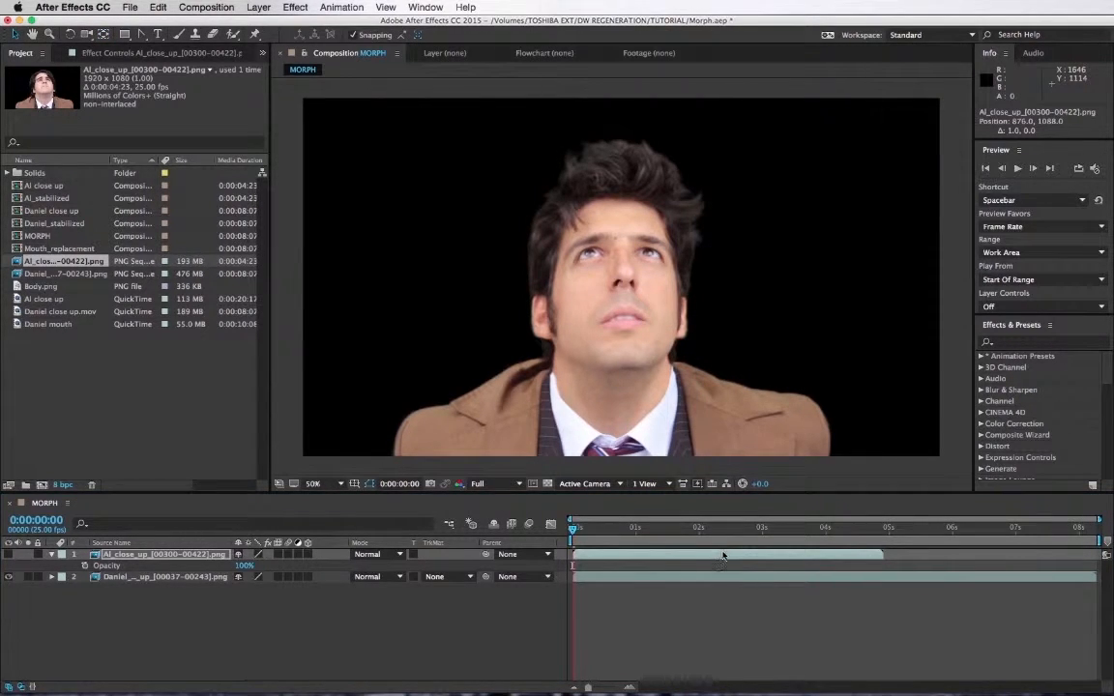
{"action": "left_click_drag", "start_coordinate": [726, 556], "coordinate": [932, 555]}
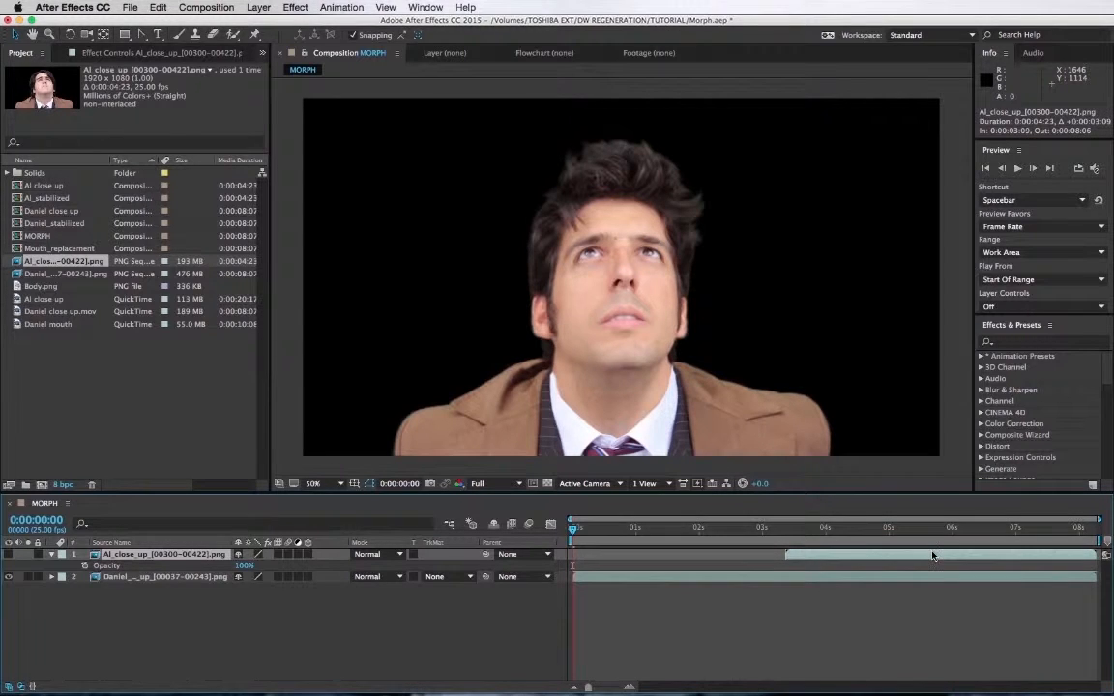
Show the Al layer at 0:00:03:09 and overlay the proportional grid on the composition view.
{"action": "left_click_drag", "start_coordinate": [781, 534], "coordinate": [785, 533]}
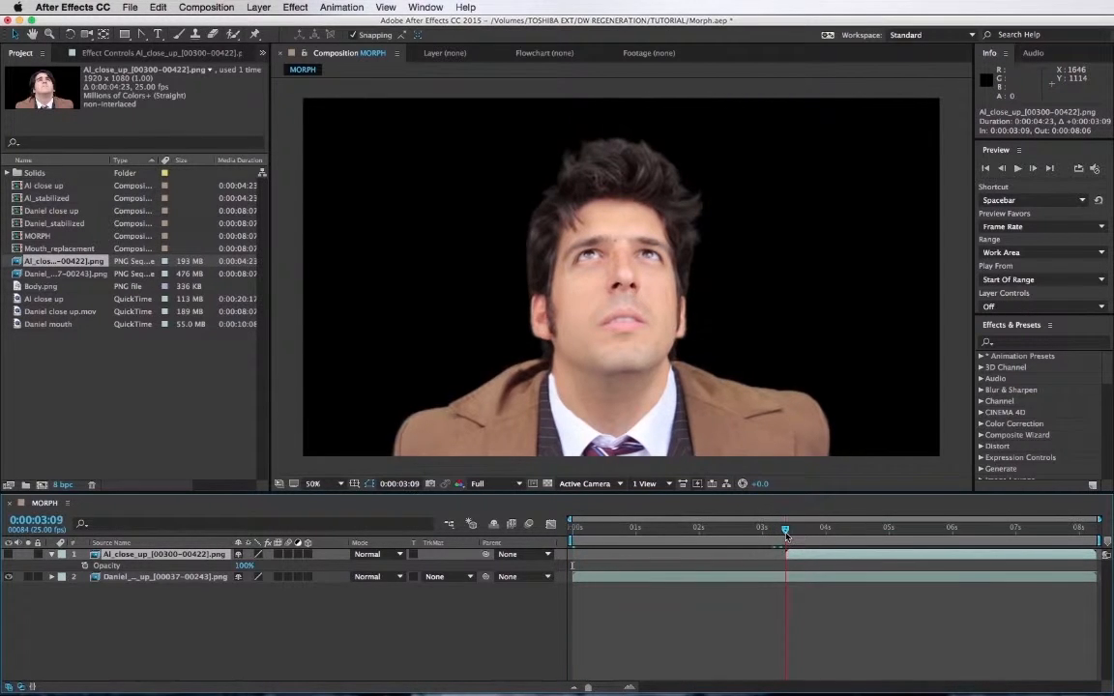
{"action": "left_click", "coordinate": [8, 555]}
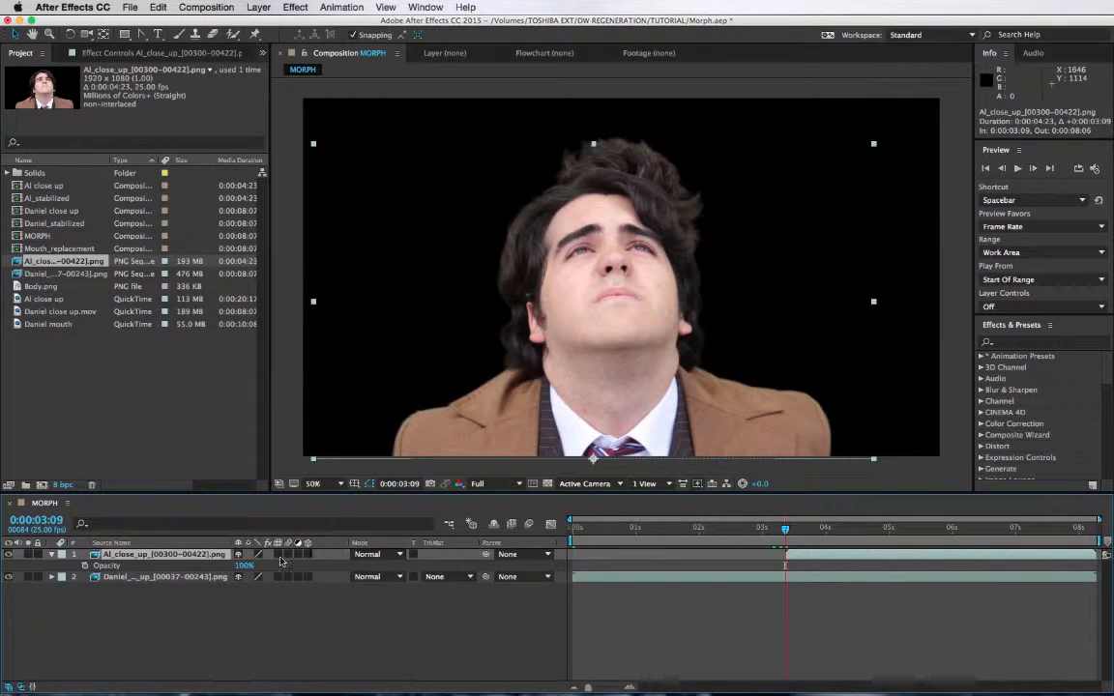
{"action": "left_click", "coordinate": [355, 483]}
{"action": "left_click", "coordinate": [375, 509]}
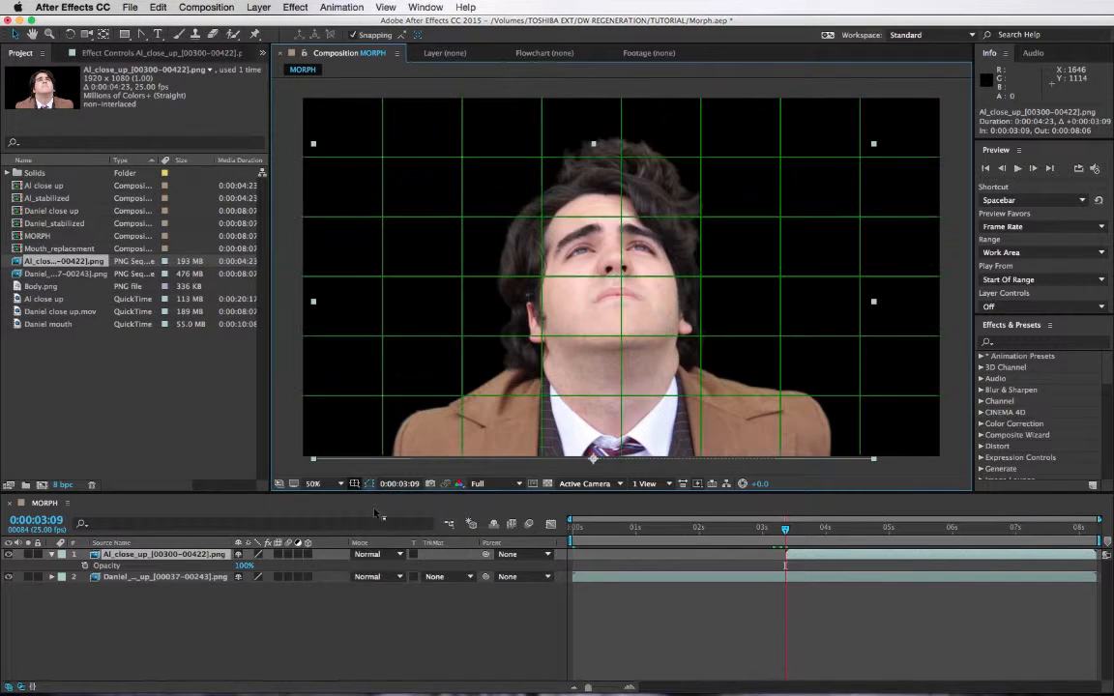
Nudge the Al and Daniel layers together to the right to centre the figure on the grid, and hide the grid.
{"action": "left_click", "coordinate": [136, 578]}
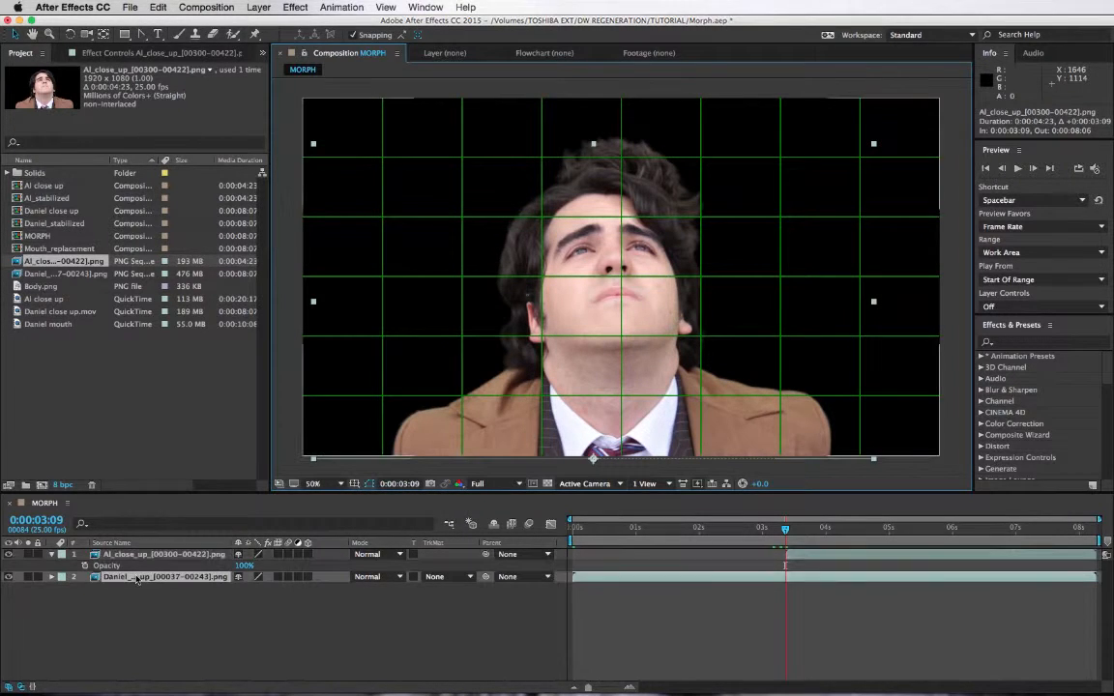
{"action": "left_click", "coordinate": [136, 555], "text": "shift"}
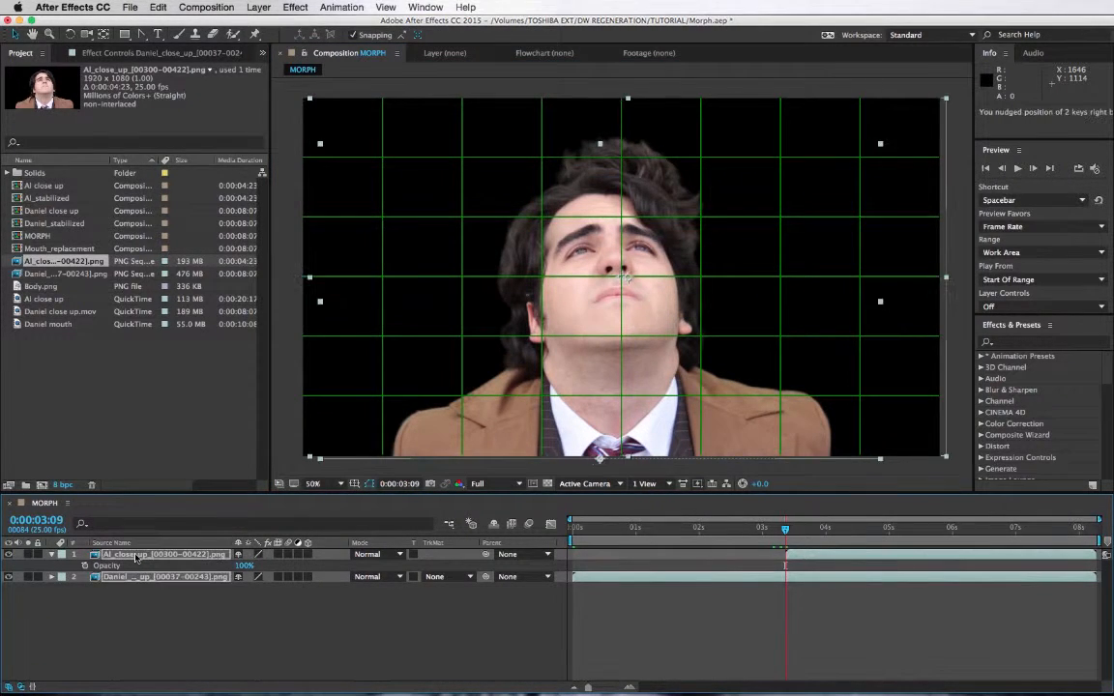
{"action": "key", "text": "shift+Right"}
{"action": "key", "text": "shift+Right"}
{"action": "key", "text": "shift+Right"}
{"action": "key", "text": "shift+Right"}
{"action": "key", "text": "shift+Right"}
{"action": "key", "text": "shift+Right"}
{"action": "key", "text": "shift+Left"}
{"action": "key", "text": "shift+Left"}
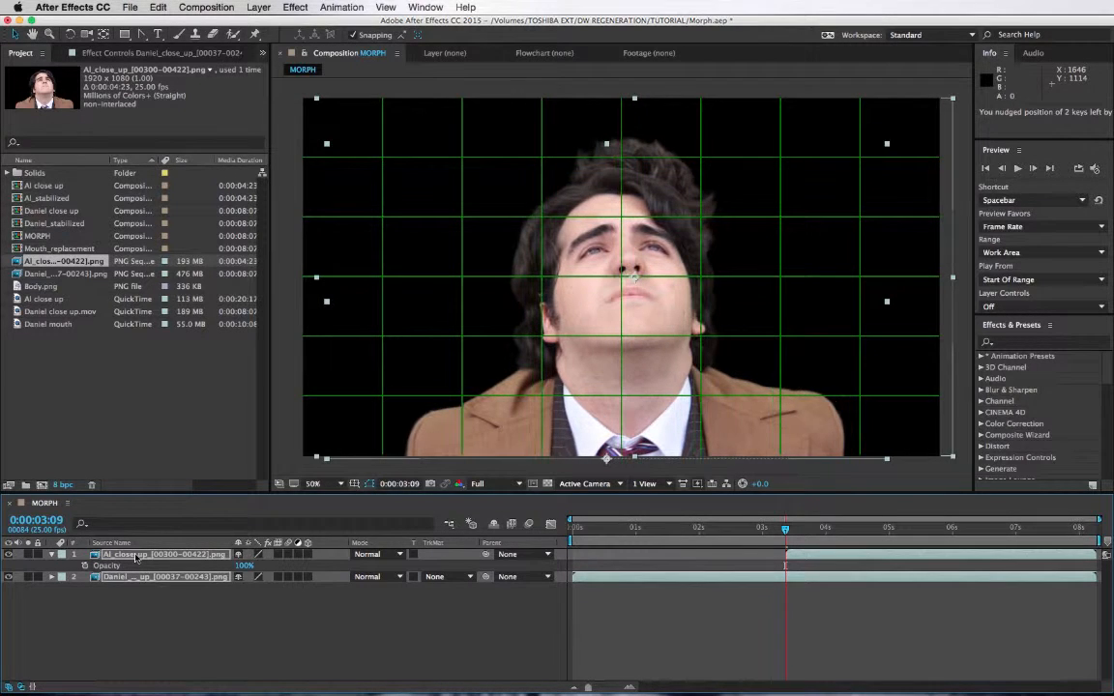
{"action": "key", "text": "Left"}
{"action": "key", "text": "Left"}
{"action": "key", "text": "Left"}
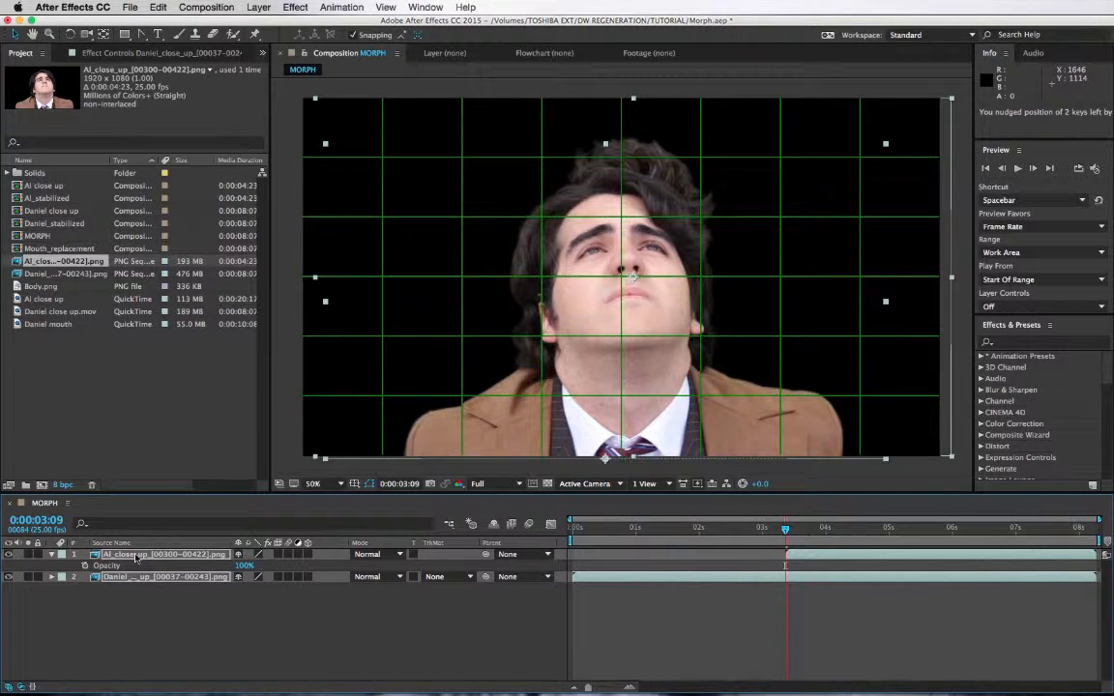
{"action": "left_click", "coordinate": [355, 484]}
{"action": "left_click", "coordinate": [386, 507]}
{"action": "left_click", "coordinate": [267, 637]}
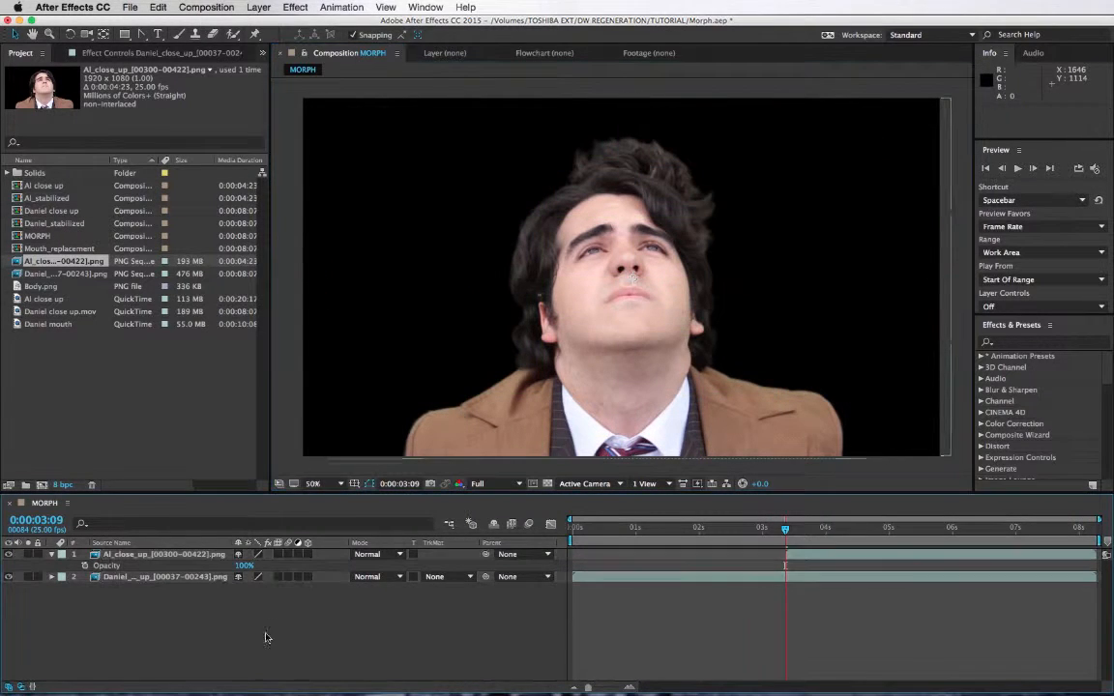
{"action": "left_click", "coordinate": [189, 556]}
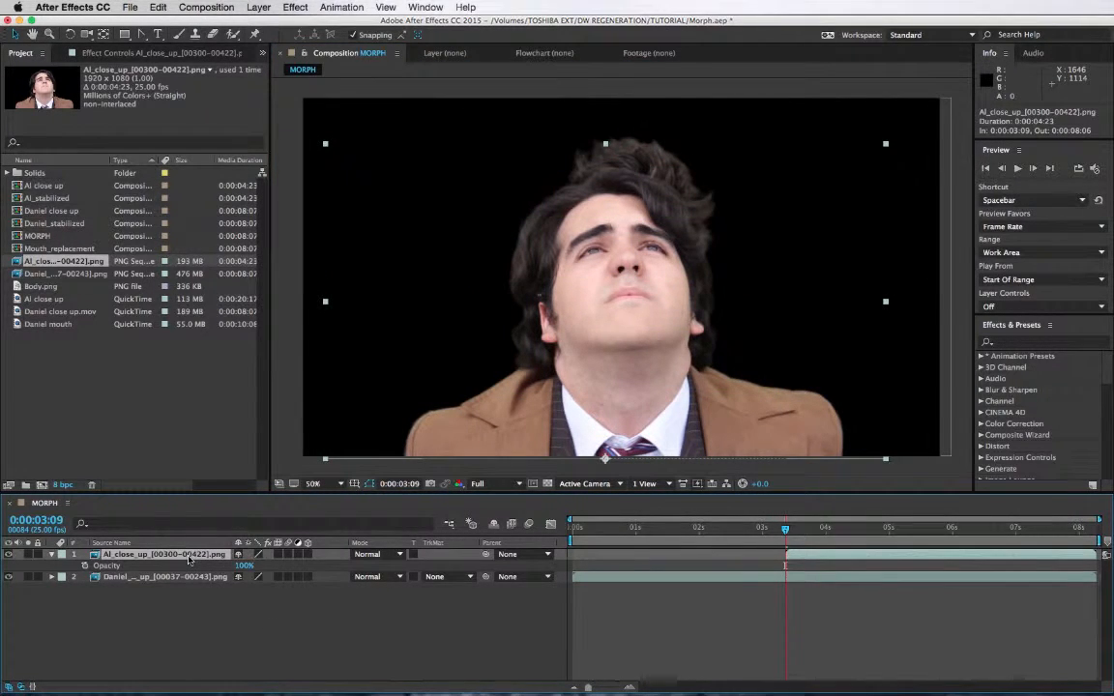
{"action": "left_click", "coordinate": [175, 612]}
{"action": "double_click", "coordinate": [159, 556]}
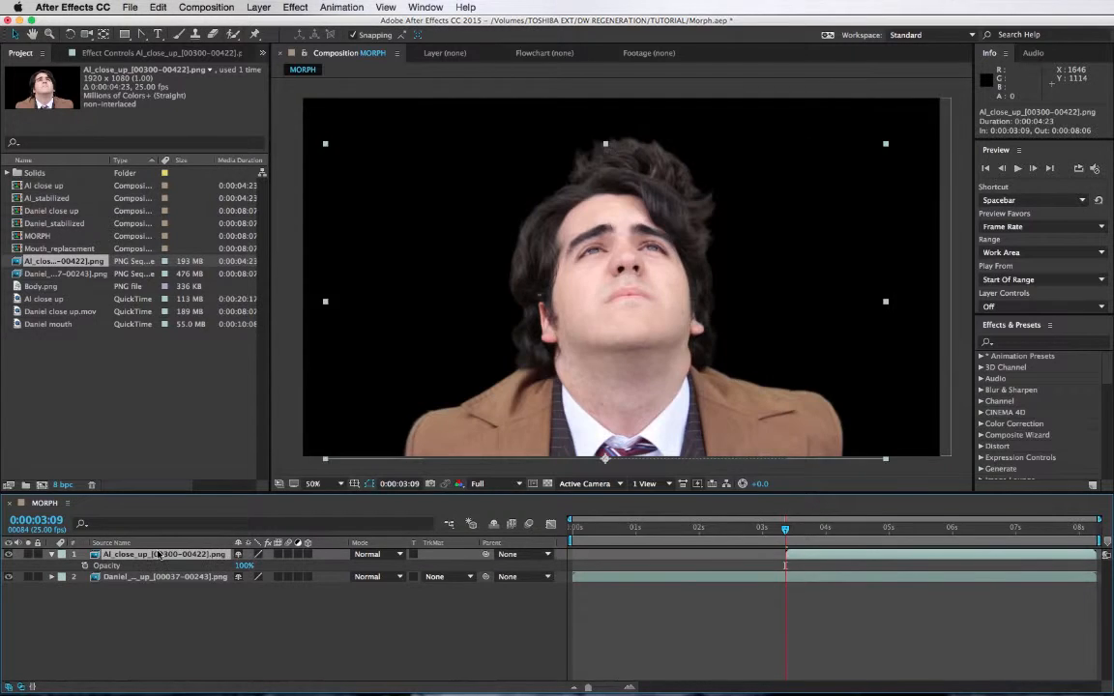
{"action": "left_click", "coordinate": [338, 53]}
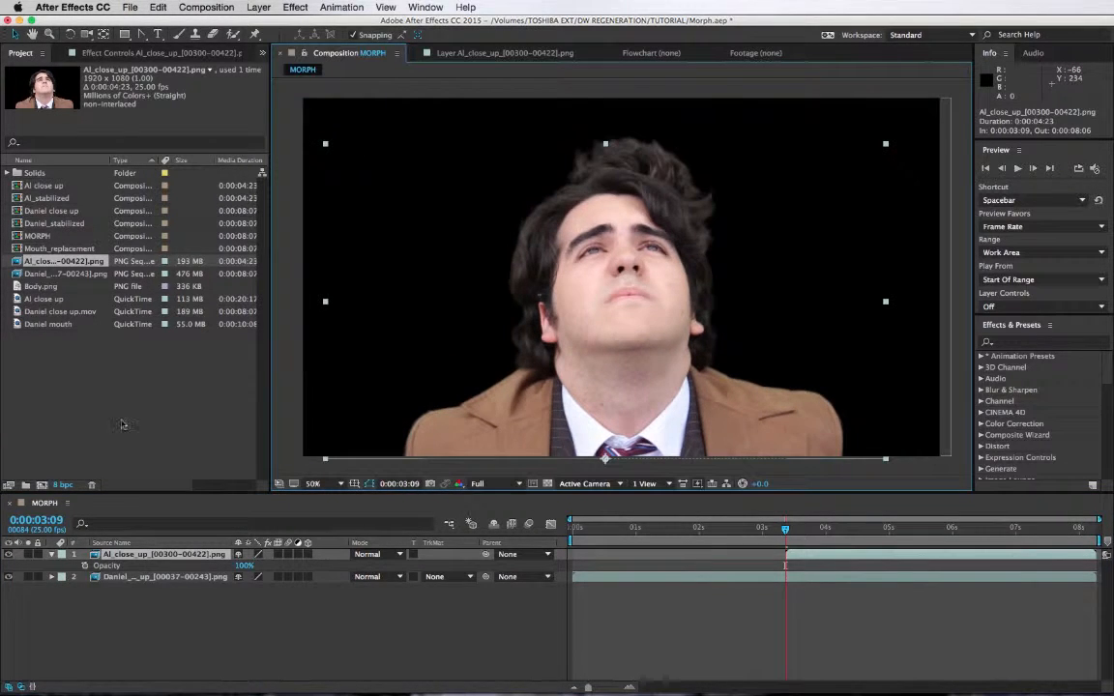
Pre-compose the Al layer as Al_on_position with all attributes moved into it, and trim its start to 0:00:03:09.
{"action": "right_click", "coordinate": [127, 556]}
{"action": "left_click", "coordinate": [164, 578]}
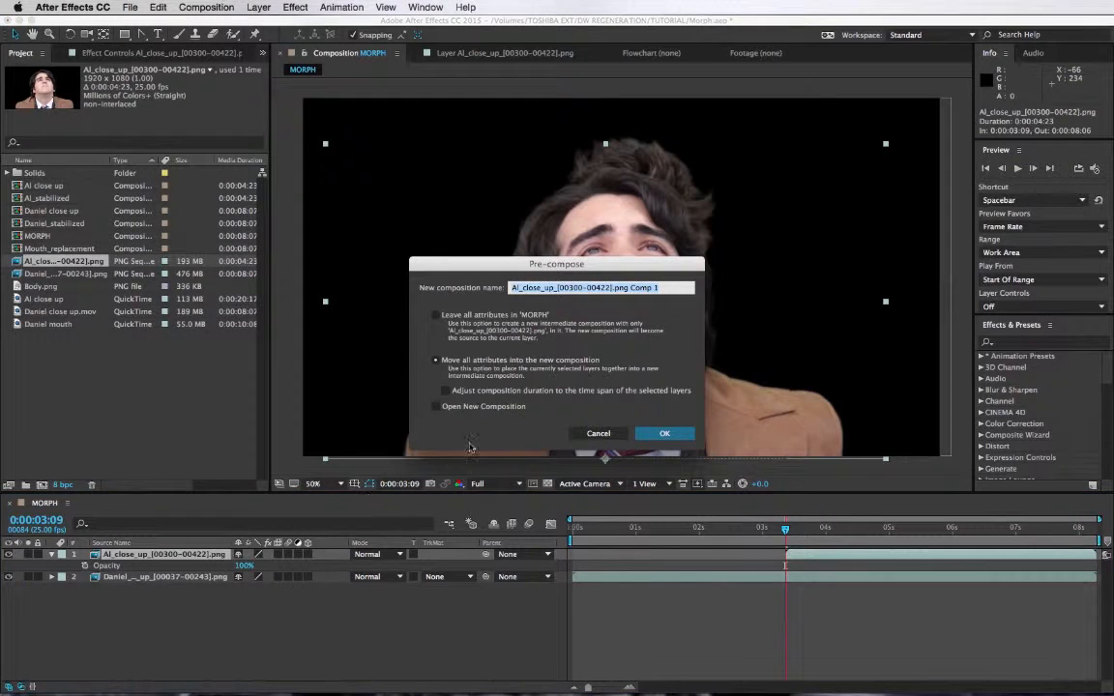
{"action": "left_click", "coordinate": [558, 287]}
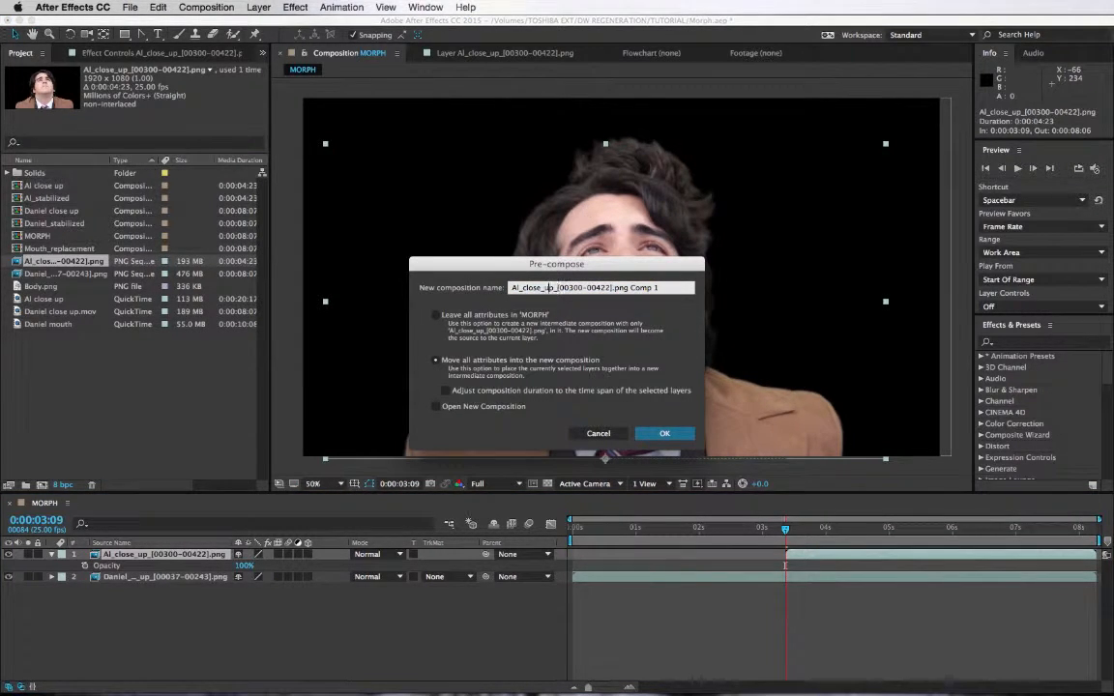
{"action": "type", "text": "on_po"}
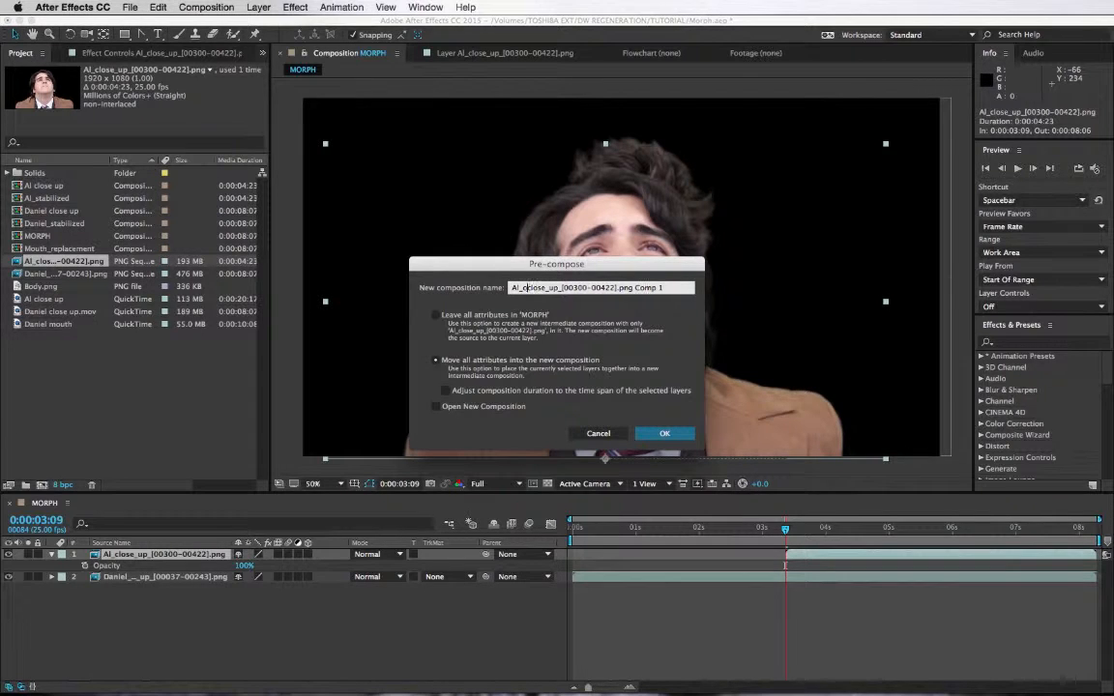
{"action": "type", "text": "sition"}
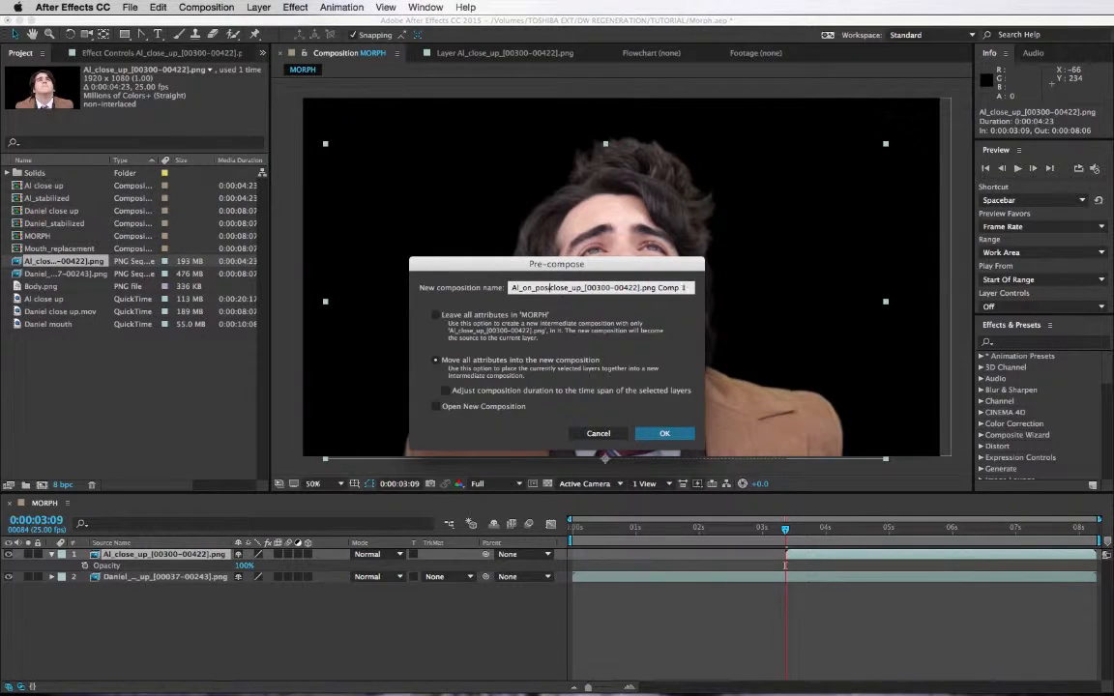
{"action": "left_click_drag", "start_coordinate": [564, 287], "coordinate": [688, 287]}
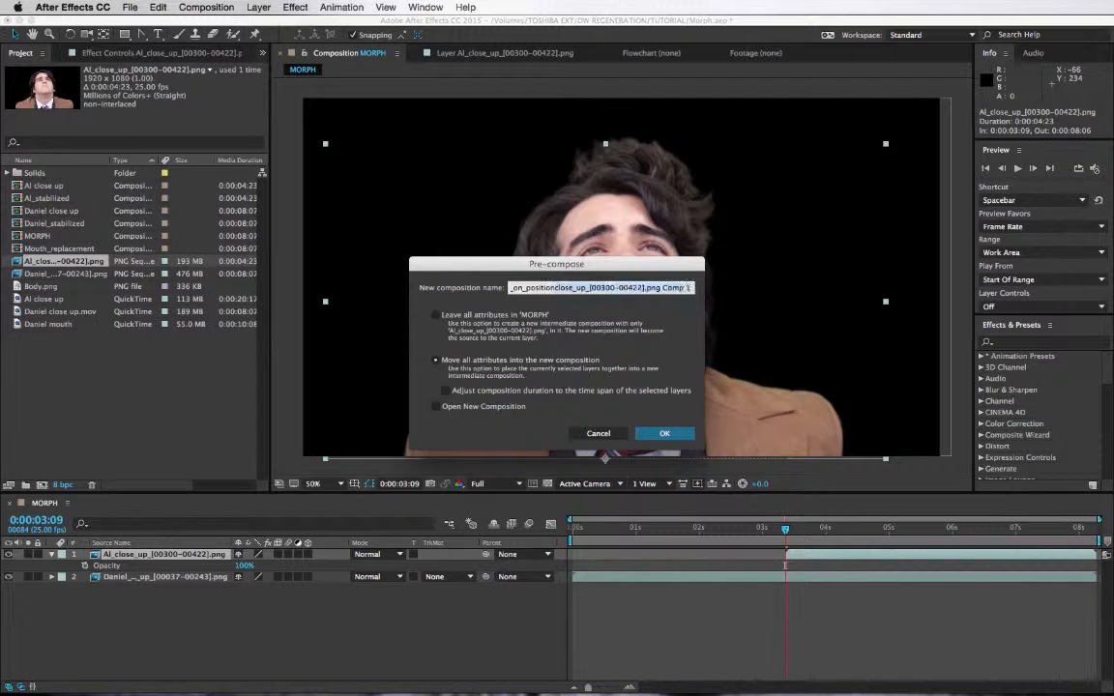
{"action": "key", "text": "Delete"}
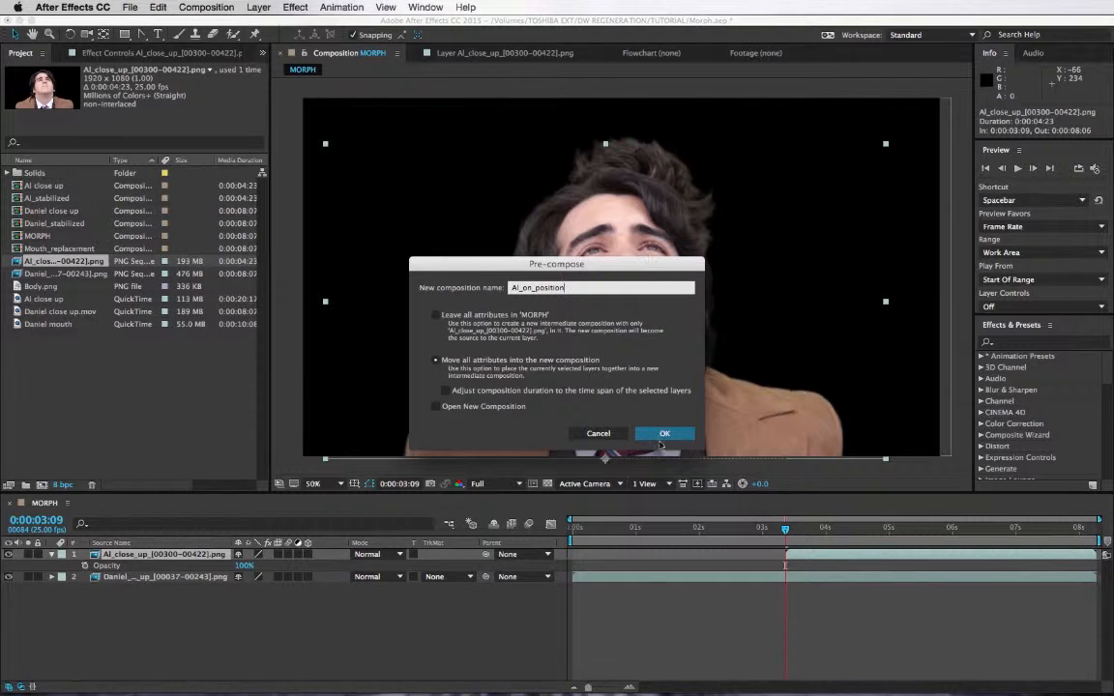
{"action": "left_click", "coordinate": [657, 437]}
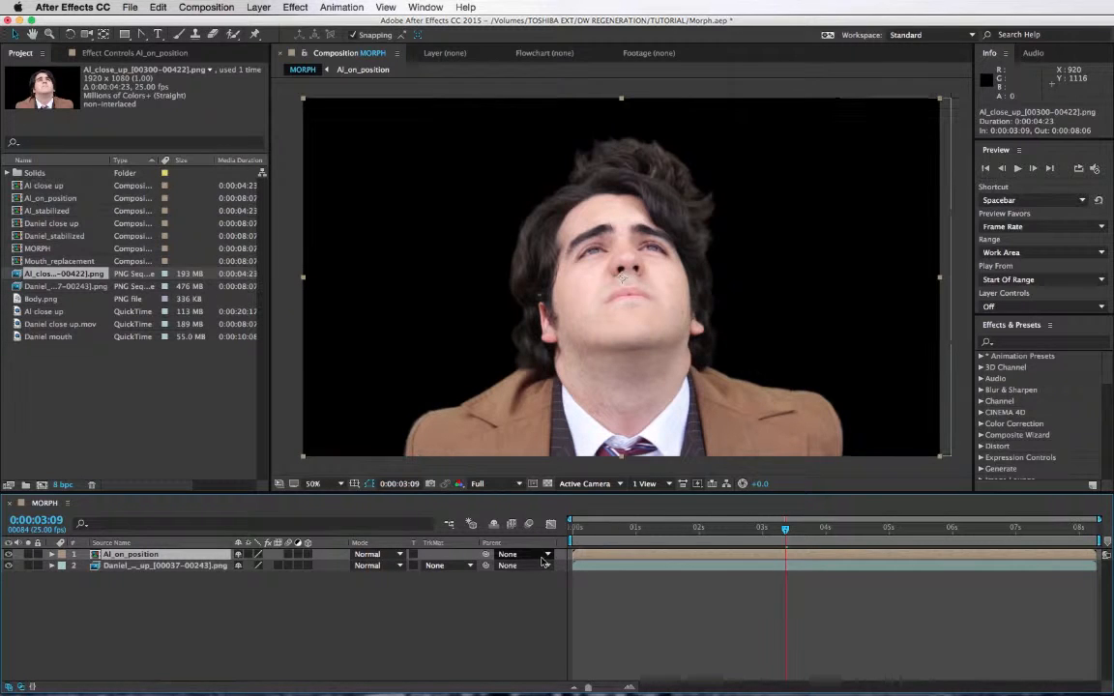
{"action": "left_click_drag", "start_coordinate": [574, 556], "coordinate": [749, 565]}
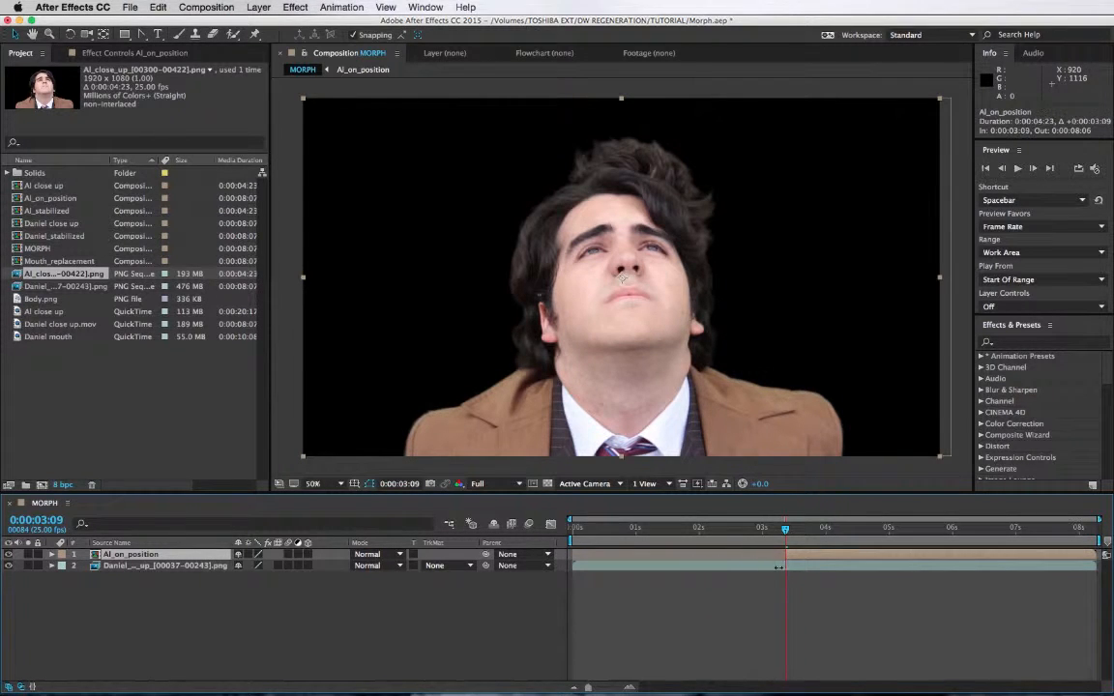
Pre-compose the Daniel close-up layer as Daniel_on_position, moving all attributes into the new composition.
{"action": "left_click", "coordinate": [220, 568]}
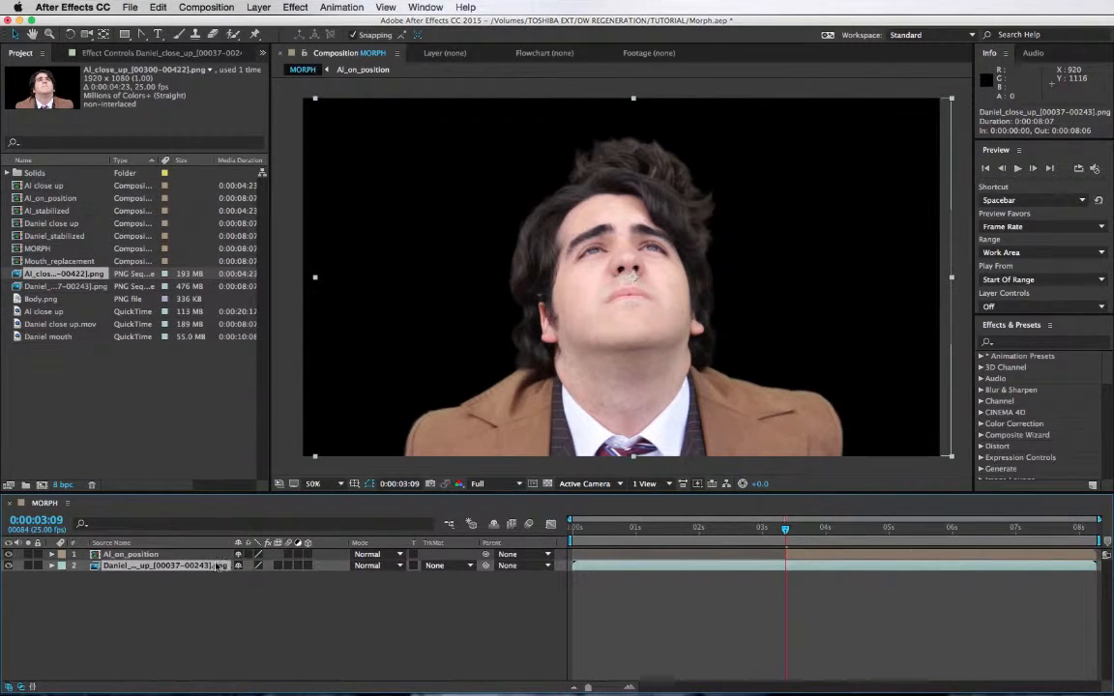
{"action": "right_click", "coordinate": [220, 567]}
{"action": "left_click", "coordinate": [290, 576]}
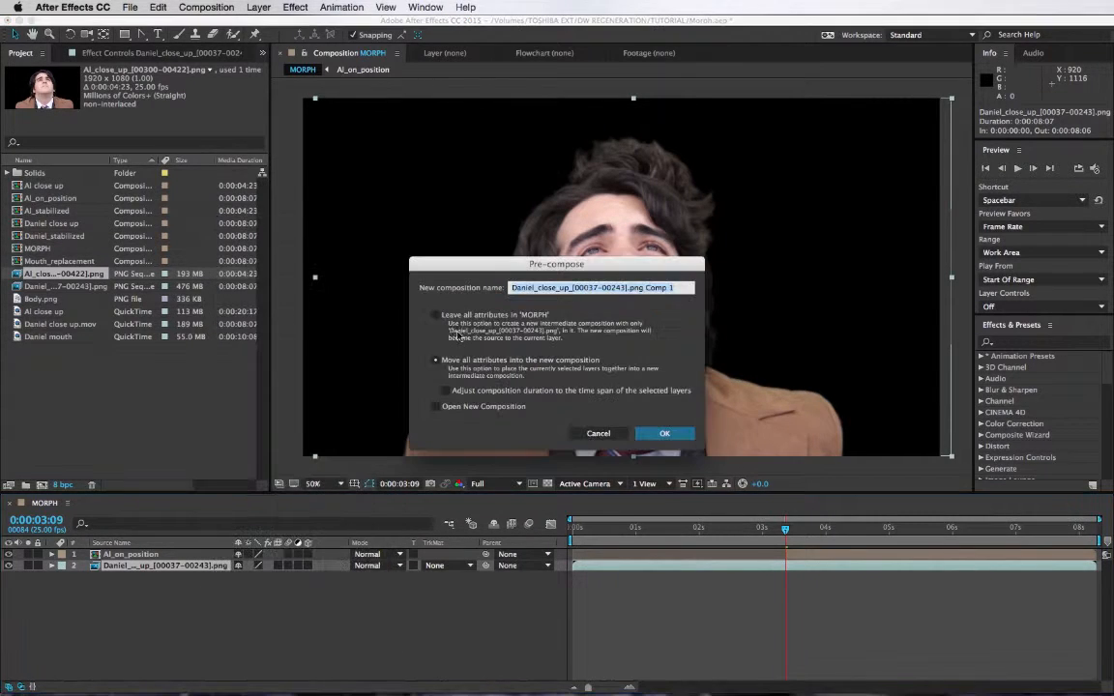
{"action": "left_click", "coordinate": [514, 288]}
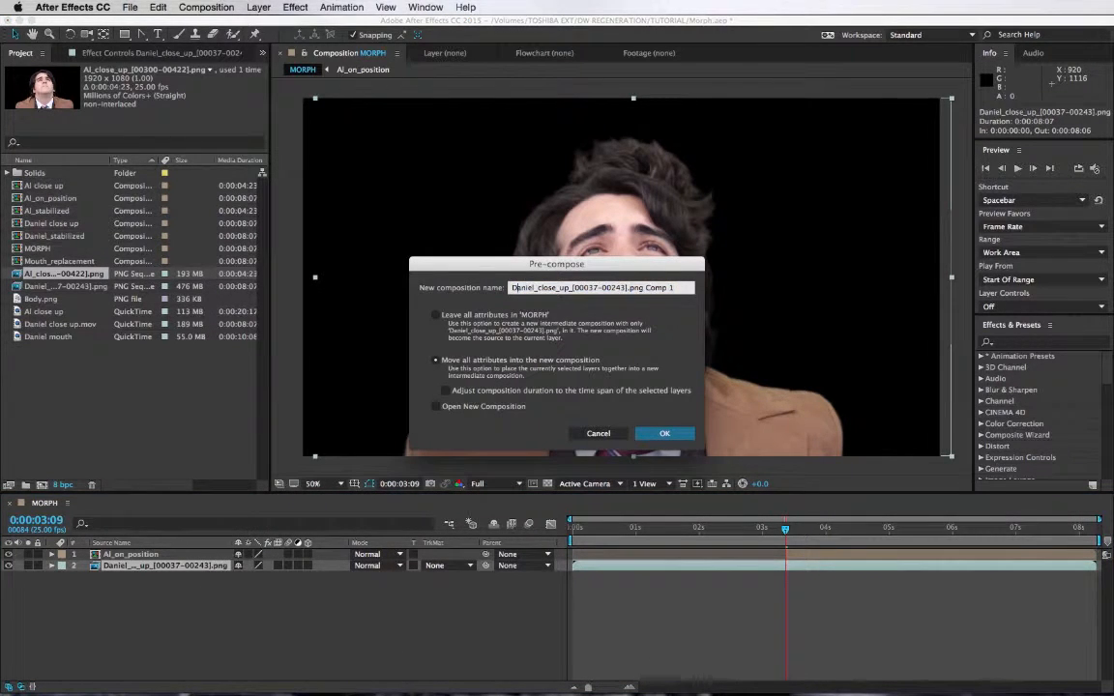
{"action": "key", "text": "Right"}
{"action": "key", "text": "Right"}
{"action": "key", "text": "Right"}
{"action": "key", "text": "shift+super+Right"}
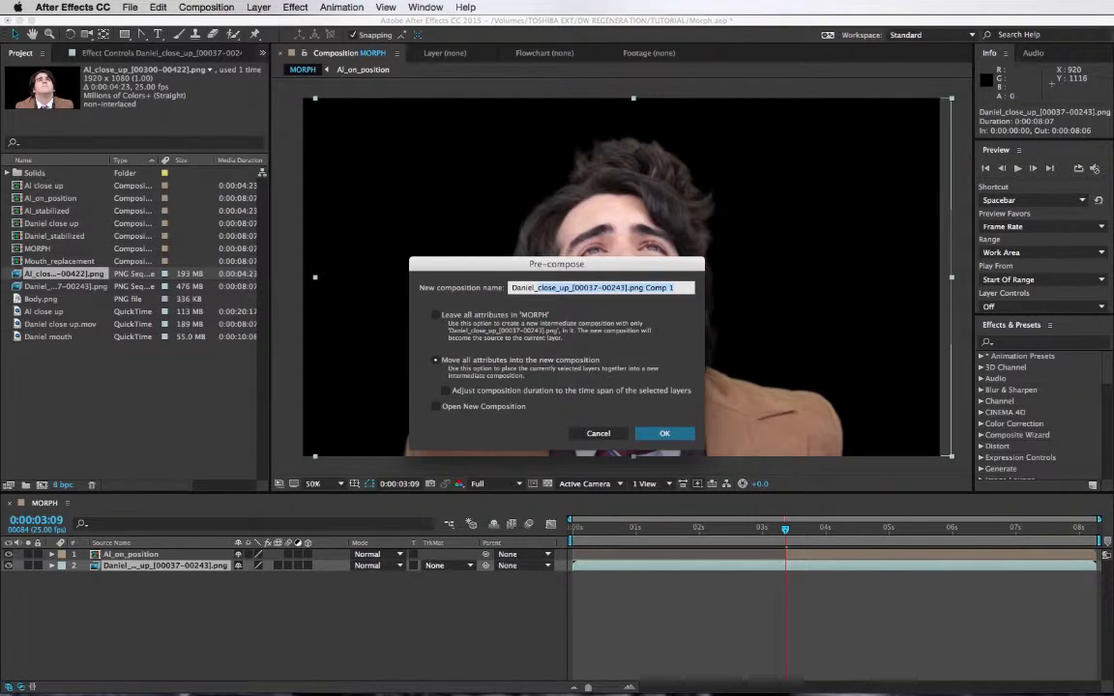
{"action": "type", "text": "on_"}
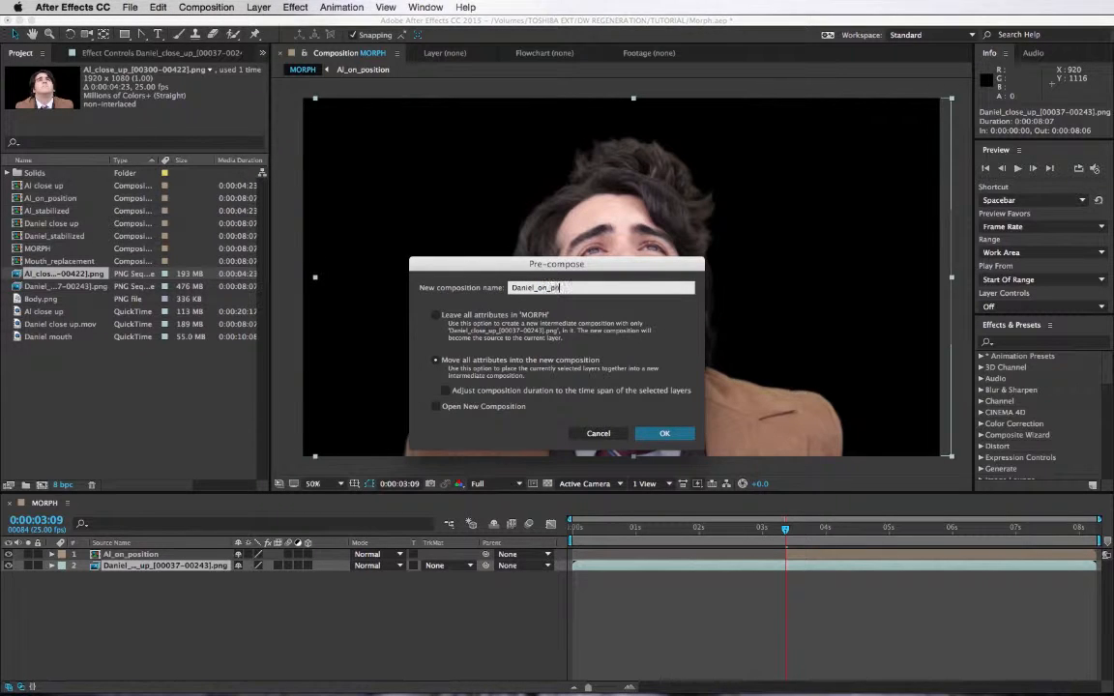
{"action": "type", "text": "position"}
{"action": "key", "text": "Return"}
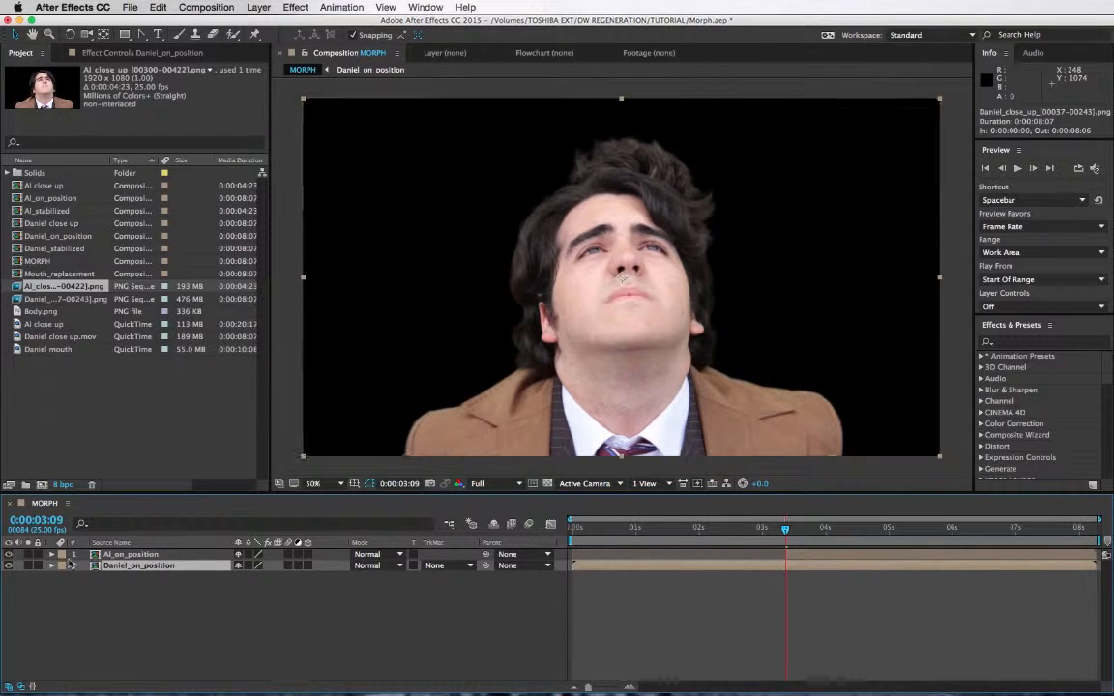
Place Daniel_on_position above Al_on_position in the layer stack and apply the RE:Flex Motion Morph effect to Al_on_position.
{"action": "left_click_drag", "start_coordinate": [126, 566], "coordinate": [125, 555]}
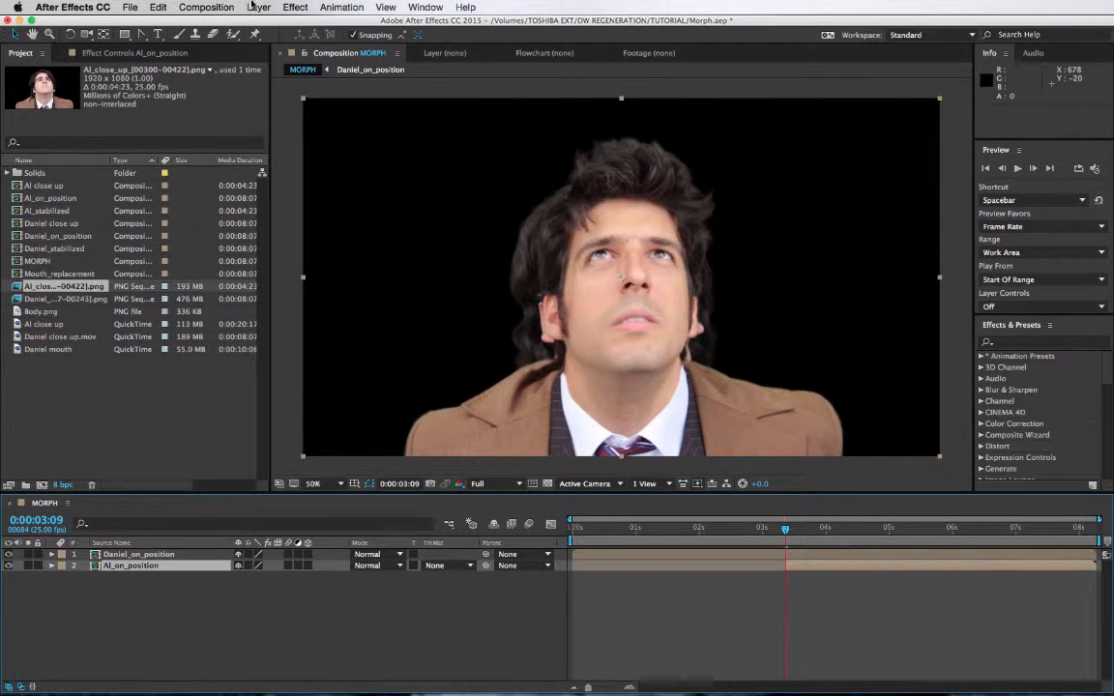
{"action": "left_click", "coordinate": [258, 8]}
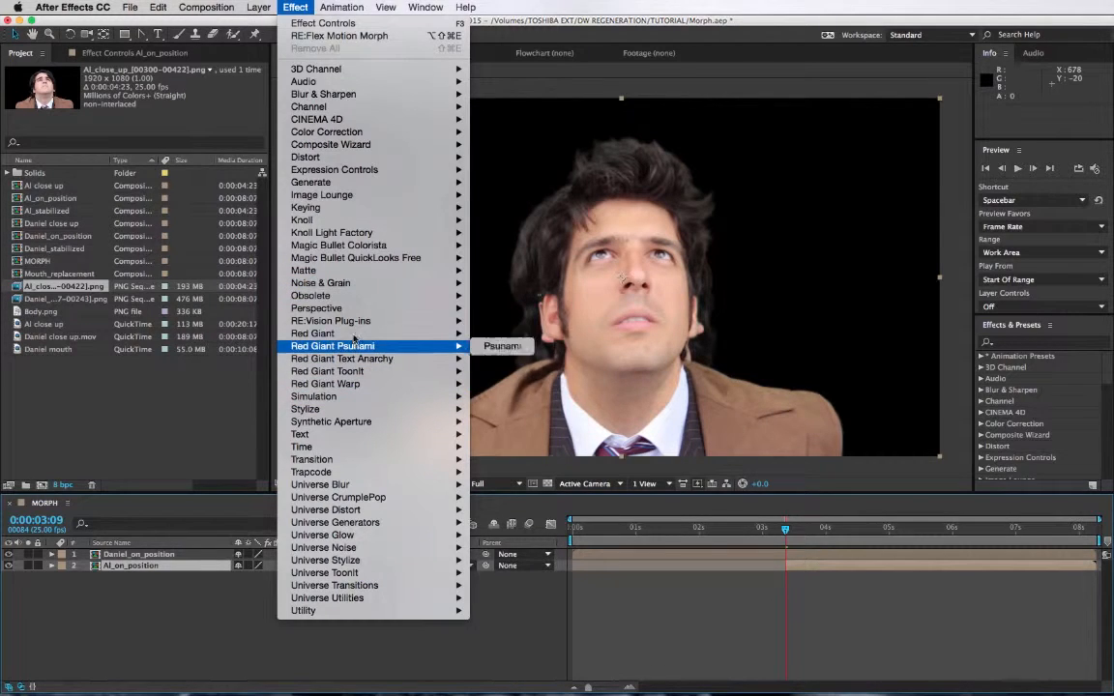
{"action": "mouse_move", "coordinate": [415, 320]}
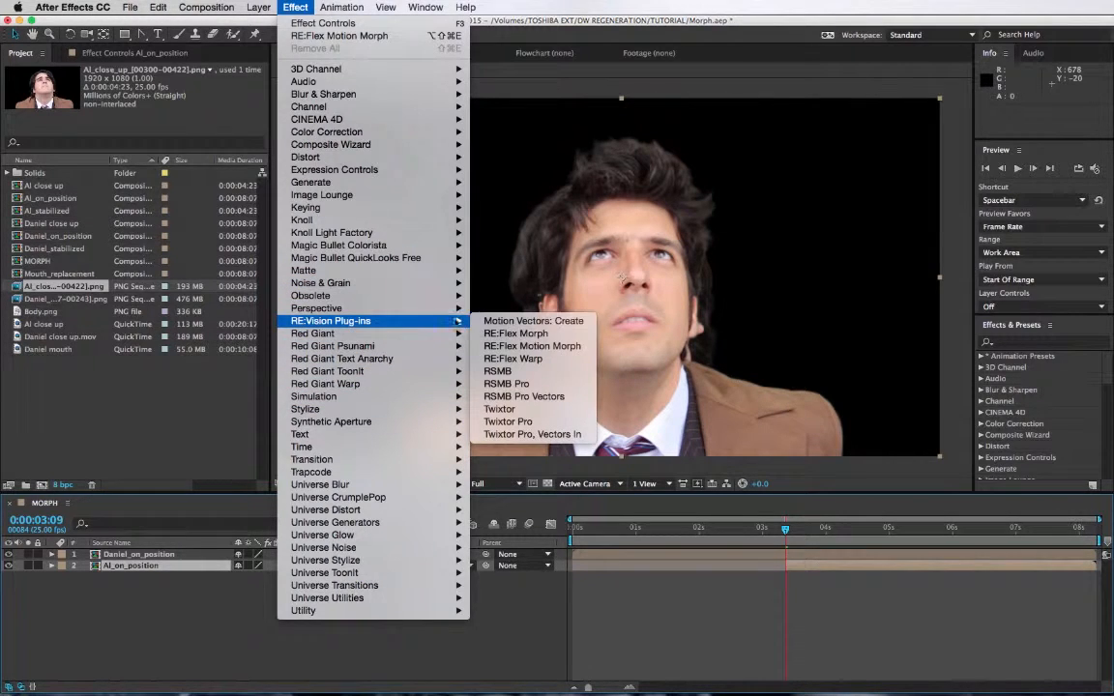
{"action": "left_click", "coordinate": [537, 350]}
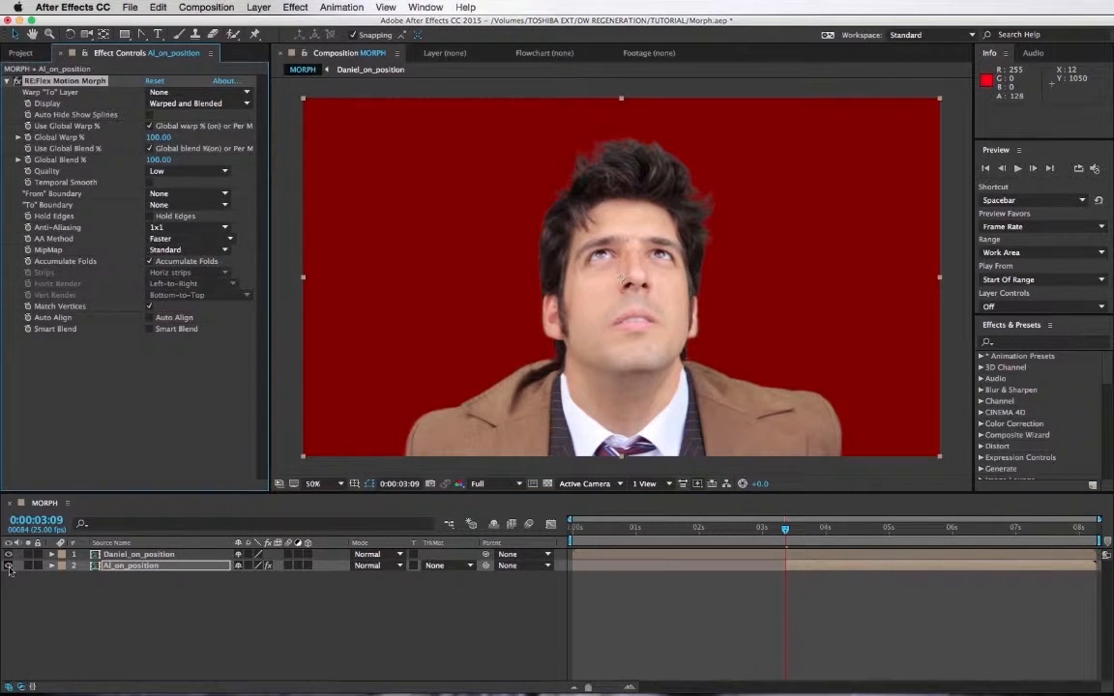
Hide the Al_on_position layer and move its RE:Flex Motion Morph effect onto Daniel_on_position.
{"action": "left_click", "coordinate": [130, 567]}
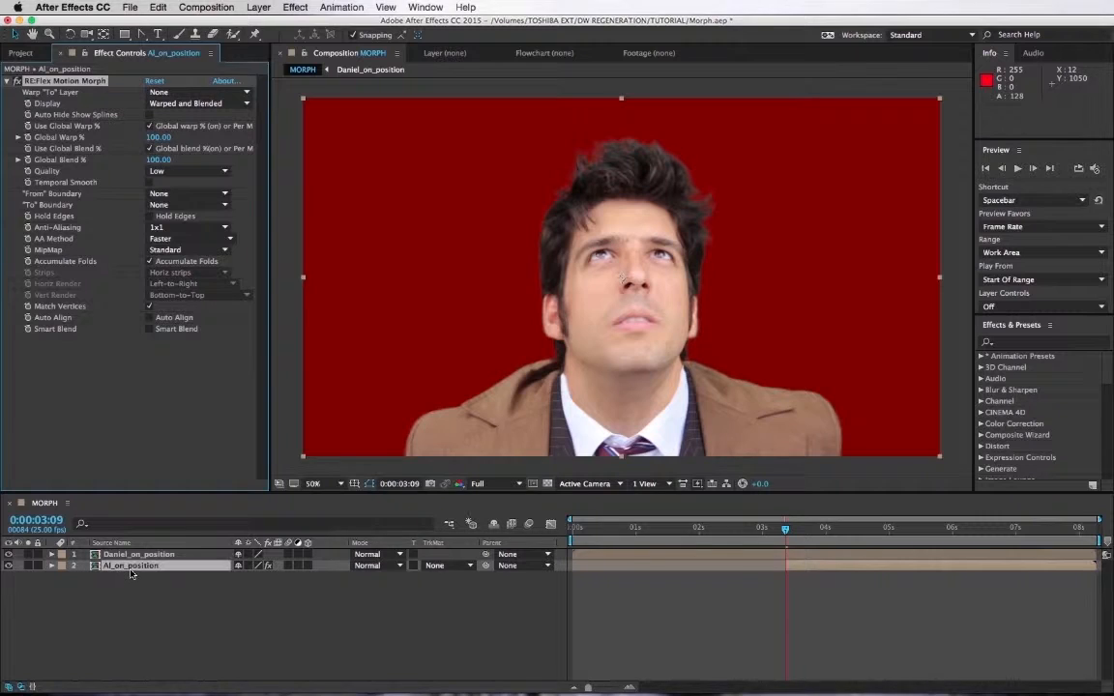
{"action": "left_click", "coordinate": [9, 566]}
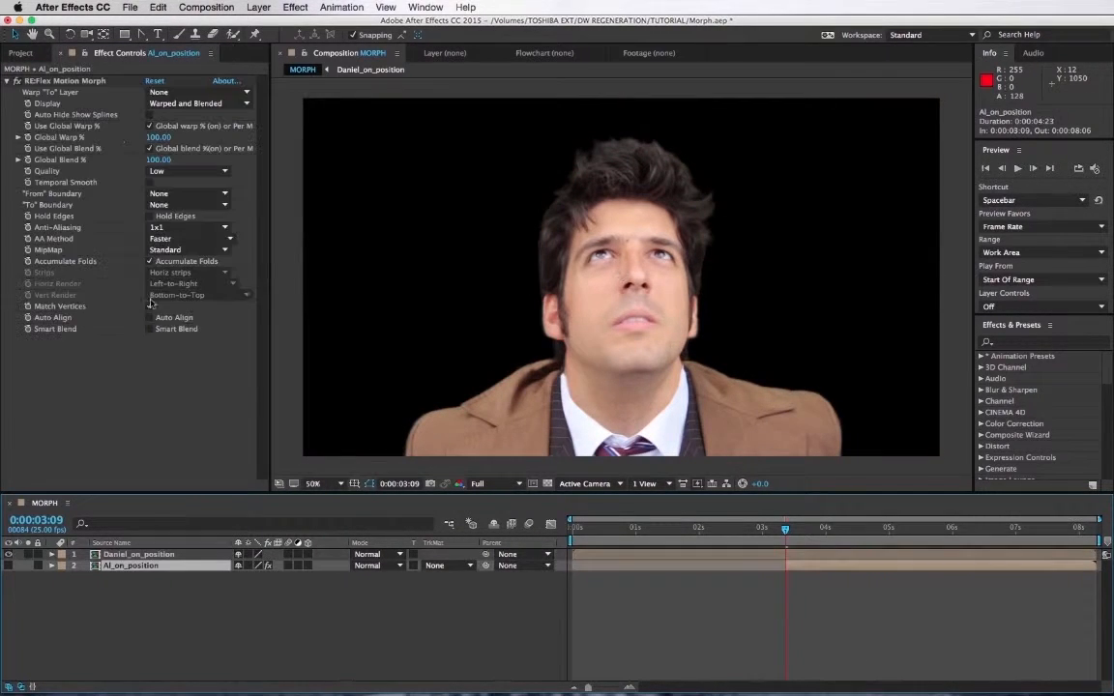
{"action": "left_click", "coordinate": [58, 81]}
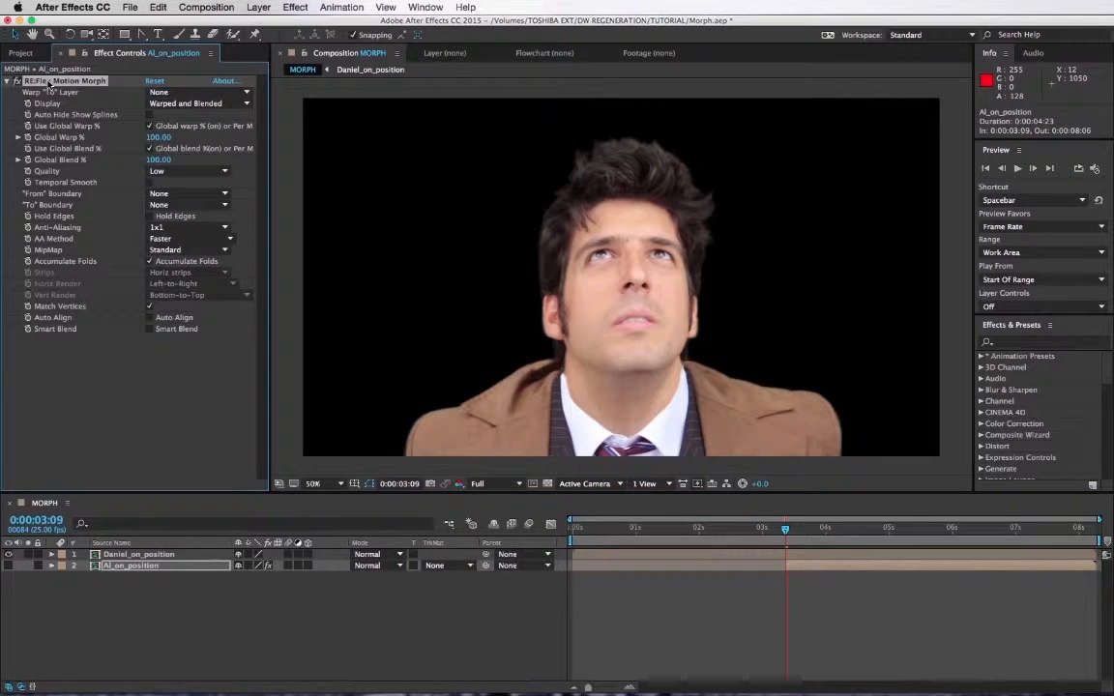
{"action": "left_click", "coordinate": [136, 555]}
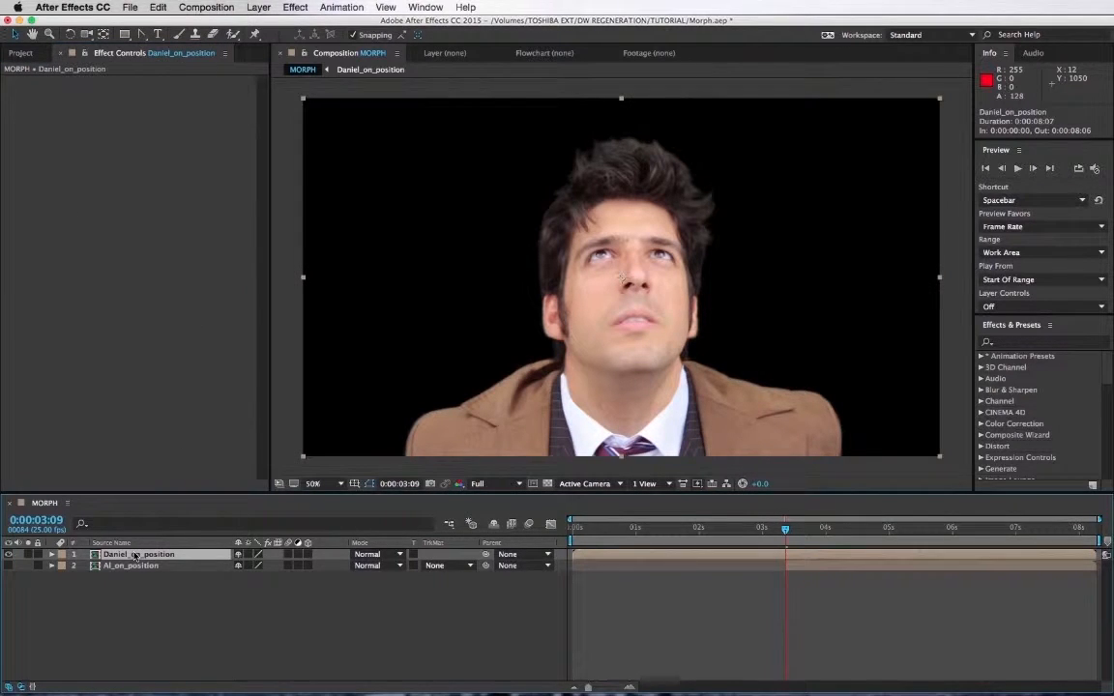
{"action": "key", "text": "super+v"}
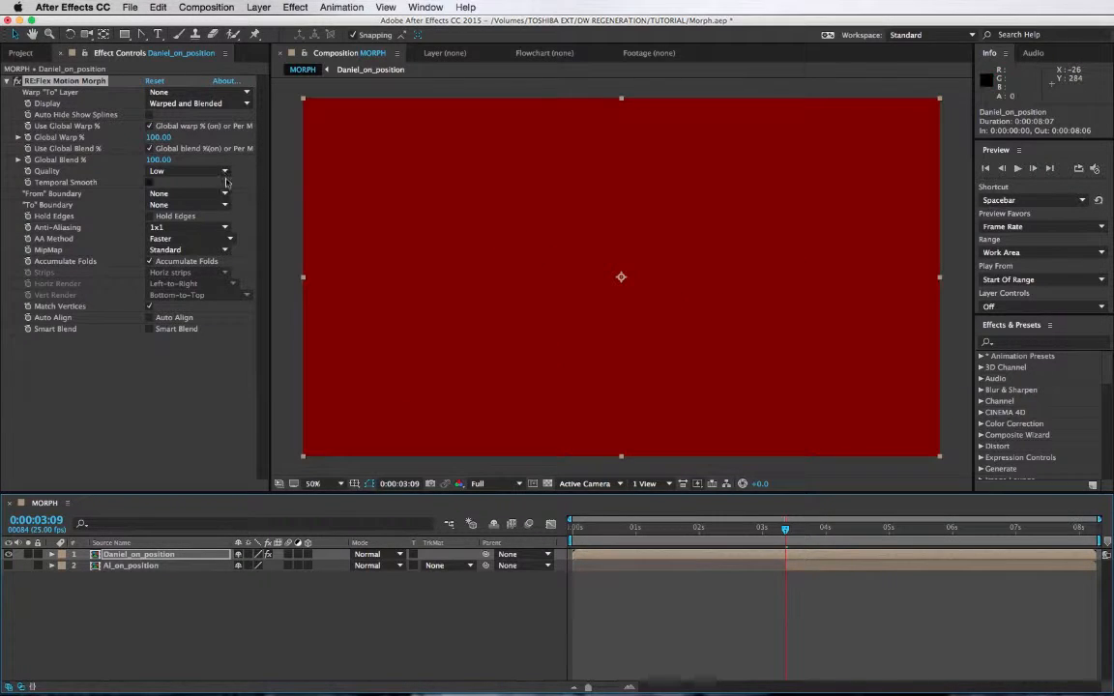
{"action": "left_click", "coordinate": [120, 556]}
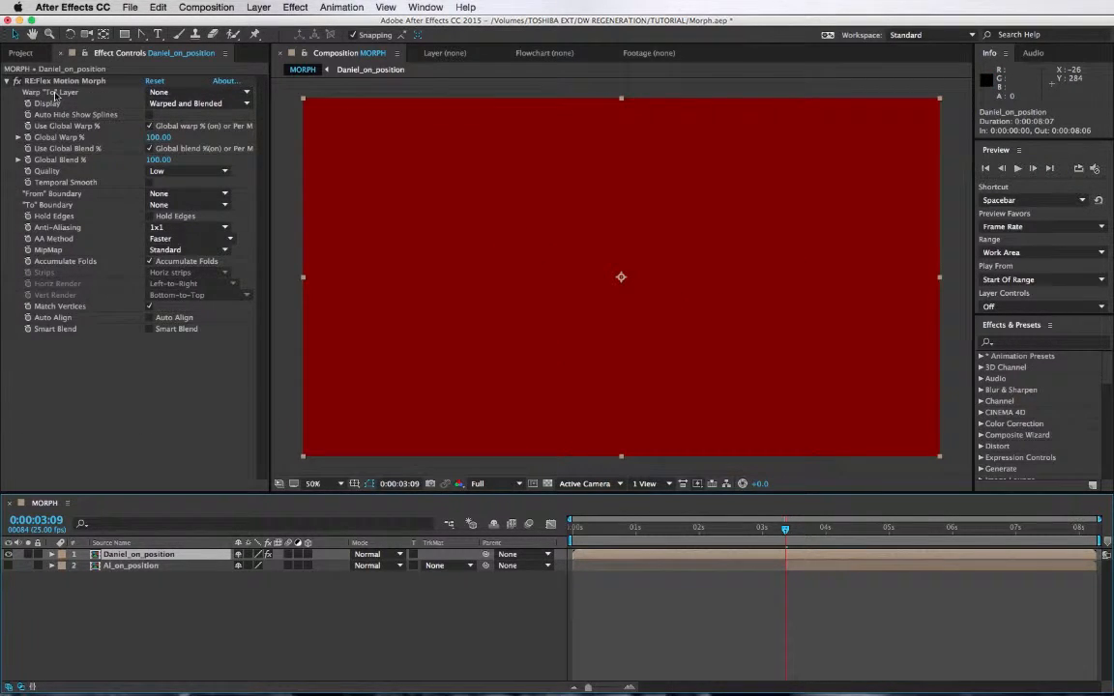
Set the RE:Flex Motion Morph effect's Warp "To" Layer to Al_on_position and select the Daniel_on_position layer.
{"action": "left_click", "coordinate": [152, 92]}
{"action": "left_click", "coordinate": [174, 140]}
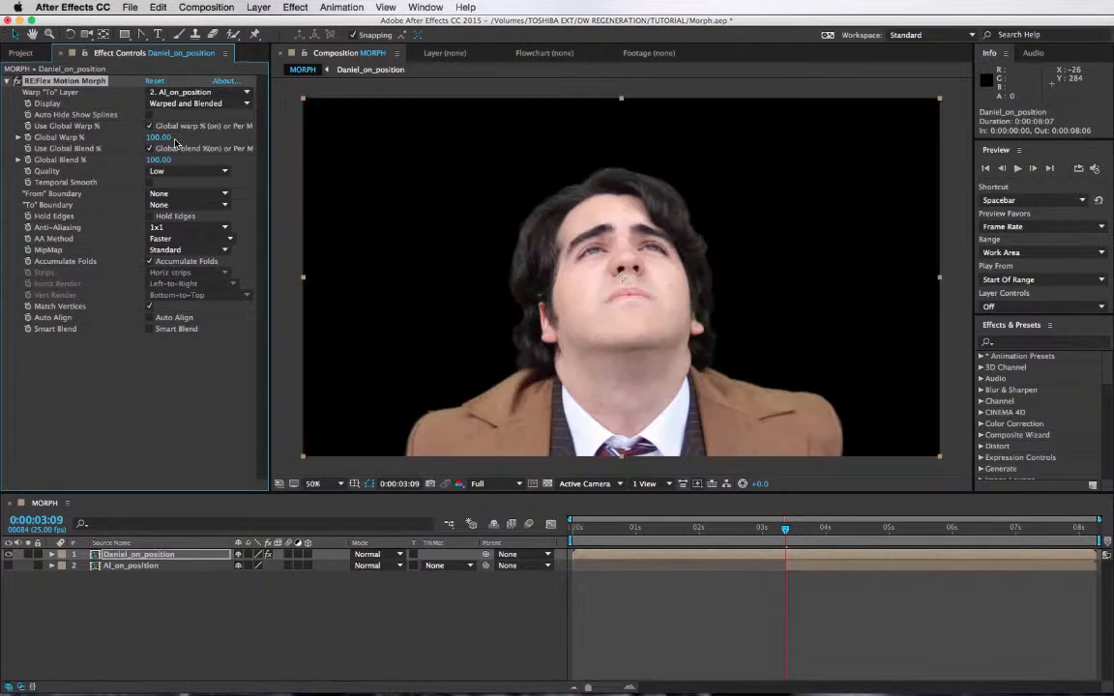
{"action": "left_click", "coordinate": [191, 556]}
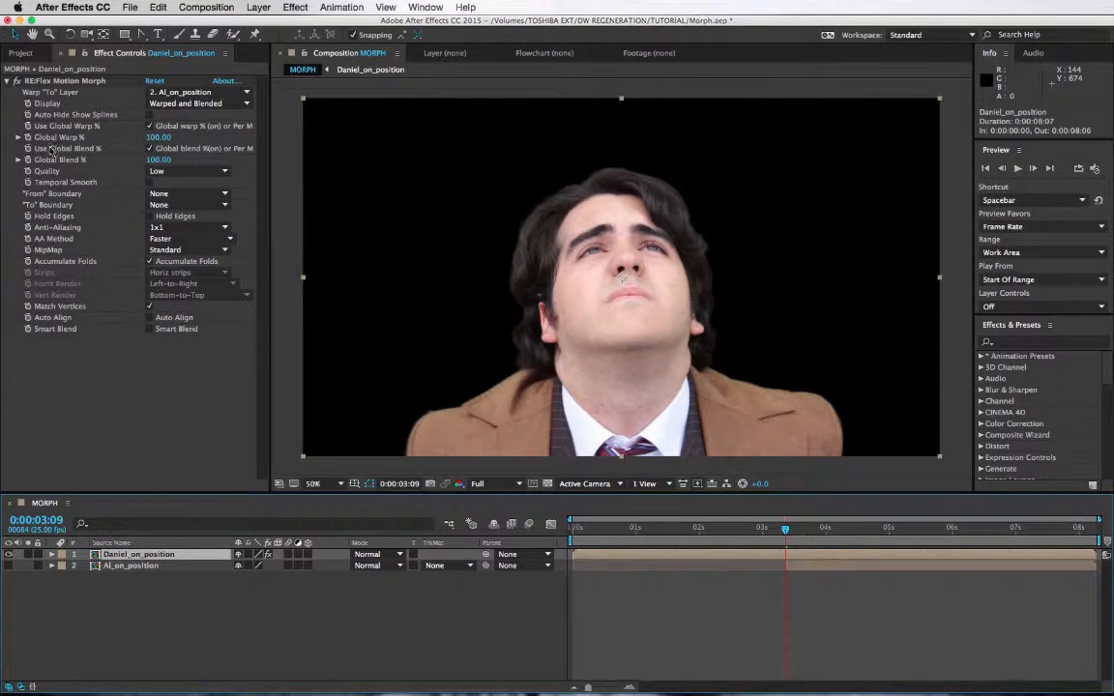
Set Global Warp % and Global Blend % to 0, keyframe both at 0:00:03:09, and reveal the keyframes under Daniel_on_position.
{"action": "left_click", "coordinate": [155, 137]}
{"action": "type", "text": "0"}
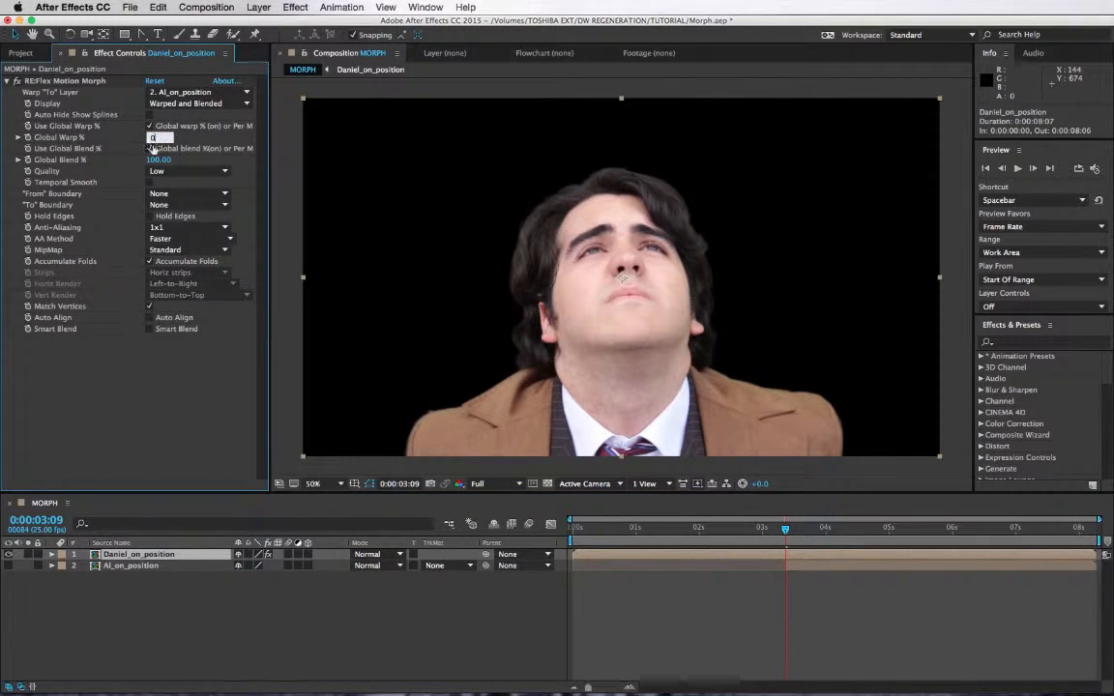
{"action": "left_click", "coordinate": [133, 411]}
{"action": "left_click", "coordinate": [158, 160]}
{"action": "type", "text": "0"}
{"action": "left_click", "coordinate": [145, 389]}
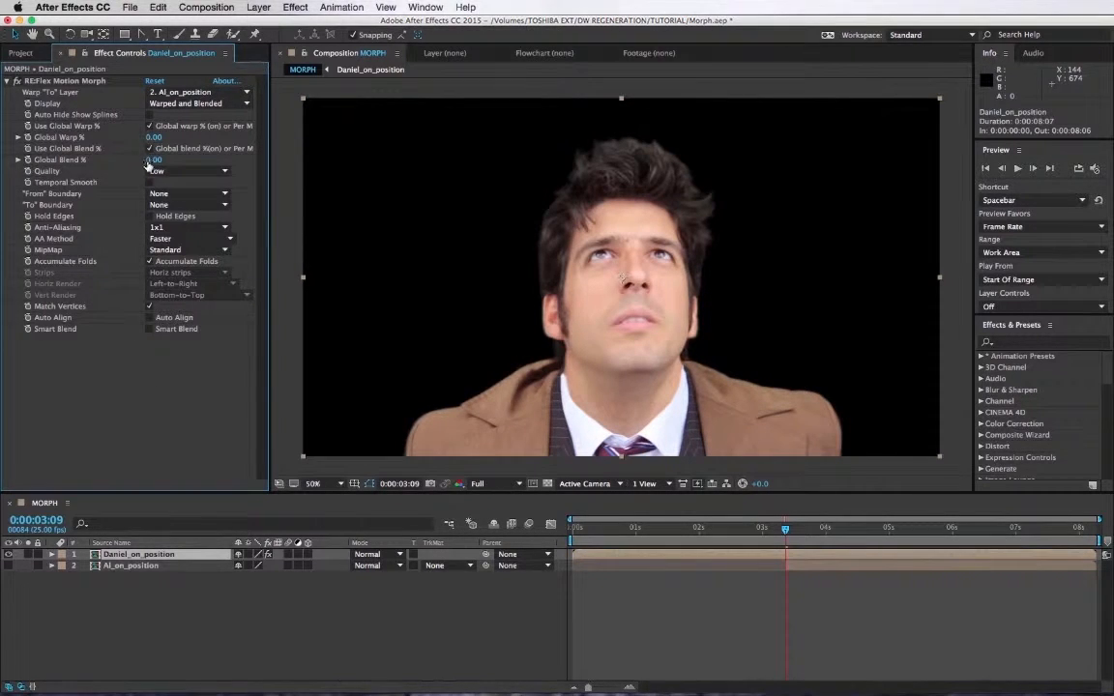
{"action": "left_click", "coordinate": [28, 161]}
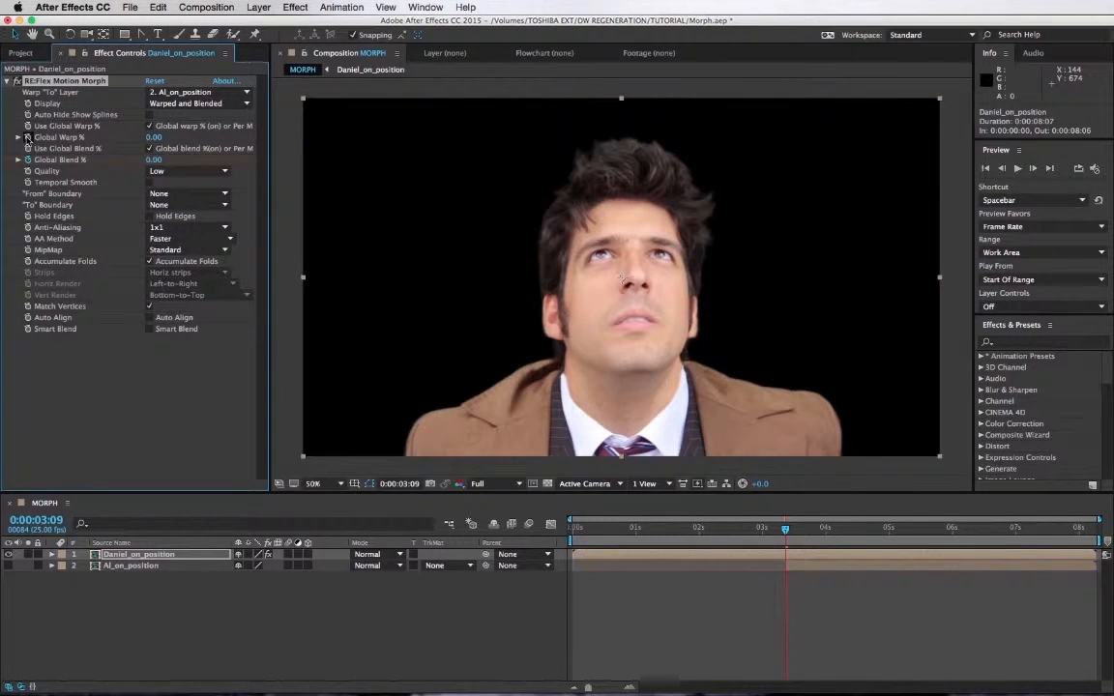
{"action": "left_click", "coordinate": [145, 557]}
{"action": "key", "text": "u"}
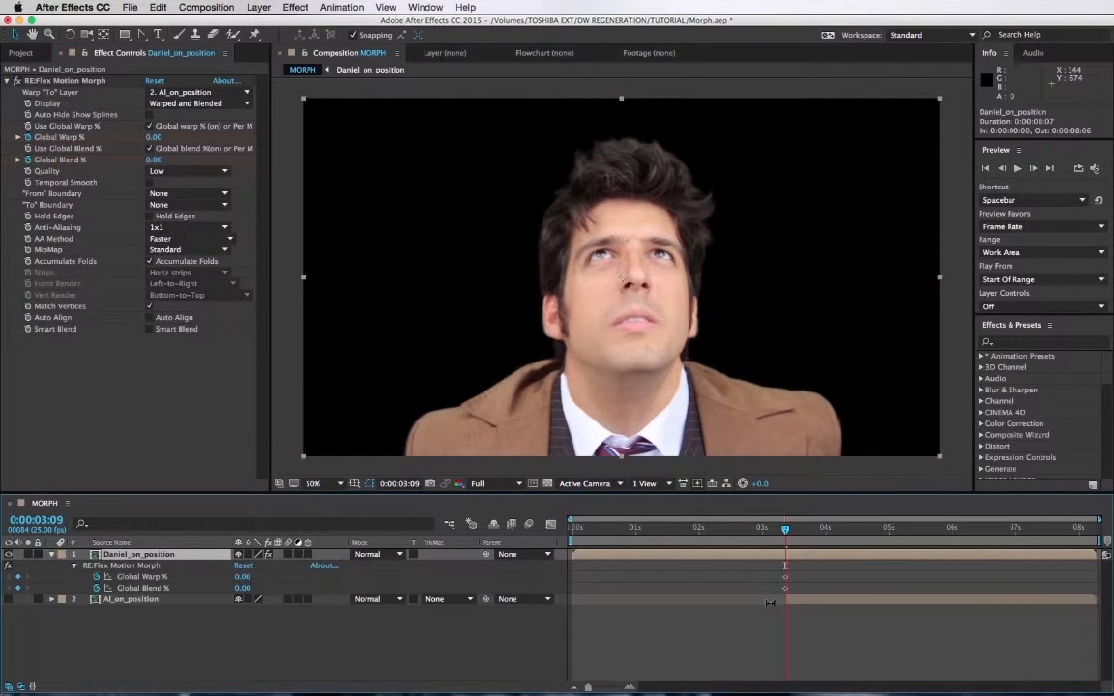
Show Al_on_position, hide Daniel_on_position, and move the current time to 0:00:07:19.
{"action": "left_click", "coordinate": [1041, 529]}
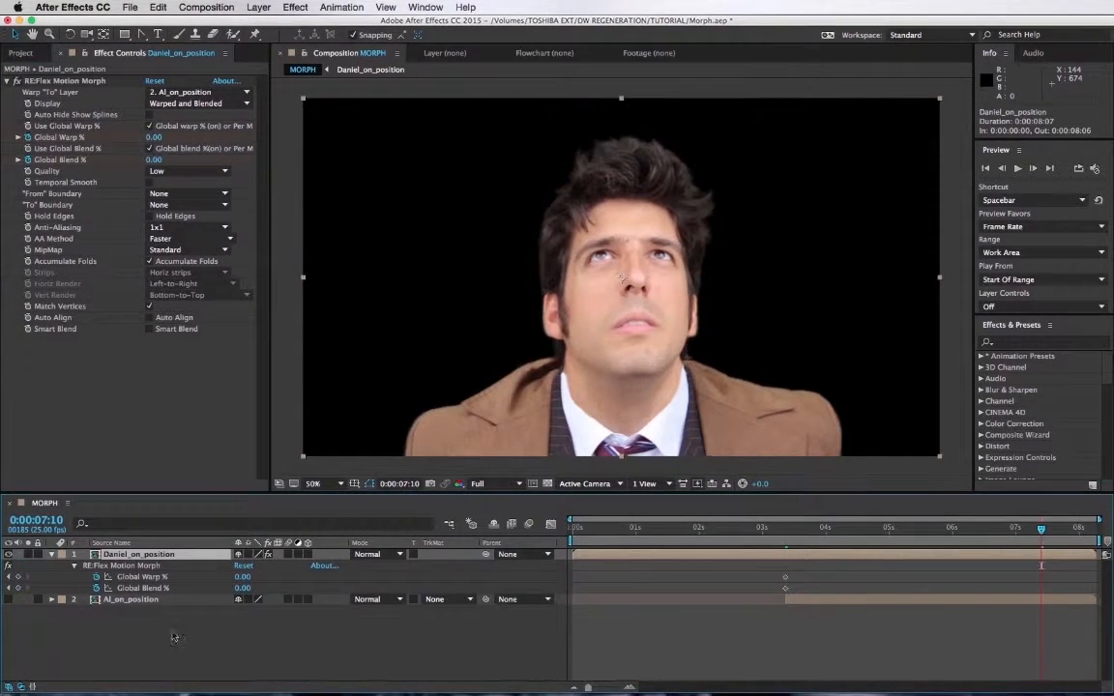
{"action": "left_click", "coordinate": [8, 600]}
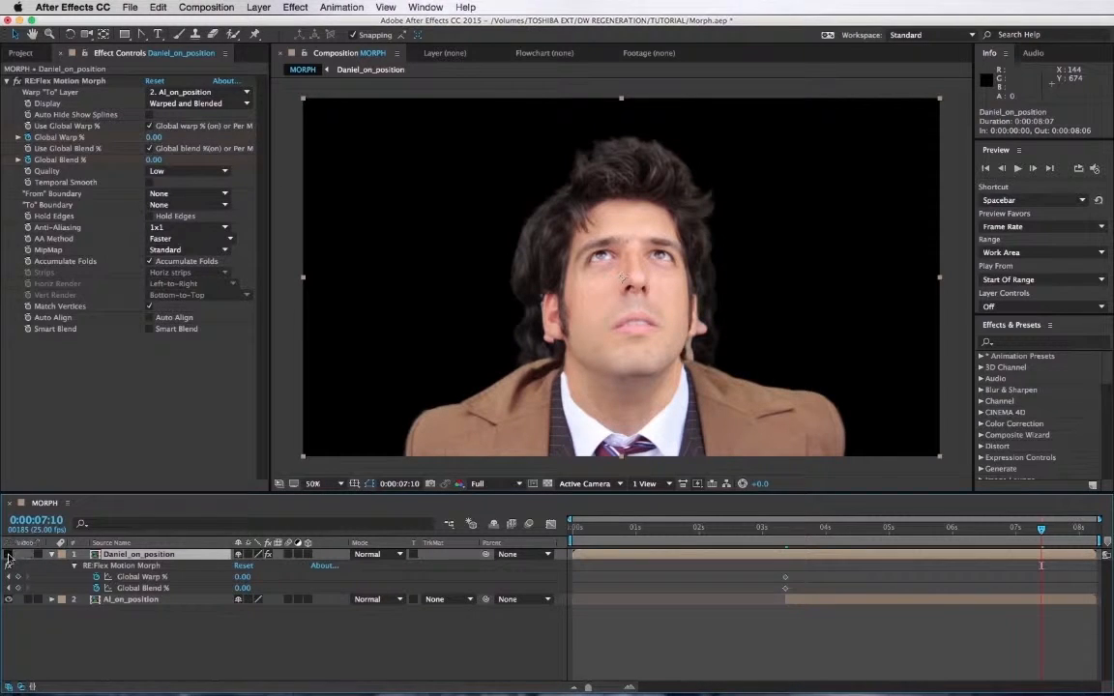
{"action": "left_click", "coordinate": [8, 555]}
{"action": "mouse_move", "coordinate": [1052, 534]}
{"action": "left_mouse_down"}
{"action": "mouse_move", "coordinate": [1074, 538]}
{"action": "mouse_move", "coordinate": [1067, 543]}
{"action": "left_mouse_up"}
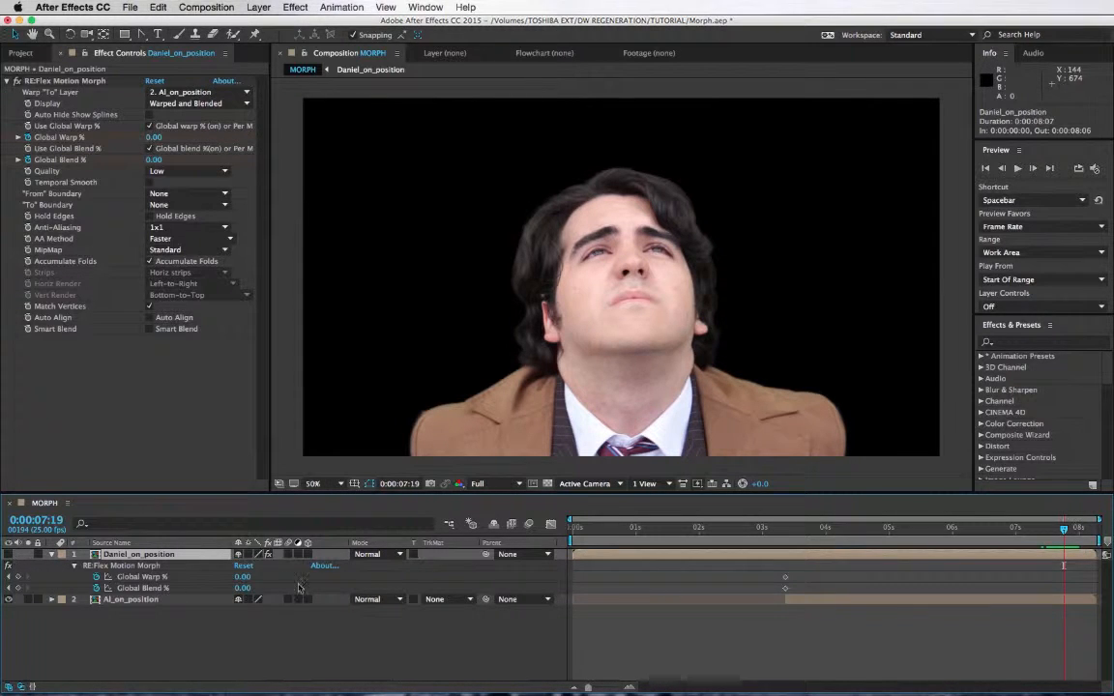
Add Global Warp % and Global Blend % keyframes at 0:00:07:19 and set both values to 100.
{"action": "left_click", "coordinate": [15, 588]}
{"action": "left_click", "coordinate": [18, 577]}
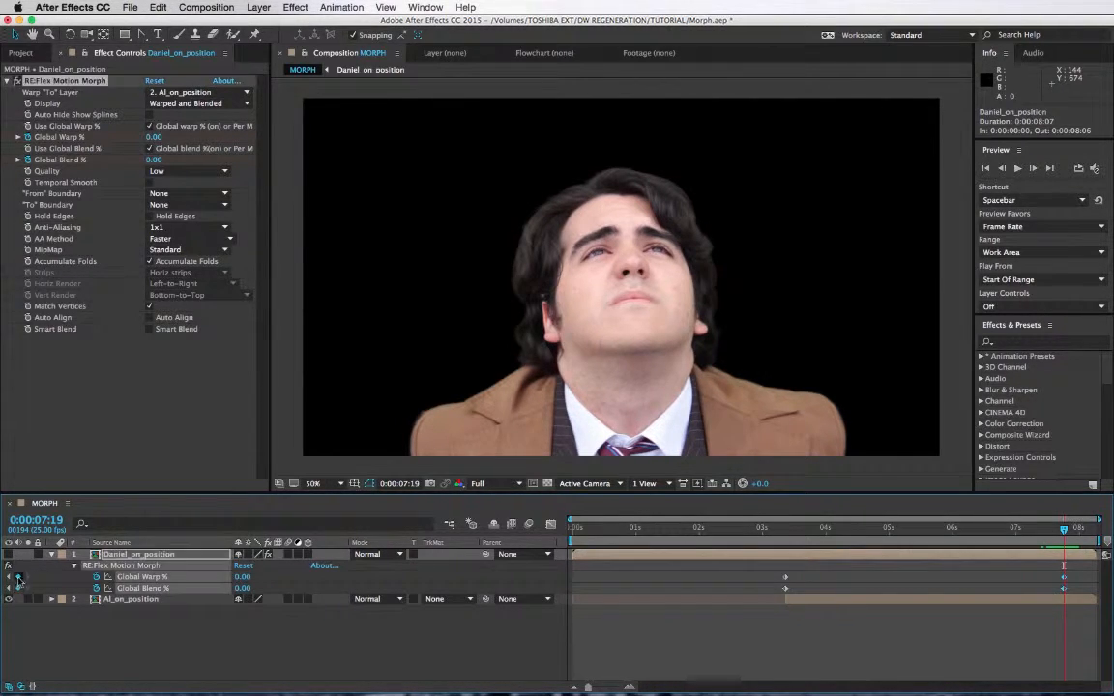
{"action": "left_click", "coordinate": [242, 576]}
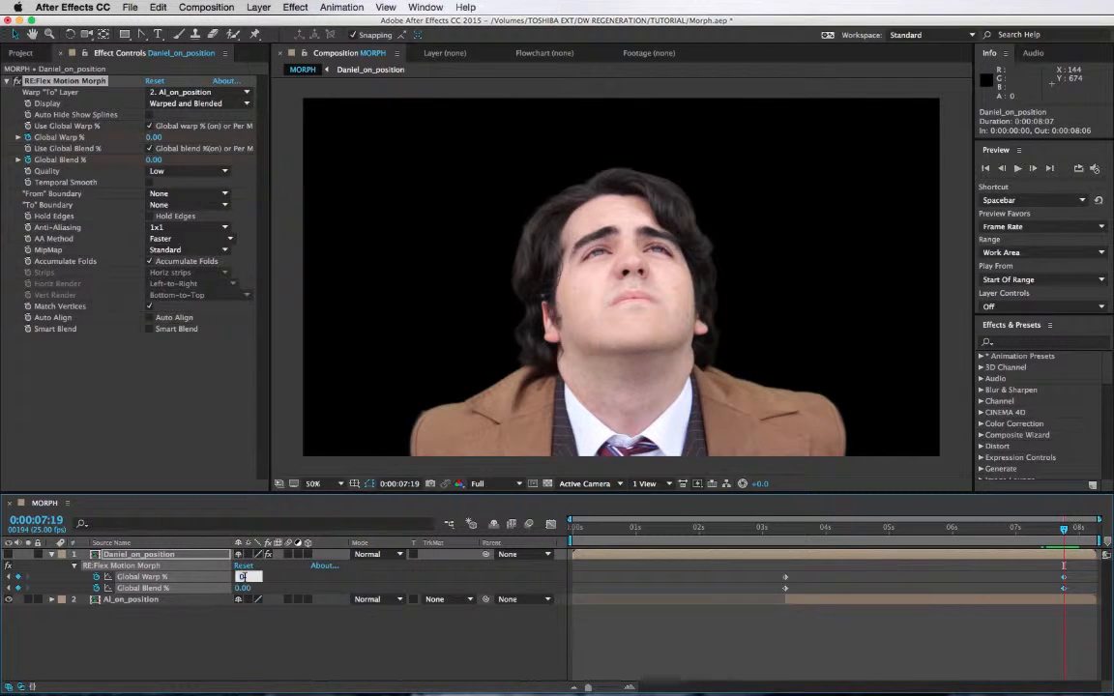
{"action": "type", "text": "100"}
{"action": "key", "text": "Return"}
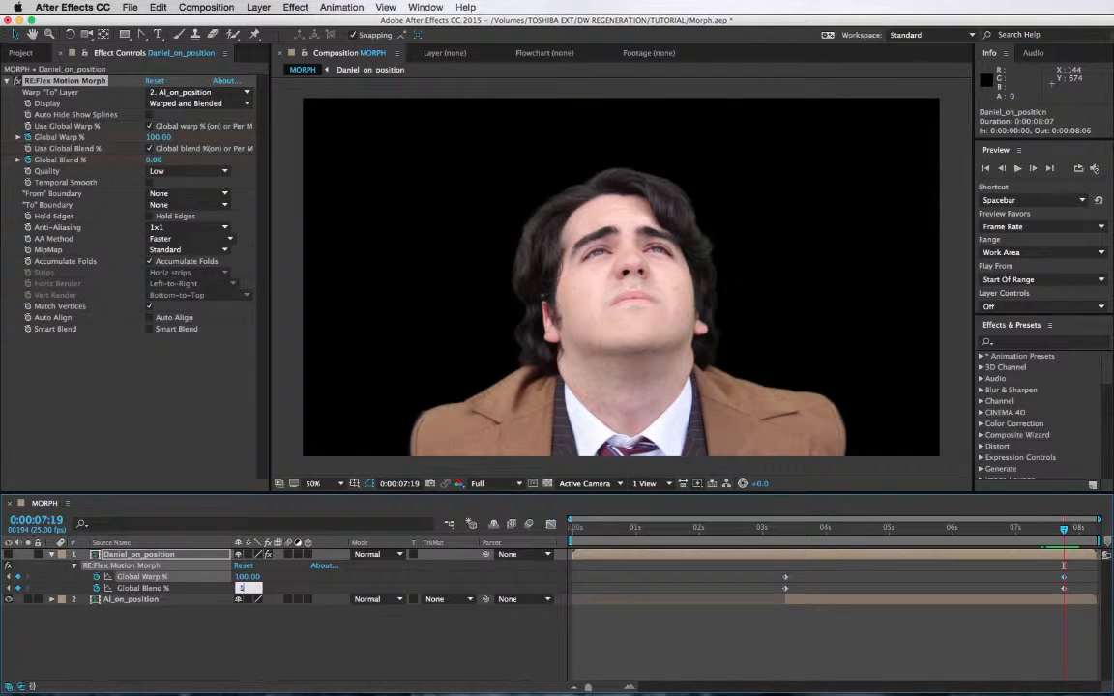
{"action": "type", "text": "100"}
{"action": "key", "text": "Return"}
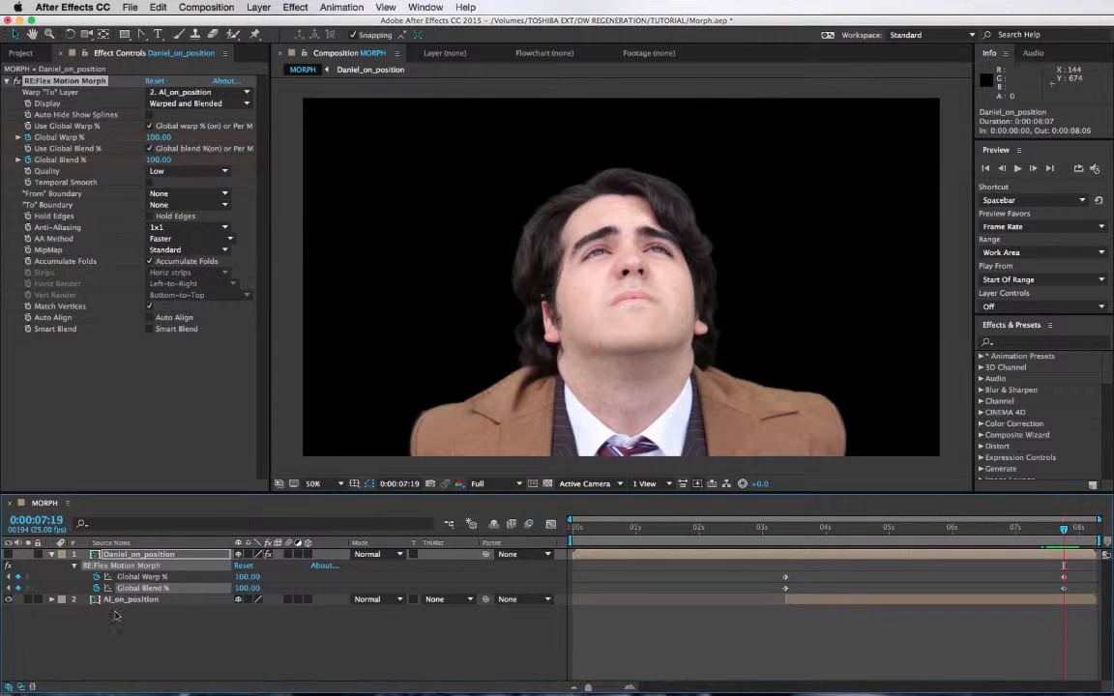
Hide Al_on_position, show Daniel_on_position again, and check the midway blend around 0:00:05:10.
{"action": "left_click", "coordinate": [8, 599]}
{"action": "left_click", "coordinate": [9, 555]}
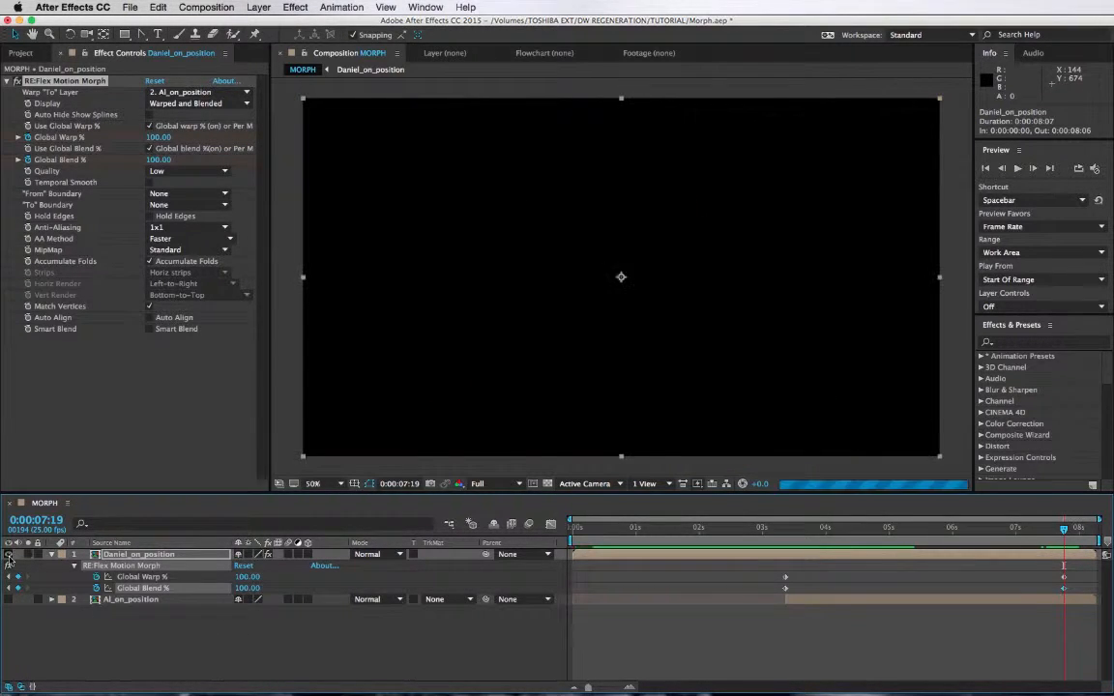
{"action": "left_click", "coordinate": [934, 530]}
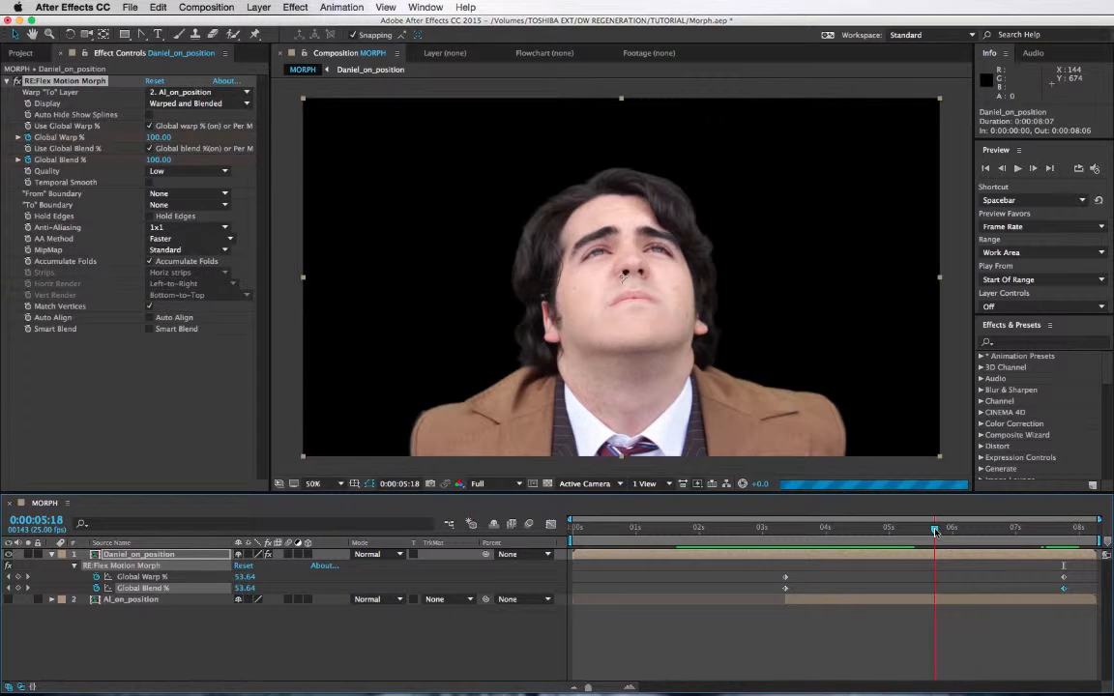
{"action": "left_click_drag", "start_coordinate": [936, 531], "coordinate": [914, 575]}
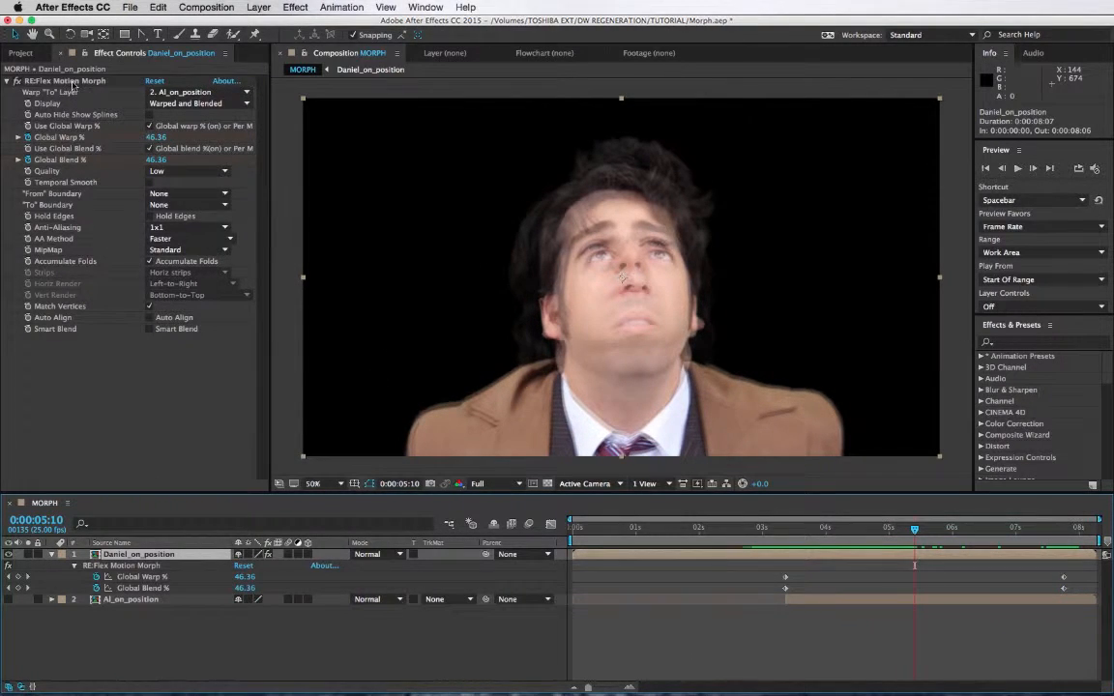
{"action": "left_click", "coordinate": [72, 84]}
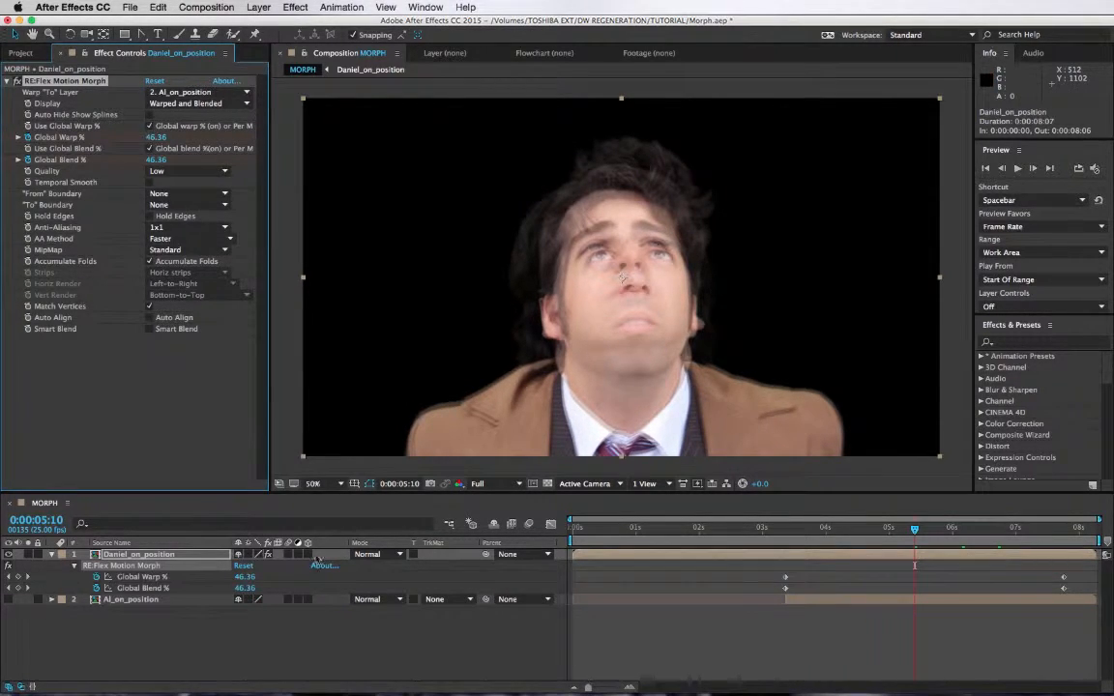
Return to 0:00:03:09 and briefly show Al_on_position to compare the outlines of the two faces.
{"action": "left_click", "coordinate": [784, 527]}
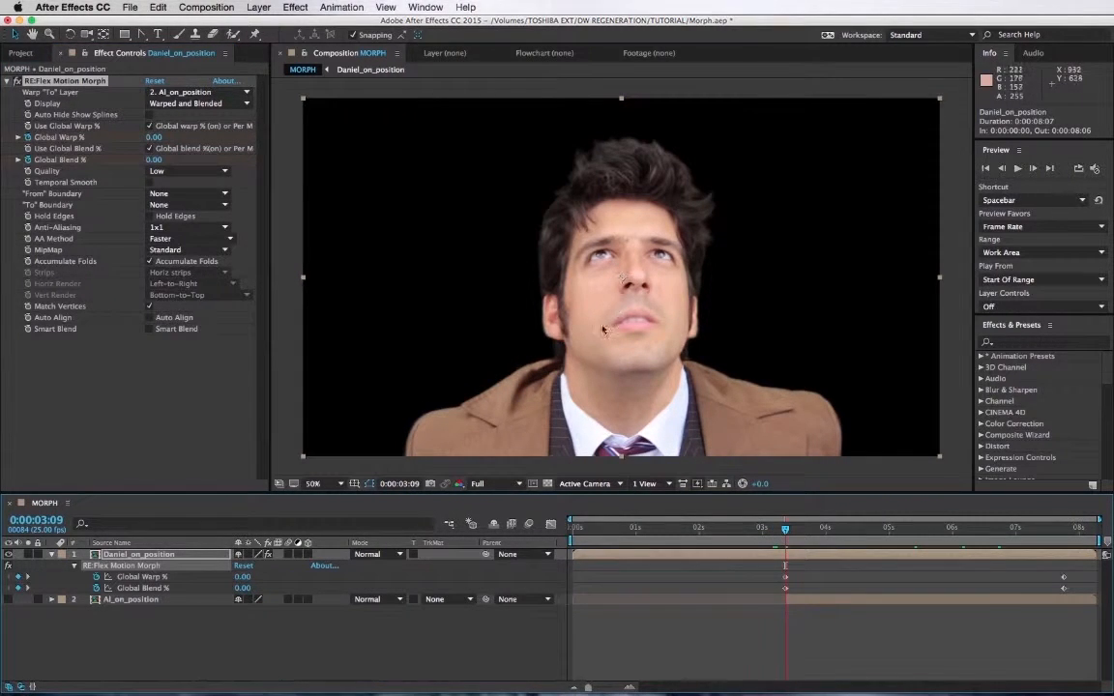
{"action": "left_click", "coordinate": [9, 600]}
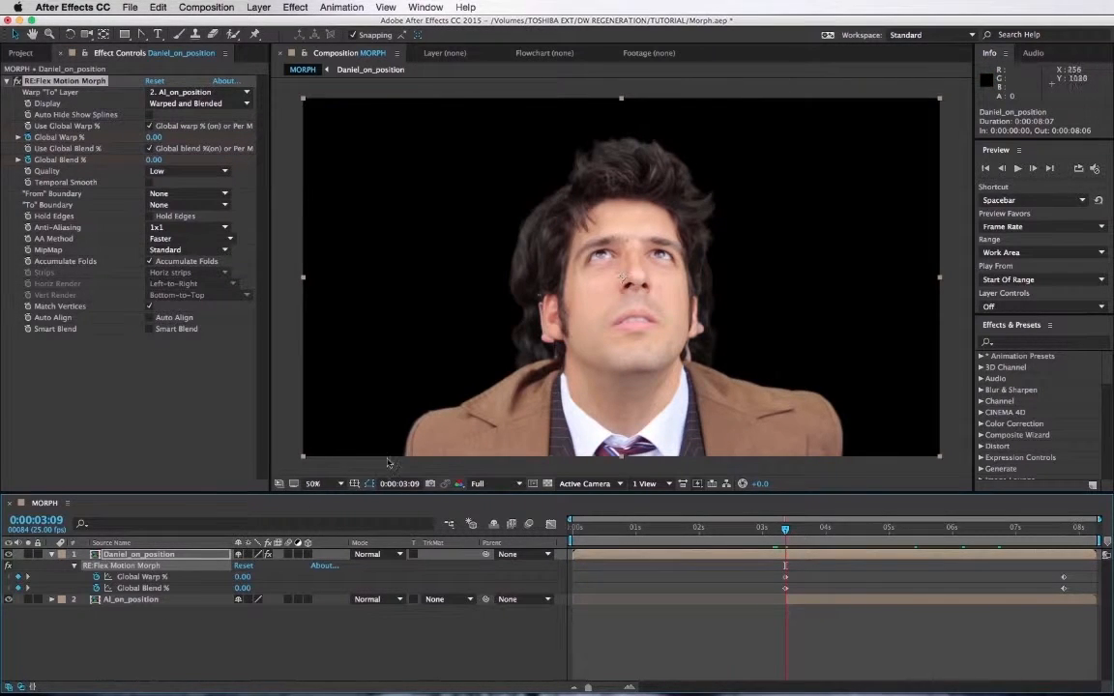
{"action": "left_click", "coordinate": [9, 600]}
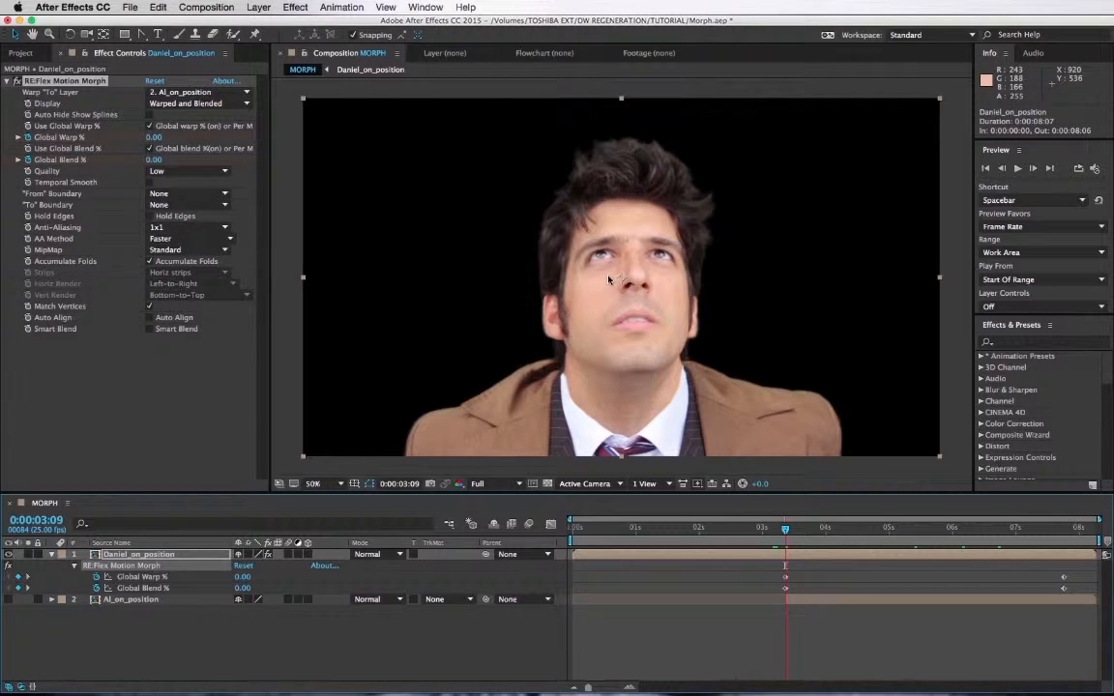
Auto-trace the alpha channel of Daniel_on_position for the current frame to create an outline mask around him.
{"action": "left_click", "coordinate": [144, 555]}
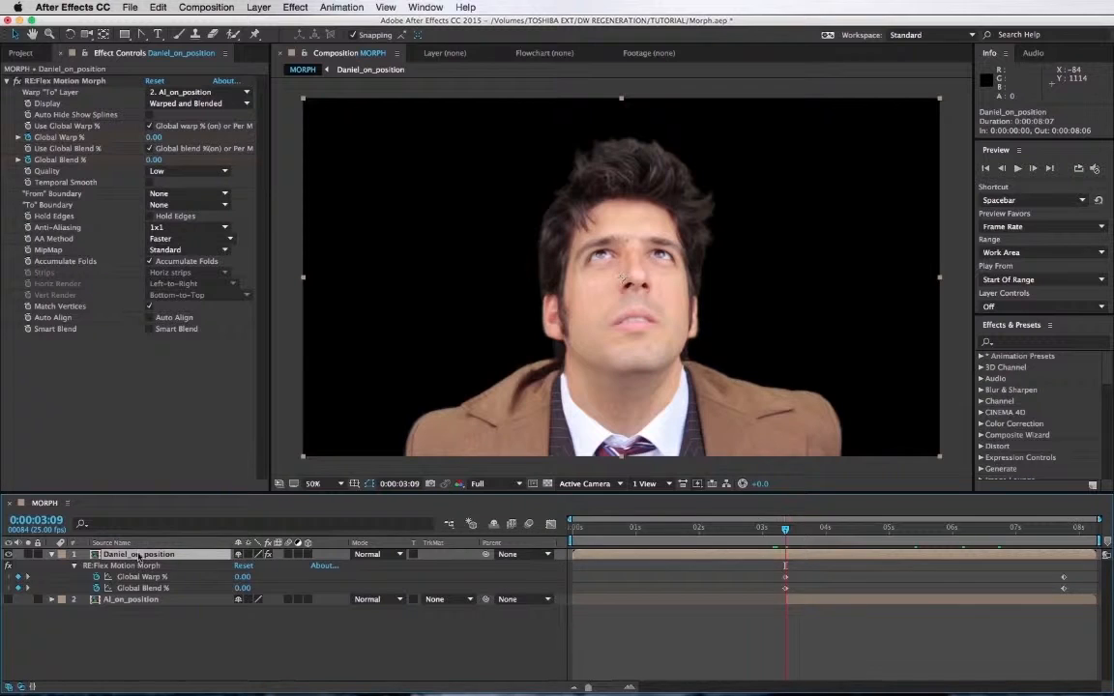
{"action": "left_click", "coordinate": [206, 7]}
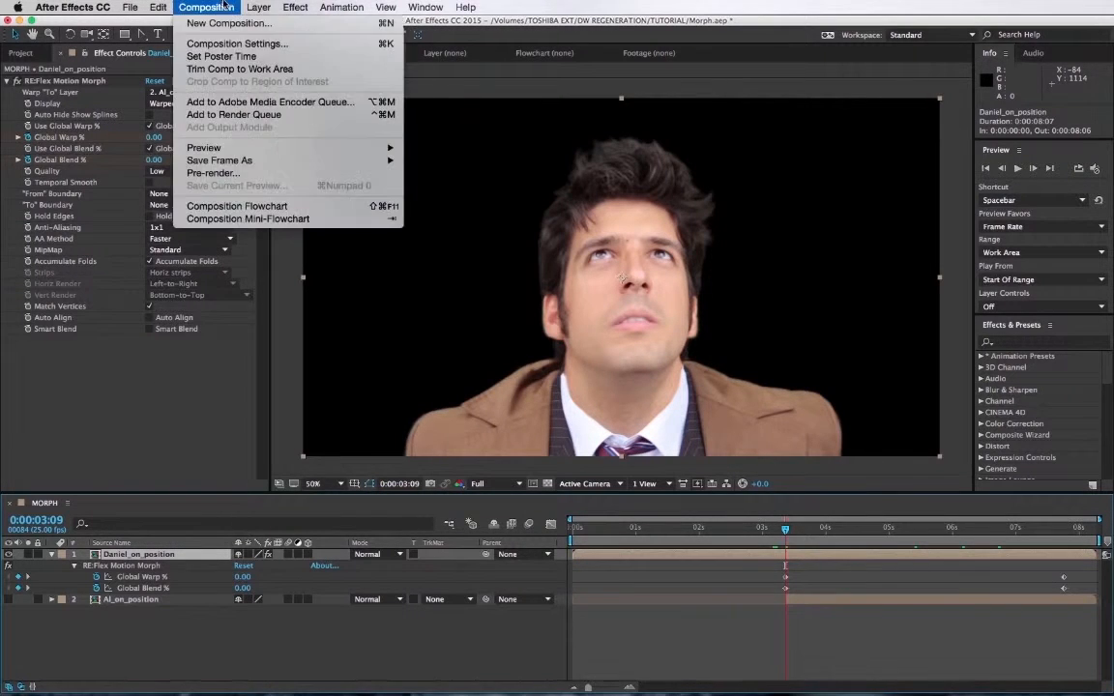
{"action": "mouse_move", "coordinate": [256, 7]}
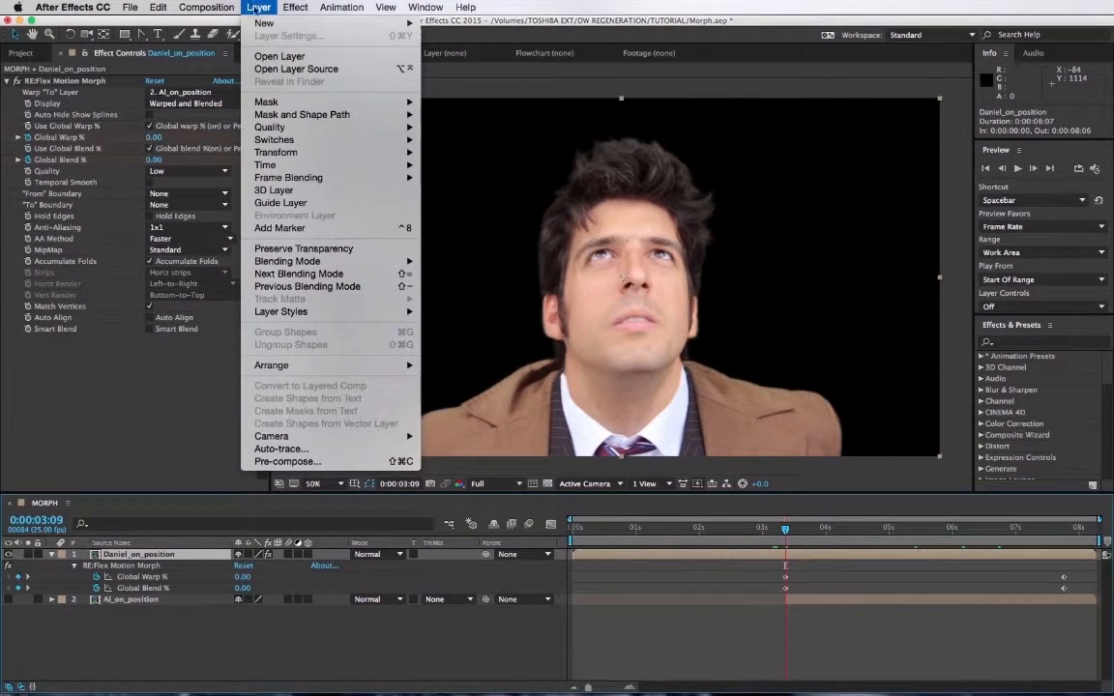
{"action": "left_click", "coordinate": [290, 449]}
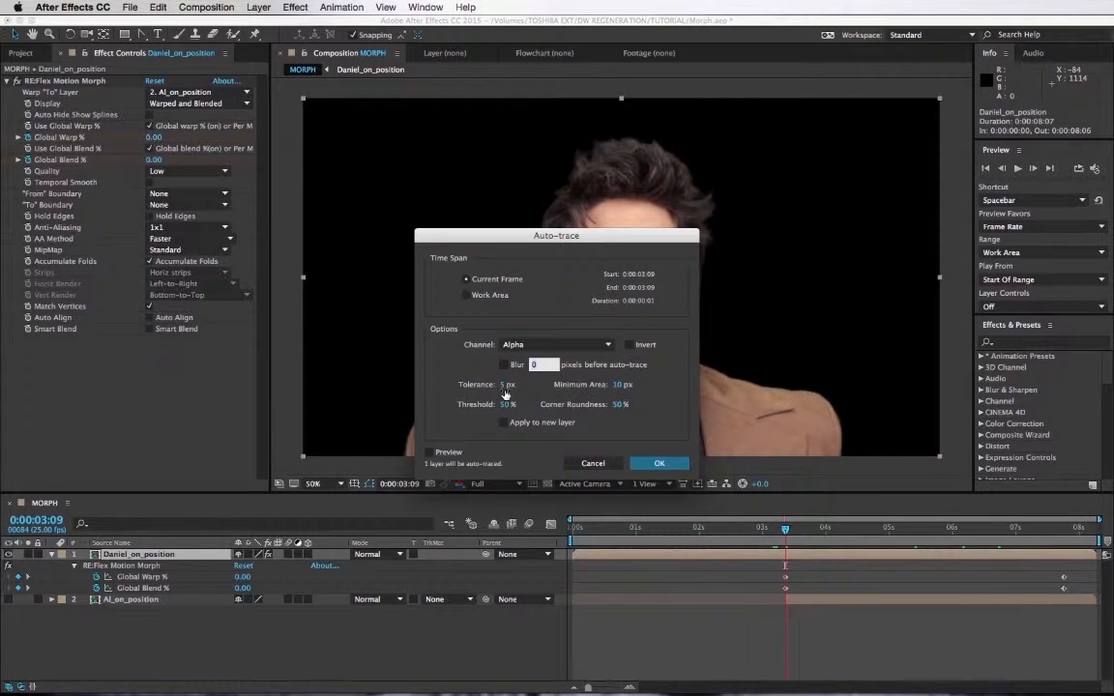
{"action": "left_click", "coordinate": [660, 464]}
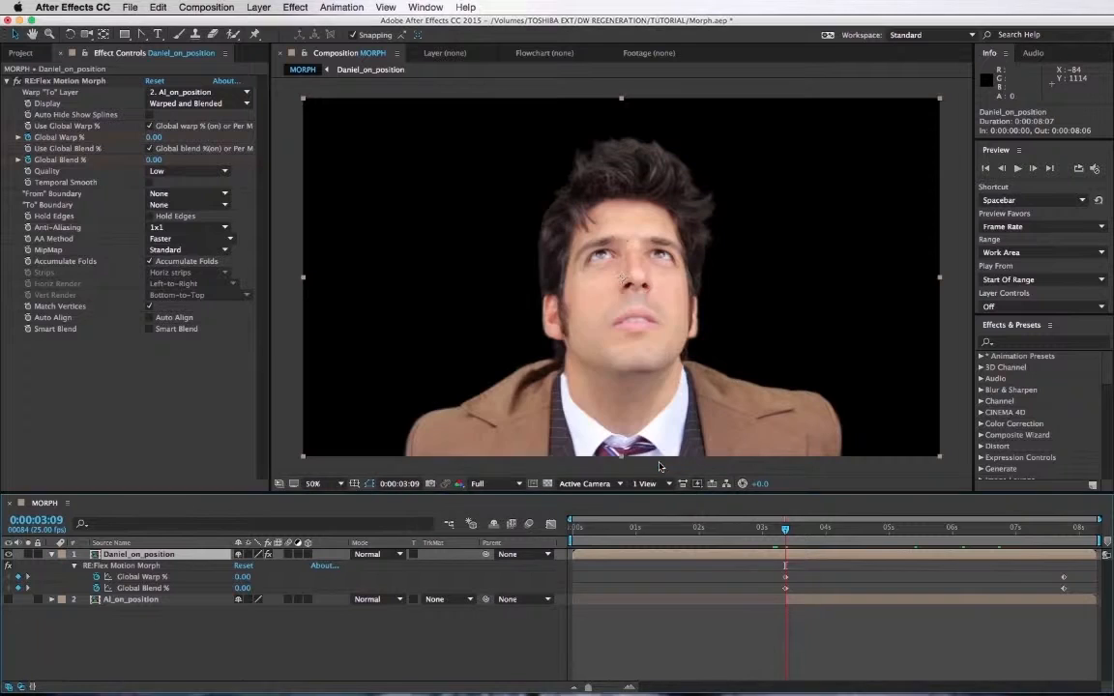
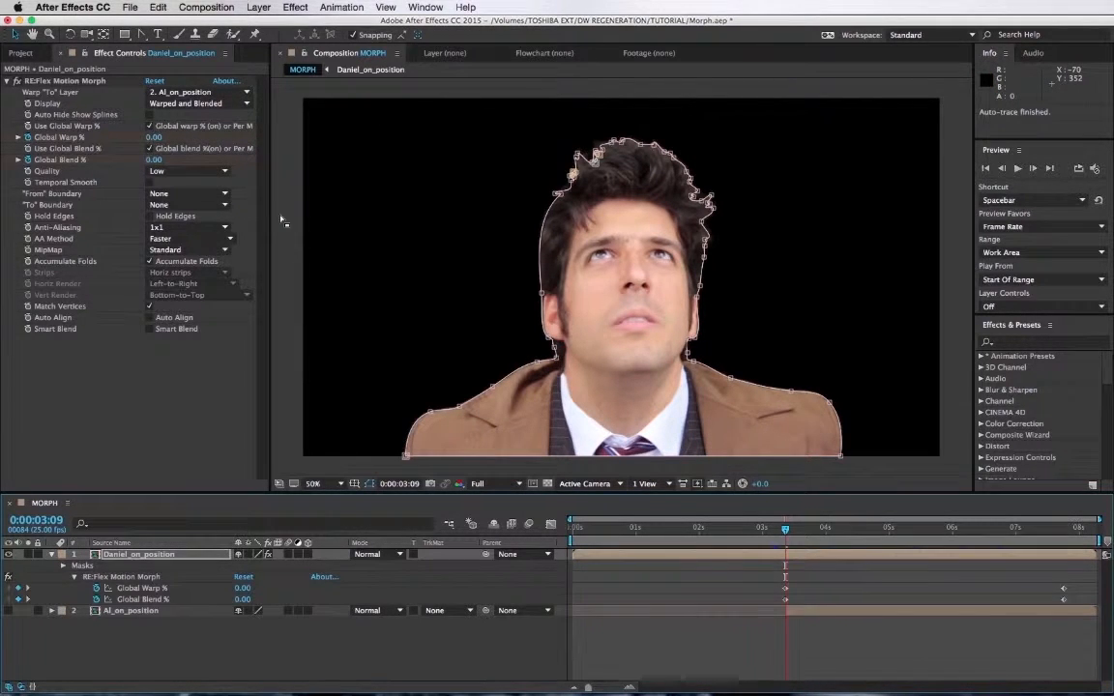
{"action": "left_click", "coordinate": [405, 456]}
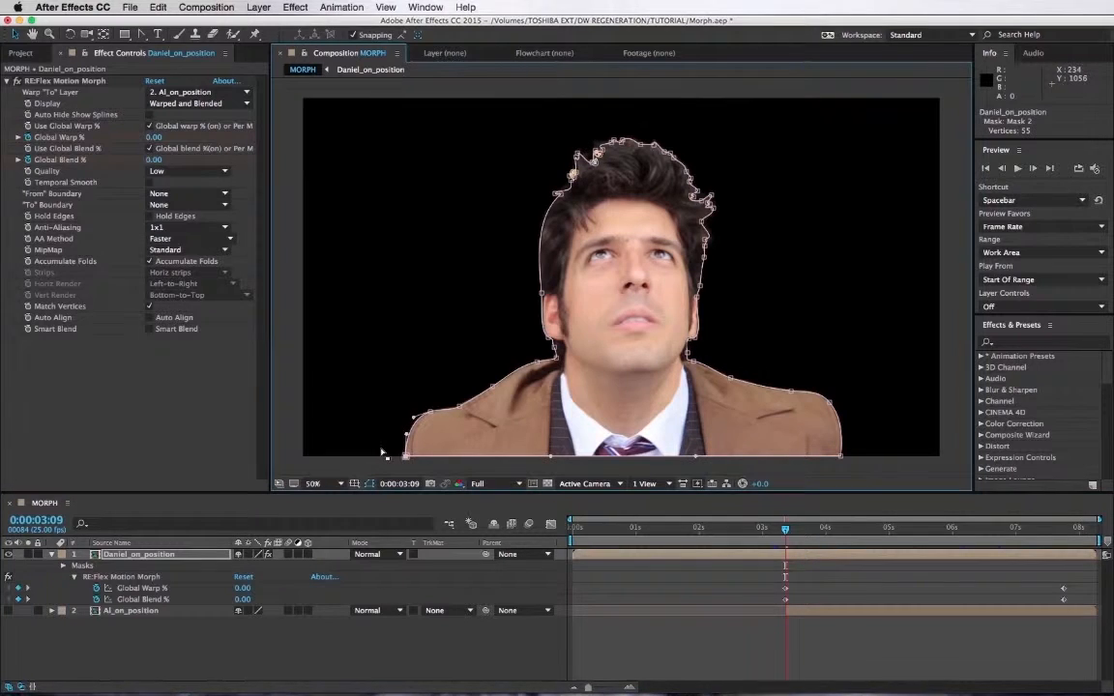
{"action": "left_click_drag", "start_coordinate": [380, 449], "coordinate": [867, 475]}
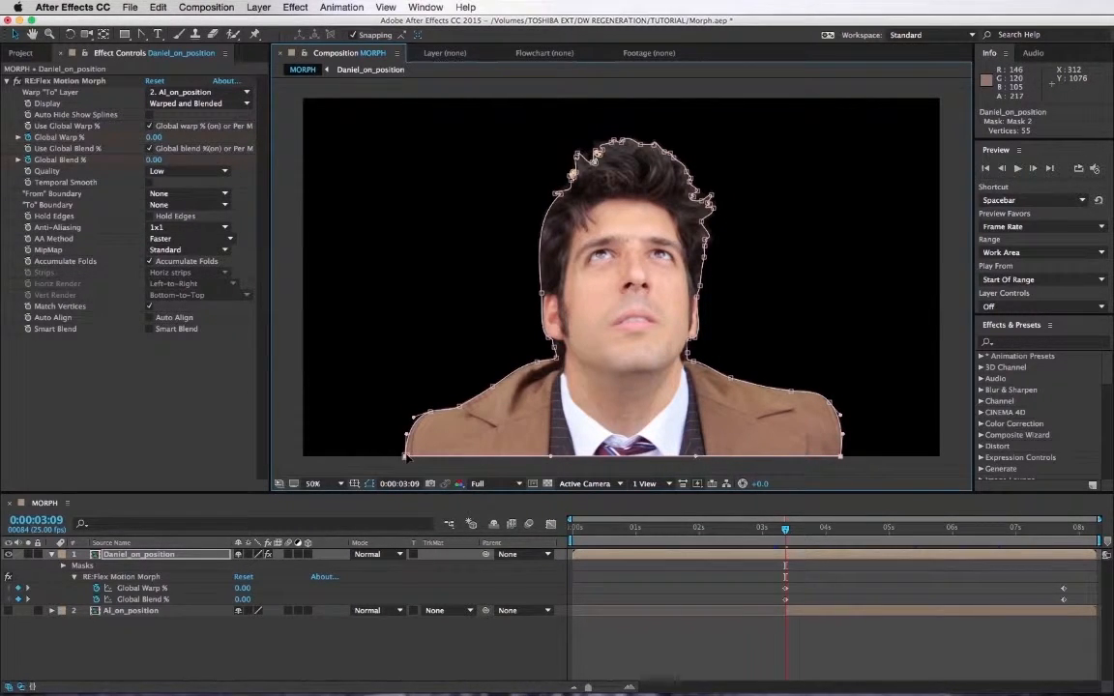
{"action": "right_click", "coordinate": [404, 455]}
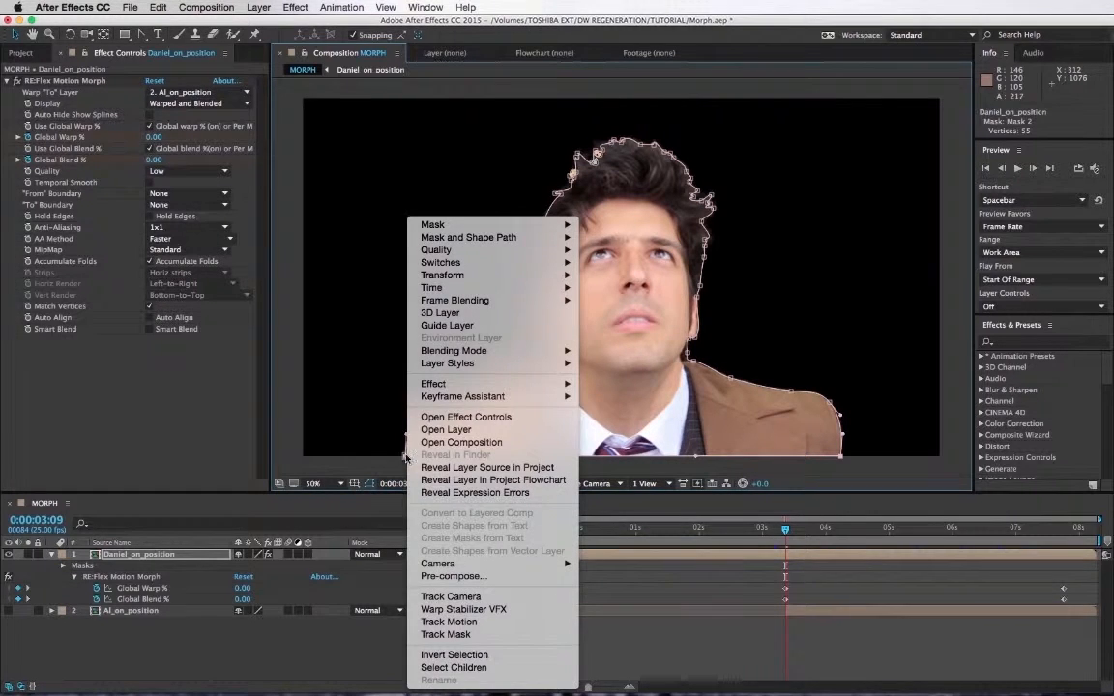
{"action": "left_click", "coordinate": [886, 457]}
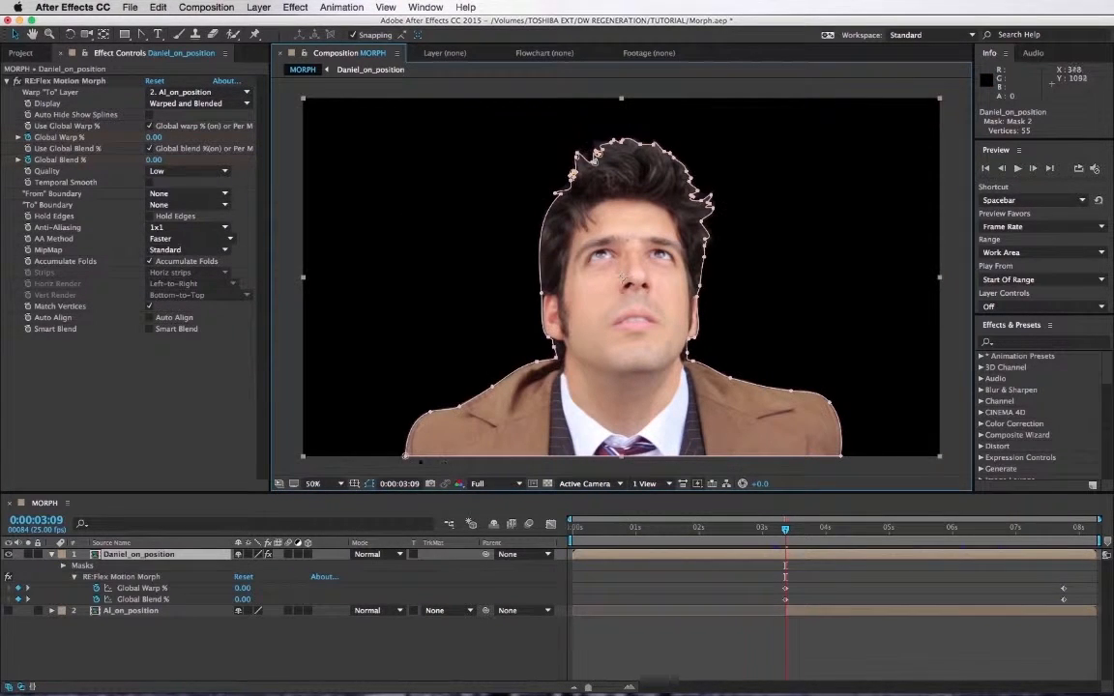
Select the traced mask's two lower corner points and open the path along the bottom edge by turning off Closed.
{"action": "left_click_drag", "start_coordinate": [383, 448], "coordinate": [841, 461]}
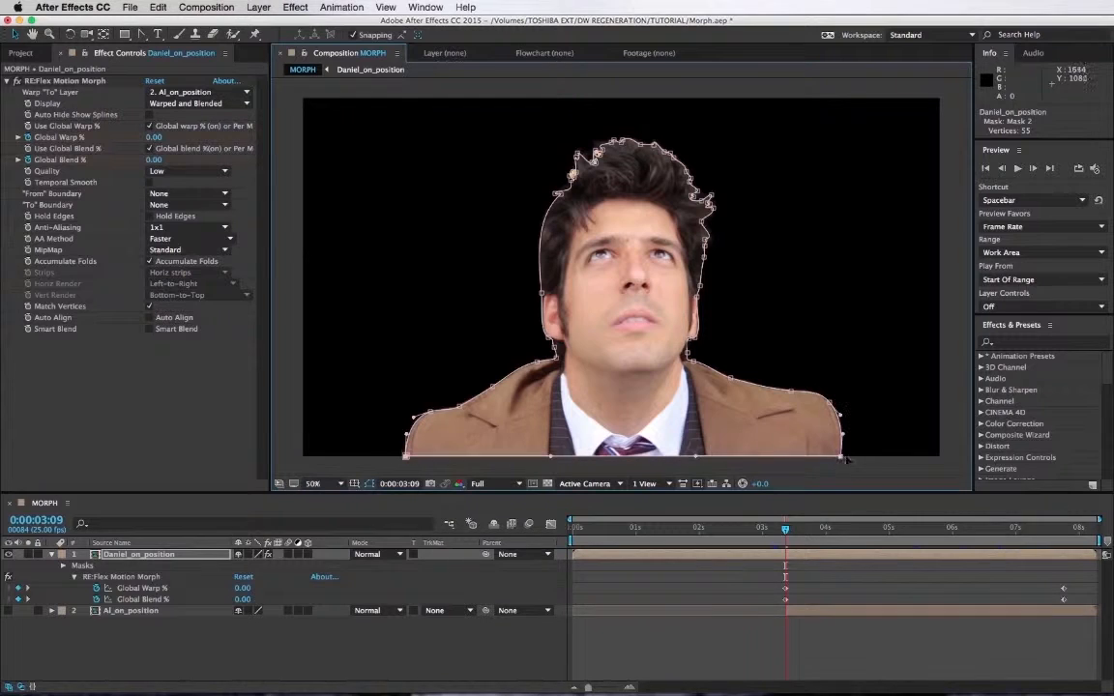
{"action": "right_click", "coordinate": [839, 461]}
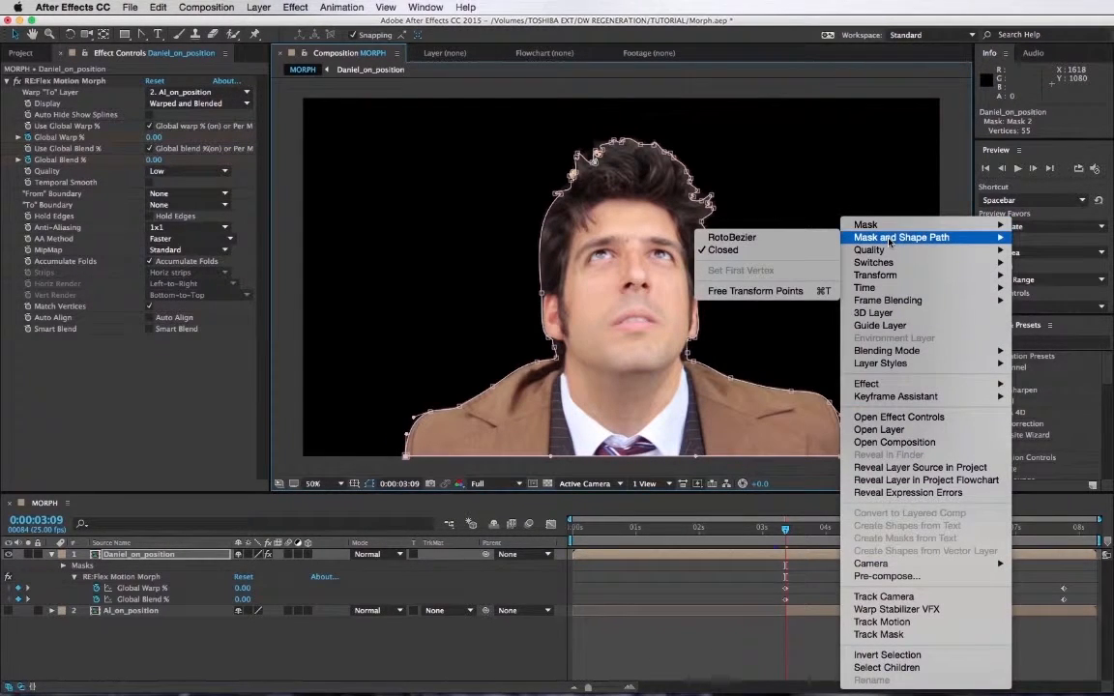
{"action": "mouse_move", "coordinate": [894, 238]}
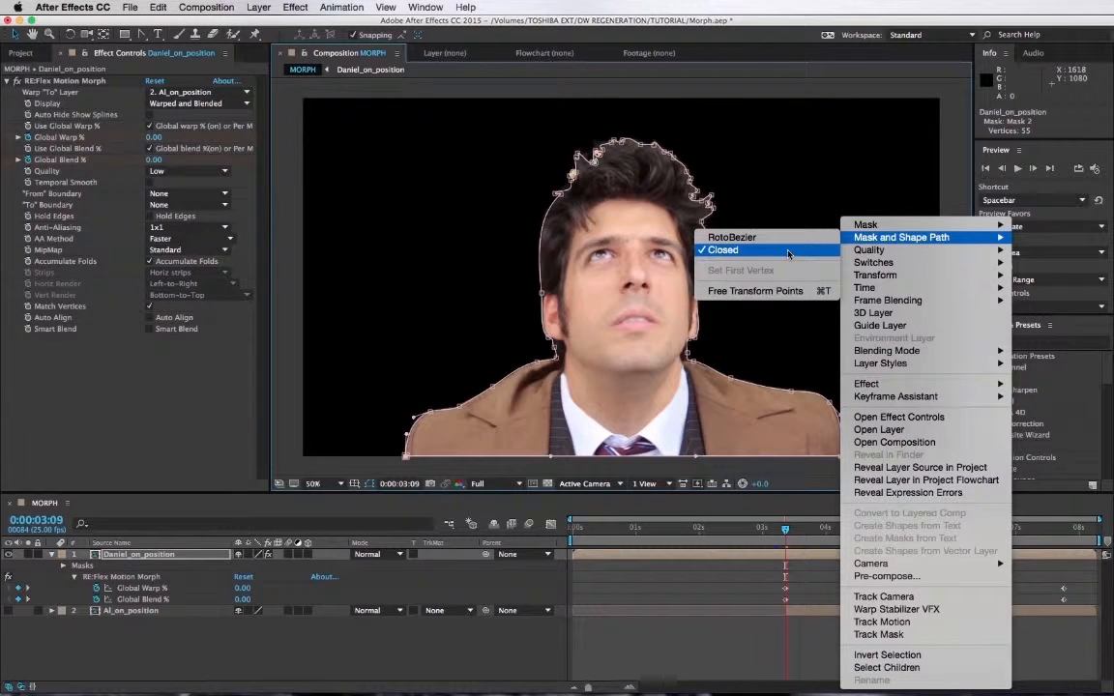
{"action": "left_click", "coordinate": [722, 250]}
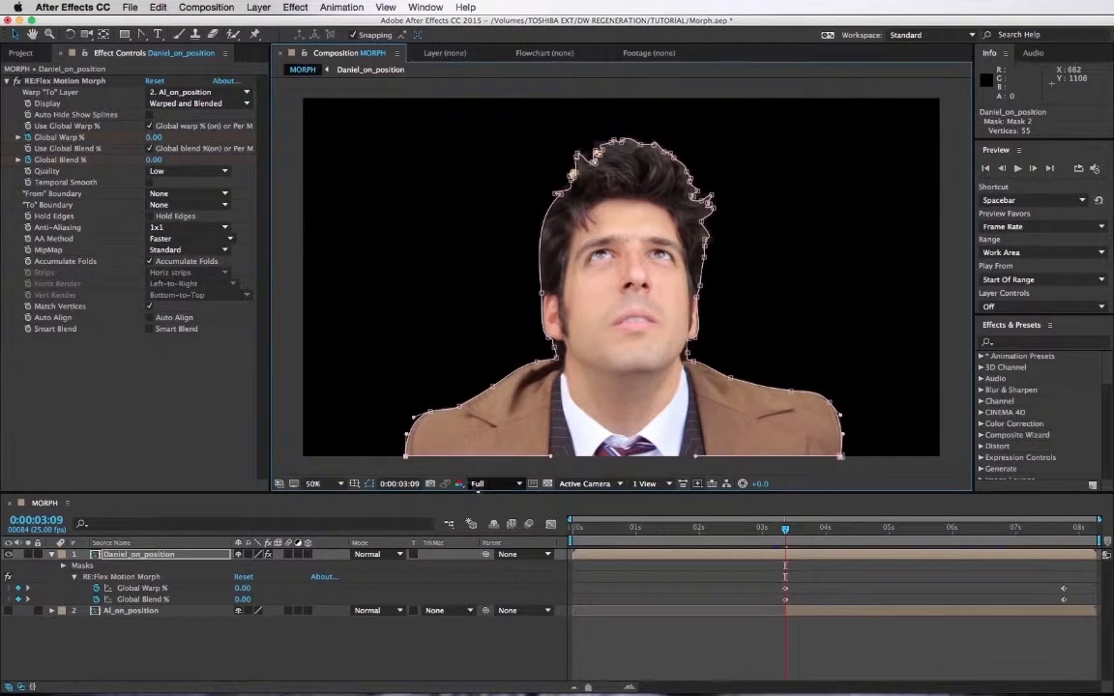
List the masks of Daniel_on_position and inspect each one to identify the full outline among the stray traced masks.
{"action": "left_click", "coordinate": [114, 612]}
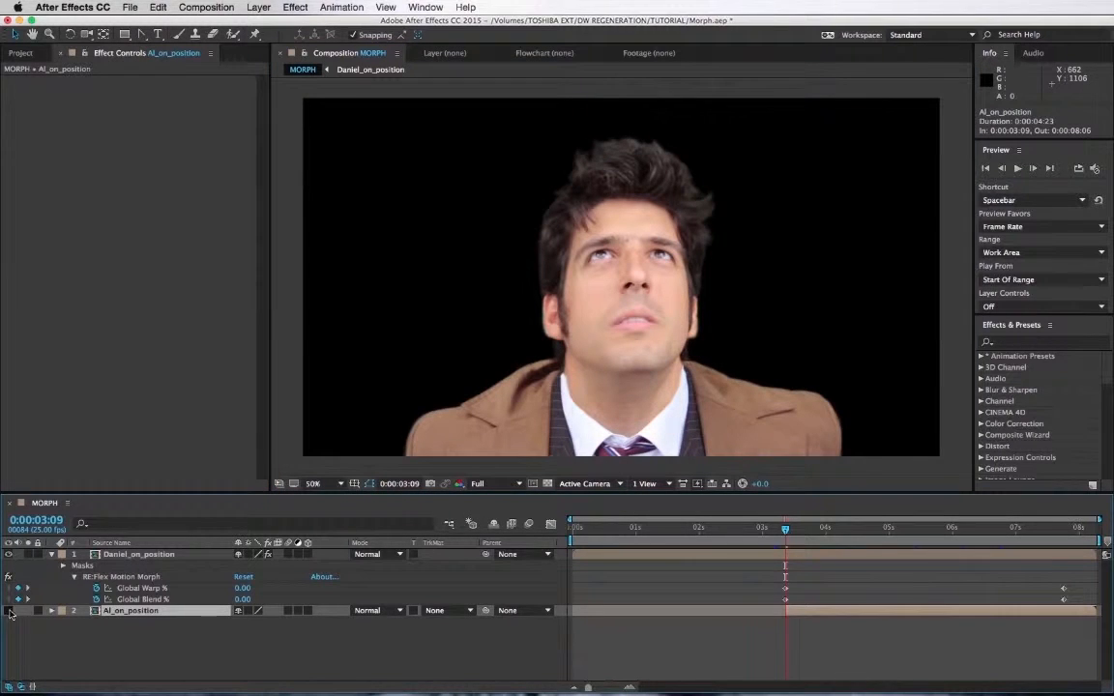
{"action": "left_click", "coordinate": [145, 554]}
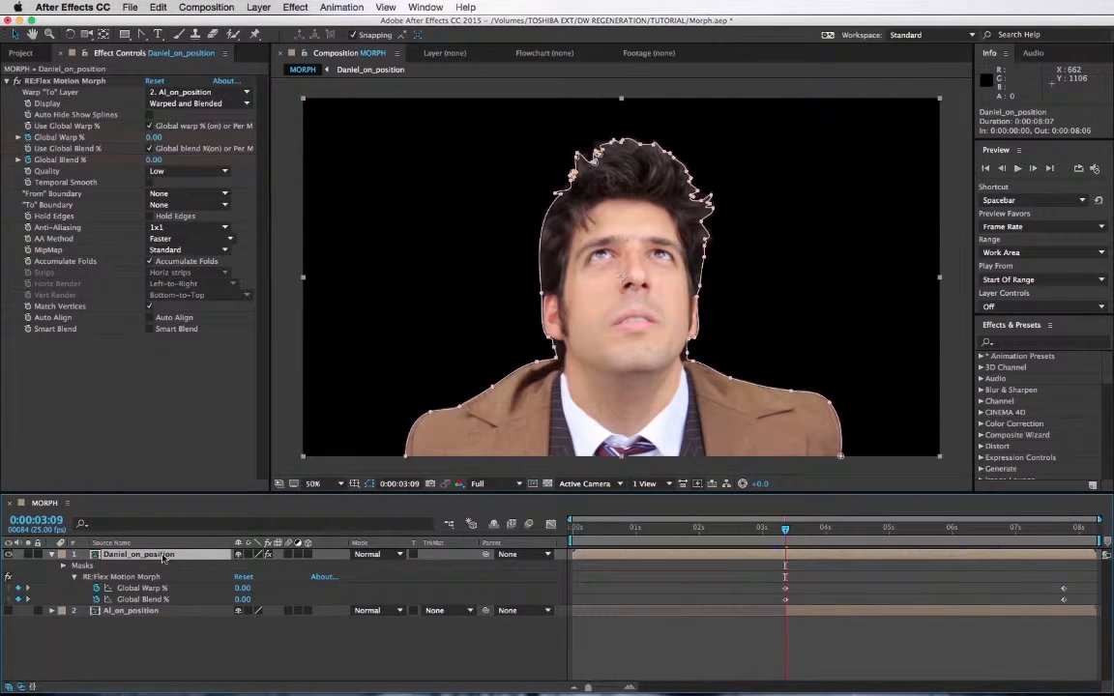
{"action": "key", "text": "m"}
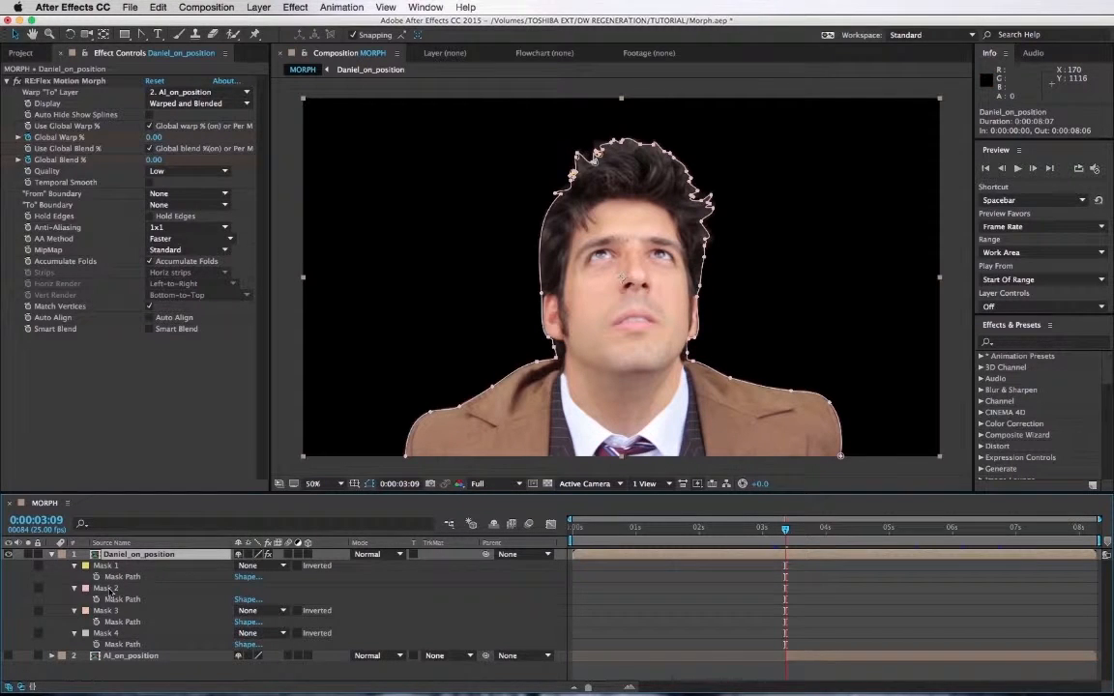
{"action": "left_click", "coordinate": [108, 589]}
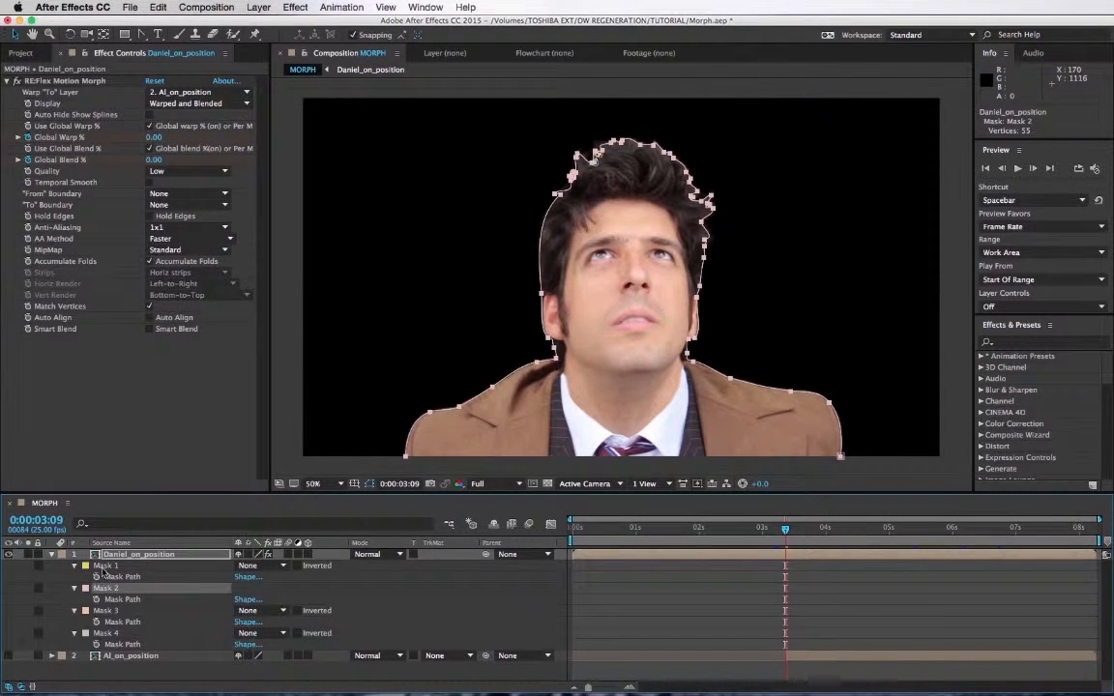
{"action": "left_click", "coordinate": [105, 567]}
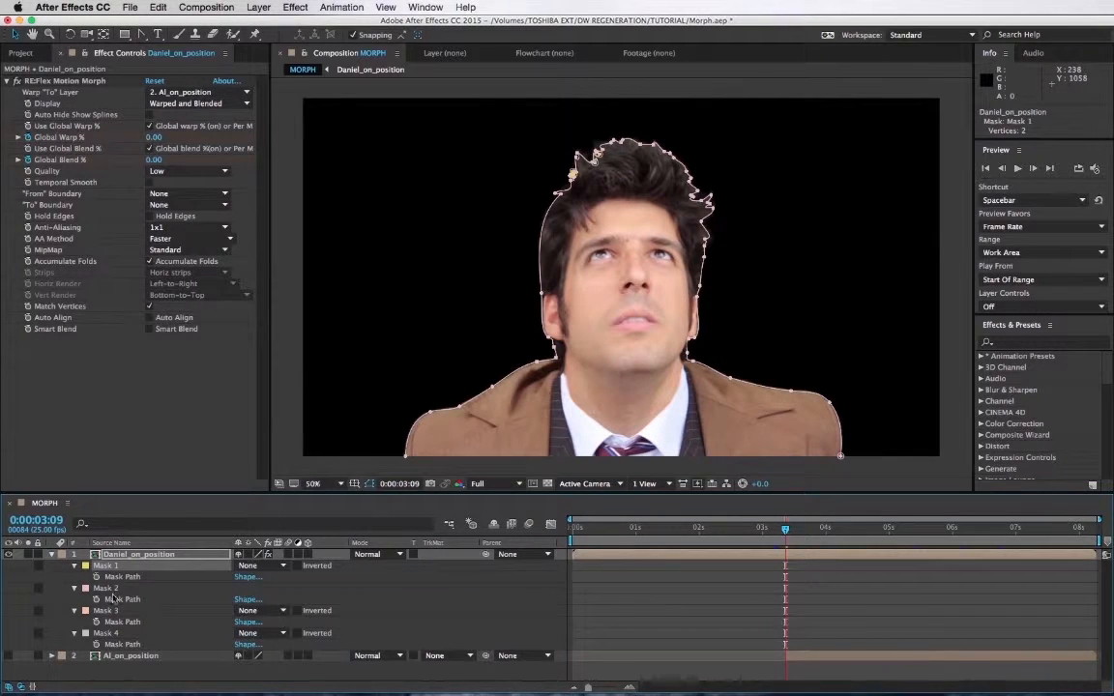
{"action": "left_click", "coordinate": [102, 611]}
{"action": "left_click", "coordinate": [109, 634]}
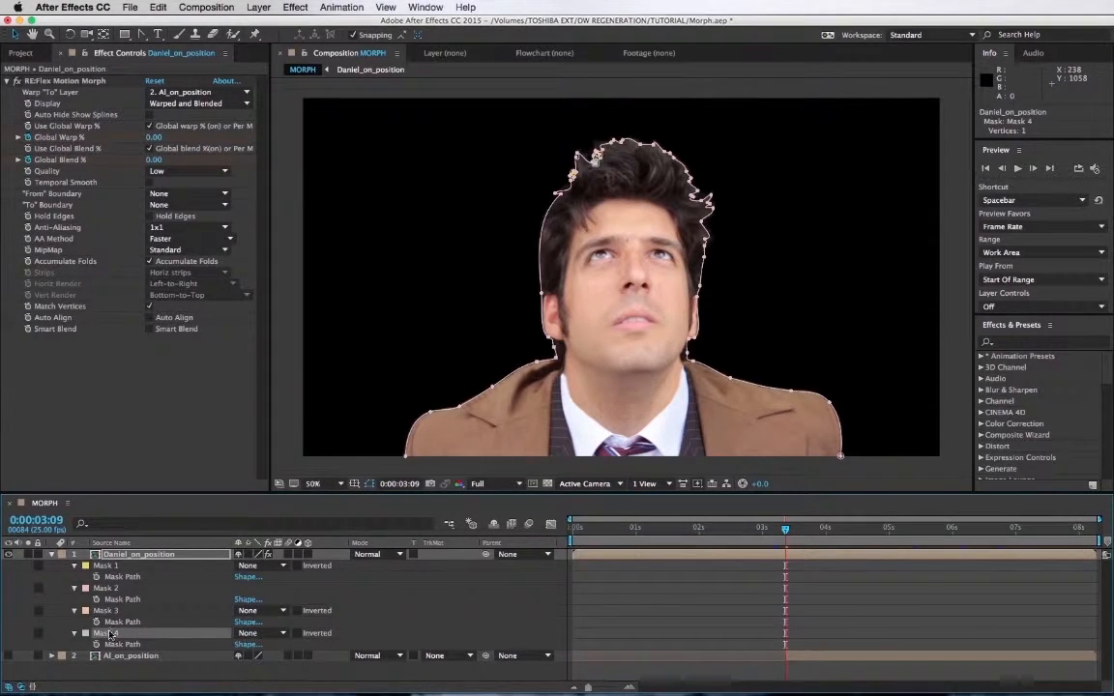
Delete the stray Mask 1, Mask 3 and Mask 4 from Daniel_on_position, keeping only the outline Mask 2.
{"action": "left_click", "coordinate": [109, 566]}
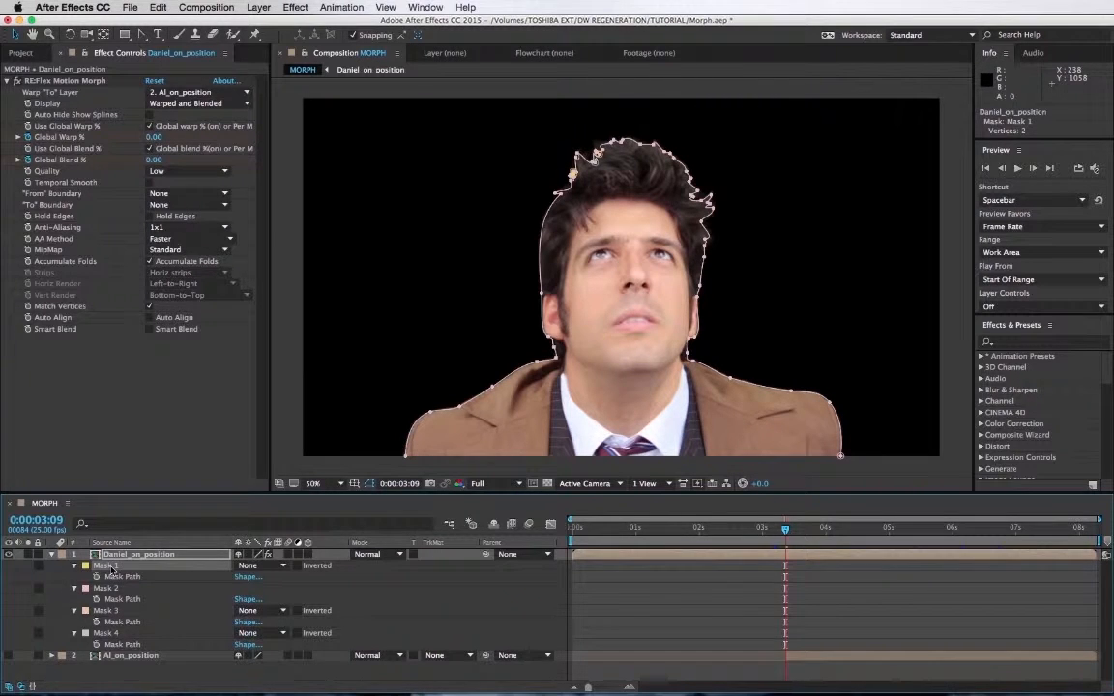
{"action": "key", "text": "Delete"}
{"action": "left_click", "coordinate": [111, 569]}
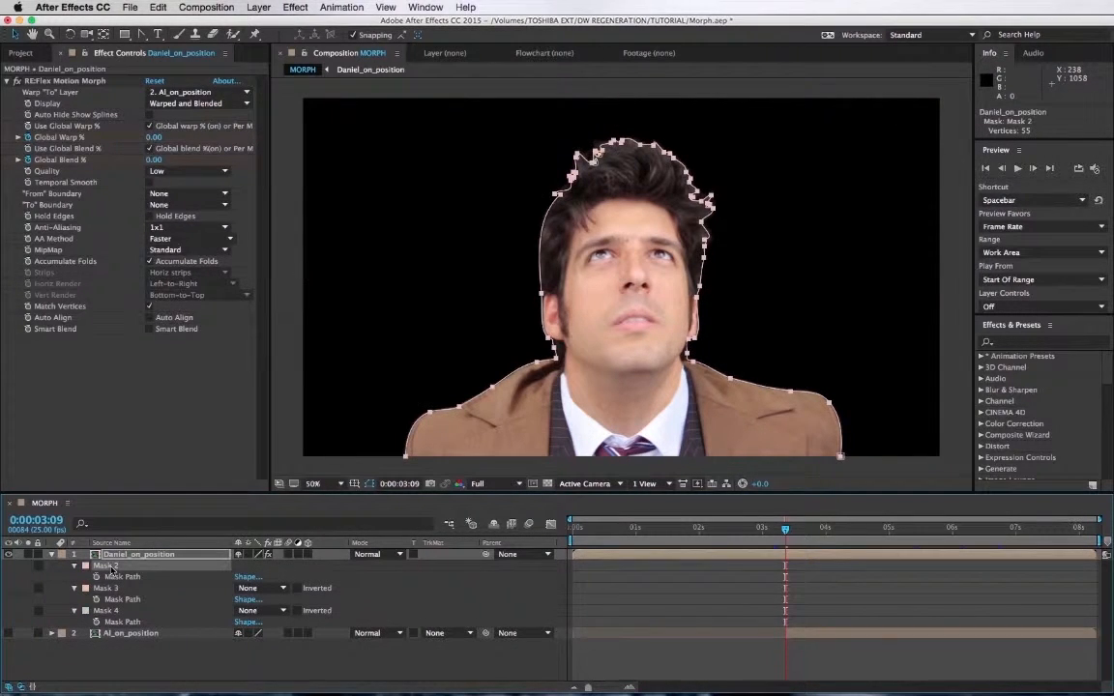
{"action": "left_click", "coordinate": [106, 587]}
{"action": "key", "text": "Delete"}
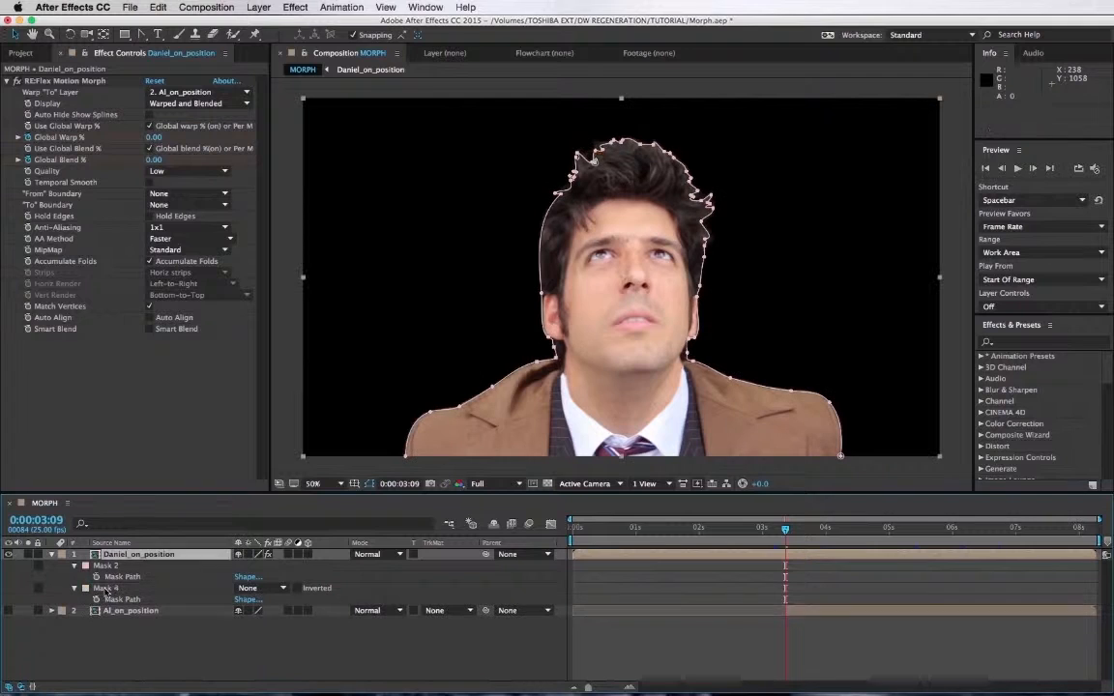
{"action": "left_click", "coordinate": [108, 588]}
{"action": "key", "text": "Delete"}
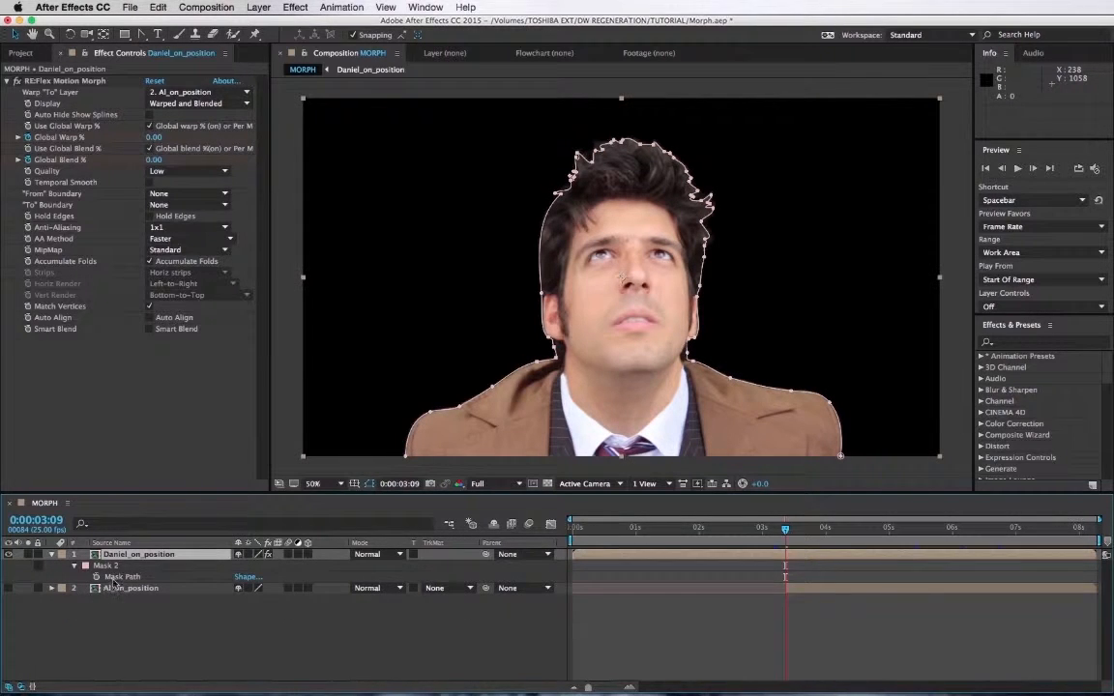
Start keyframing the Mask 2 path at 0:00:03:09 and show all keyframed properties of Daniel_on_position.
{"action": "left_click", "coordinate": [96, 576]}
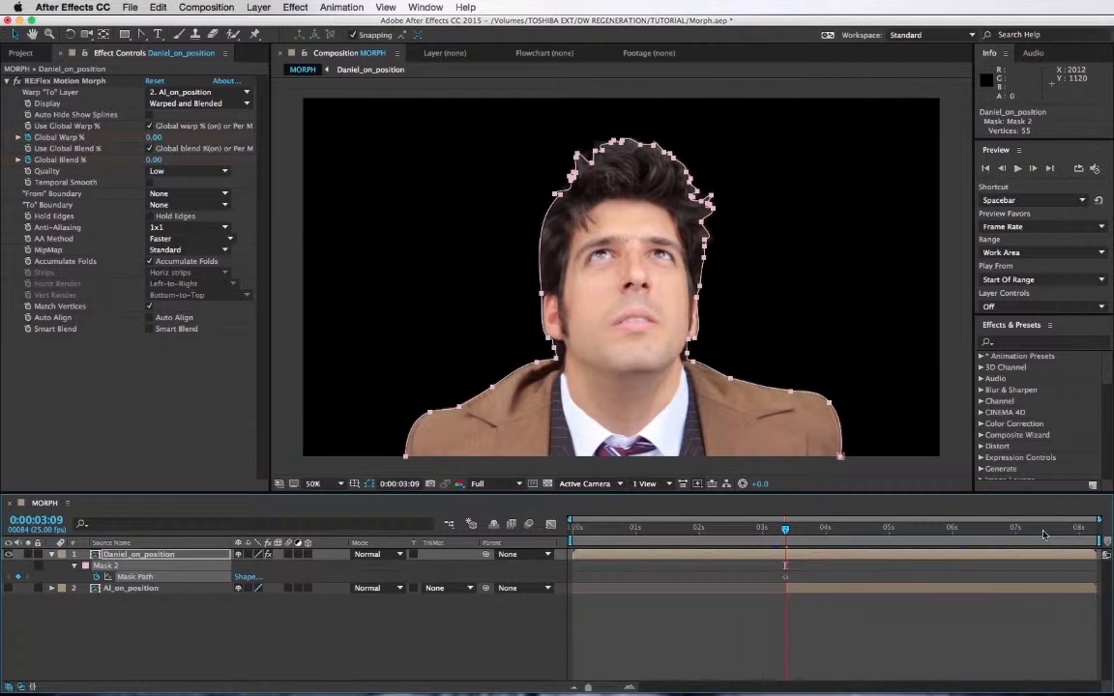
{"action": "left_click", "coordinate": [620, 566]}
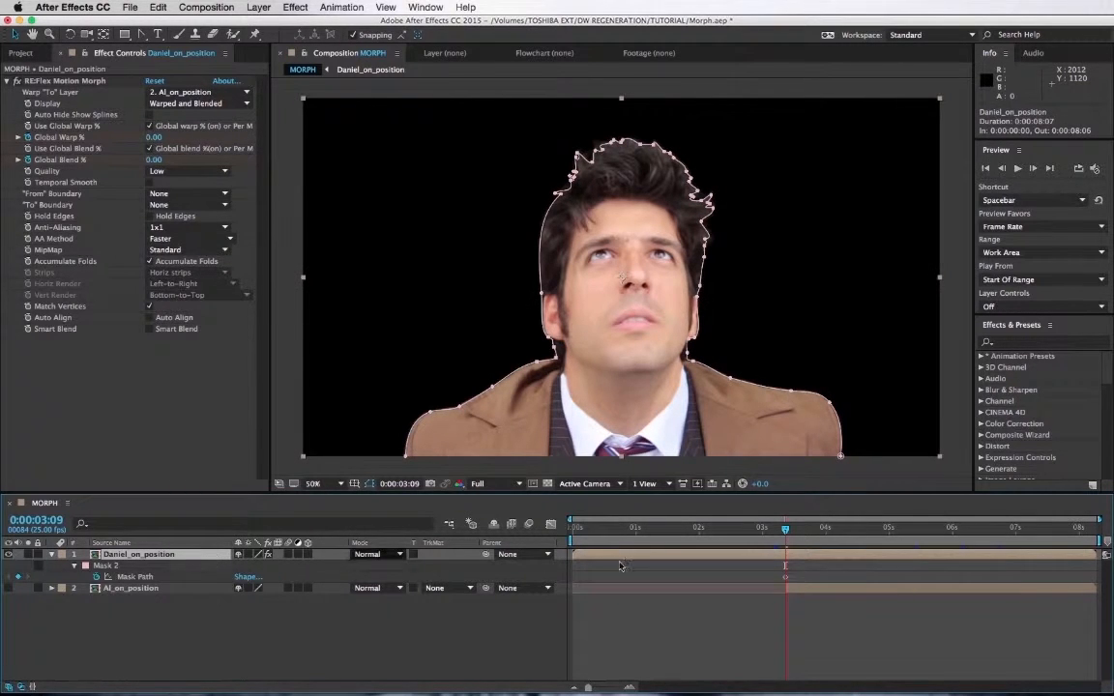
{"action": "key", "text": "u"}
Go to the end morph keyframes at 0:00:07:19 and disable the effects on Daniel_on_position to see the unmorphed image.
{"action": "left_click", "coordinate": [1060, 535]}
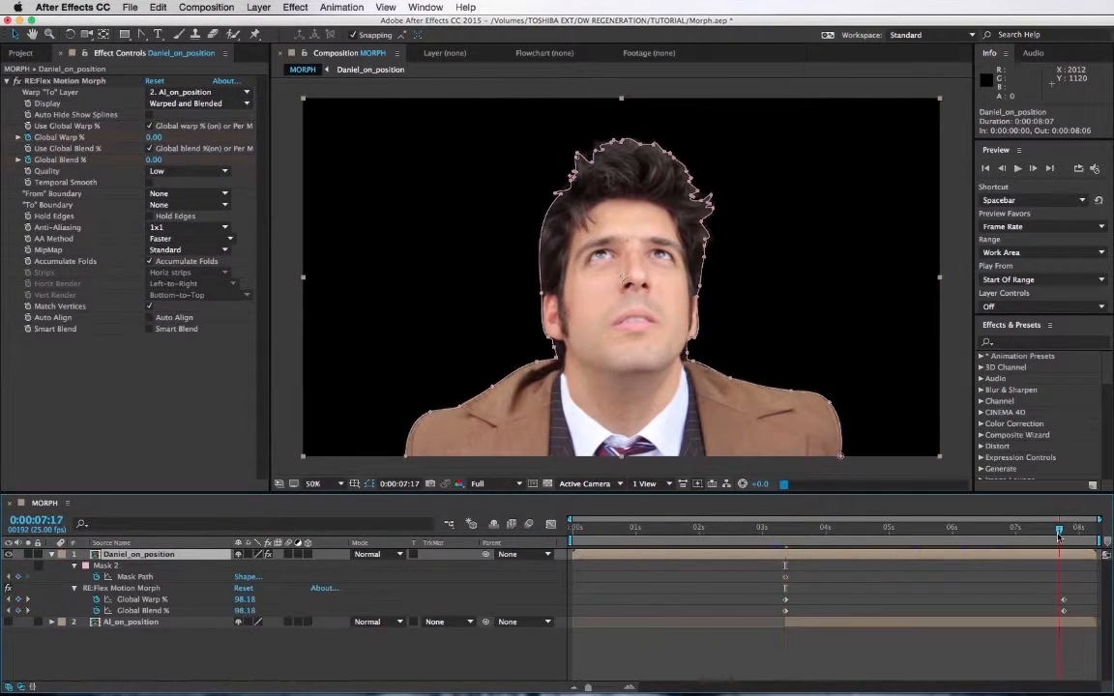
{"action": "left_click_drag", "start_coordinate": [1057, 537], "coordinate": [1064, 537]}
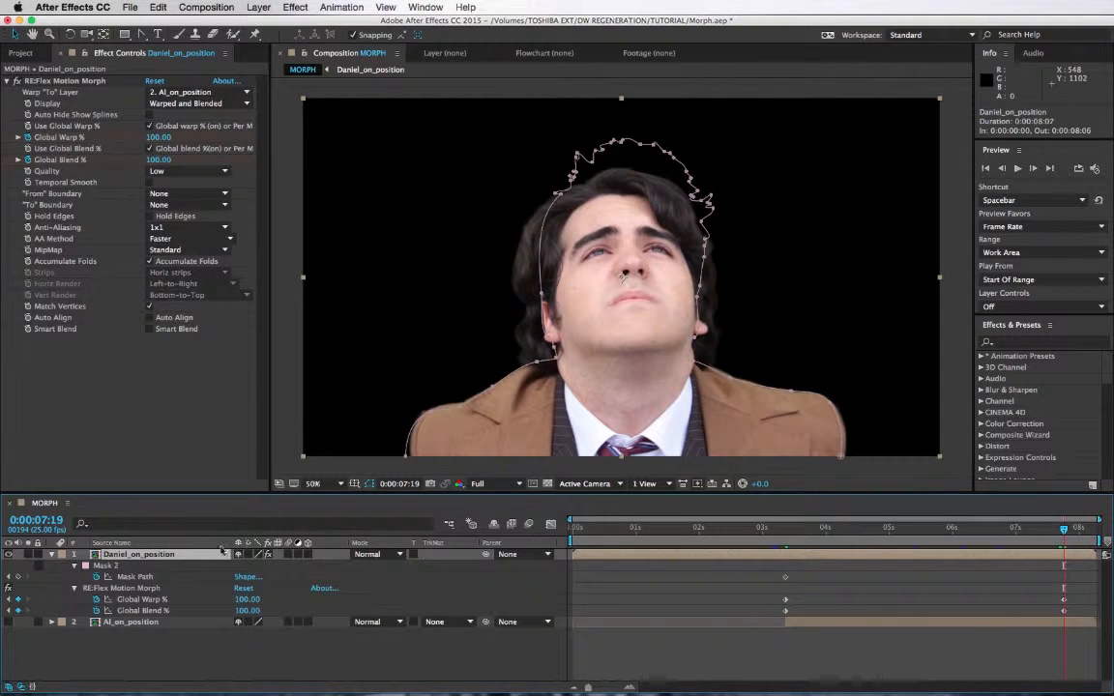
{"action": "left_click", "coordinate": [267, 554]}
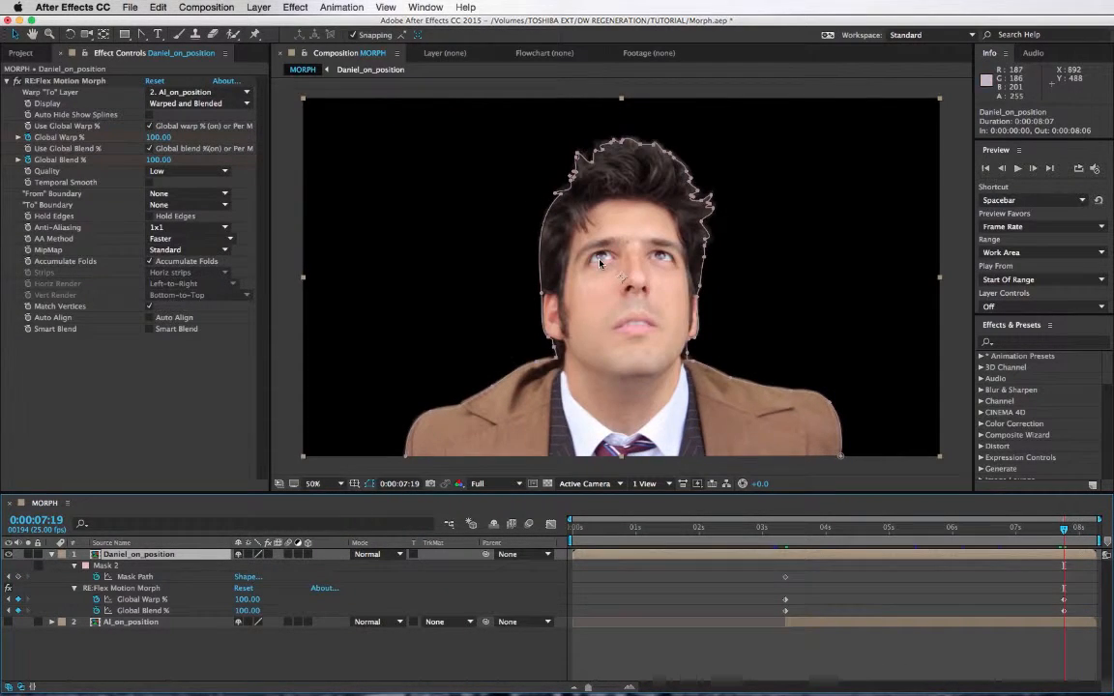
At 0:00:07:19, shift the Mask 2 vertices along the top of the hair upward and nudge those on its right side outward to fit the edge.
{"action": "key", "text": "period"}
{"action": "left_click_drag", "start_coordinate": [712, 220], "coordinate": [692, 418]}
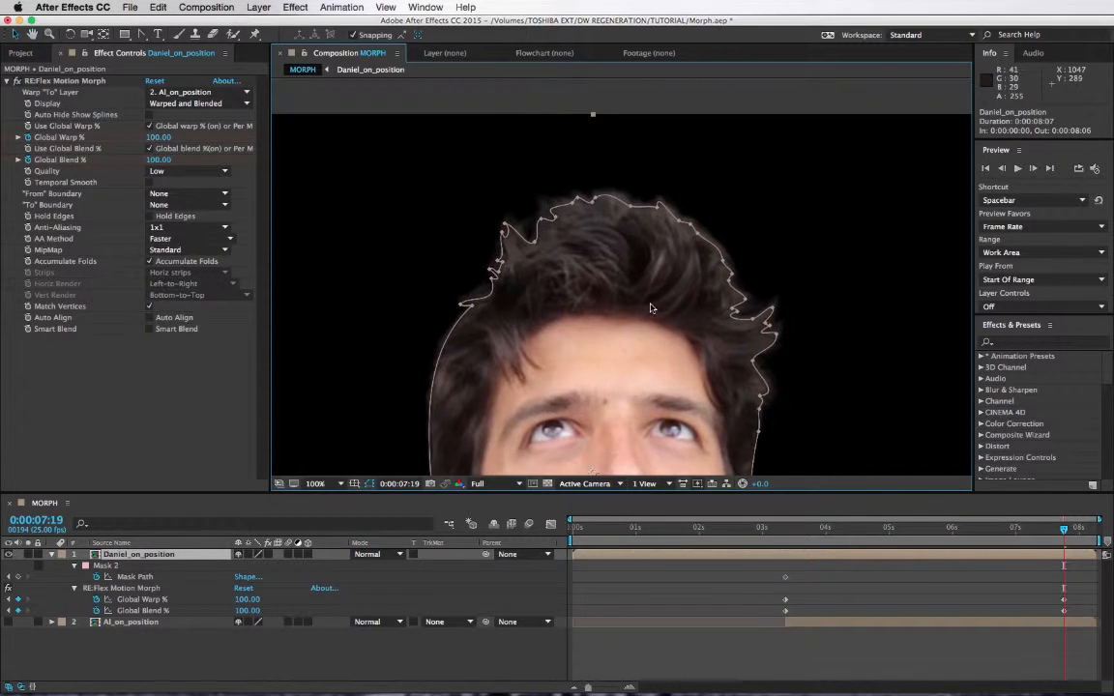
{"action": "key", "text": "period"}
{"action": "left_click_drag", "start_coordinate": [641, 231], "coordinate": [655, 310]}
{"action": "key", "text": "v"}
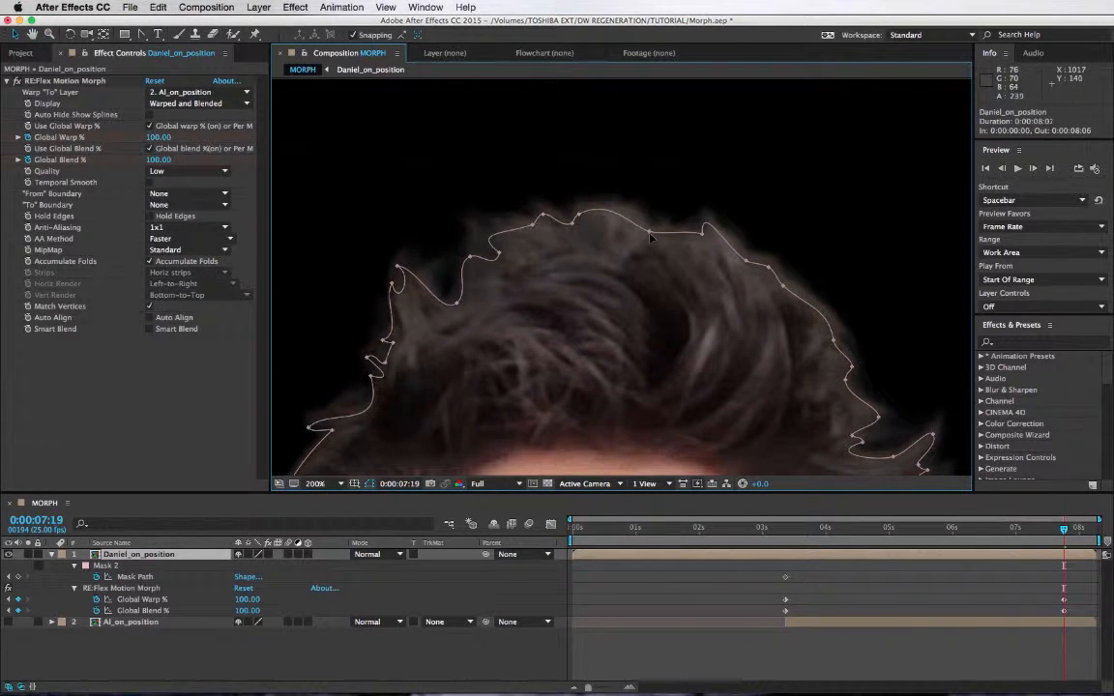
{"action": "left_click_drag", "start_coordinate": [397, 145], "coordinate": [676, 301]}
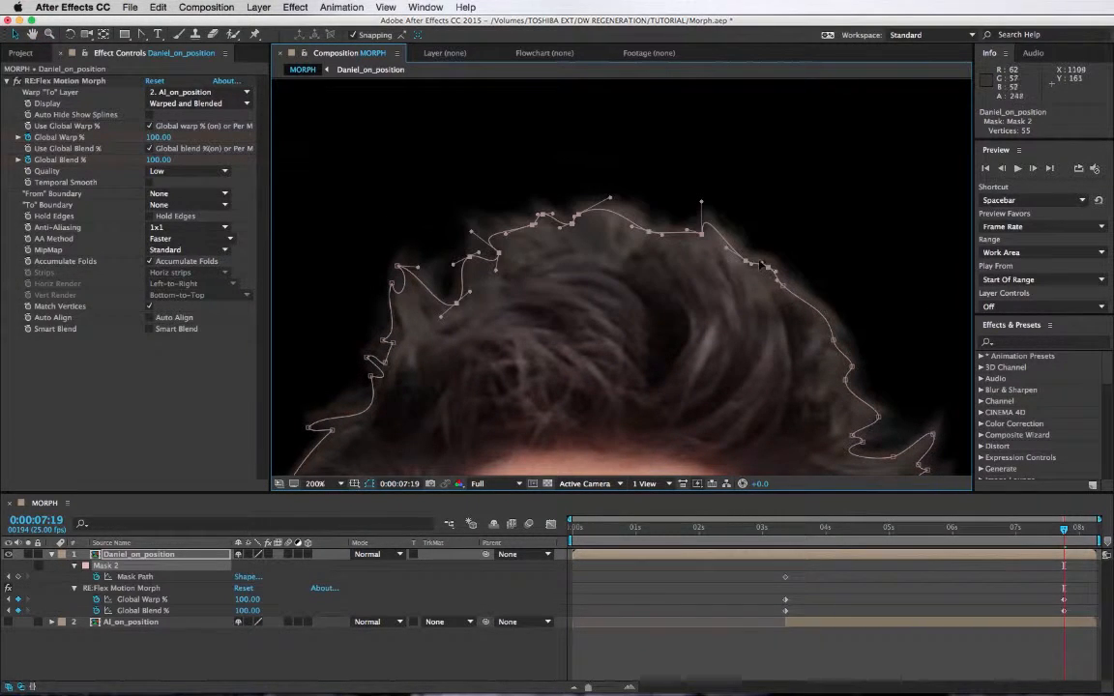
{"action": "left_click", "coordinate": [752, 260]}
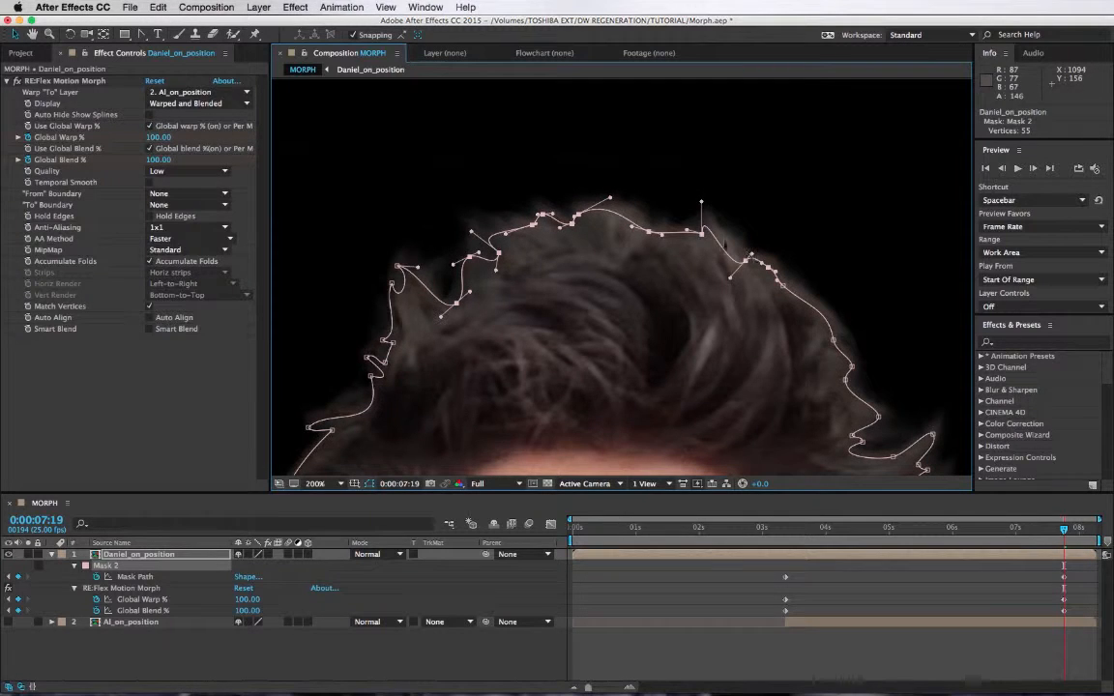
{"action": "left_click", "coordinate": [702, 230]}
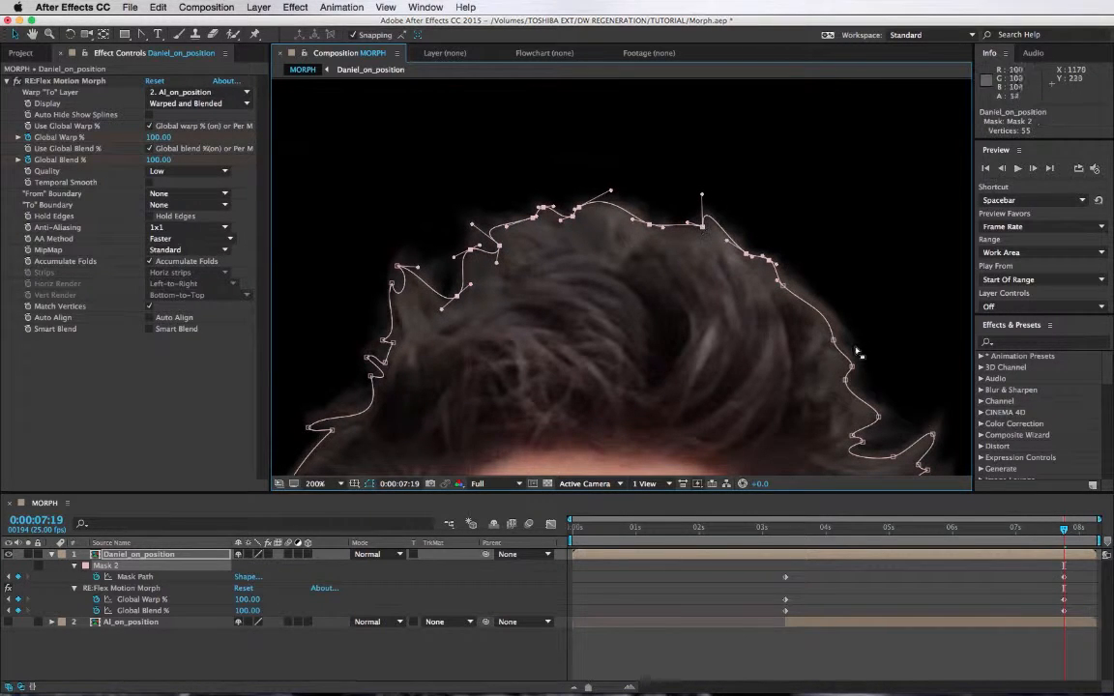
{"action": "left_click_drag", "start_coordinate": [833, 340], "coordinate": [838, 332]}
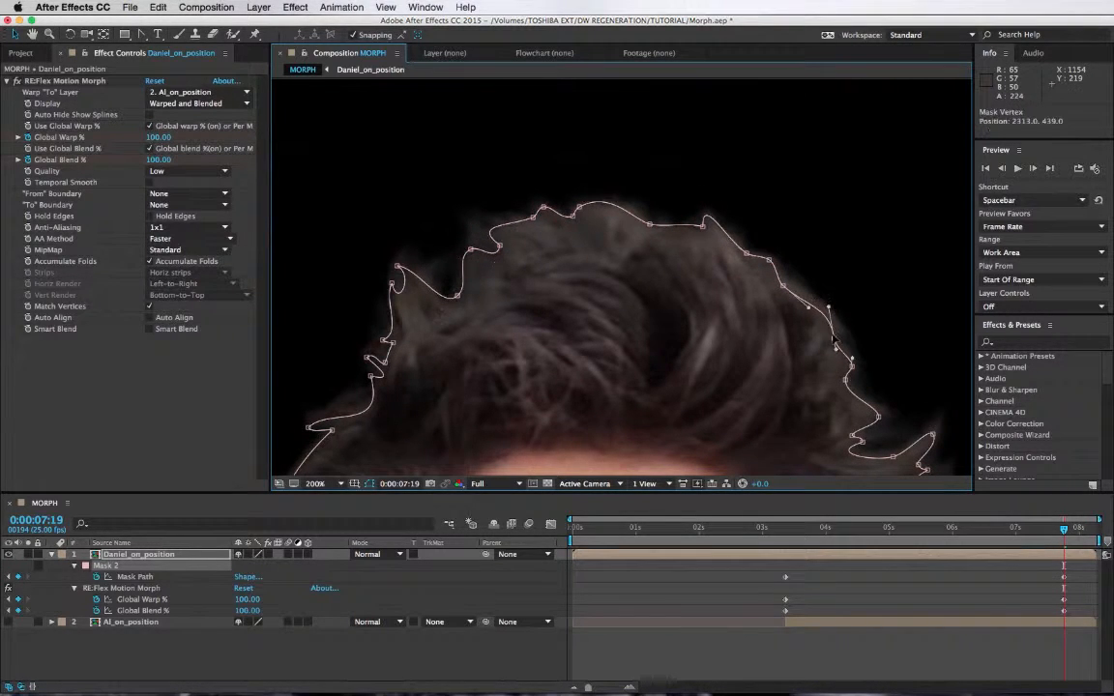
{"action": "left_click", "coordinate": [783, 284]}
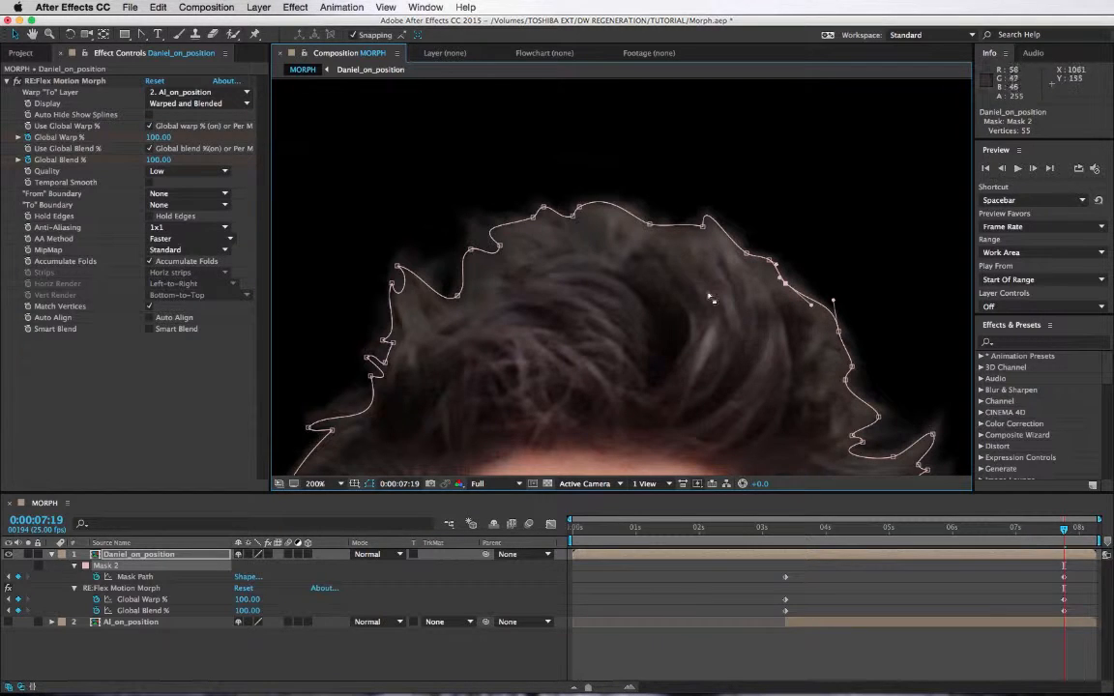
Adjust the Mask 2 vertices along the image-left collar and shoulder to follow the coat's edge at 0:00:07:19.
{"action": "left_click_drag", "start_coordinate": [505, 306], "coordinate": [855, 148]}
{"action": "scroll", "coordinate": [747, 375], "scroll_direction": "down", "scroll_amount": 1}
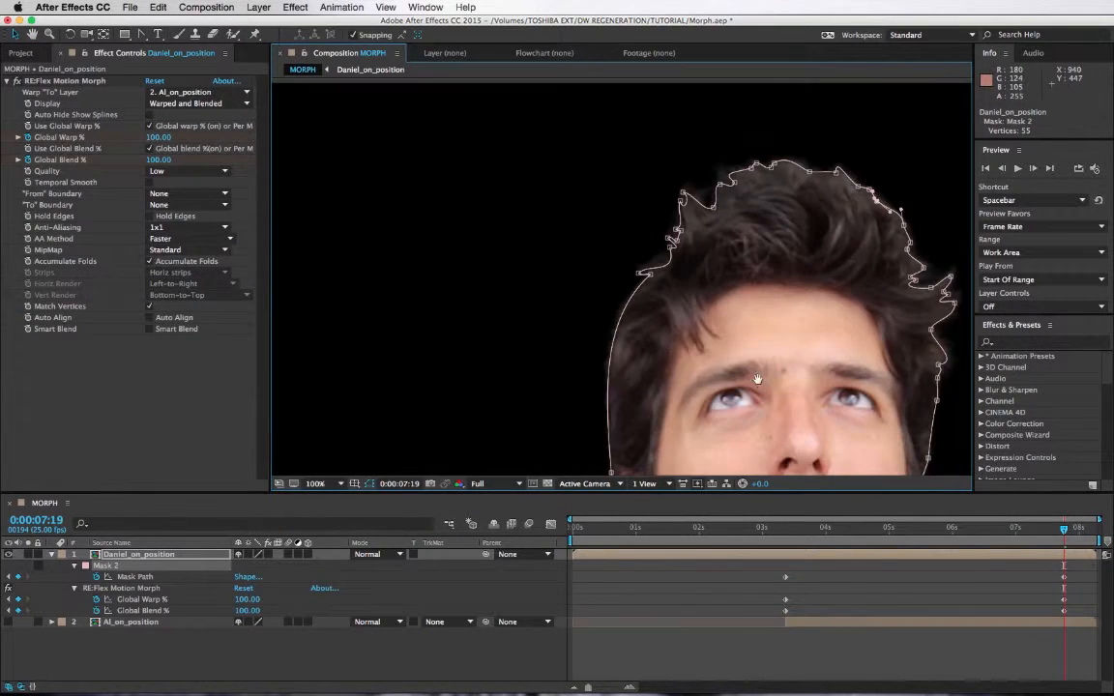
{"action": "left_click_drag", "start_coordinate": [758, 378], "coordinate": [571, 196]}
{"action": "left_click_drag", "start_coordinate": [622, 356], "coordinate": [593, 483]}
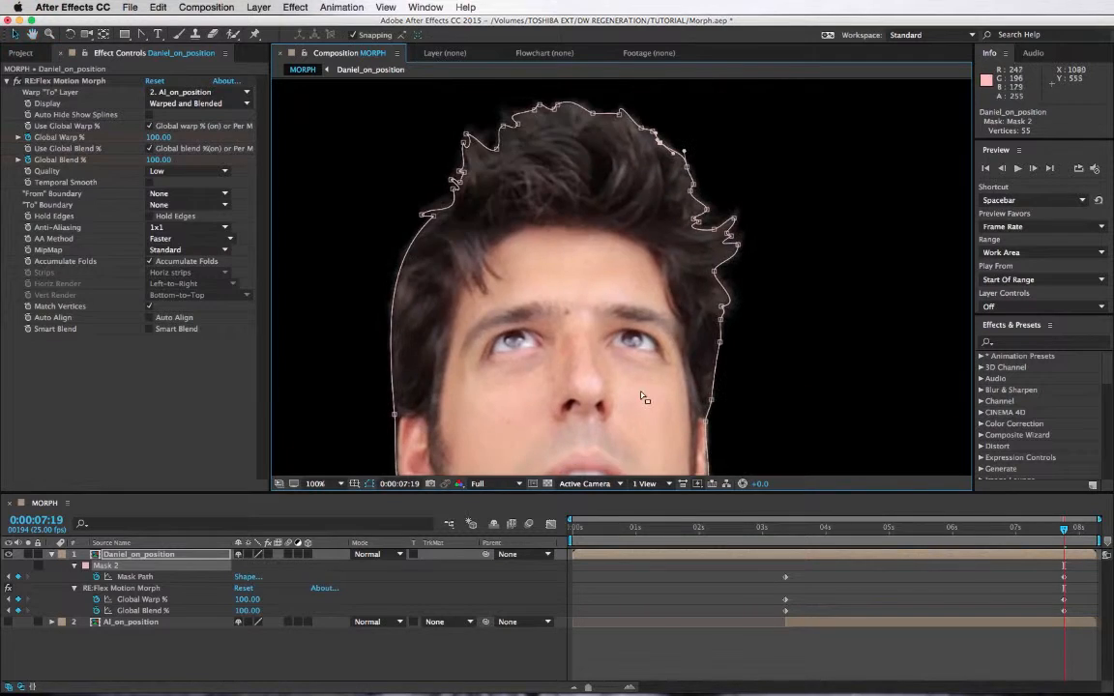
{"action": "scroll", "coordinate": [645, 396], "scroll_direction": "up", "scroll_amount": 2}
{"action": "scroll", "coordinate": [670, 384], "scroll_direction": "down", "scroll_amount": 1}
{"action": "left_click_drag", "start_coordinate": [778, 412], "coordinate": [1090, 94]}
{"action": "left_click_drag", "start_coordinate": [754, 382], "coordinate": [996, 99]}
{"action": "left_click", "coordinate": [626, 220]}
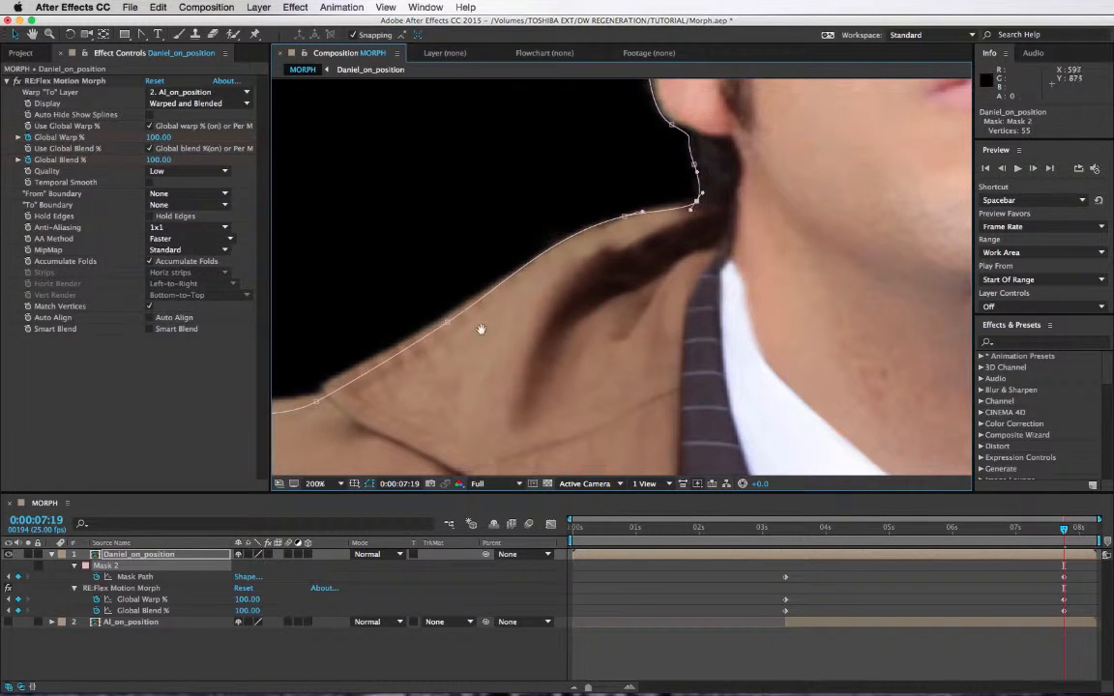
{"action": "left_click_drag", "start_coordinate": [479, 323], "coordinate": [705, 312]}
{"action": "left_click_drag", "start_coordinate": [626, 339], "coordinate": [623, 331]}
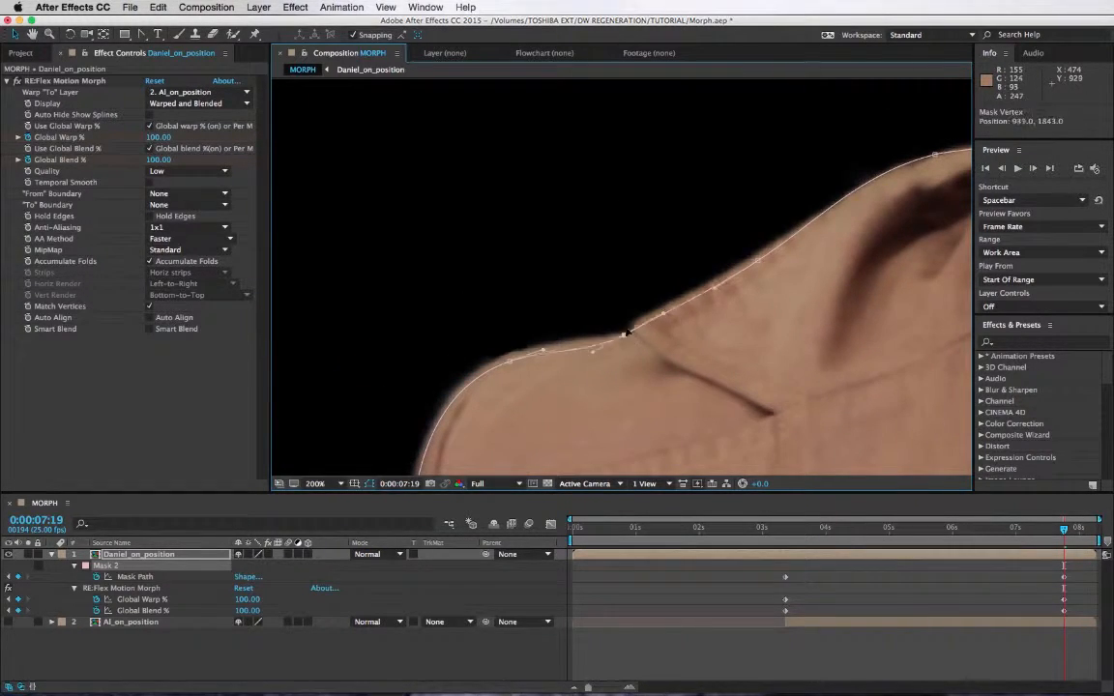
{"action": "left_click_drag", "start_coordinate": [512, 428], "coordinate": [646, 240]}
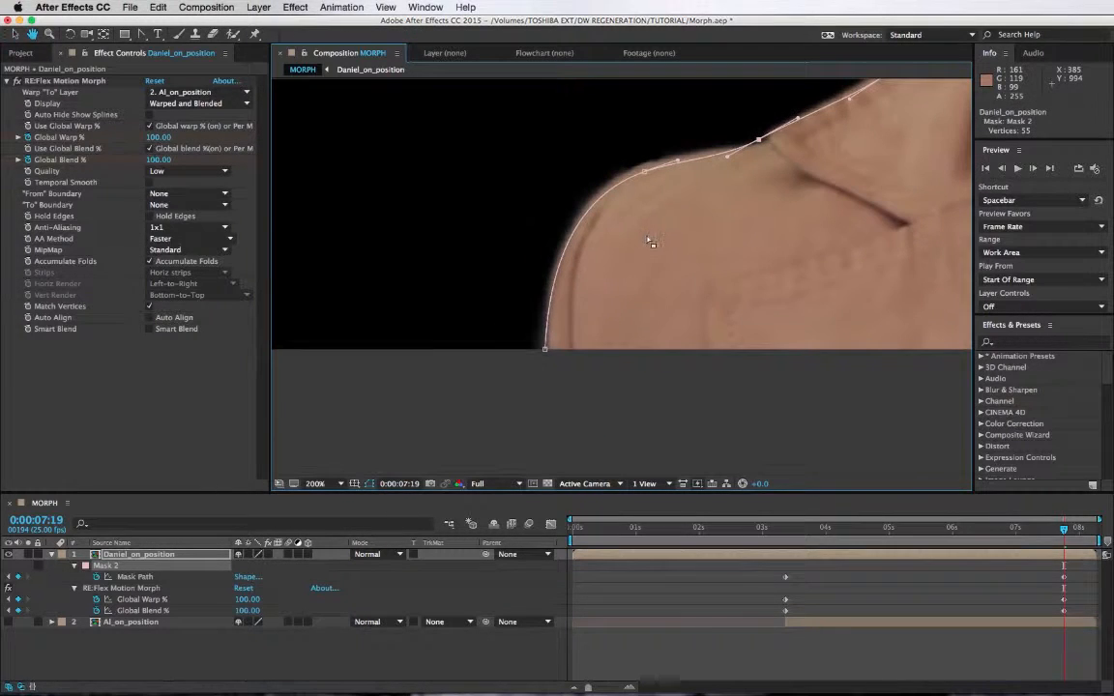
Fit Mask 2's path on layer 1 to the edges of the jacket shoulders at 0:00:07:19.
{"action": "left_click_drag", "start_coordinate": [720, 228], "coordinate": [607, 262]}
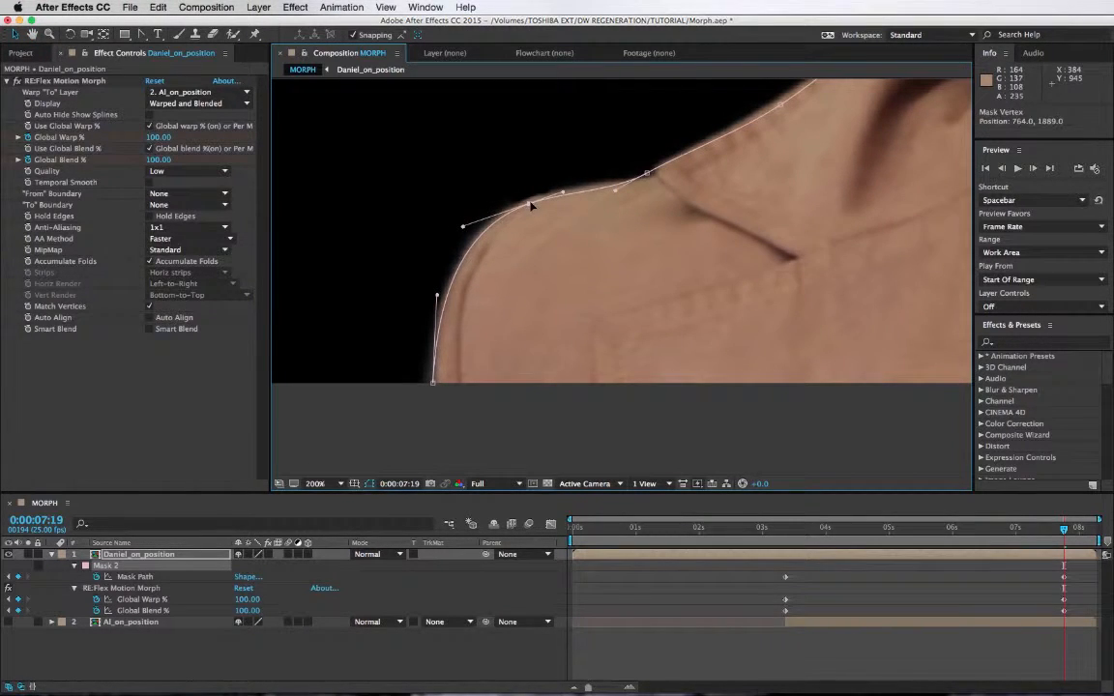
{"action": "left_click_drag", "start_coordinate": [783, 287], "coordinate": [490, 332]}
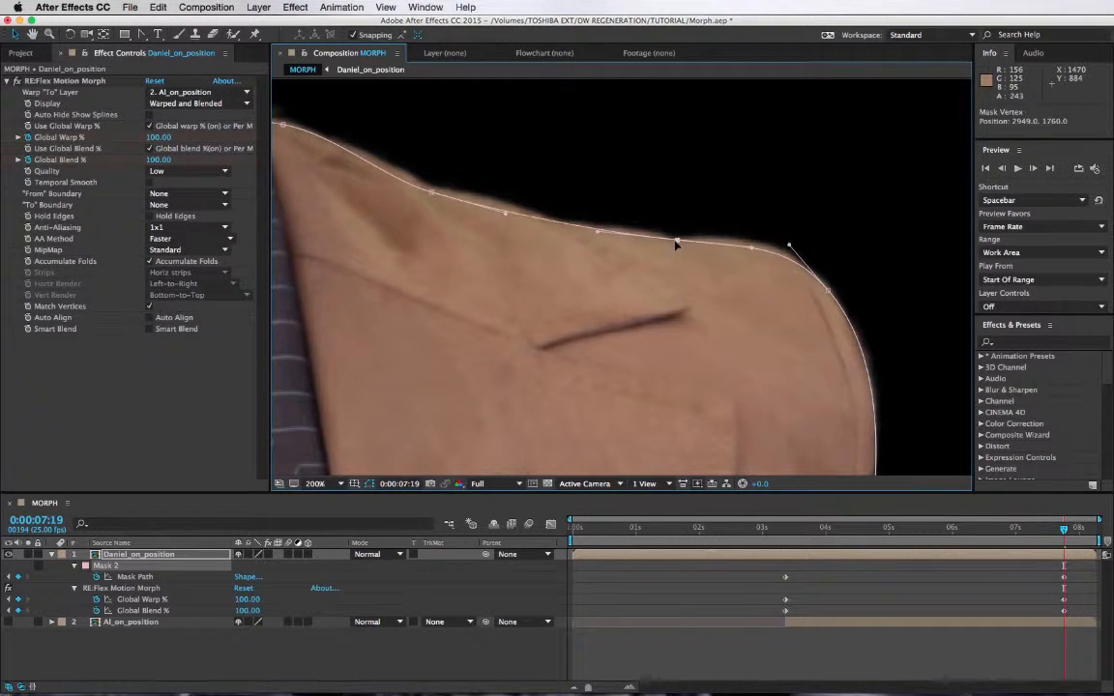
{"action": "left_click_drag", "start_coordinate": [572, 274], "coordinate": [770, 392]}
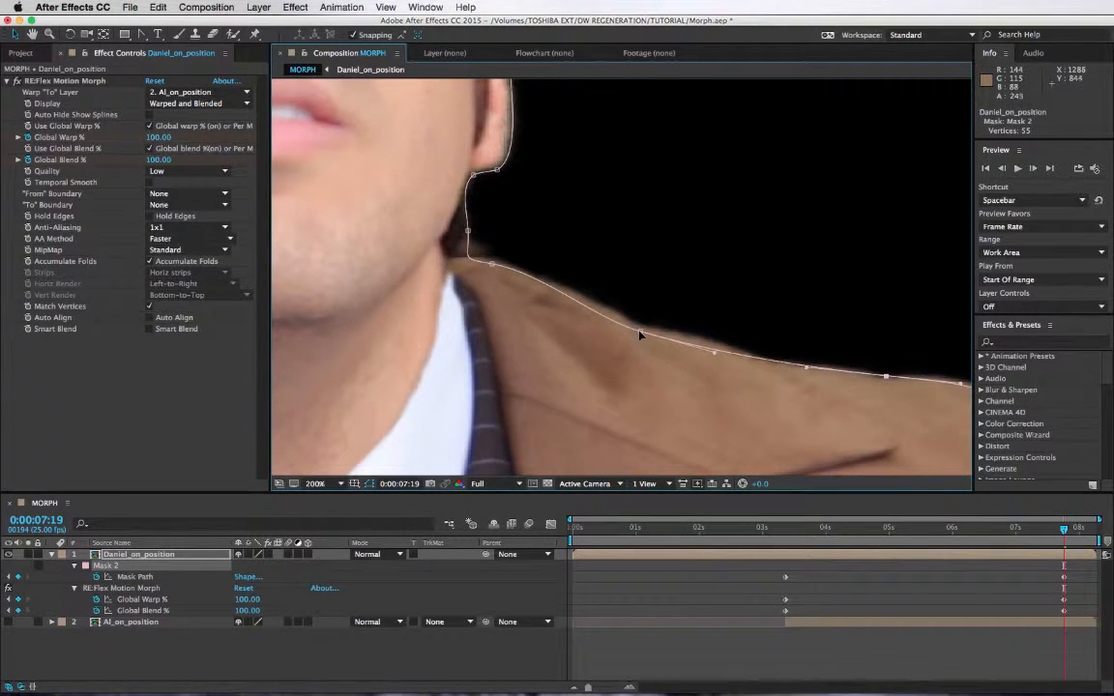
{"action": "left_click_drag", "start_coordinate": [640, 331], "coordinate": [639, 324]}
{"action": "key", "text": "comma"}
{"action": "key", "text": "comma"}
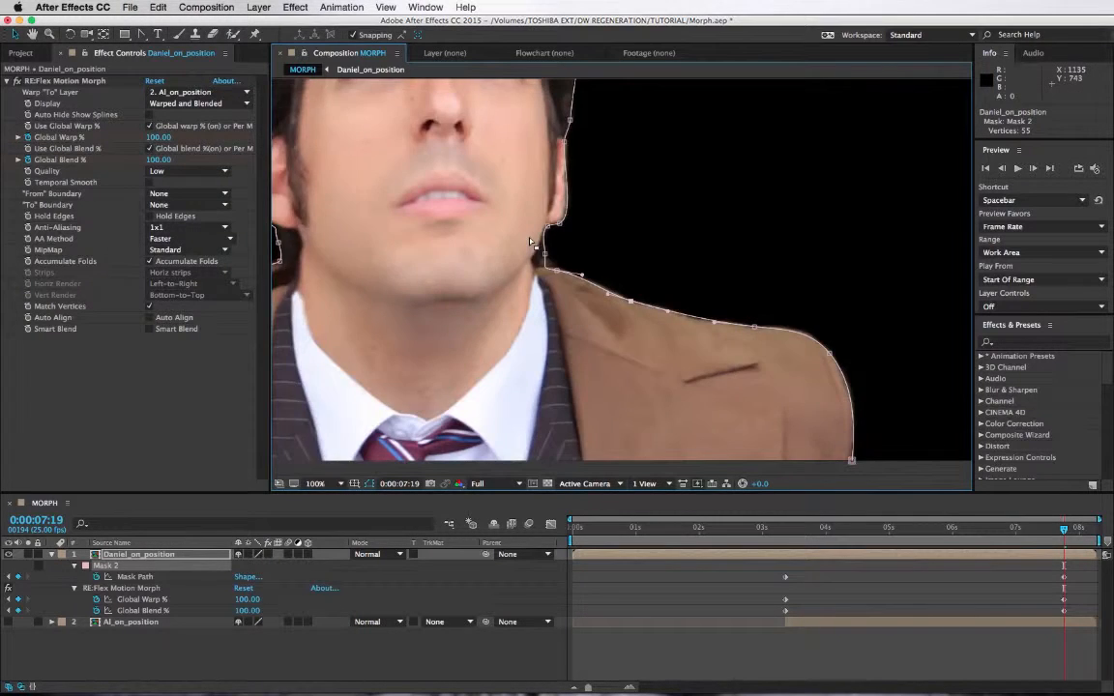
{"action": "left_click_drag", "start_coordinate": [529, 245], "coordinate": [565, 338]}
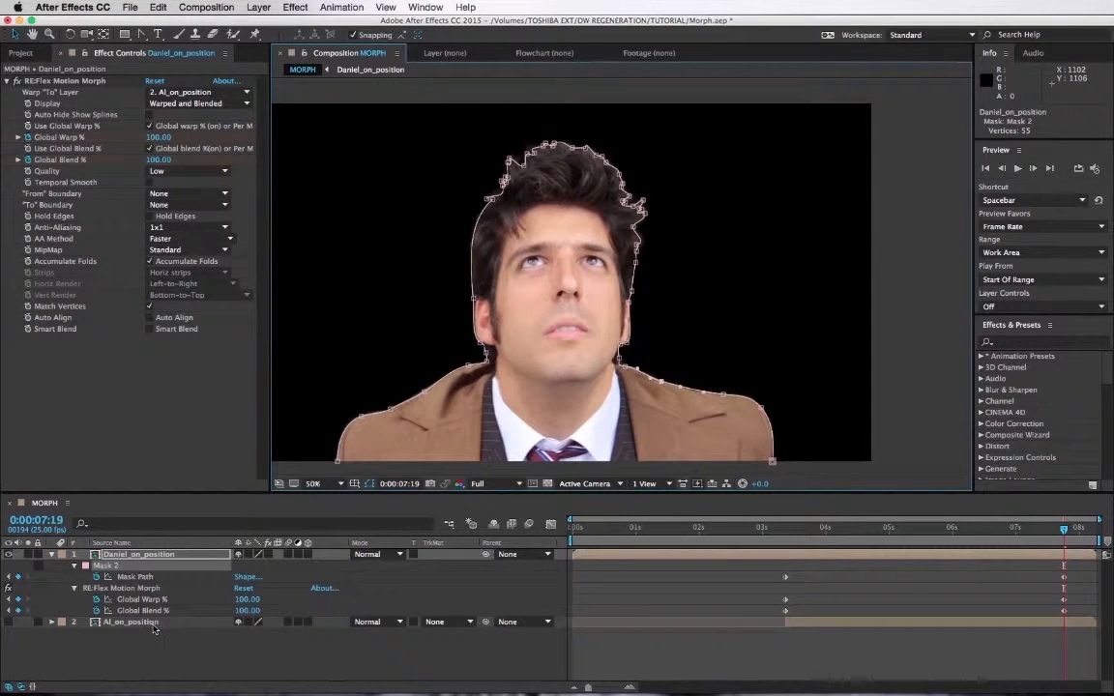
Make layer 2 visible and hide layer 1 in the MORPH composition.
{"action": "left_click", "coordinate": [153, 625]}
{"action": "left_click", "coordinate": [7, 622]}
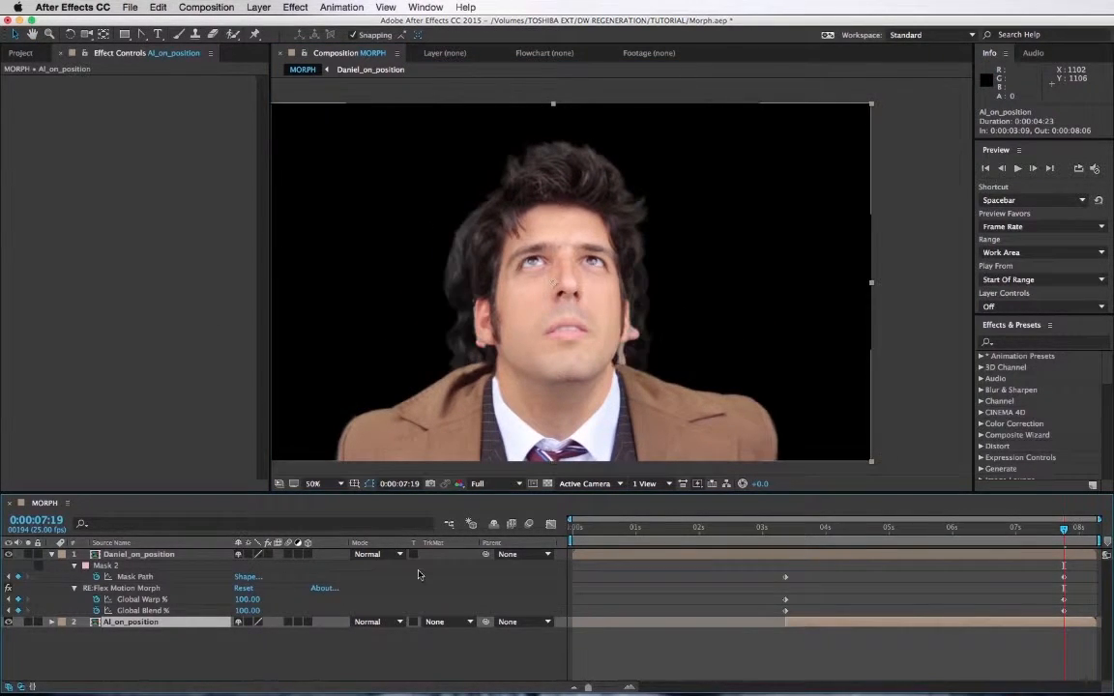
{"action": "left_click", "coordinate": [10, 554]}
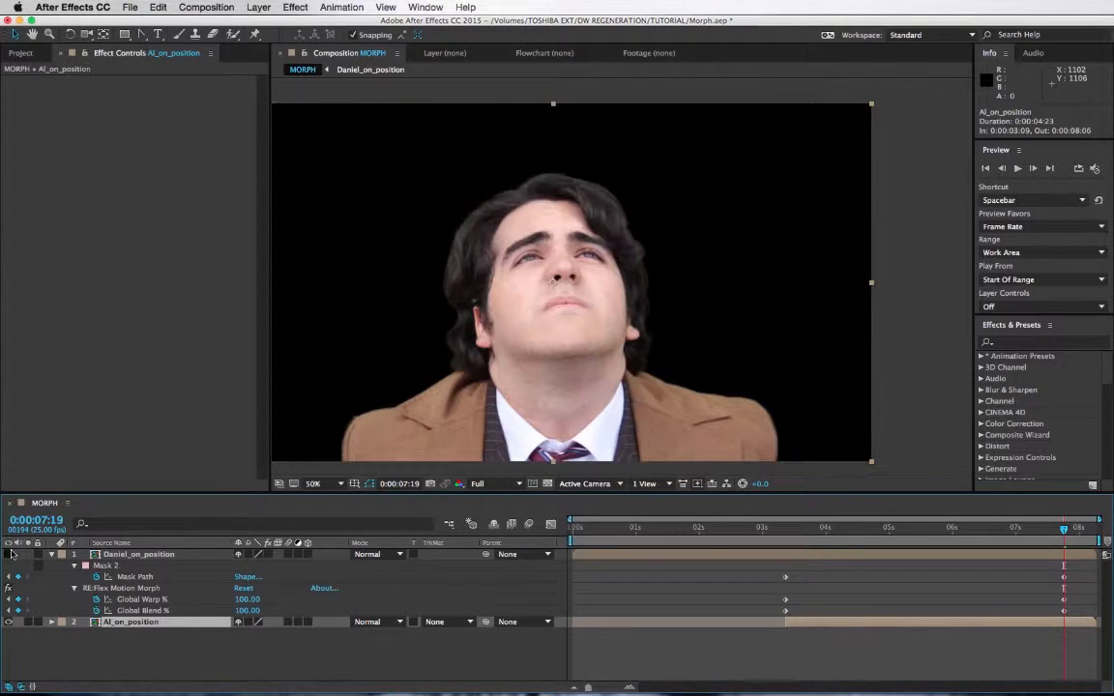
Auto-trace layer 2 at 0:00:03:09 using the Alpha channel for the current frame only.
{"action": "key", "text": "j"}
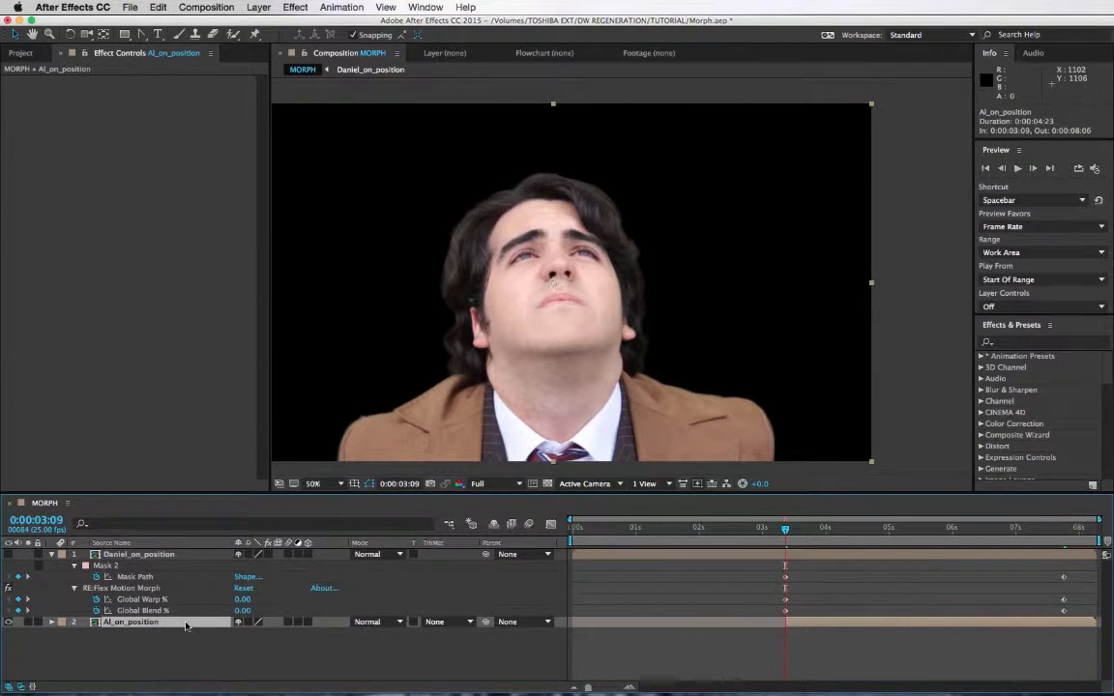
{"action": "left_click", "coordinate": [295, 7]}
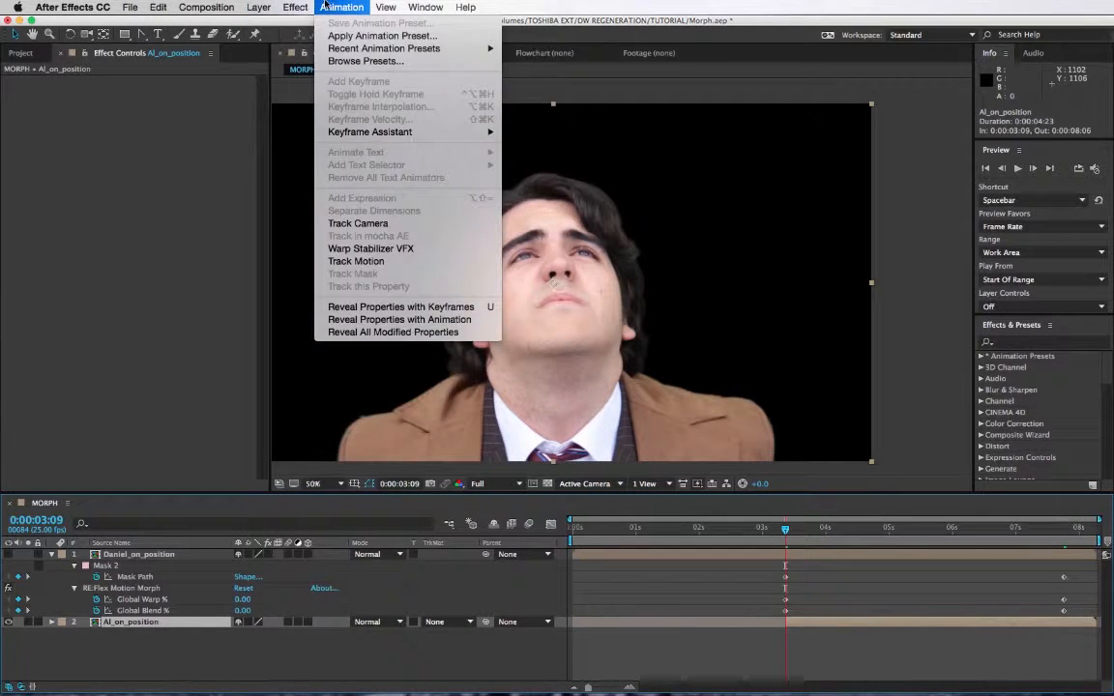
{"action": "mouse_move", "coordinate": [258, 7]}
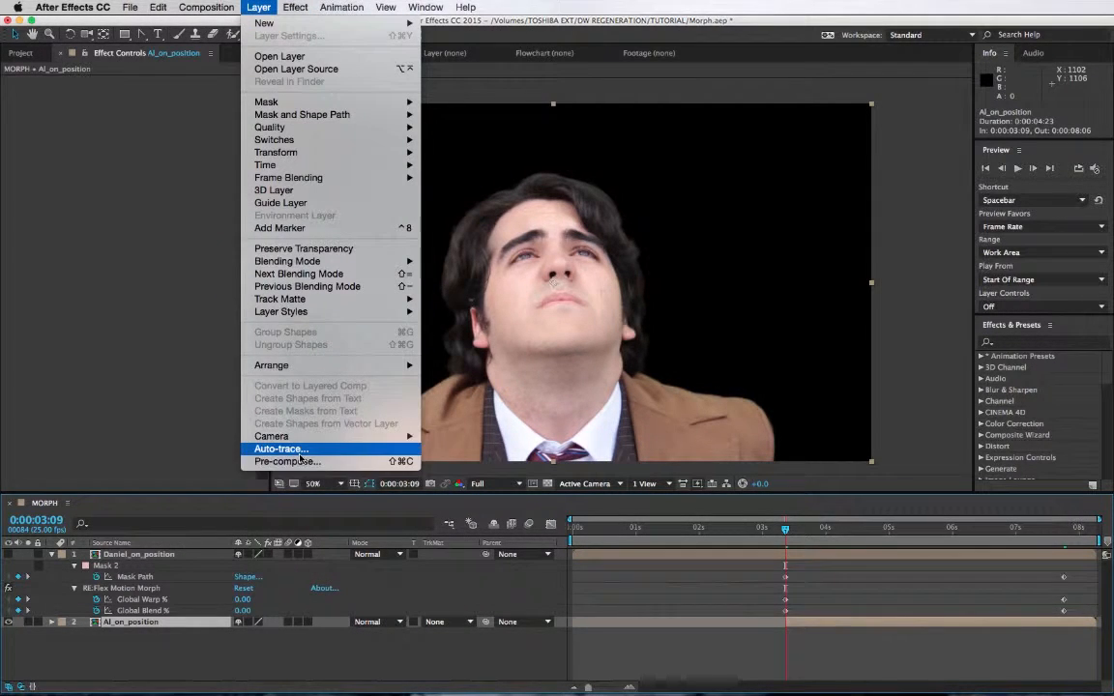
{"action": "left_click", "coordinate": [286, 448]}
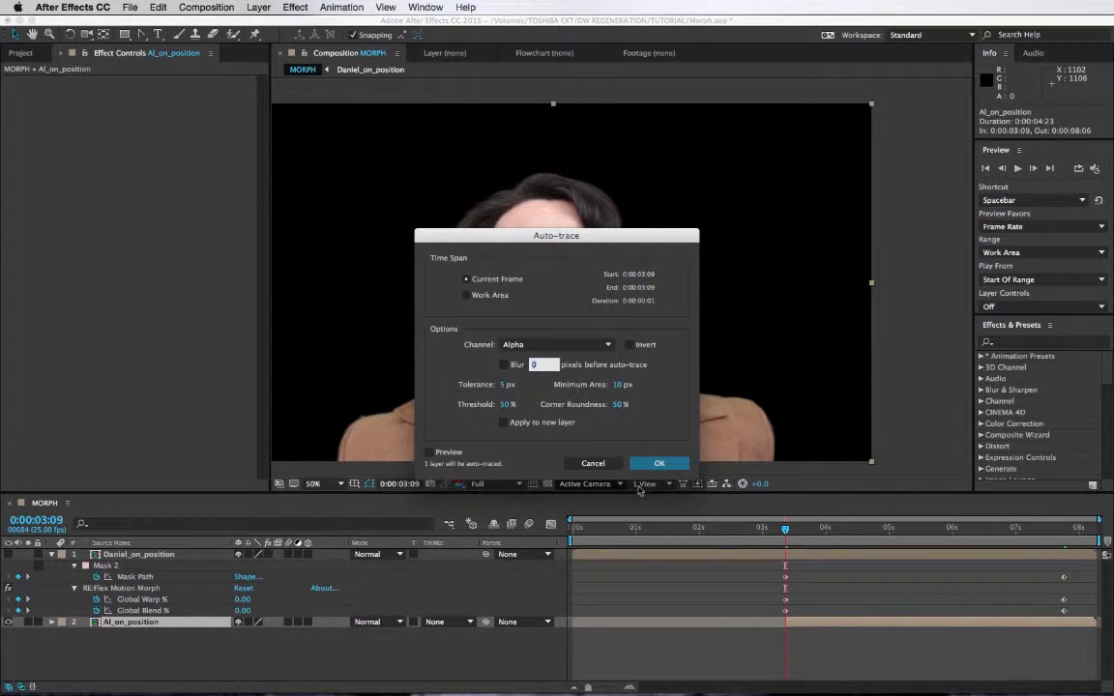
{"action": "left_click", "coordinate": [658, 463]}
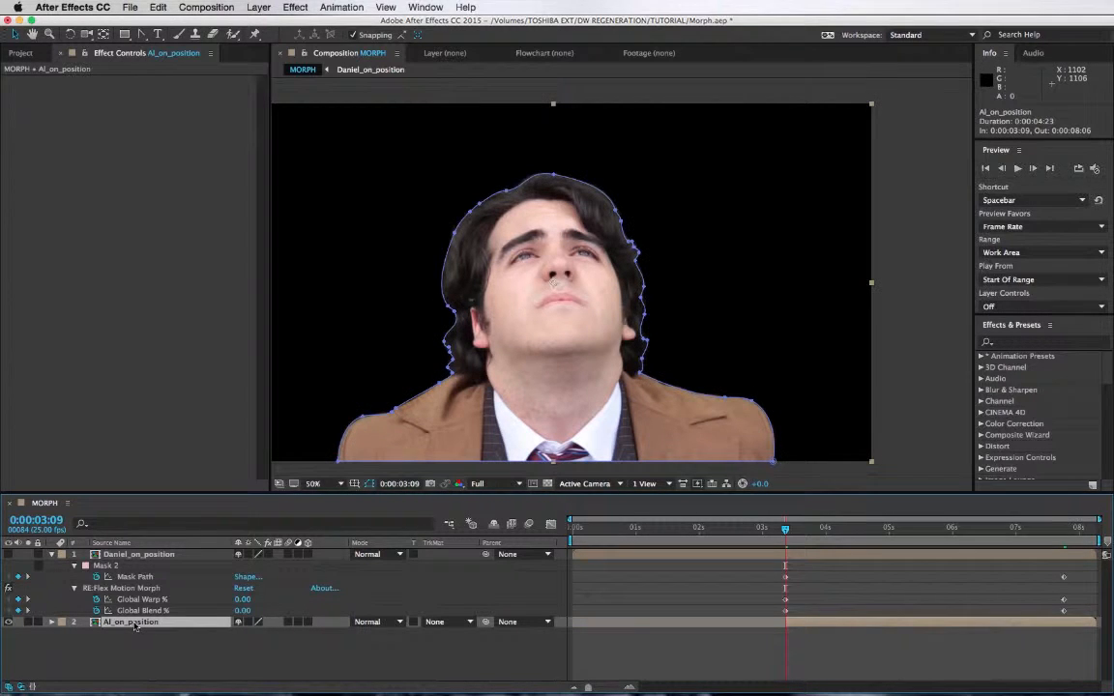
Open layer 2's Mask 1 path along the bottom edge and start keyframing its Mask Path at 0:00:03:09.
{"action": "key", "text": "m"}
{"action": "left_click", "coordinate": [106, 634]}
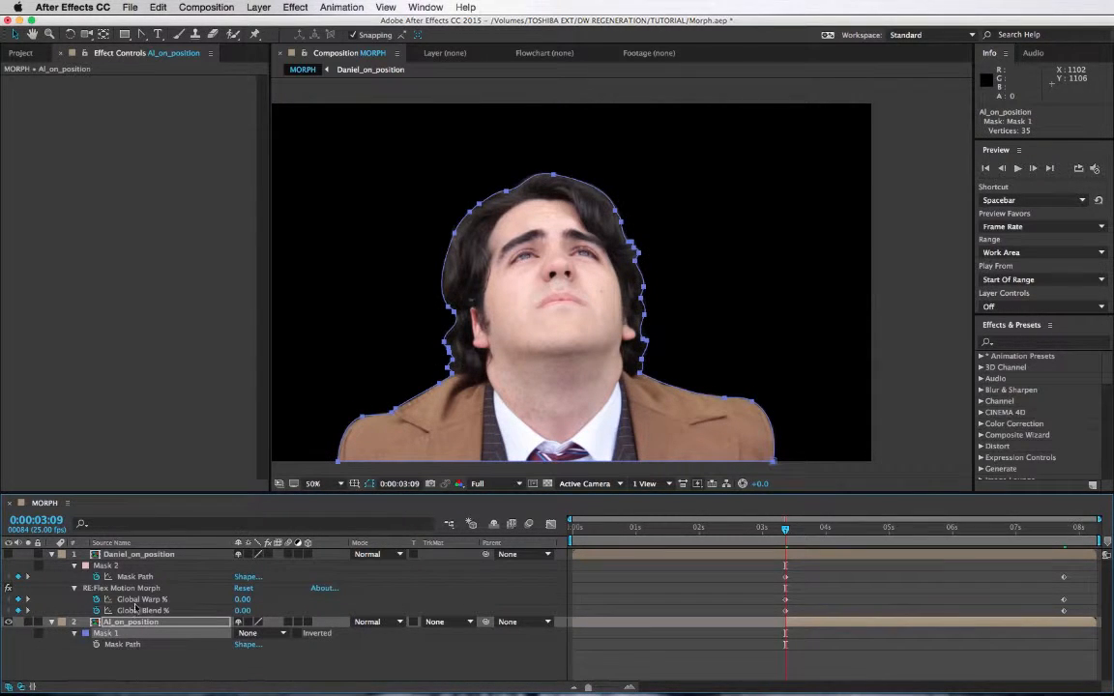
{"action": "left_click_drag", "start_coordinate": [330, 456], "coordinate": [846, 488]}
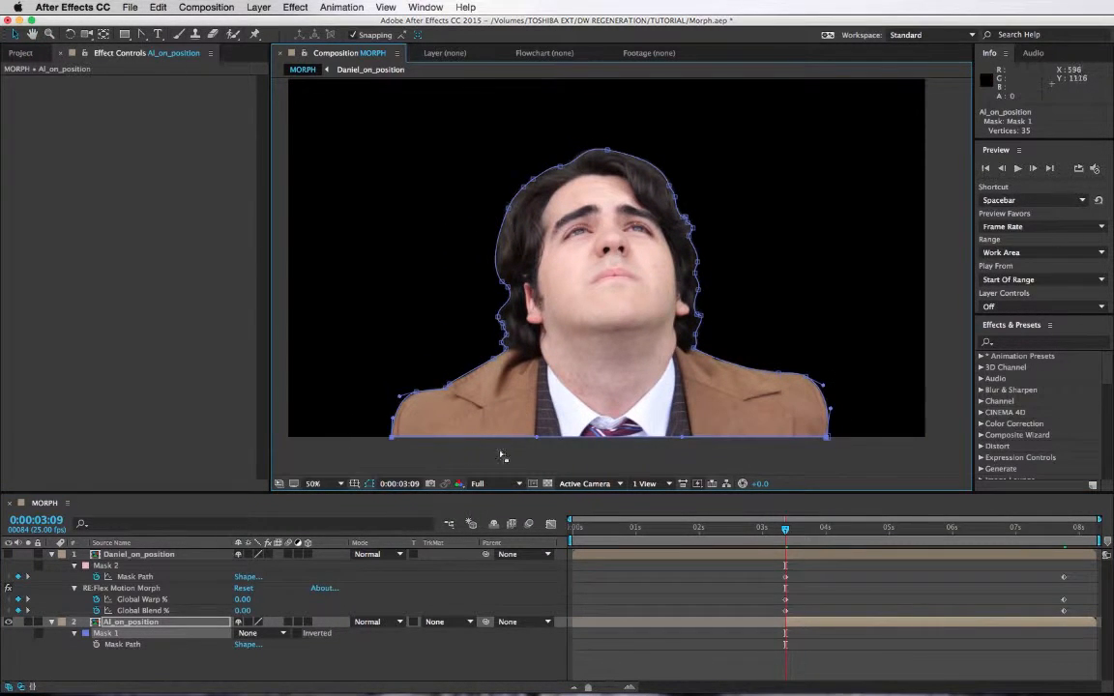
{"action": "right_click", "coordinate": [827, 440]}
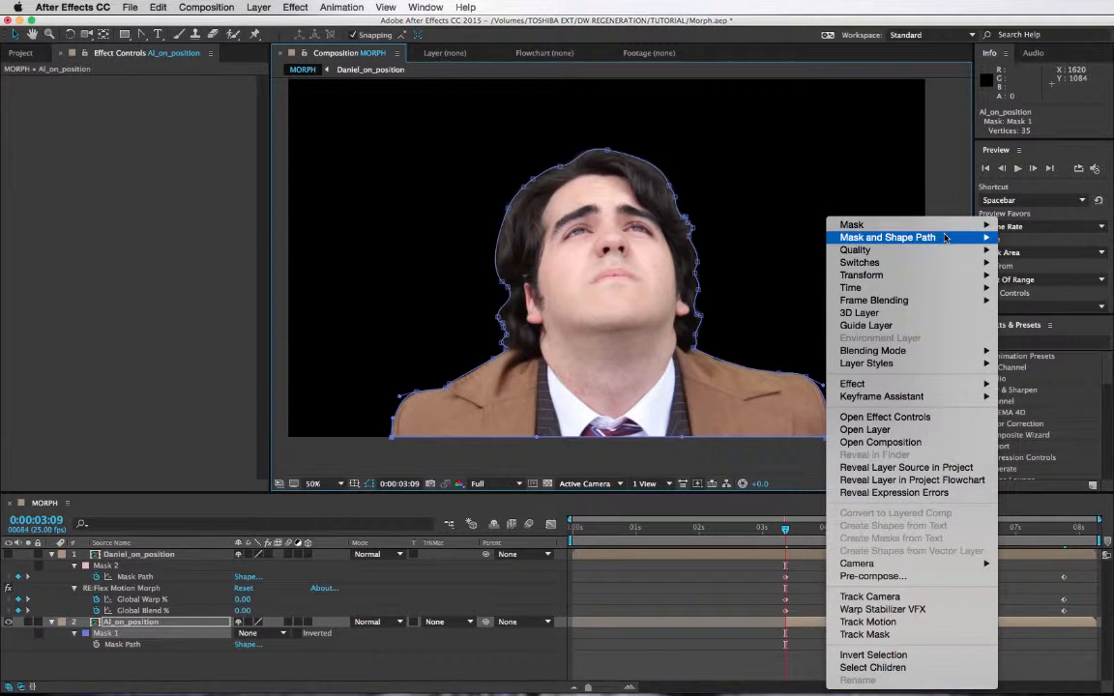
{"action": "mouse_move", "coordinate": [875, 237]}
{"action": "left_click", "coordinate": [764, 252]}
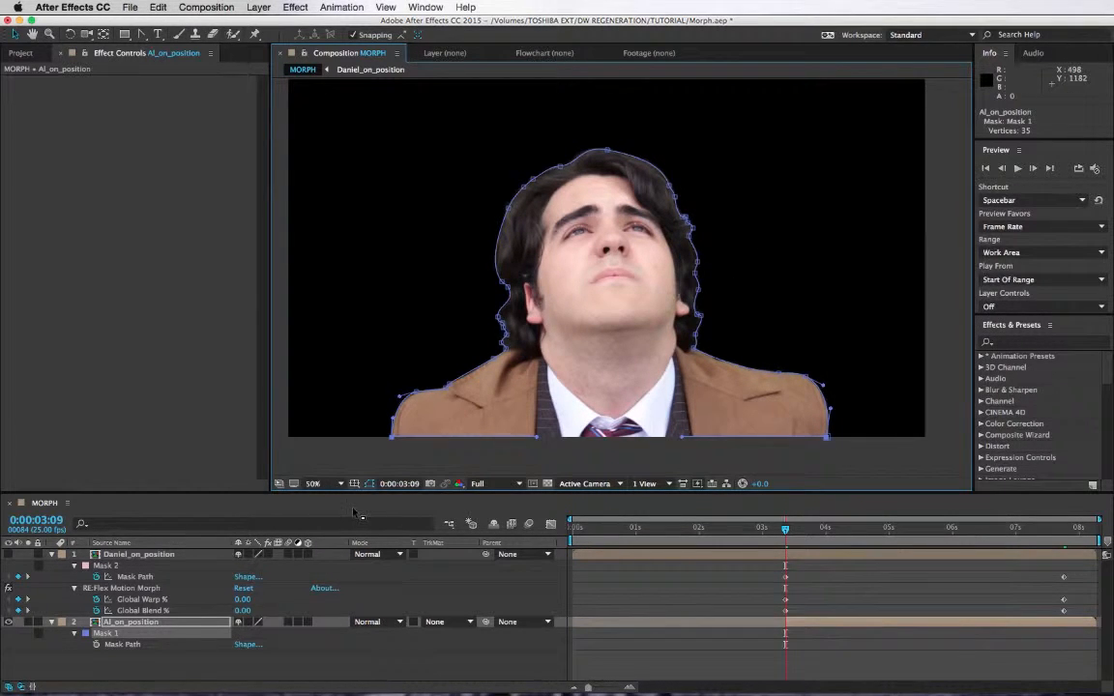
{"action": "left_click", "coordinate": [96, 643]}
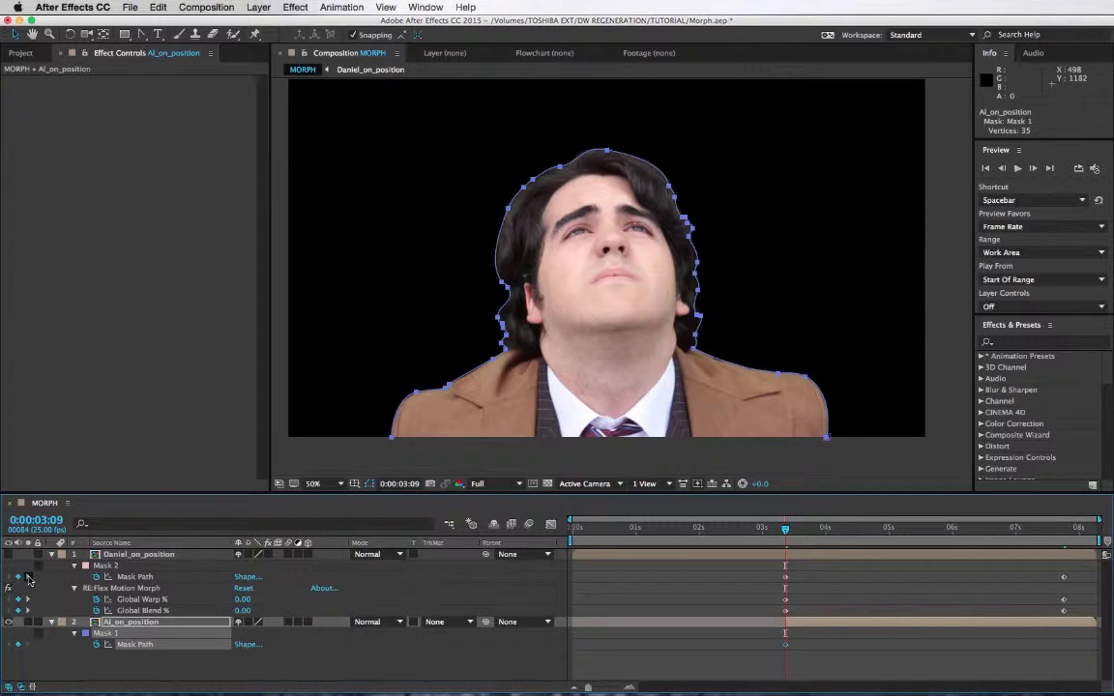
At 0:00:07:19, shift Mask 1's vertices along both sides of the hair to match its outline.
{"action": "key", "text": "k"}
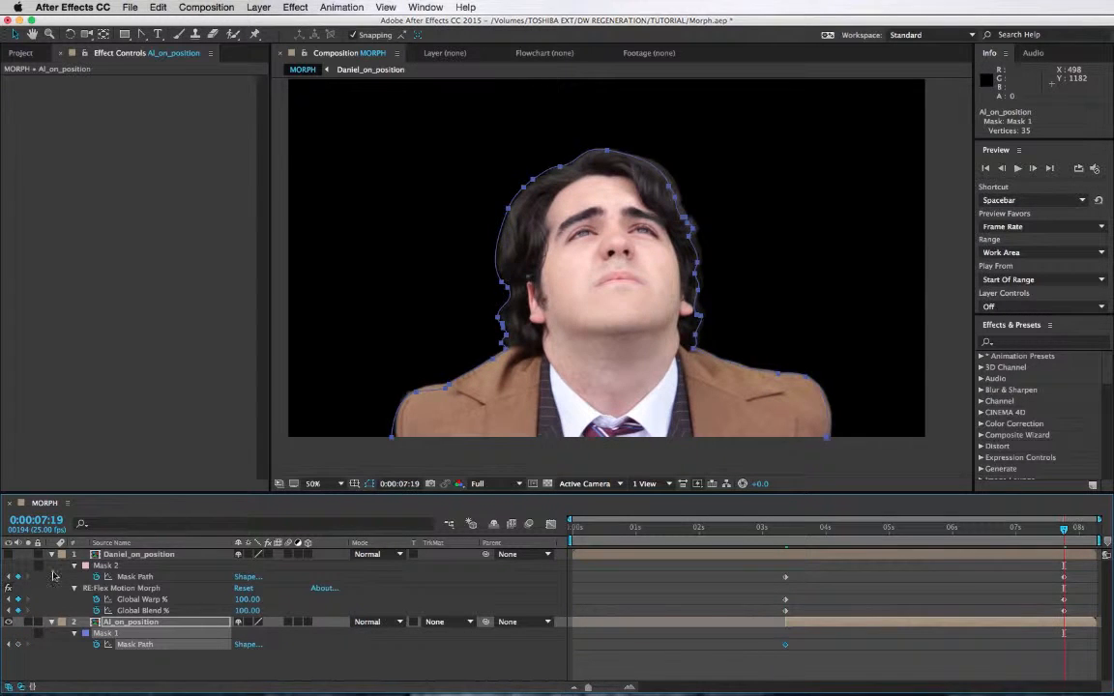
{"action": "left_click_drag", "start_coordinate": [688, 166], "coordinate": [698, 281]}
{"action": "key", "text": "period"}
{"action": "left_click", "coordinate": [598, 304]}
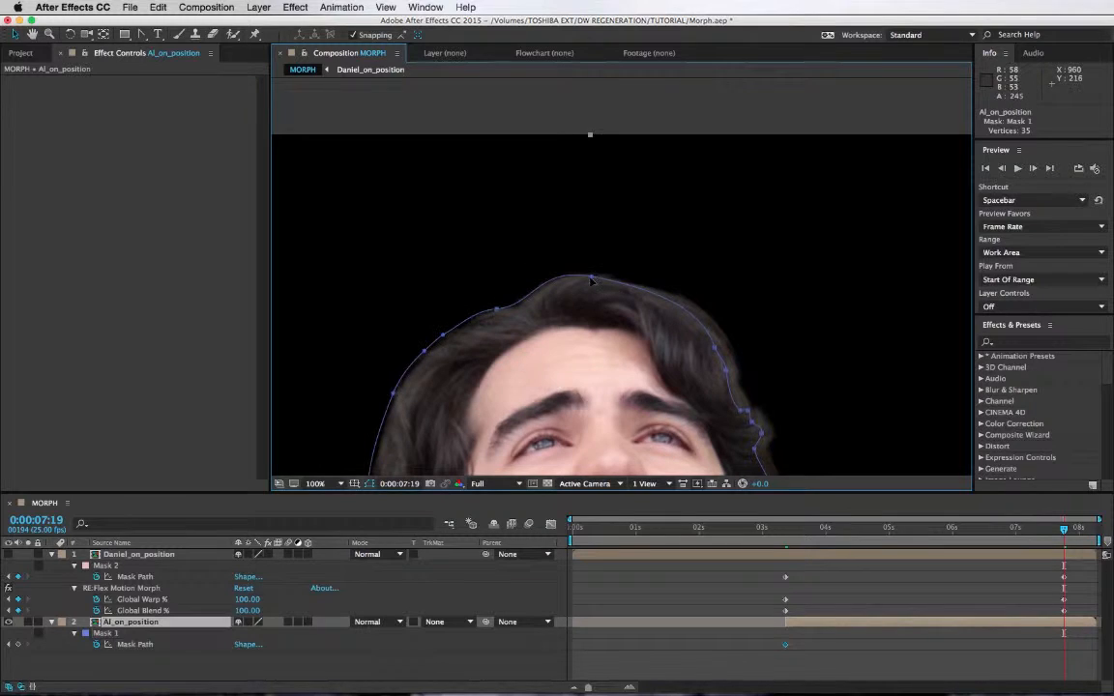
{"action": "left_click", "coordinate": [590, 278]}
{"action": "left_click_drag", "start_coordinate": [619, 301], "coordinate": [674, 231]}
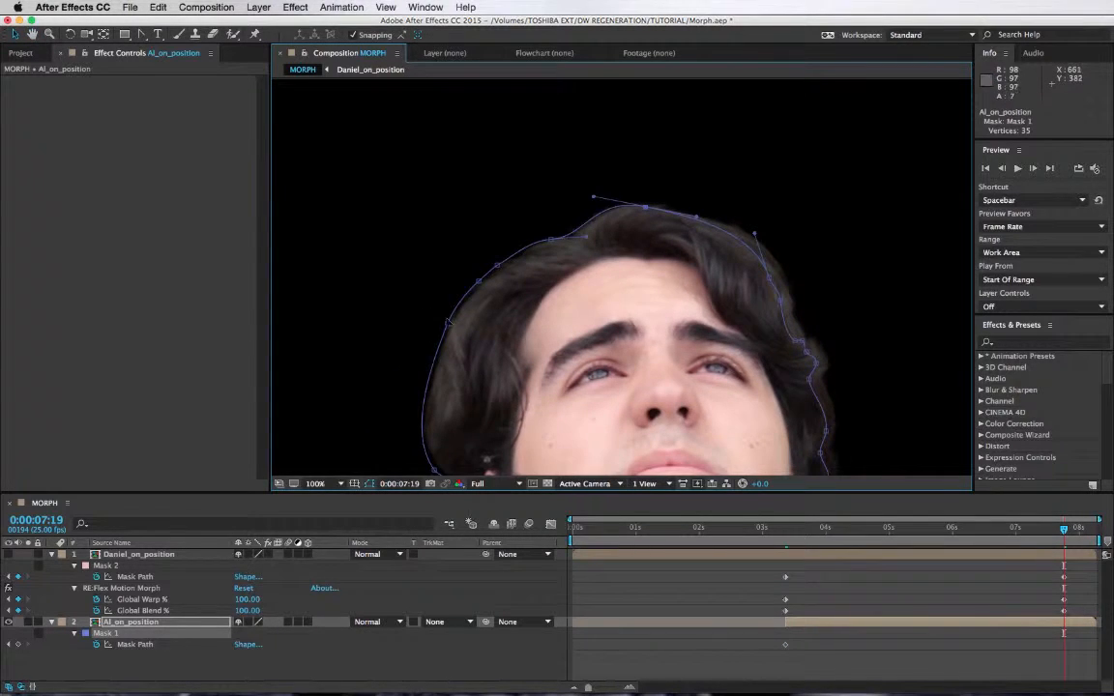
{"action": "left_click_drag", "start_coordinate": [615, 173], "coordinate": [870, 455]}
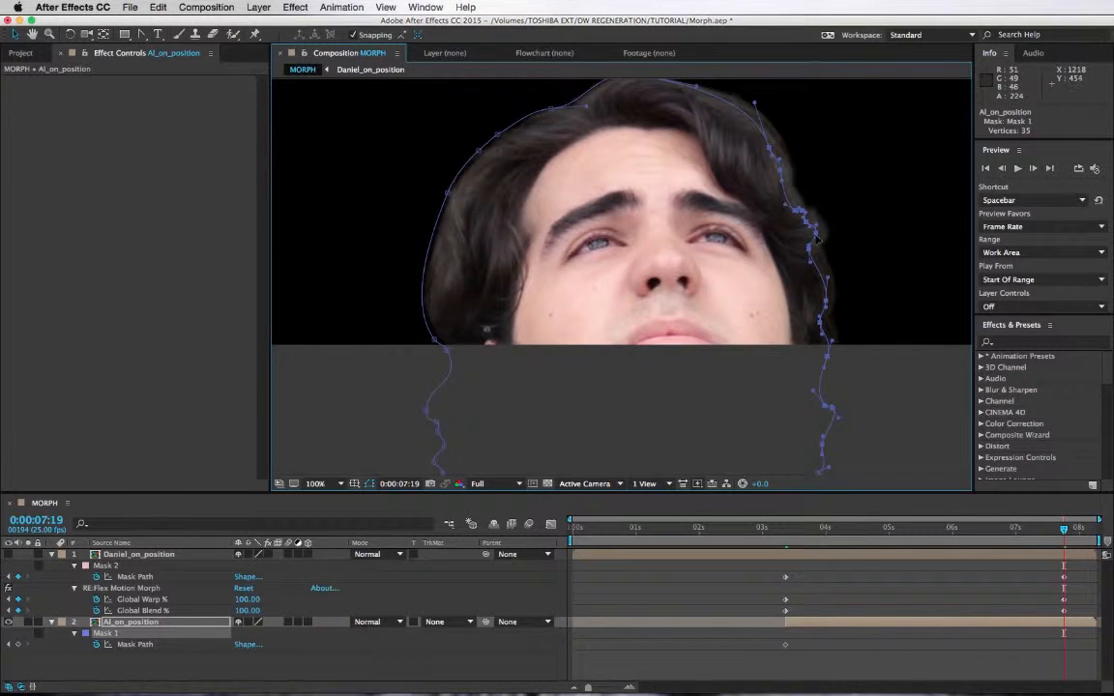
{"action": "left_click_drag", "start_coordinate": [815, 235], "coordinate": [826, 234]}
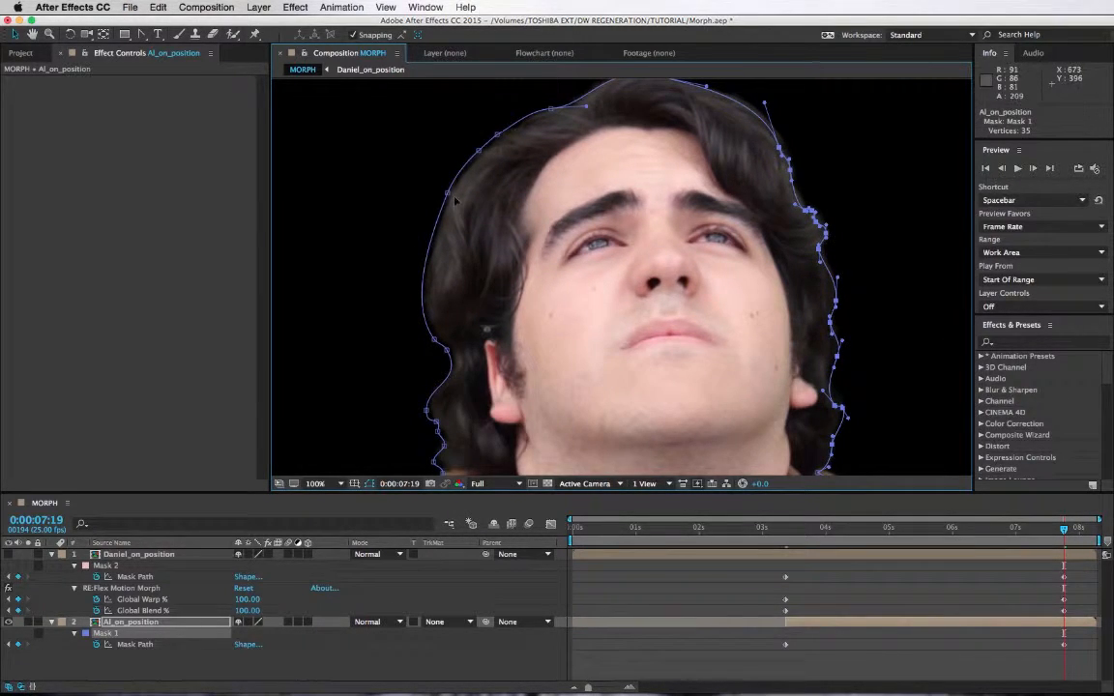
{"action": "left_click_drag", "start_coordinate": [345, 113], "coordinate": [500, 368]}
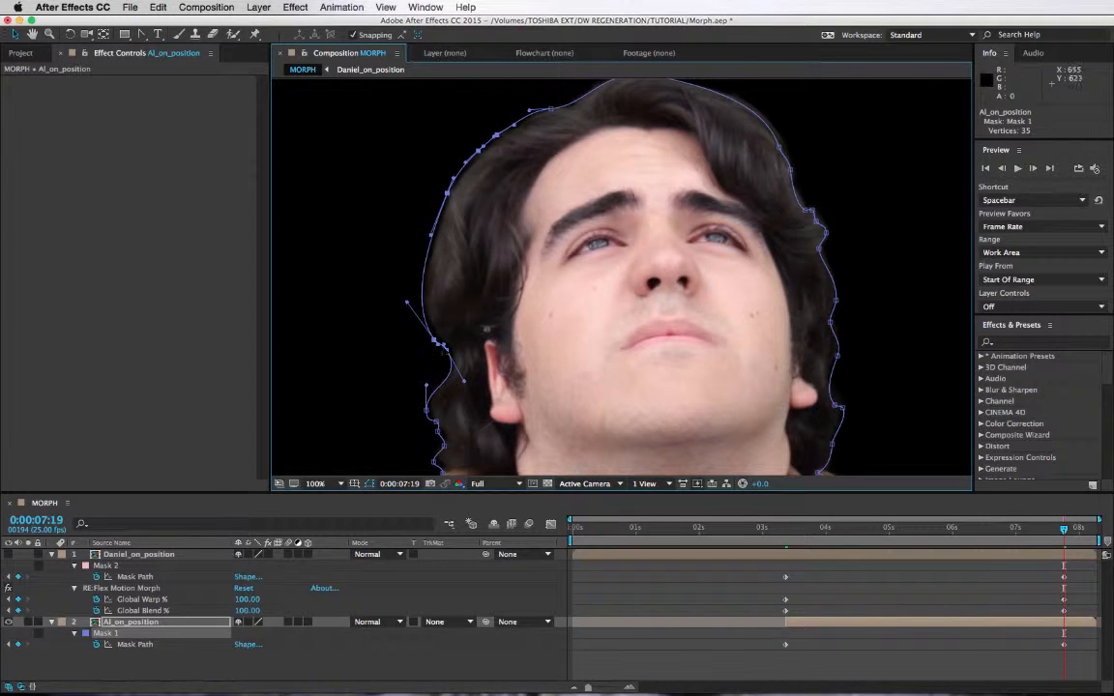
{"action": "left_click_drag", "start_coordinate": [435, 343], "coordinate": [438, 343]}
Change Mask 1's outline color to a more saturated blue.
{"action": "left_click_drag", "start_coordinate": [501, 252], "coordinate": [558, 85]}
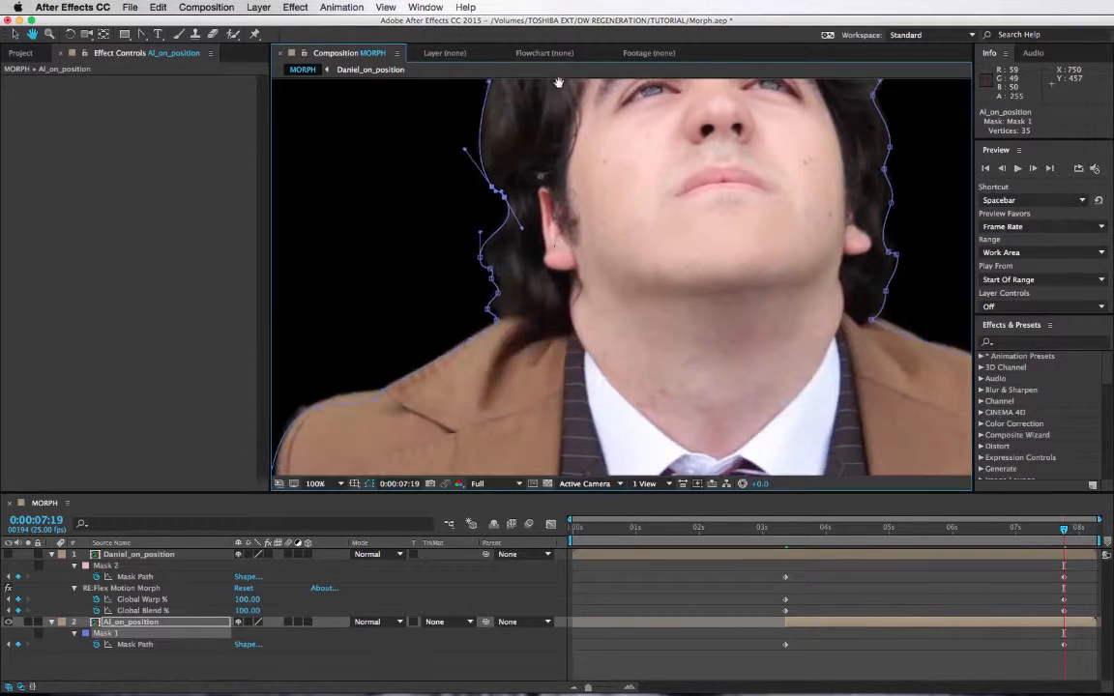
{"action": "left_click_drag", "start_coordinate": [568, 300], "coordinate": [309, 257]}
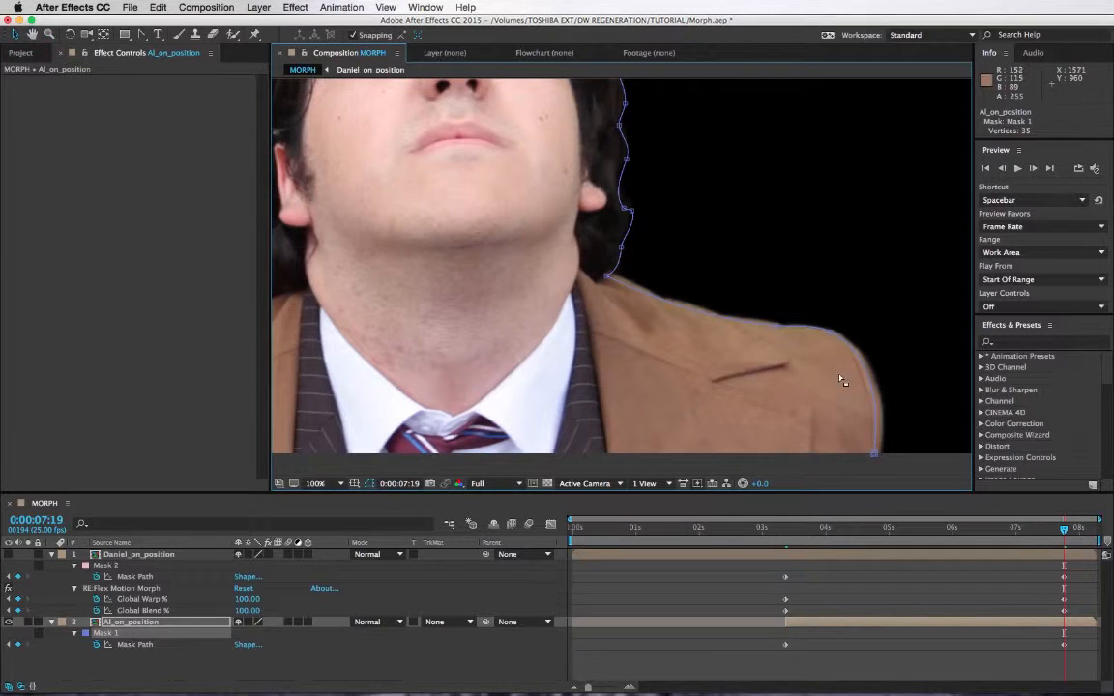
{"action": "left_click_drag", "start_coordinate": [843, 380], "coordinate": [711, 345]}
{"action": "key", "text": "period"}
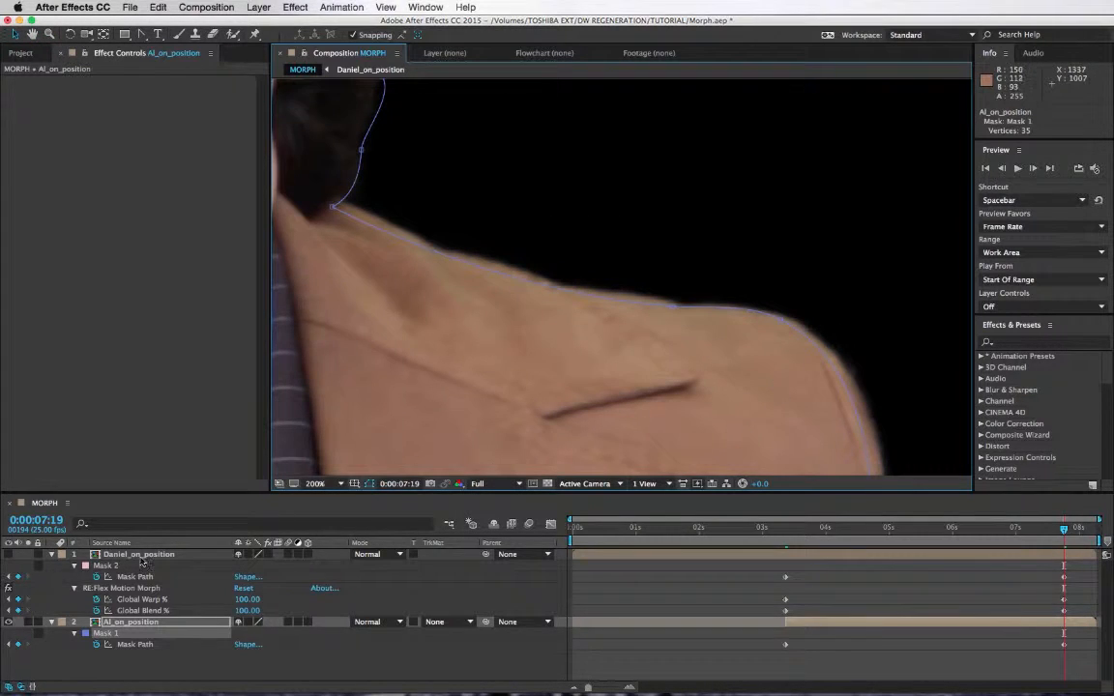
{"action": "left_click", "coordinate": [86, 633]}
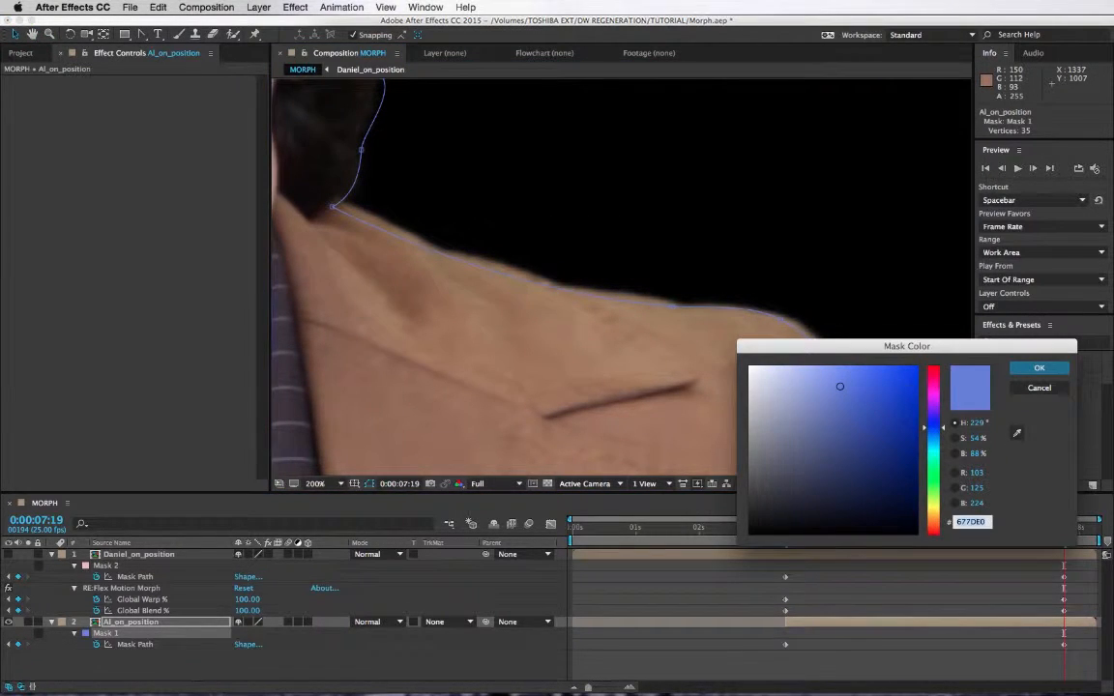
{"action": "left_click", "coordinate": [915, 367]}
{"action": "left_click", "coordinate": [1040, 367]}
Fit Mask 1's bottom corner and curve to the outer edge of the shoulder on the image's right side.
{"action": "left_click_drag", "start_coordinate": [910, 373], "coordinate": [819, 281]}
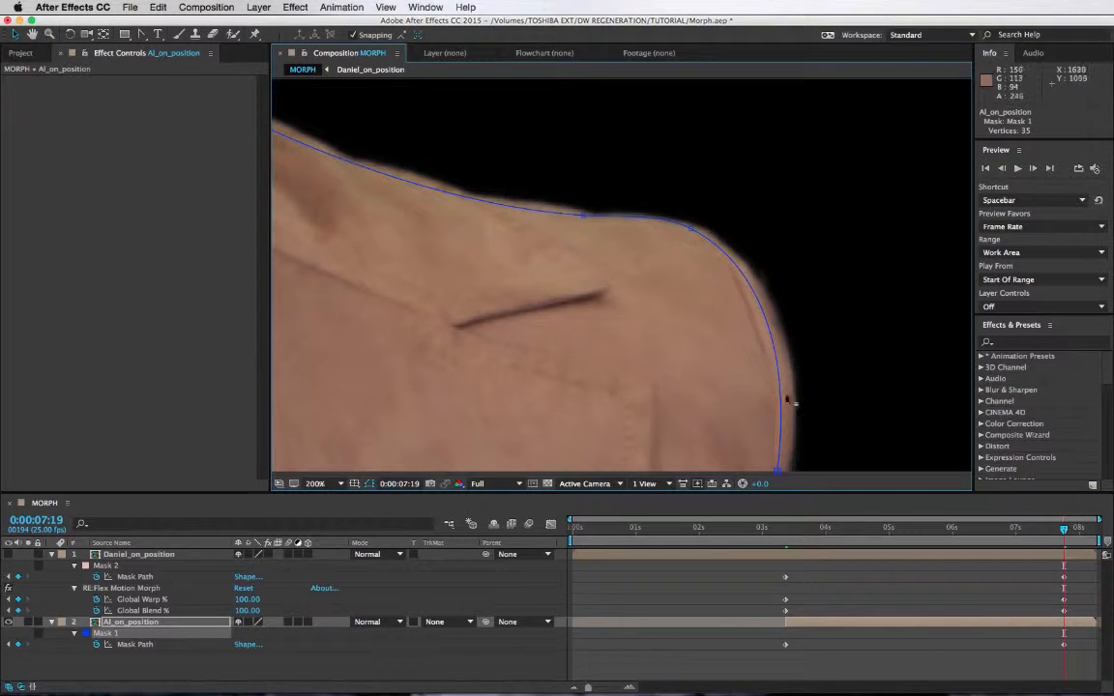
{"action": "left_click_drag", "start_coordinate": [800, 432], "coordinate": [803, 407]}
{"action": "left_click_drag", "start_coordinate": [778, 440], "coordinate": [791, 440]}
{"action": "left_click_drag", "start_coordinate": [769, 236], "coordinate": [777, 237]}
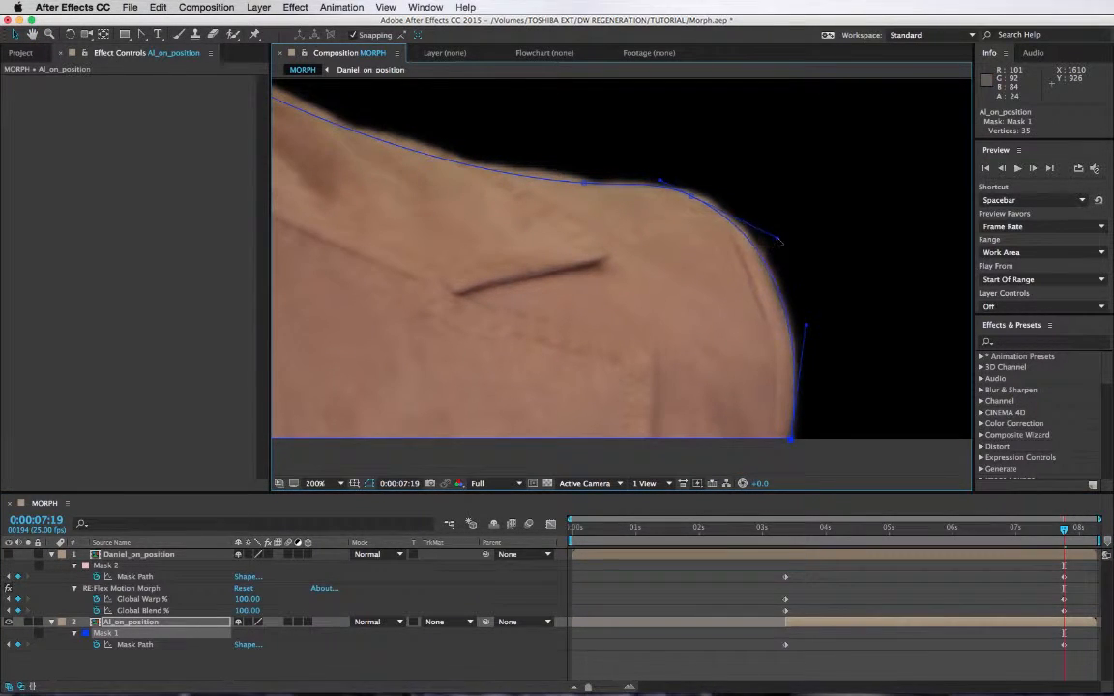
{"action": "left_click_drag", "start_coordinate": [691, 196], "coordinate": [693, 194]}
Adjust Mask 1's curve between the hair and the right-hand shoulder to follow the top of the jacket.
{"action": "scroll", "coordinate": [677, 295], "scroll_direction": "left", "scroll_amount": 5}
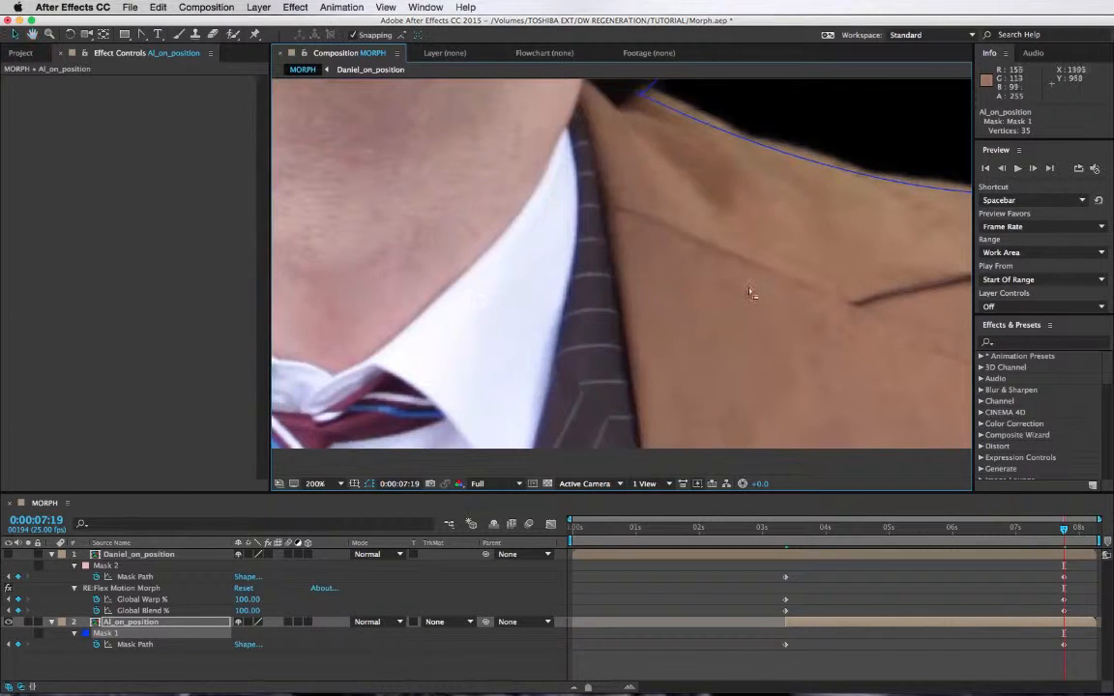
{"action": "left_click_drag", "start_coordinate": [762, 223], "coordinate": [700, 379]}
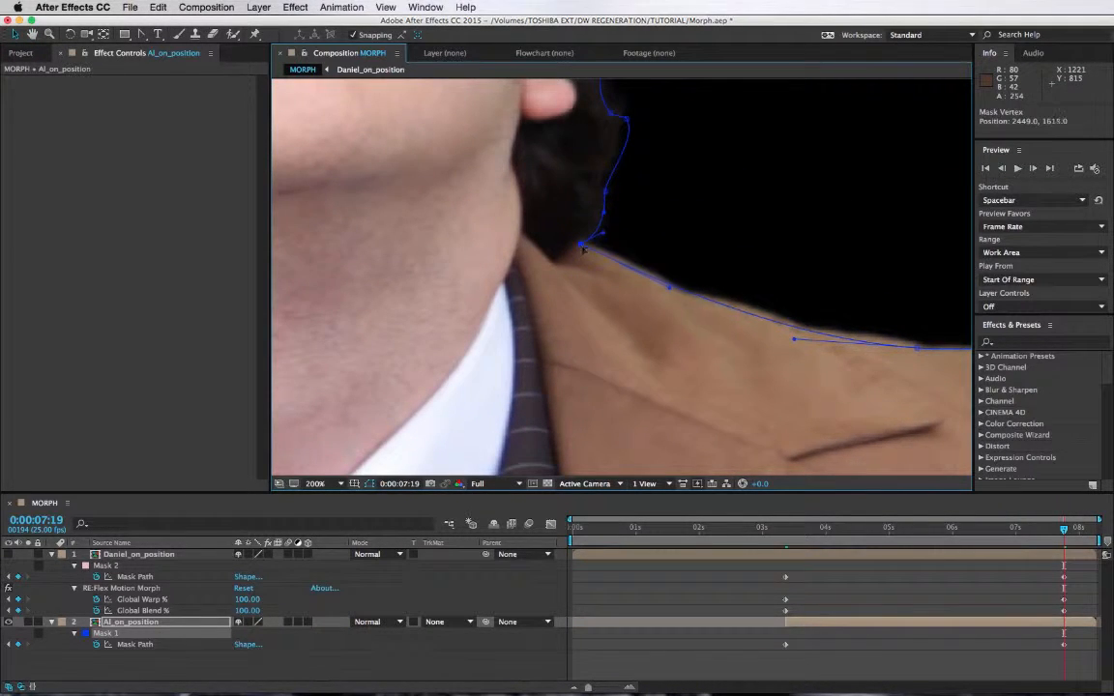
{"action": "left_click_drag", "start_coordinate": [726, 334], "coordinate": [498, 331]}
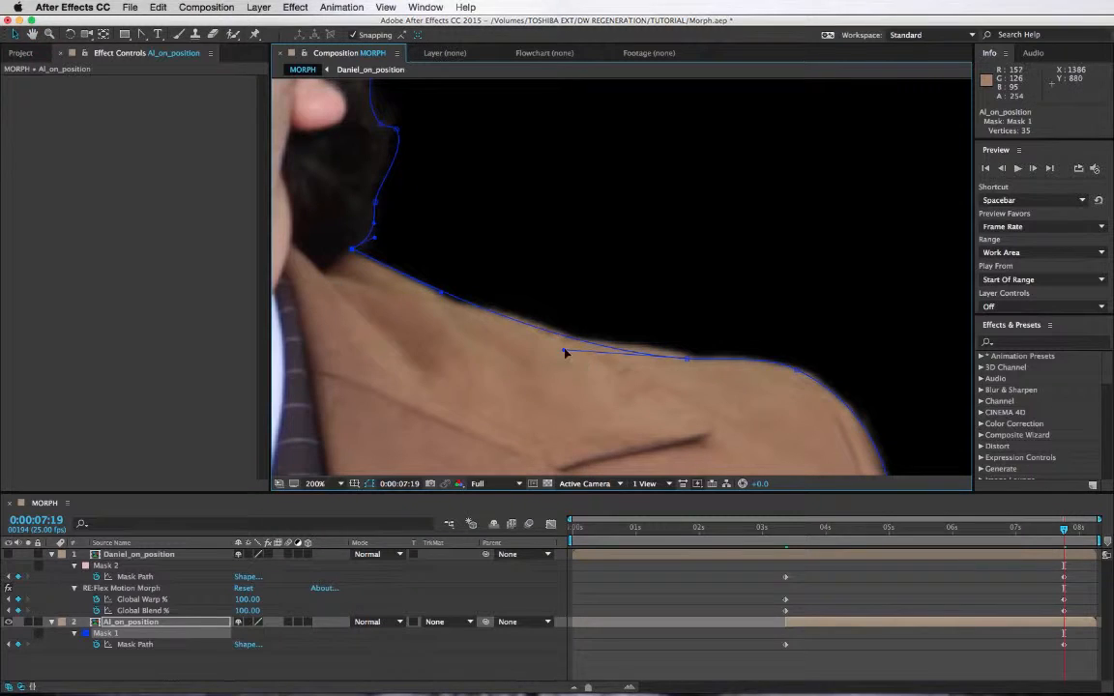
{"action": "left_click_drag", "start_coordinate": [566, 353], "coordinate": [570, 343]}
Reposition Mask 1's points along the jacket collar on the image's left side to follow its edge.
{"action": "left_click_drag", "start_coordinate": [510, 404], "coordinate": [1102, 324]}
{"action": "left_click_drag", "start_coordinate": [500, 286], "coordinate": [899, 299]}
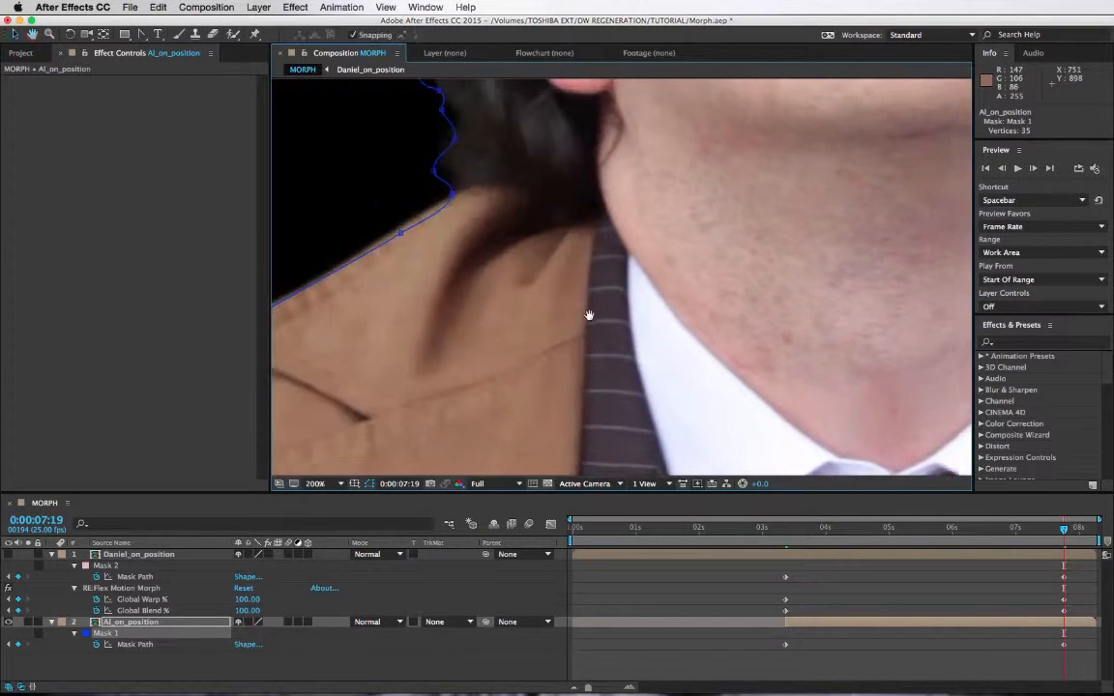
{"action": "left_click_drag", "start_coordinate": [589, 315], "coordinate": [880, 319]}
{"action": "mouse_move", "coordinate": [501, 358]}
{"action": "left_mouse_down"}
{"action": "mouse_move", "coordinate": [498, 346]}
{"action": "mouse_move", "coordinate": [522, 336]}
{"action": "mouse_move", "coordinate": [500, 367]}
{"action": "left_mouse_up"}
{"action": "left_click_drag", "start_coordinate": [716, 234], "coordinate": [715, 232]}
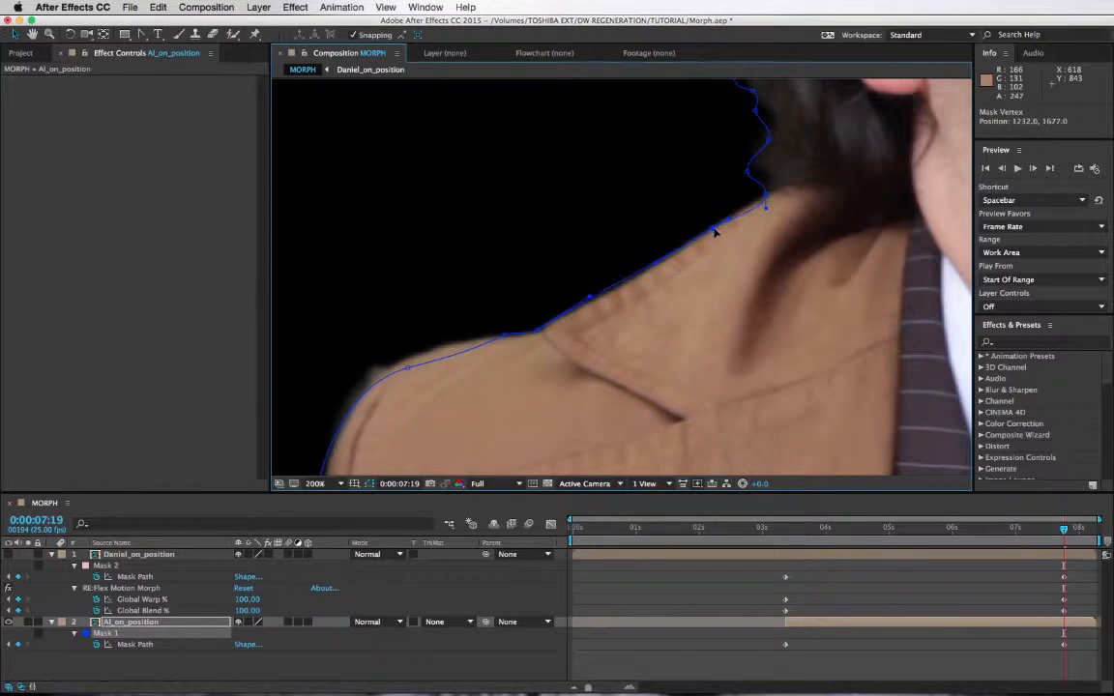
Fit Mask 1's vertex and curve handles to the rounded shoulder on the image's left side.
{"action": "left_click_drag", "start_coordinate": [527, 416], "coordinate": [744, 301]}
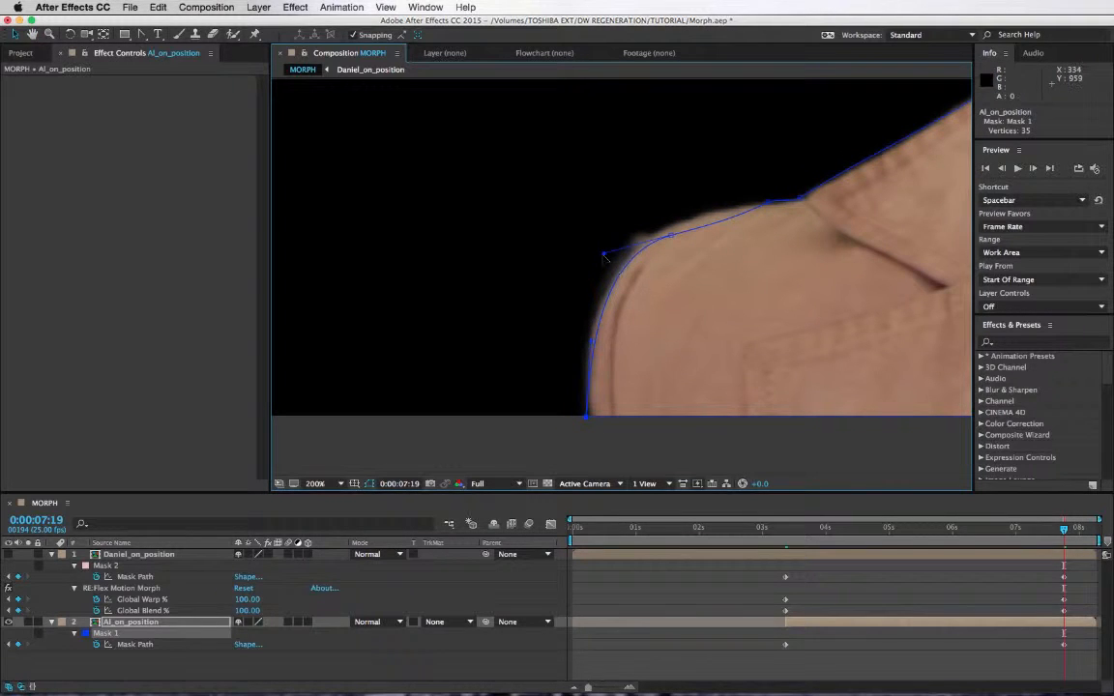
{"action": "left_click_drag", "start_coordinate": [604, 255], "coordinate": [590, 257]}
{"action": "left_click_drag", "start_coordinate": [666, 236], "coordinate": [672, 231]}
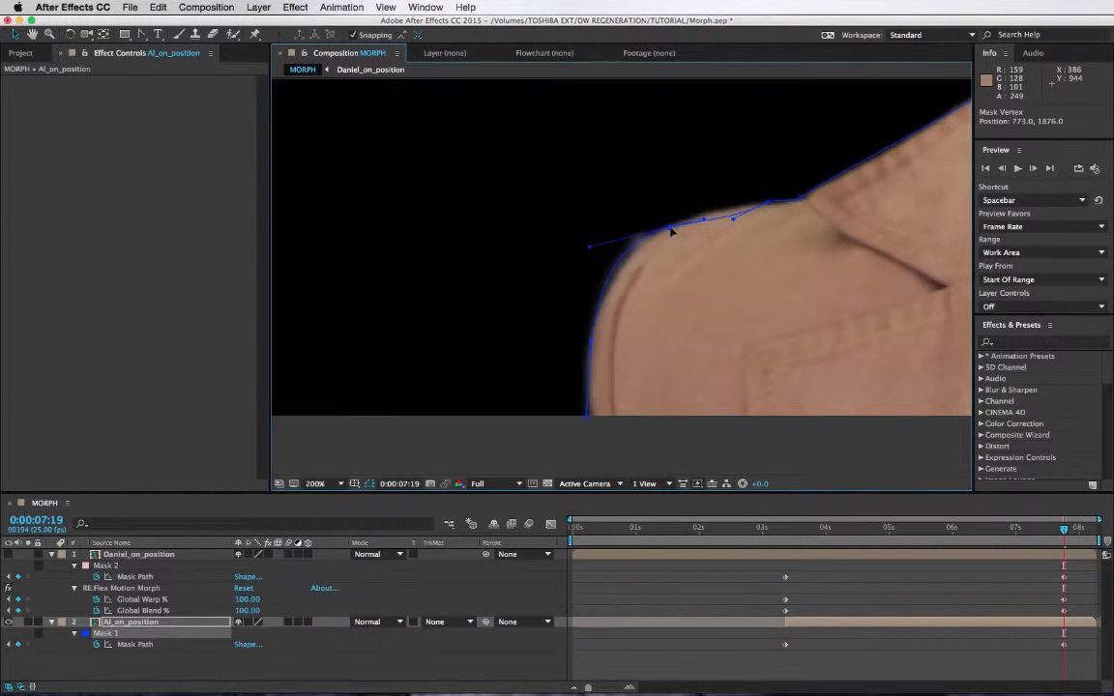
{"action": "left_click_drag", "start_coordinate": [591, 246], "coordinate": [592, 254]}
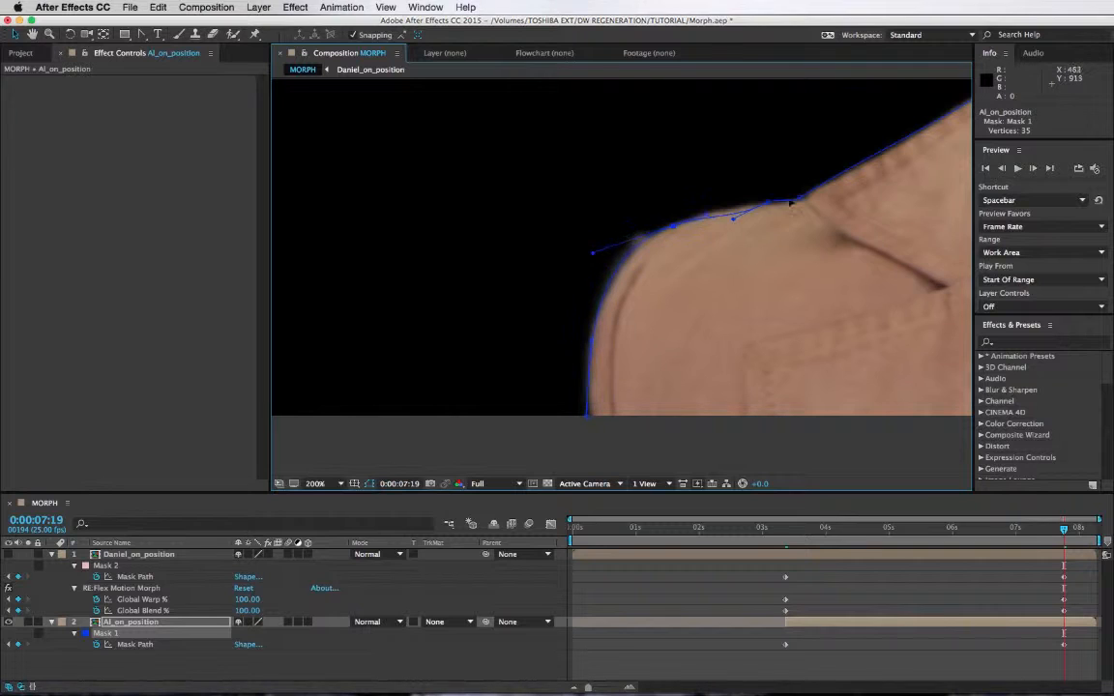
Move Mask 1's points along the wavy hair below the ear on the image's left side, down to the jacket.
{"action": "key", "text": "space"}
{"action": "left_click_drag", "start_coordinate": [776, 201], "coordinate": [458, 363]}
{"action": "left_click_drag", "start_coordinate": [767, 233], "coordinate": [599, 399]}
{"action": "left_click_drag", "start_coordinate": [610, 265], "coordinate": [587, 361]}
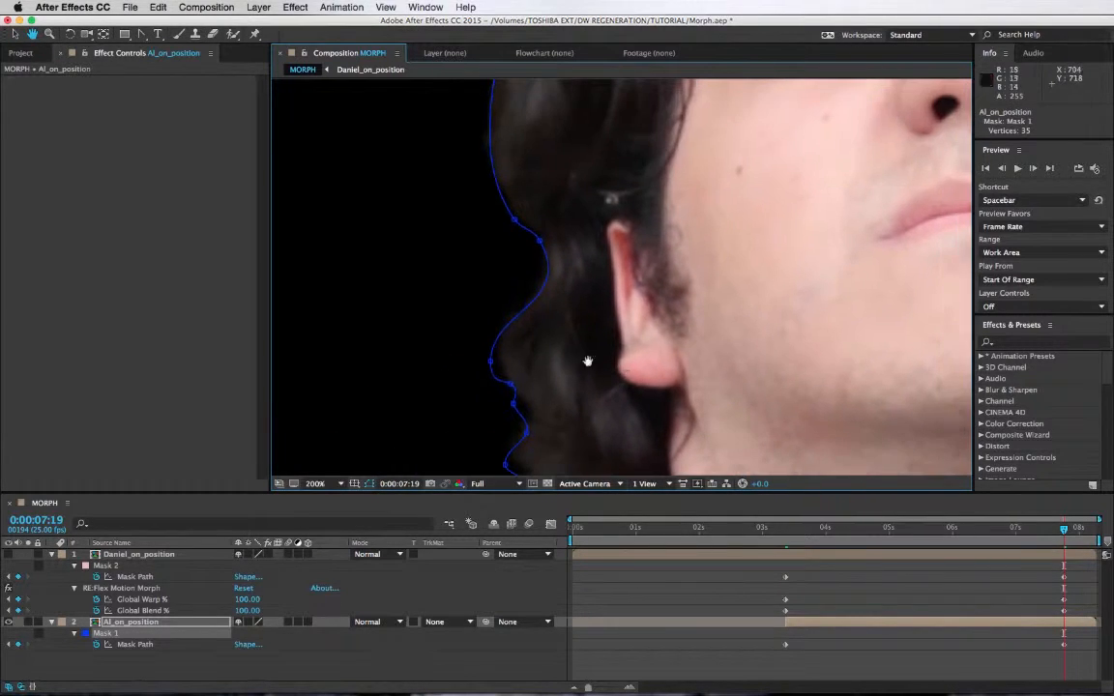
{"action": "left_click_drag", "start_coordinate": [490, 362], "coordinate": [498, 356]}
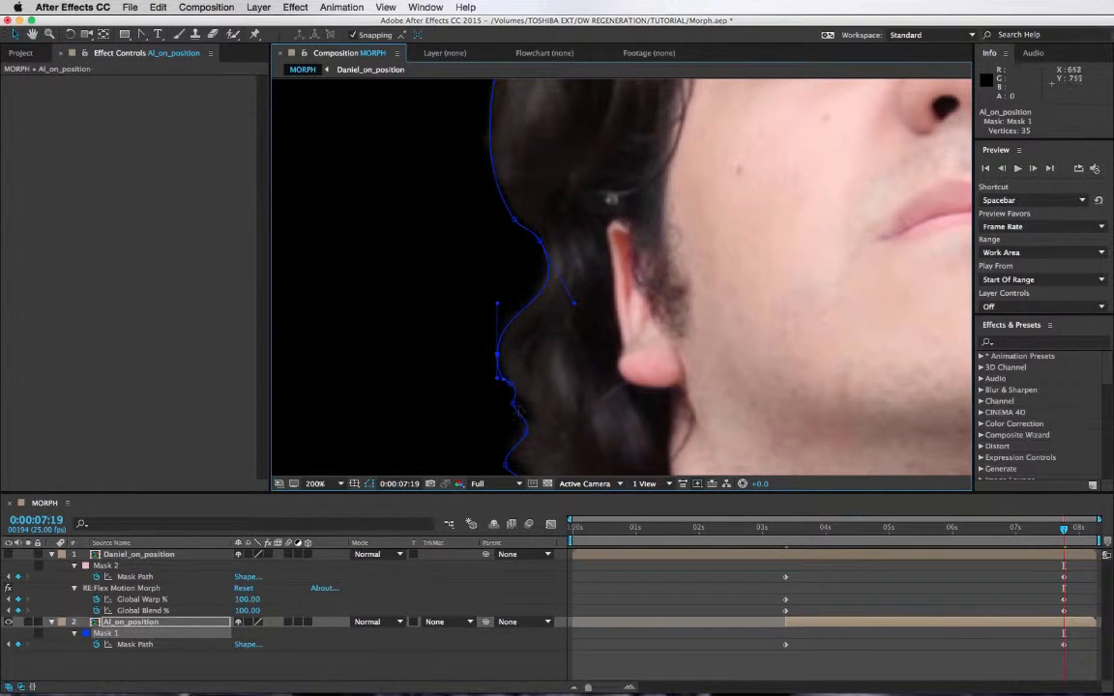
{"action": "left_click_drag", "start_coordinate": [521, 413], "coordinate": [552, 344]}
{"action": "key", "text": "super+z"}
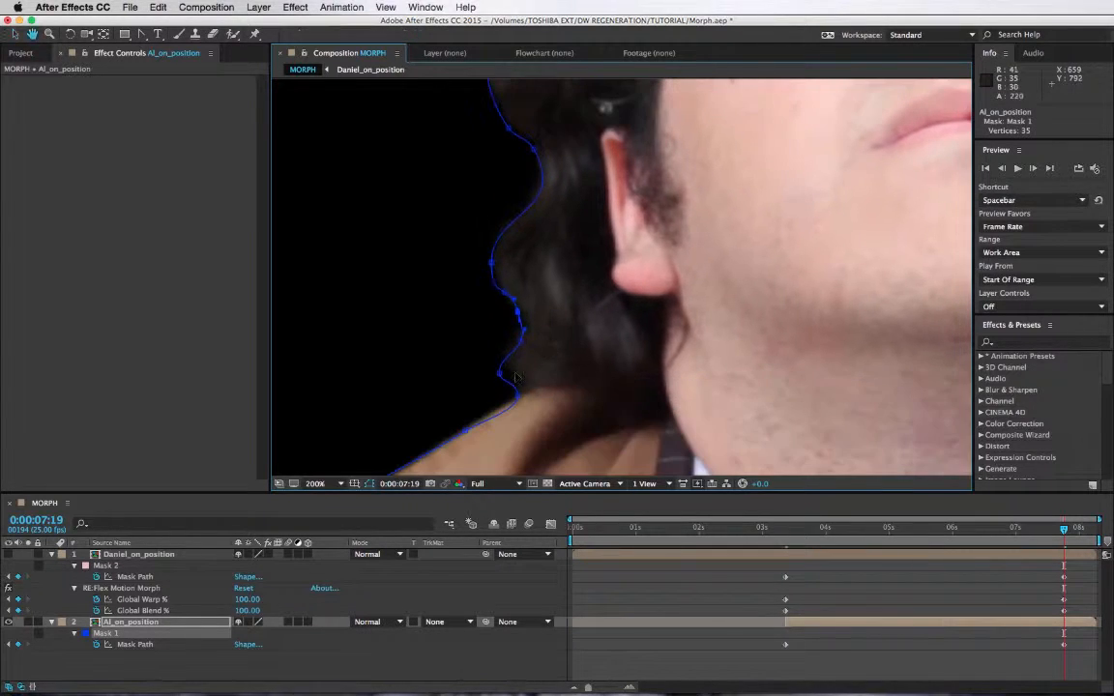
{"action": "left_click_drag", "start_coordinate": [499, 372], "coordinate": [504, 366]}
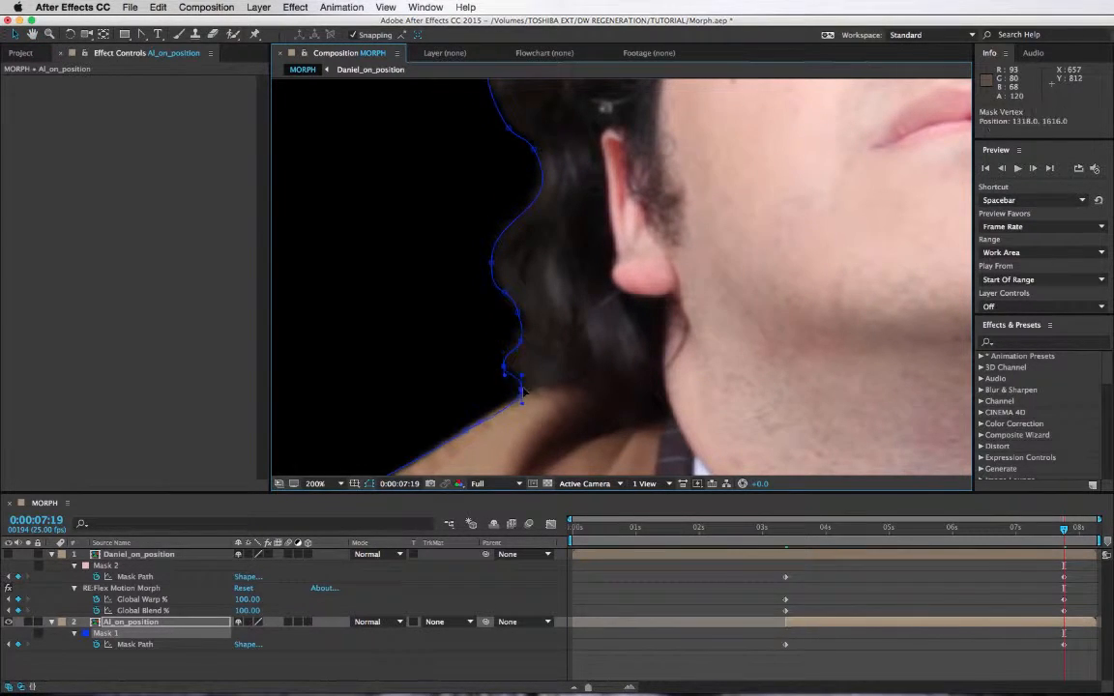
At 0:00:05:15, shift Mask 1's points outward to follow the top of the hair, undoing the last misplaced edit.
{"action": "left_click_drag", "start_coordinate": [736, 271], "coordinate": [673, 353]}
{"action": "scroll", "coordinate": [673, 352], "scroll_direction": "down", "scroll_amount": 3}
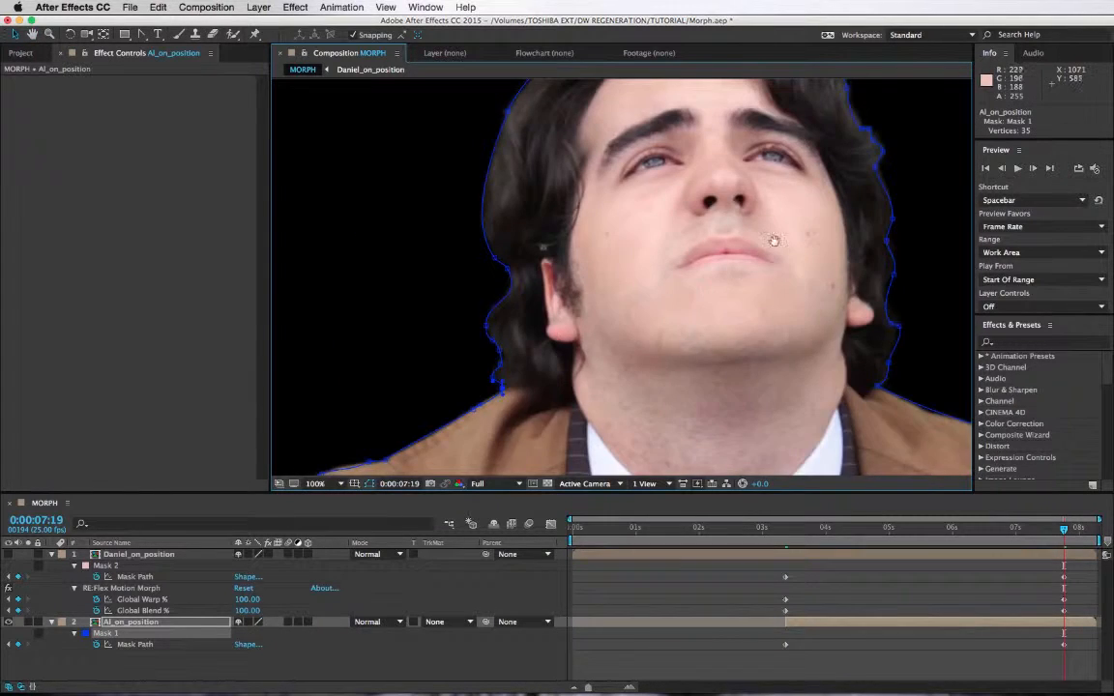
{"action": "key", "text": "v"}
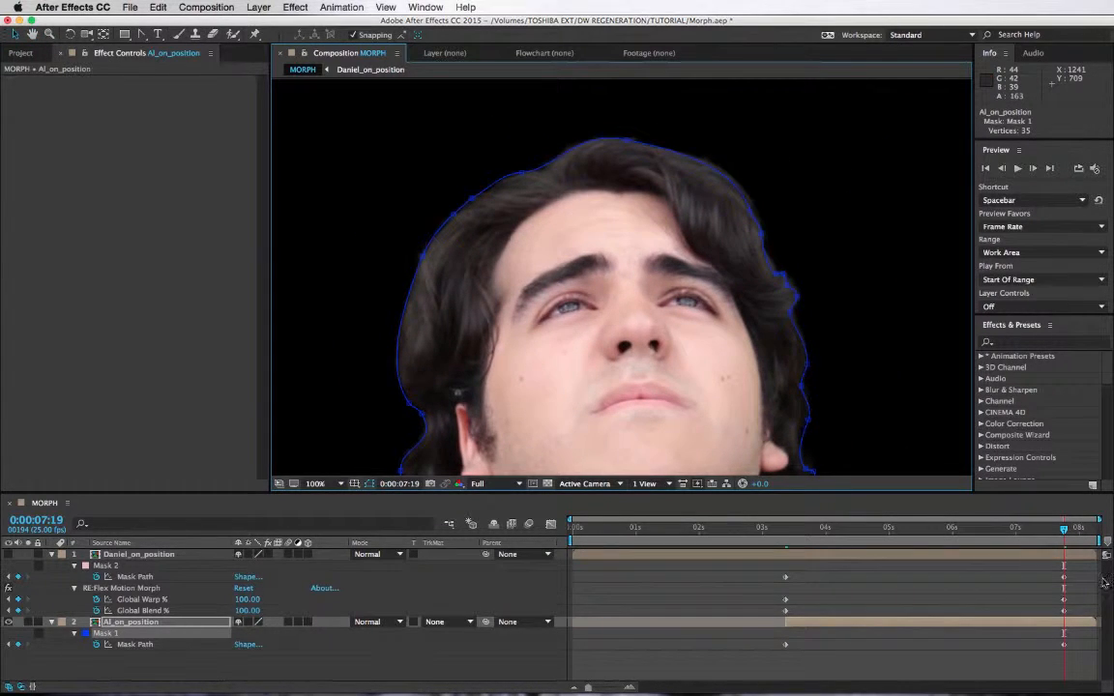
{"action": "left_click", "coordinate": [928, 531]}
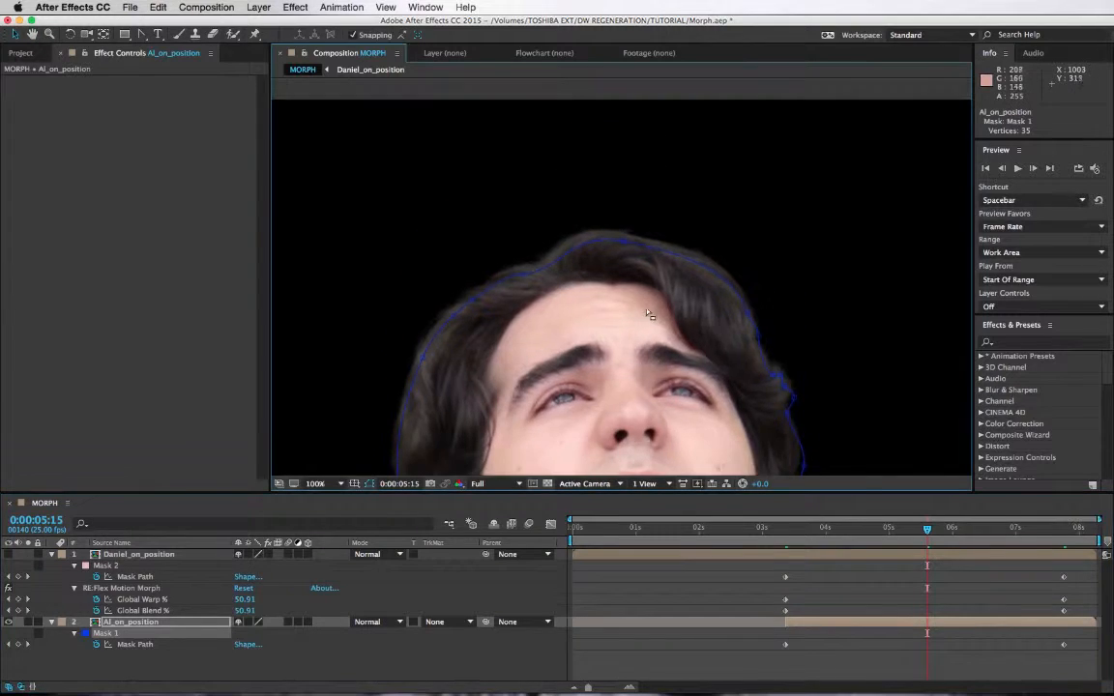
{"action": "scroll", "coordinate": [648, 314], "scroll_direction": "up", "scroll_amount": 2}
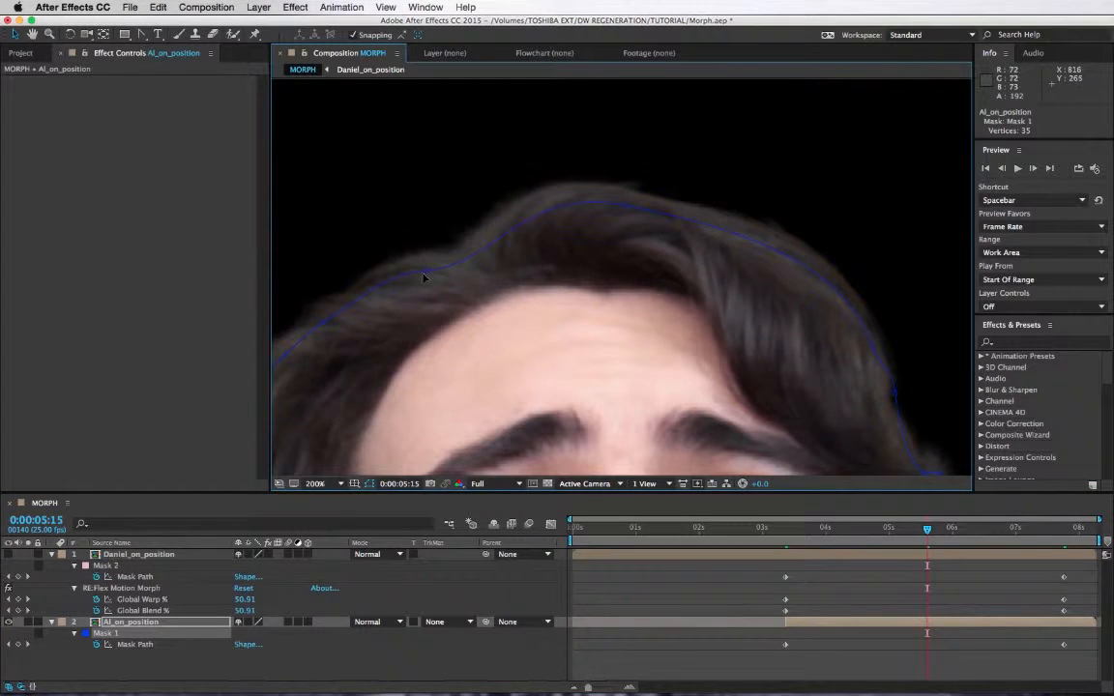
{"action": "left_click_drag", "start_coordinate": [379, 156], "coordinate": [887, 377]}
{"action": "key", "text": "space"}
{"action": "left_click_drag", "start_coordinate": [470, 357], "coordinate": [769, 273]}
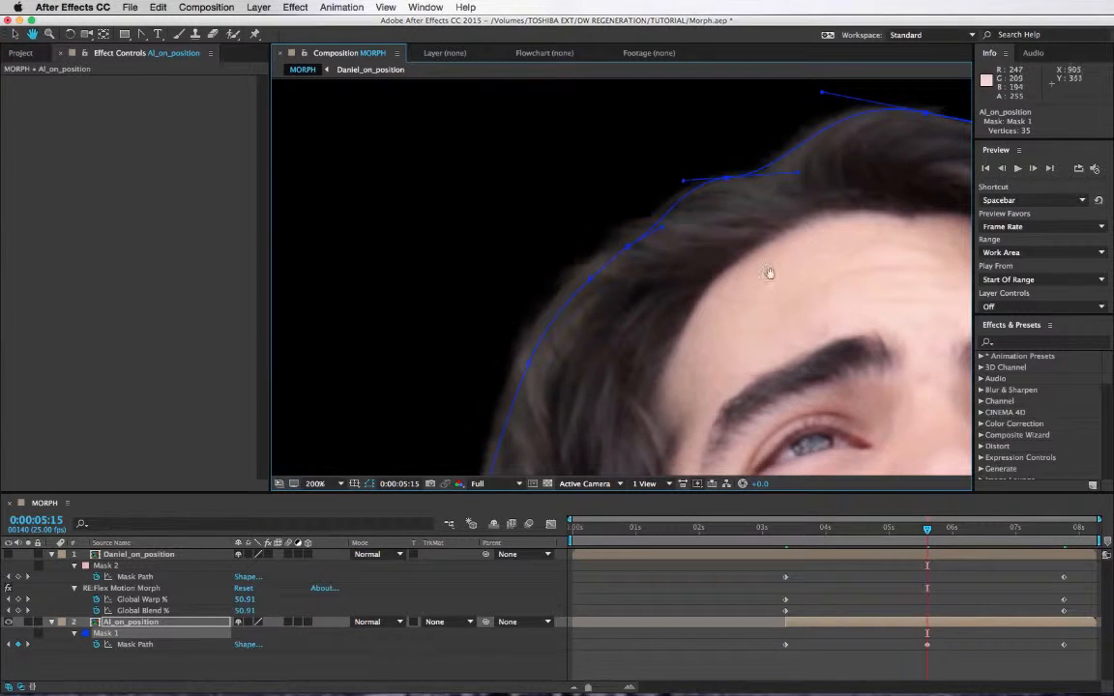
{"action": "left_click_drag", "start_coordinate": [627, 247], "coordinate": [624, 250]}
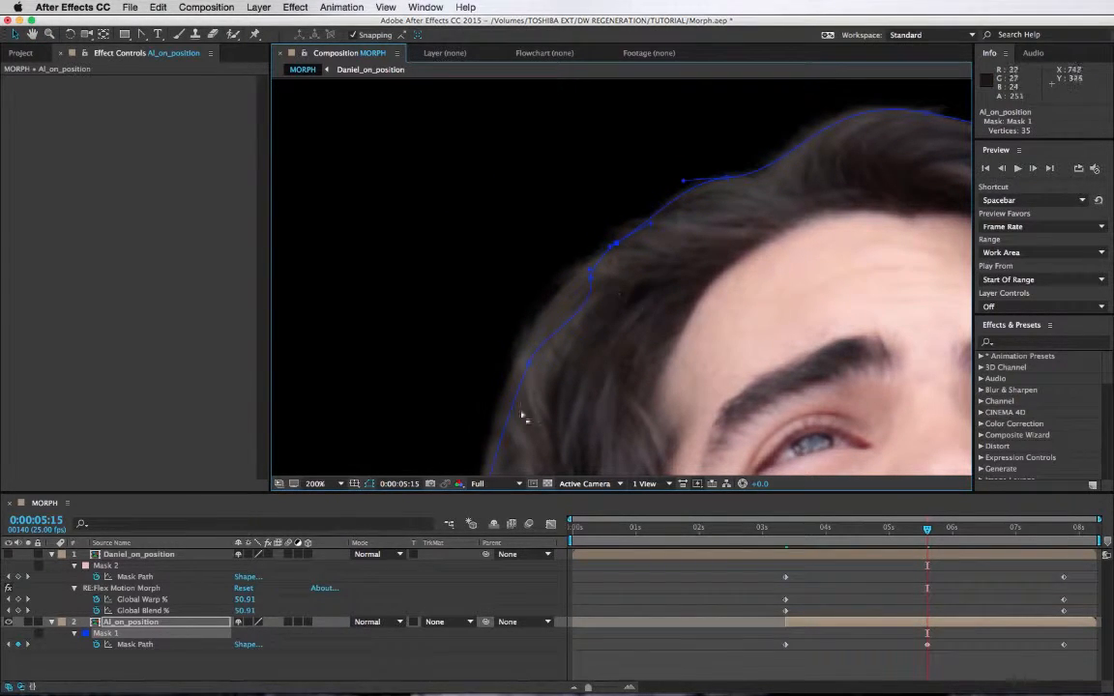
{"action": "key", "text": "super+z"}
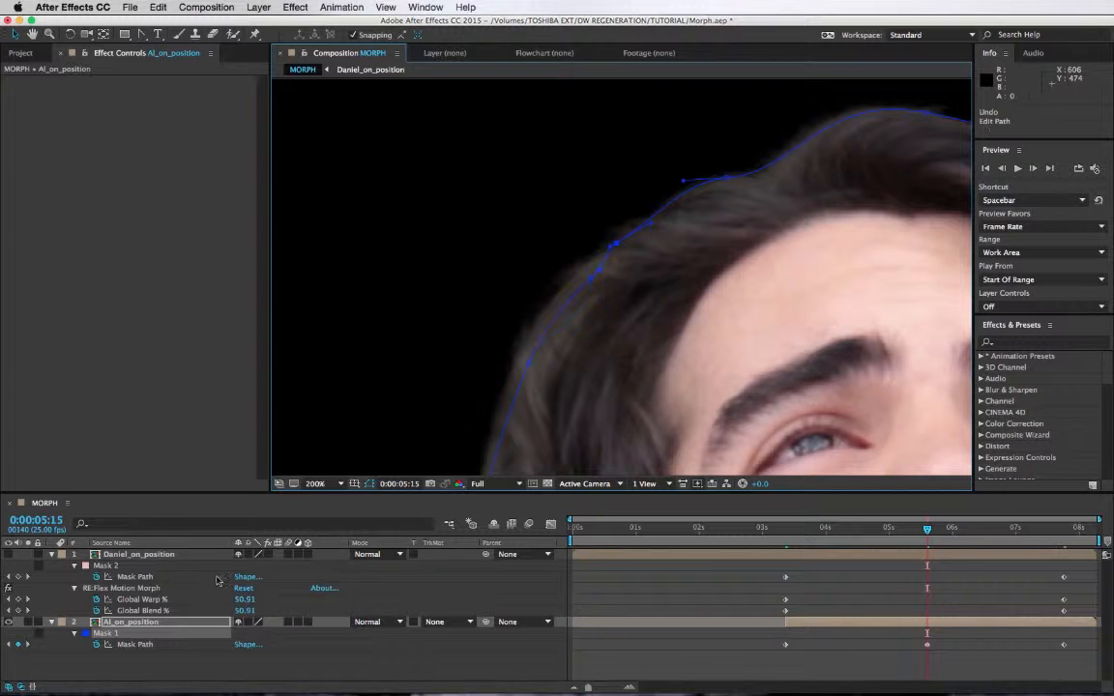
Change Mask 1's outline color to cyan, 00FFFA.
{"action": "left_click", "coordinate": [86, 634]}
{"action": "left_click", "coordinate": [934, 452]}
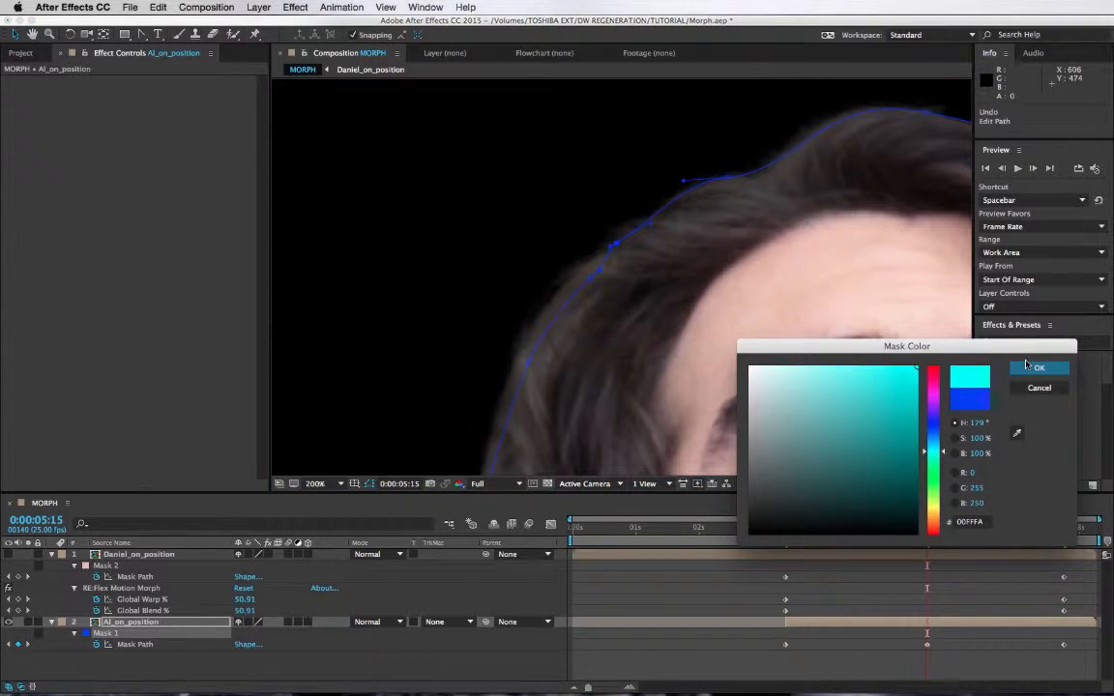
{"action": "left_click", "coordinate": [1028, 368]}
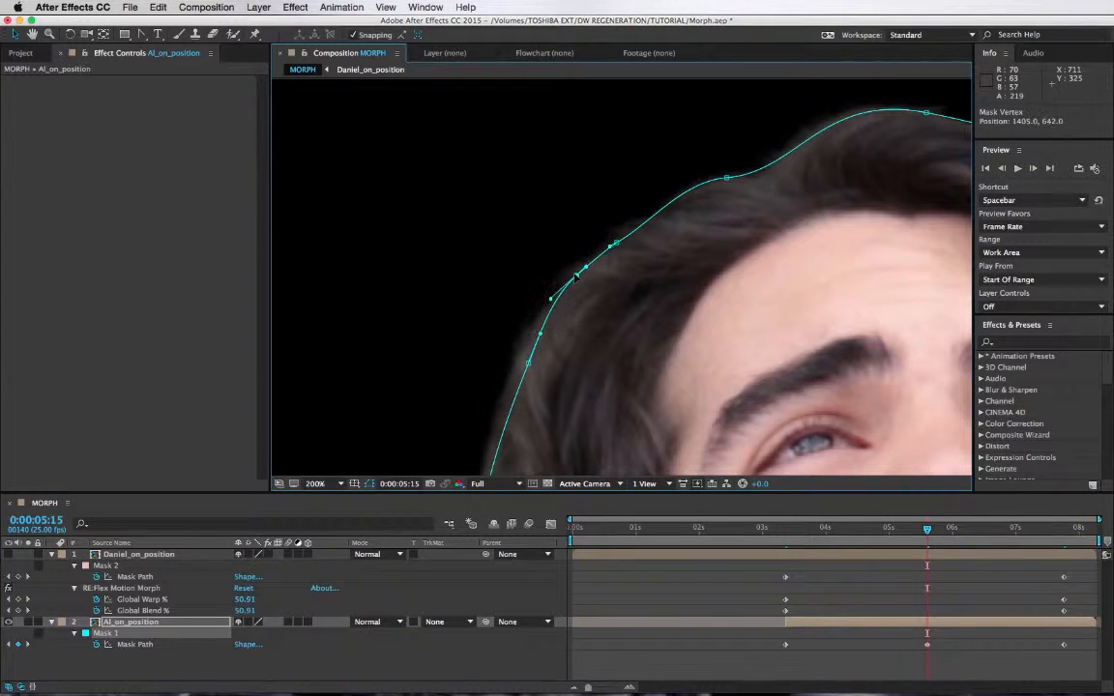
At 0:00:05:15, refine Mask 1's vertices and curves along the hair on the image's left side, down past the ear.
{"action": "scroll", "coordinate": [588, 261], "scroll_direction": "down", "scroll_amount": 3}
{"action": "scroll", "coordinate": [587, 261], "scroll_direction": "left", "scroll_amount": 1}
{"action": "left_click_drag", "start_coordinate": [584, 252], "coordinate": [576, 249]}
{"action": "key", "text": "space"}
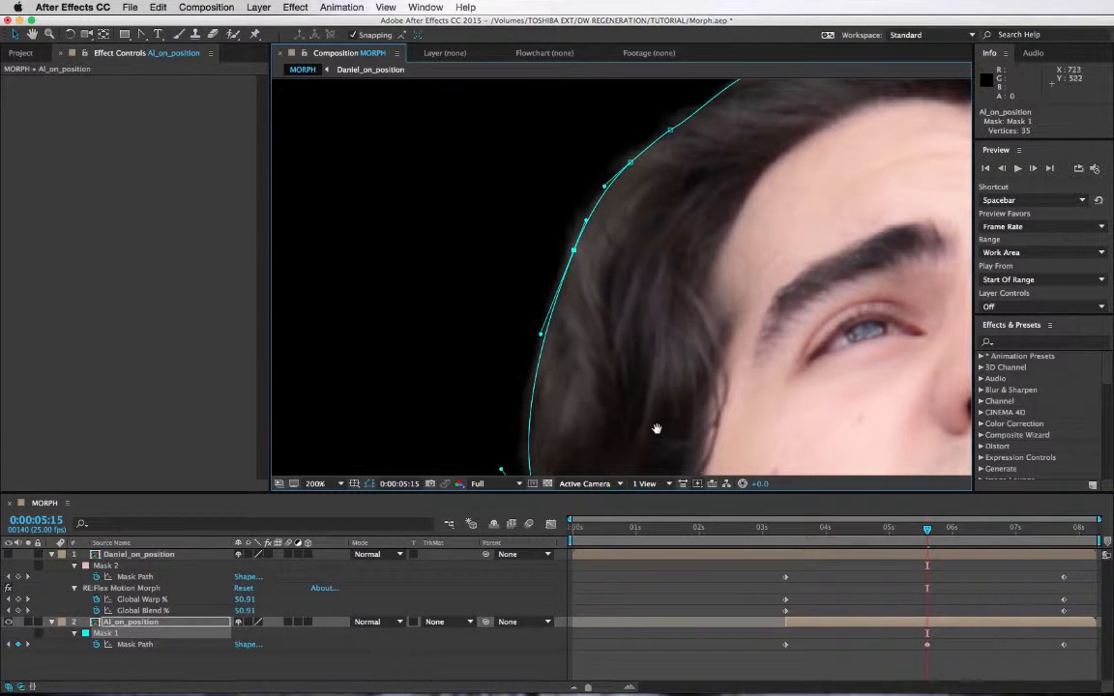
{"action": "left_click_drag", "start_coordinate": [656, 427], "coordinate": [629, 194]}
{"action": "left_click_drag", "start_coordinate": [675, 338], "coordinate": [595, 135]}
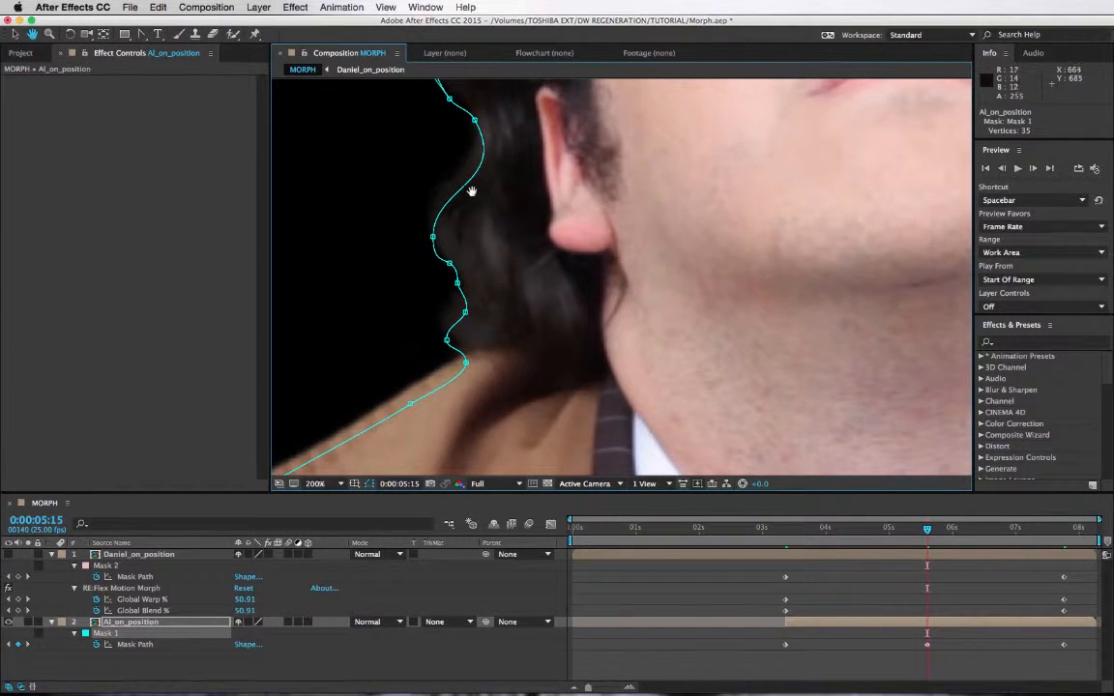
{"action": "left_click_drag", "start_coordinate": [474, 121], "coordinate": [496, 172]}
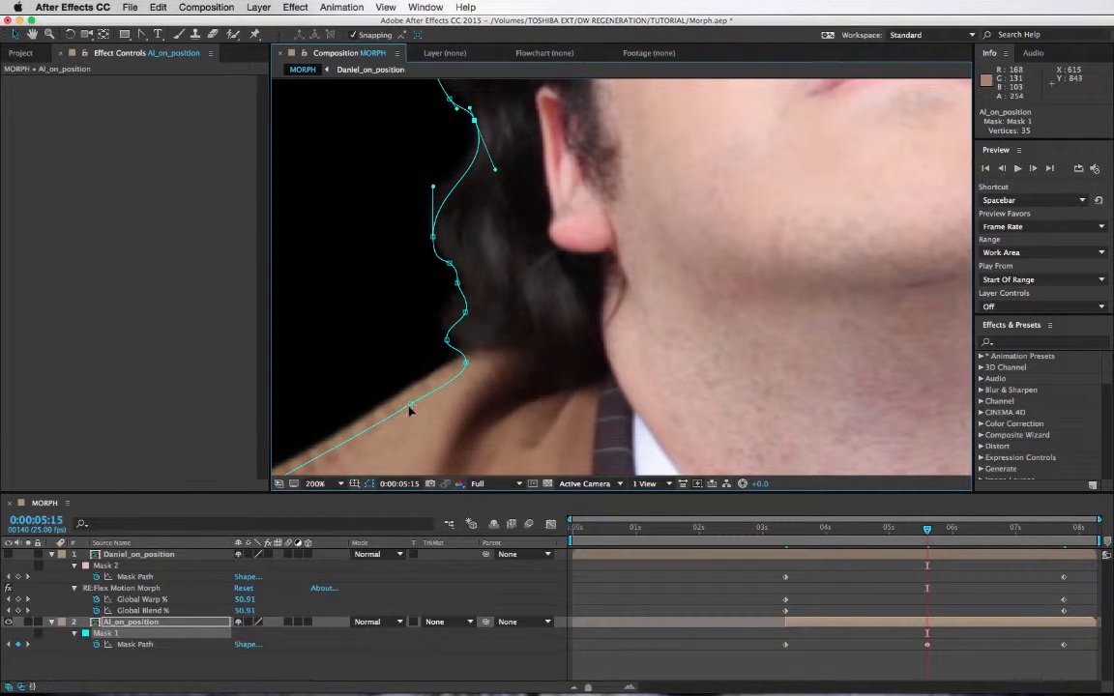
Align Mask 1's points with the hair-to-jacket junction, collar and shoulder on the image's left side.
{"action": "left_click_drag", "start_coordinate": [410, 405], "coordinate": [407, 395]}
{"action": "left_click_drag", "start_coordinate": [465, 363], "coordinate": [448, 358]}
{"action": "left_click_drag", "start_coordinate": [551, 350], "coordinate": [935, 145]}
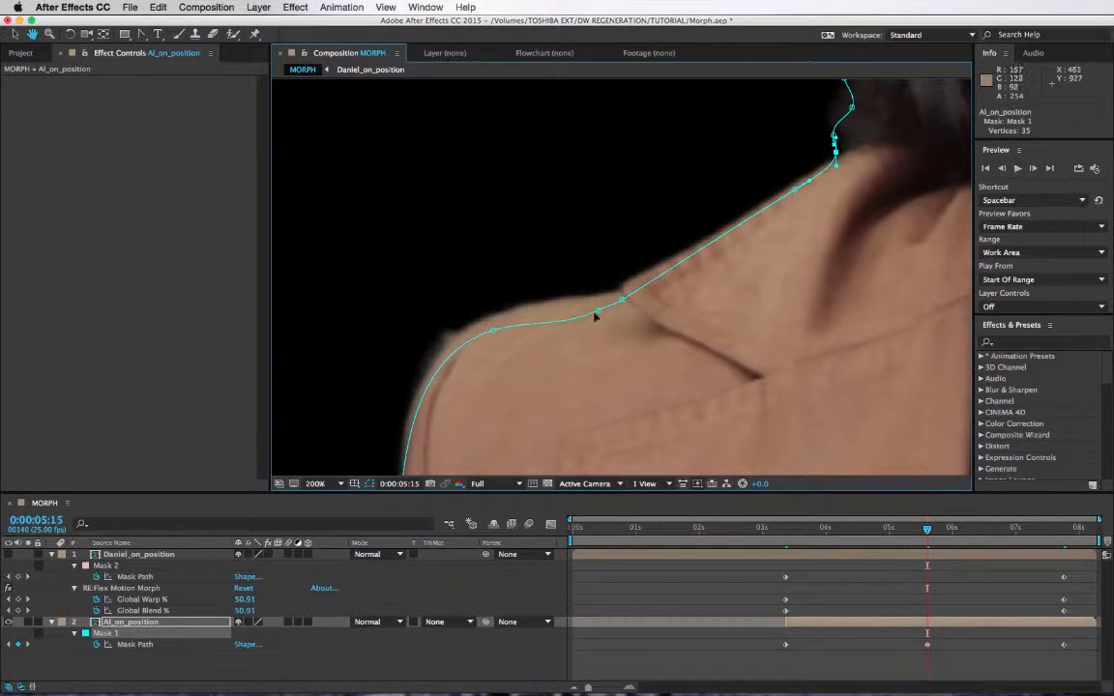
{"action": "left_click_drag", "start_coordinate": [387, 253], "coordinate": [582, 338]}
{"action": "left_click_drag", "start_coordinate": [619, 303], "coordinate": [615, 292]}
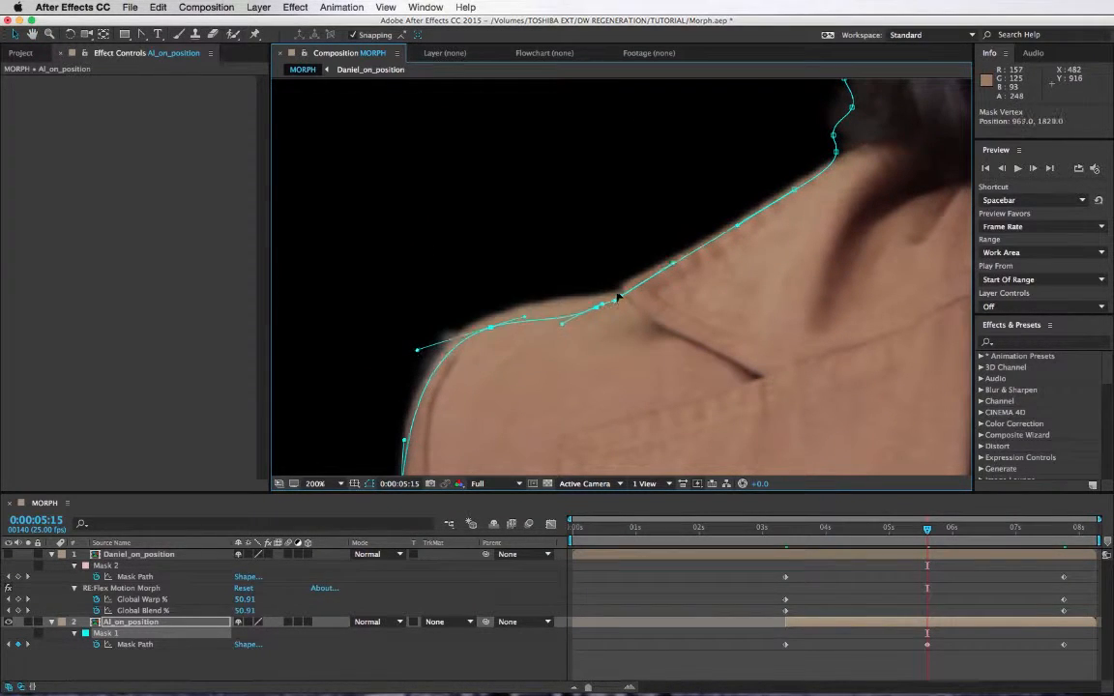
Raise Mask 1's points on the image's right side to follow the shoulder and the jacket edge beside the neck.
{"action": "left_click_drag", "start_coordinate": [899, 275], "coordinate": [333, 297]}
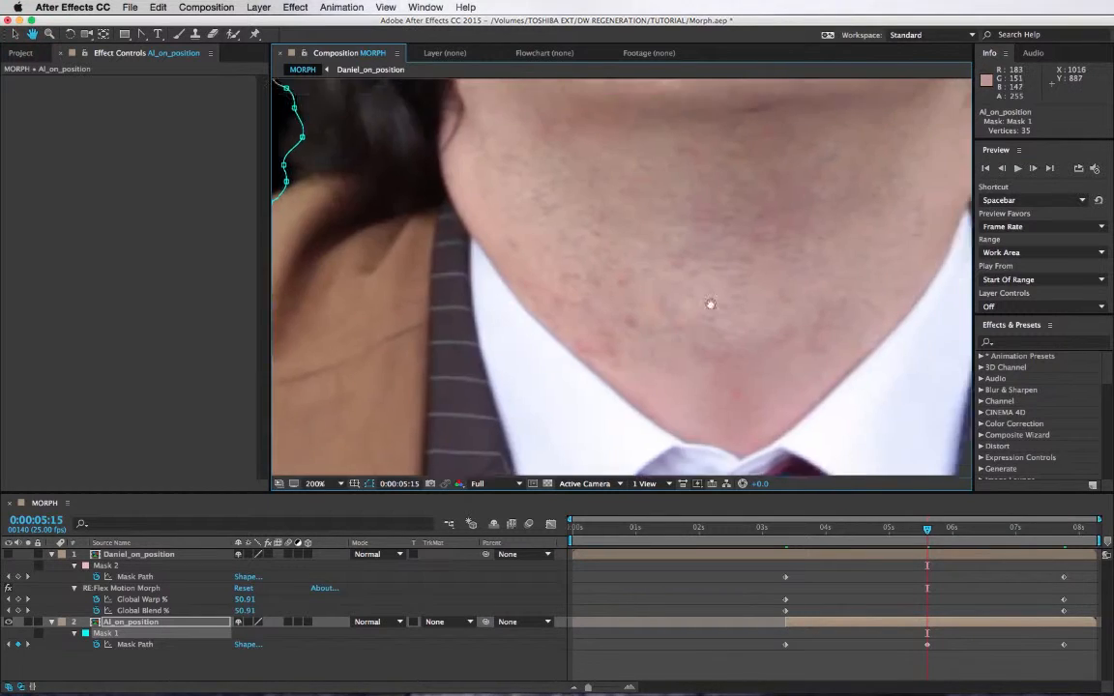
{"action": "left_click_drag", "start_coordinate": [937, 295], "coordinate": [411, 314]}
{"action": "left_click_drag", "start_coordinate": [707, 423], "coordinate": [611, 325]}
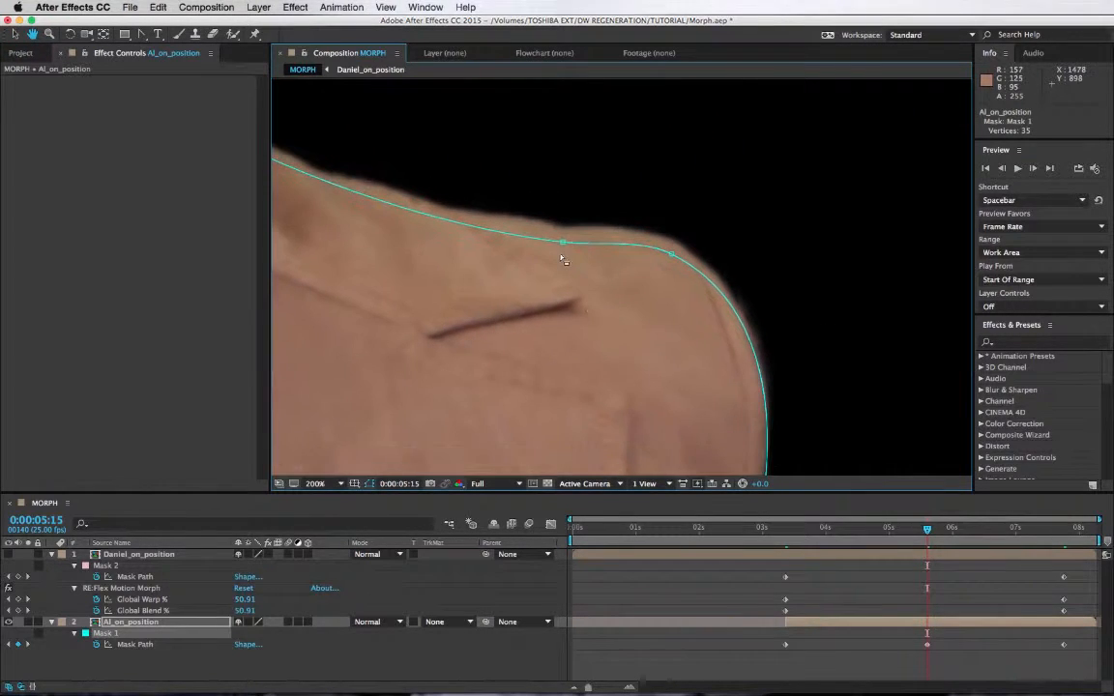
{"action": "left_click_drag", "start_coordinate": [670, 253], "coordinate": [669, 240]}
{"action": "left_click_drag", "start_coordinate": [488, 255], "coordinate": [912, 378]}
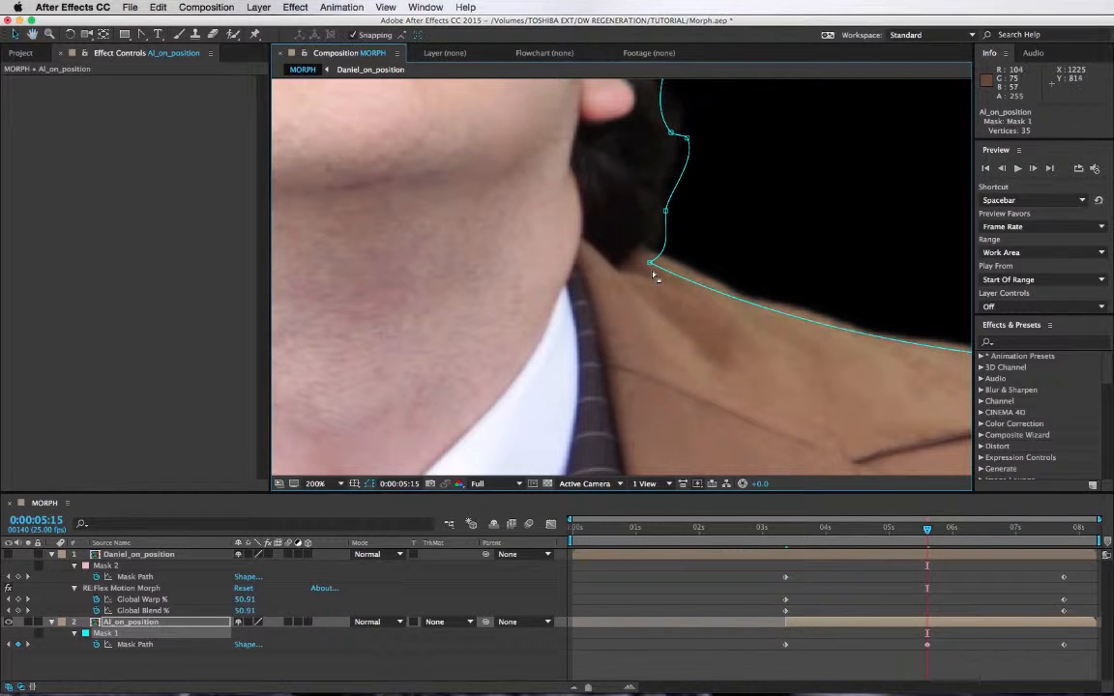
{"action": "left_click_drag", "start_coordinate": [654, 261], "coordinate": [654, 251]}
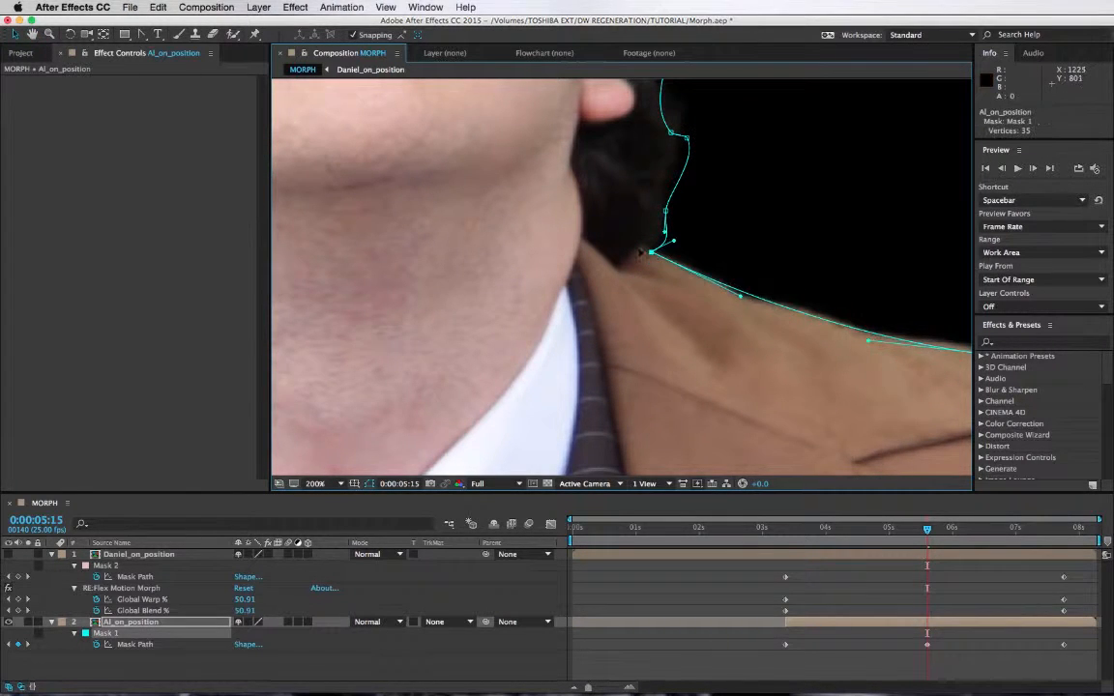
Shift Mask 1's cluster of vertices on the image's right side to match the hair outline.
{"action": "left_click_drag", "start_coordinate": [592, 173], "coordinate": [590, 320]}
{"action": "left_click_drag", "start_coordinate": [534, 103], "coordinate": [547, 314]}
{"action": "left_click_drag", "start_coordinate": [531, 116], "coordinate": [550, 317]}
{"action": "left_click", "coordinate": [648, 307]}
{"action": "left_click_drag", "start_coordinate": [742, 258], "coordinate": [659, 373]}
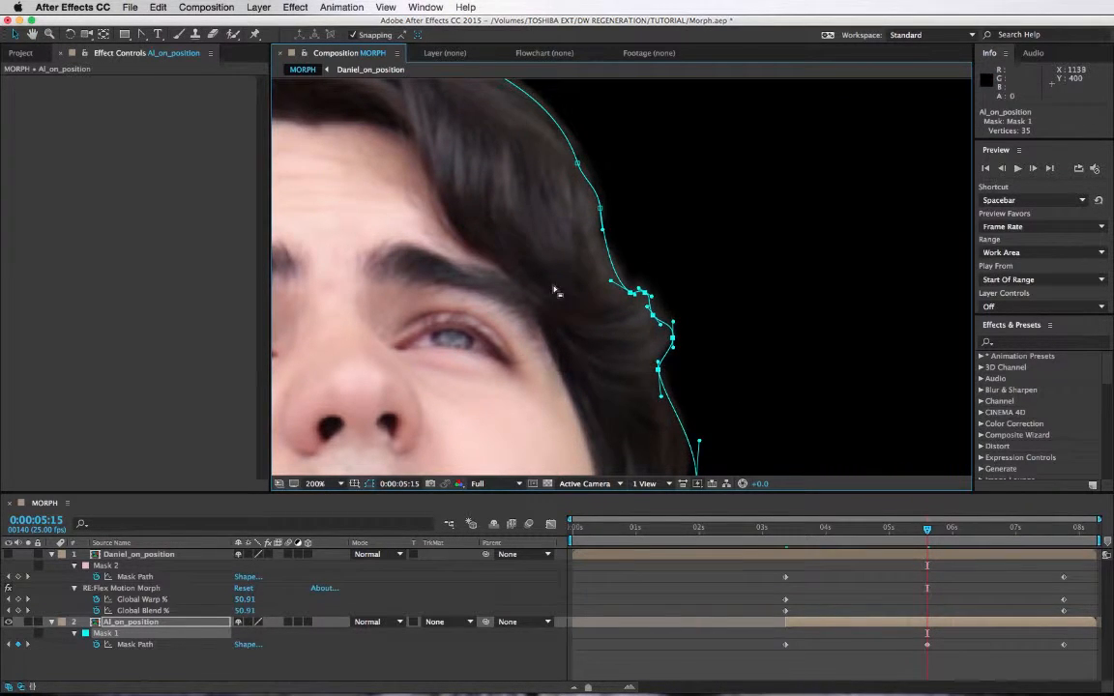
{"action": "left_click_drag", "start_coordinate": [477, 193], "coordinate": [669, 306]}
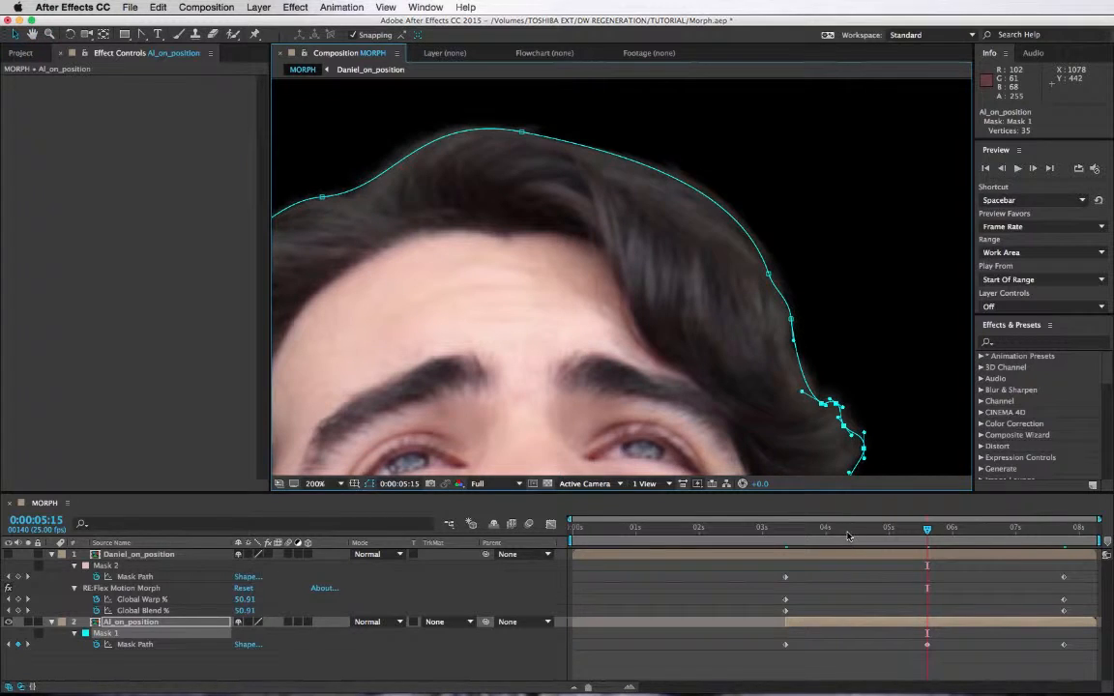
At 0:00:06:19, check Mask 1 against the outline and adjust its curve at the shoulder on the image's left side.
{"action": "left_click", "coordinate": [846, 532]}
{"action": "left_click", "coordinate": [1000, 532]}
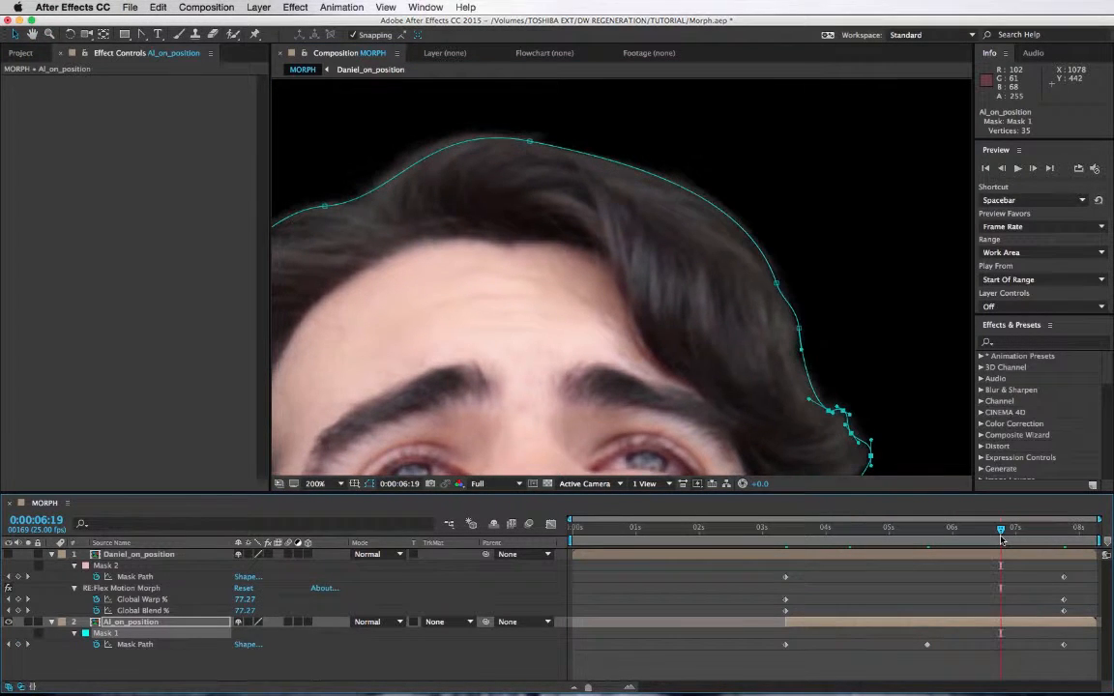
{"action": "key", "text": "comma"}
{"action": "left_click_drag", "start_coordinate": [623, 418], "coordinate": [677, 181]}
{"action": "left_click_drag", "start_coordinate": [676, 378], "coordinate": [691, 232]}
{"action": "left_click_drag", "start_coordinate": [647, 303], "coordinate": [826, 321]}
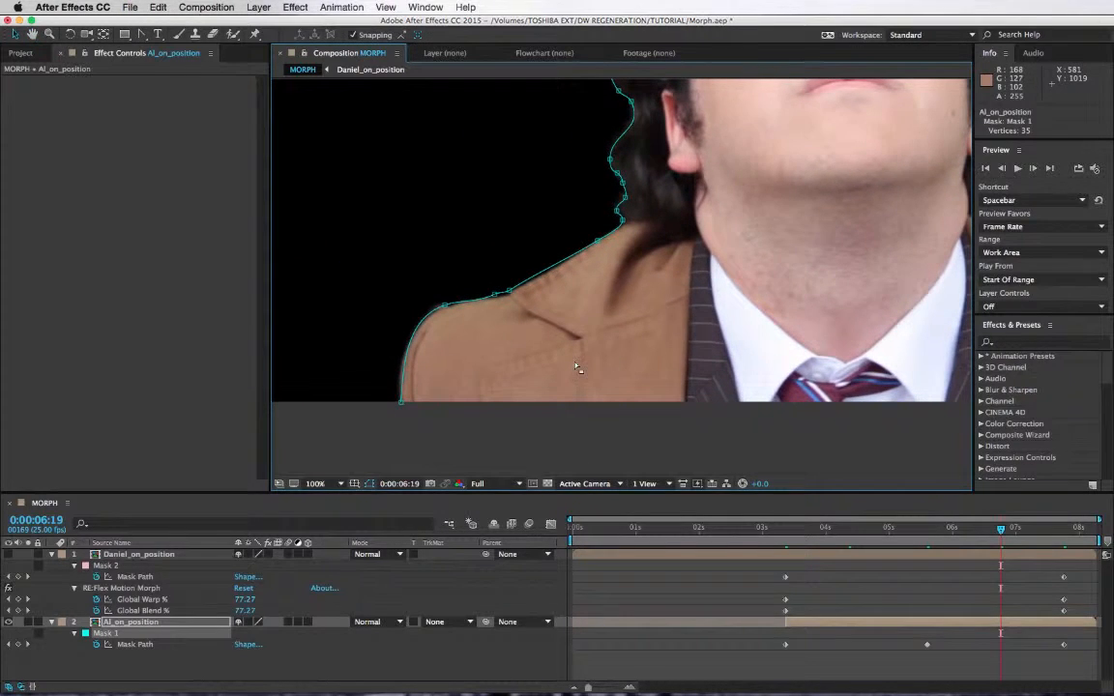
{"action": "key", "text": "period"}
{"action": "left_click_drag", "start_coordinate": [397, 306], "coordinate": [369, 317]}
{"action": "key", "text": "comma"}
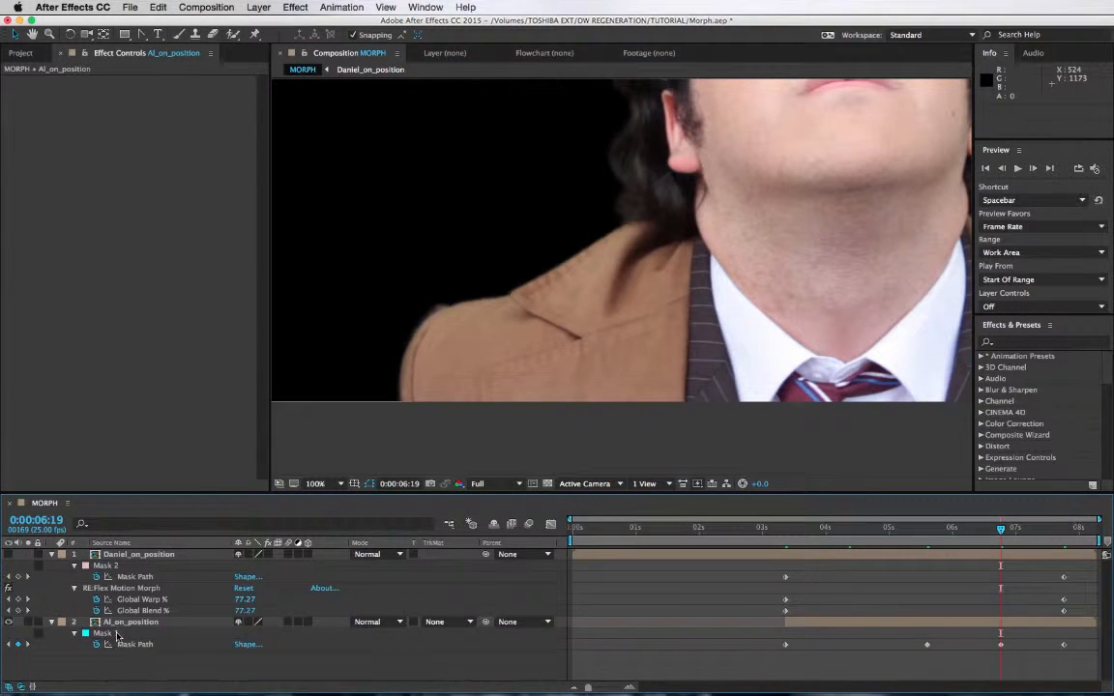
Cut Mask 1 from the Al_on_position layer and paste it onto the Daniel_on_position layer.
{"action": "left_click", "coordinate": [116, 635]}
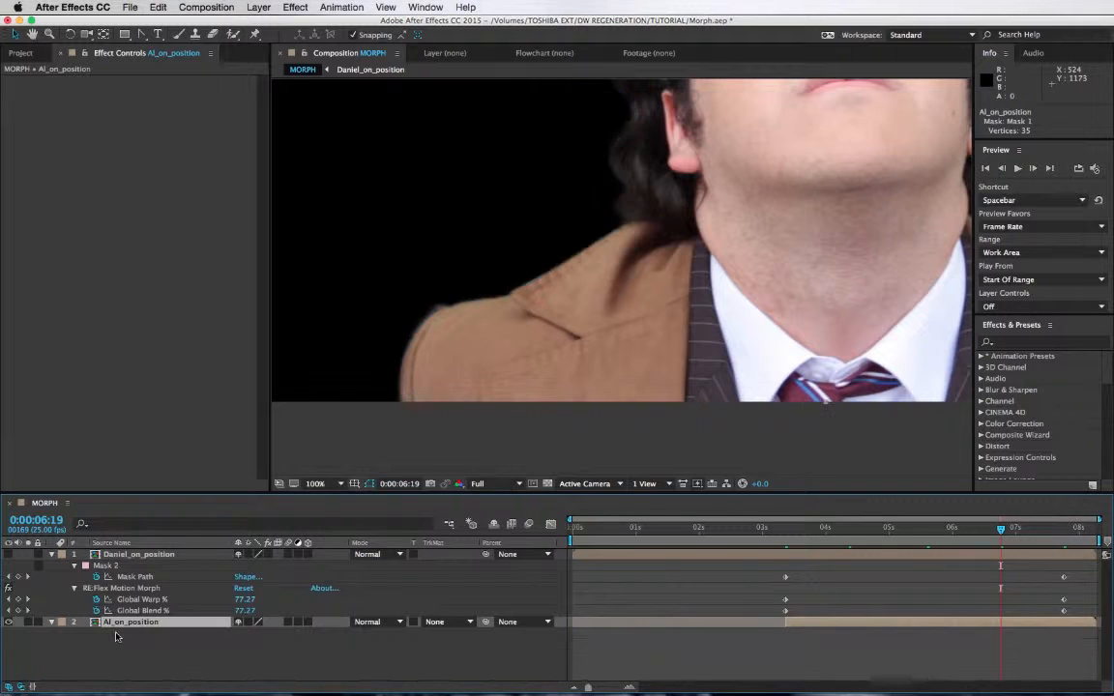
{"action": "left_click", "coordinate": [134, 555]}
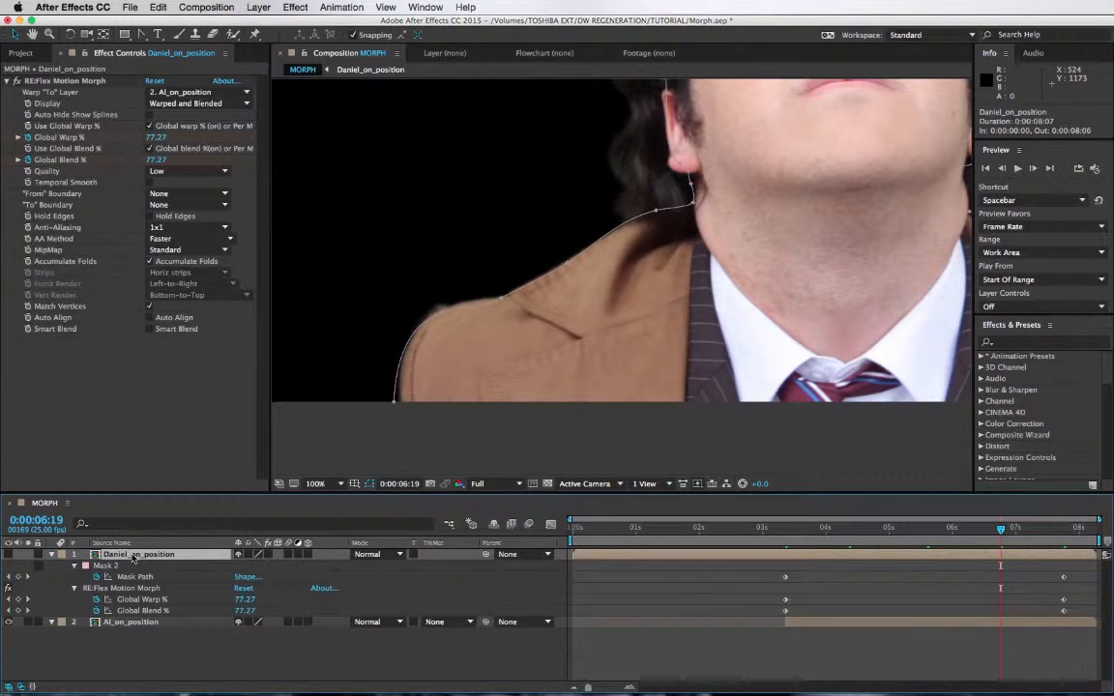
{"action": "key", "text": "super+v"}
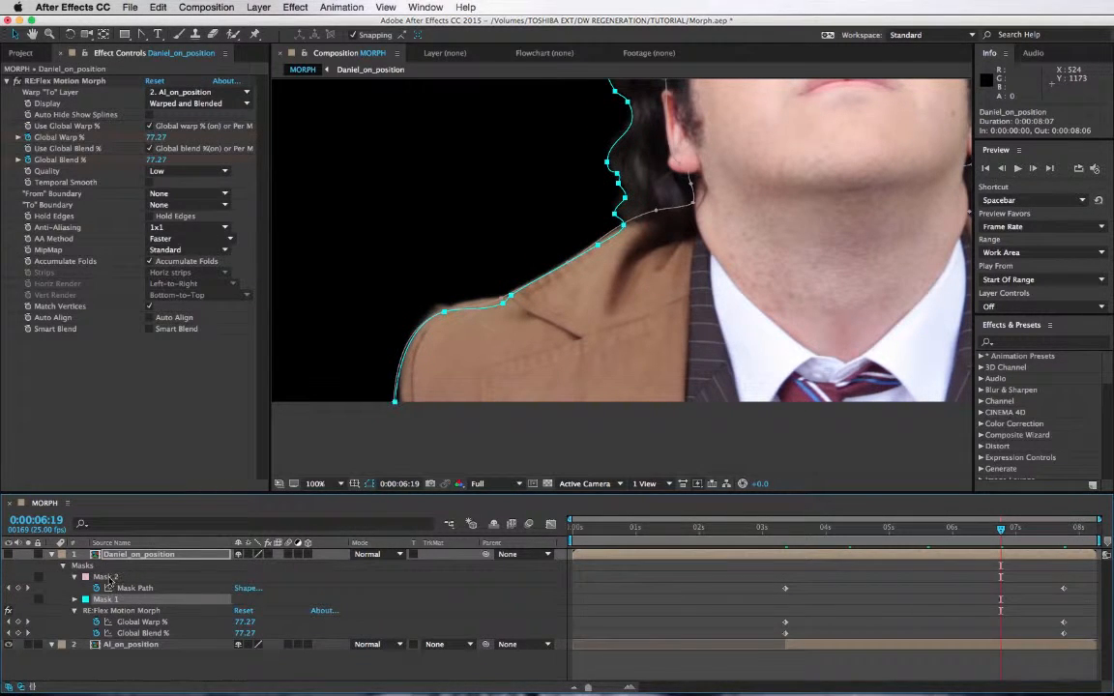
Rename Mask 2 on the Daniel_on_position layer as Body_Dan.
{"action": "left_click", "coordinate": [109, 568]}
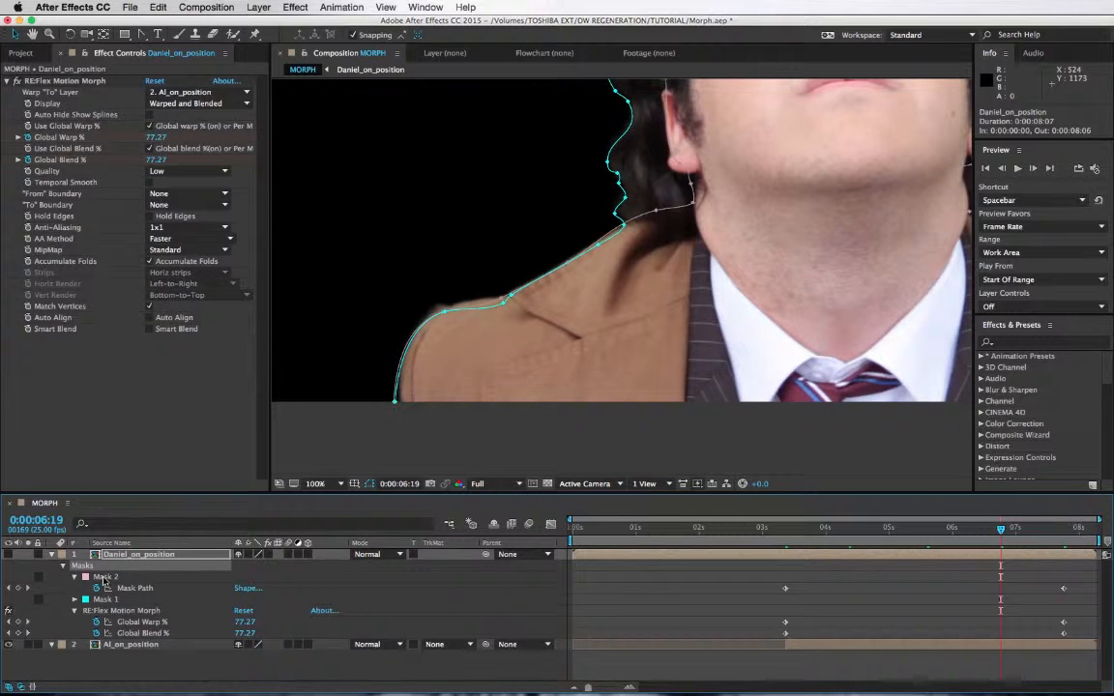
{"action": "left_click", "coordinate": [105, 577]}
{"action": "key", "text": "Return"}
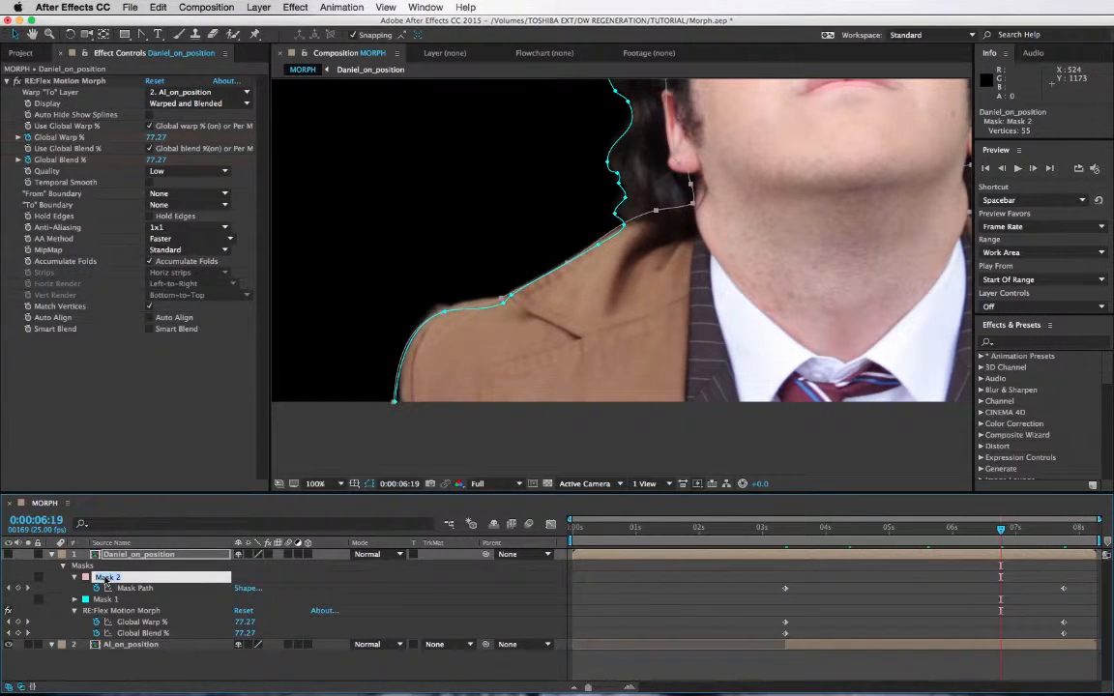
{"action": "type", "text": "Bosy"}
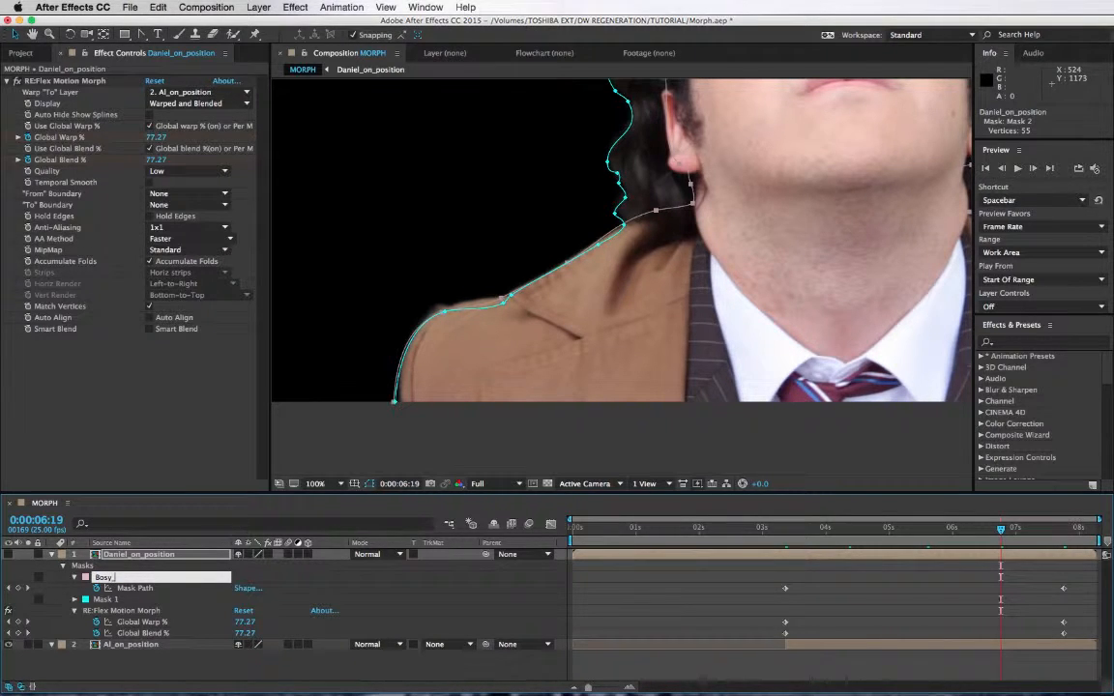
{"action": "type", "text": "_Dan"}
{"action": "key", "text": "Return"}
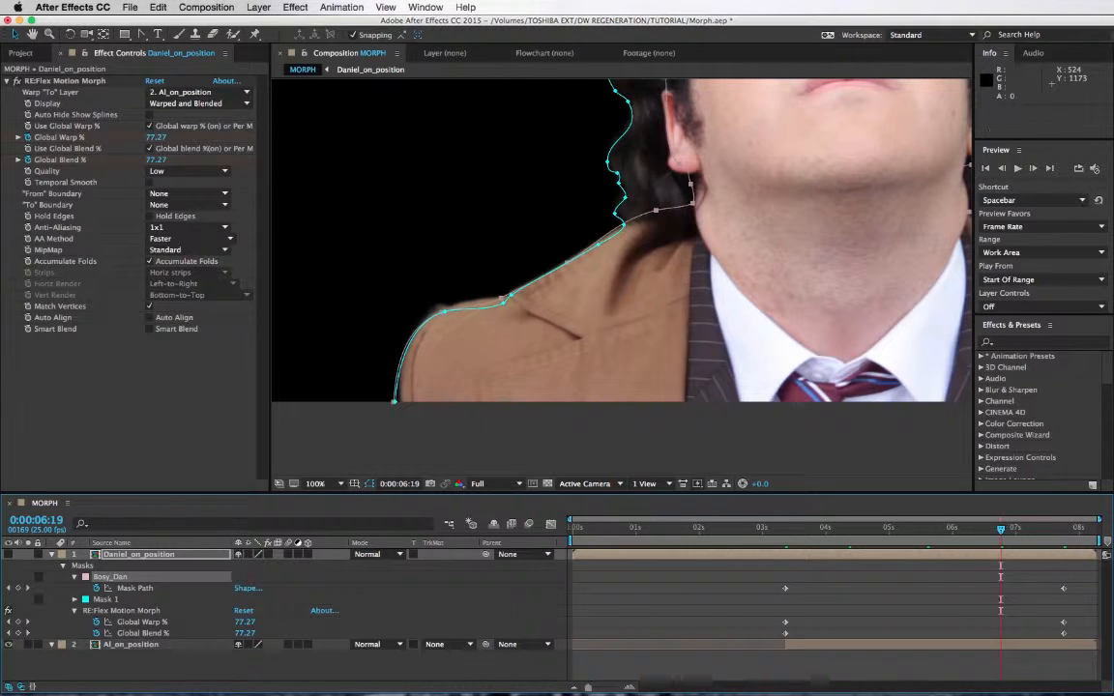
{"action": "key", "text": "Return"}
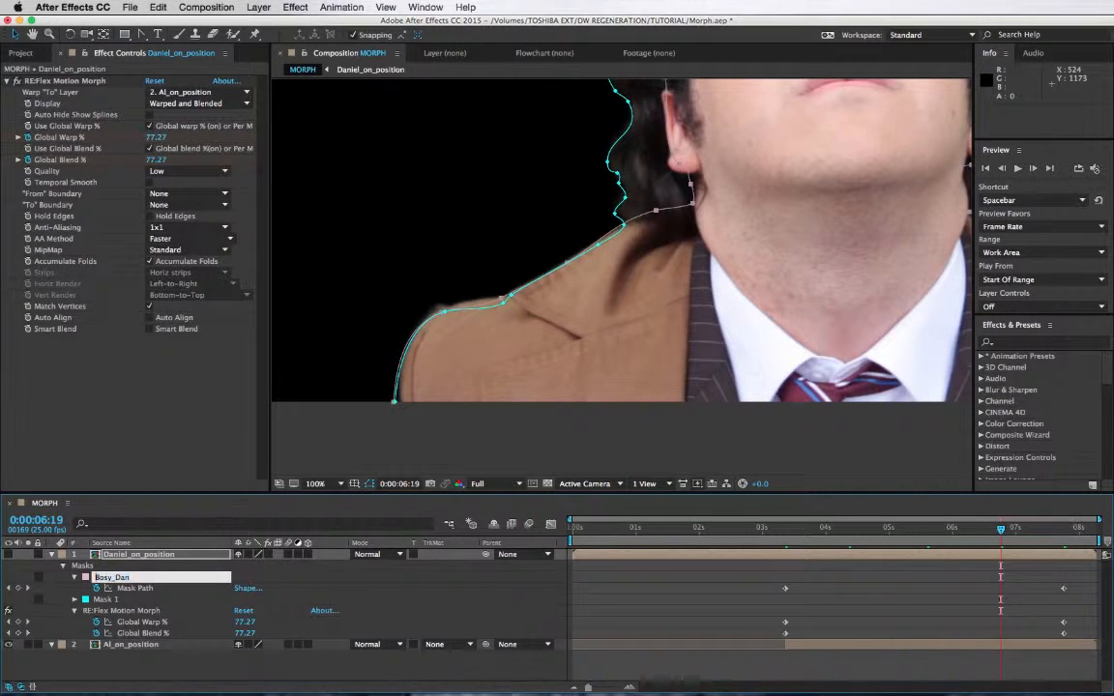
{"action": "key", "text": "Return"}
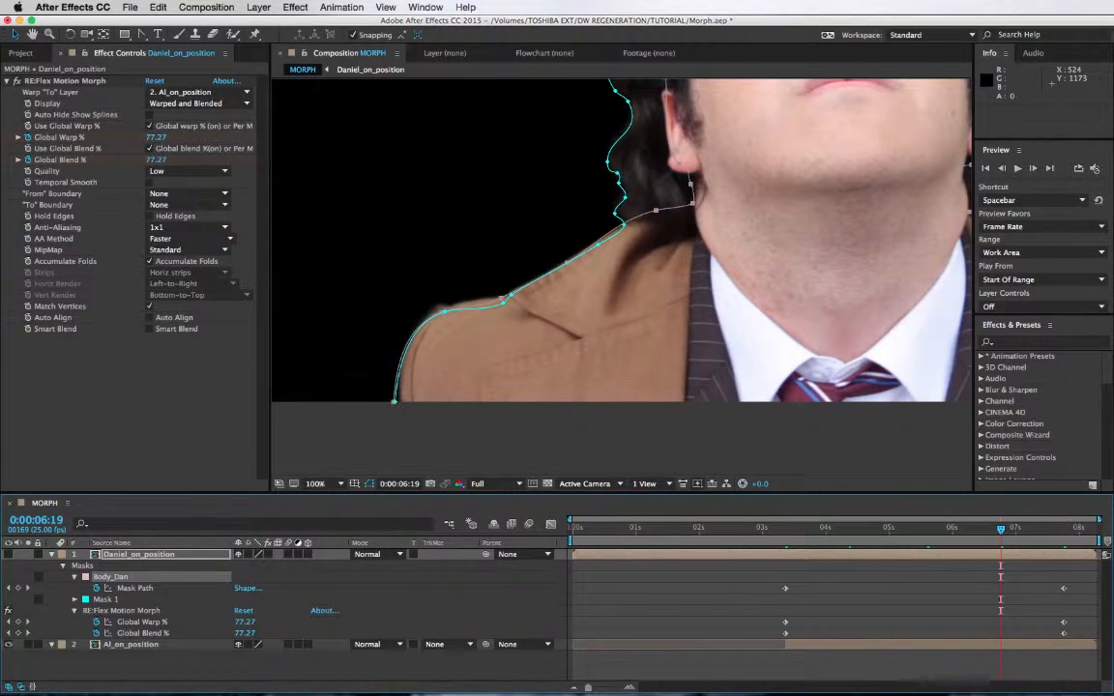
Rename Mask 1 on the Daniel_on_position layer as Body_Al.
{"action": "left_click", "coordinate": [116, 598]}
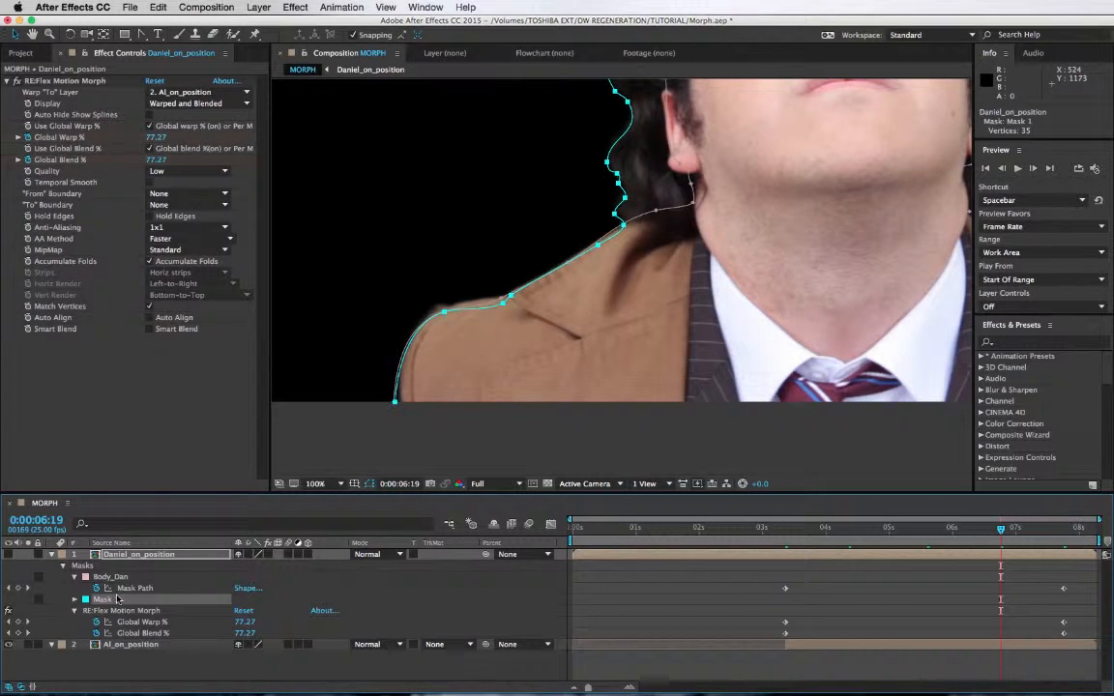
{"action": "key", "text": "Return"}
{"action": "type", "text": "Bod"}
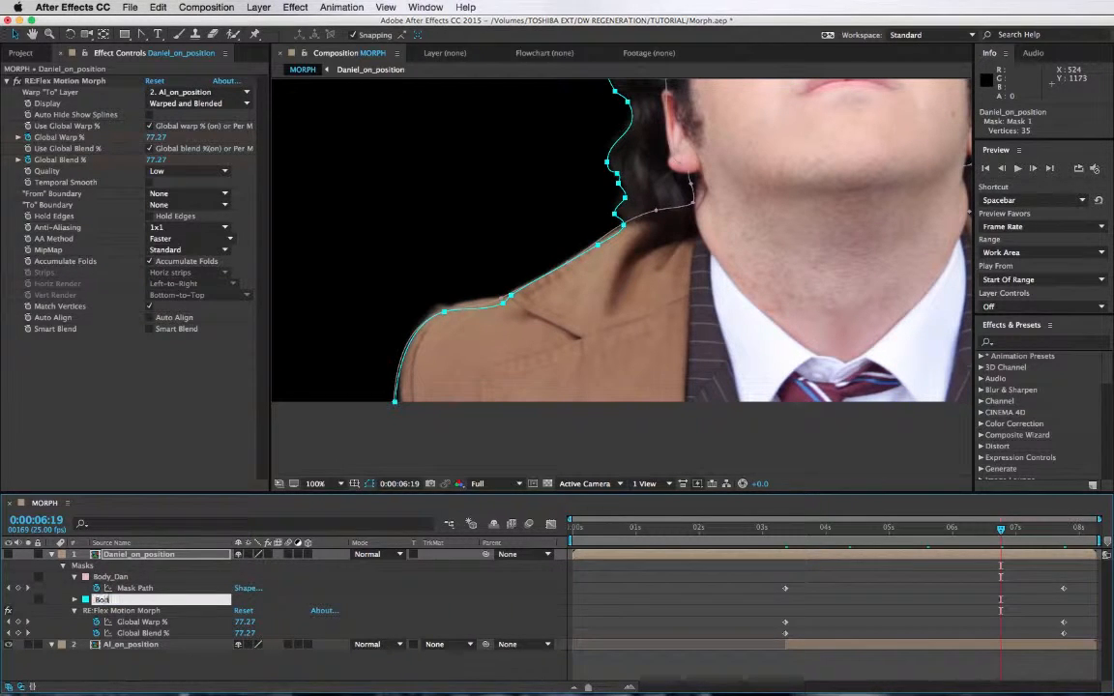
{"action": "type", "text": "y_AI"}
{"action": "key", "text": "Return"}
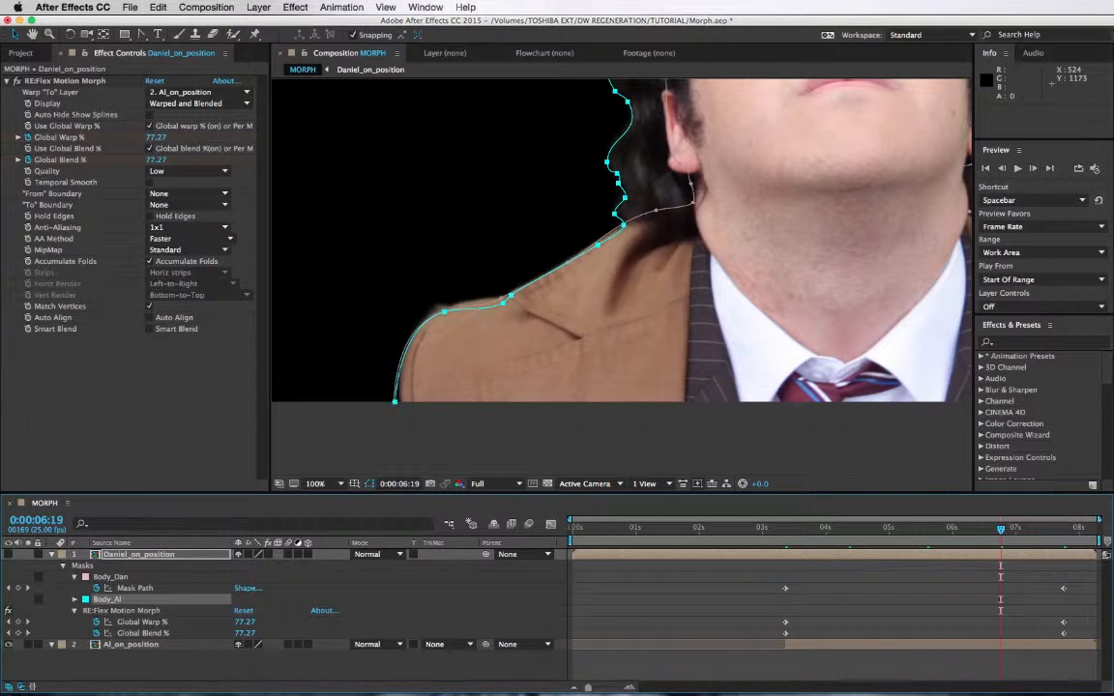
Reveal both mask paths on the Daniel_on_position layer and check their keyframes at 0:00:03:10.
{"action": "left_click", "coordinate": [120, 557]}
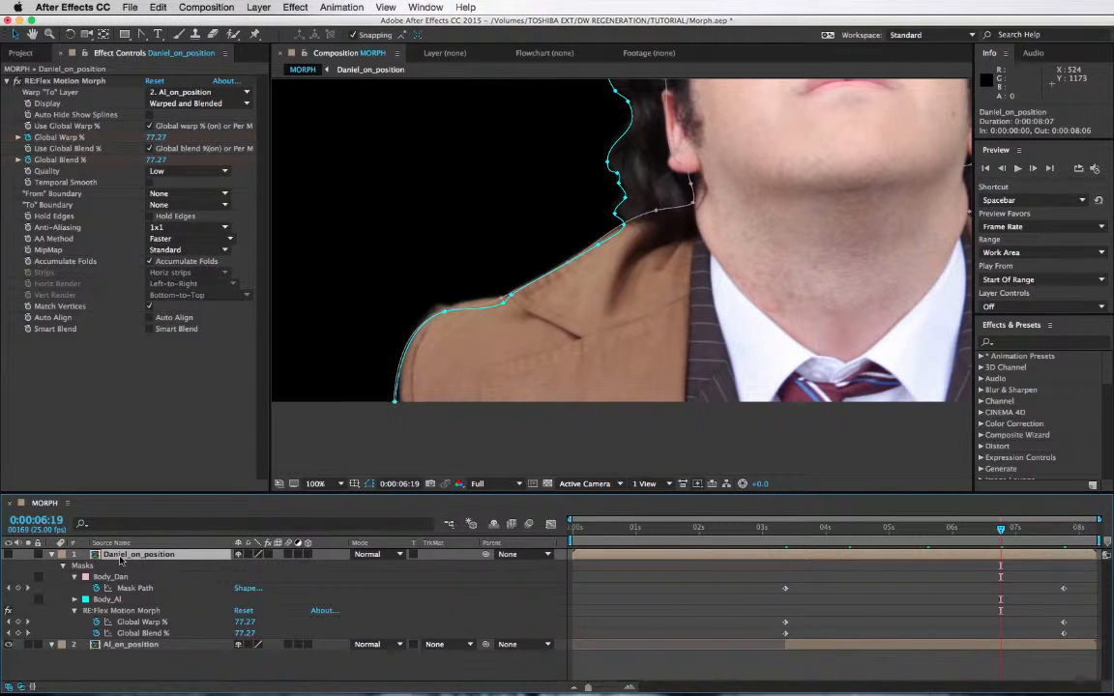
{"action": "key", "text": "m"}
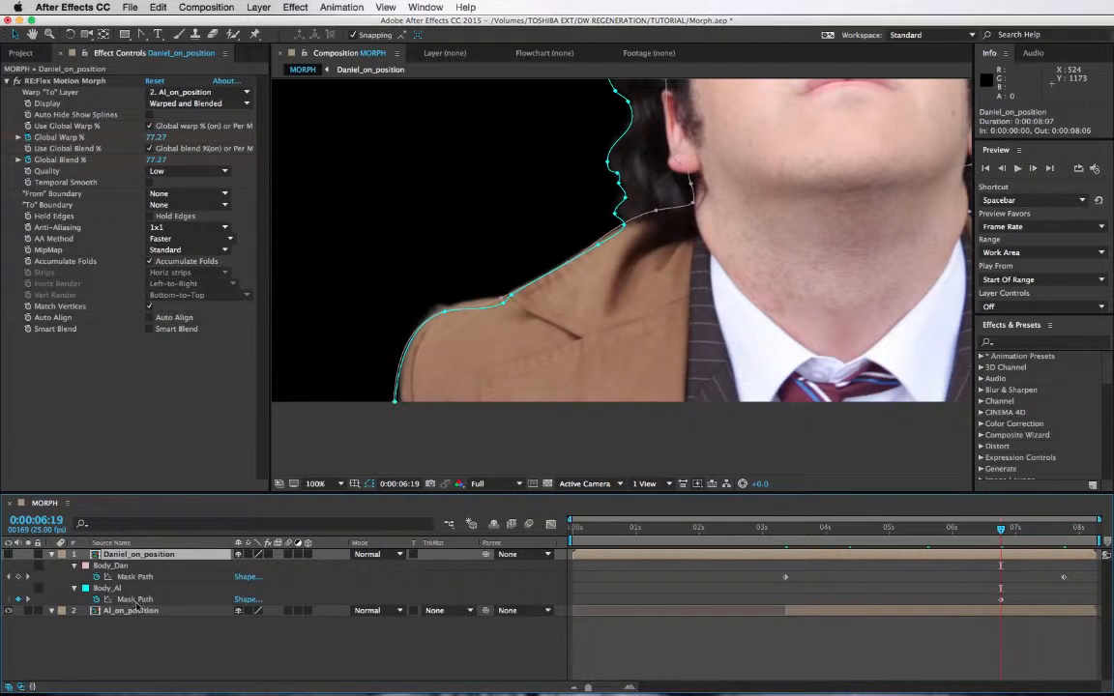
{"action": "left_click", "coordinate": [788, 527]}
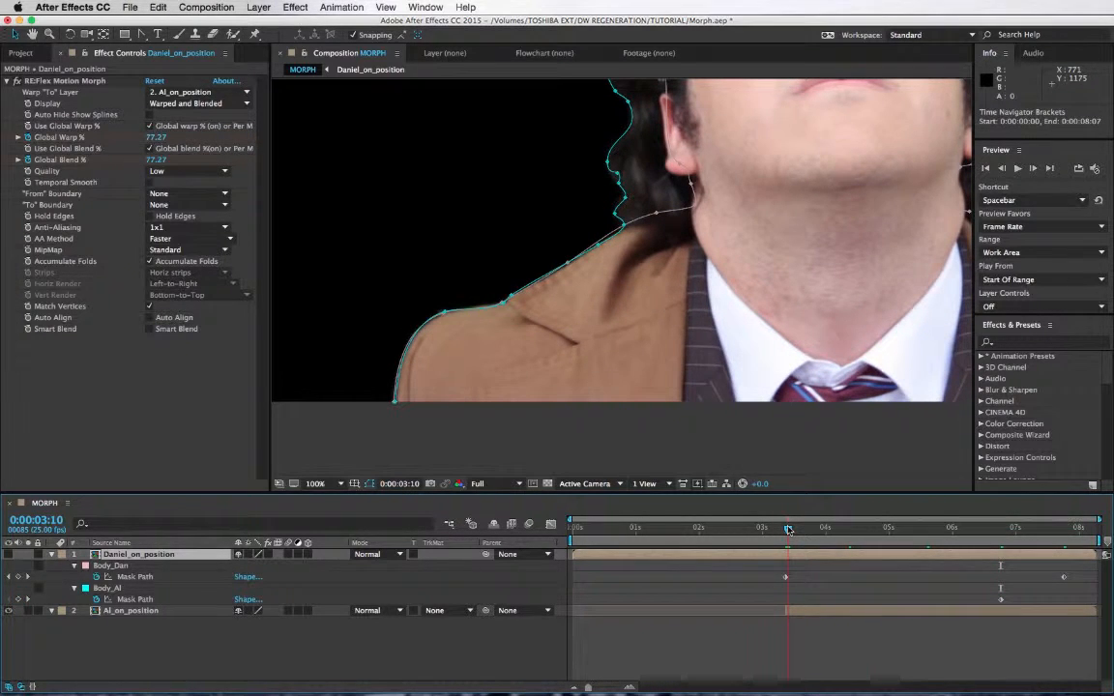
Undo the mask renames and the transfer of Mask 1 from Al_on_position to Daniel_on_position.
{"action": "key", "text": "super+z"}
{"action": "key", "text": "super+z"}
{"action": "key", "text": "super+z"}
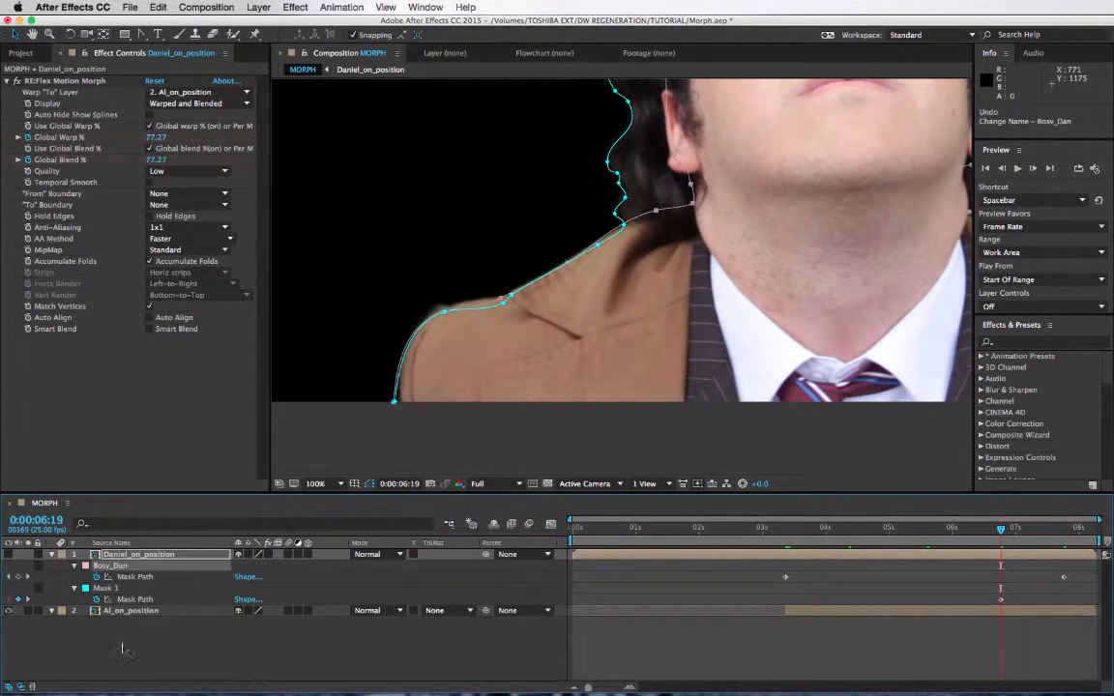
{"action": "key", "text": "super+z"}
{"action": "left_click", "coordinate": [137, 601]}
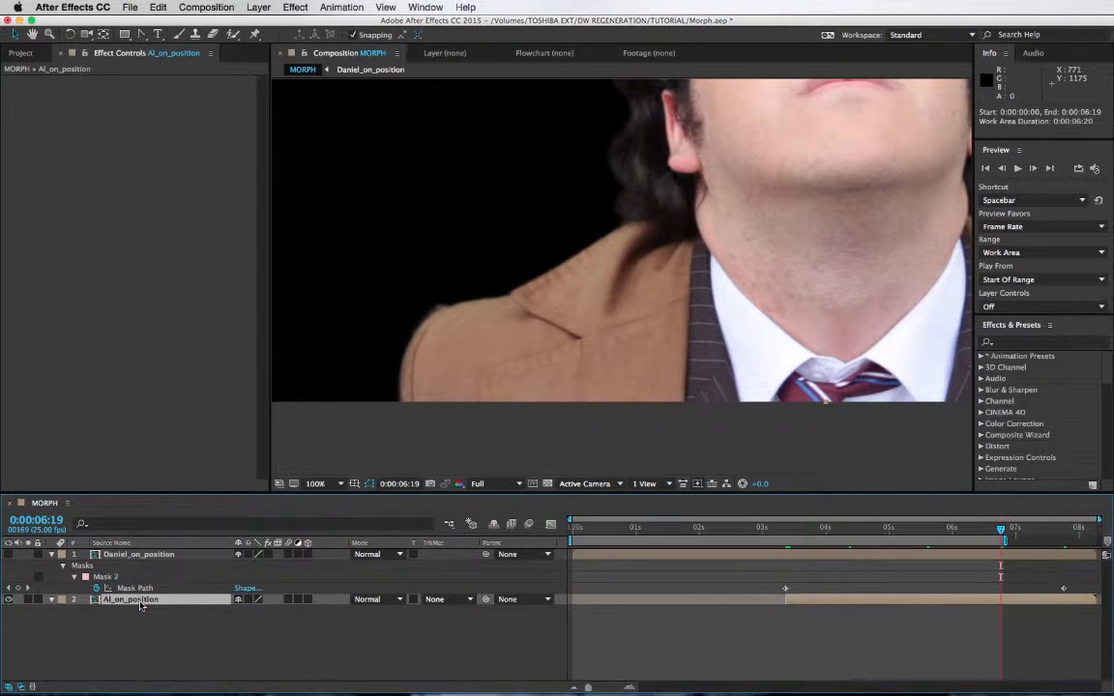
{"action": "key", "text": "super+z"}
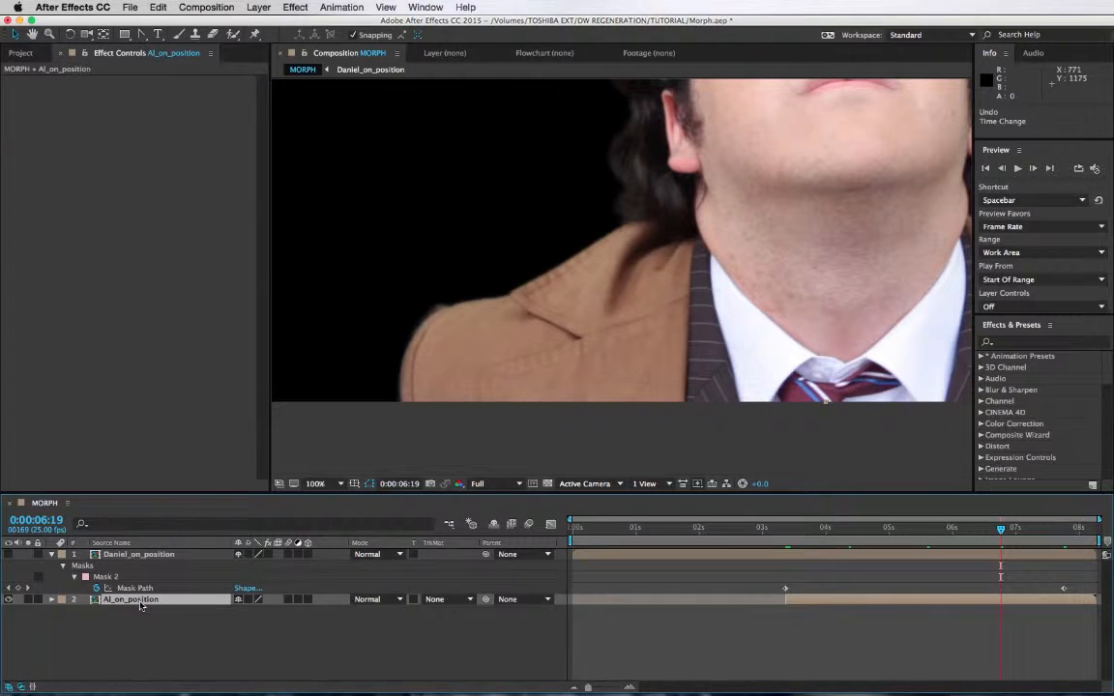
At Mask 1's first keyframe, 0:00:03:09, cut Mask 1 from Al_on_position and paste it onto Daniel_on_position.
{"action": "left_click", "coordinate": [140, 605]}
{"action": "key", "text": "m"}
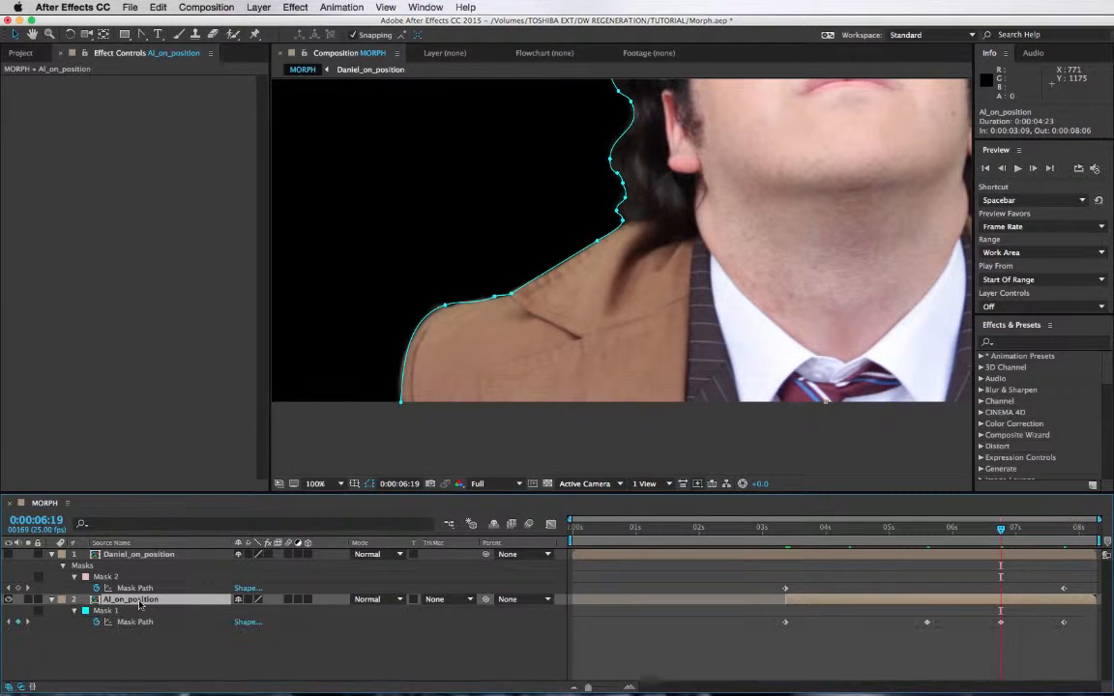
{"action": "left_click", "coordinate": [100, 612]}
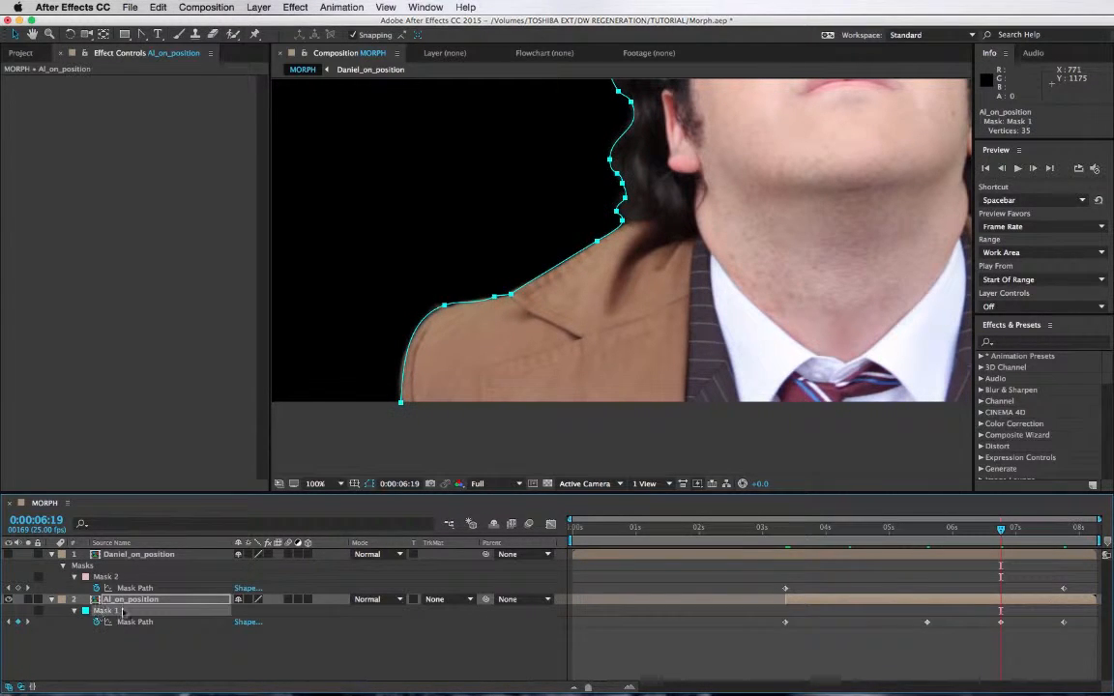
{"action": "left_click", "coordinate": [9, 621]}
{"action": "left_click", "coordinate": [8, 622]}
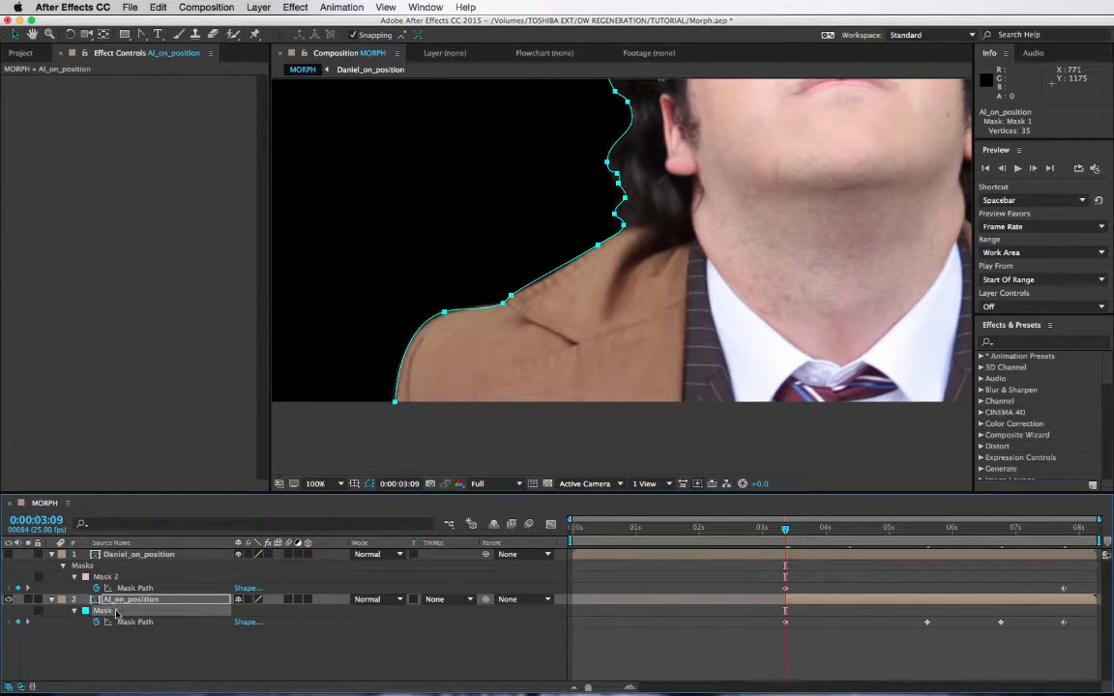
{"action": "key", "text": "Delete"}
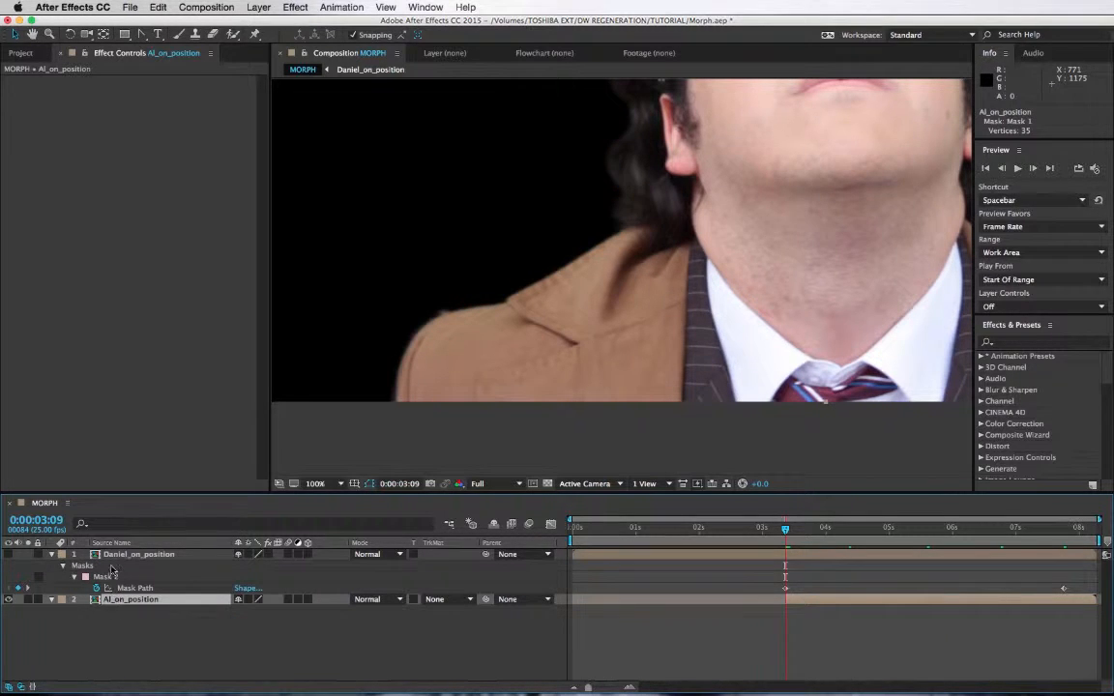
{"action": "left_click", "coordinate": [112, 558]}
{"action": "key", "text": "ctrl+v"}
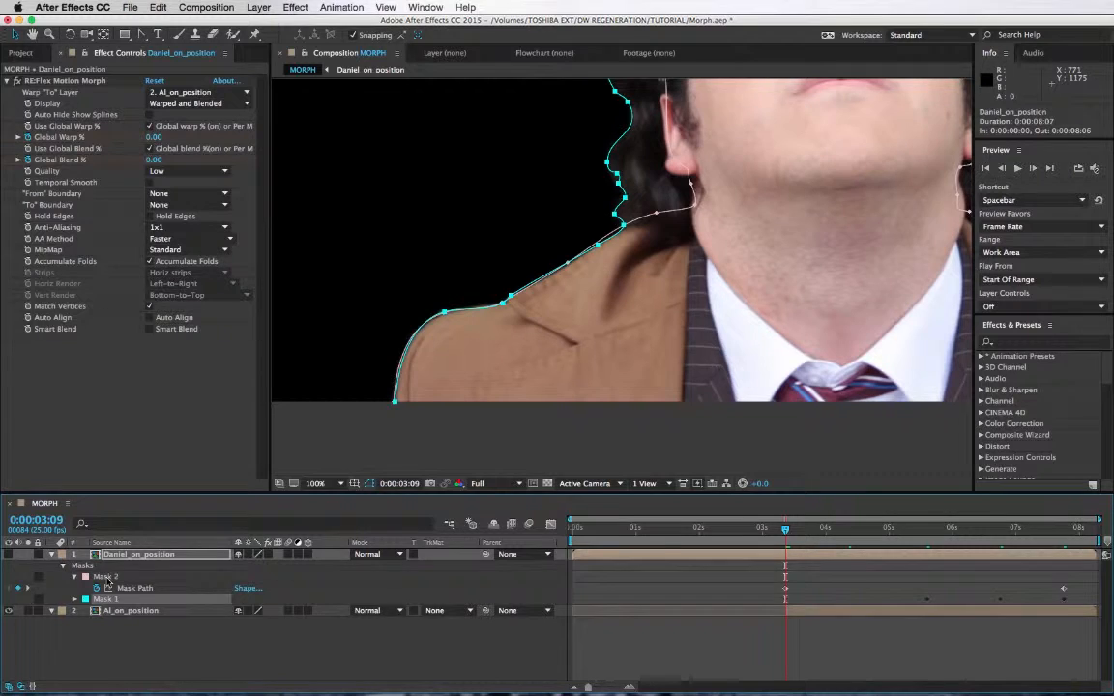
Reveal the mask paths of the Daniel_on_position layer and rename Mask 2 as Body_Dan.
{"action": "key", "text": "u"}
{"action": "key", "text": "u"}
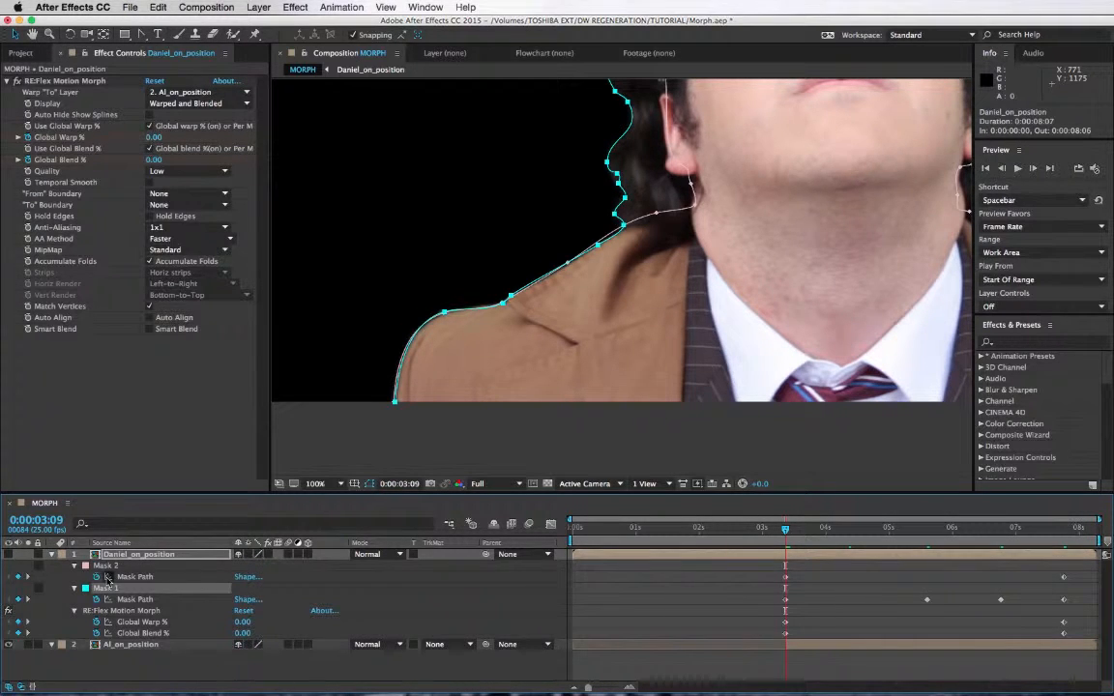
{"action": "key", "text": "u"}
{"action": "key", "text": "m"}
{"action": "left_click", "coordinate": [114, 564]}
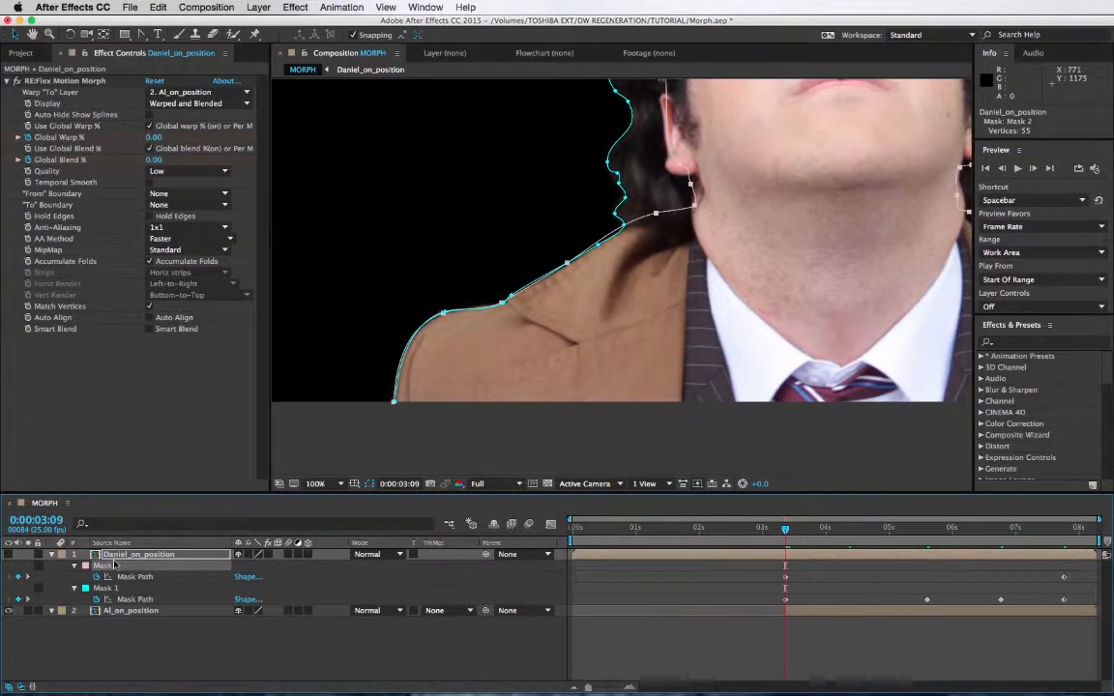
{"action": "key", "text": "Return"}
{"action": "type", "text": "B"}
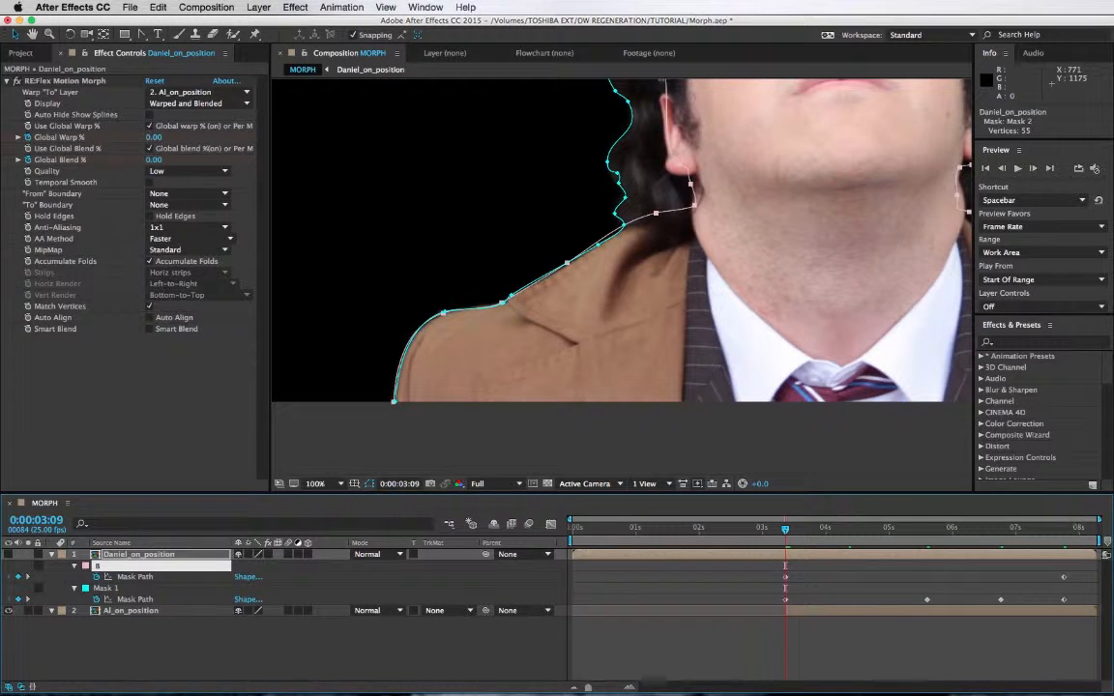
{"action": "type", "text": "ody_Danie"}
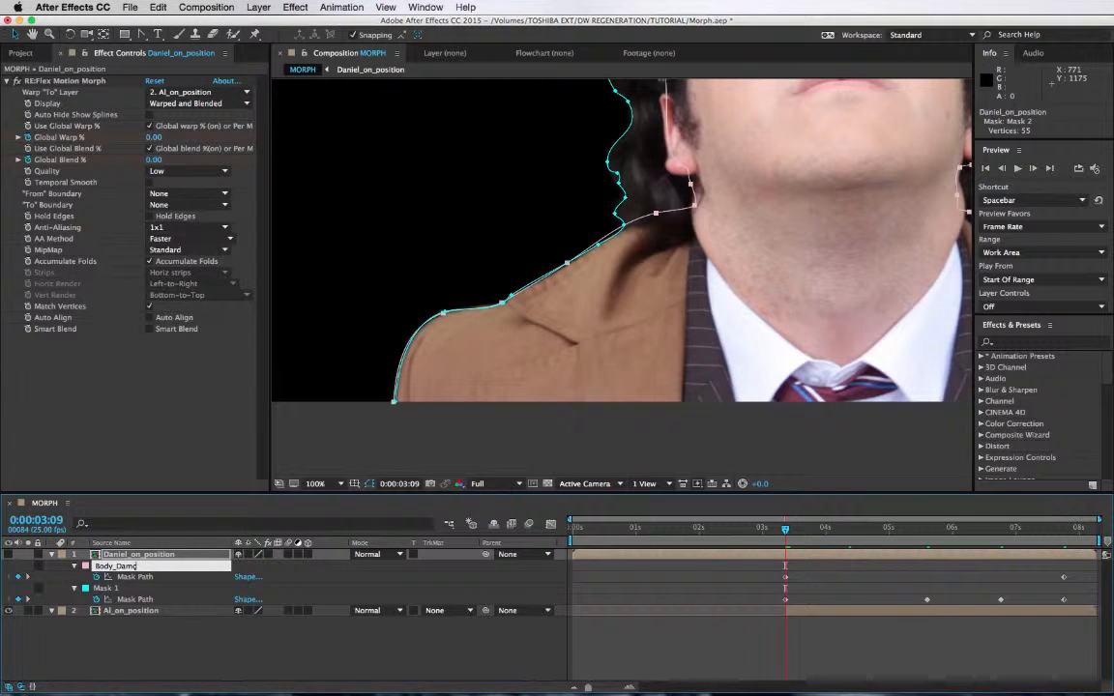
{"action": "key", "text": "BackSpace"}
{"action": "key", "text": "BackSpace"}
{"action": "key", "text": "Return"}
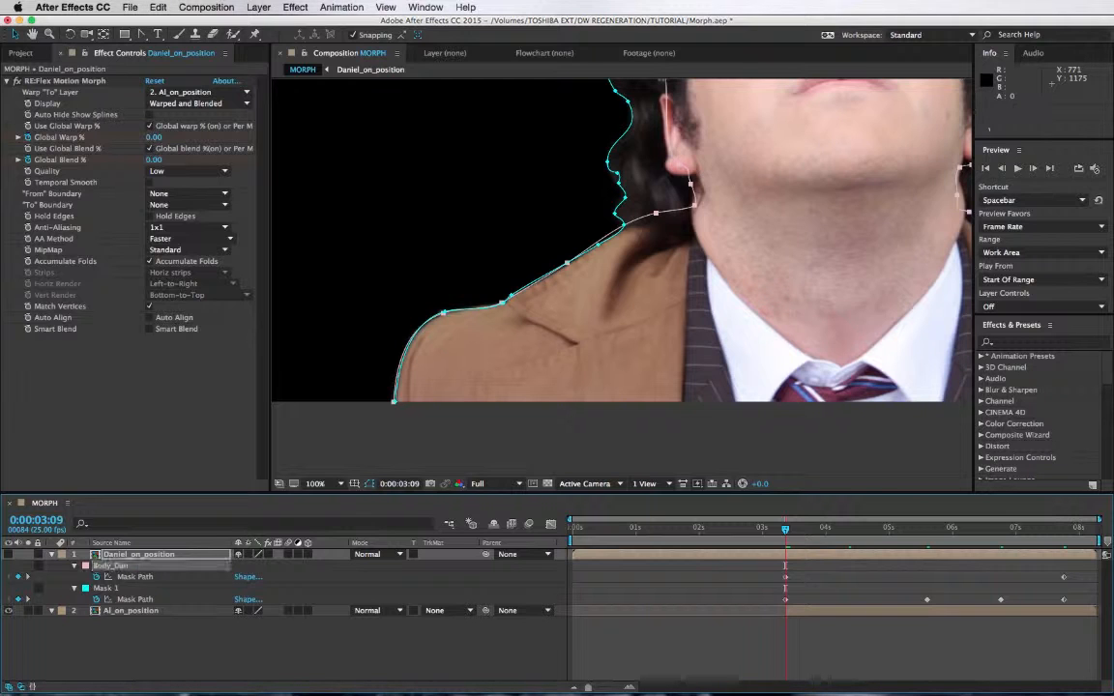
Rename the pasted Mask 1 as Body_Al.
{"action": "left_click", "coordinate": [114, 587]}
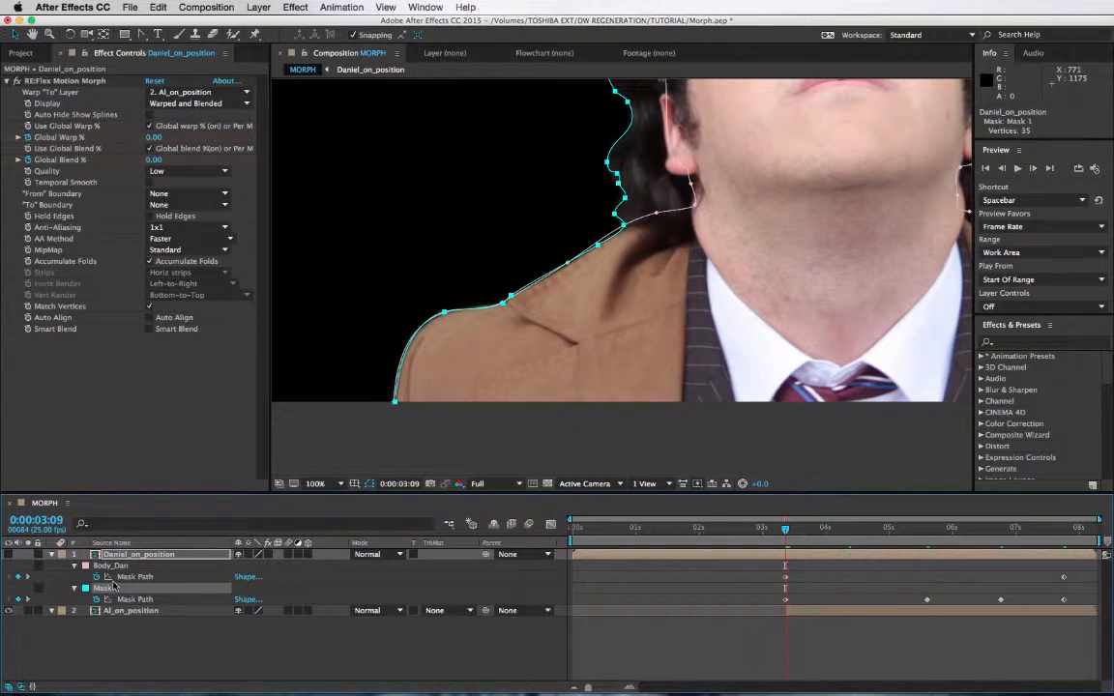
{"action": "key", "text": "Return"}
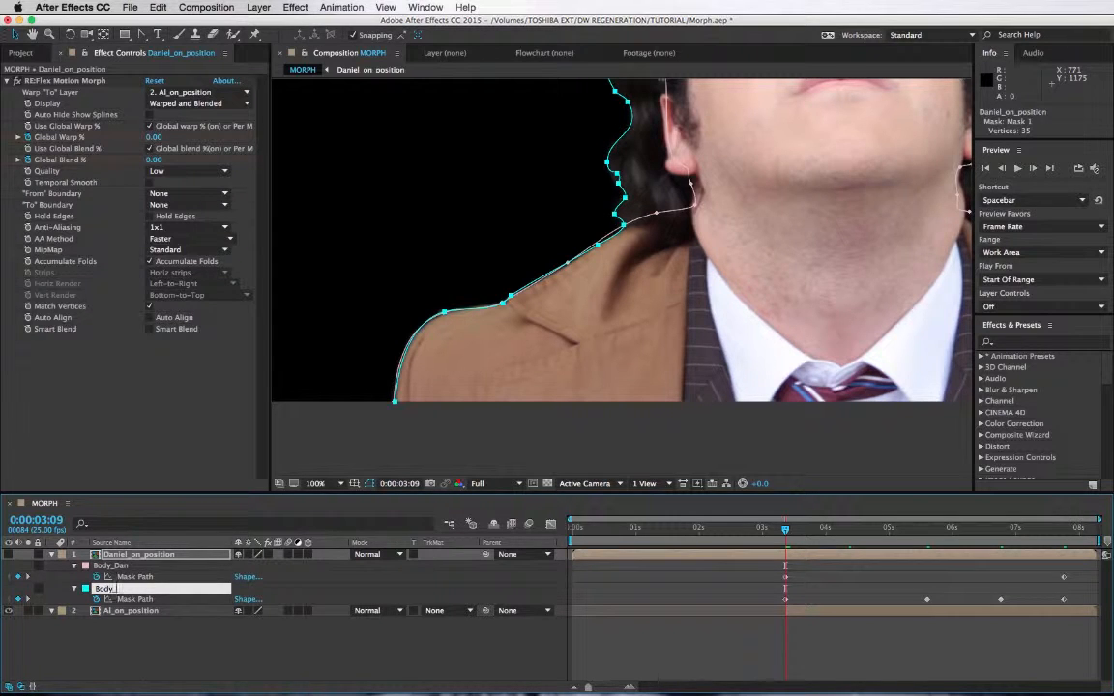
{"action": "type", "text": "Body_Al"}
{"action": "key", "text": "Return"}
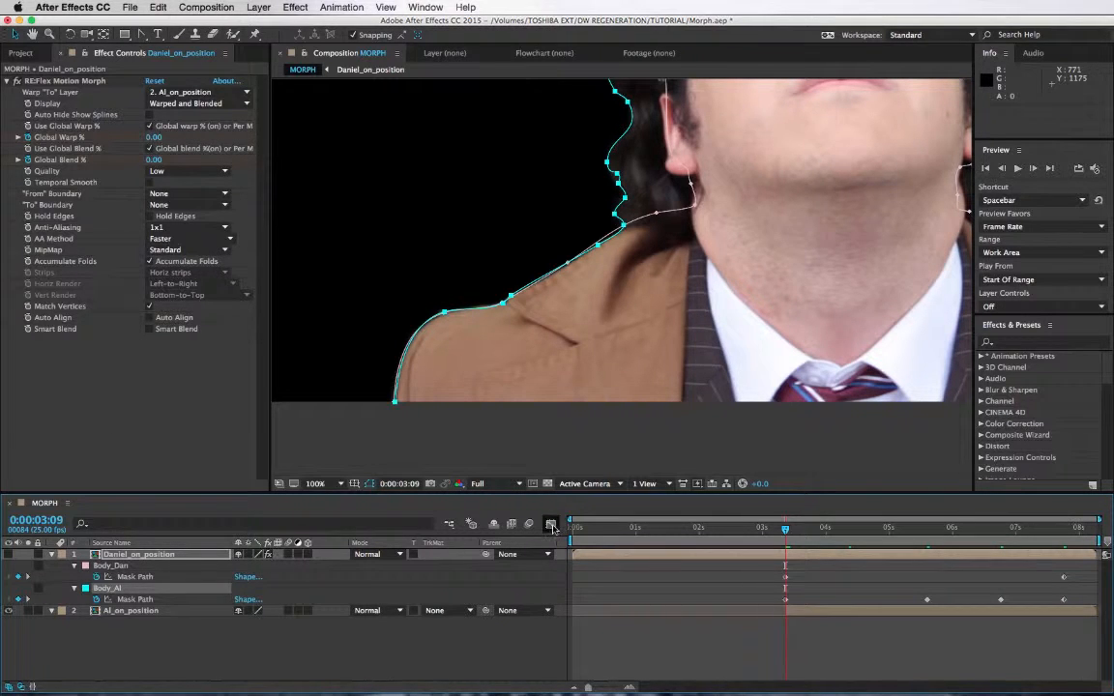
Hide the Al_on_position layer and show the Daniel_on_position layer, checking both masks around the face.
{"action": "left_click_drag", "start_coordinate": [691, 322], "coordinate": [622, 357]}
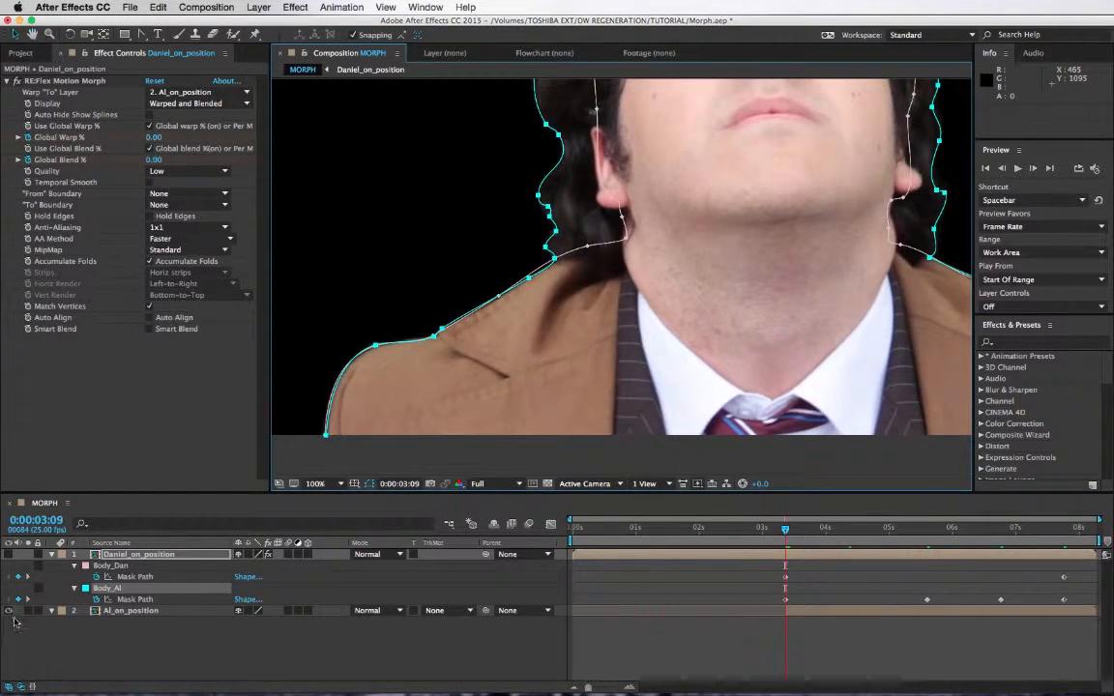
{"action": "left_click", "coordinate": [6, 611]}
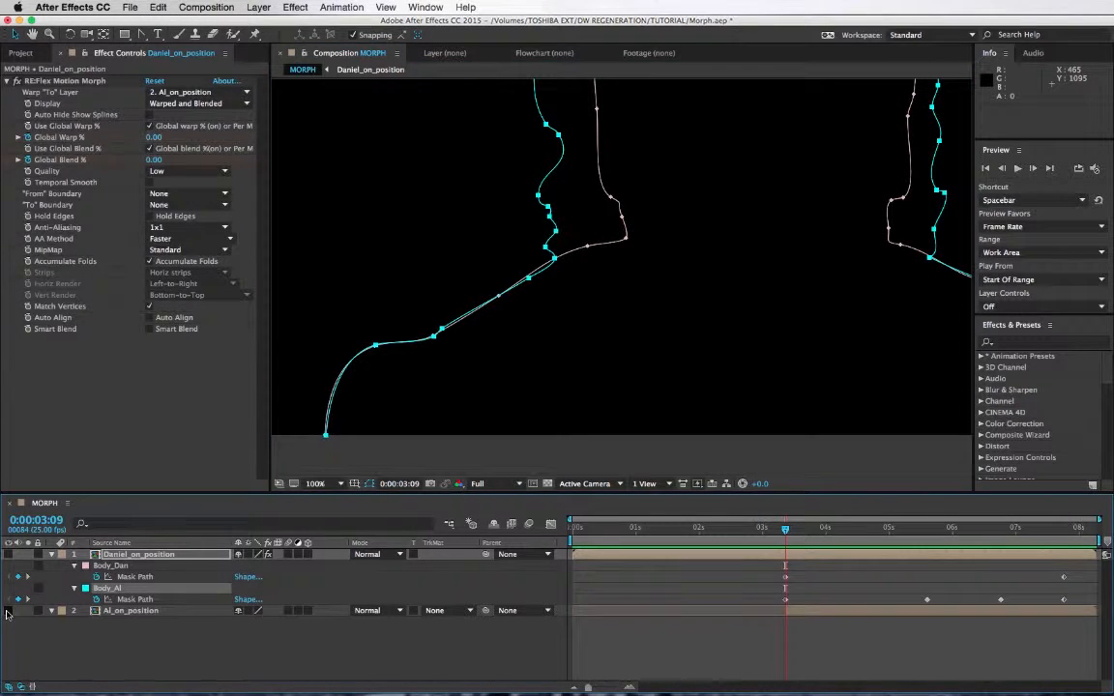
{"action": "left_click", "coordinate": [8, 554]}
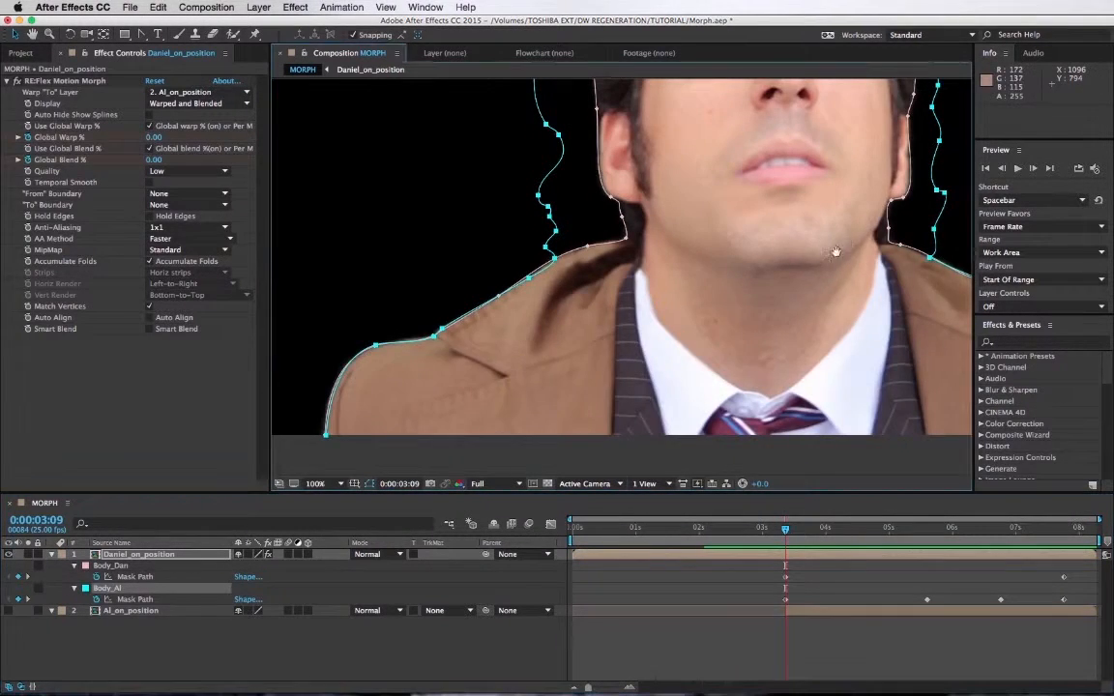
{"action": "left_click_drag", "start_coordinate": [836, 252], "coordinate": [576, 415]}
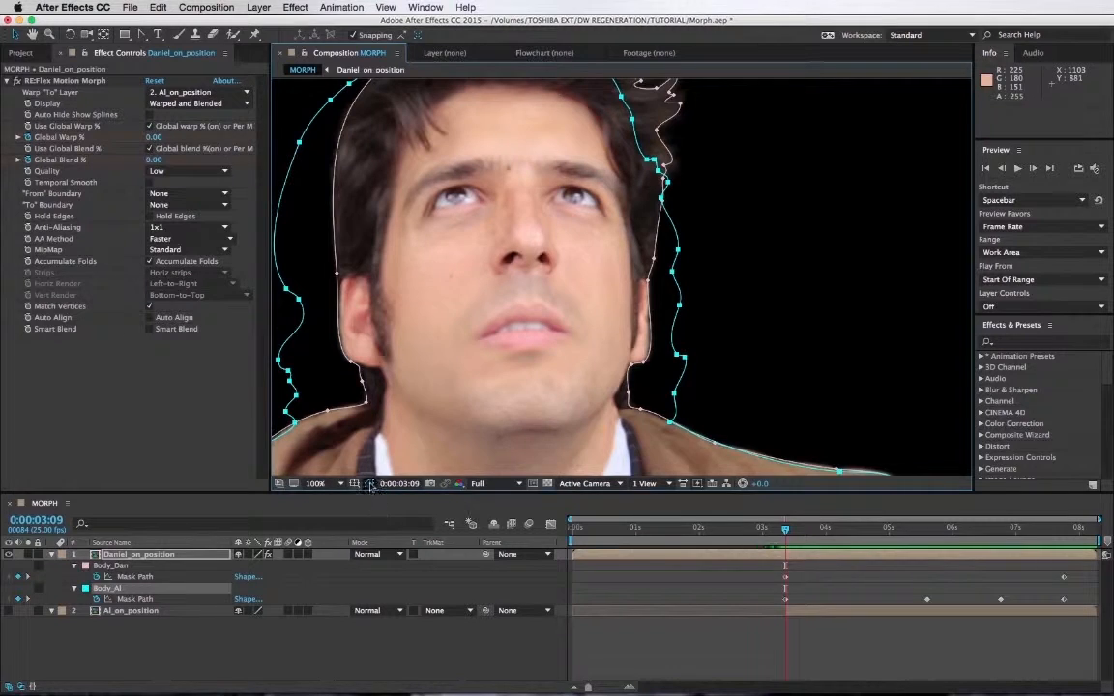
Turn off the display of mask outlines and view the whole morph frame at 0:00:06:00.
{"action": "left_click", "coordinate": [370, 483]}
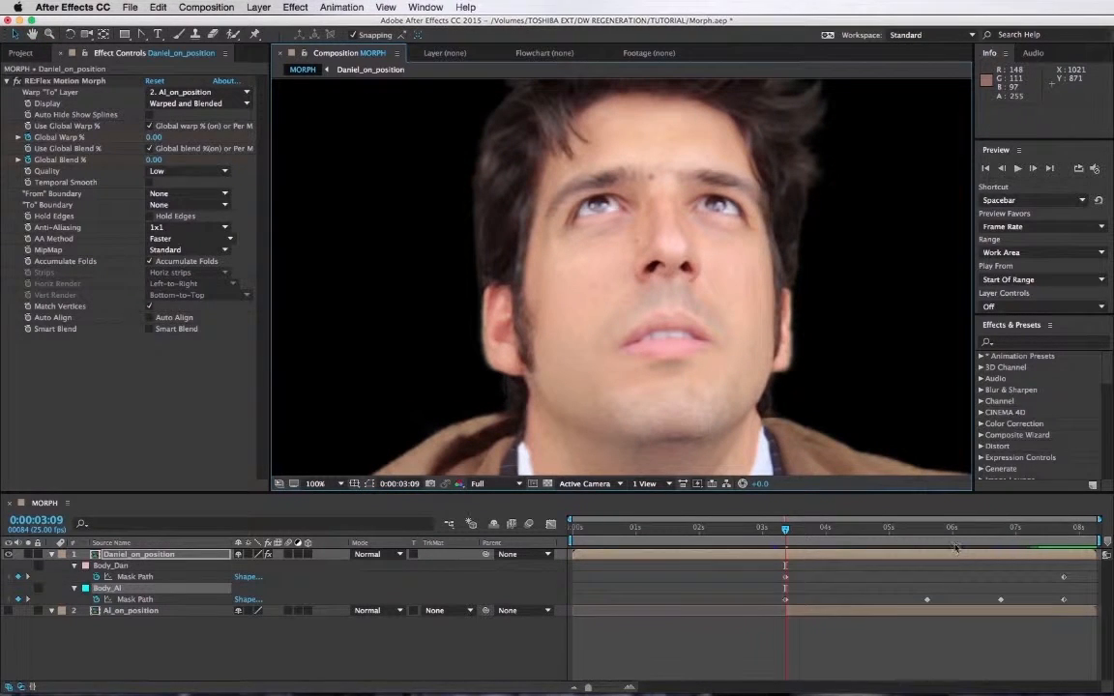
{"action": "left_click", "coordinate": [952, 539]}
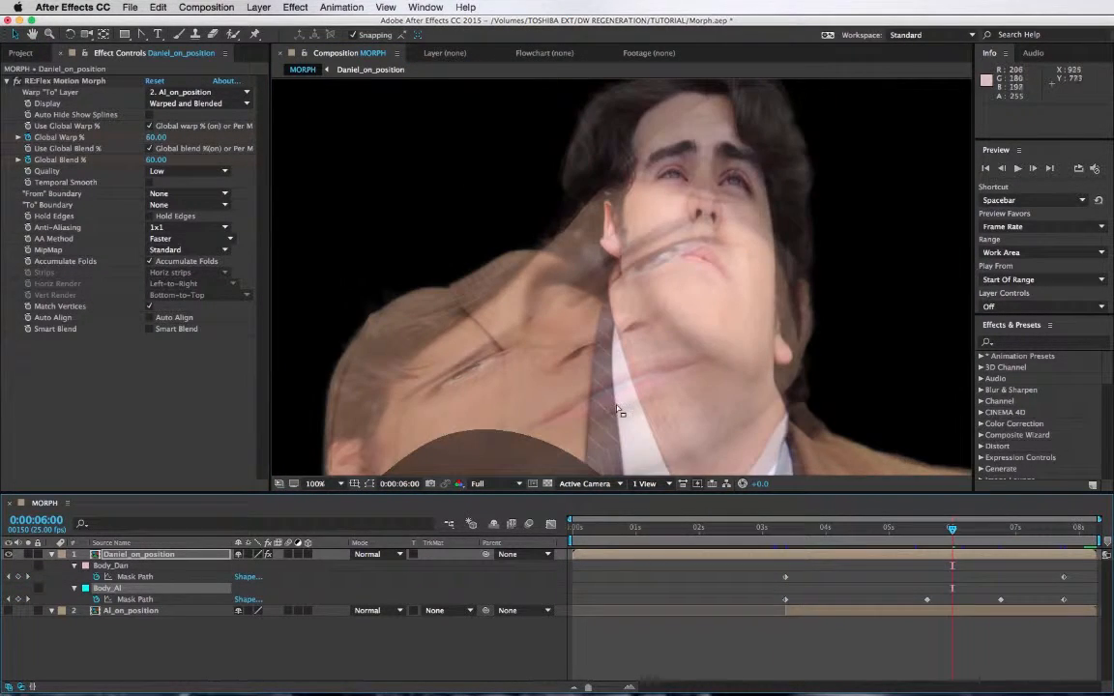
{"action": "scroll", "coordinate": [619, 410], "scroll_direction": "down", "scroll_amount": 1}
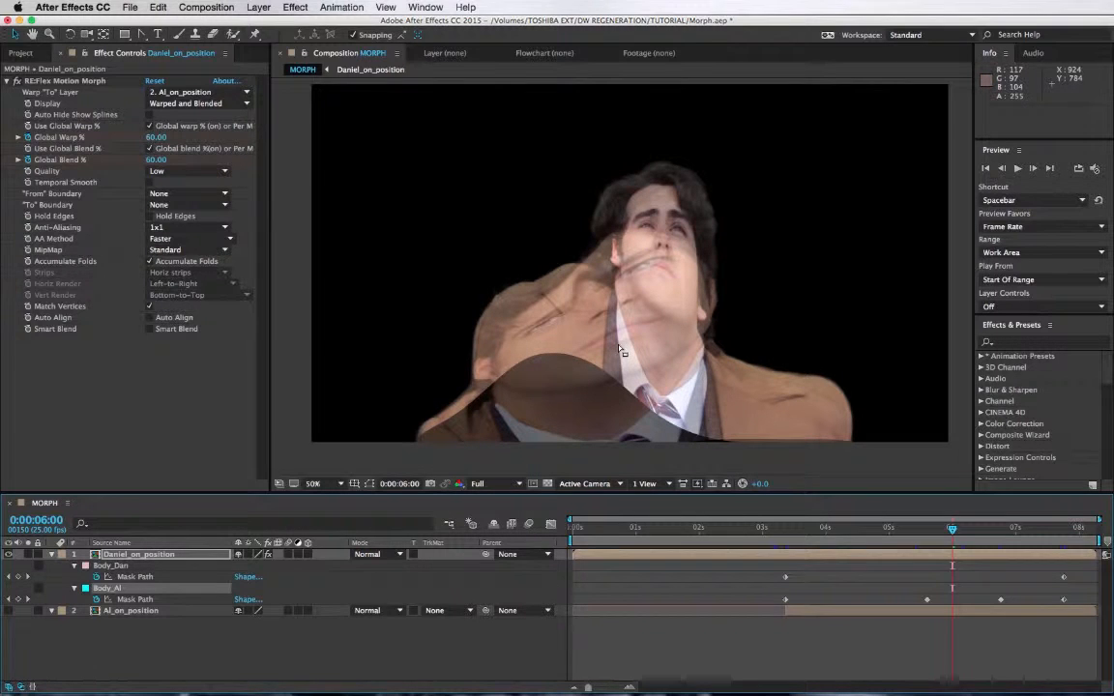
Turn off Match Vertices in the RE:Flex Motion Morph effect and check the morph at 0:00:05:07.
{"action": "scroll", "coordinate": [629, 334], "scroll_direction": "up", "scroll_amount": 1}
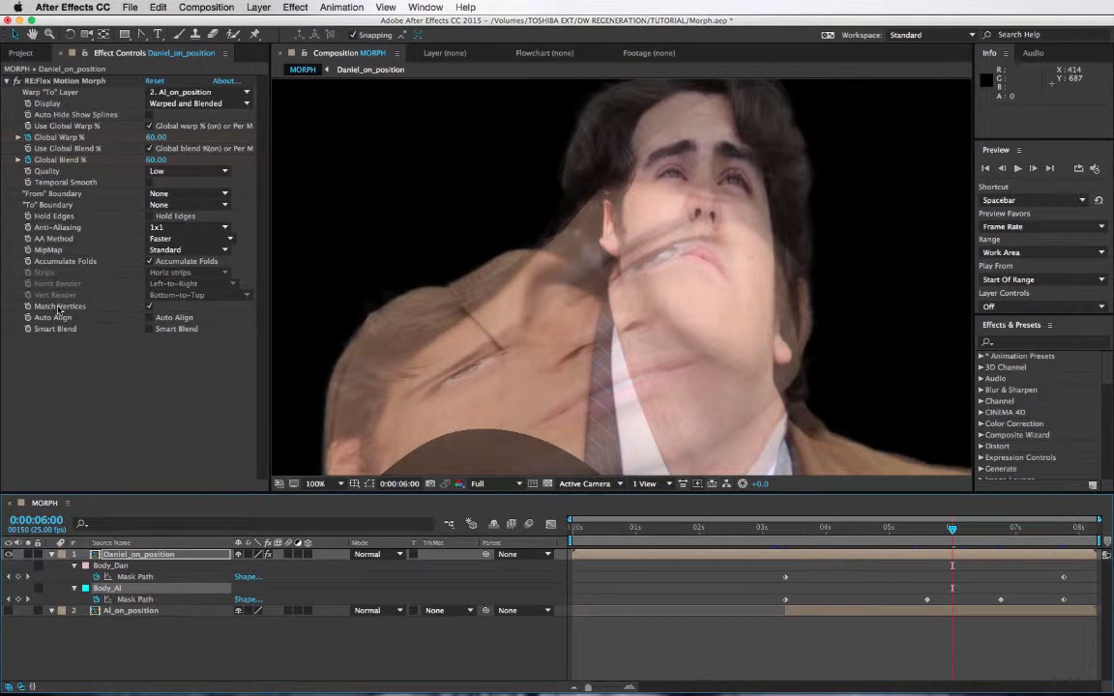
{"action": "left_click", "coordinate": [150, 306]}
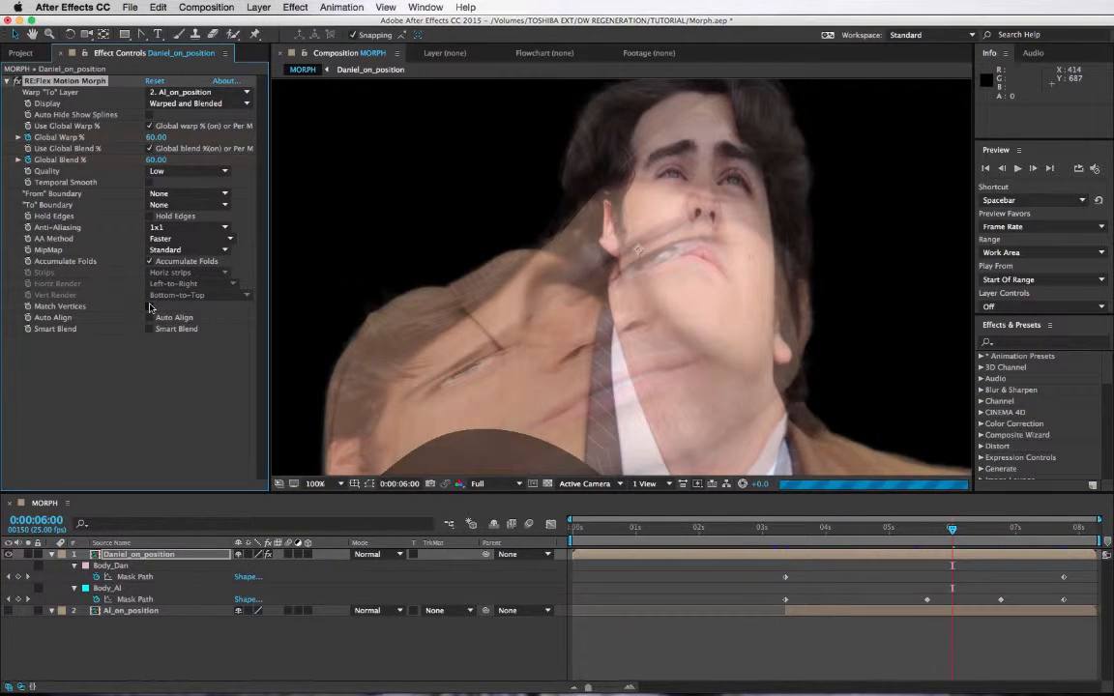
{"action": "scroll", "coordinate": [657, 249], "scroll_direction": "down", "scroll_amount": 1}
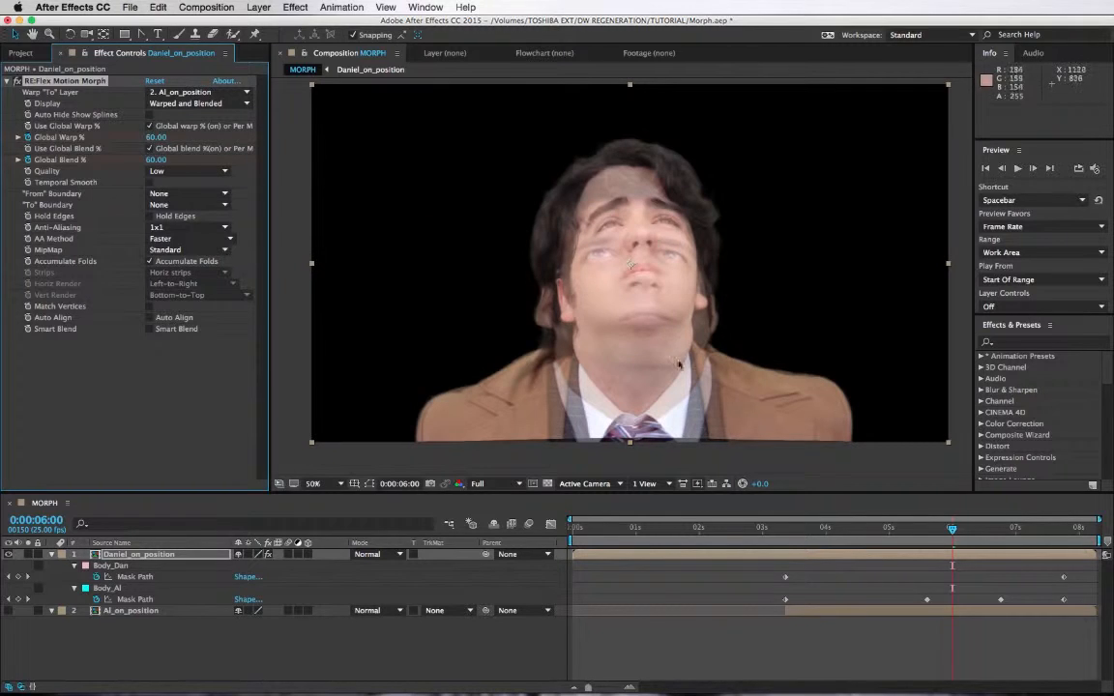
{"action": "left_click_drag", "start_coordinate": [871, 537], "coordinate": [905, 571]}
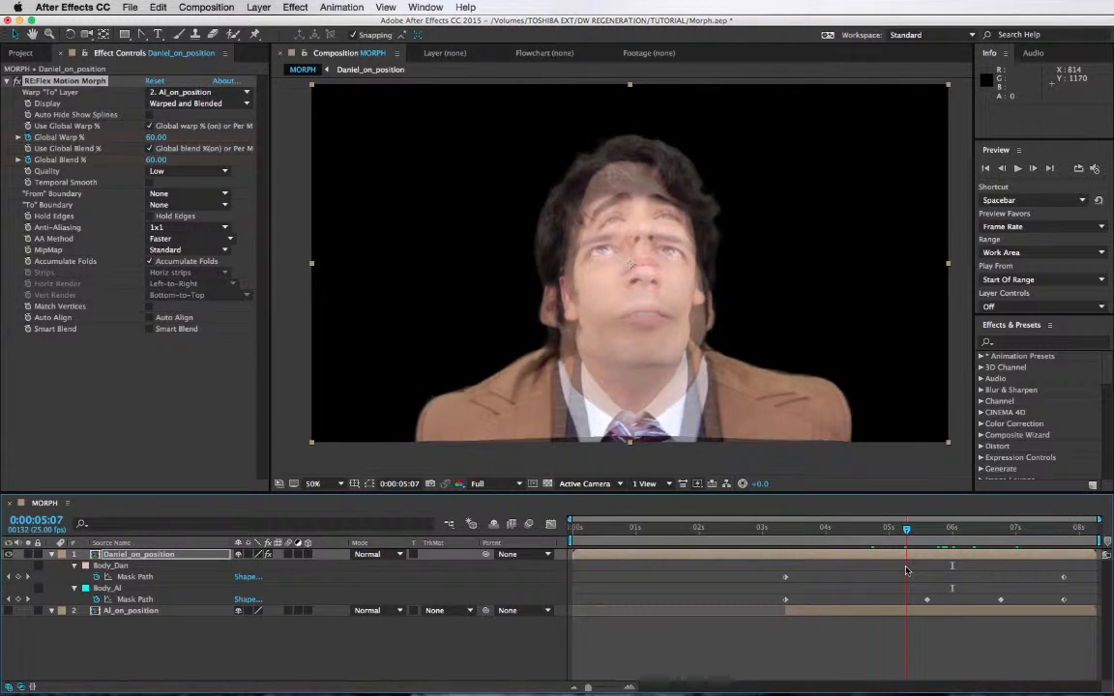
Turn on Auto Align in the RE:Flex Motion Morph effect and check the morph at 0:00:05:14 and 0:00:04:20.
{"action": "left_click", "coordinate": [150, 320]}
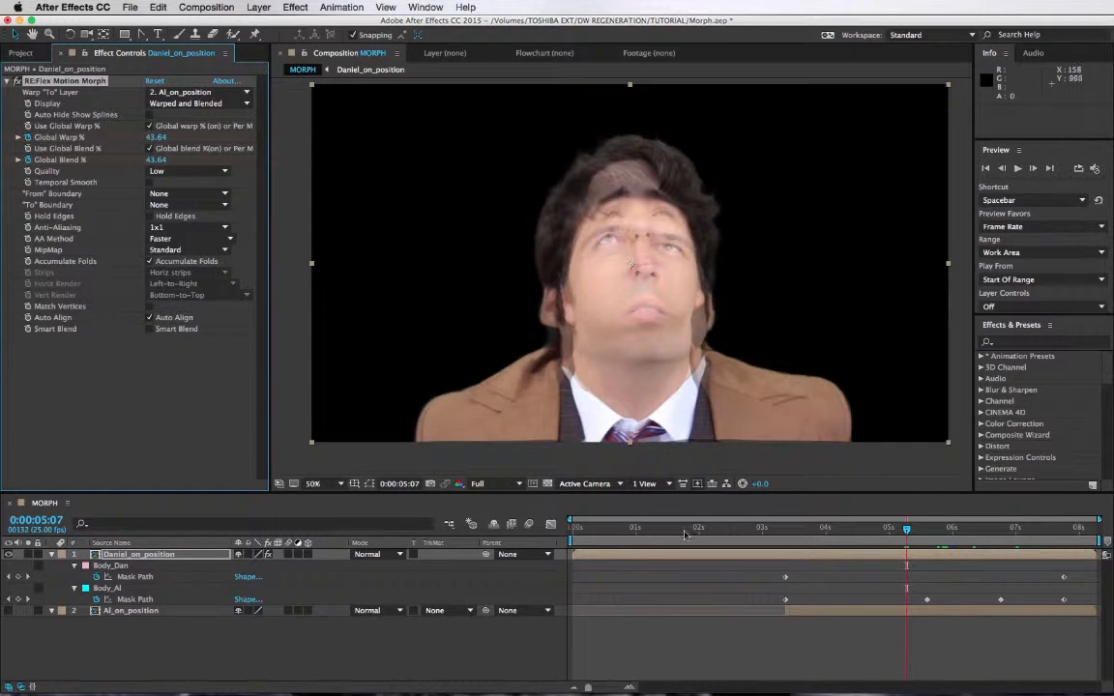
{"action": "left_click", "coordinate": [925, 530]}
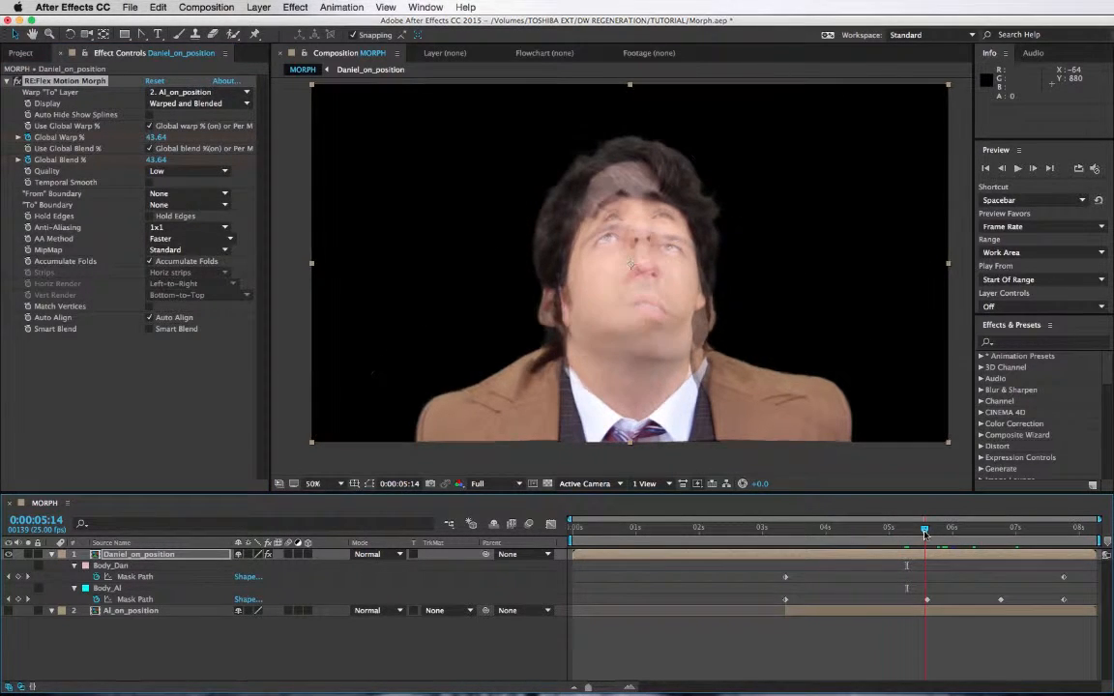
{"action": "left_click_drag", "start_coordinate": [978, 538], "coordinate": [876, 557]}
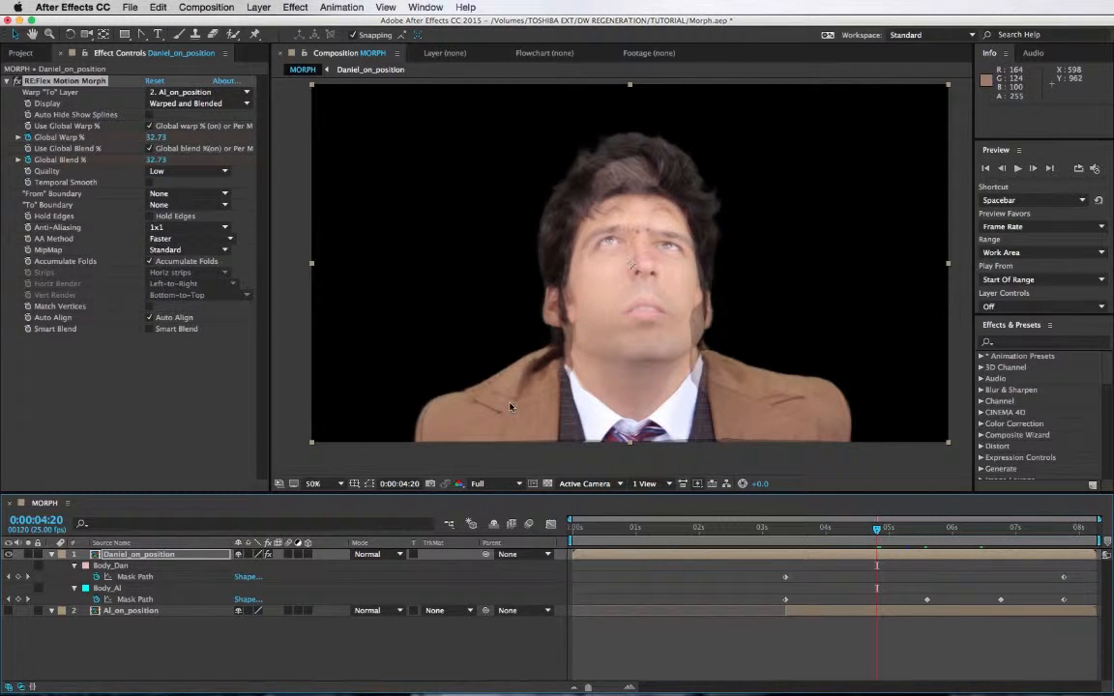
Draw a straight two-point mask on the Daniel_on_position layer along the bottom edge of the jacket, from one shoulder's base to the other.
{"action": "scroll", "coordinate": [582, 308], "scroll_direction": "up", "scroll_amount": 2}
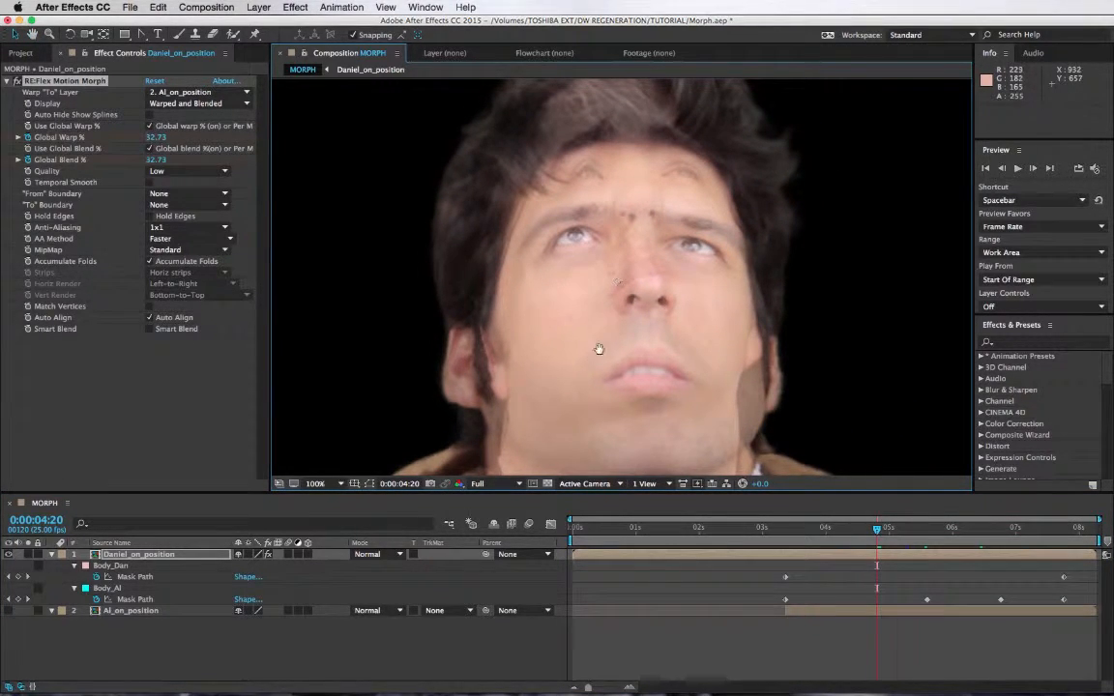
{"action": "key", "text": "h"}
{"action": "left_click_drag", "start_coordinate": [596, 350], "coordinate": [687, 153]}
{"action": "key", "text": "v"}
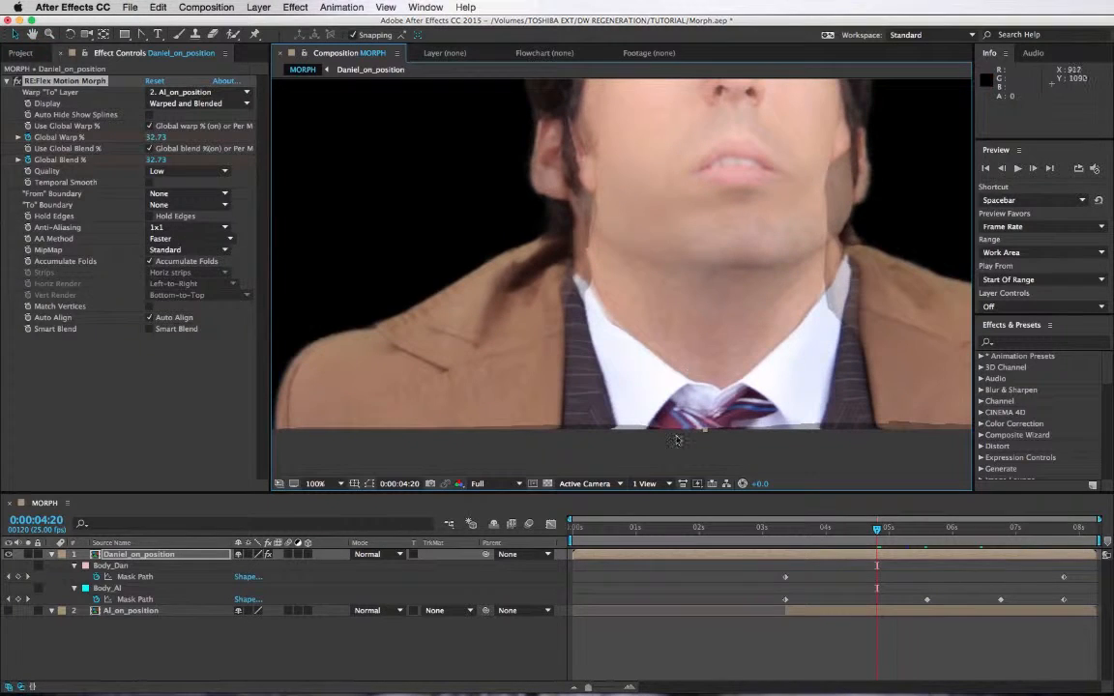
{"action": "left_click", "coordinate": [113, 557]}
{"action": "left_click_drag", "start_coordinate": [141, 35], "coordinate": [184, 33]}
{"action": "left_click_drag", "start_coordinate": [350, 440], "coordinate": [484, 373]}
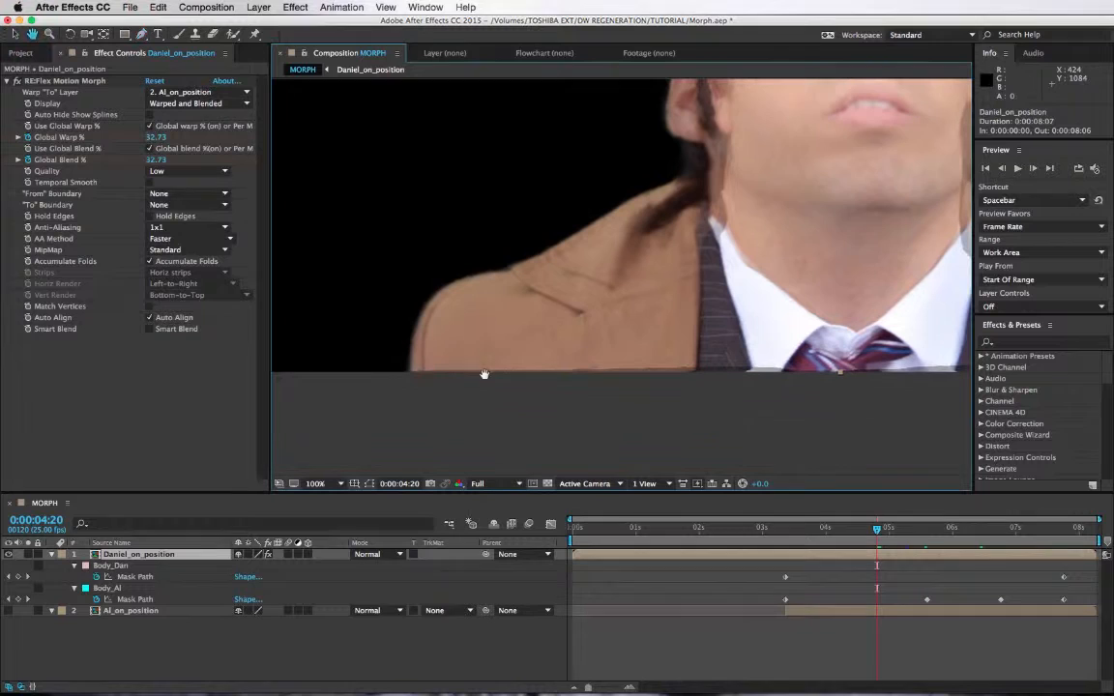
{"action": "left_click", "coordinate": [412, 373]}
{"action": "left_click_drag", "start_coordinate": [621, 400], "coordinate": [173, 383]}
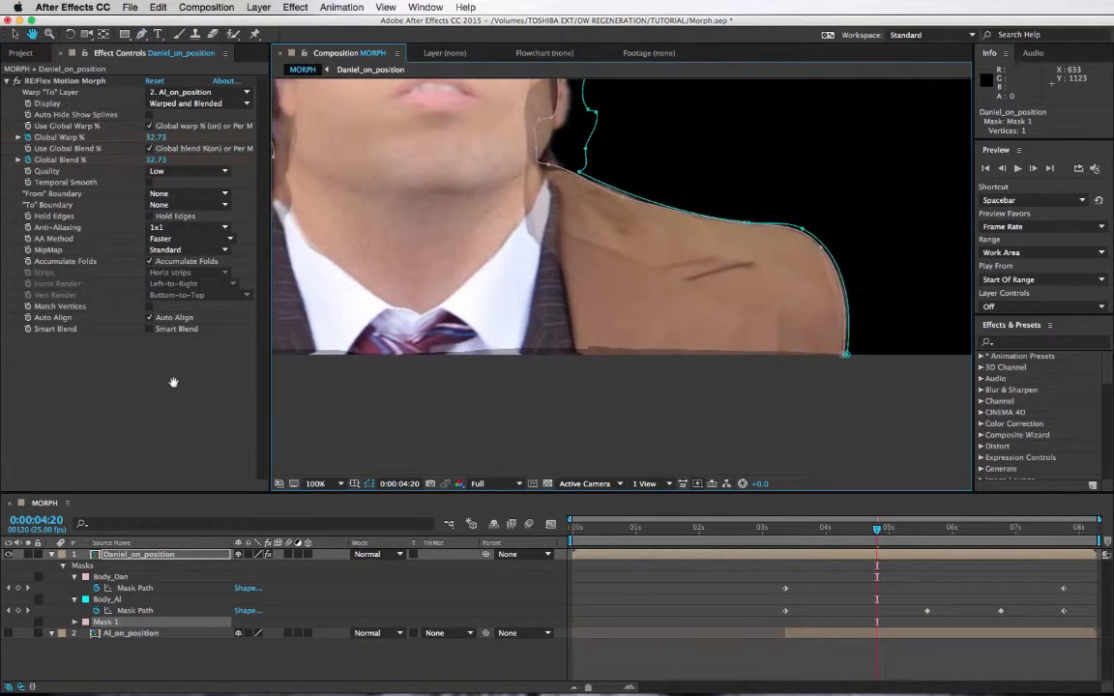
{"action": "left_click", "coordinate": [828, 357]}
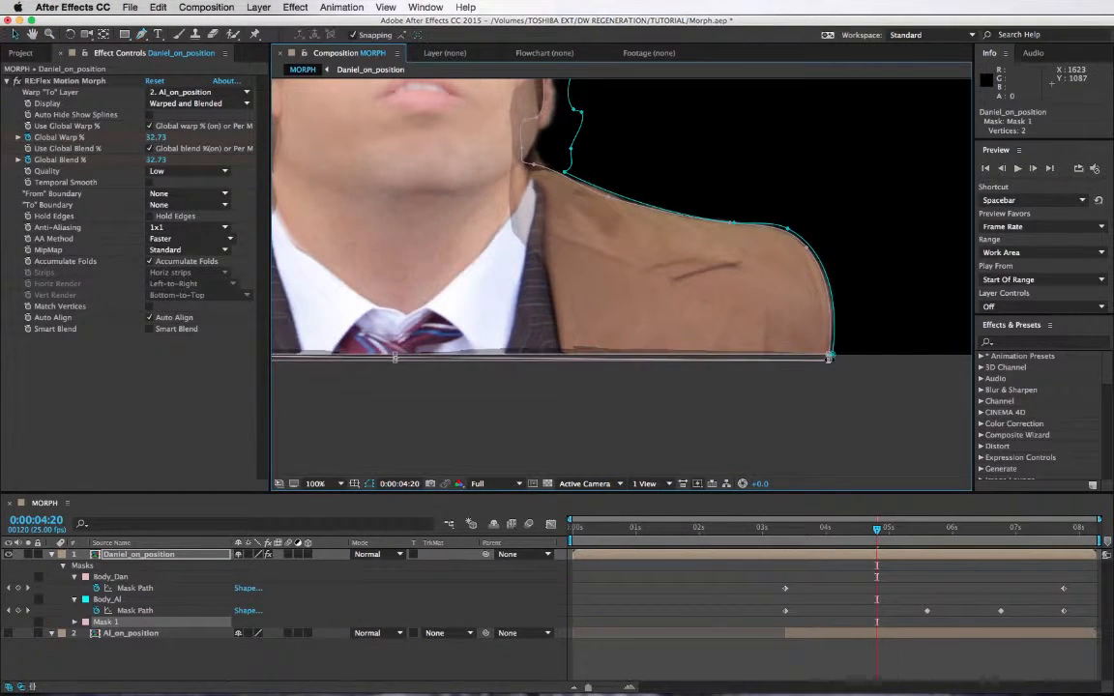
{"action": "key", "text": "ctrl+z"}
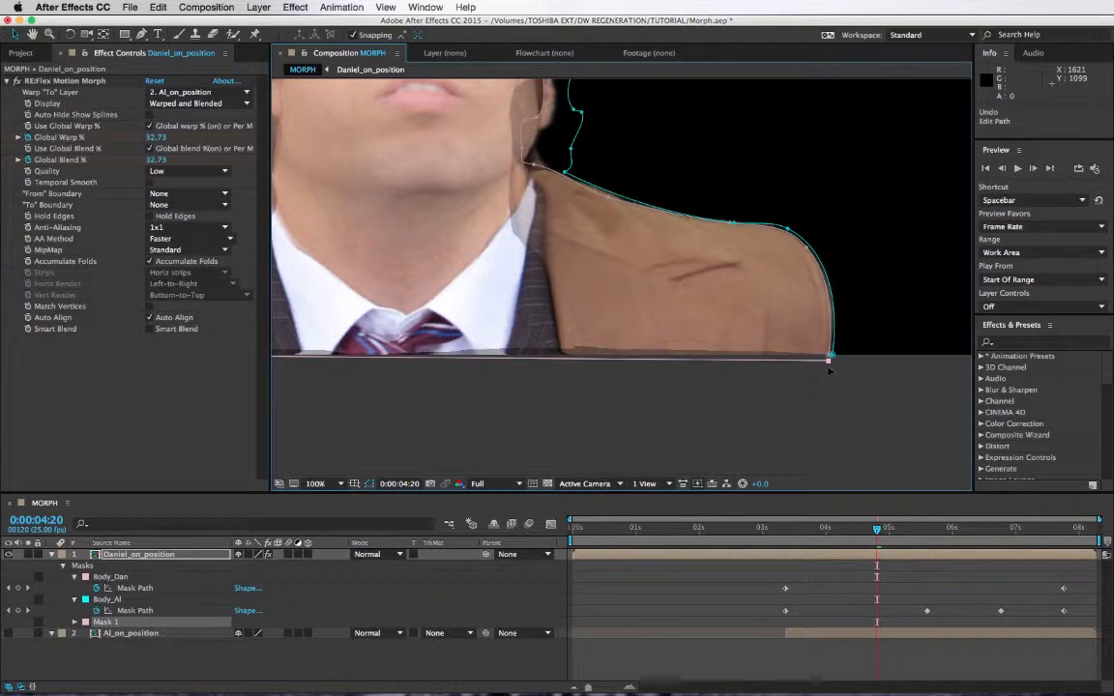
{"action": "left_click_drag", "start_coordinate": [828, 361], "coordinate": [831, 356]}
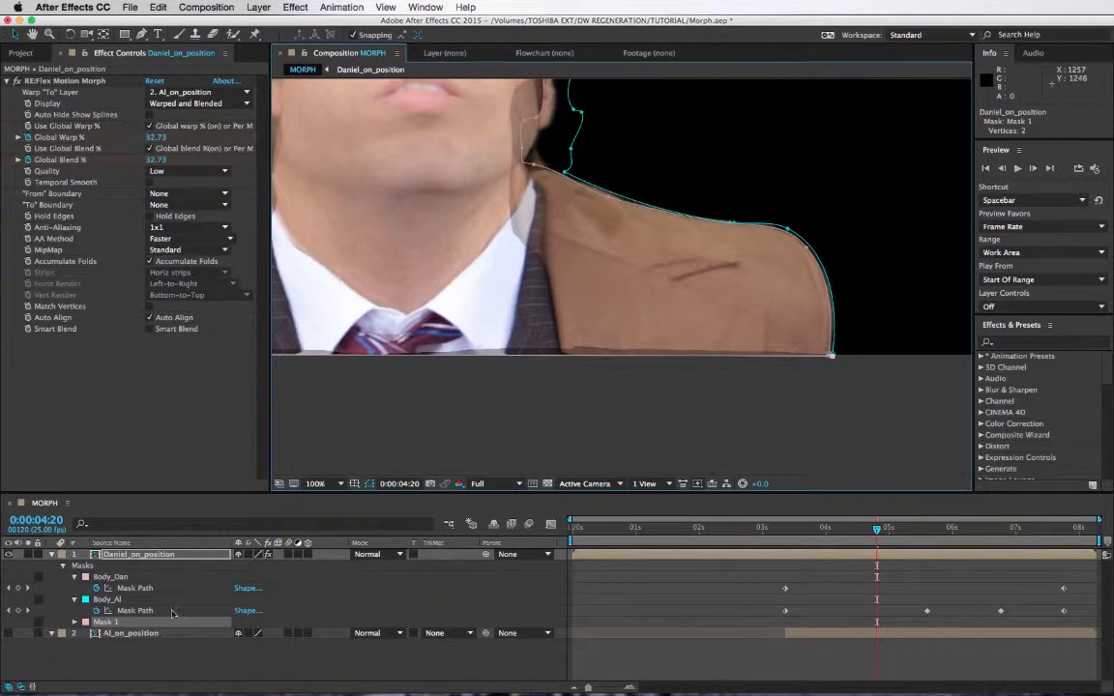
Rename the new bottom-edge mask as Base_Dan.
{"action": "key", "text": "Return"}
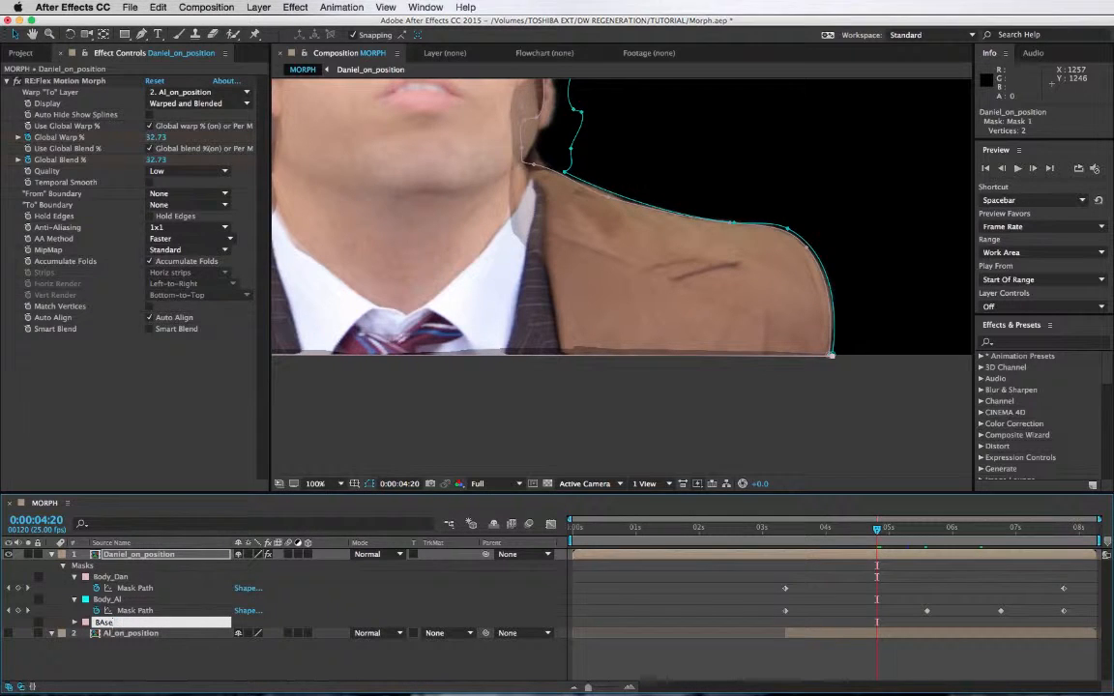
{"action": "type", "text": "Base_Dan"}
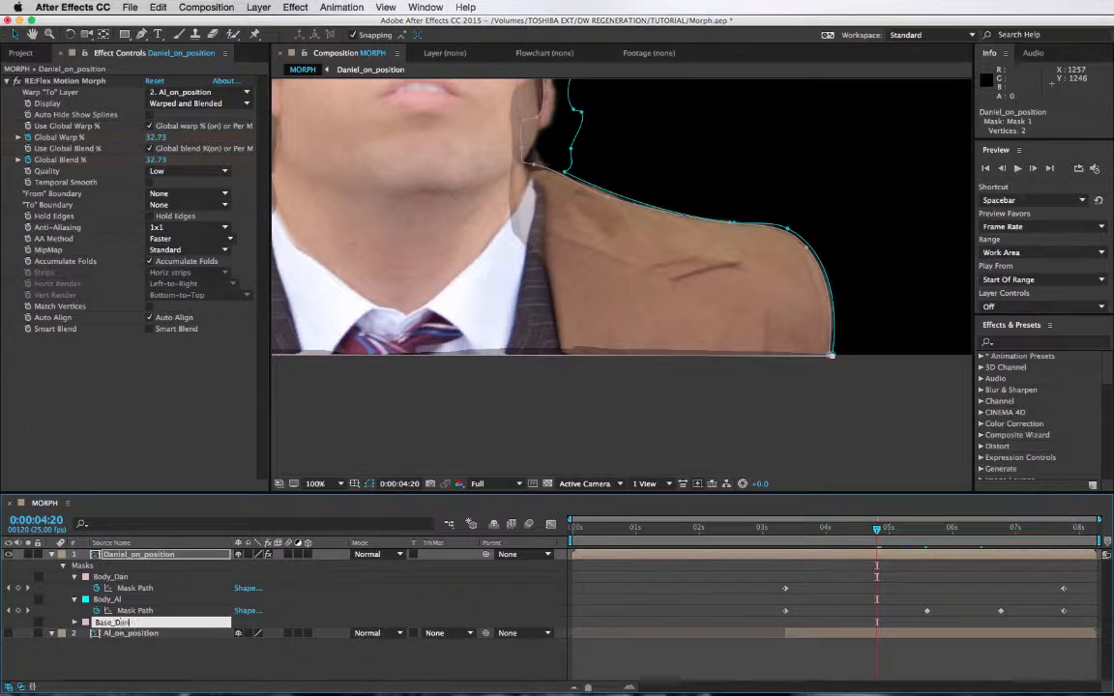
{"action": "key", "text": "Return"}
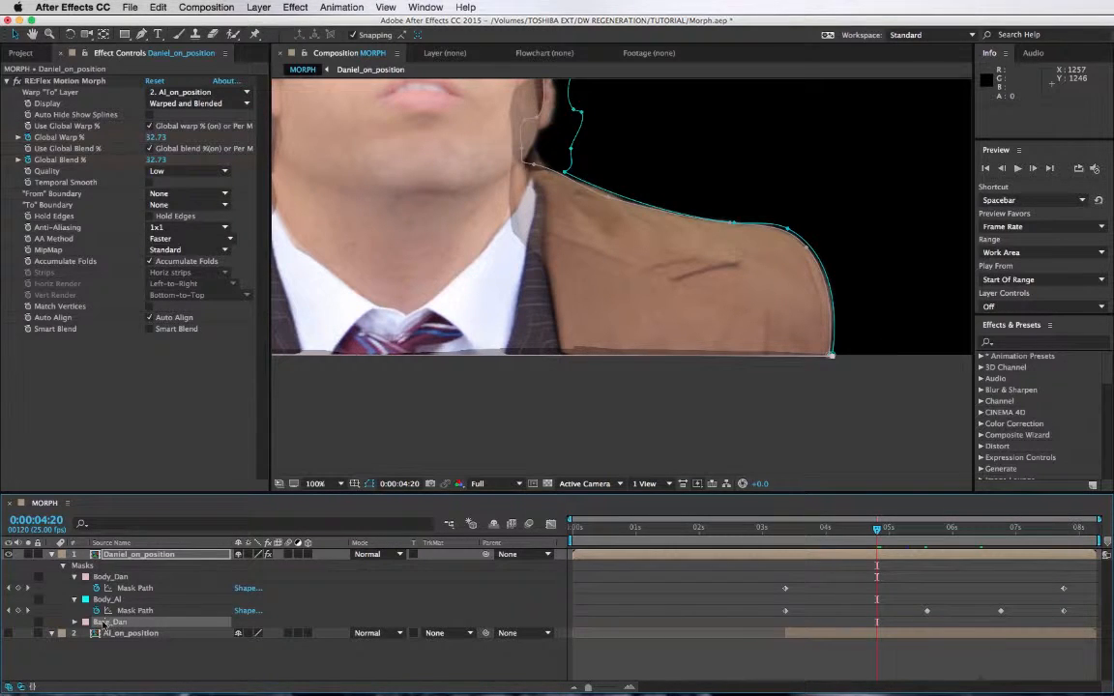
Duplicate the Base_Dan mask and rename the copy as Base_Al.
{"action": "key", "text": "super+d"}
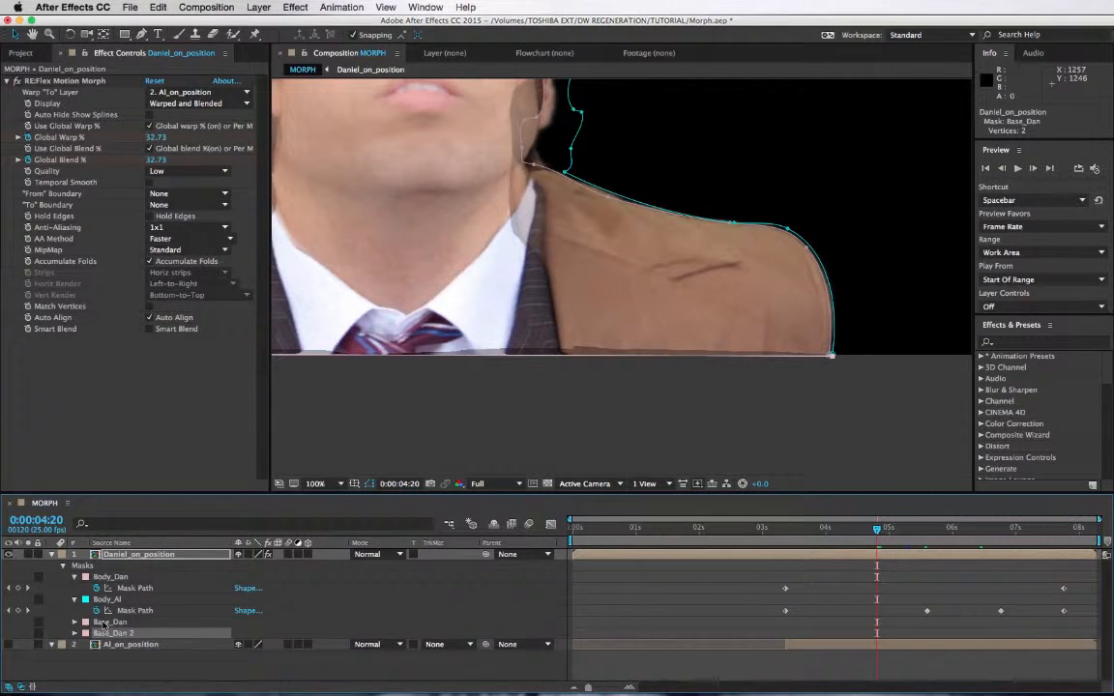
{"action": "key", "text": "Return"}
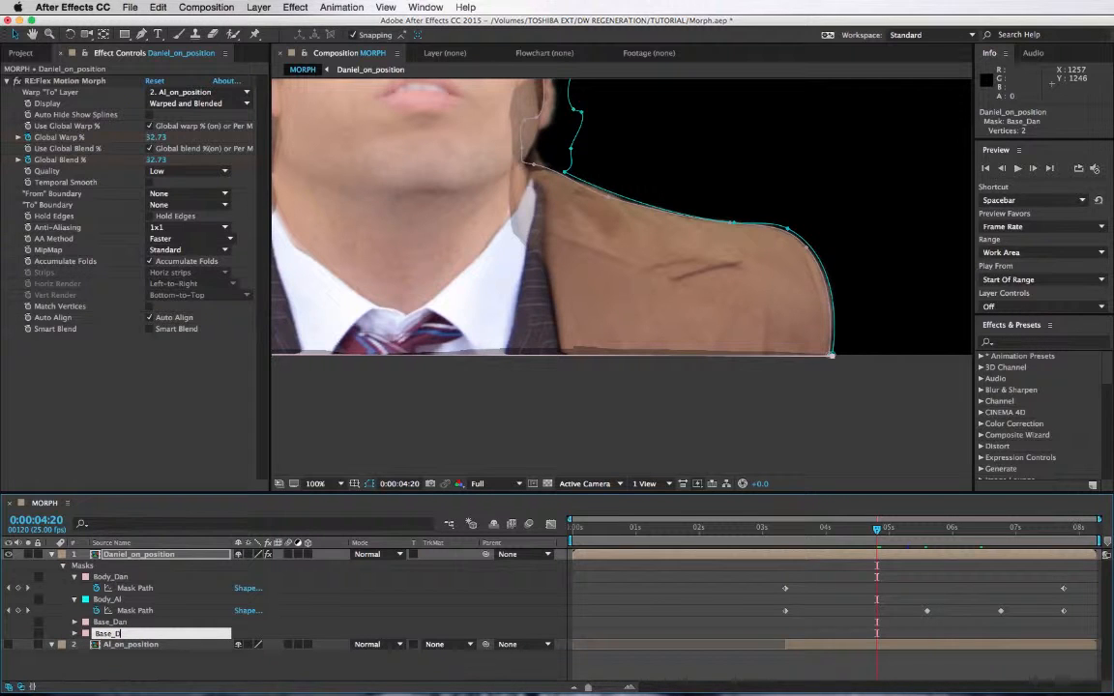
{"action": "key", "text": "Return"}
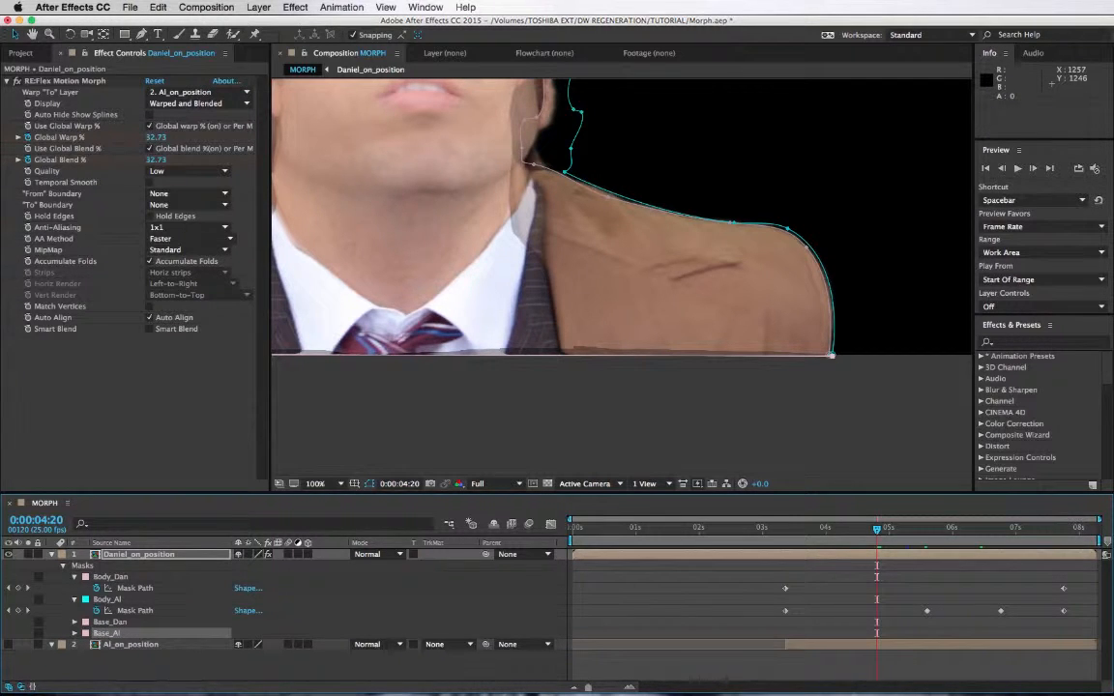
Delete the Base_Dan and Base_Al masks to compare the morph's bottom edge without them, and undo the deletion.
{"action": "left_click_drag", "start_coordinate": [397, 450], "coordinate": [622, 439]}
{"action": "left_click", "coordinate": [129, 554]}
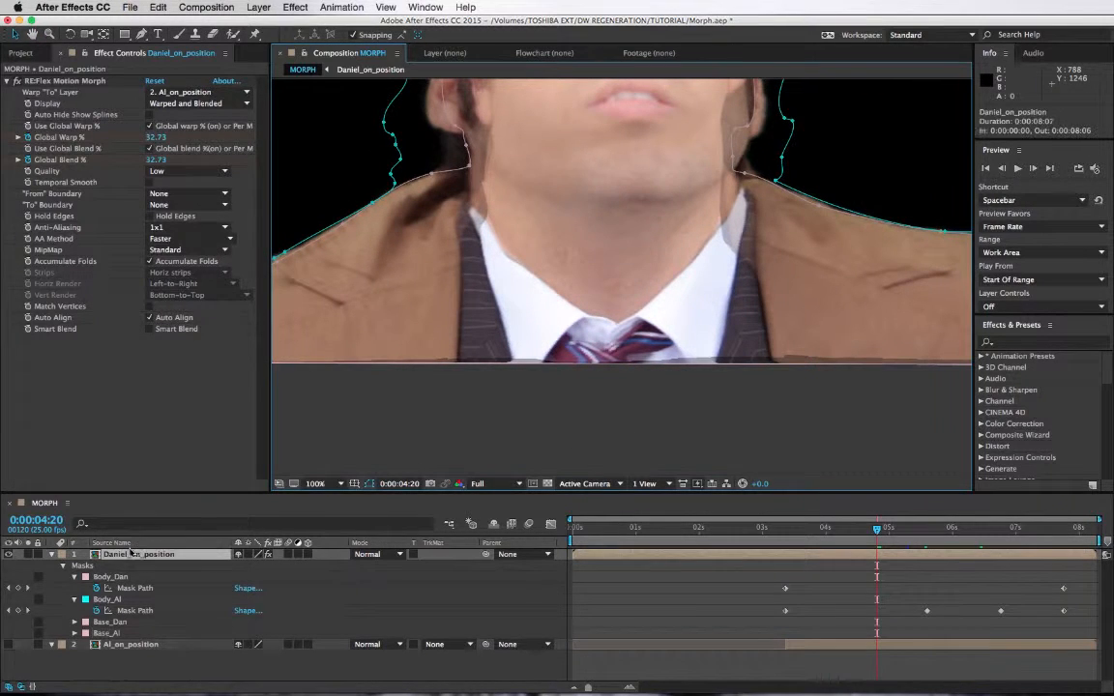
{"action": "left_click_drag", "start_coordinate": [610, 383], "coordinate": [502, 419]}
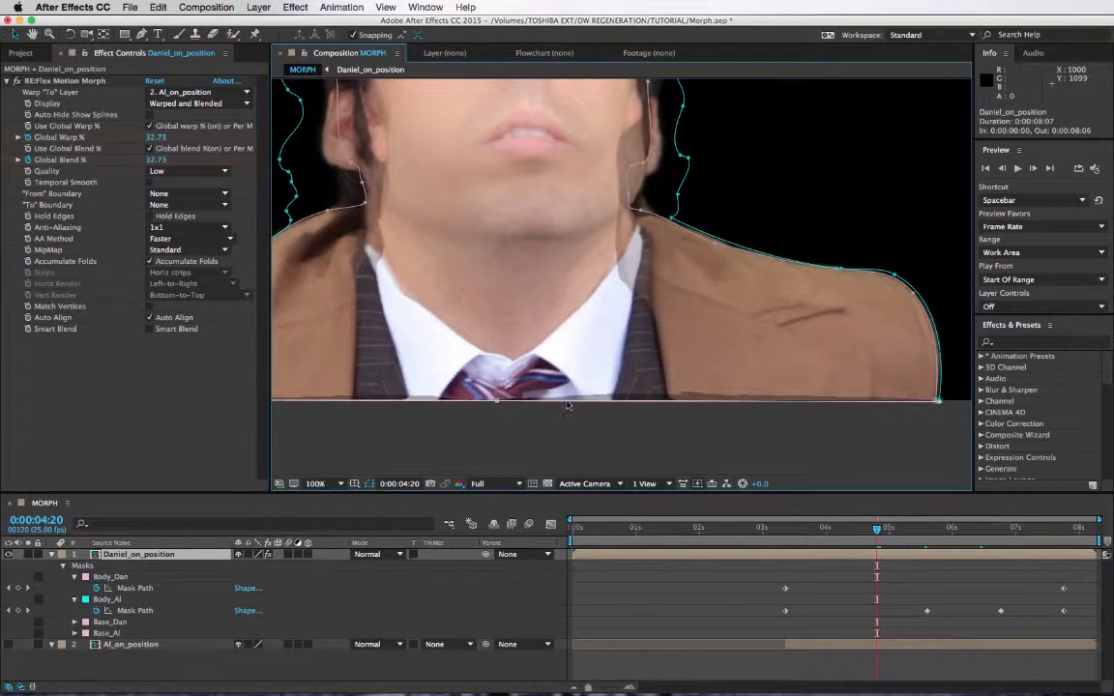
{"action": "left_click", "coordinate": [109, 621]}
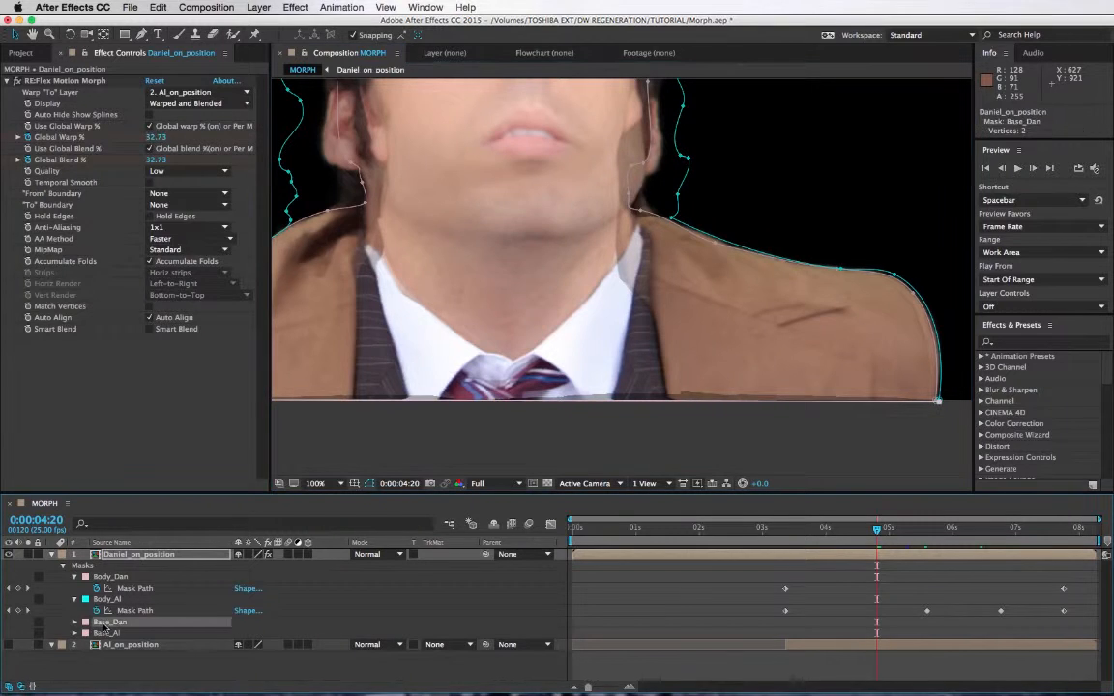
{"action": "left_click", "coordinate": [106, 633], "text": "shift"}
{"action": "key", "text": "Delete"}
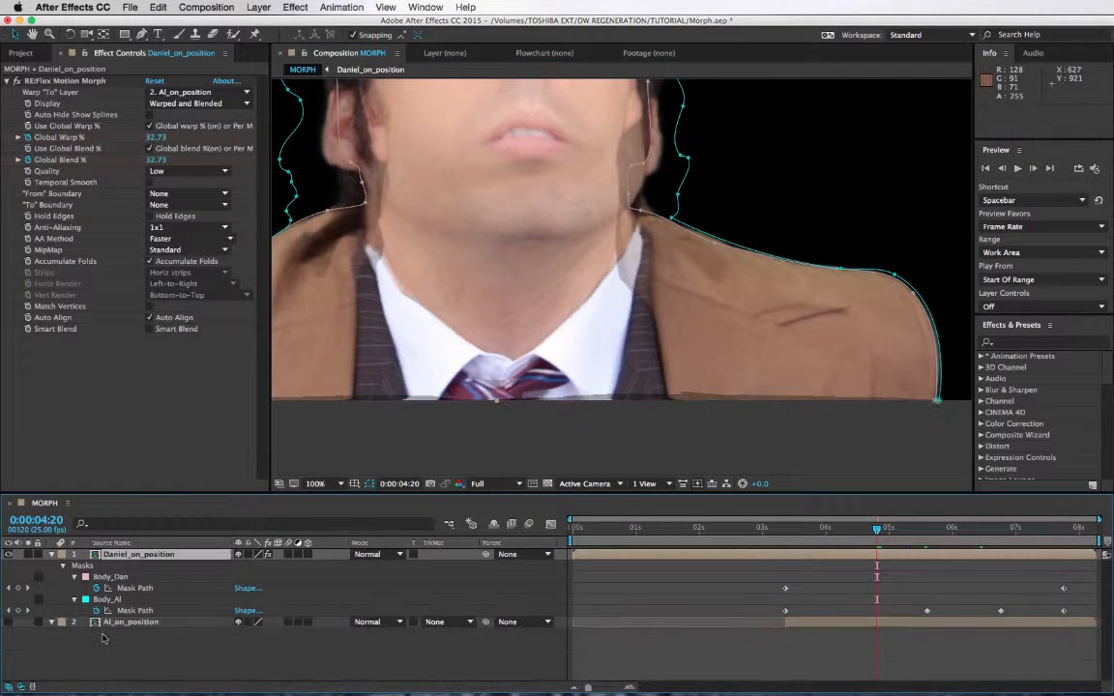
{"action": "key", "text": "ctrl+z"}
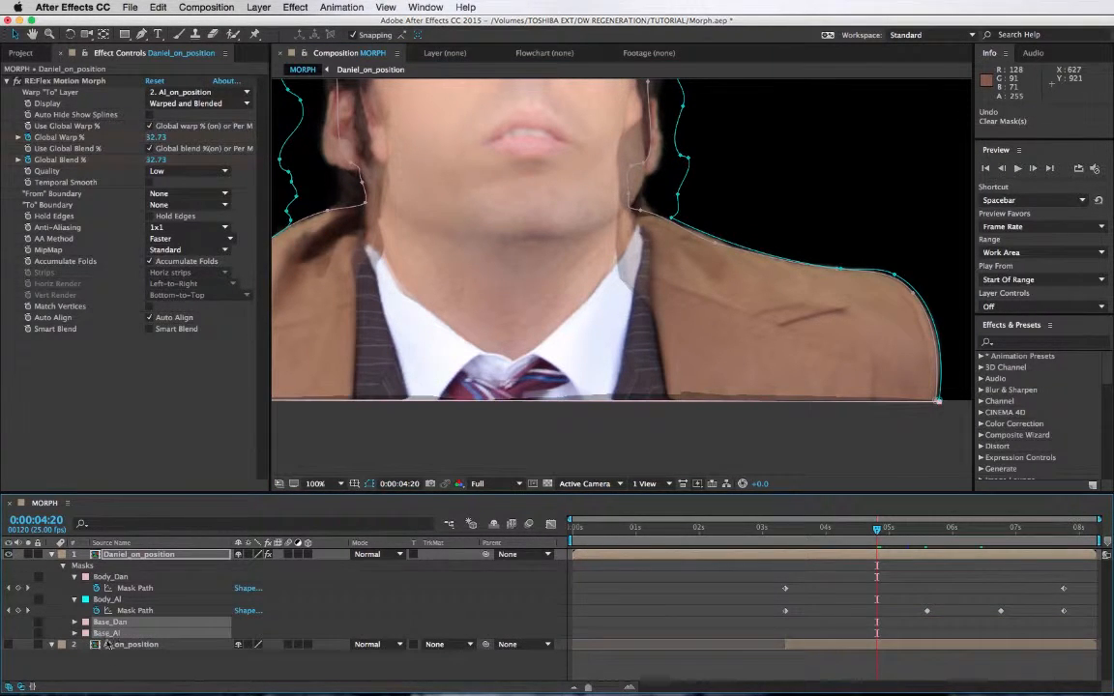
Check which masks the effect's "From" Boundary setting offers, keeping it at None.
{"action": "left_click", "coordinate": [110, 670]}
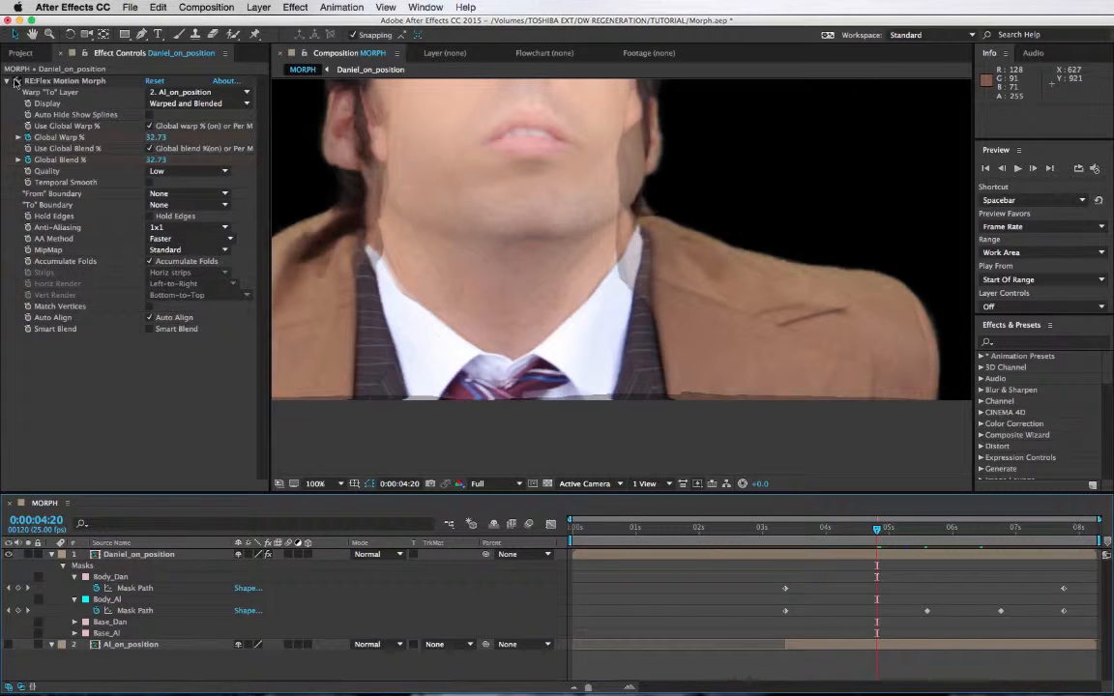
{"action": "left_click", "coordinate": [168, 193]}
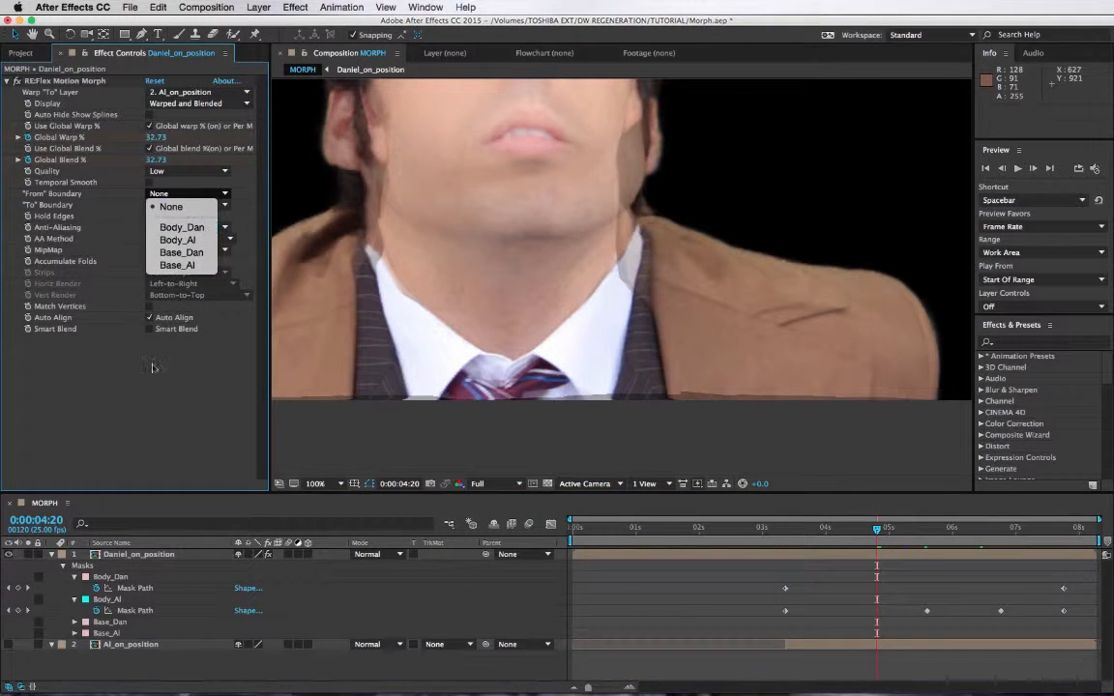
{"action": "left_click", "coordinate": [170, 206]}
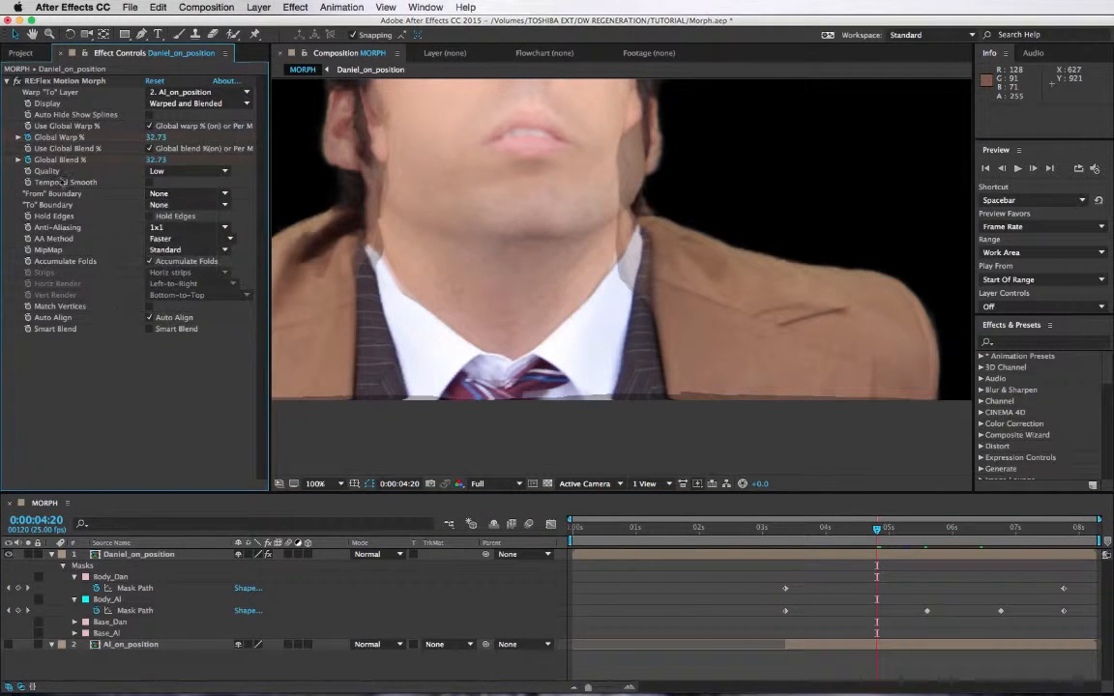
Compare the bottom edge at 0:00:04:10 by deleting both base masks and undoing the deletion.
{"action": "left_click", "coordinate": [850, 528]}
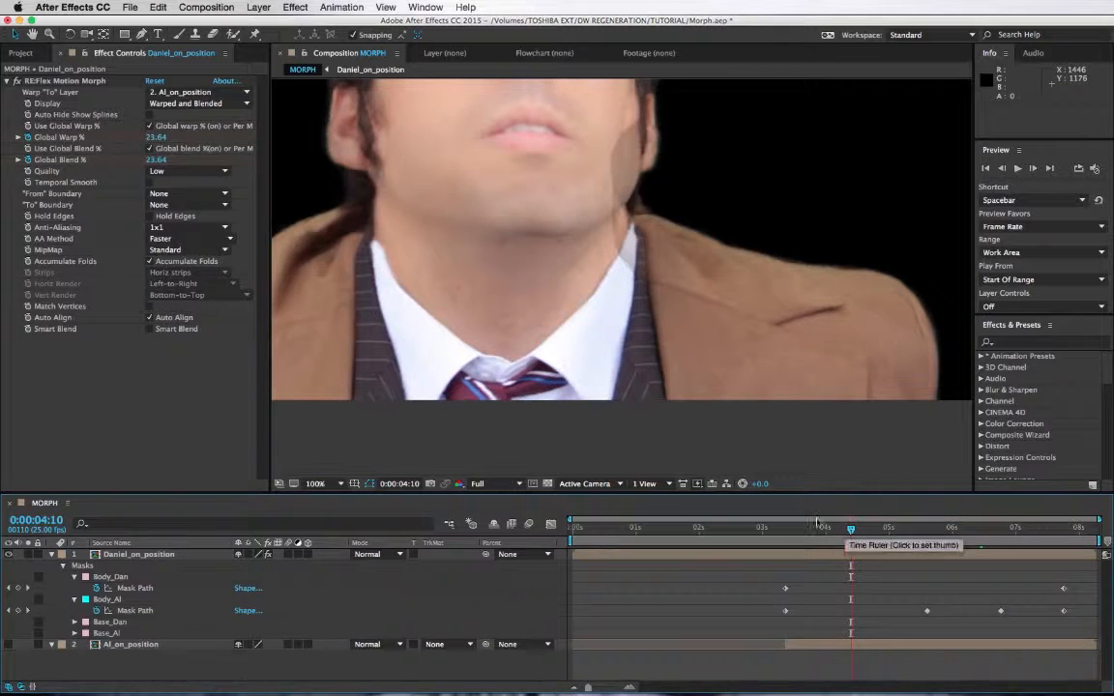
{"action": "key", "text": "v"}
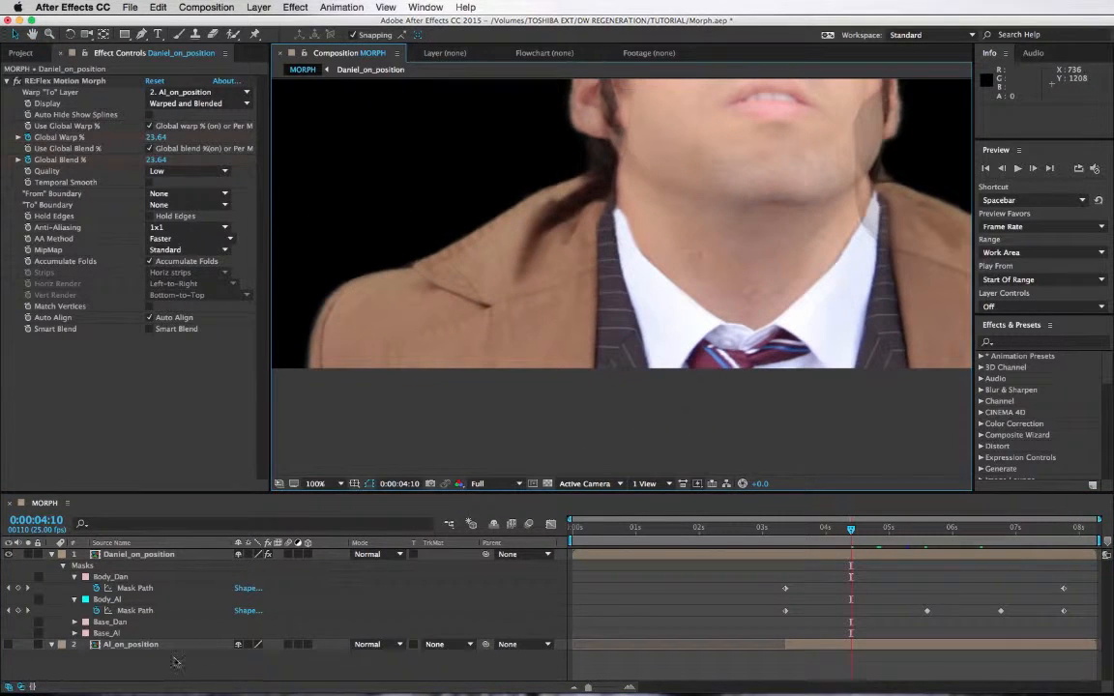
{"action": "left_click", "coordinate": [108, 623]}
{"action": "left_click", "coordinate": [111, 634], "text": "shift"}
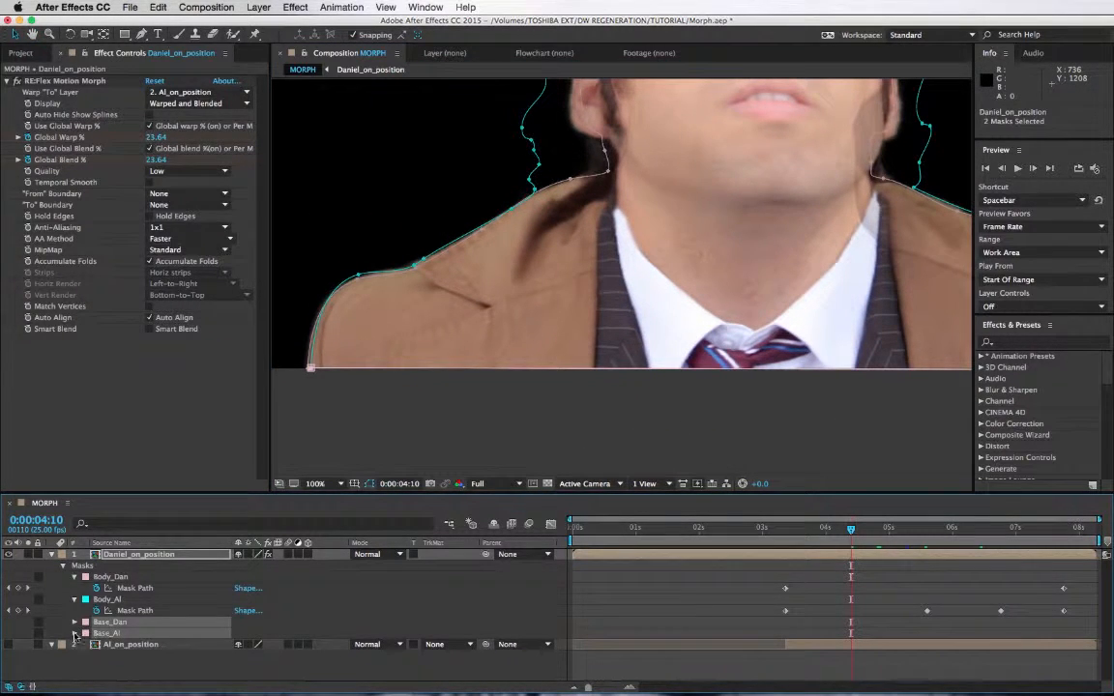
{"action": "key", "text": "Delete"}
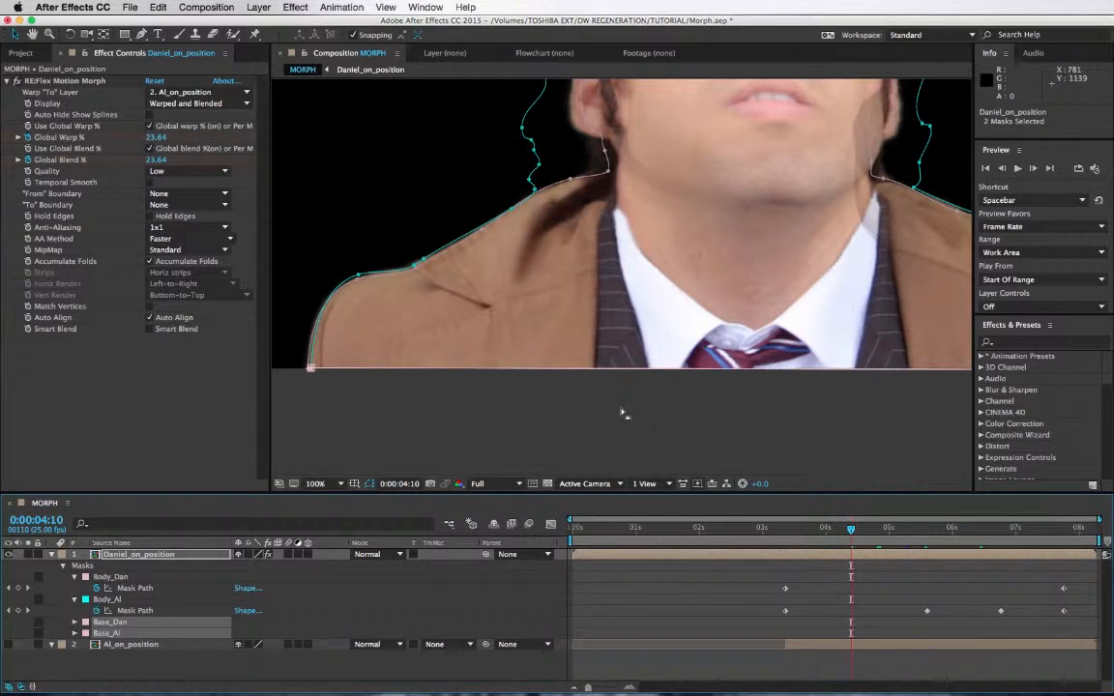
{"action": "key", "text": "super+z"}
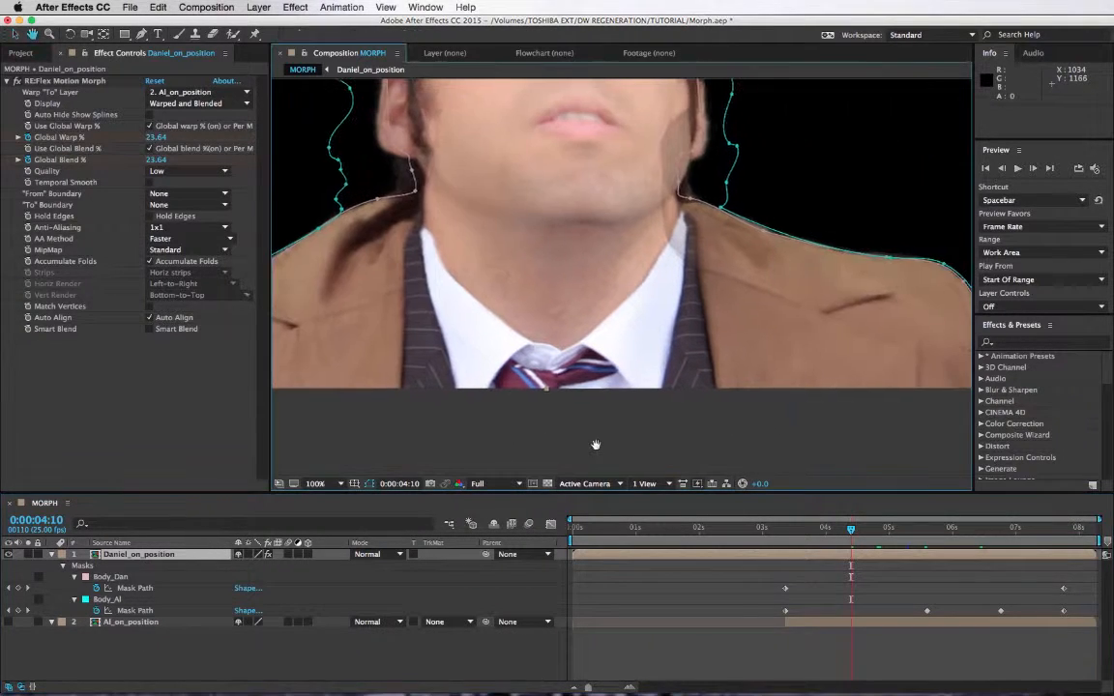
Compare the bottom edge at 0:00:07:02 by deleting the Base_Dan and Base_Al masks and undoing the deletion.
{"action": "left_click", "coordinate": [1020, 531]}
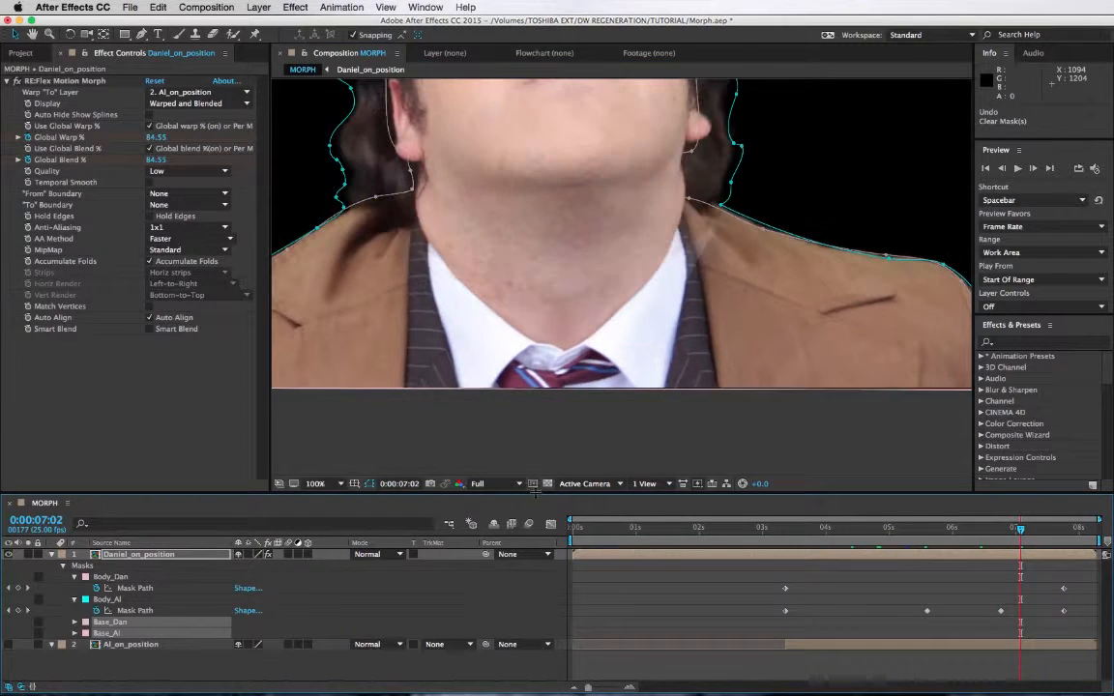
{"action": "left_click", "coordinate": [113, 671]}
{"action": "left_click", "coordinate": [114, 622]}
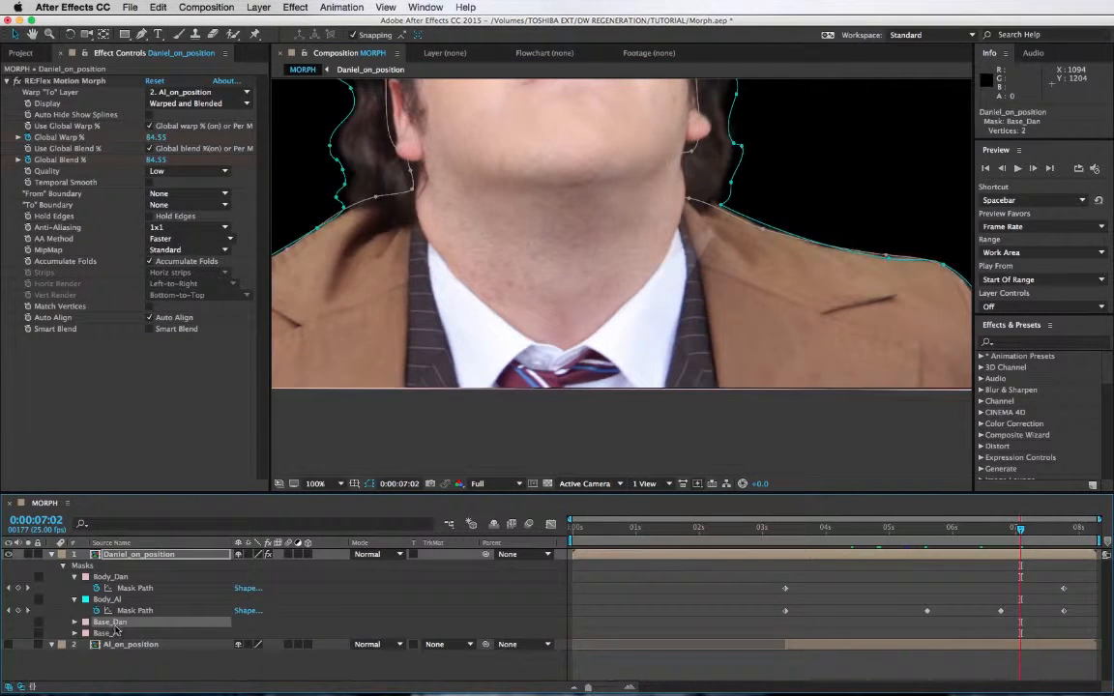
{"action": "left_click", "coordinate": [115, 634], "text": "shift"}
{"action": "key", "text": "Delete"}
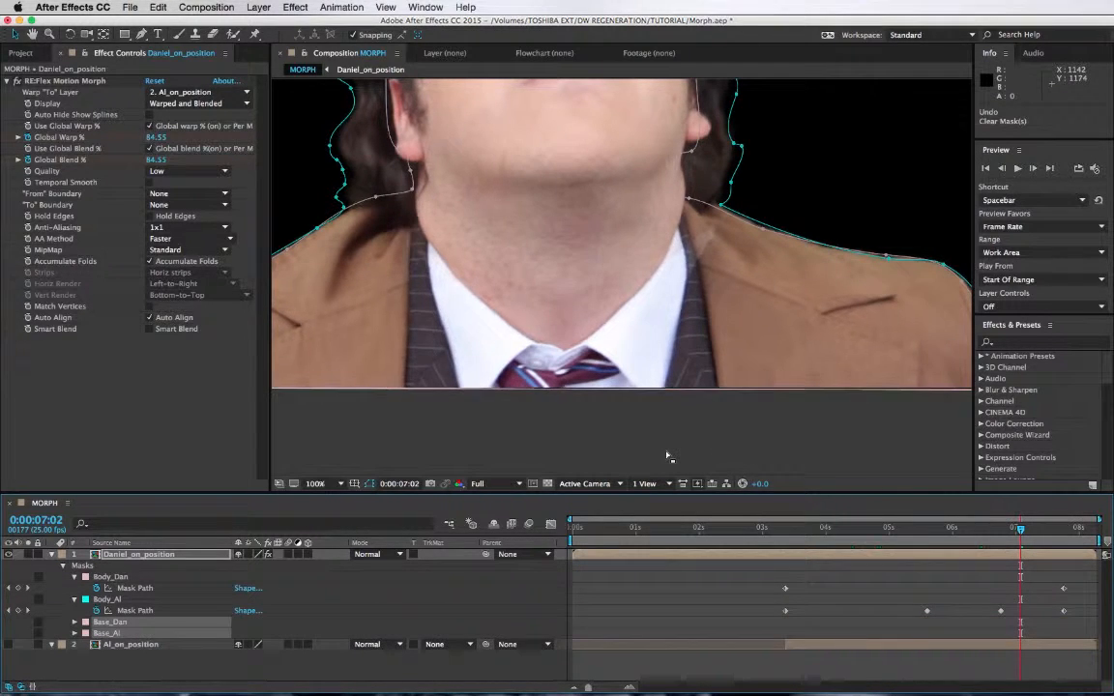
{"action": "key", "text": "super+z"}
Hide the mask and shape paths, and recheck the bottom edge by redoing and undoing the deletion of both base masks.
{"action": "left_click", "coordinate": [369, 483]}
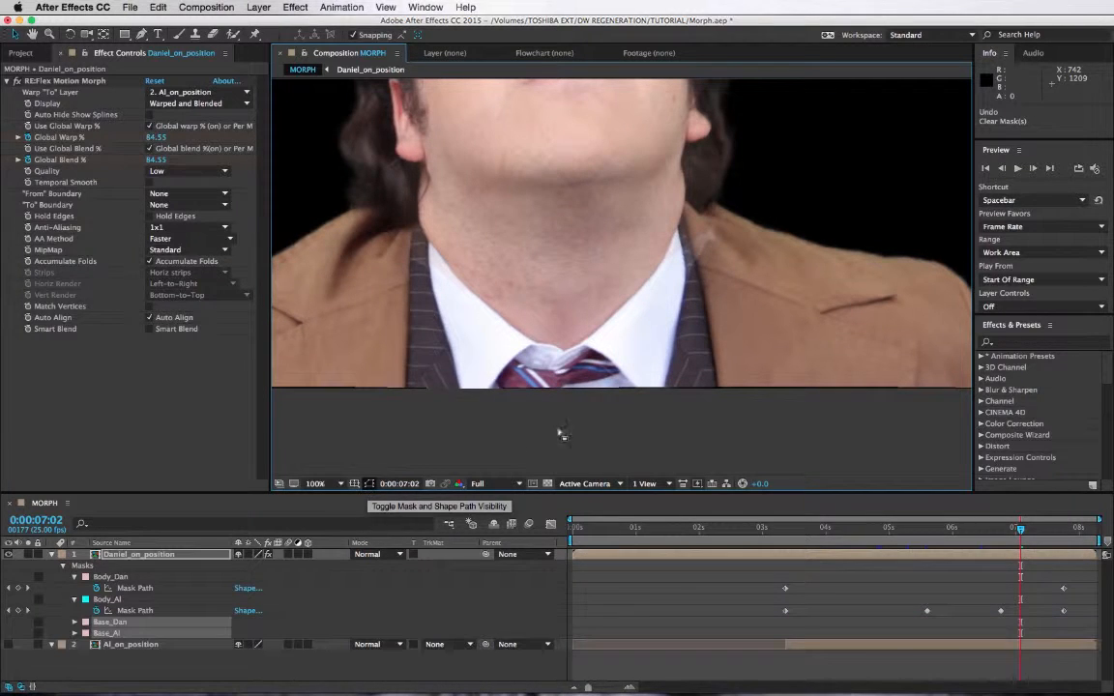
{"action": "key", "text": "super+shift+z"}
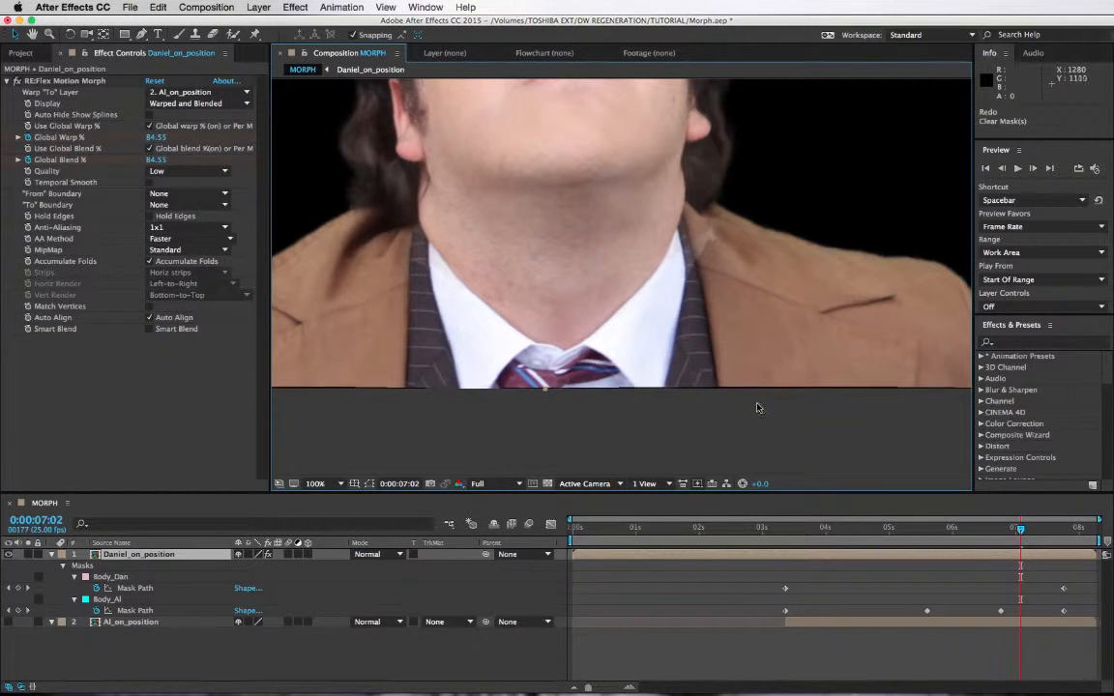
{"action": "key", "text": "super+shift+z"}
{"action": "key", "text": "space"}
{"action": "left_click_drag", "start_coordinate": [566, 280], "coordinate": [605, 462]}
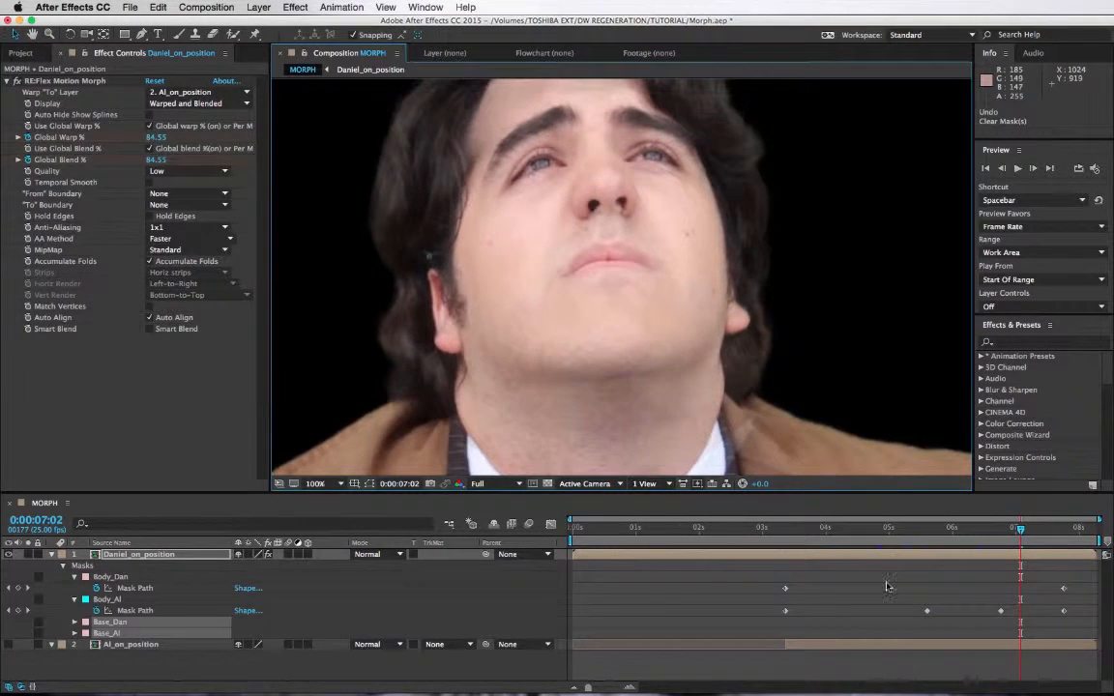
Draw a five-point mask on Daniel_on_position with the Pen tool around the portrait's right eye at 0:00:03:09.
{"action": "left_click", "coordinate": [882, 528]}
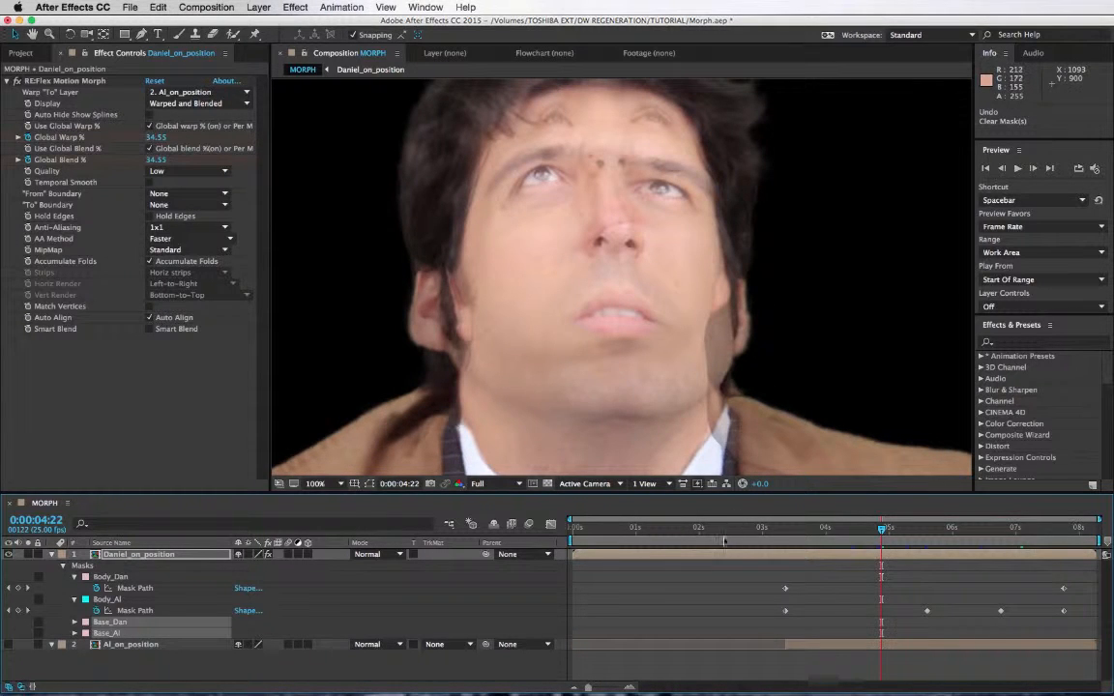
{"action": "key", "text": "j"}
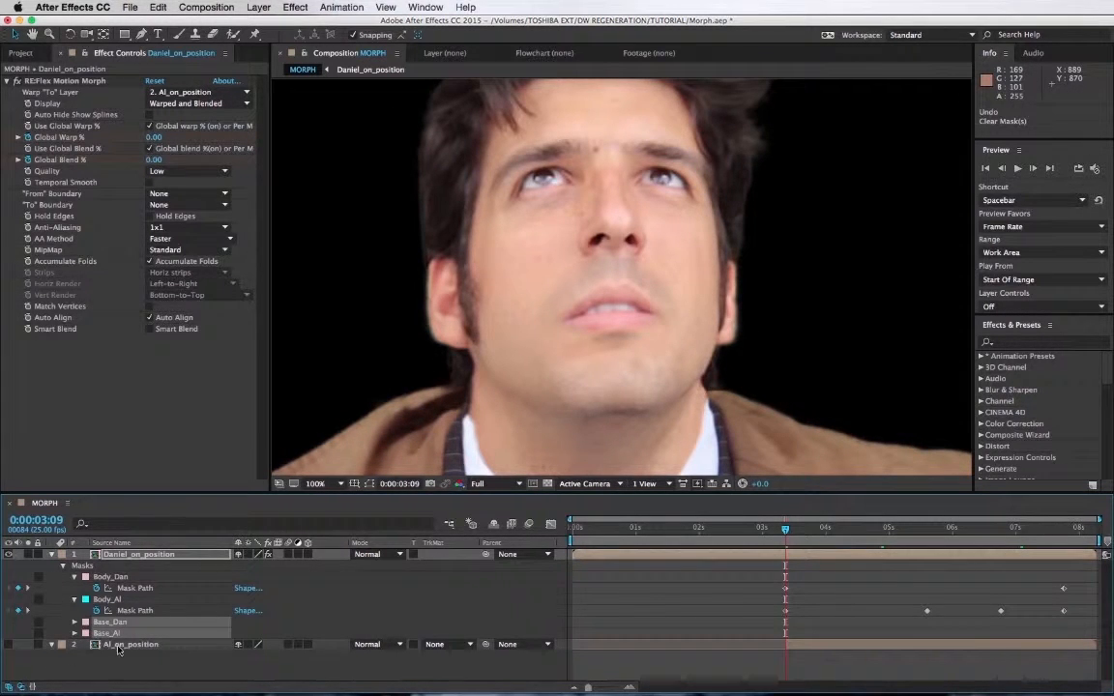
{"action": "scroll", "coordinate": [500, 258], "scroll_direction": "up", "scroll_amount": 4}
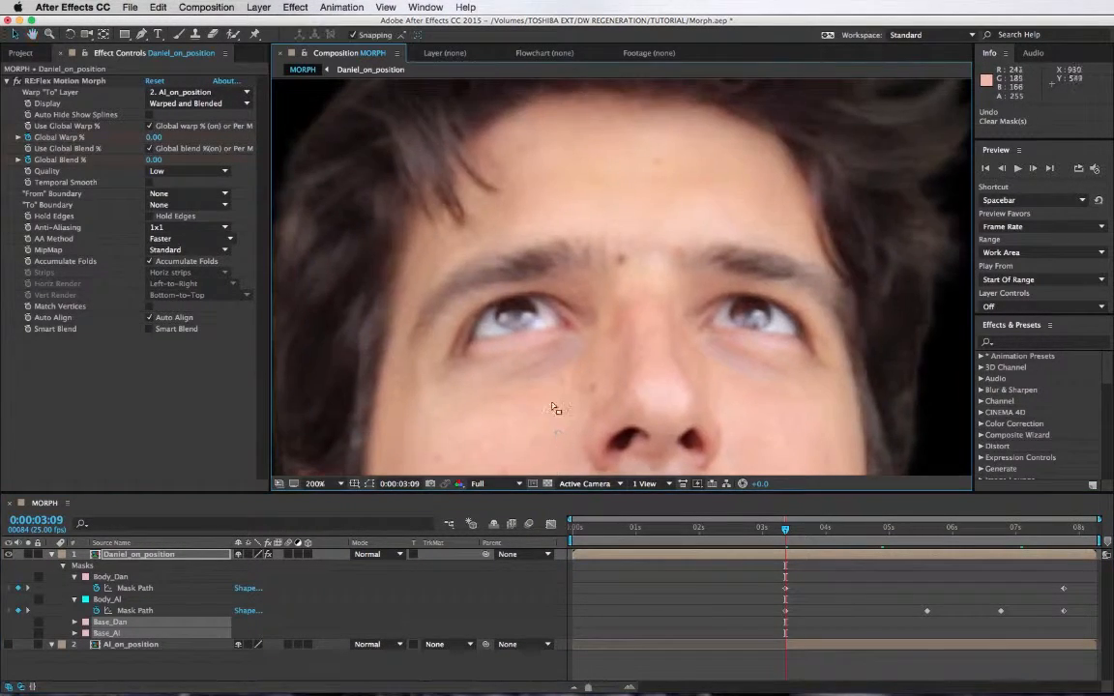
{"action": "scroll", "coordinate": [556, 409], "scroll_direction": "up", "scroll_amount": 2}
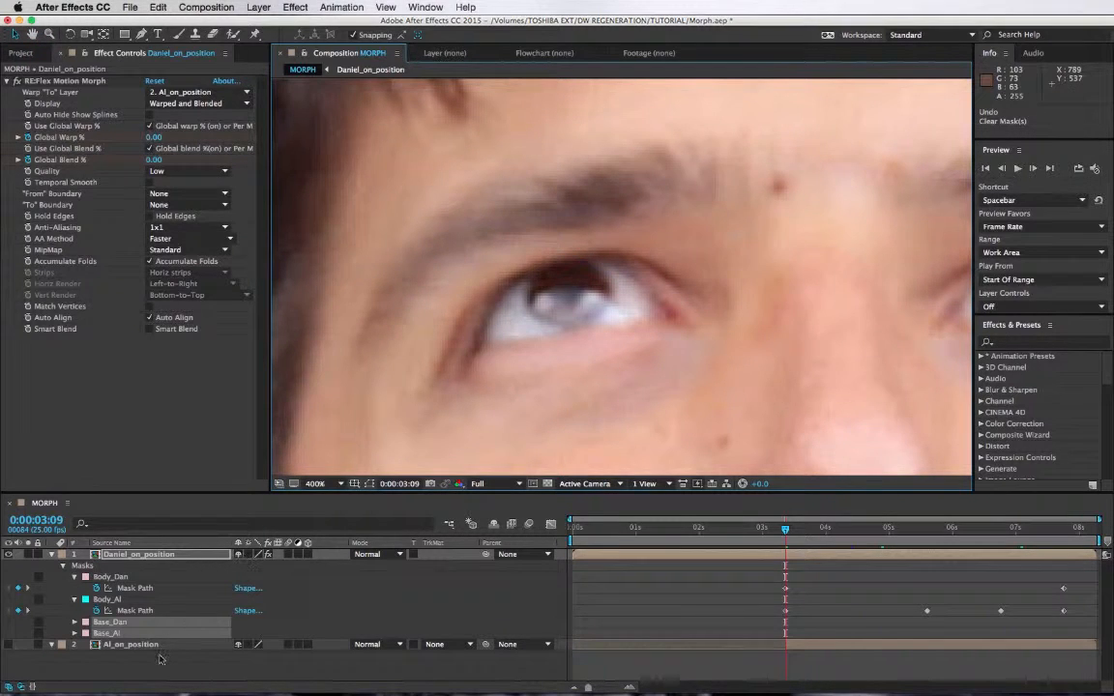
{"action": "left_click", "coordinate": [113, 555]}
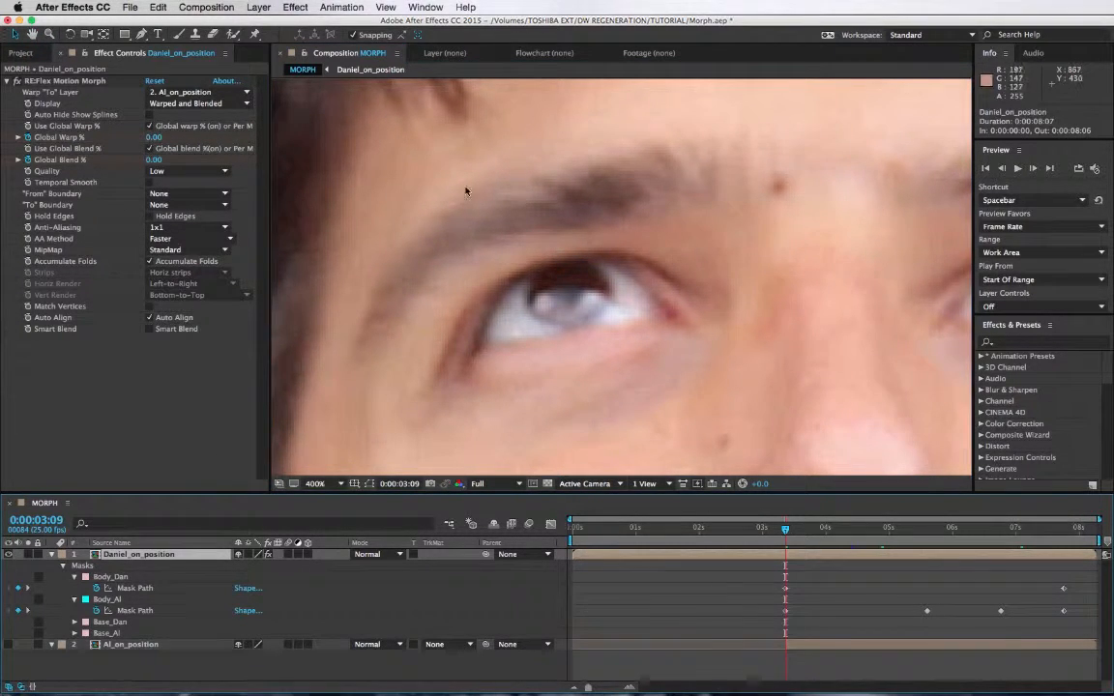
{"action": "scroll", "coordinate": [488, 185], "scroll_direction": "down", "scroll_amount": 1}
{"action": "scroll", "coordinate": [487, 185], "scroll_direction": "up", "scroll_amount": 1}
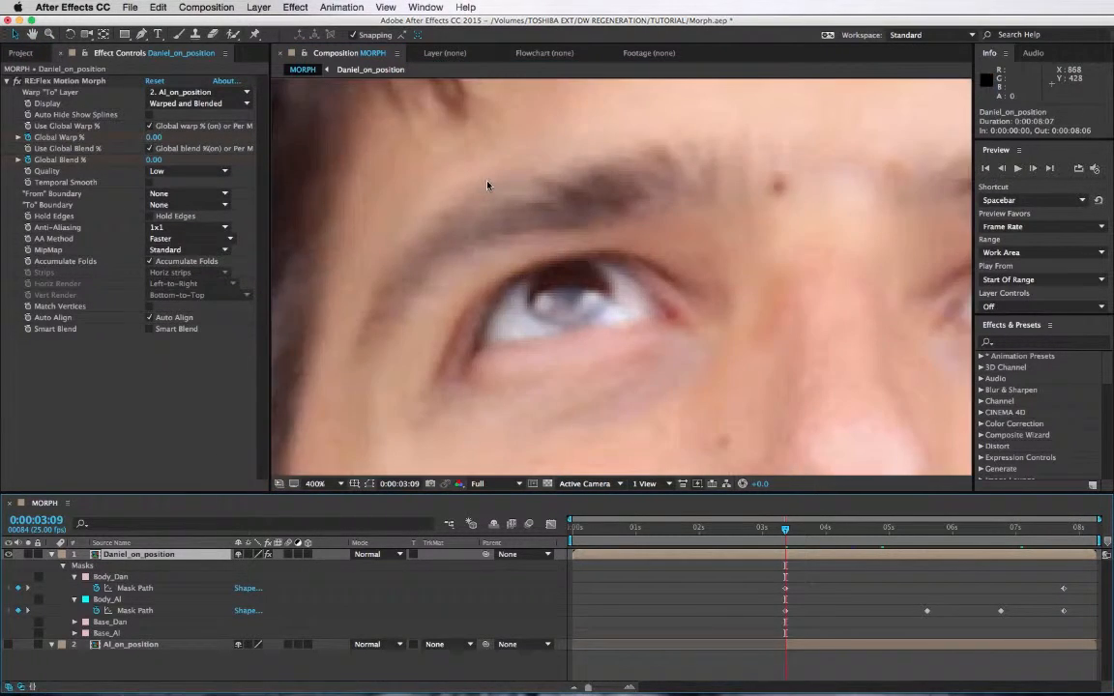
{"action": "left_click", "coordinate": [142, 34]}
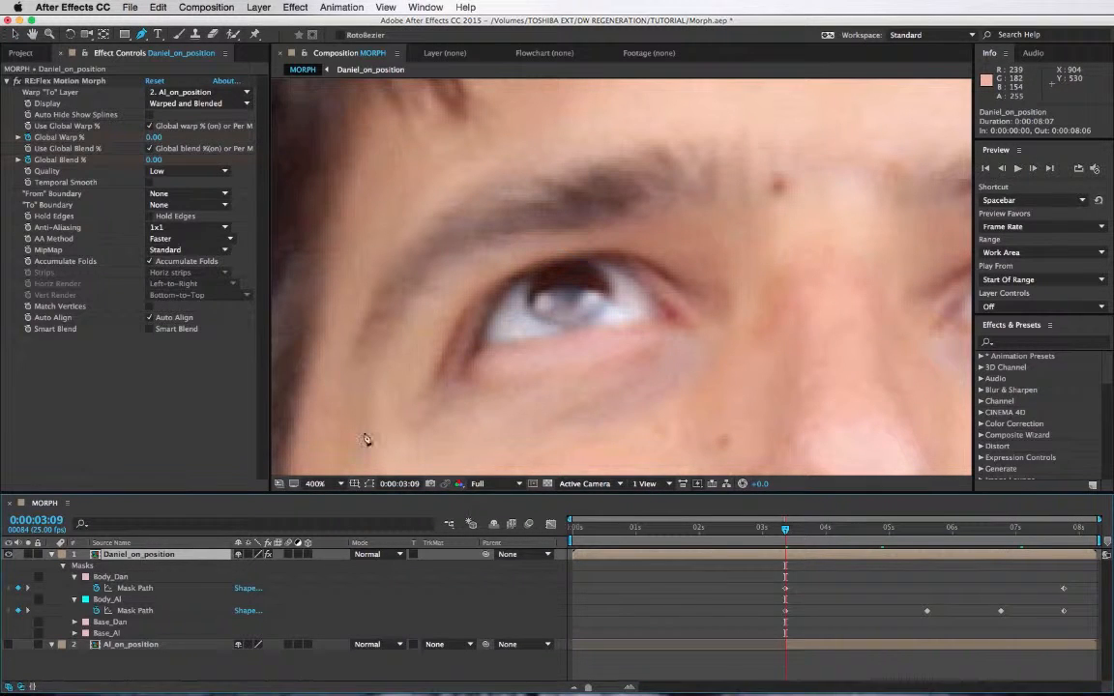
{"action": "left_click", "coordinate": [480, 346]}
{"action": "left_click", "coordinate": [671, 316]}
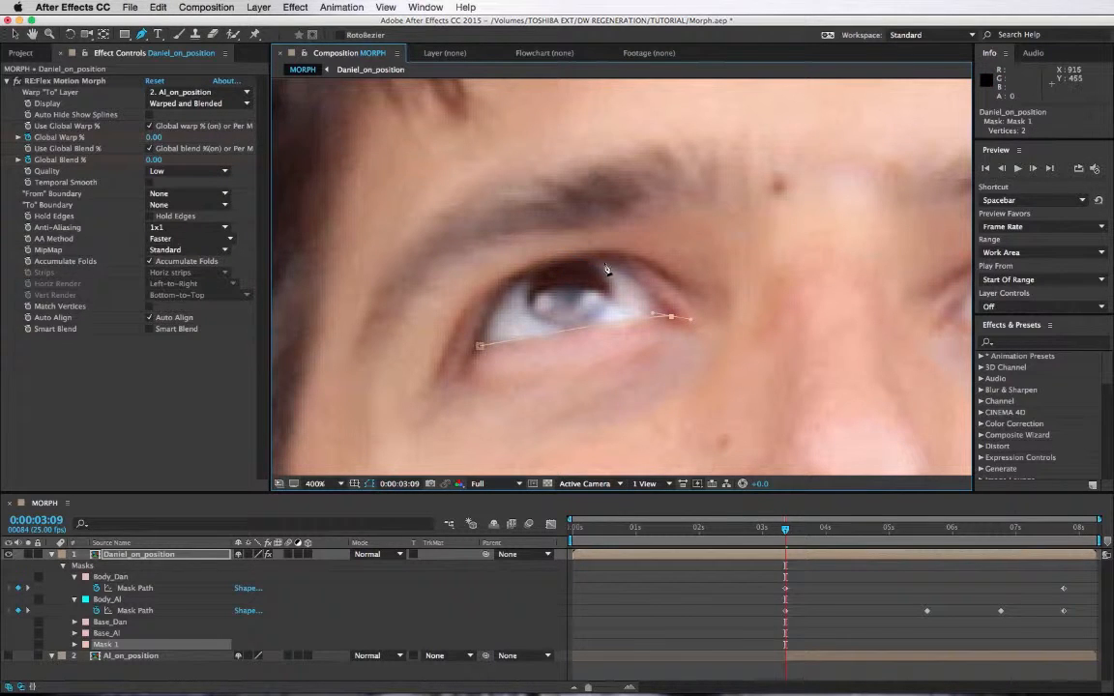
{"action": "mouse_move", "coordinate": [607, 258]}
{"action": "left_mouse_down"}
{"action": "mouse_move", "coordinate": [547, 252]}
{"action": "mouse_move", "coordinate": [601, 258]}
{"action": "left_mouse_up"}
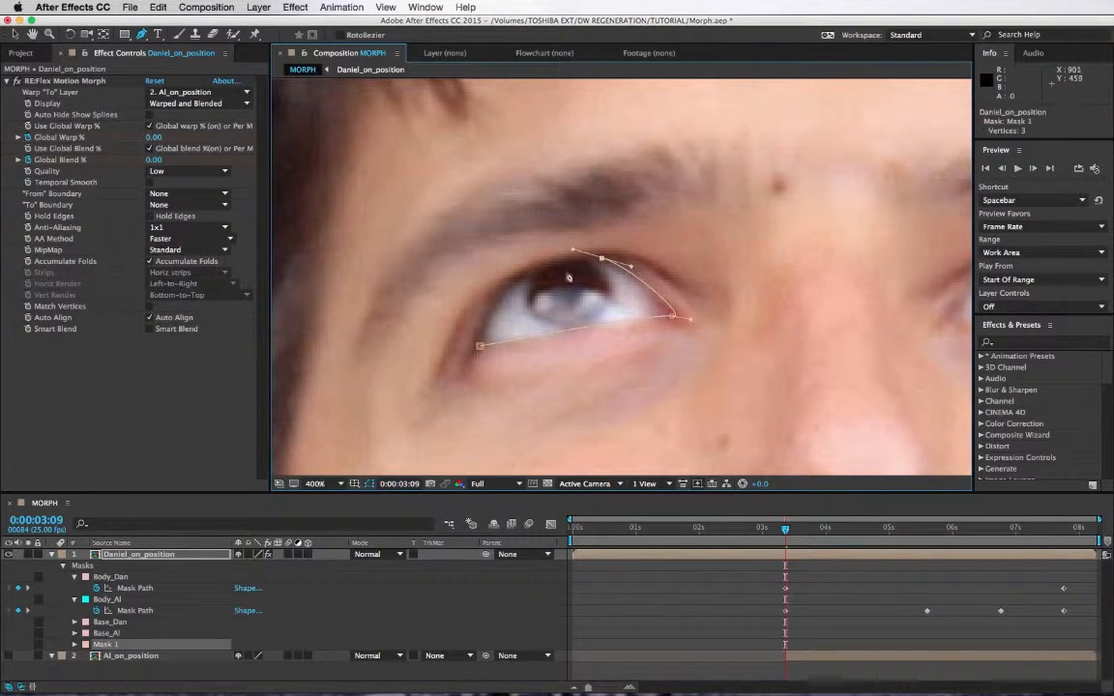
{"action": "left_click_drag", "start_coordinate": [508, 284], "coordinate": [501, 289]}
{"action": "left_click", "coordinate": [485, 326]}
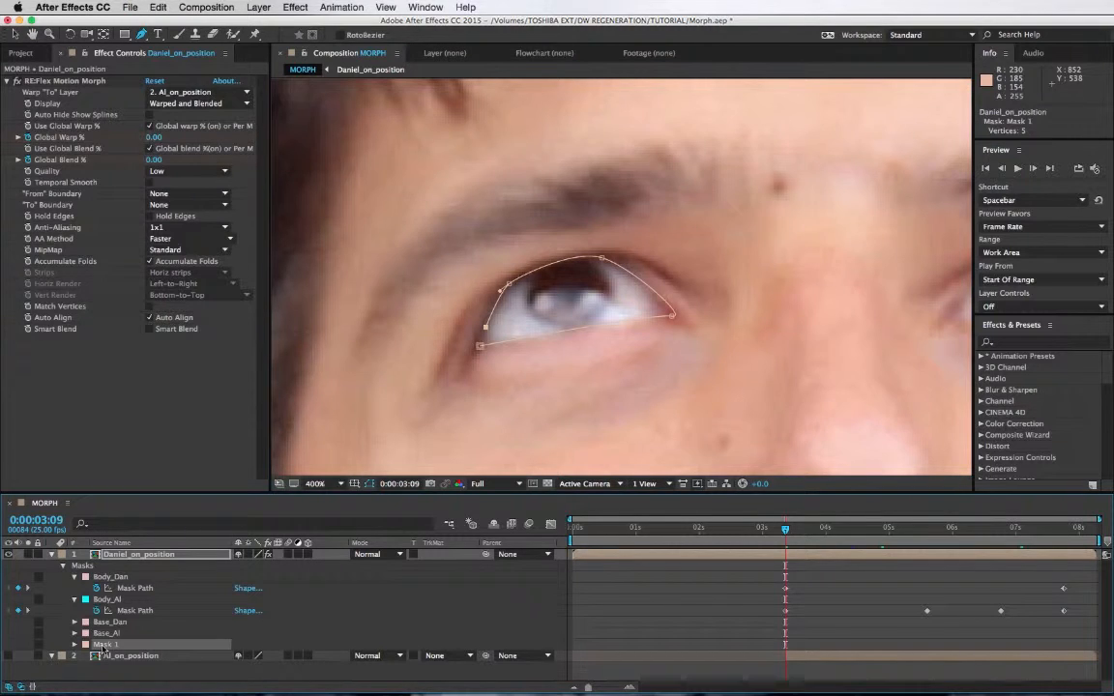
Rename the new eye mask as R_Eye_Dan and enable Mask Path keyframing for it at 0:00:03:09.
{"action": "key", "text": "Return"}
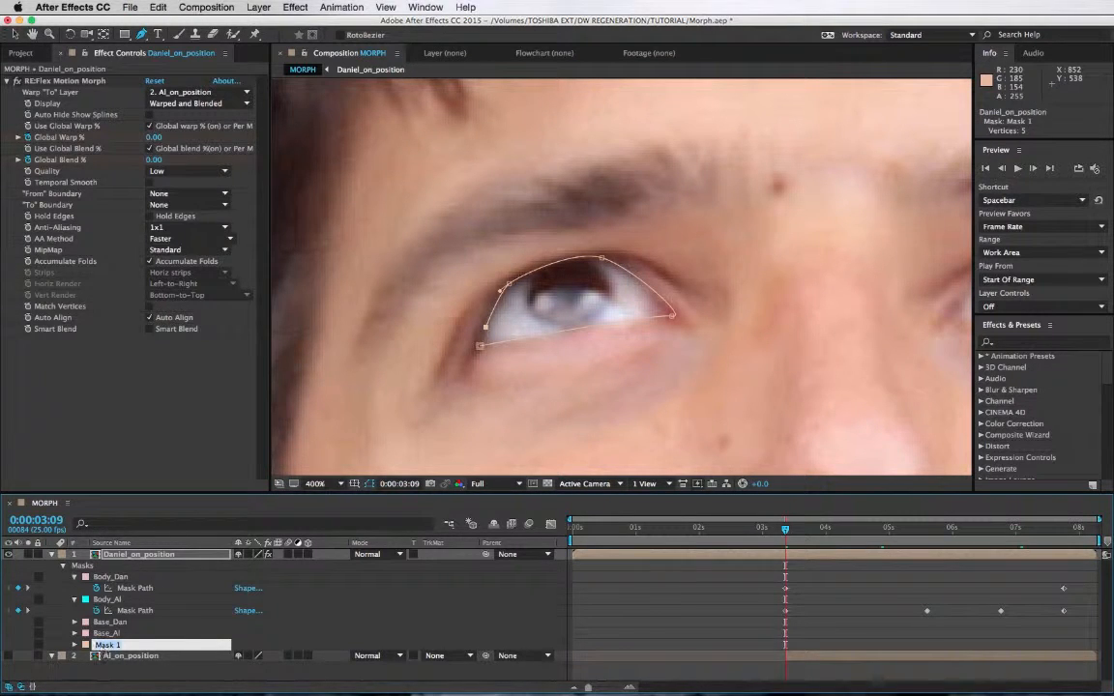
{"action": "type", "text": "R_Eye_Dan"}
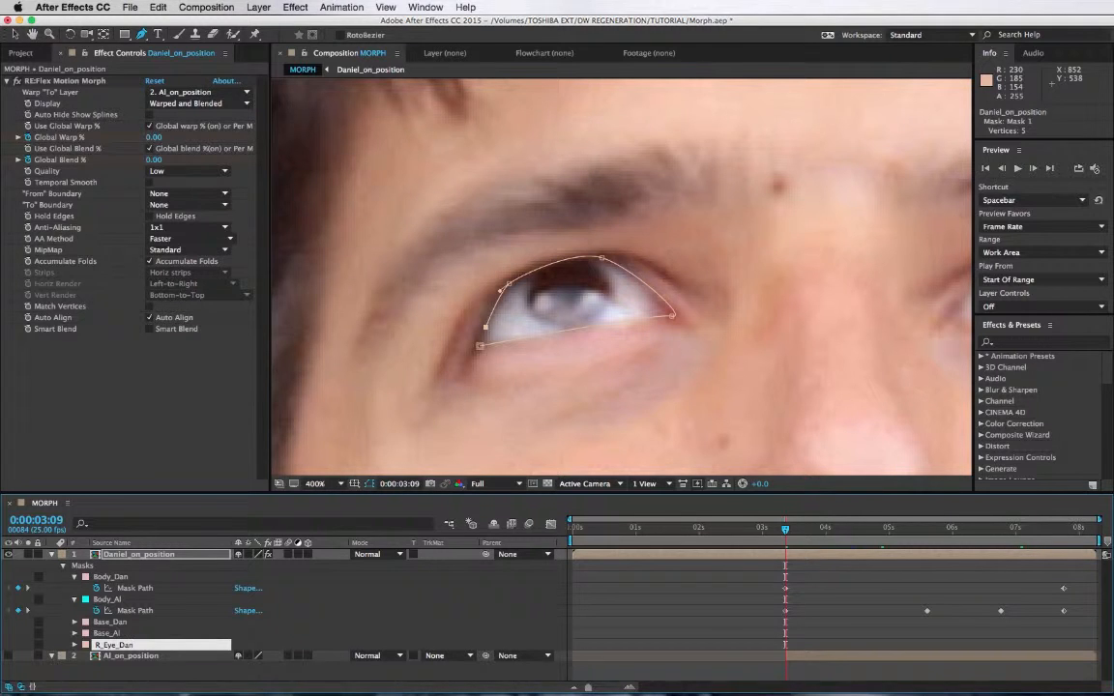
{"action": "key", "text": "Return"}
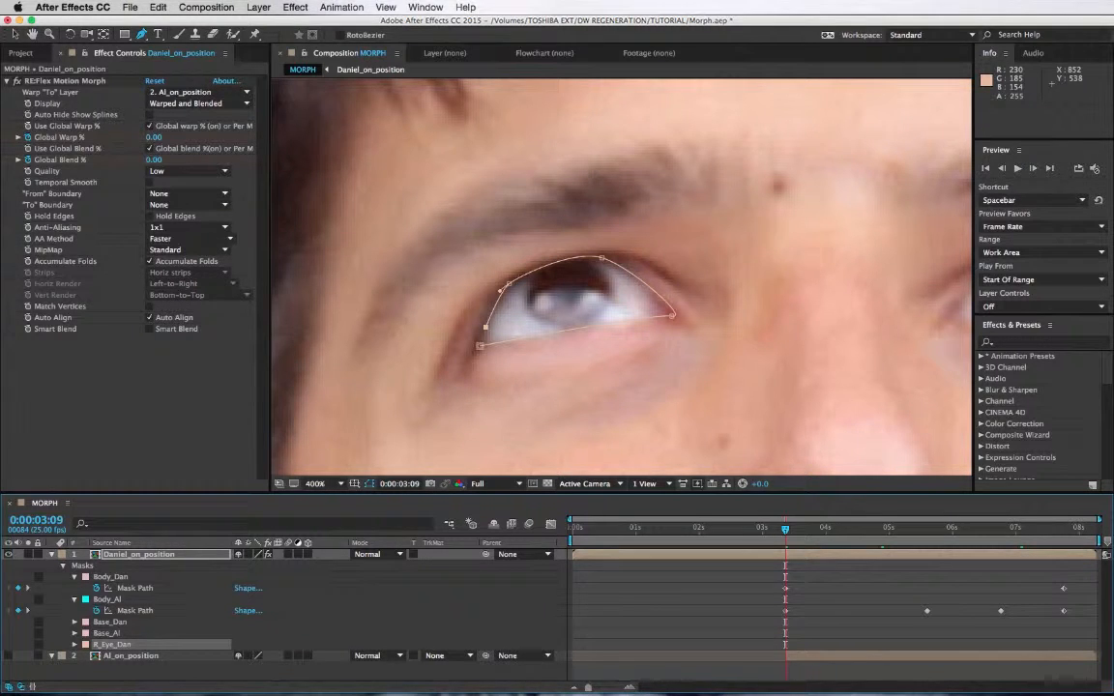
{"action": "key", "text": "m"}
{"action": "key", "text": "m"}
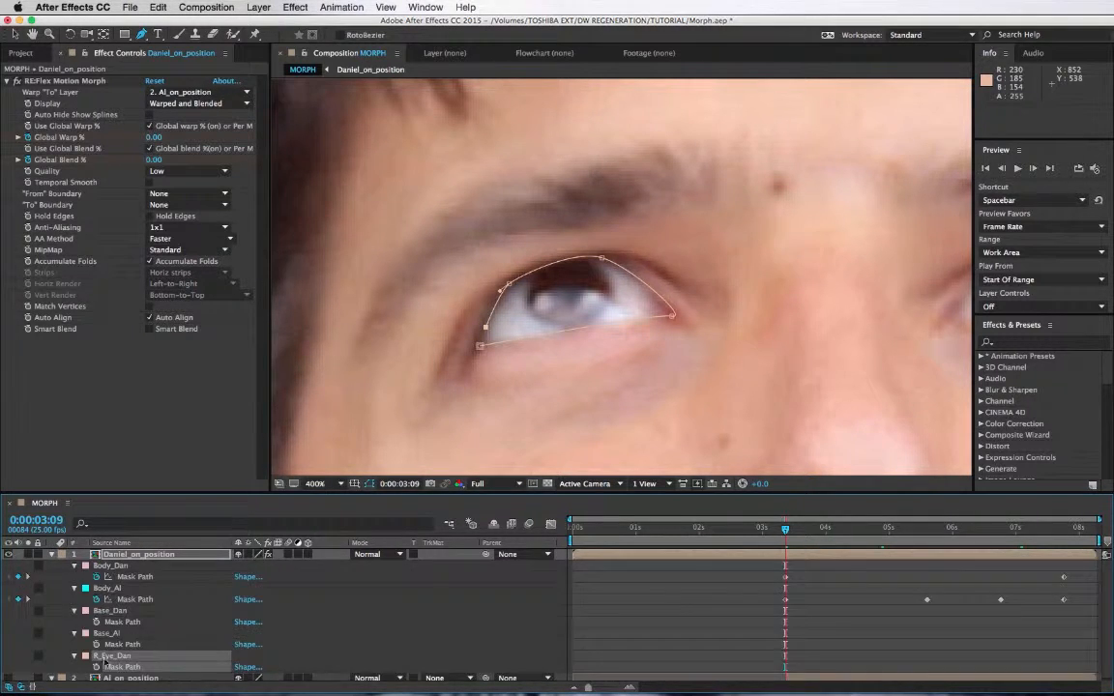
{"action": "left_click", "coordinate": [96, 667]}
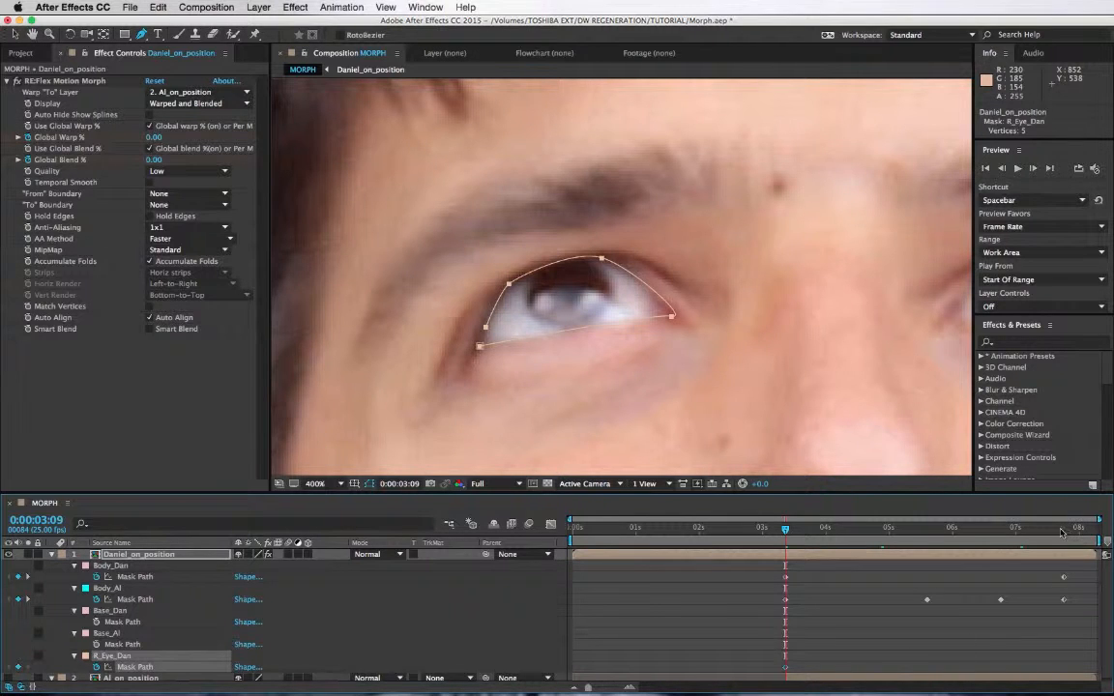
Reposition the R_Eye_Dan mask to follow the eye at 0:00:07:19, 0:00:05:16 and 0:00:06:24.
{"action": "left_click", "coordinate": [1061, 530]}
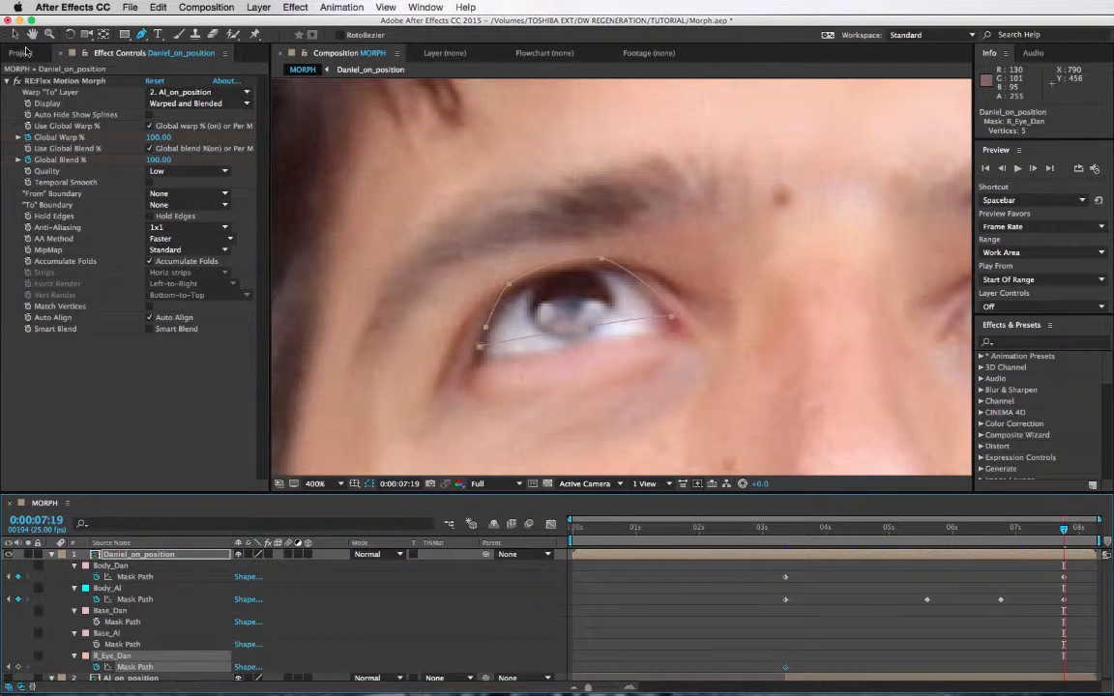
{"action": "left_click", "coordinate": [14, 33]}
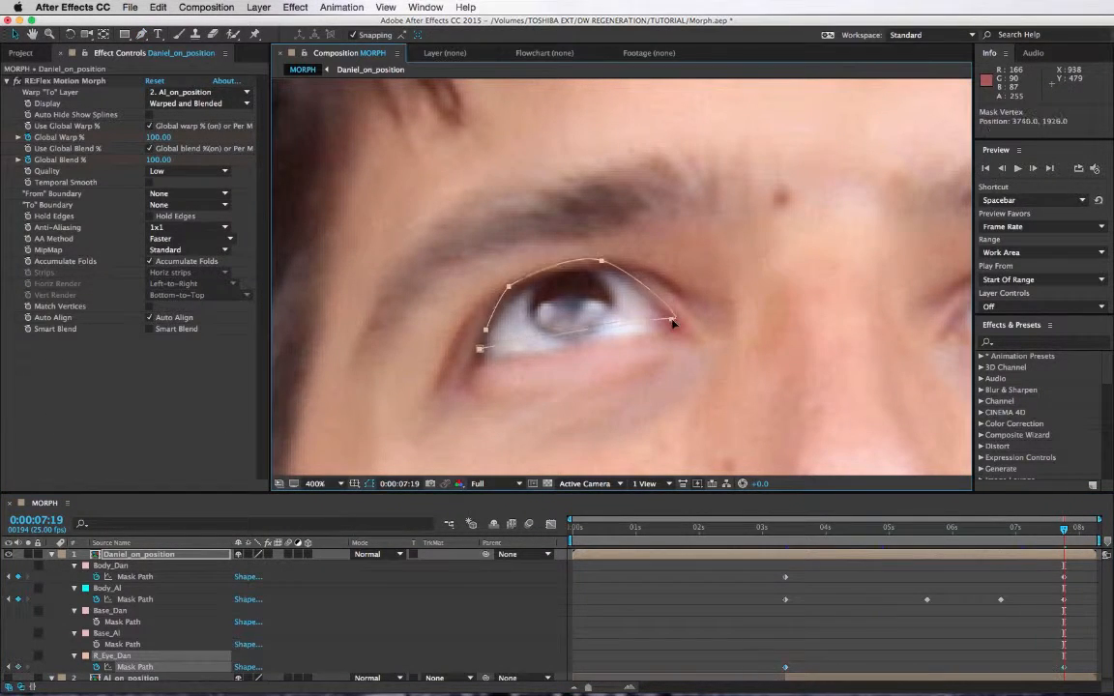
{"action": "left_click_drag", "start_coordinate": [674, 323], "coordinate": [676, 337]}
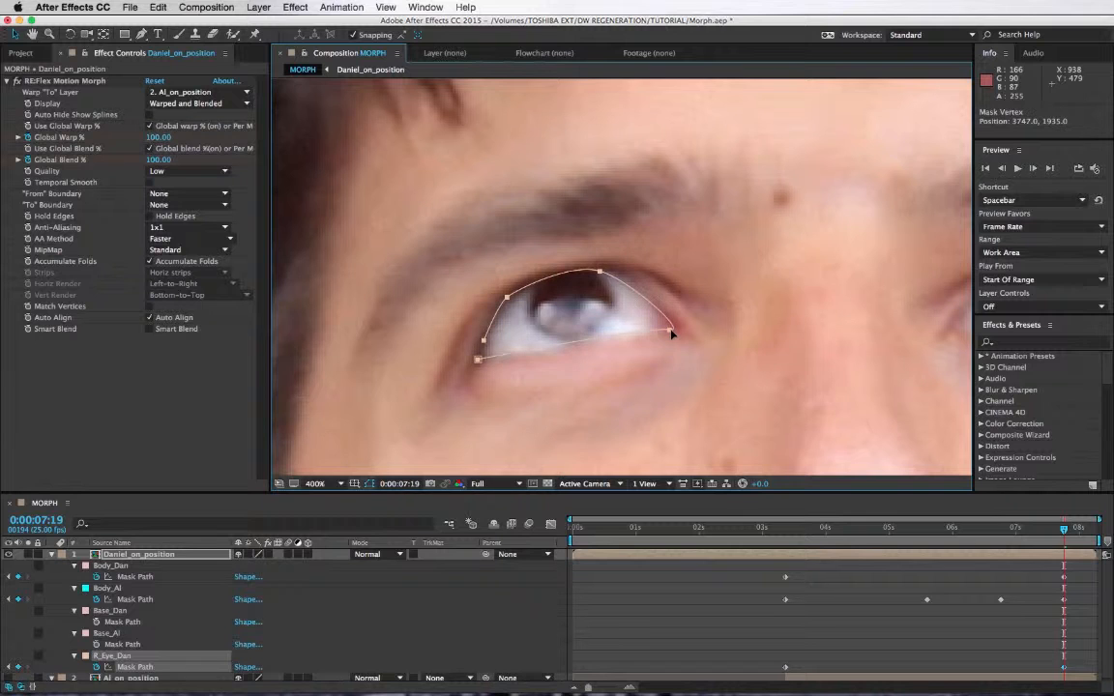
{"action": "left_click", "coordinate": [930, 530]}
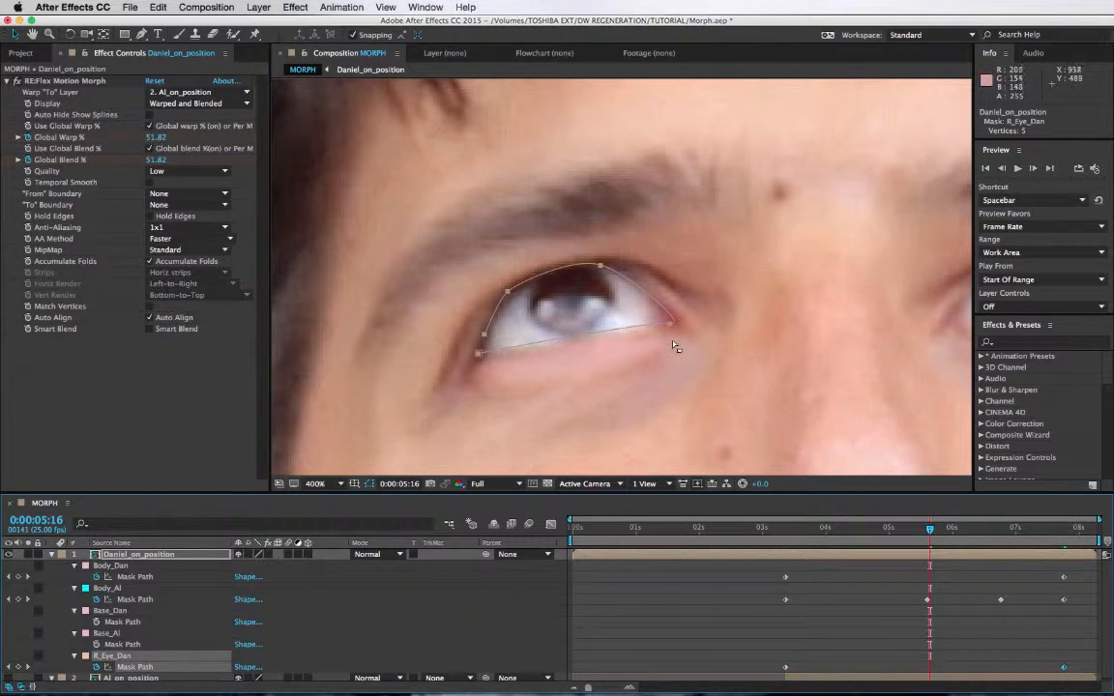
{"action": "left_click_drag", "start_coordinate": [671, 322], "coordinate": [673, 327]}
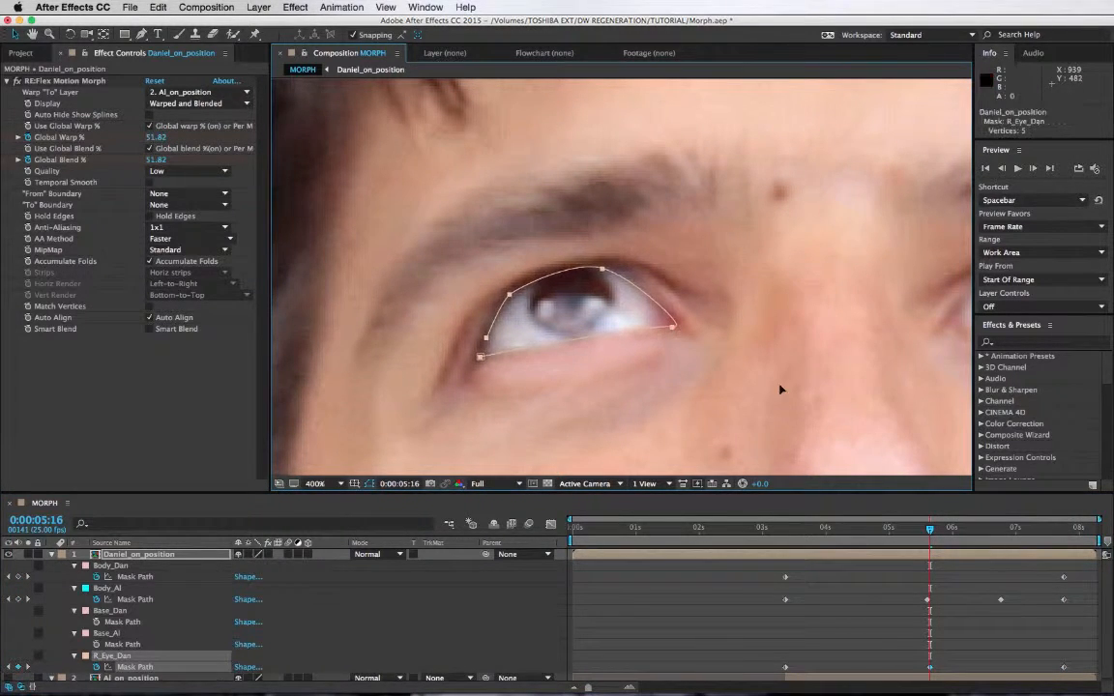
{"action": "left_click", "coordinate": [860, 538]}
{"action": "left_click", "coordinate": [1013, 533]}
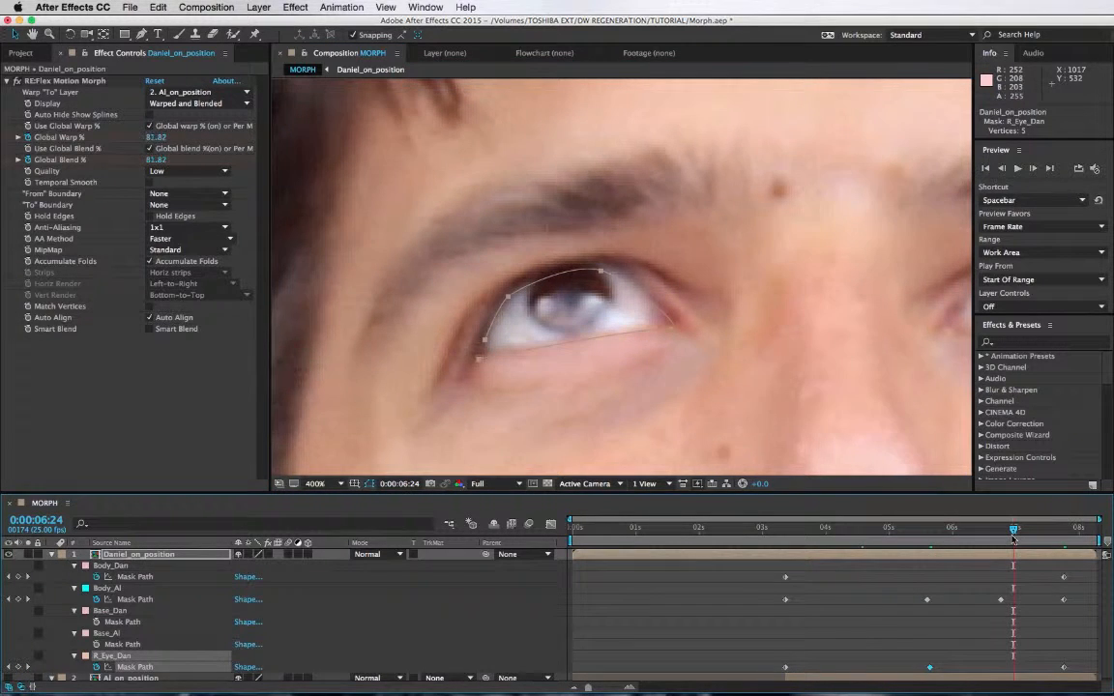
{"action": "left_click_drag", "start_coordinate": [601, 275], "coordinate": [604, 274]}
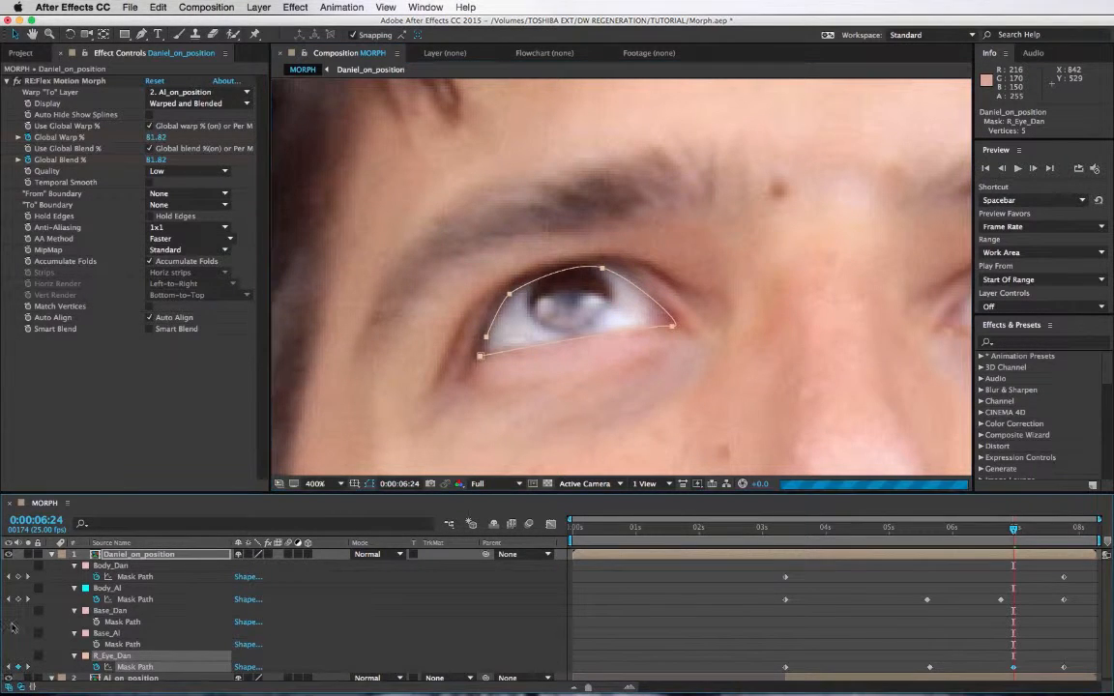
Hide the Daniel_on_position layer and lock its Body_Al, Base_Dan, Base_Al and R_Eye_Dan masks.
{"action": "left_click", "coordinate": [7, 553]}
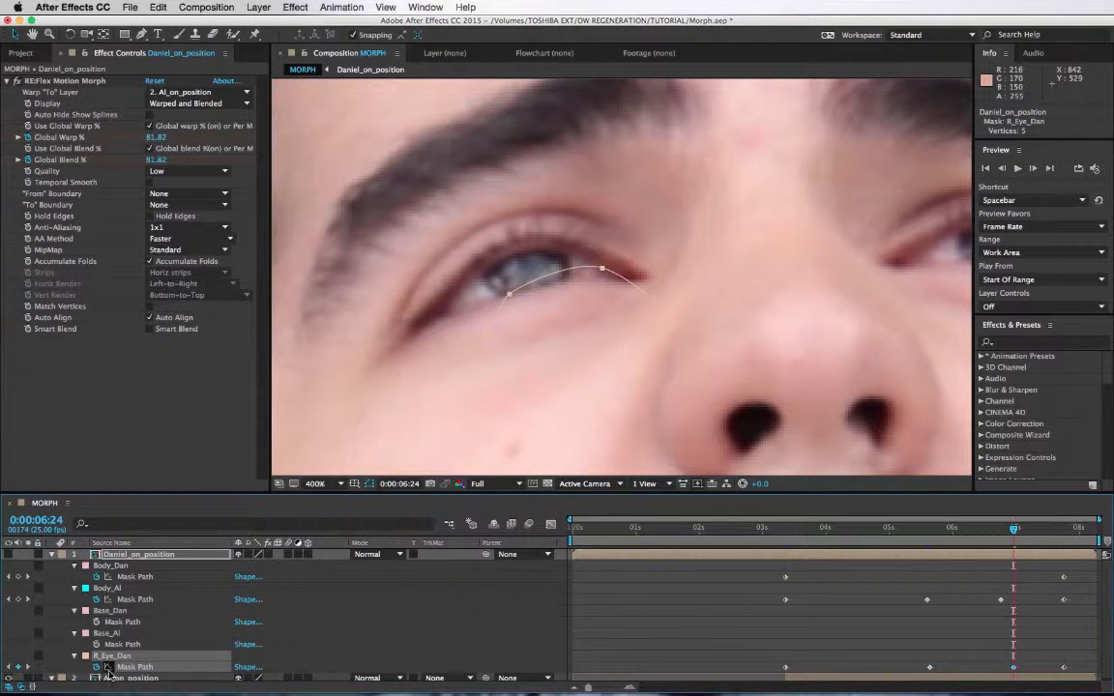
{"action": "left_click", "coordinate": [38, 655]}
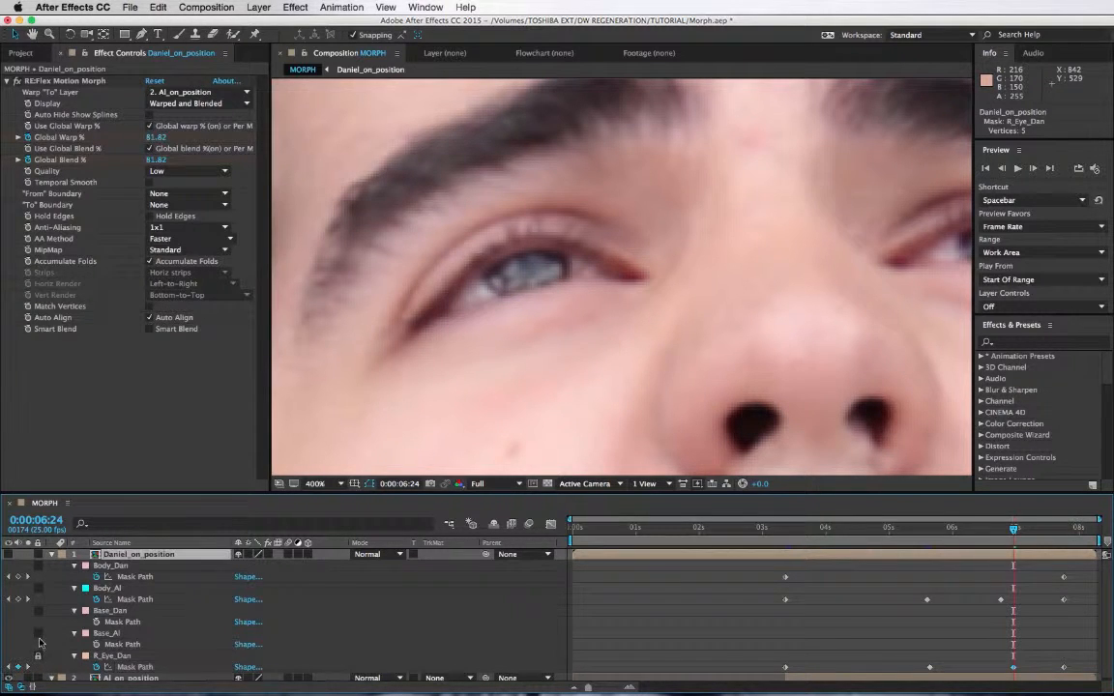
{"action": "left_click", "coordinate": [38, 588]}
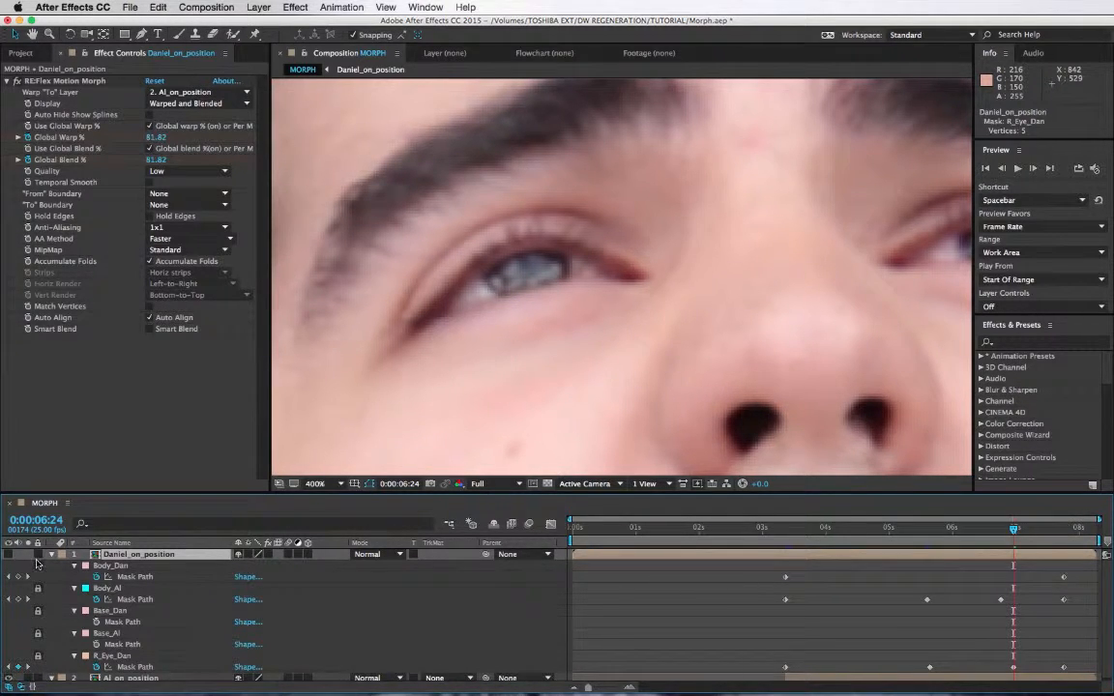
Draw a five-point mask on Daniel_on_position with the Pen tool around the right eye of the Al_on_position portrait at 0:00:05:16.
{"action": "left_click", "coordinate": [158, 555]}
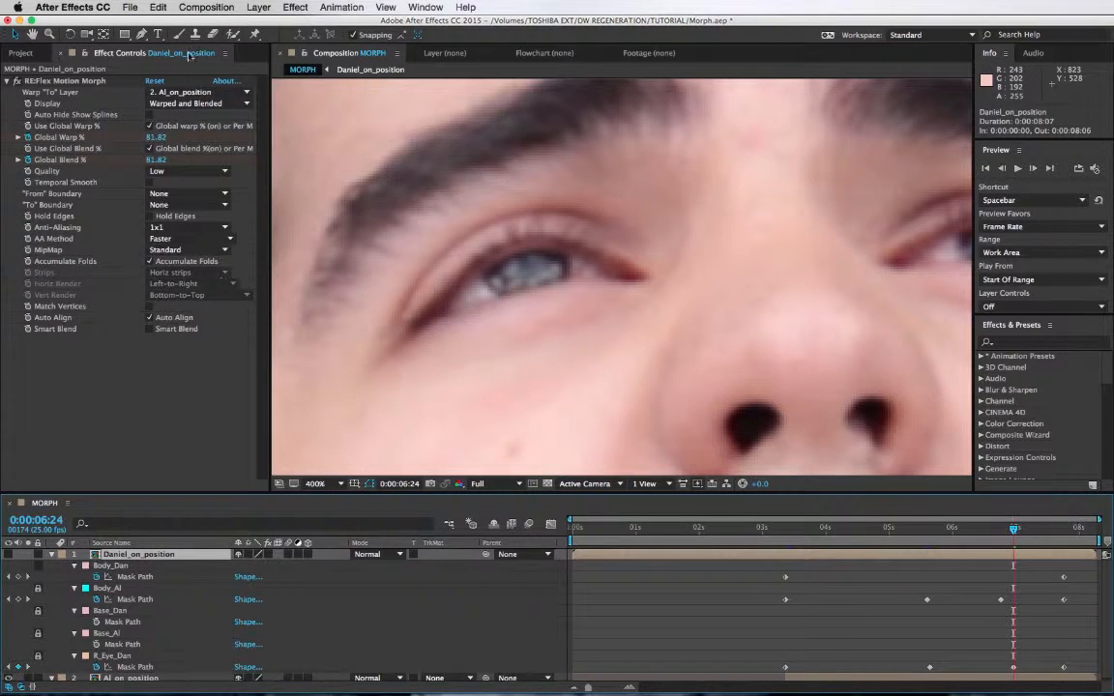
{"action": "left_click", "coordinate": [142, 34]}
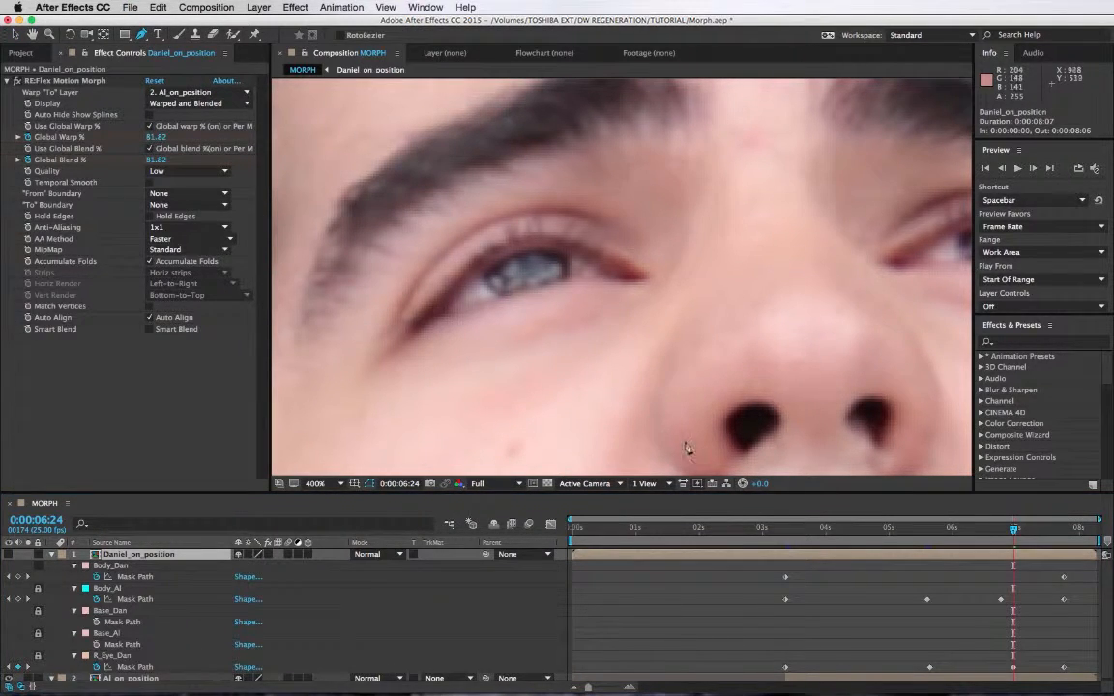
{"action": "left_click", "coordinate": [10, 667]}
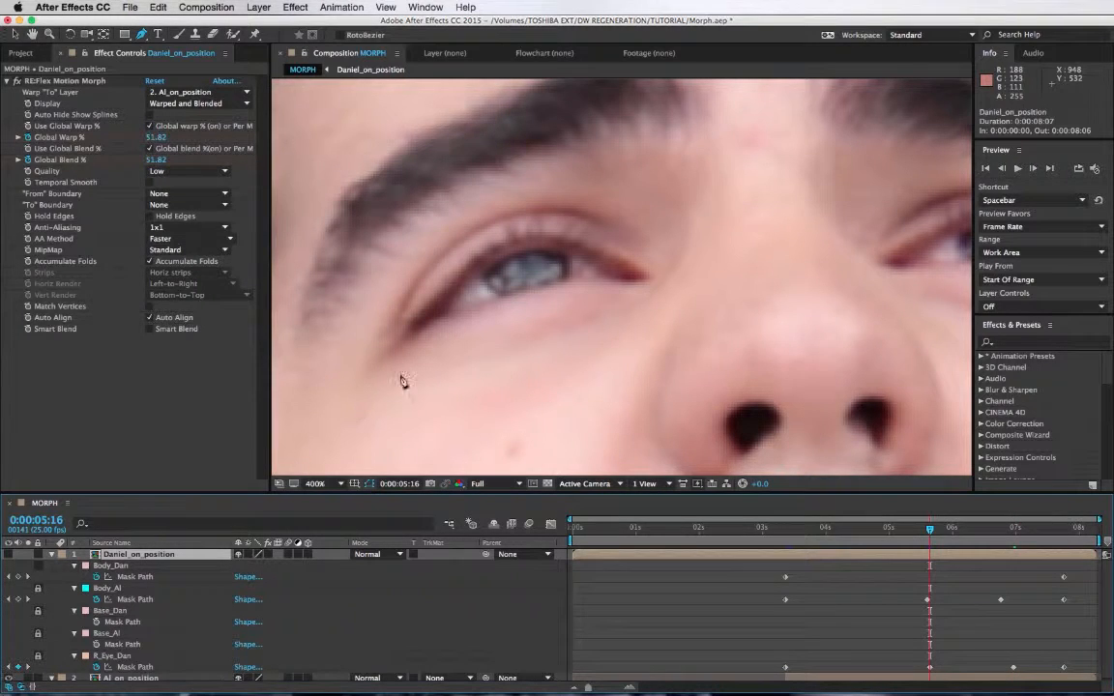
{"action": "left_click", "coordinate": [444, 281]}
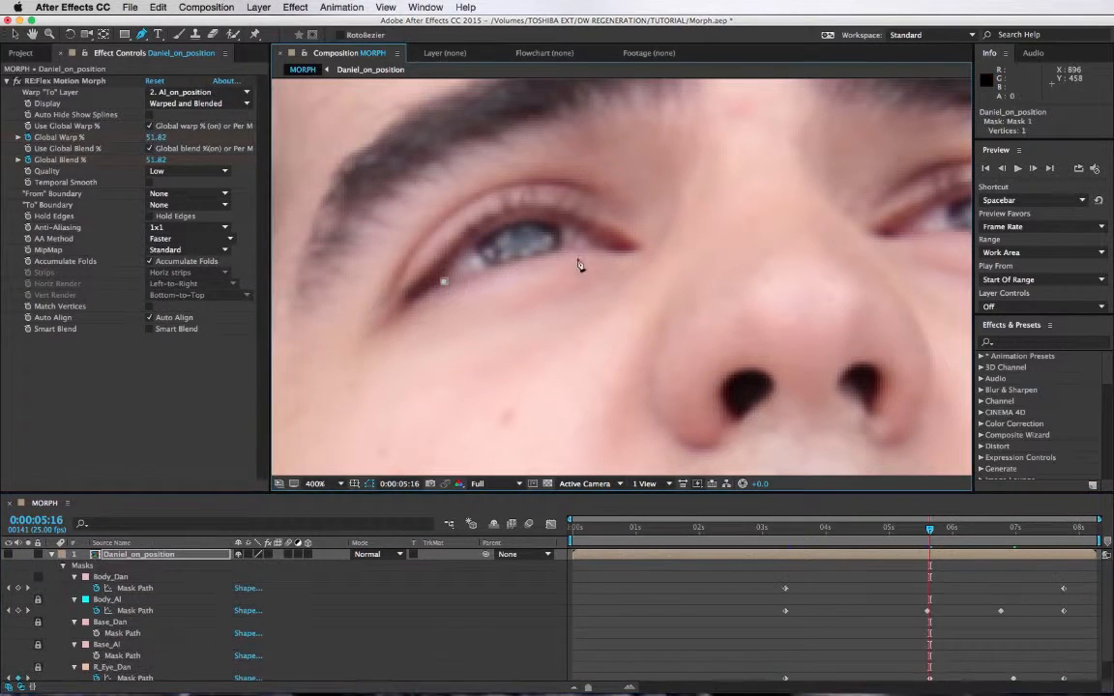
{"action": "left_click", "coordinate": [597, 247]}
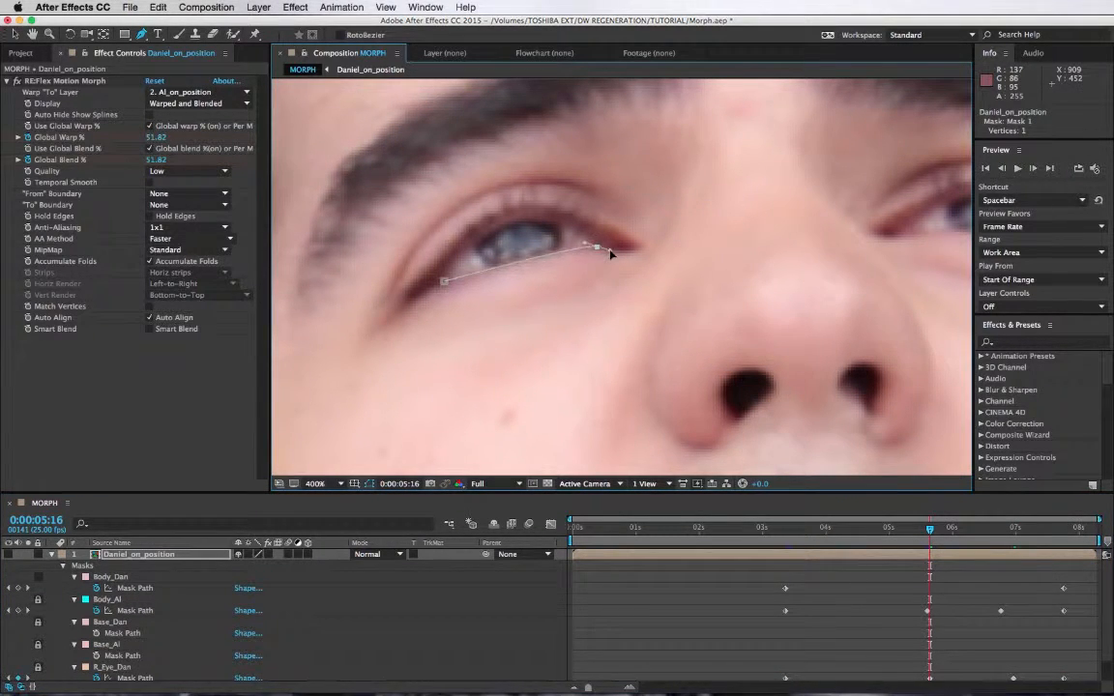
{"action": "left_click", "coordinate": [522, 219]}
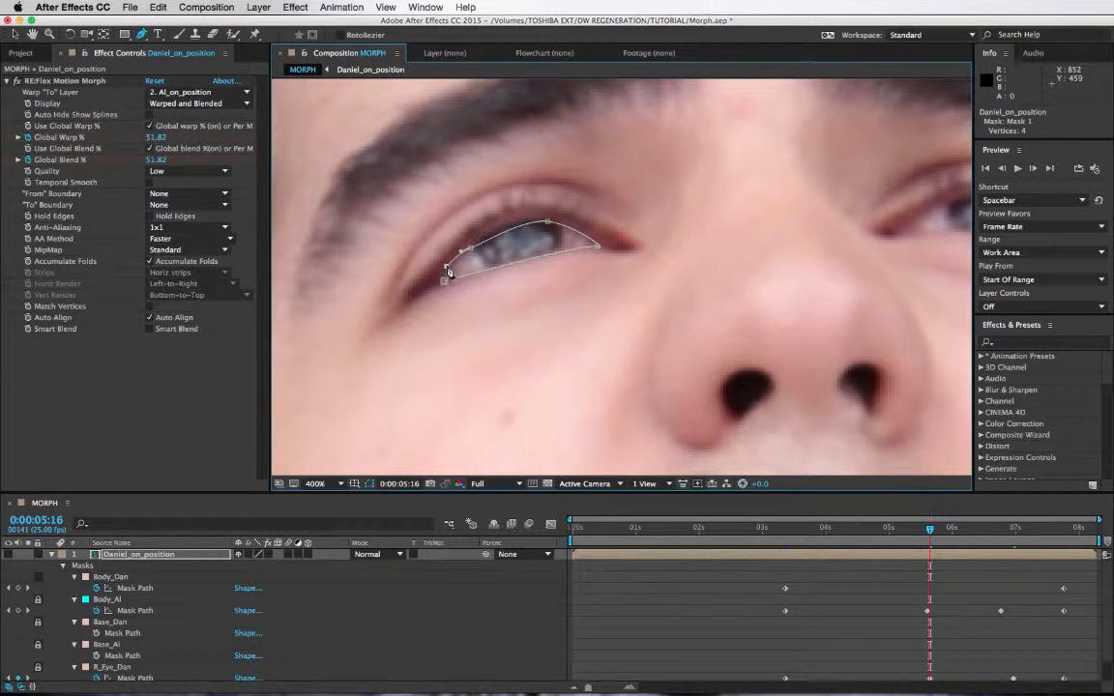
{"action": "left_click_drag", "start_coordinate": [470, 248], "coordinate": [470, 244]}
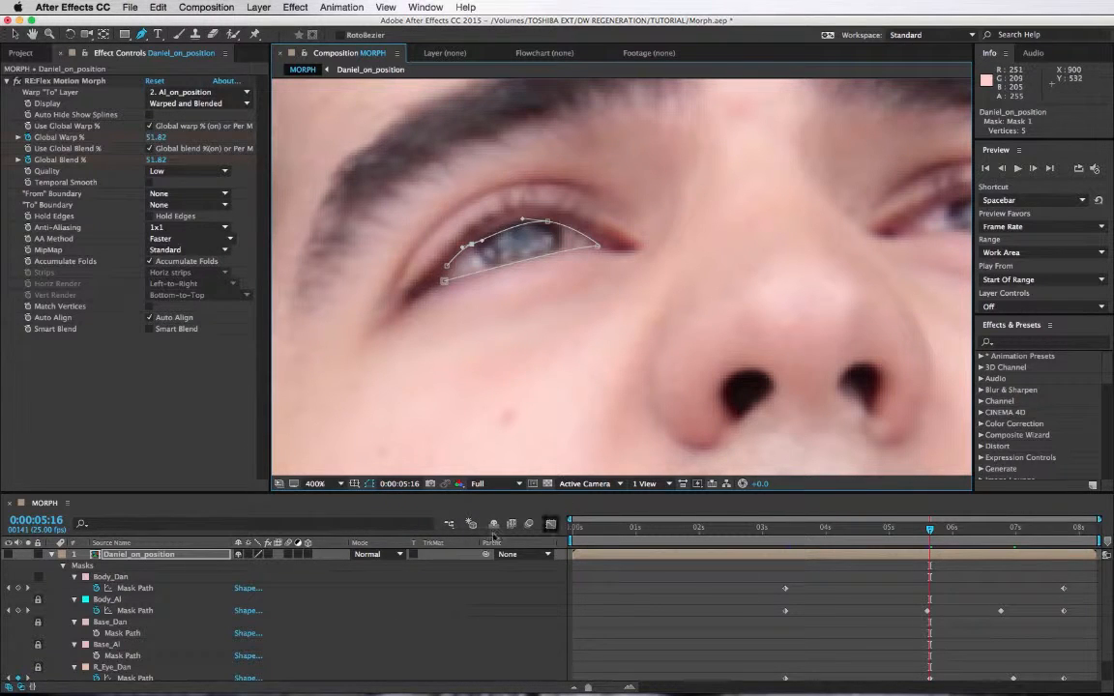
Reveal the mask paths of Daniel_on_position and enable Mask Path keyframing for the new eye mask at 0:00:05:16.
{"action": "key", "text": "m"}
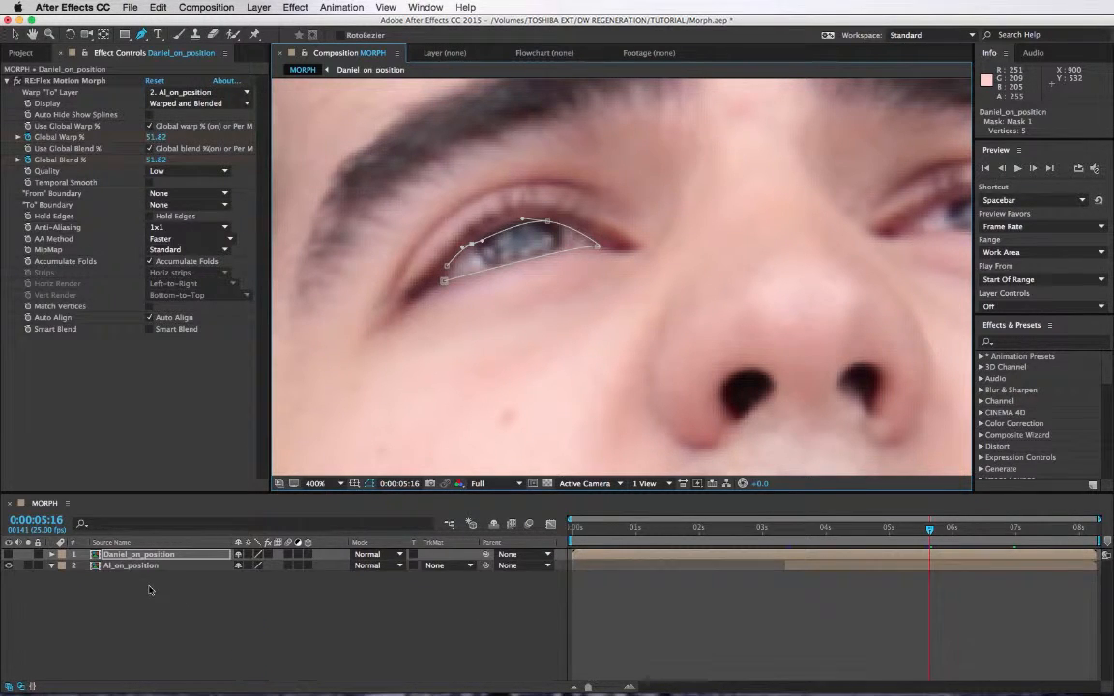
{"action": "key", "text": "m"}
{"action": "scroll", "coordinate": [126, 628], "scroll_direction": "down", "scroll_amount": 3}
{"action": "left_click", "coordinate": [98, 664]}
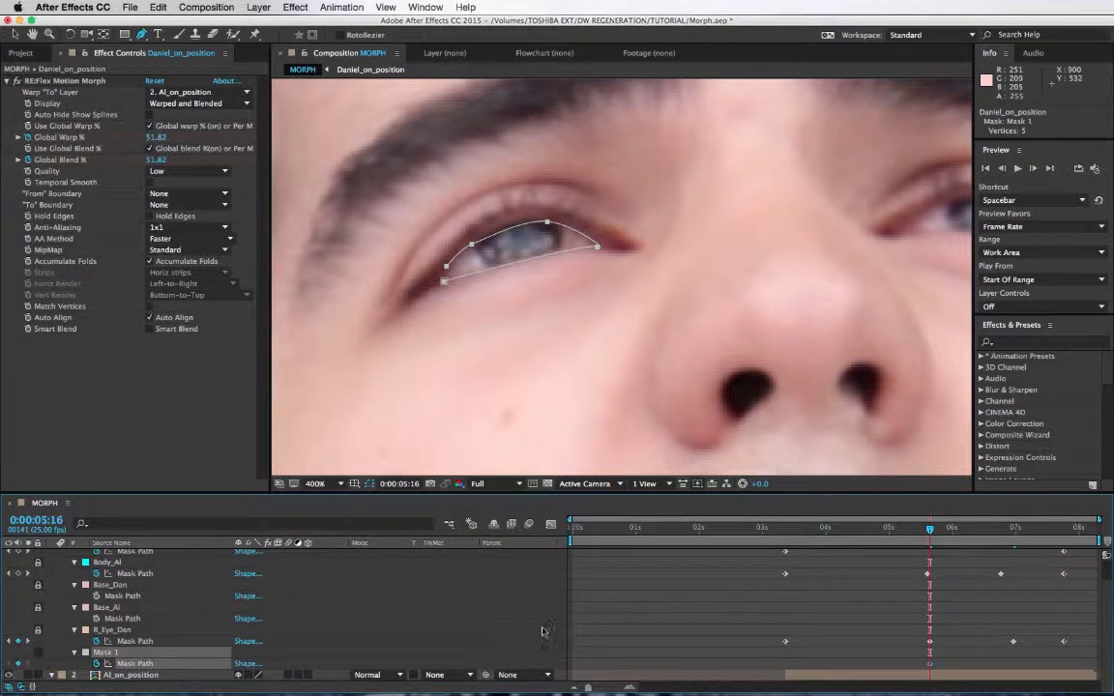
Reposition the new eye mask to fit the Al_on_position eye at 0:00:03:09 and 0:00:07:19.
{"action": "left_click", "coordinate": [780, 530]}
{"action": "left_click_drag", "start_coordinate": [780, 532], "coordinate": [785, 531]}
{"action": "left_click_drag", "start_coordinate": [597, 246], "coordinate": [593, 273]}
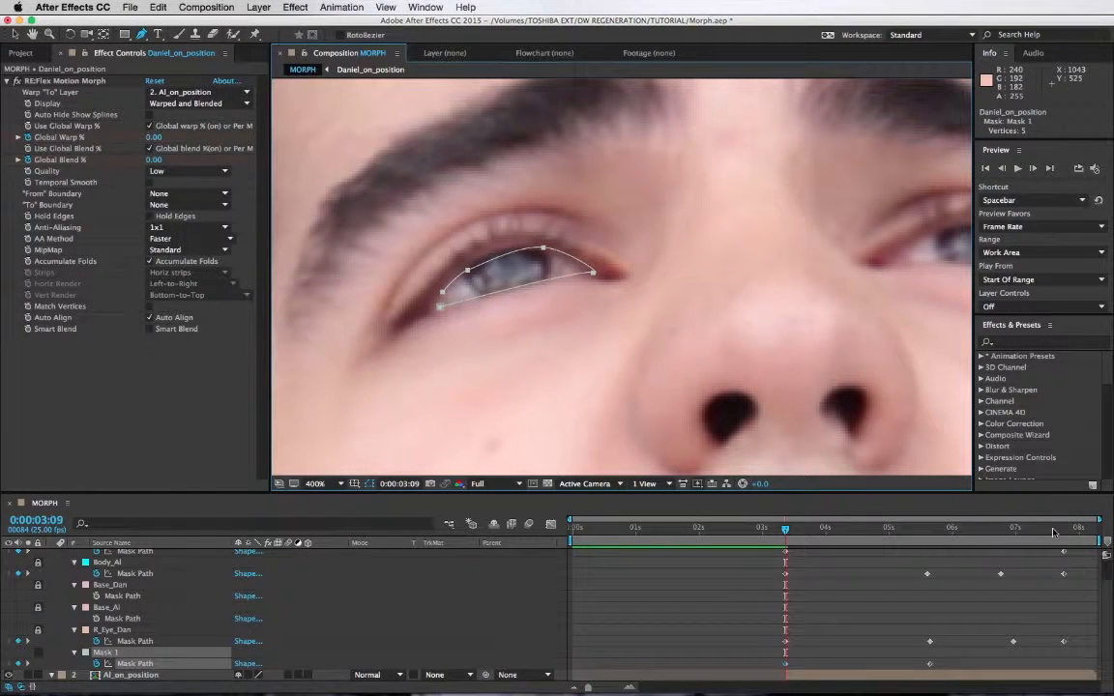
{"action": "left_click", "coordinate": [1063, 530]}
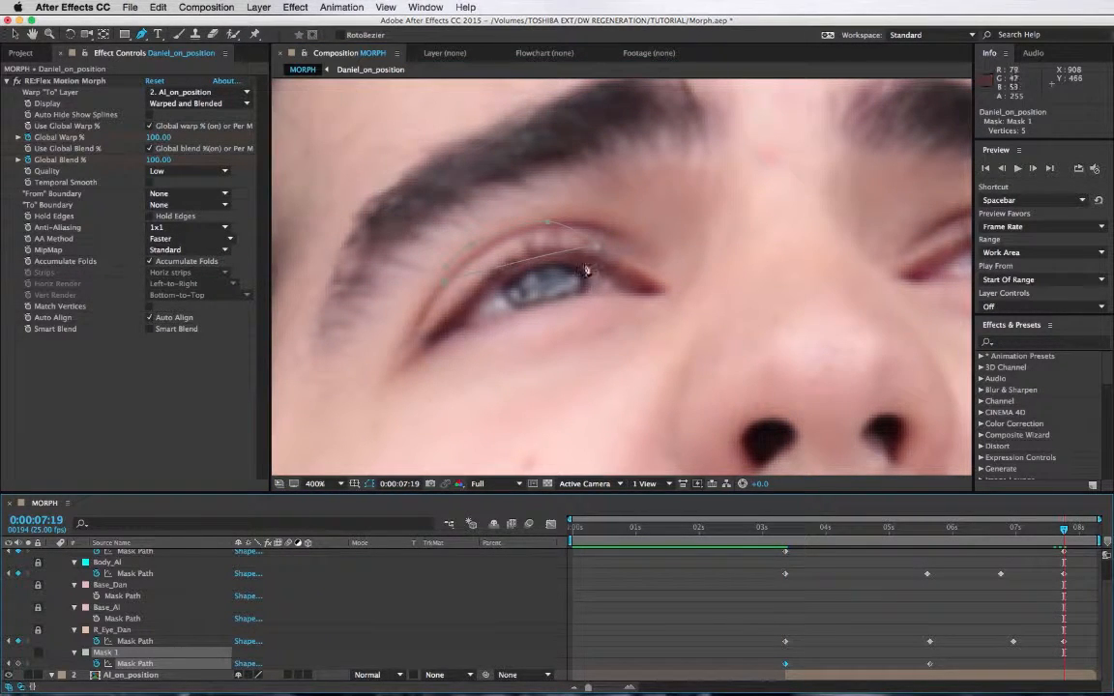
{"action": "left_click_drag", "start_coordinate": [595, 249], "coordinate": [619, 288]}
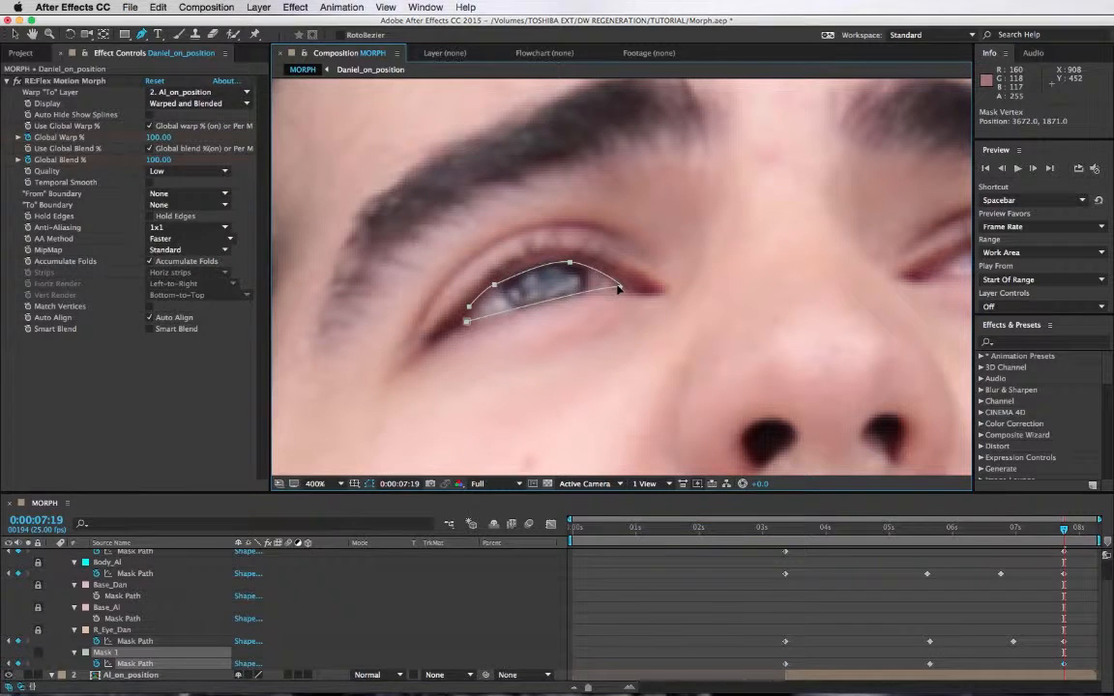
Refine the new eye mask's tracking by repositioning it over the eye at 0:00:06:19, 0:00:05:00 and 0:00:06:06.
{"action": "left_click", "coordinate": [1001, 530]}
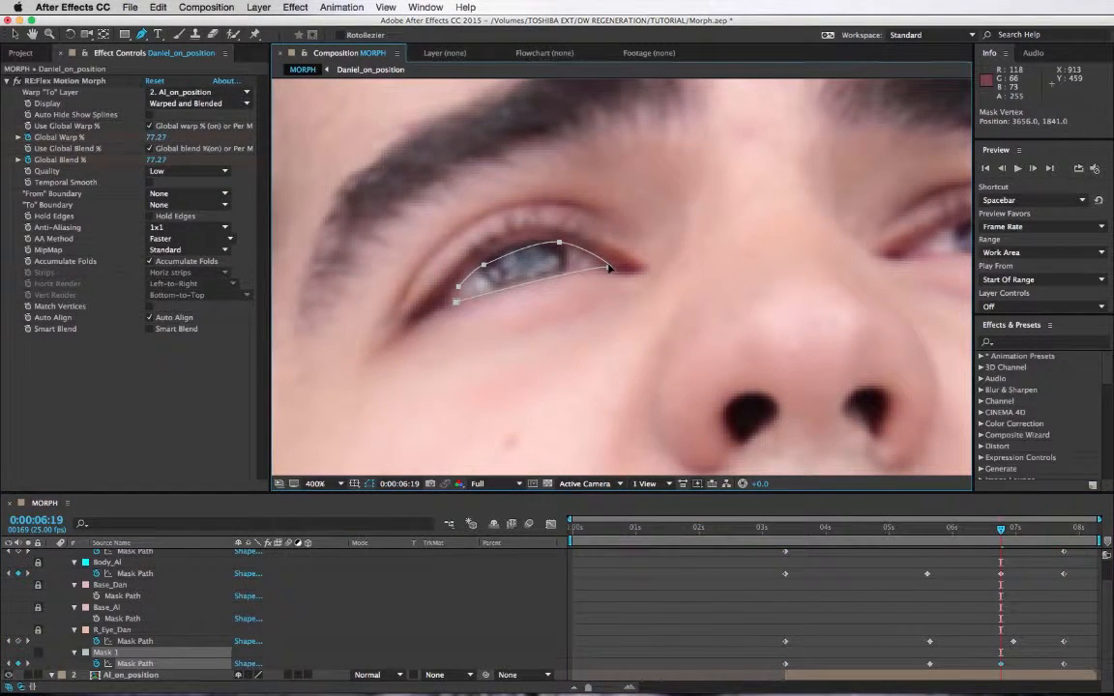
{"action": "left_click_drag", "start_coordinate": [609, 268], "coordinate": [605, 266]}
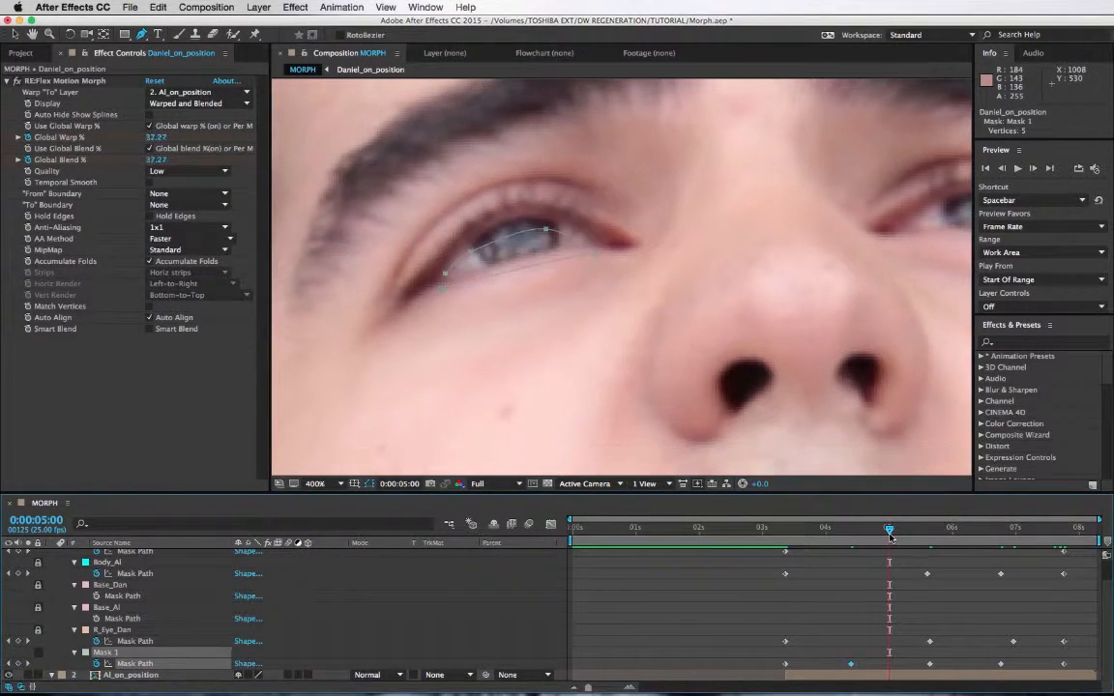
{"action": "left_click_drag", "start_coordinate": [598, 257], "coordinate": [598, 244]}
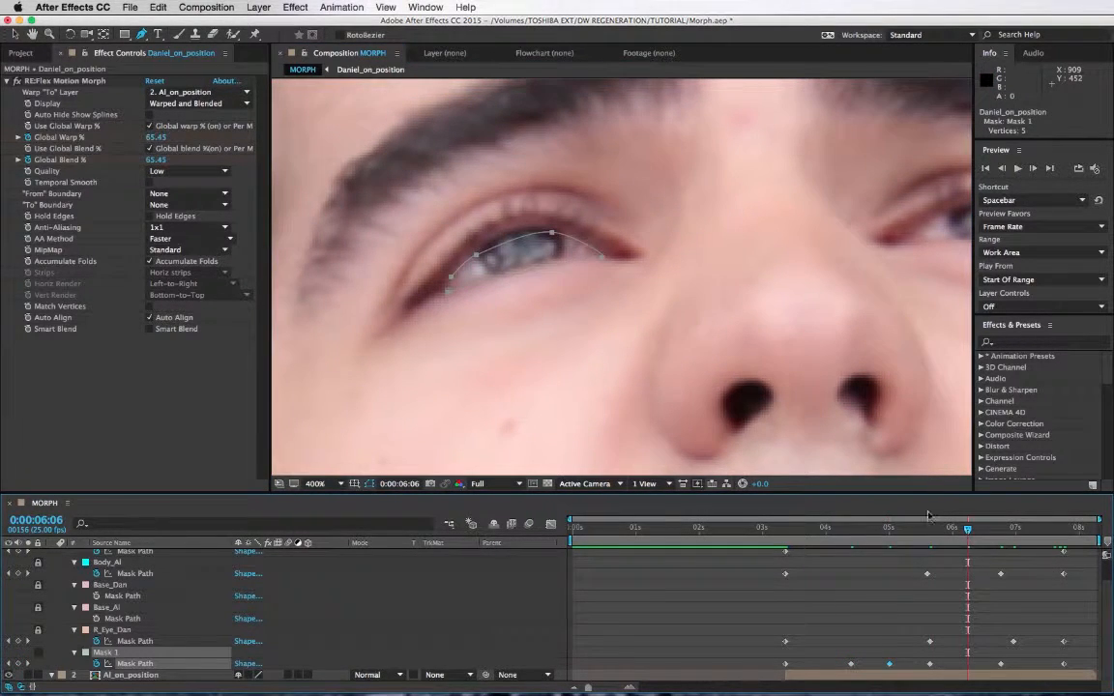
{"action": "left_click_drag", "start_coordinate": [597, 256], "coordinate": [598, 254]}
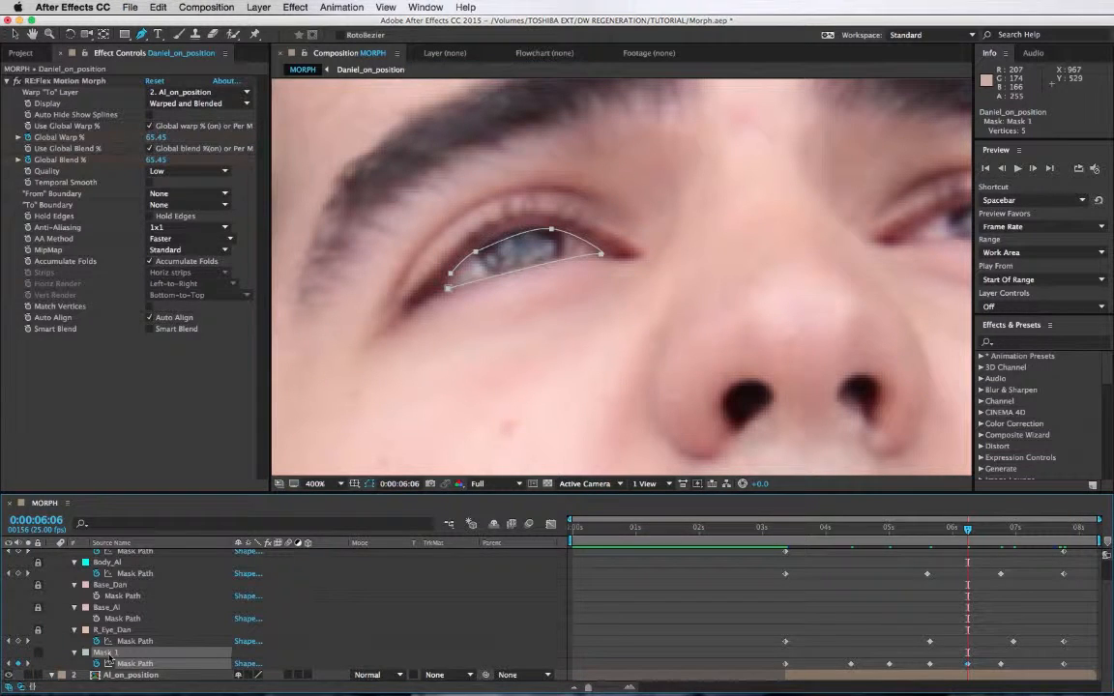
Rename the new eye mask as R_Eye_Al and lock it.
{"action": "scroll", "coordinate": [110, 659], "scroll_direction": "up", "scroll_amount": 2}
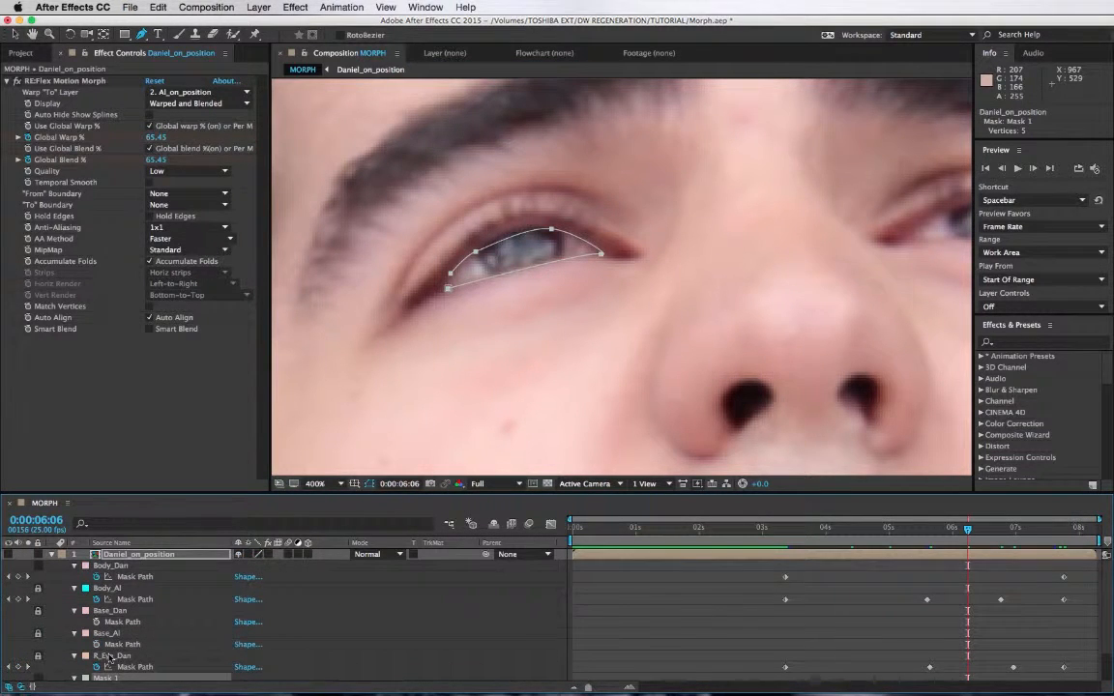
{"action": "scroll", "coordinate": [111, 679], "scroll_direction": "down", "scroll_amount": 2}
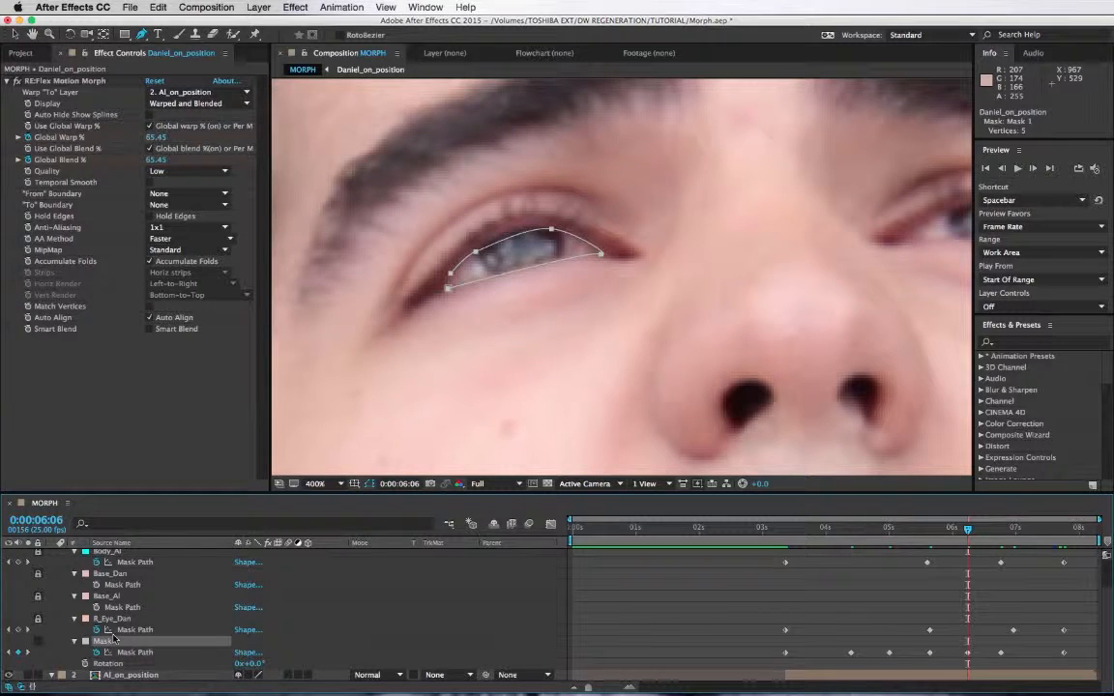
{"action": "key", "text": "Return"}
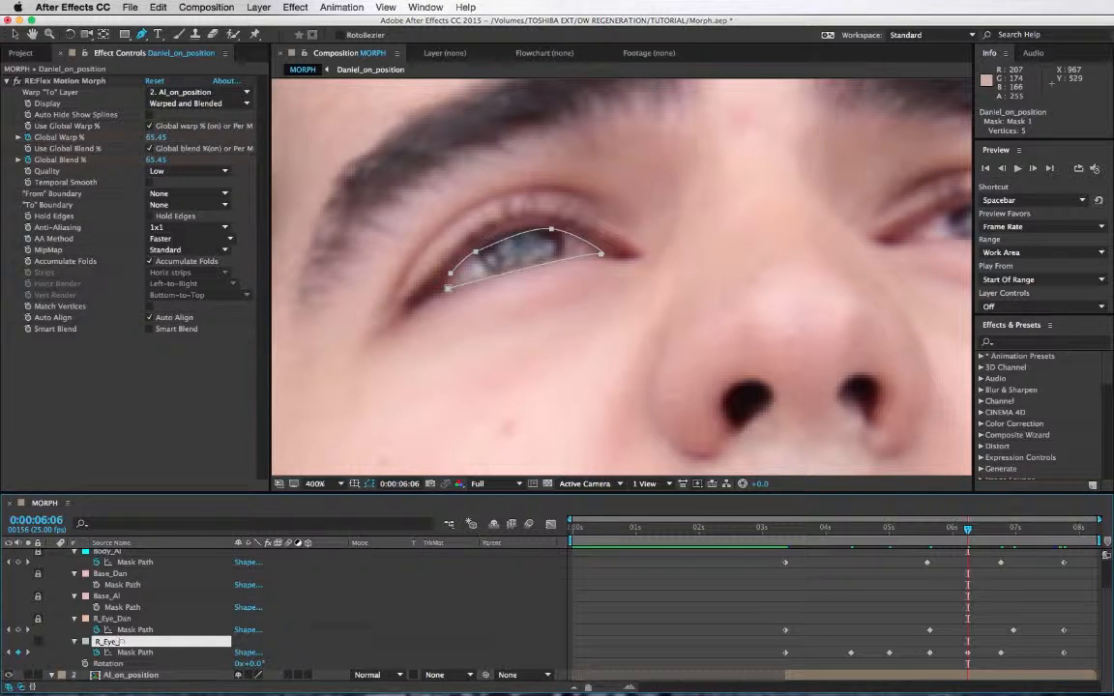
{"action": "type", "text": "Al"}
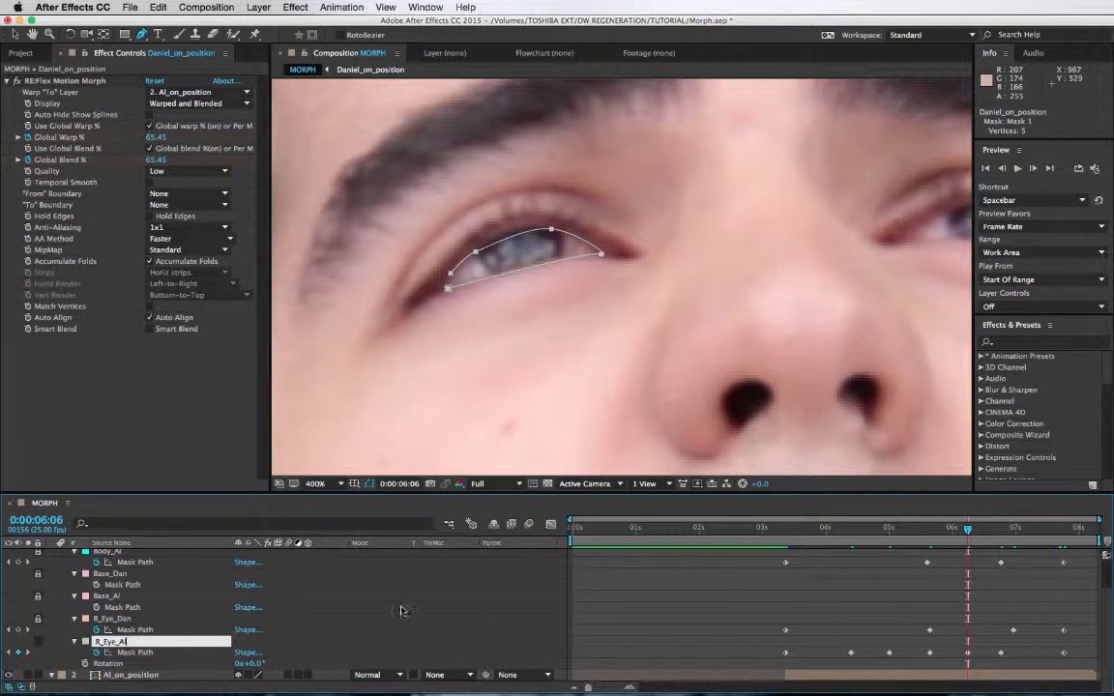
{"action": "left_click", "coordinate": [358, 606]}
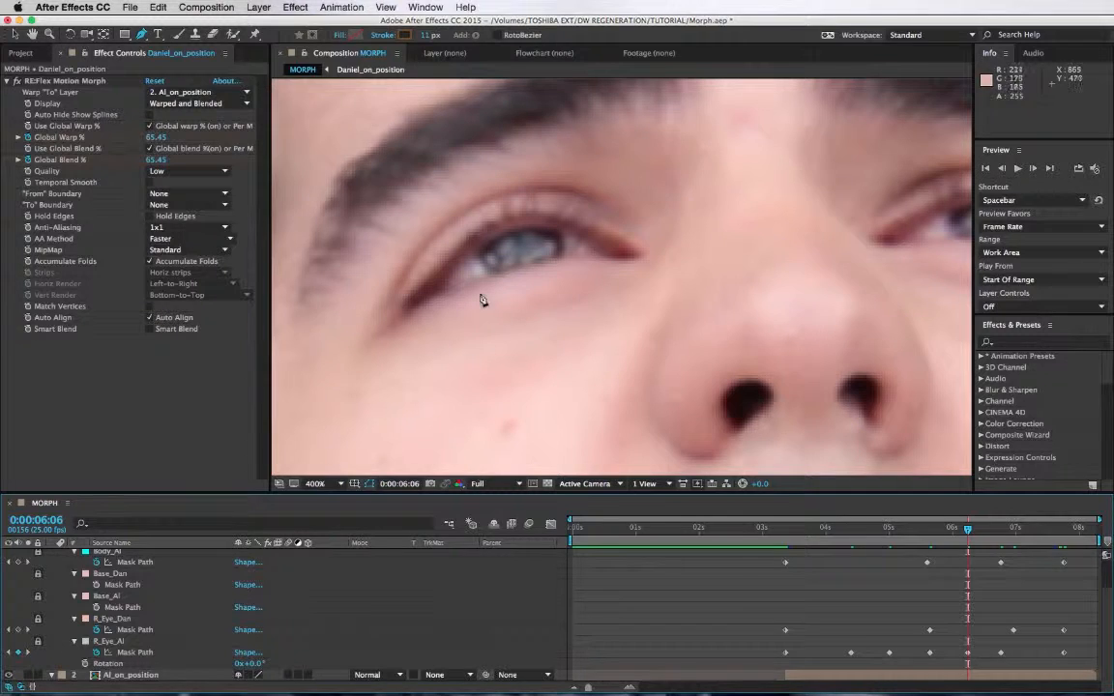
Show the Daniel_on_position layer with its effects enabled and hide the Al_on_position layer.
{"action": "left_click_drag", "start_coordinate": [511, 267], "coordinate": [579, 302]}
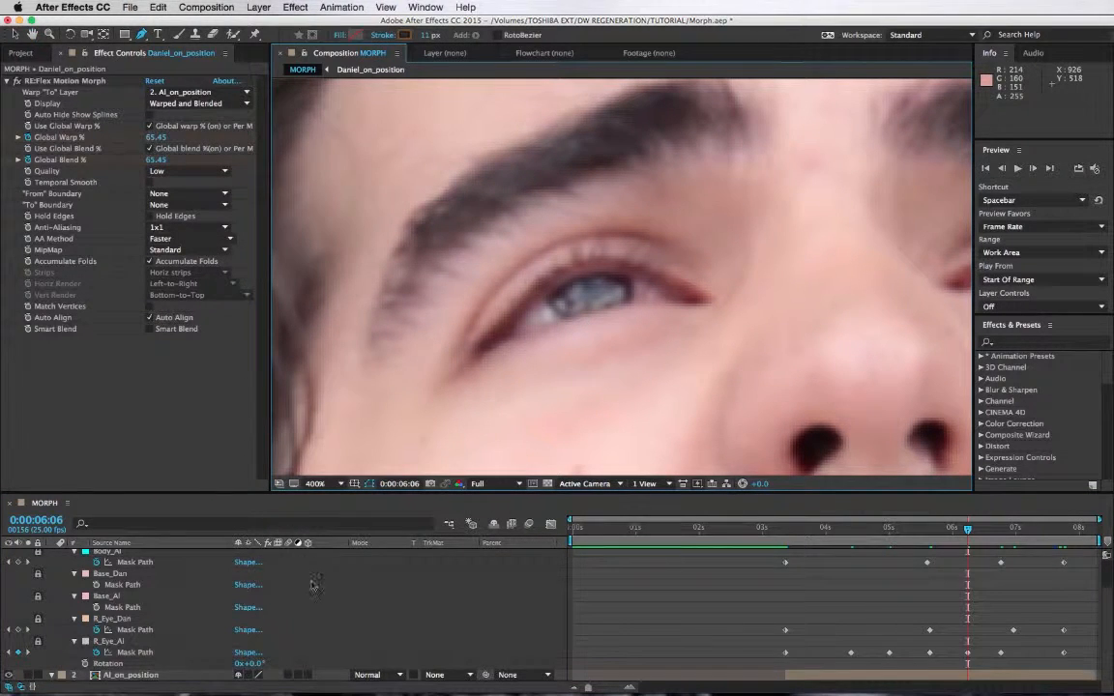
{"action": "scroll", "coordinate": [301, 586], "scroll_direction": "up", "scroll_amount": 2}
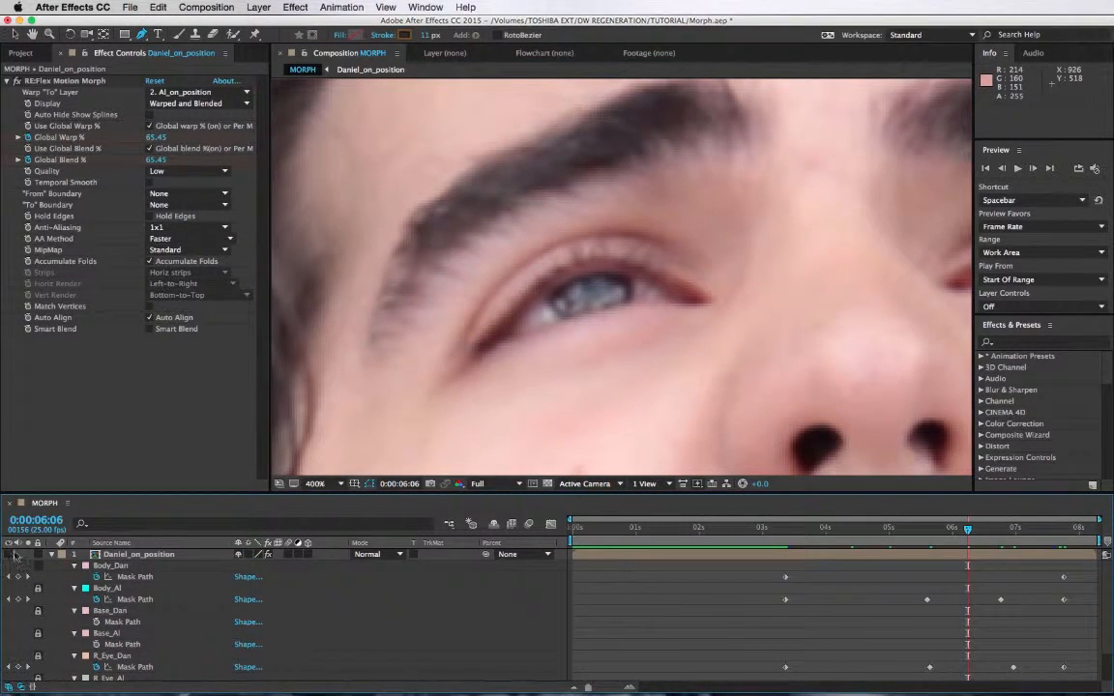
{"action": "scroll", "coordinate": [291, 651], "scroll_direction": "down", "scroll_amount": 2}
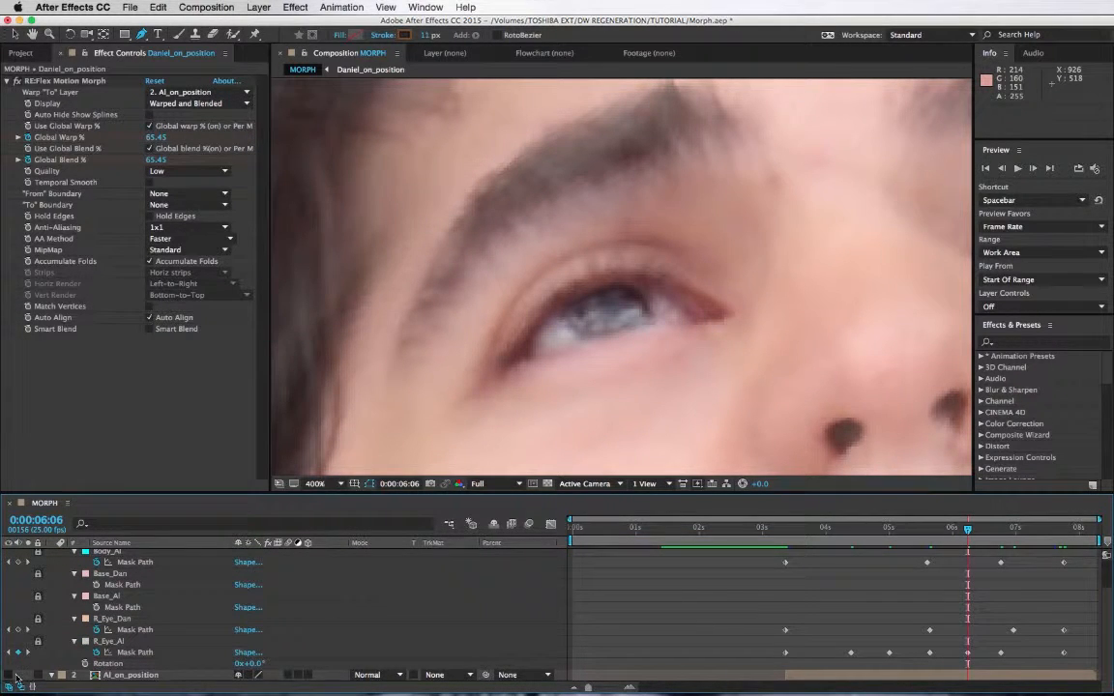
Examine the right eye's blend at several frames between 0:00:04:16 and 0:00:07:08, with a close look at 0:00:05:17.
{"action": "left_click", "coordinate": [933, 532]}
{"action": "left_click_drag", "start_coordinate": [933, 534], "coordinate": [866, 531]}
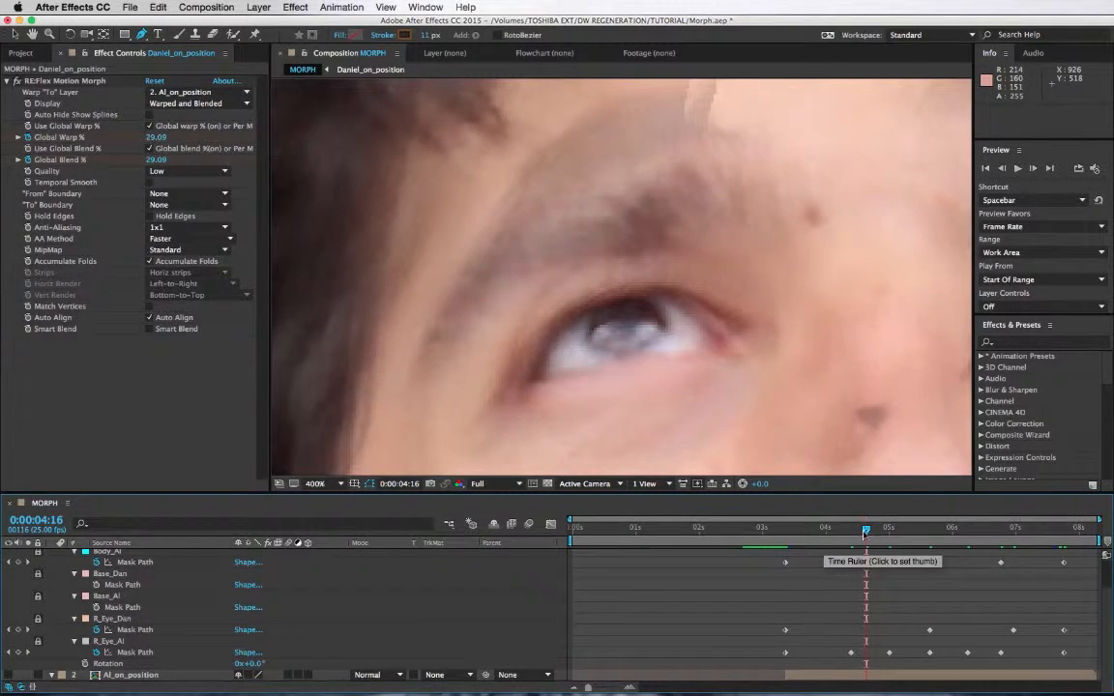
{"action": "left_click", "coordinate": [934, 532]}
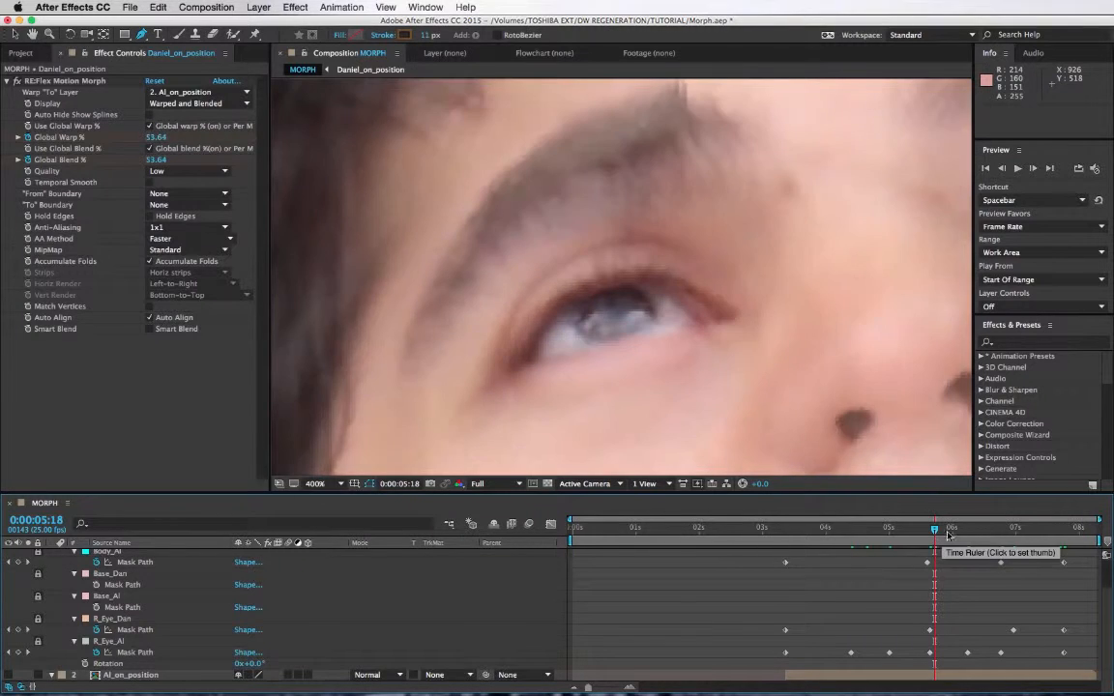
{"action": "left_click", "coordinate": [985, 532]}
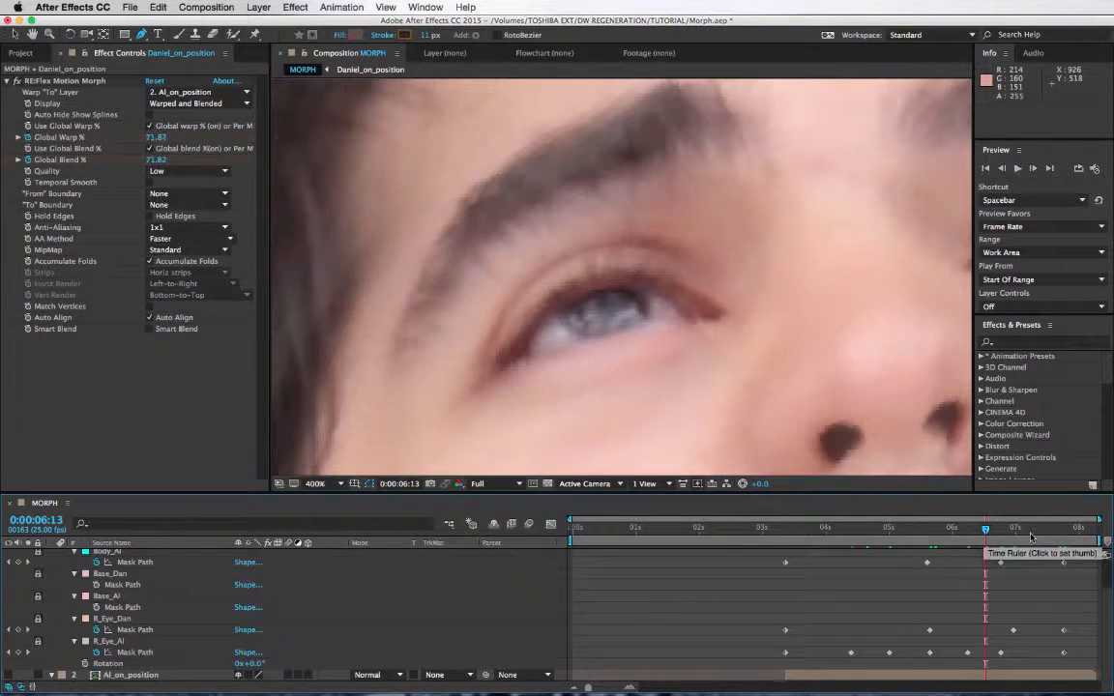
{"action": "left_click", "coordinate": [1035, 532]}
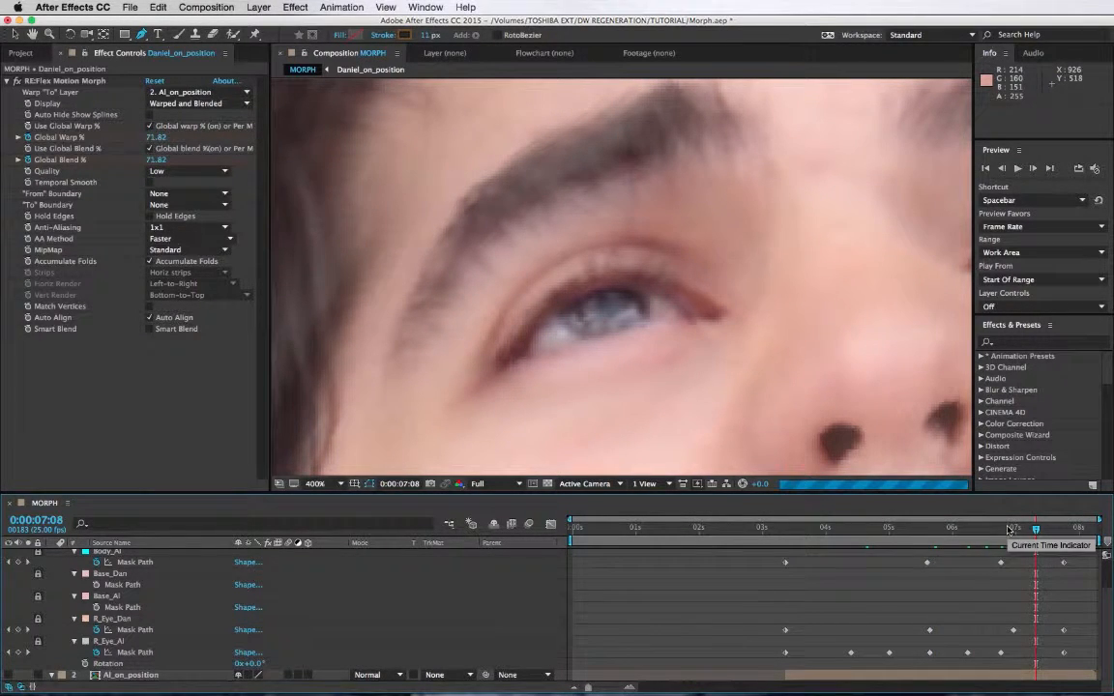
{"action": "left_click", "coordinate": [931, 532]}
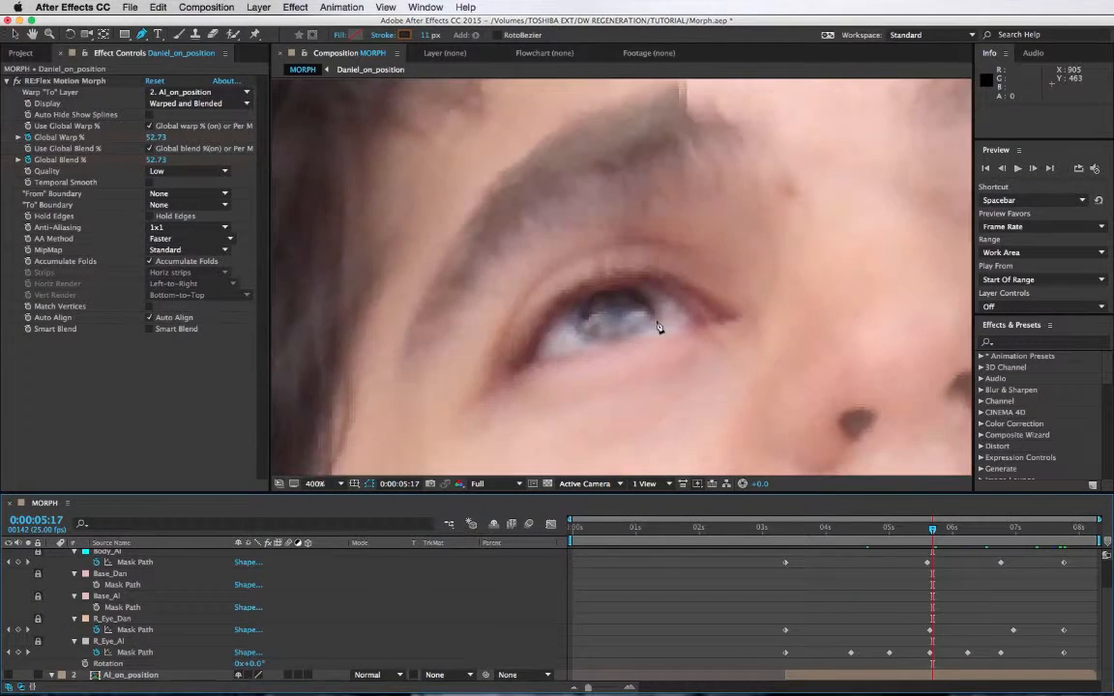
{"action": "key", "text": "period"}
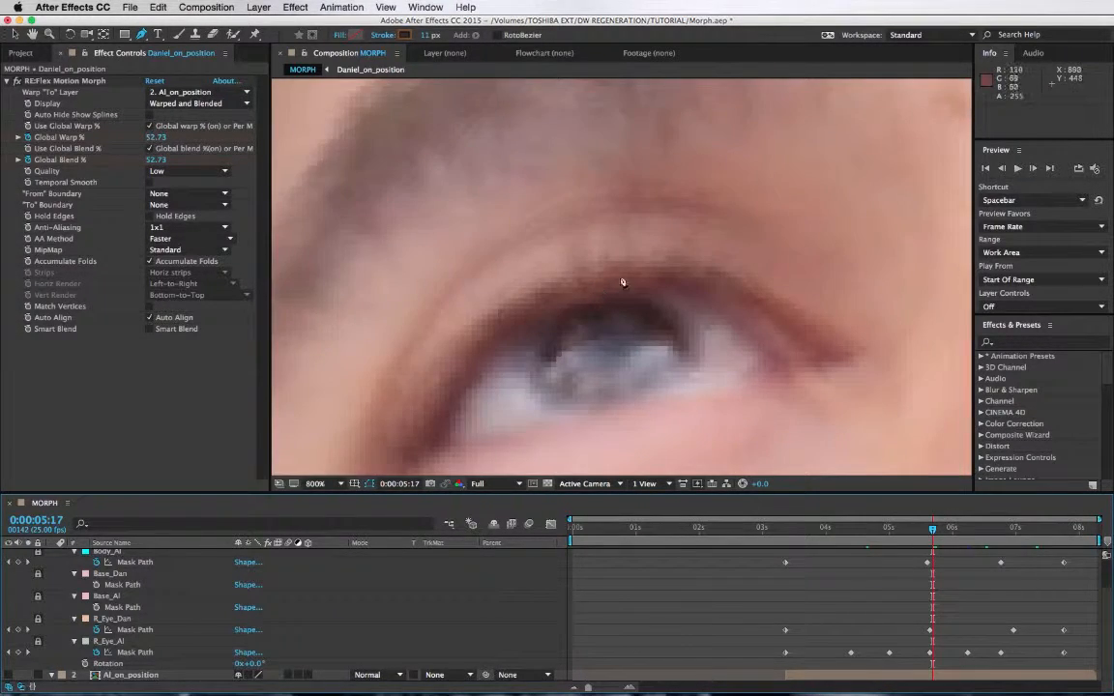
{"action": "key", "text": "comma"}
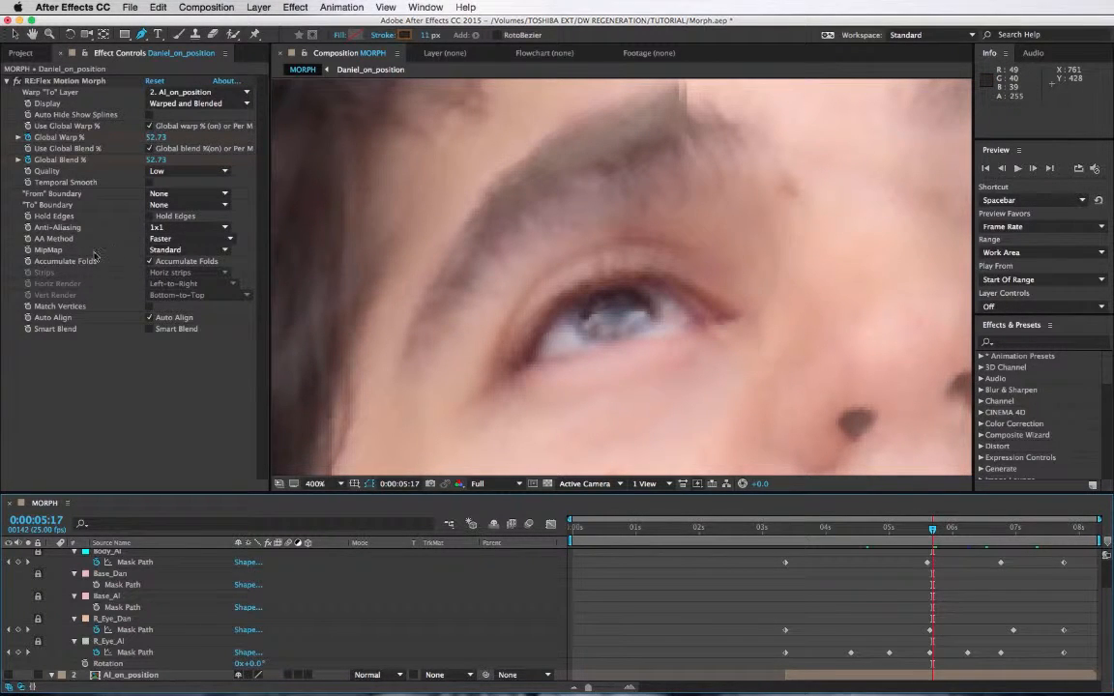
Try the Medium MipMap setting of RE:Flex Motion Morph on the eye blend, and restore Standard.
{"action": "left_click", "coordinate": [195, 251]}
{"action": "left_click", "coordinate": [192, 276]}
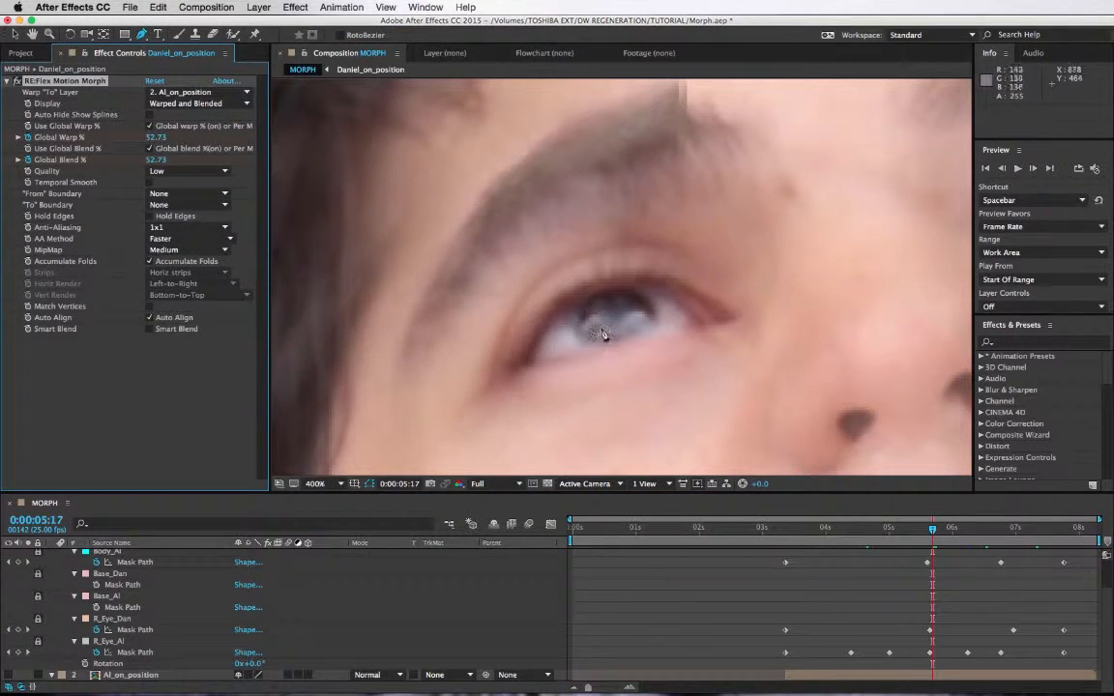
{"action": "left_click", "coordinate": [179, 249]}
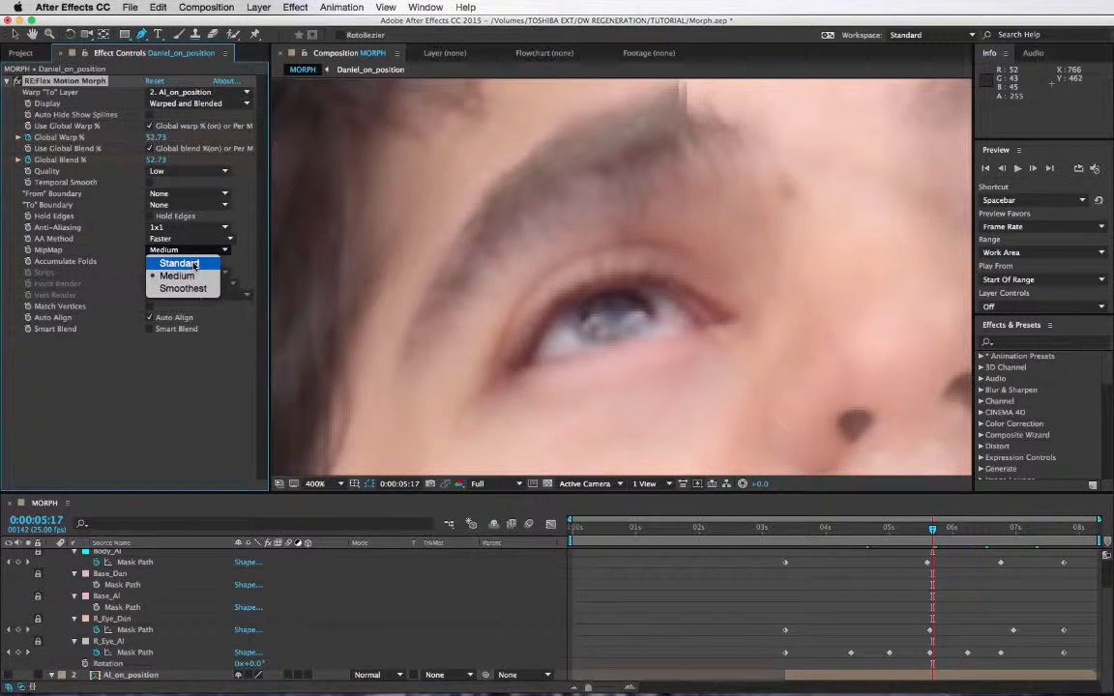
{"action": "left_click", "coordinate": [194, 264]}
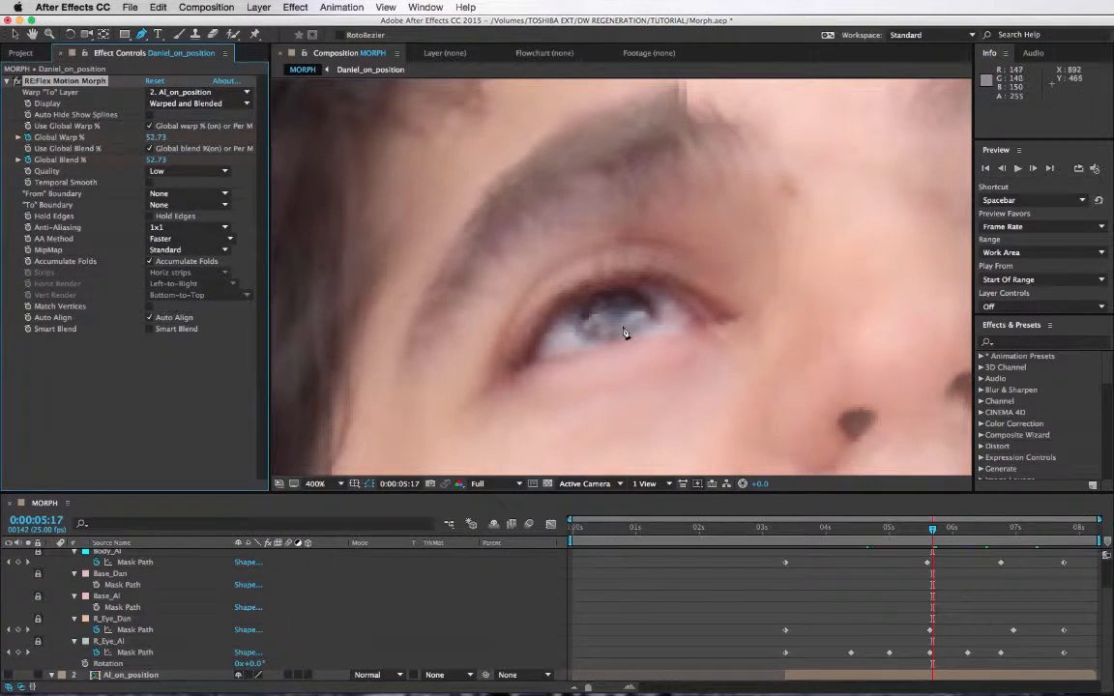
{"action": "key", "text": "comma"}
{"action": "key", "text": "comma"}
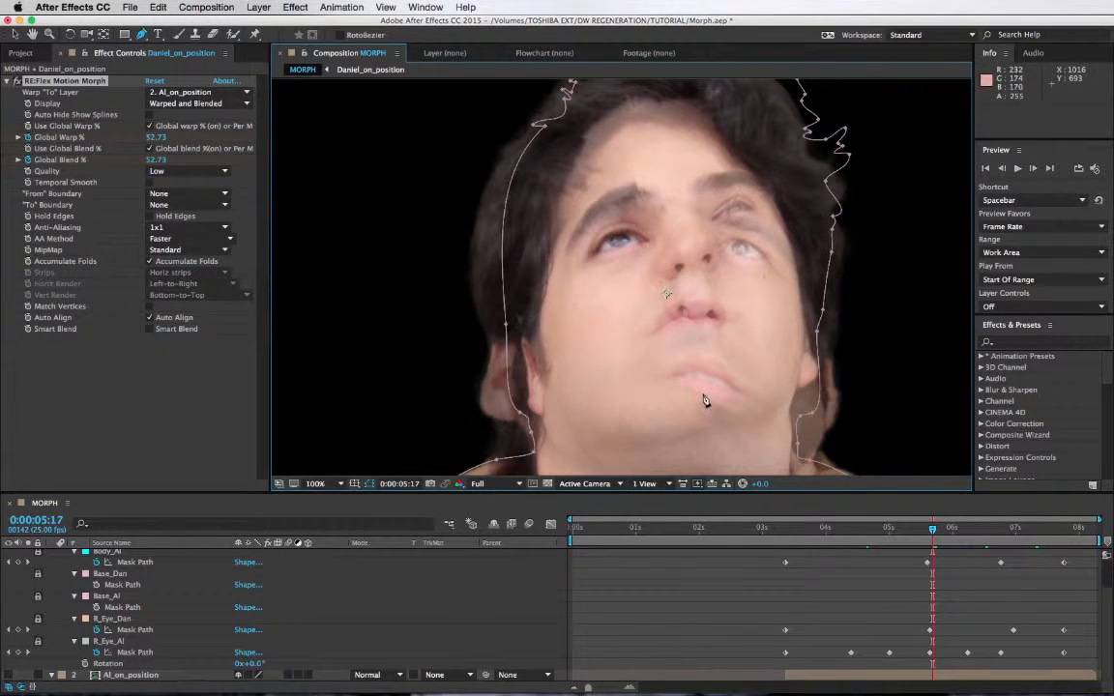
Hide the mask outlines and examine the face blend at several frames between 0:00:04:07 and 0:00:06:19.
{"action": "key", "text": "comma"}
{"action": "key", "text": "period"}
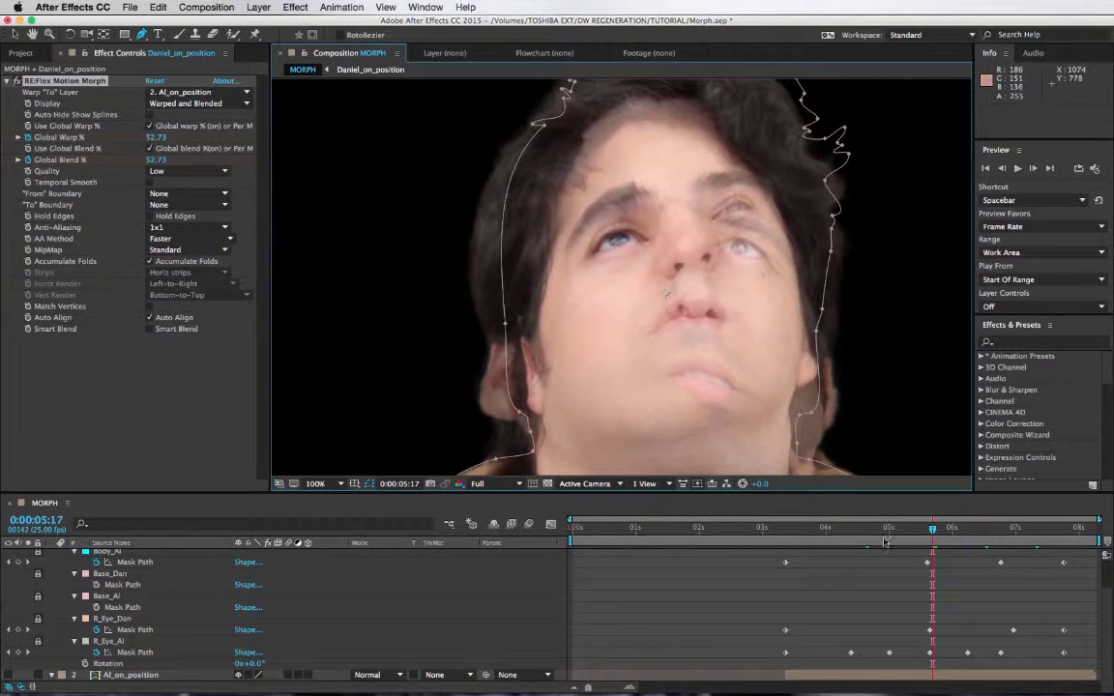
{"action": "left_click", "coordinate": [1002, 530]}
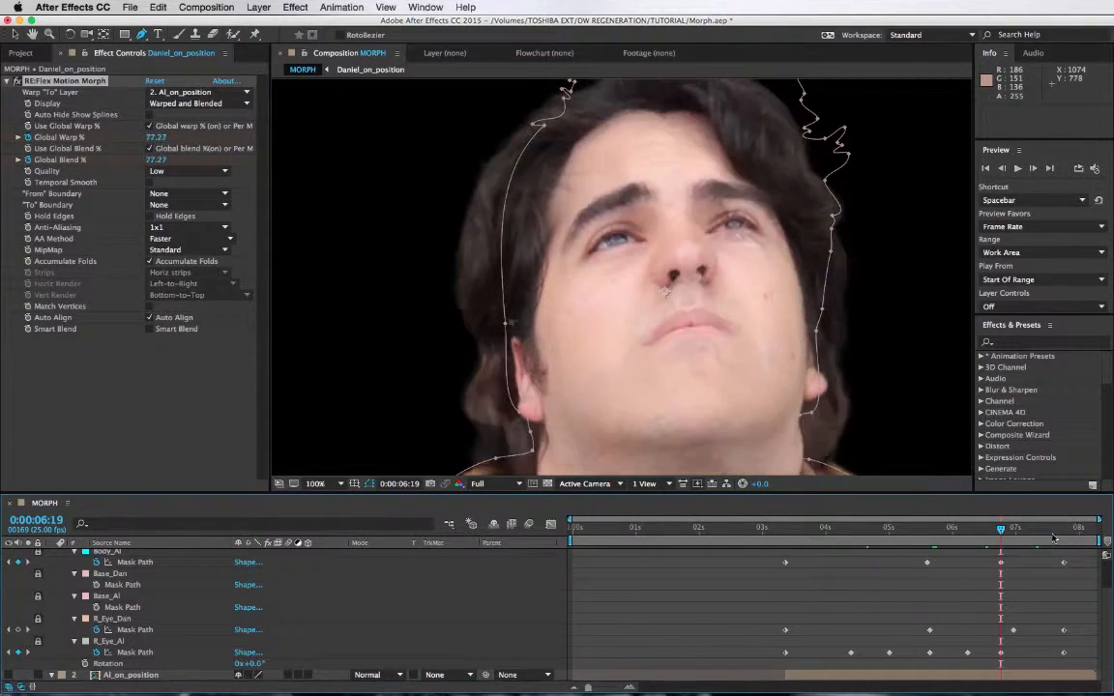
{"action": "left_click", "coordinate": [843, 530]}
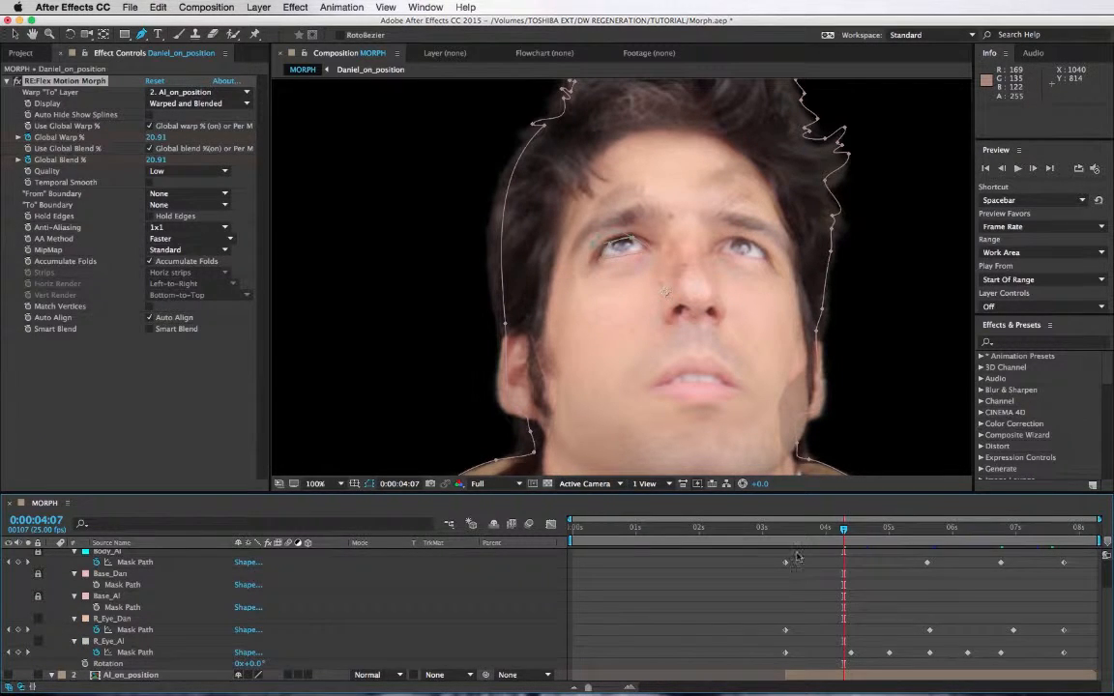
{"action": "left_click", "coordinate": [901, 530]}
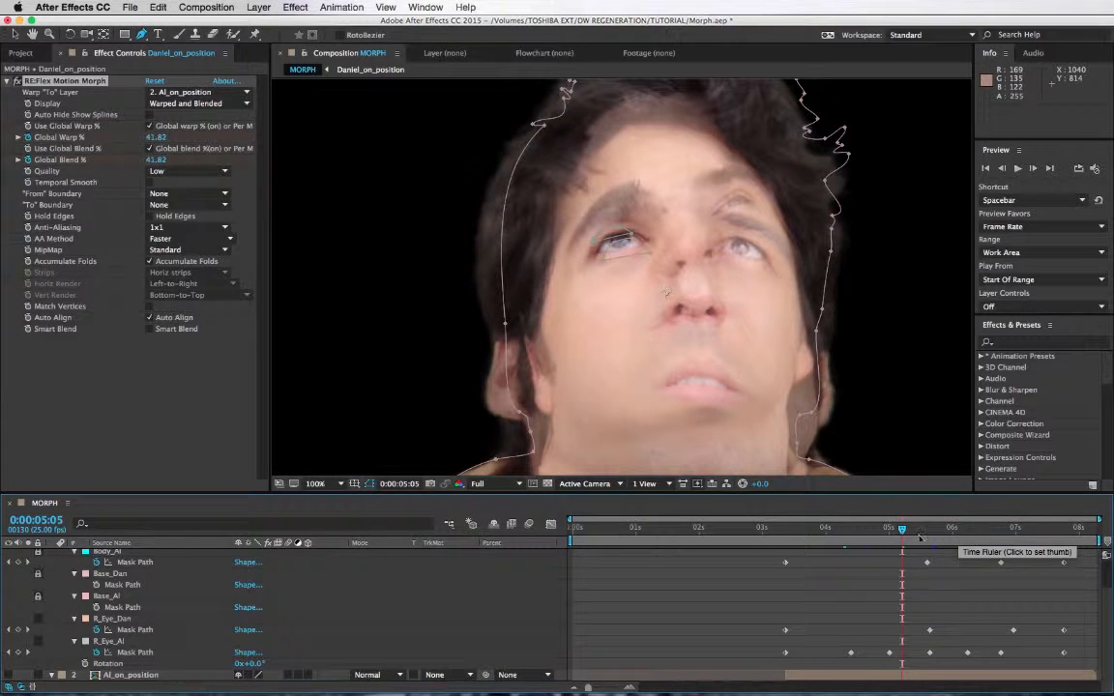
{"action": "left_click", "coordinate": [370, 484]}
{"action": "left_click", "coordinate": [990, 529]}
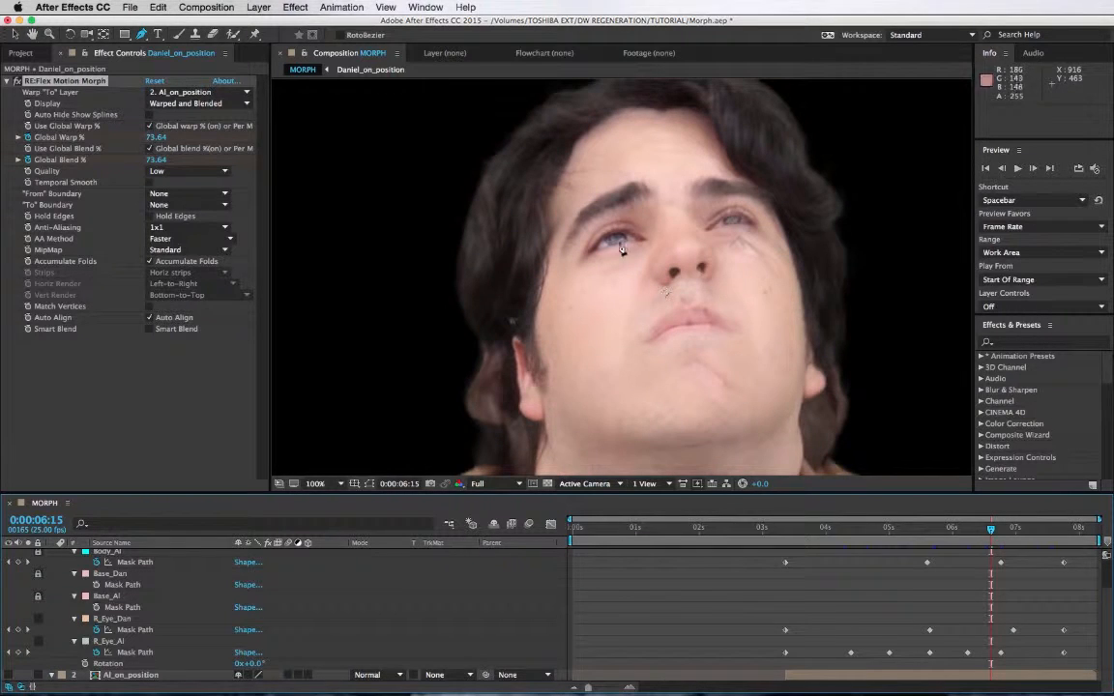
{"action": "left_click", "coordinate": [929, 534]}
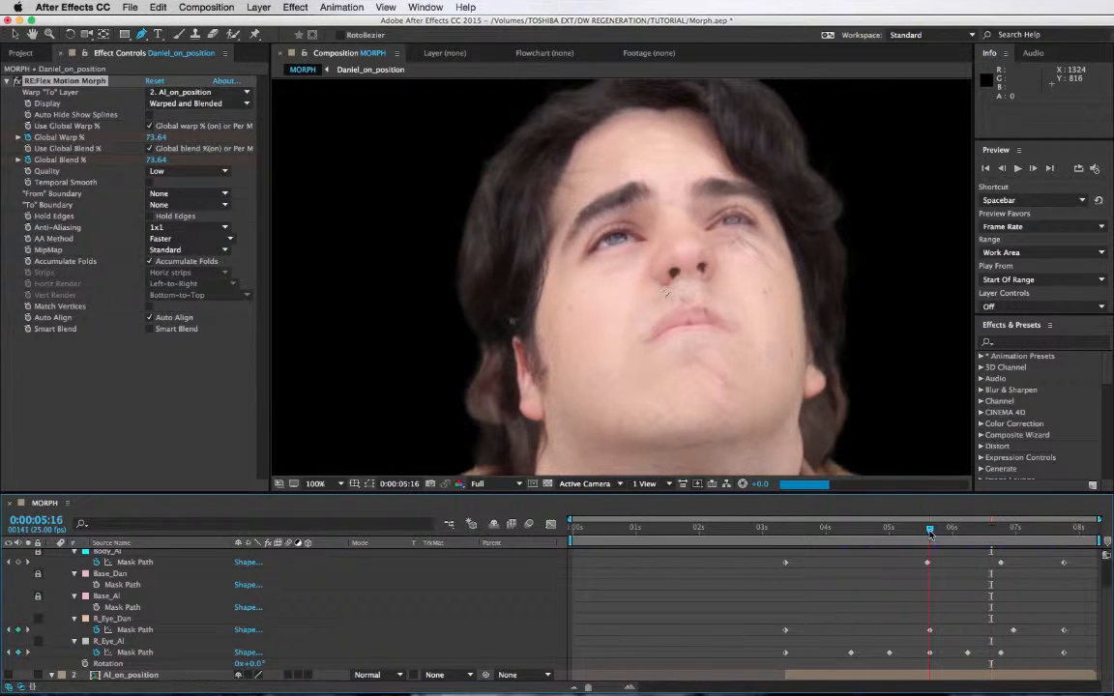
{"action": "left_click_drag", "start_coordinate": [929, 534], "coordinate": [901, 530]}
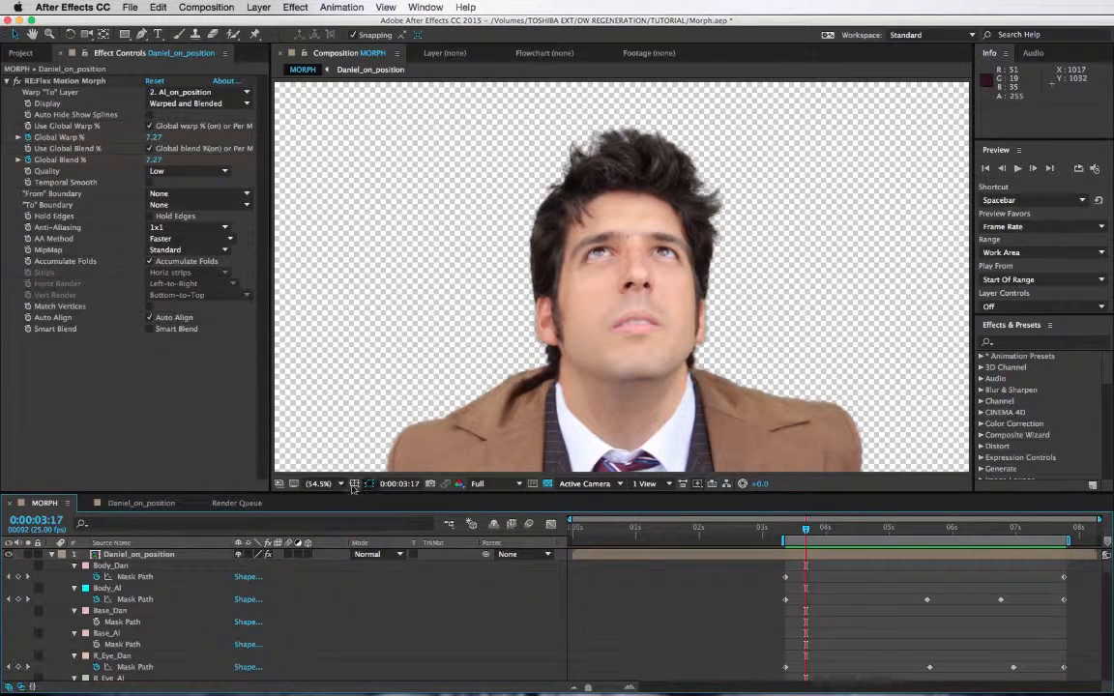
Examine the full list of Dan and Al mask pairs and their Mask Path keyframes on Daniel_on_position in an enlarged timeline.
{"action": "left_click", "coordinate": [141, 555]}
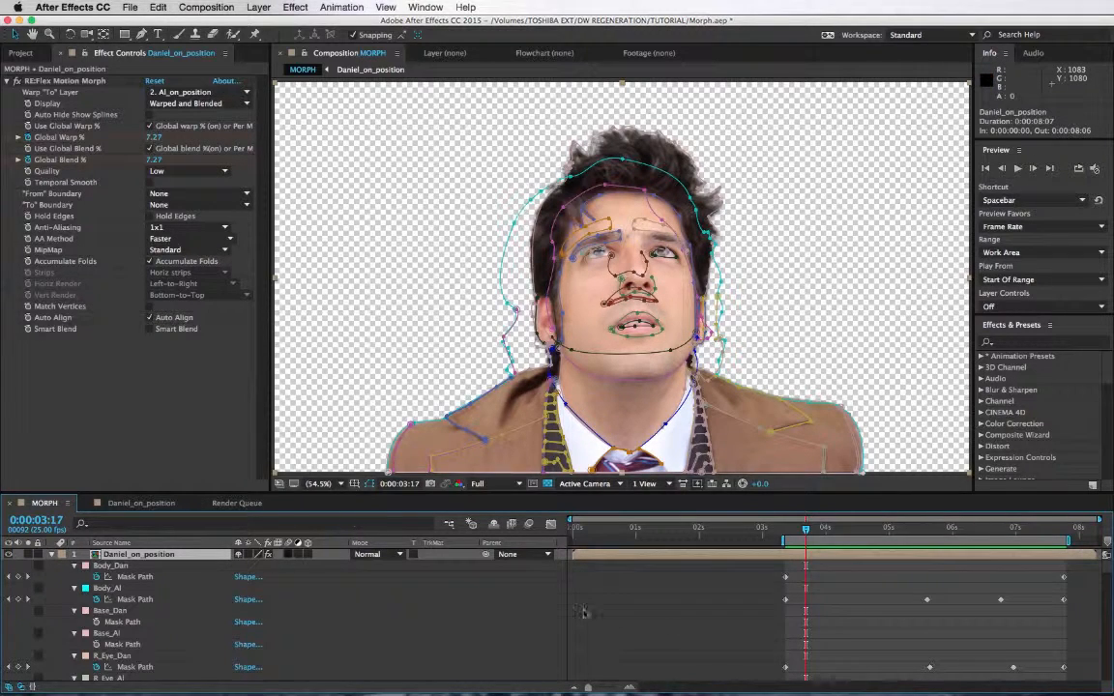
{"action": "left_click", "coordinate": [871, 611]}
{"action": "key", "text": "grave"}
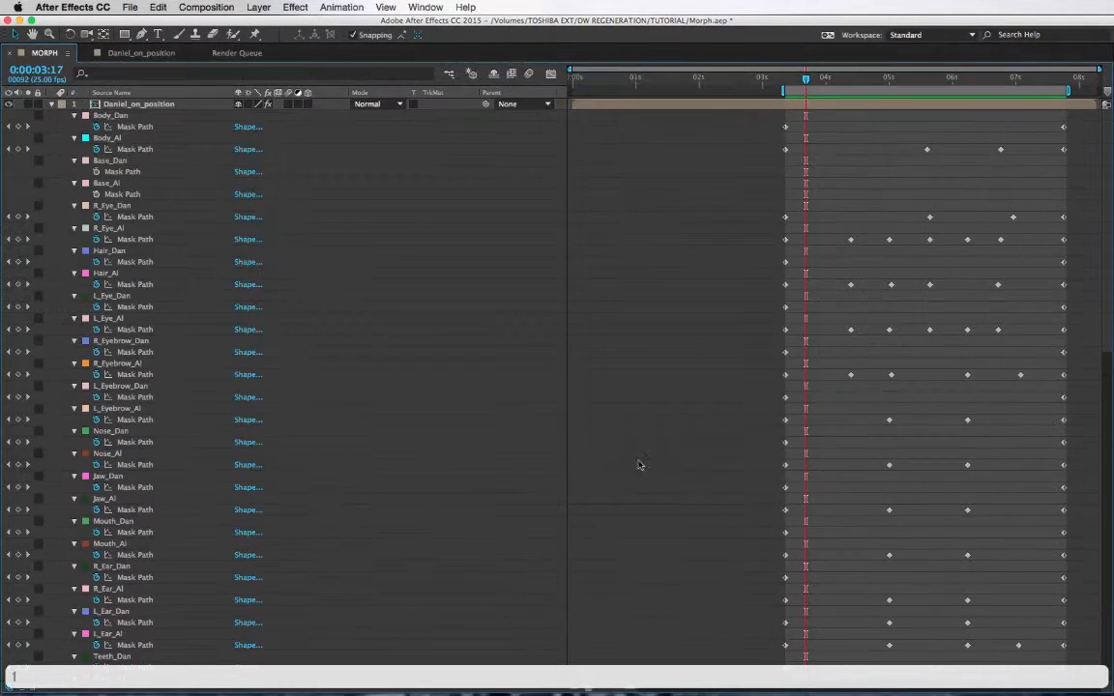
{"action": "scroll", "coordinate": [532, 215], "scroll_direction": "down", "scroll_amount": 20}
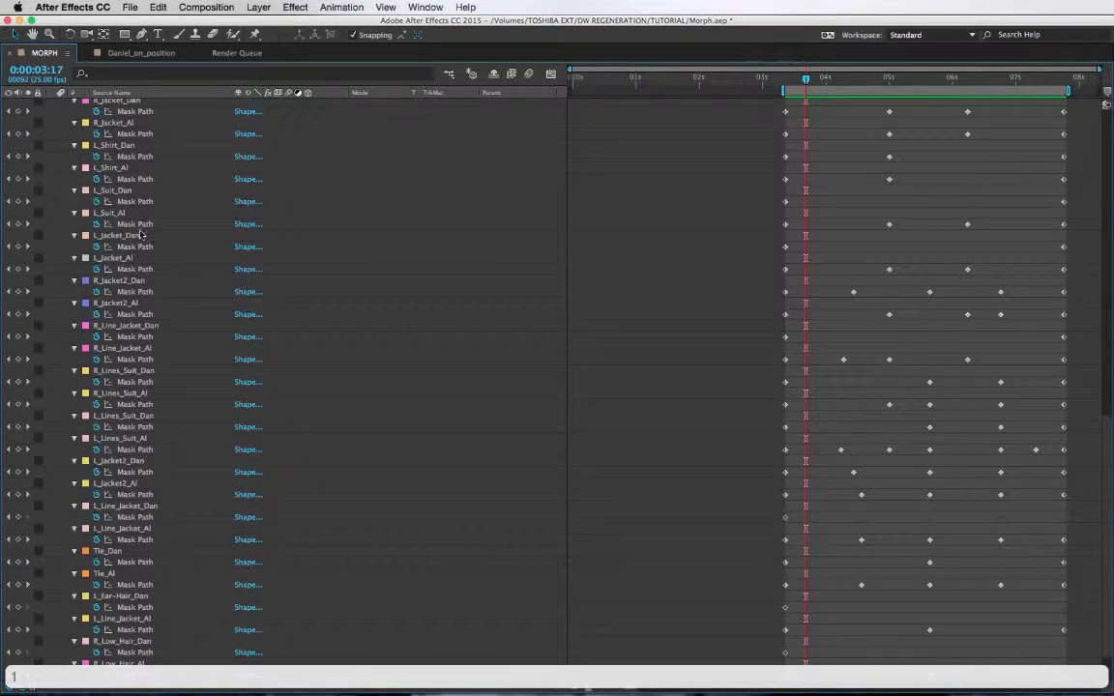
{"action": "scroll", "coordinate": [140, 235], "scroll_direction": "up", "scroll_amount": 15}
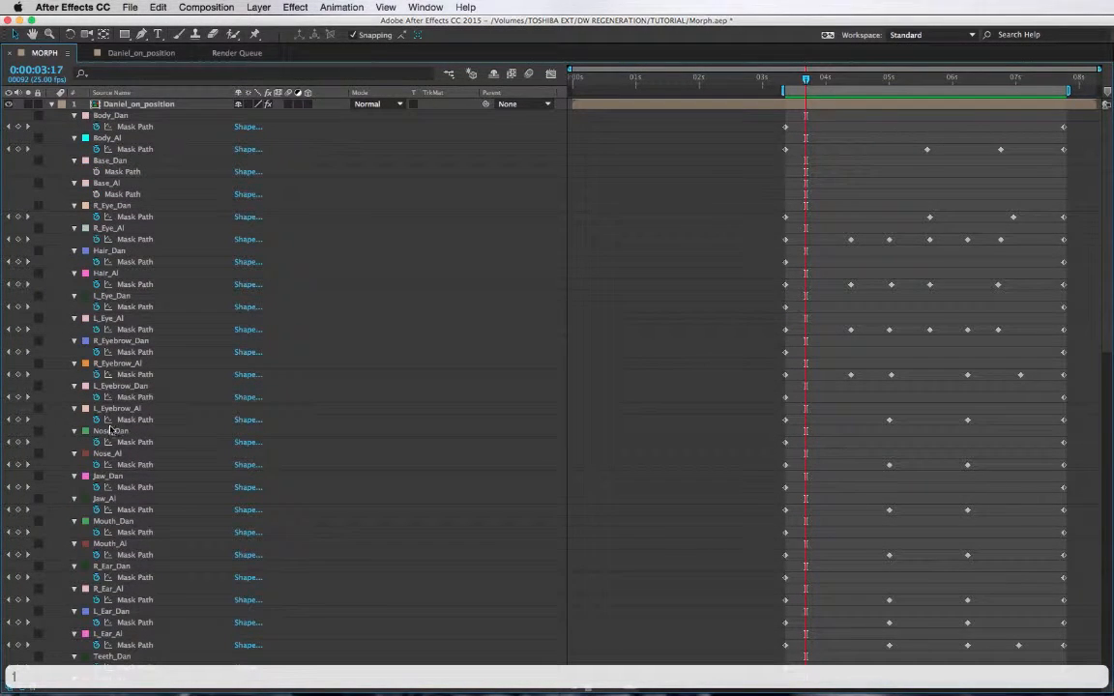
{"action": "scroll", "coordinate": [106, 462], "scroll_direction": "down", "scroll_amount": 15}
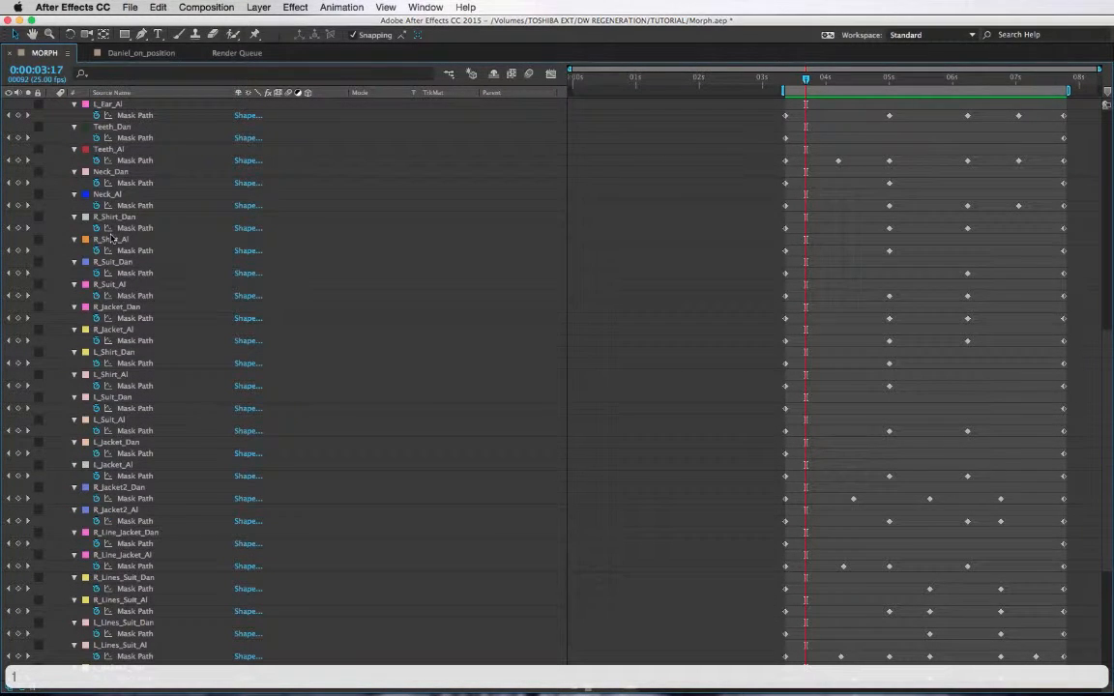
{"action": "scroll", "coordinate": [172, 320], "scroll_direction": "up", "scroll_amount": 9}
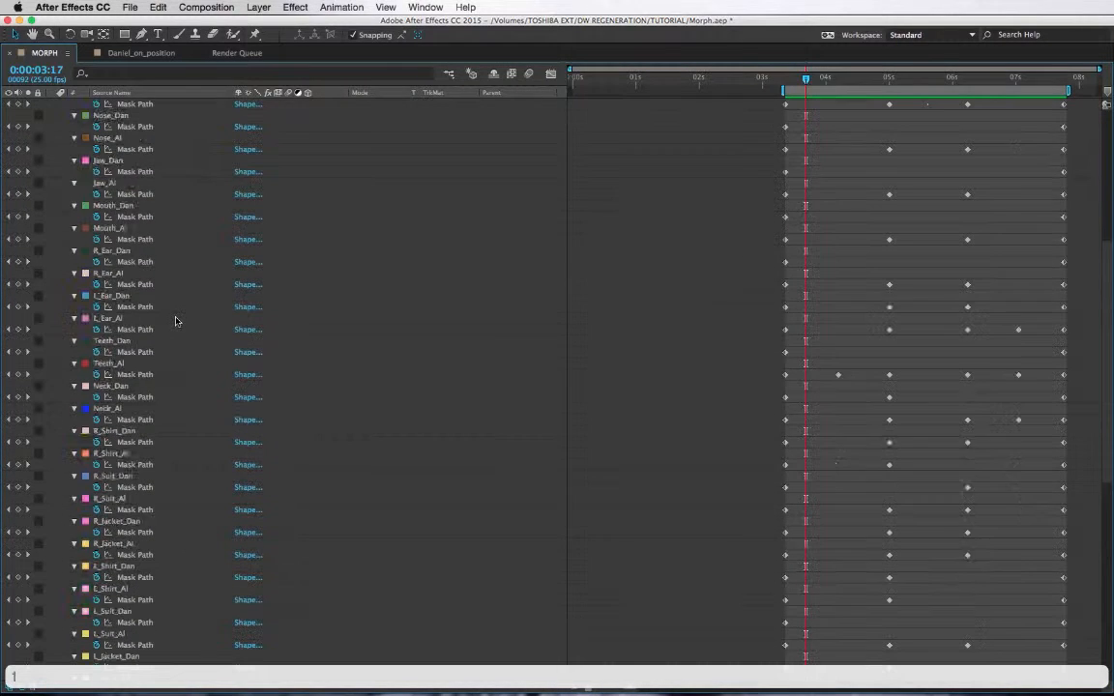
{"action": "key", "text": "grave"}
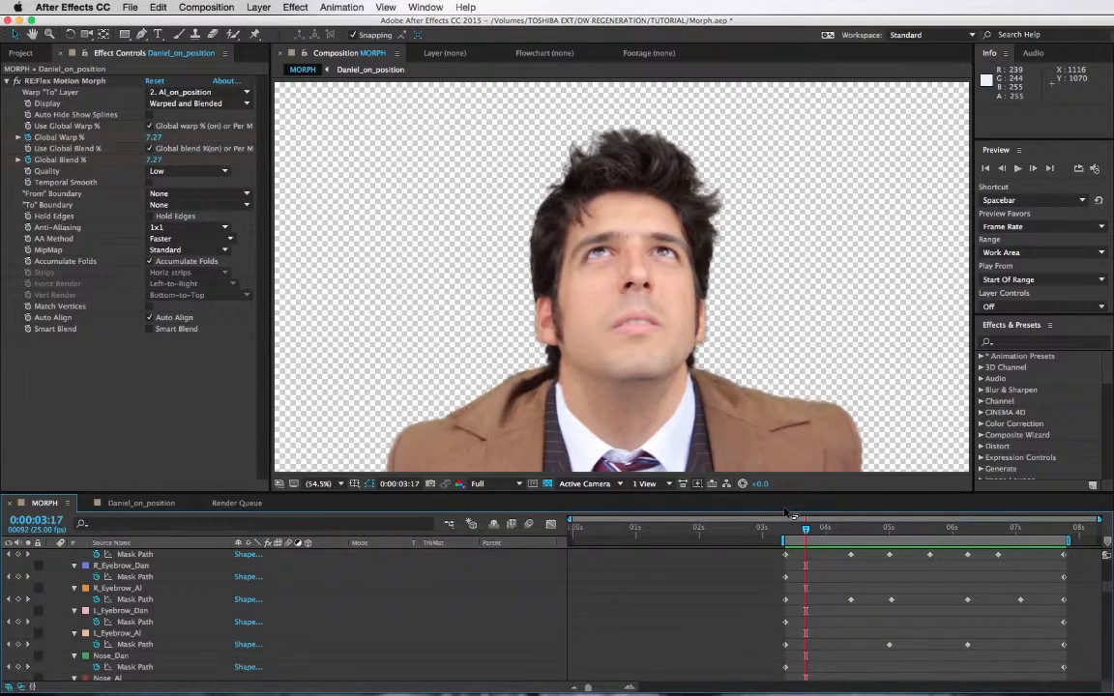
Play back the morph over the work area, stop it and go to frame 0:00:03:22.
{"action": "key", "text": "space"}
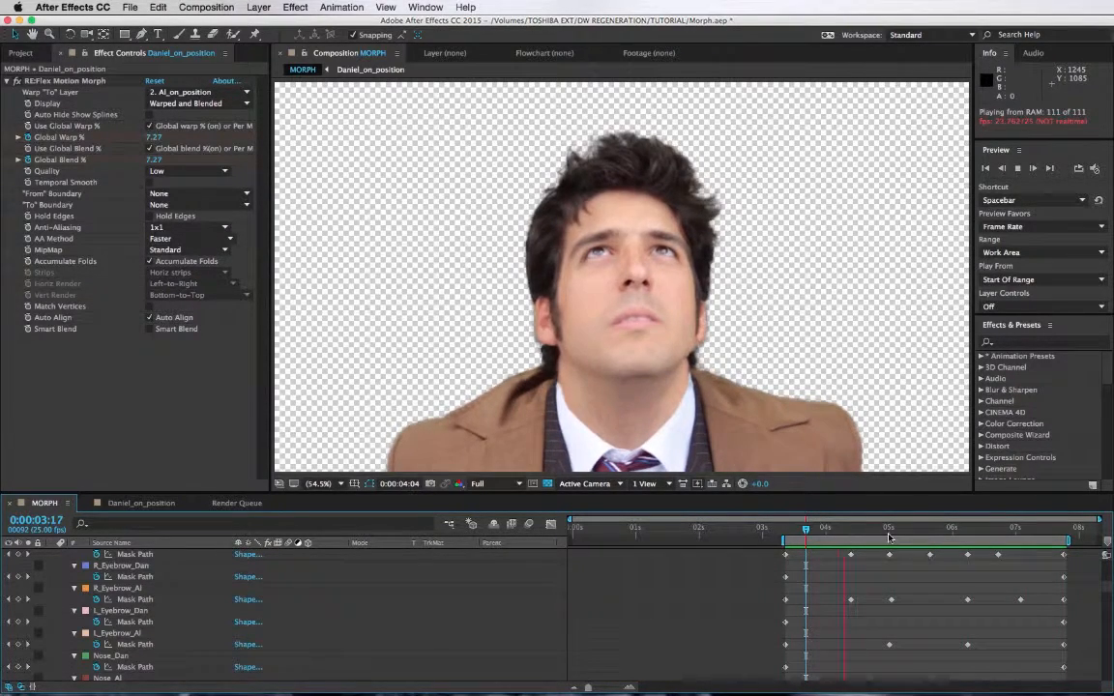
{"action": "key", "text": "space"}
{"action": "left_click_drag", "start_coordinate": [860, 532], "coordinate": [818, 546]}
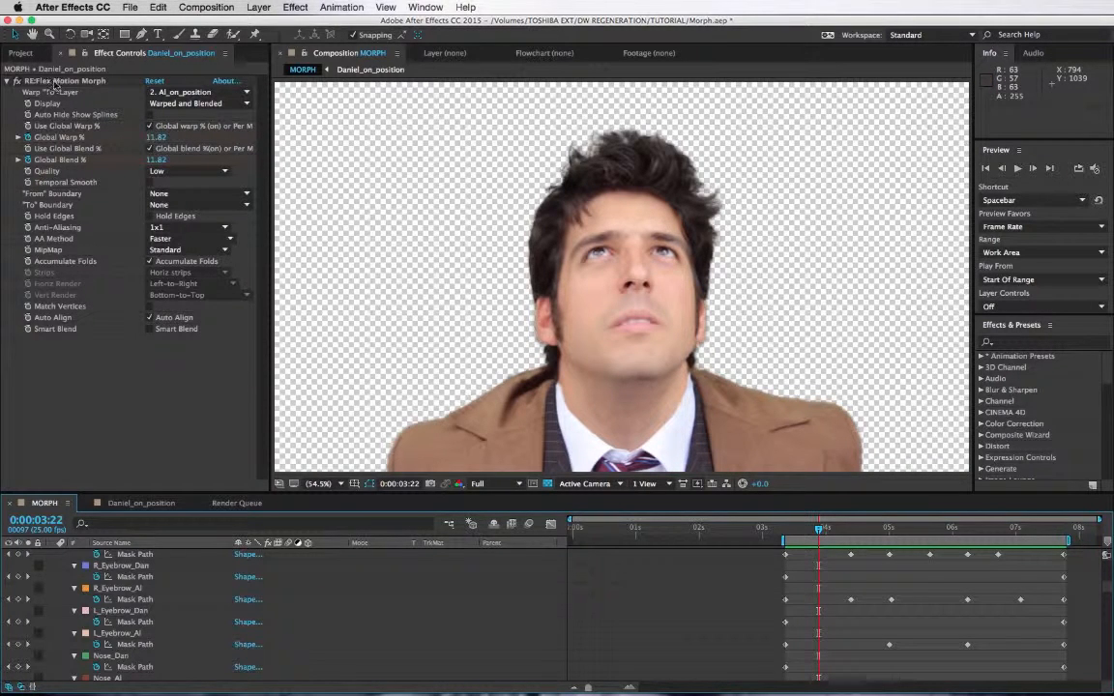
Set RE:Flex Motion Morph to Best quality, 2x2 anti-aliasing with the Less Memory method, and Smoothest MipMap.
{"action": "left_click", "coordinate": [168, 175]}
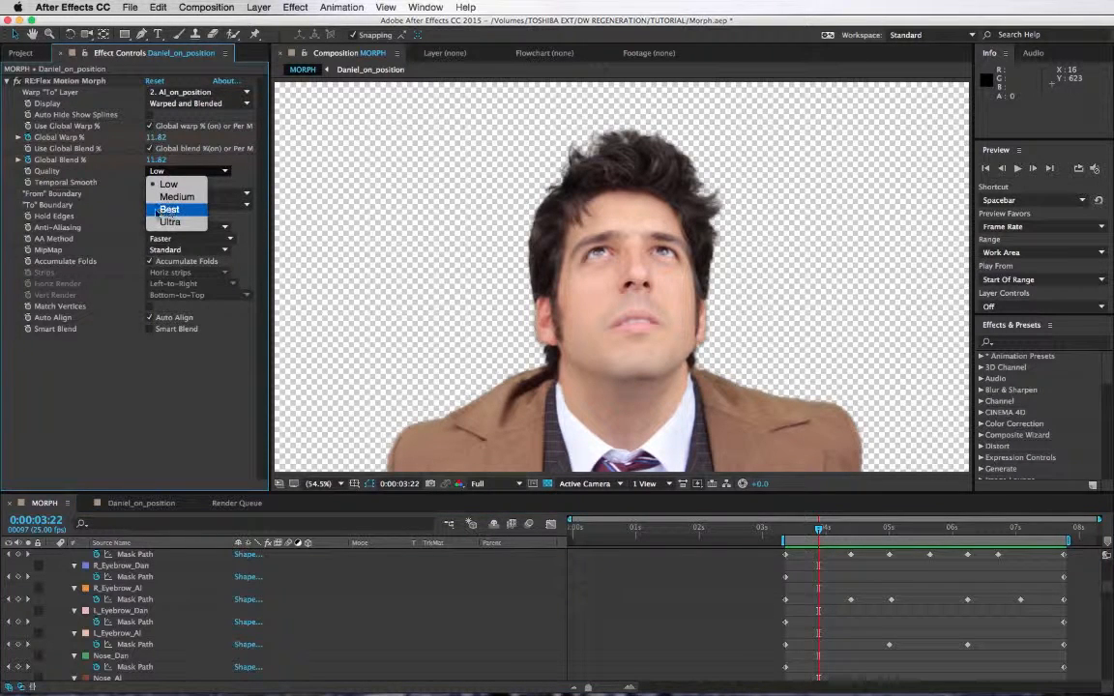
{"action": "left_click", "coordinate": [166, 211]}
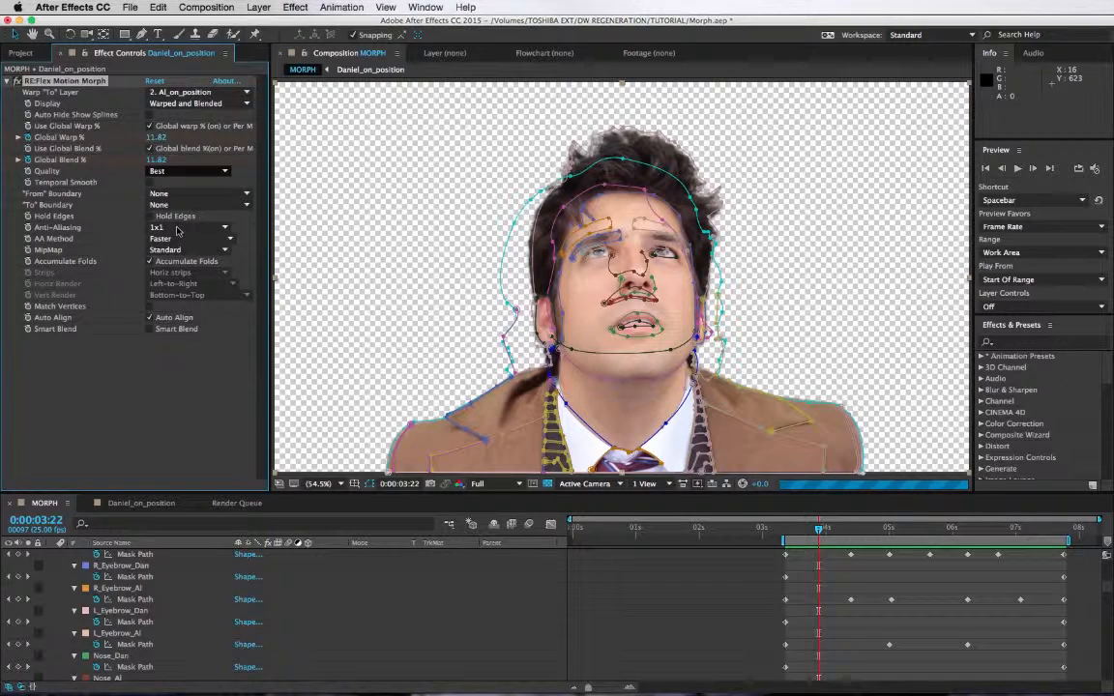
{"action": "left_click", "coordinate": [177, 229]}
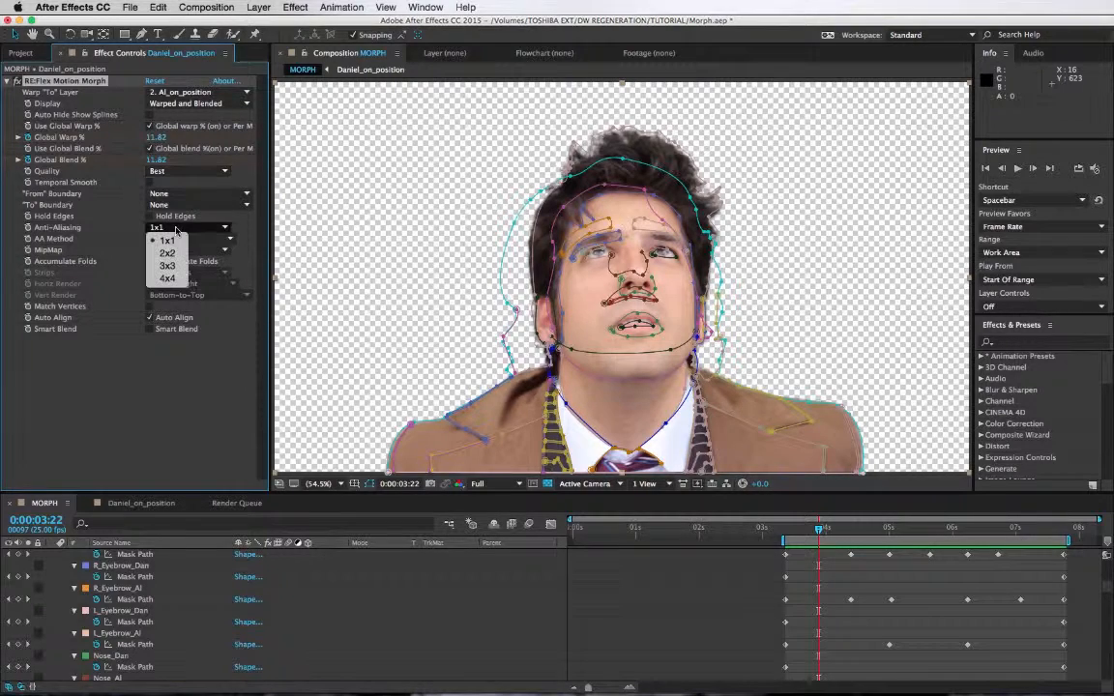
{"action": "left_click", "coordinate": [177, 255]}
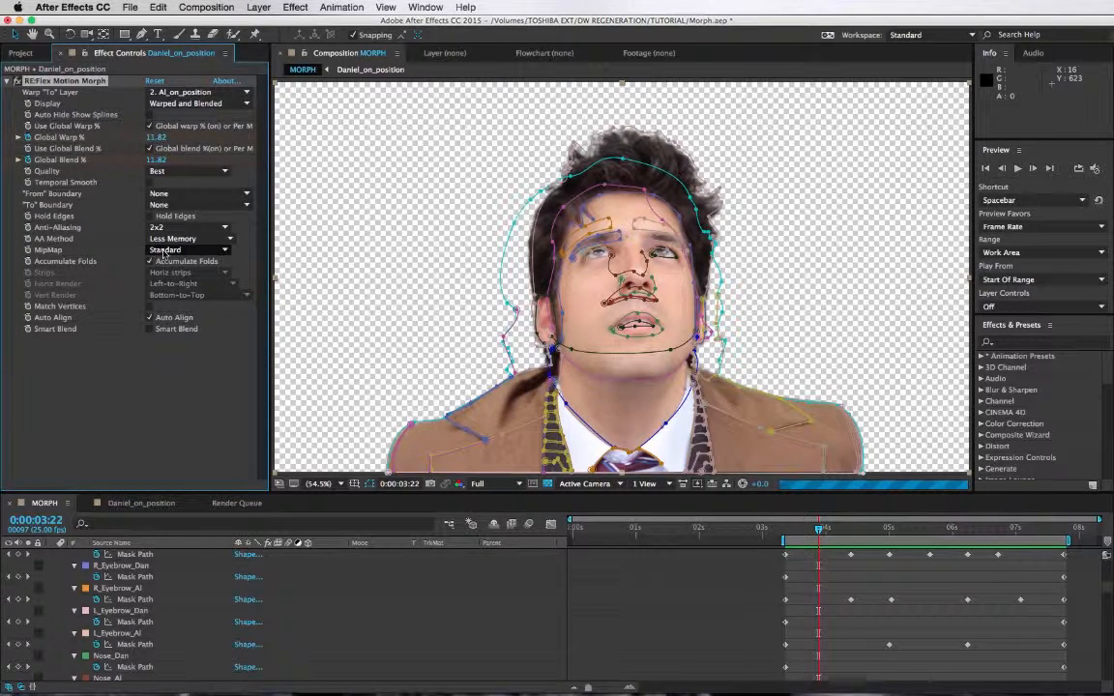
{"action": "left_click", "coordinate": [164, 252]}
{"action": "left_click", "coordinate": [176, 288]}
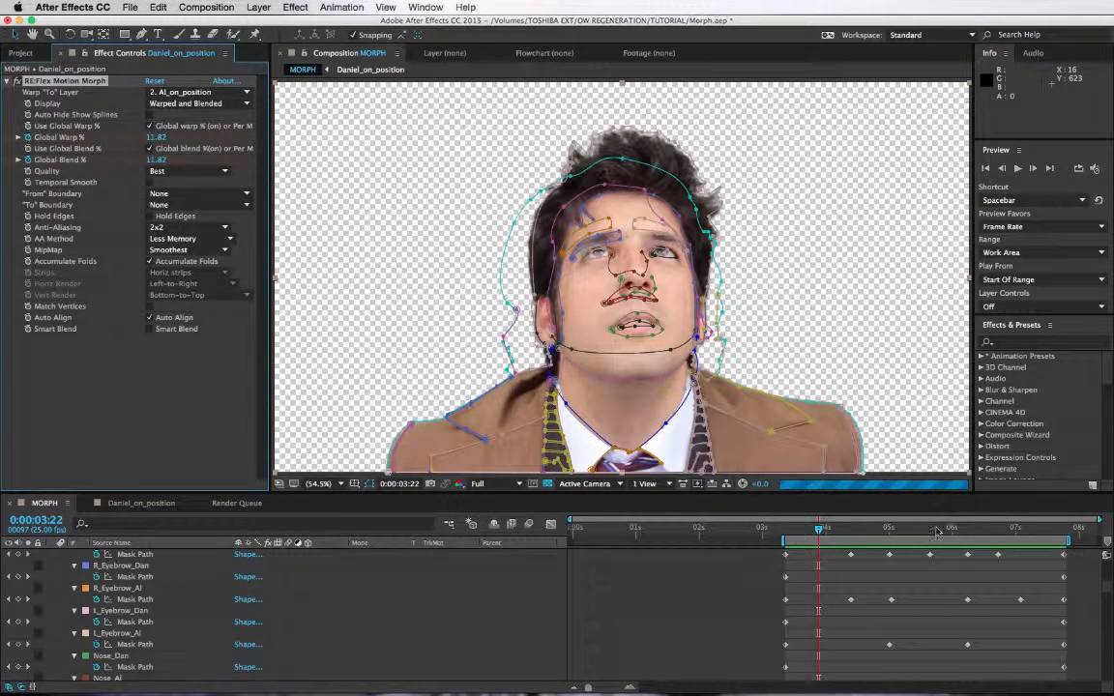
Hide the mask outlines and inspect the morph at 0:00:05:12 at 100% magnification.
{"action": "left_click", "coordinate": [368, 483]}
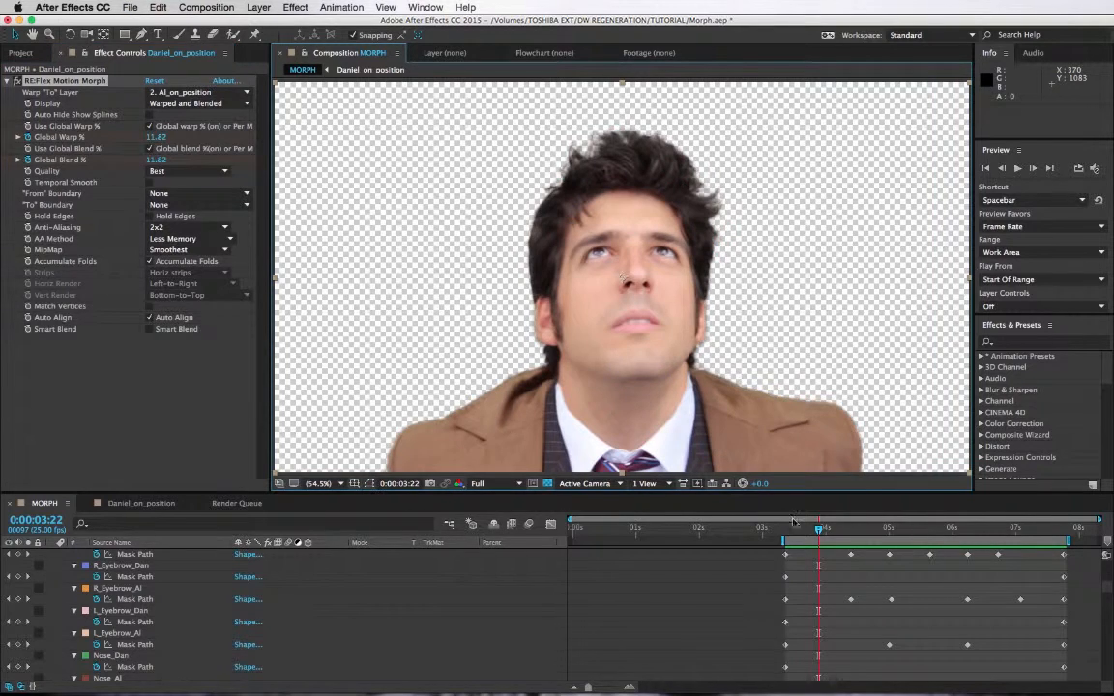
{"action": "left_click", "coordinate": [920, 529]}
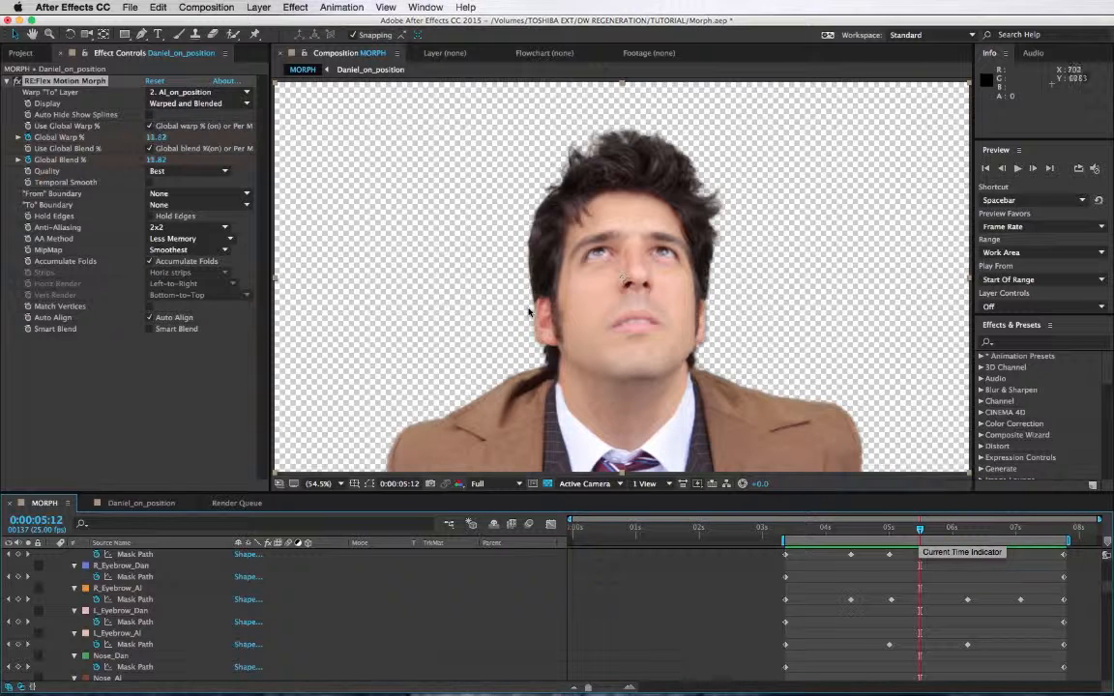
{"action": "key", "text": "slash"}
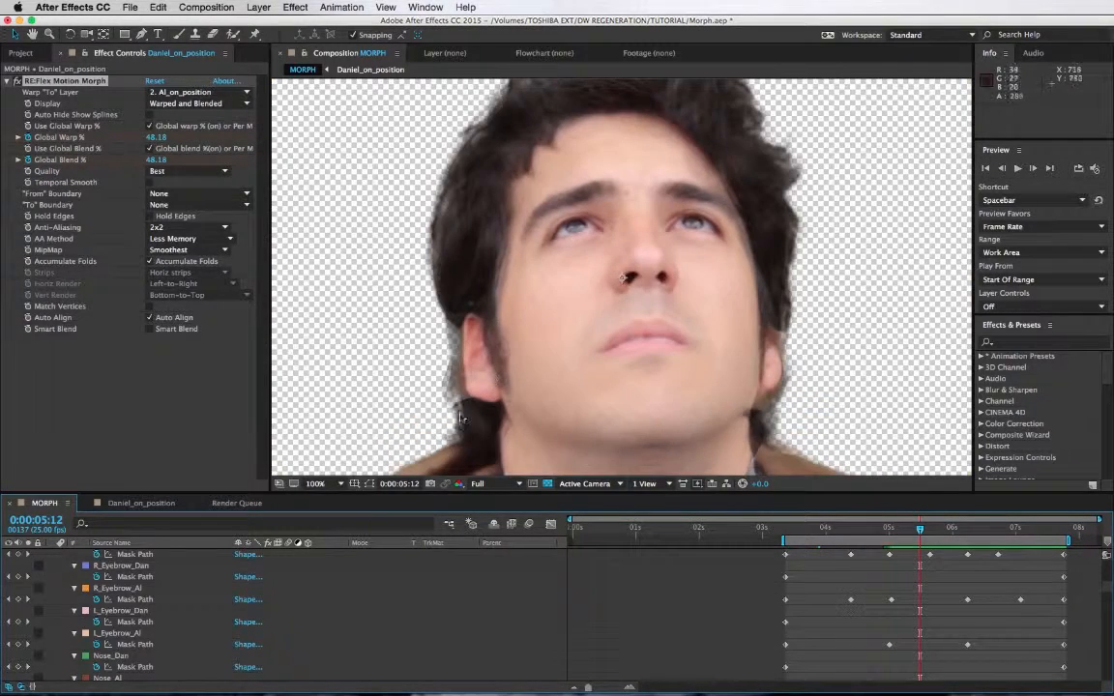
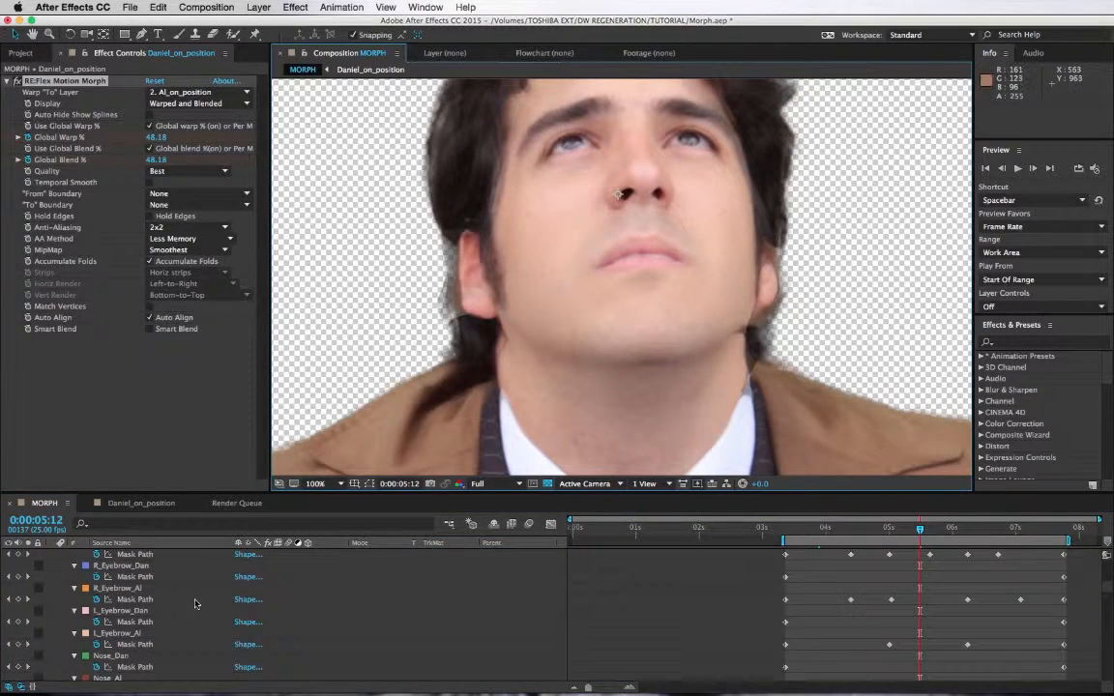
Add an adjustment layer above Daniel_on_position and trim its start to 0:00:03:09, where the morph keyframes begin.
{"action": "left_click", "coordinate": [165, 554]}
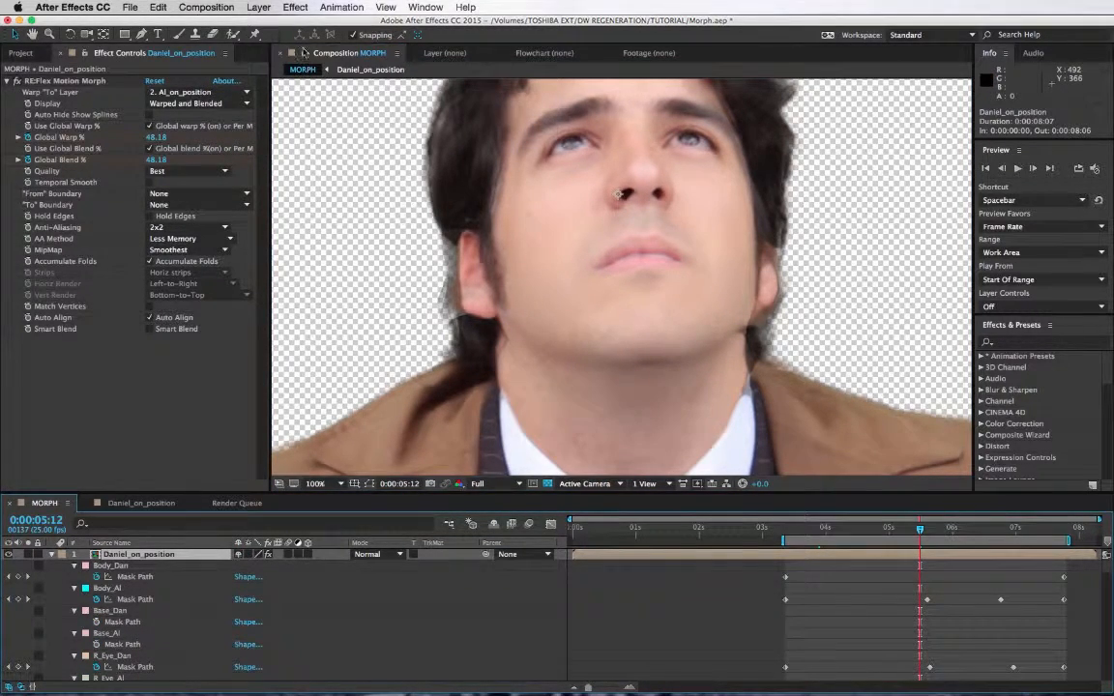
{"action": "left_click", "coordinate": [298, 8]}
{"action": "mouse_move", "coordinate": [259, 8]}
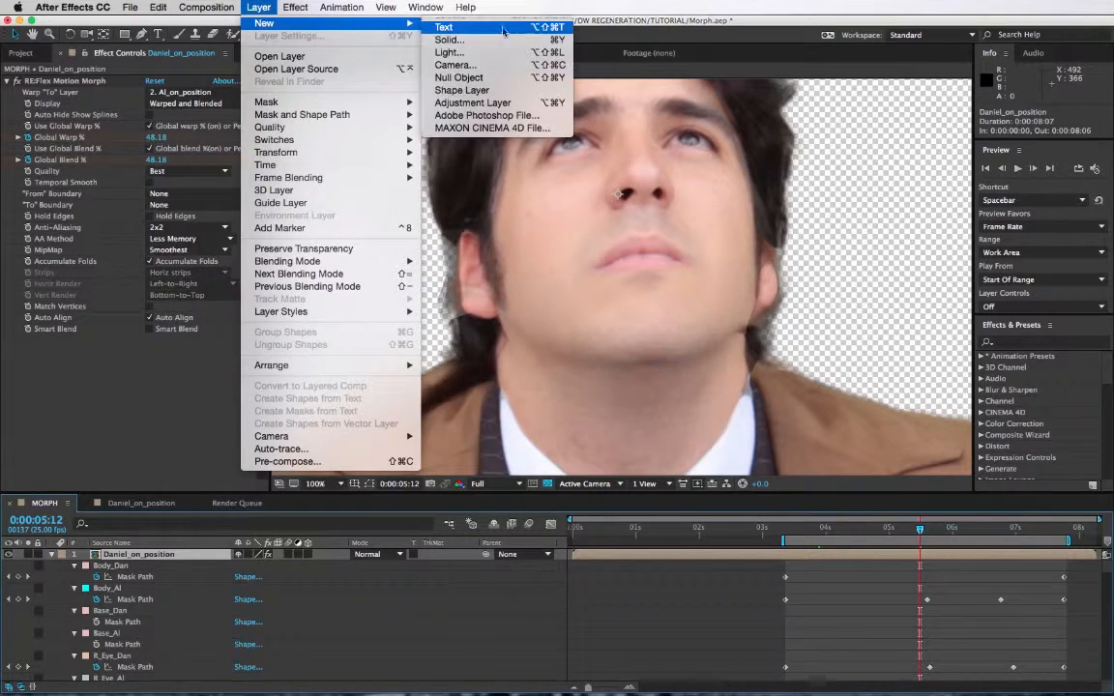
{"action": "left_click", "coordinate": [473, 103]}
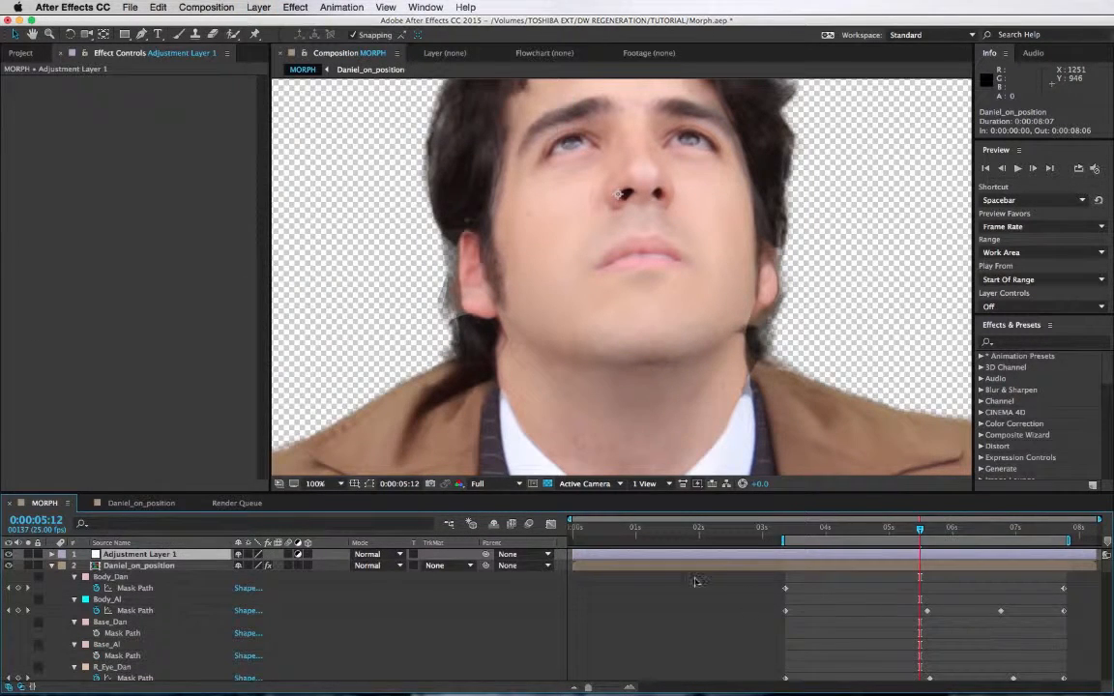
{"action": "left_click_drag", "start_coordinate": [576, 554], "coordinate": [783, 554]}
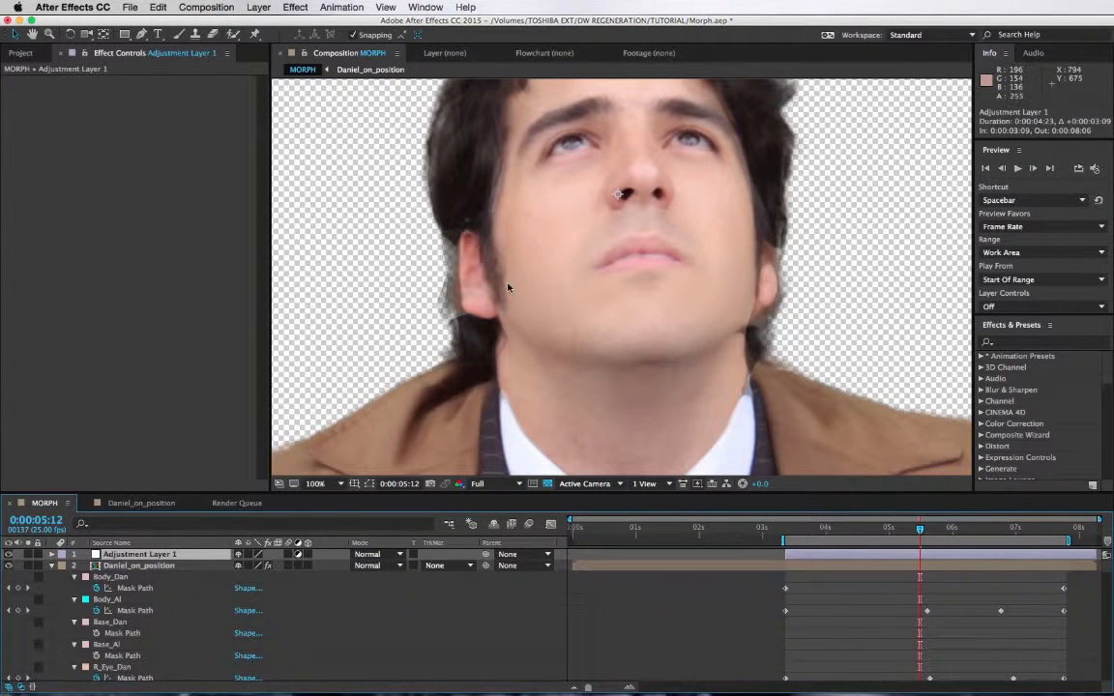
Apply a Fast Blur effect to the adjustment layer.
{"action": "left_click", "coordinate": [253, 7]}
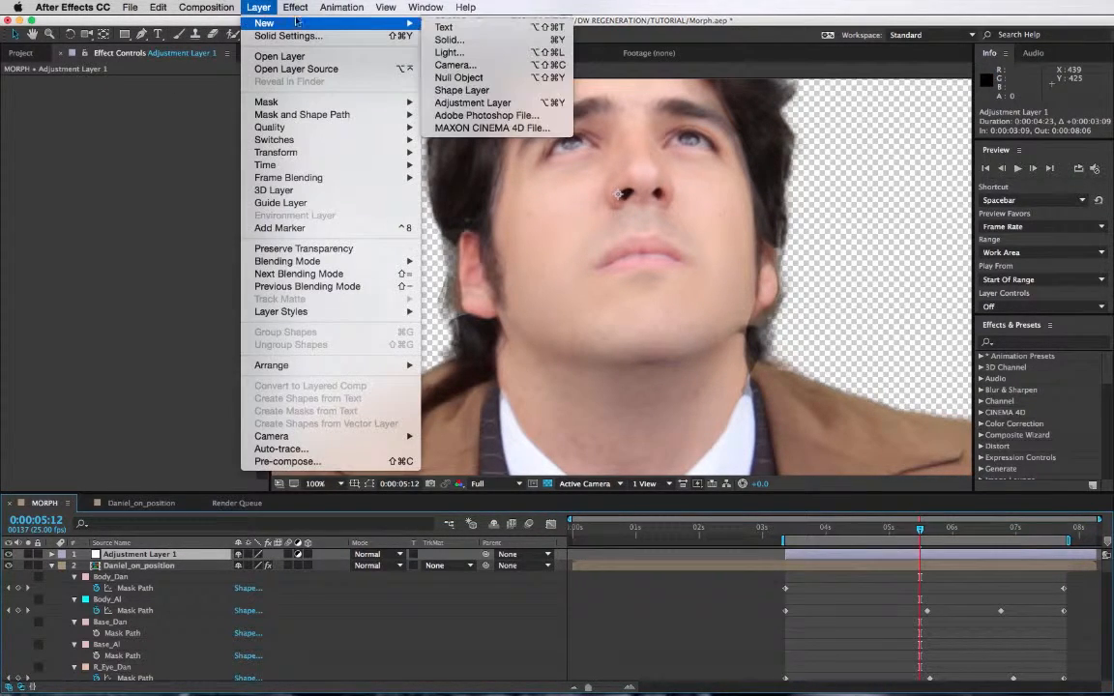
{"action": "left_click", "coordinate": [156, 556]}
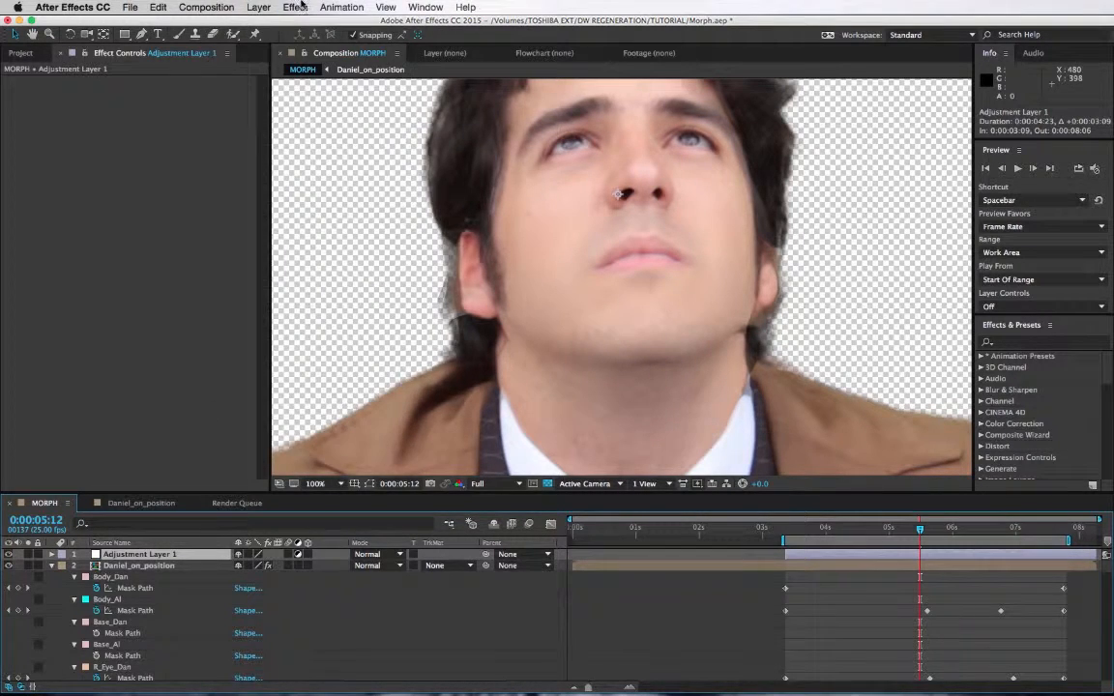
{"action": "left_click", "coordinate": [301, 6]}
{"action": "mouse_move", "coordinate": [340, 93]}
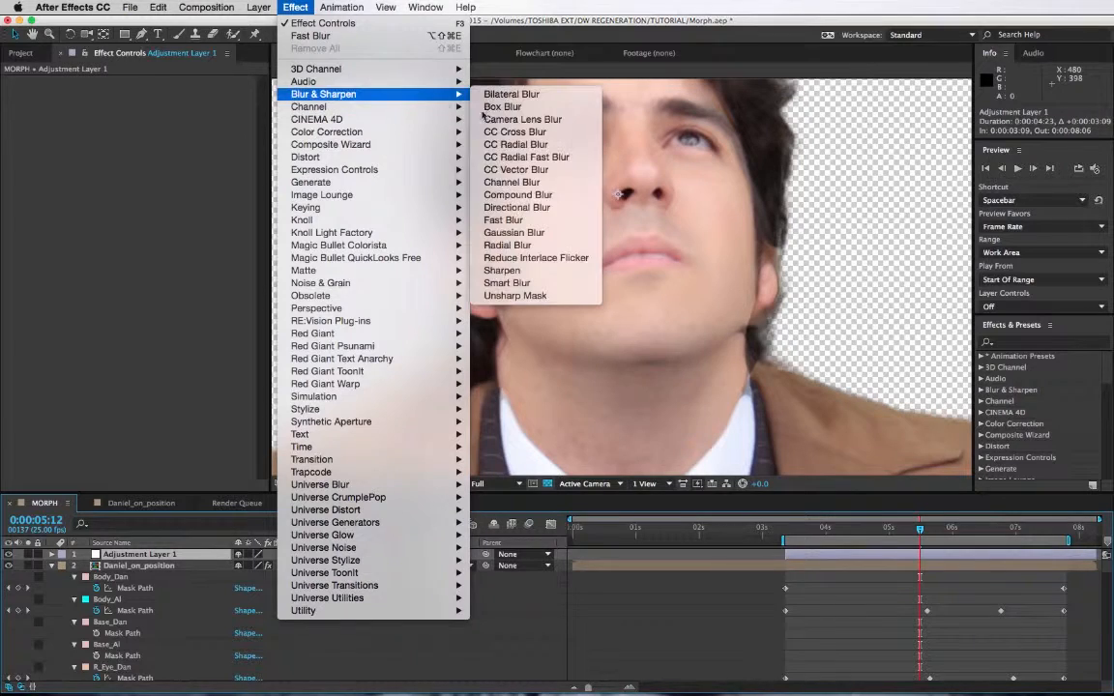
{"action": "left_click", "coordinate": [528, 219]}
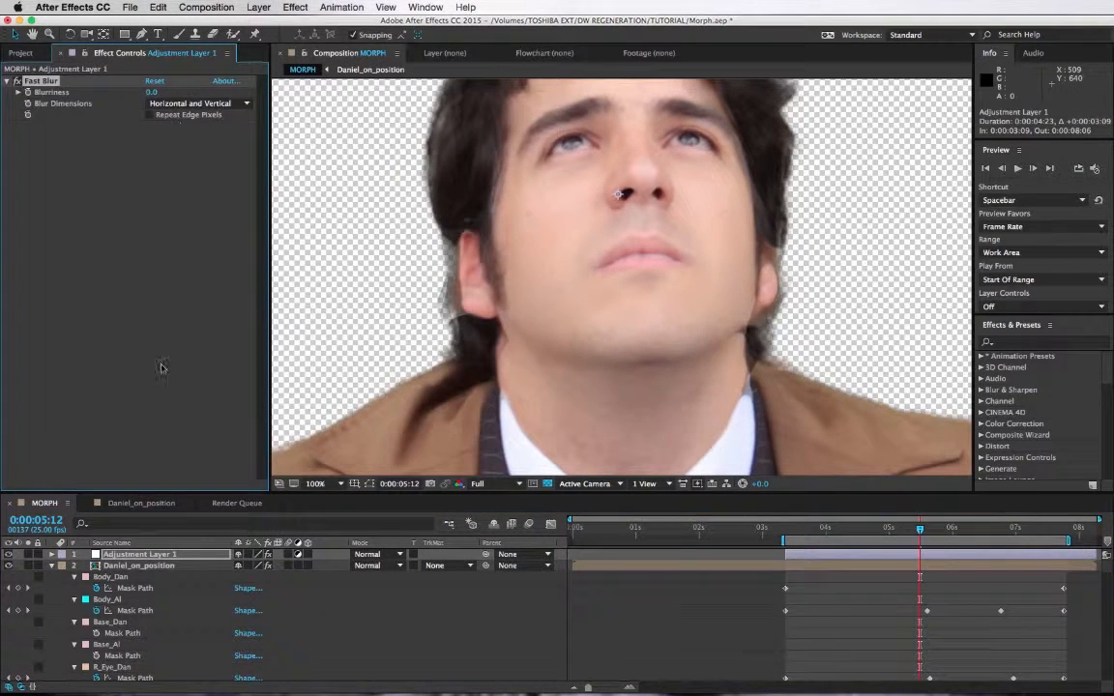
Draw a closed Pen mask on Adjustment Layer 1 around the hair edge beside and below the ear on the image's left.
{"action": "left_click", "coordinate": [141, 34]}
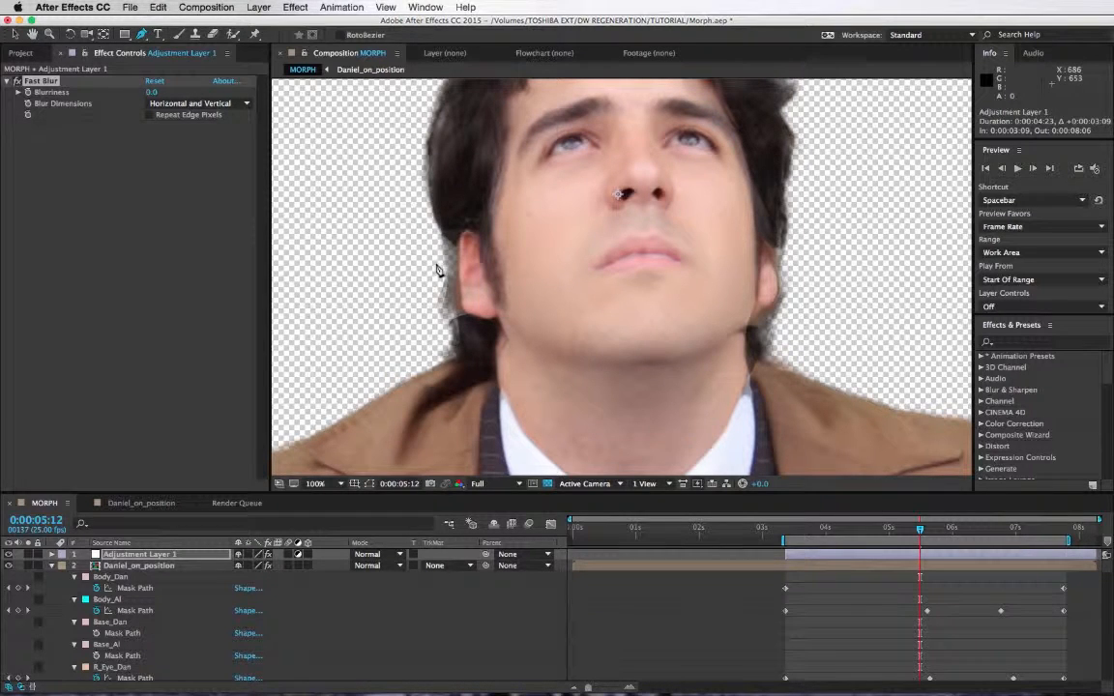
{"action": "left_click", "coordinate": [428, 231]}
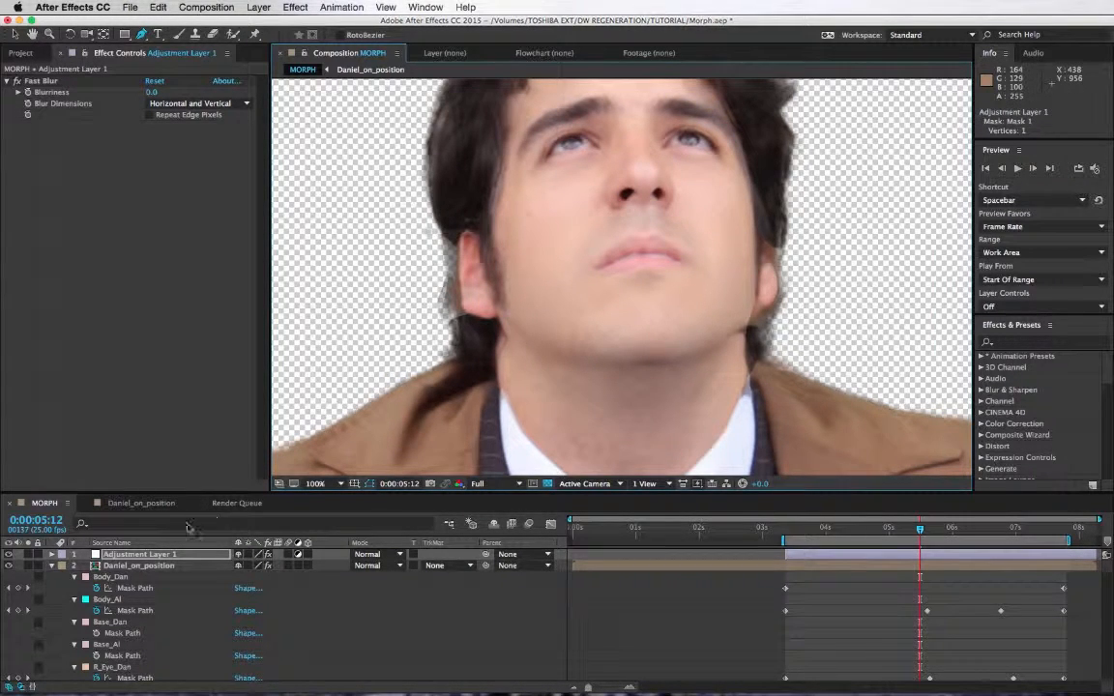
{"action": "key", "text": "super+z"}
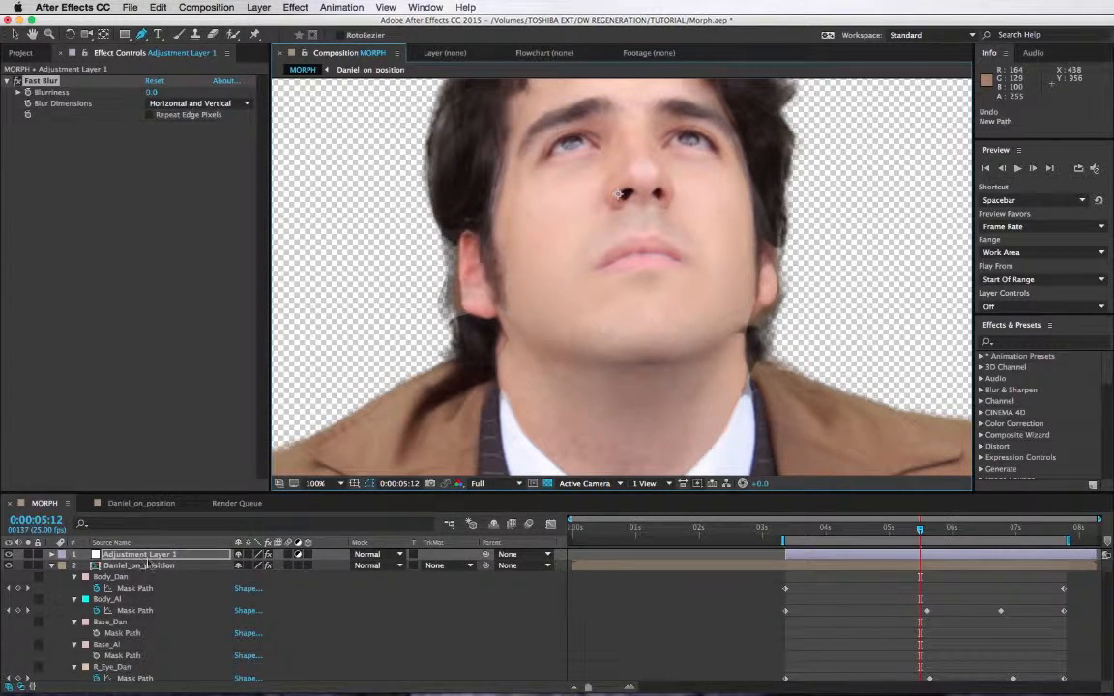
{"action": "left_click", "coordinate": [132, 555]}
{"action": "left_click", "coordinate": [439, 233]}
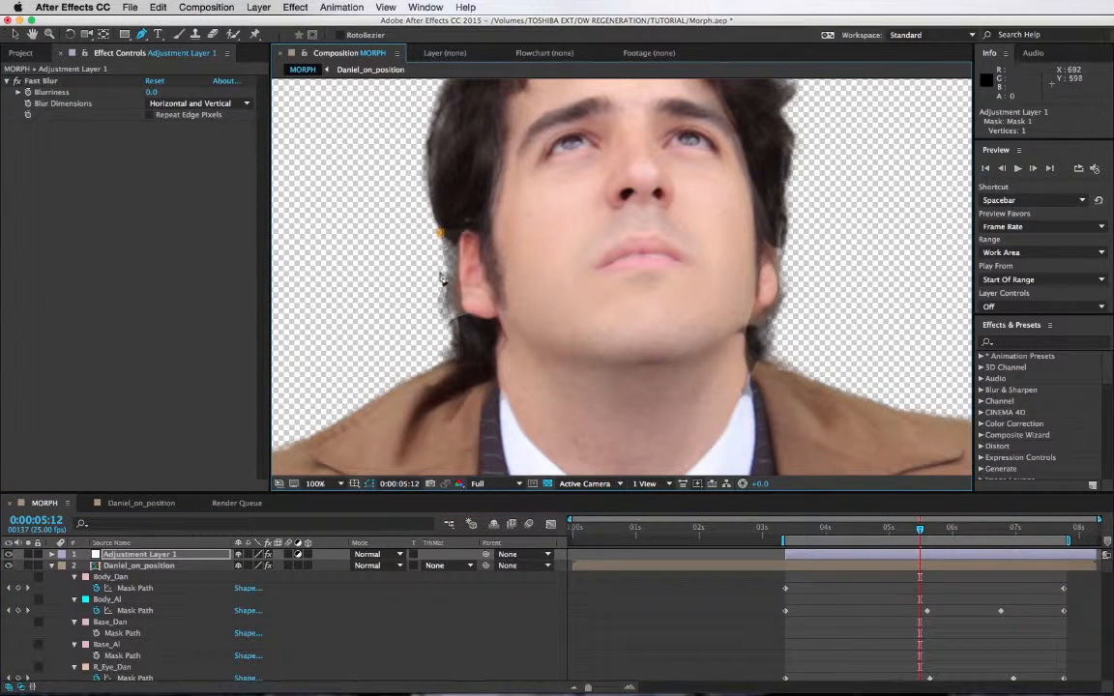
{"action": "left_click_drag", "start_coordinate": [447, 353], "coordinate": [477, 345]}
{"action": "left_click", "coordinate": [481, 319]}
{"action": "left_click", "coordinate": [460, 298]}
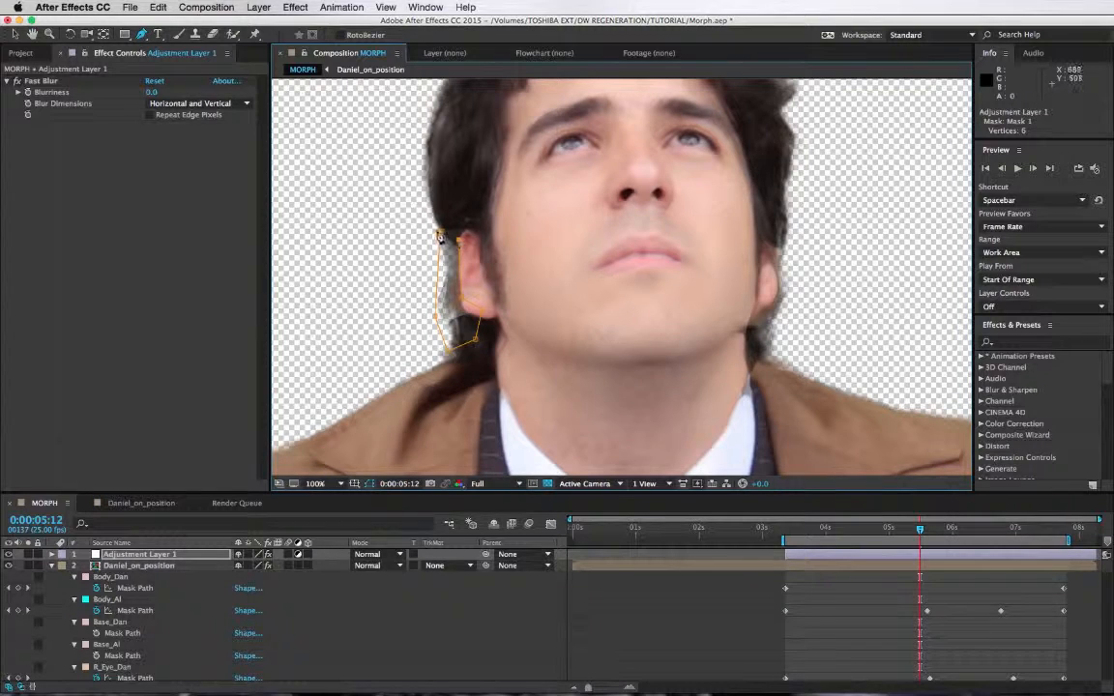
Draw a second closed mask on the adjustment layer over the neck, shirt collar and jacket edge on the image's right.
{"action": "left_click", "coordinate": [753, 342]}
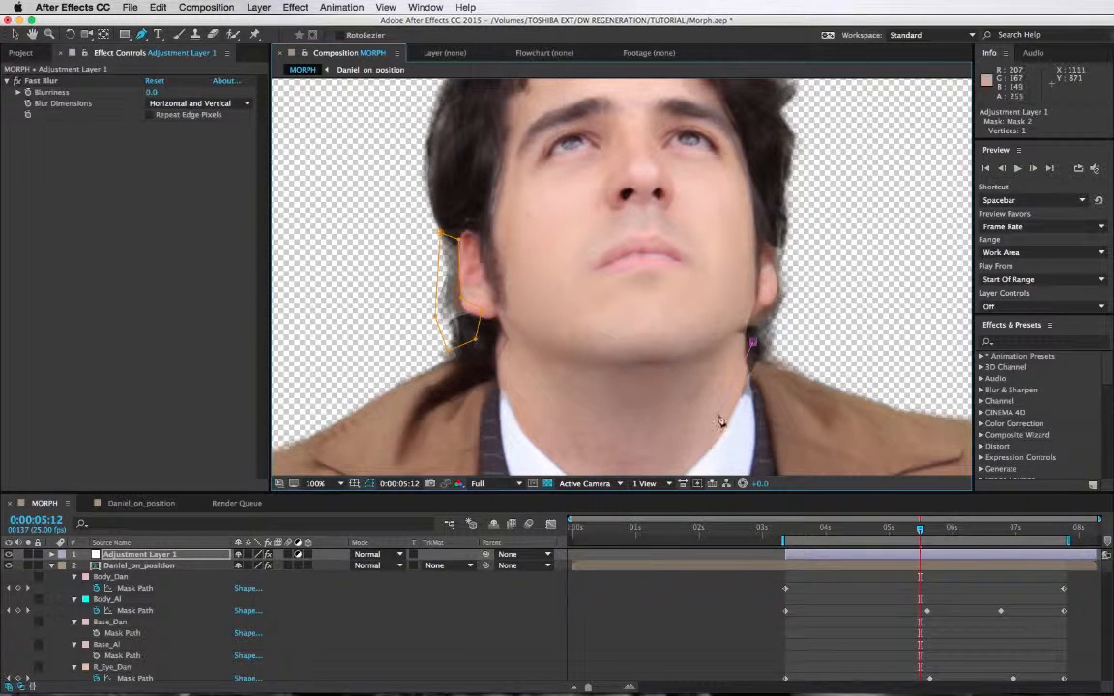
{"action": "left_click", "coordinate": [718, 414]}
{"action": "left_click", "coordinate": [746, 414]}
{"action": "left_click", "coordinate": [790, 352]}
{"action": "left_click", "coordinate": [753, 342]}
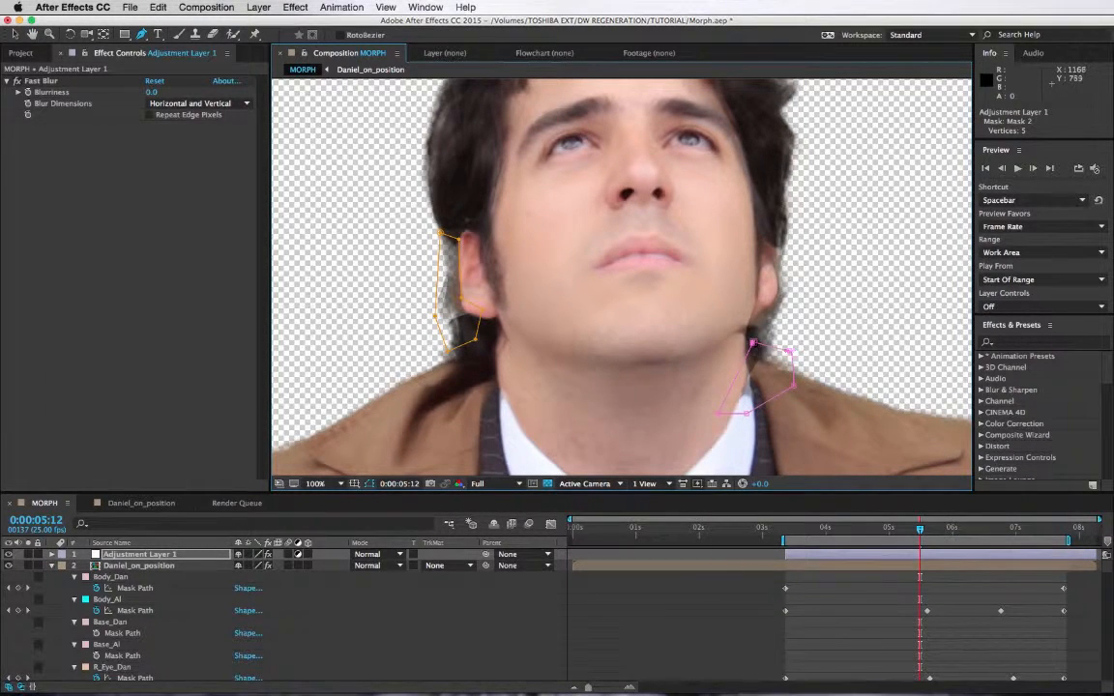
Draw a third four-point mask over the hair above the right-hand ear, and extend the neck mask's upper vertex to the jawline.
{"action": "left_click", "coordinate": [758, 214]}
{"action": "left_click", "coordinate": [790, 240]}
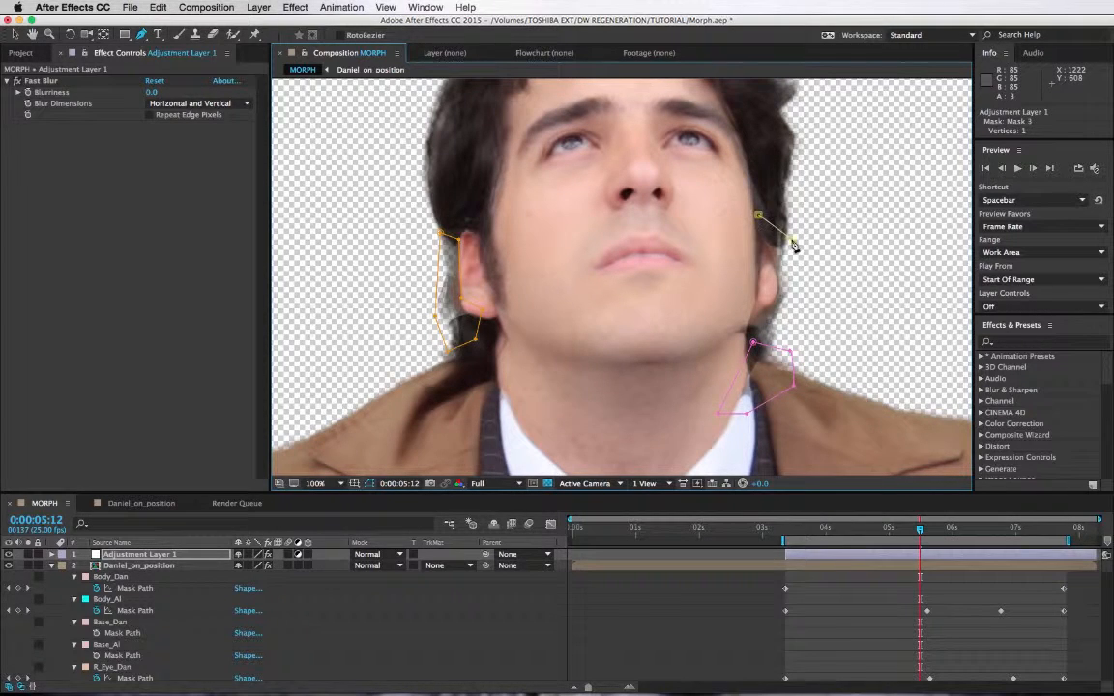
{"action": "left_click", "coordinate": [792, 267]}
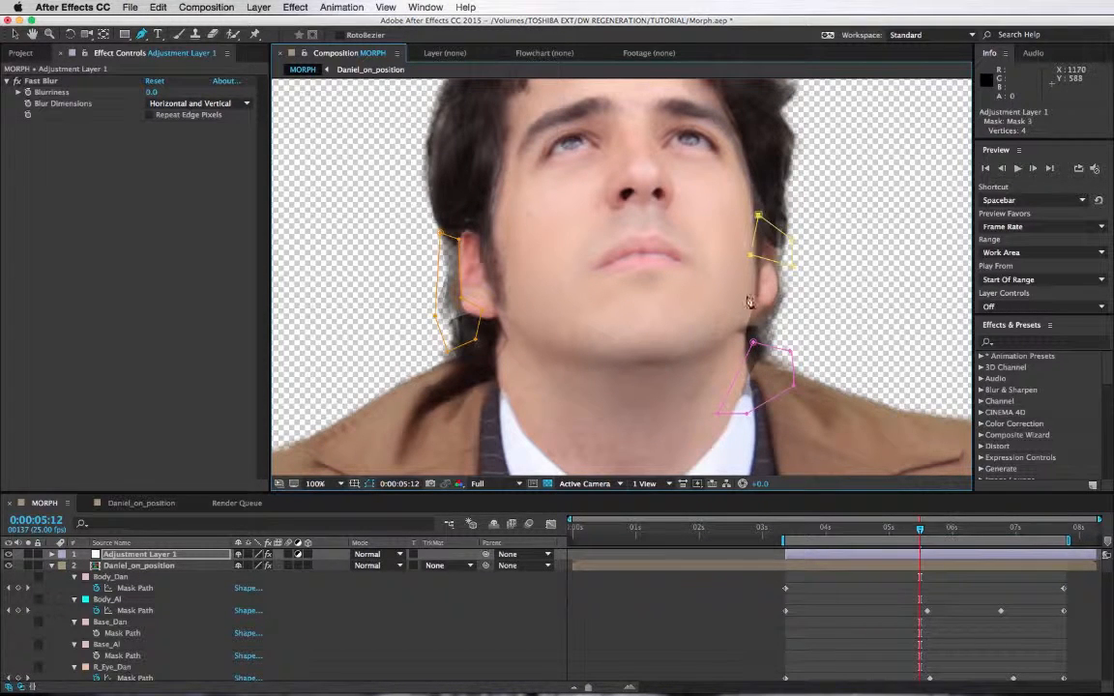
{"action": "left_click_drag", "start_coordinate": [753, 342], "coordinate": [733, 315]}
Set the Mask Feather of Mask 1, Mask 2 and Mask 3 on the adjustment layer to 4 pixels each.
{"action": "key", "text": "f"}
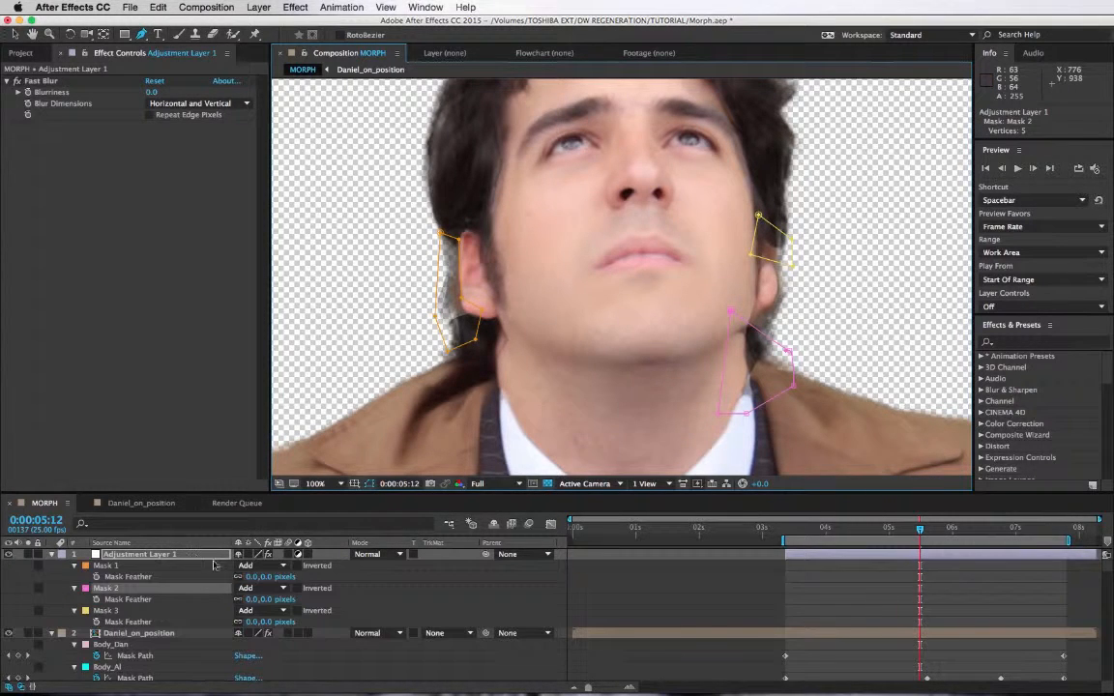
{"action": "left_click", "coordinate": [252, 577]}
{"action": "type", "text": "4"}
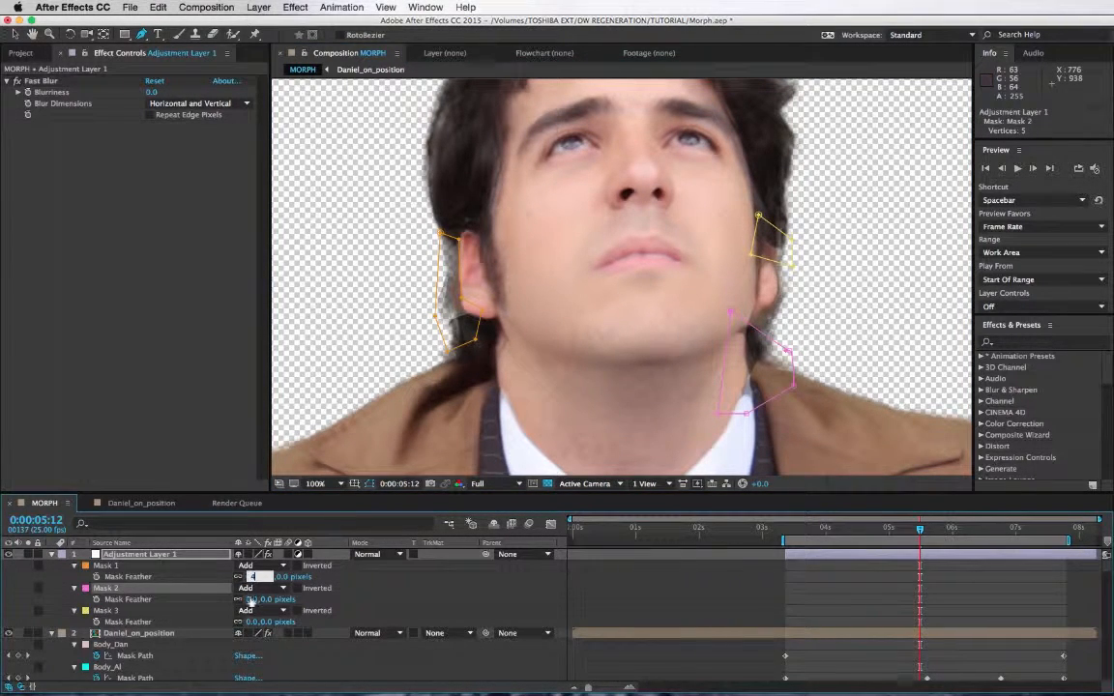
{"action": "left_click", "coordinate": [253, 599]}
{"action": "type", "text": "4"}
{"action": "left_click", "coordinate": [252, 623]}
{"action": "type", "text": "4"}
{"action": "left_click", "coordinate": [368, 606]}
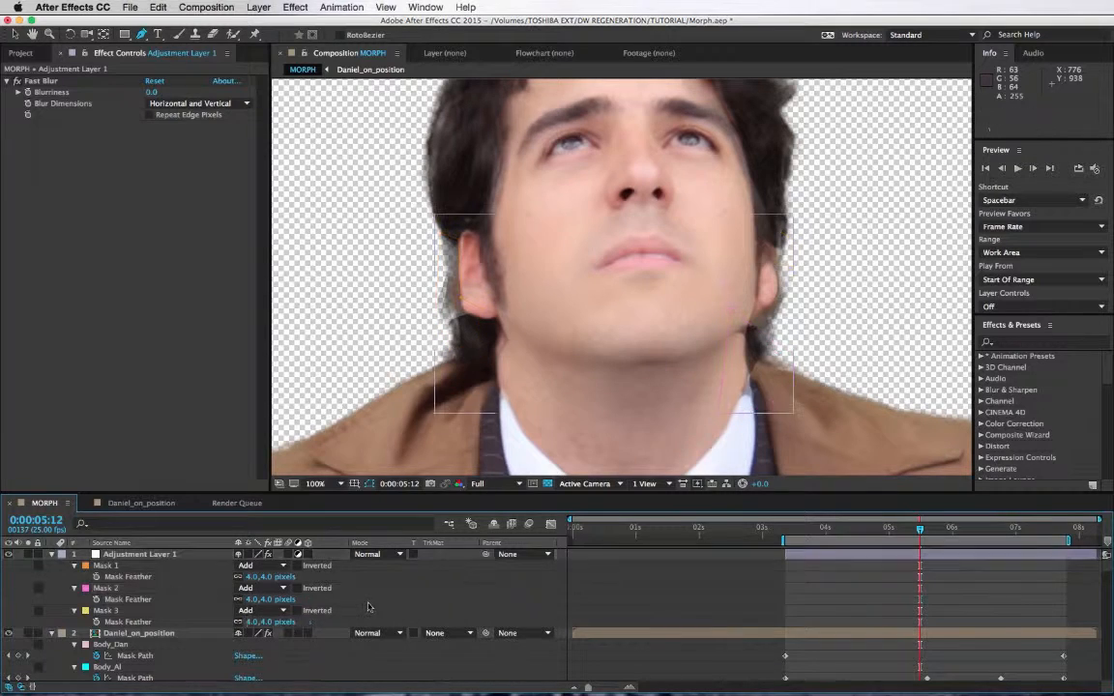
Try Fast Blur Blurriness values of 2 and 6 with the mask outlines hidden, and settle on 3.
{"action": "left_click", "coordinate": [150, 92]}
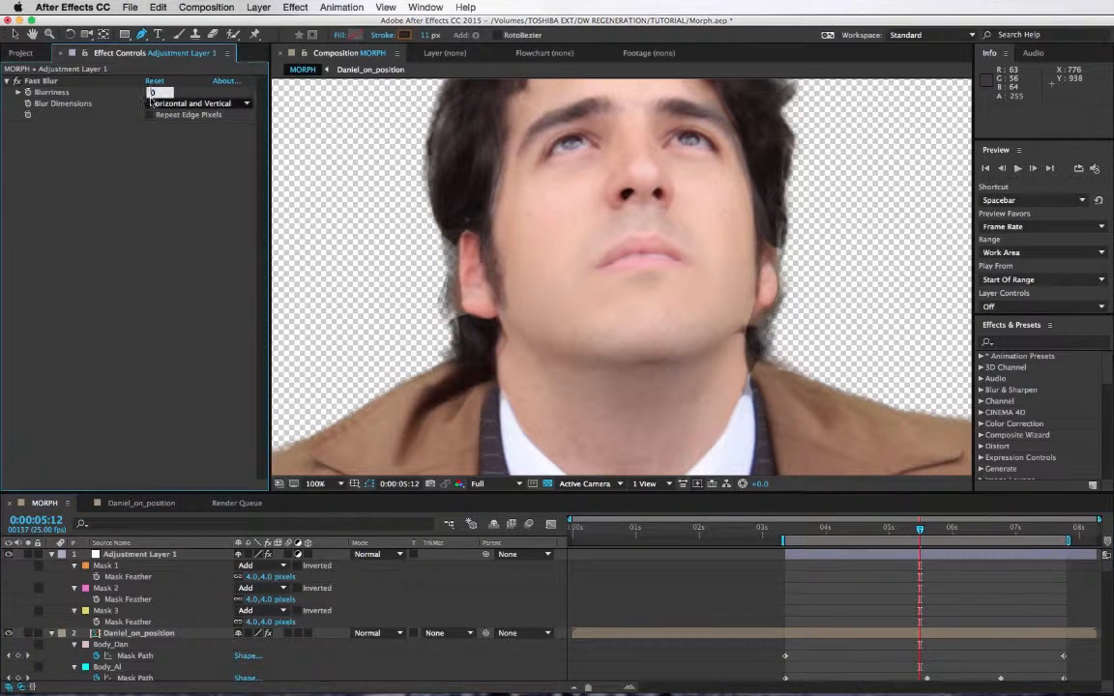
{"action": "type", "text": "2"}
{"action": "key", "text": "Return"}
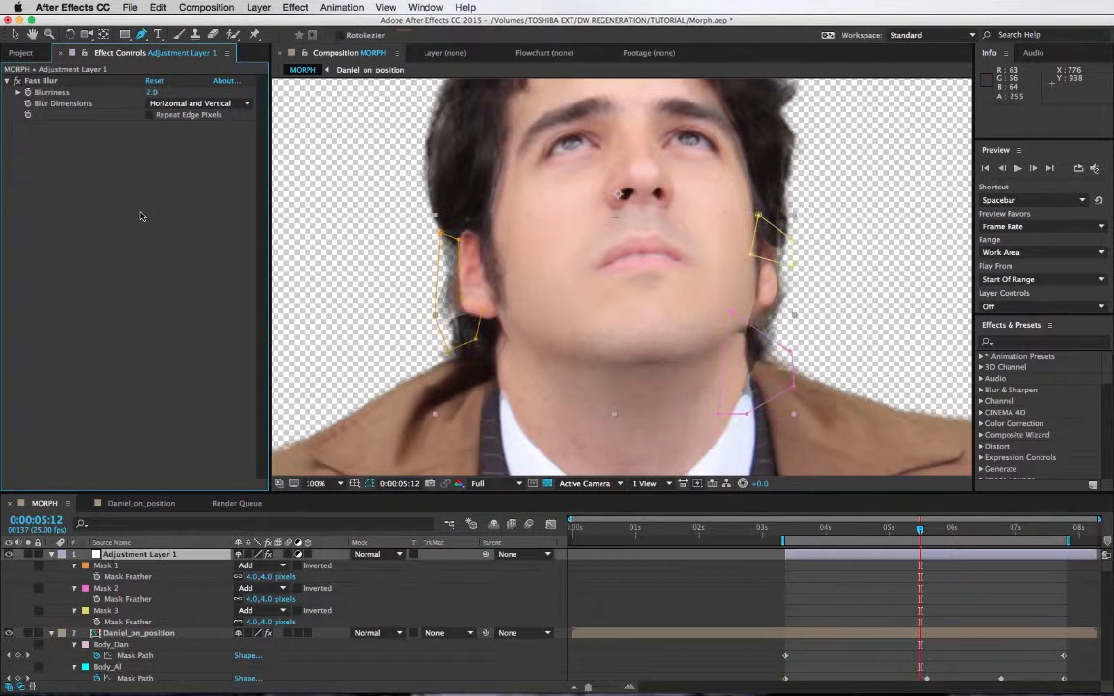
{"action": "left_click", "coordinate": [370, 484]}
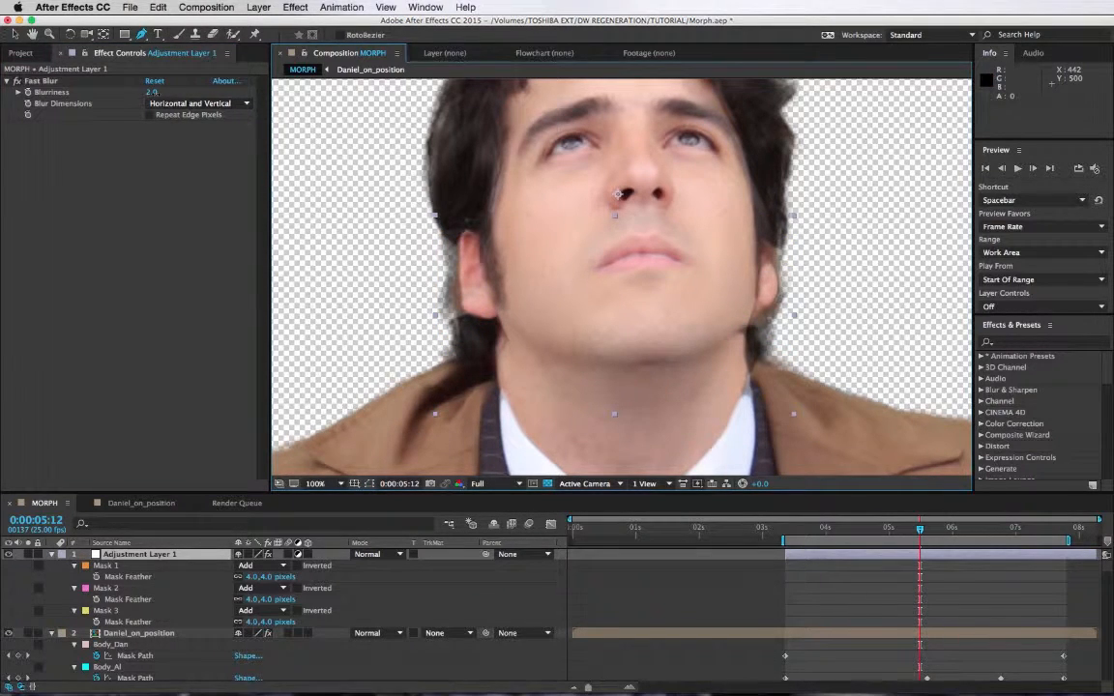
{"action": "left_click", "coordinate": [152, 92]}
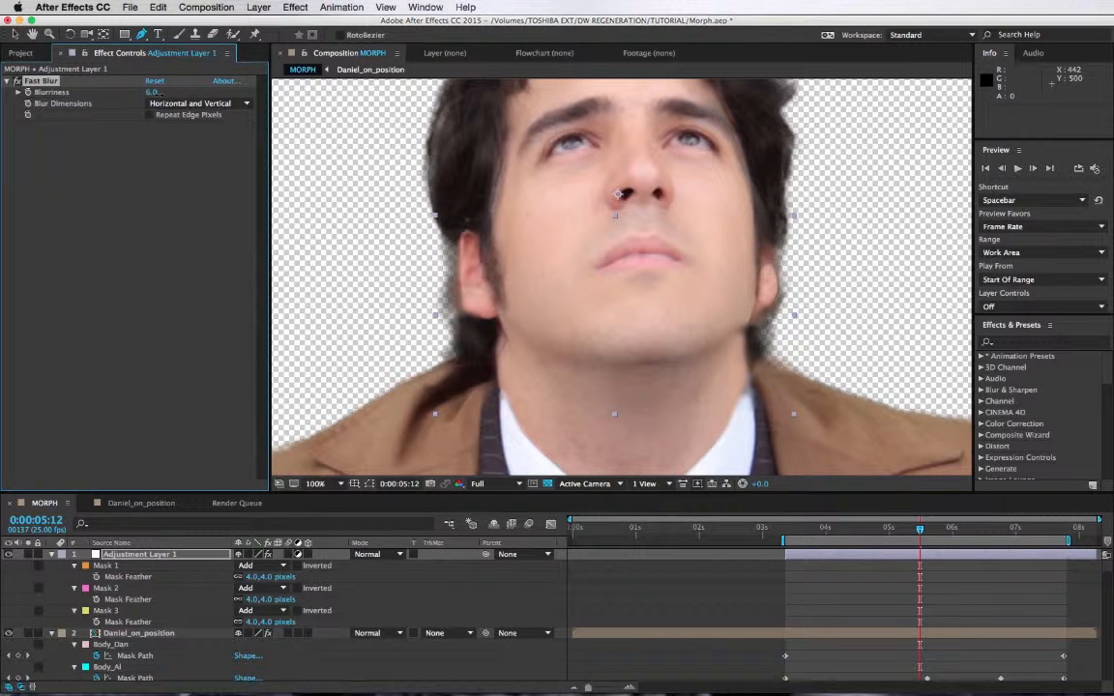
{"action": "left_click_drag", "start_coordinate": [159, 93], "coordinate": [157, 94]}
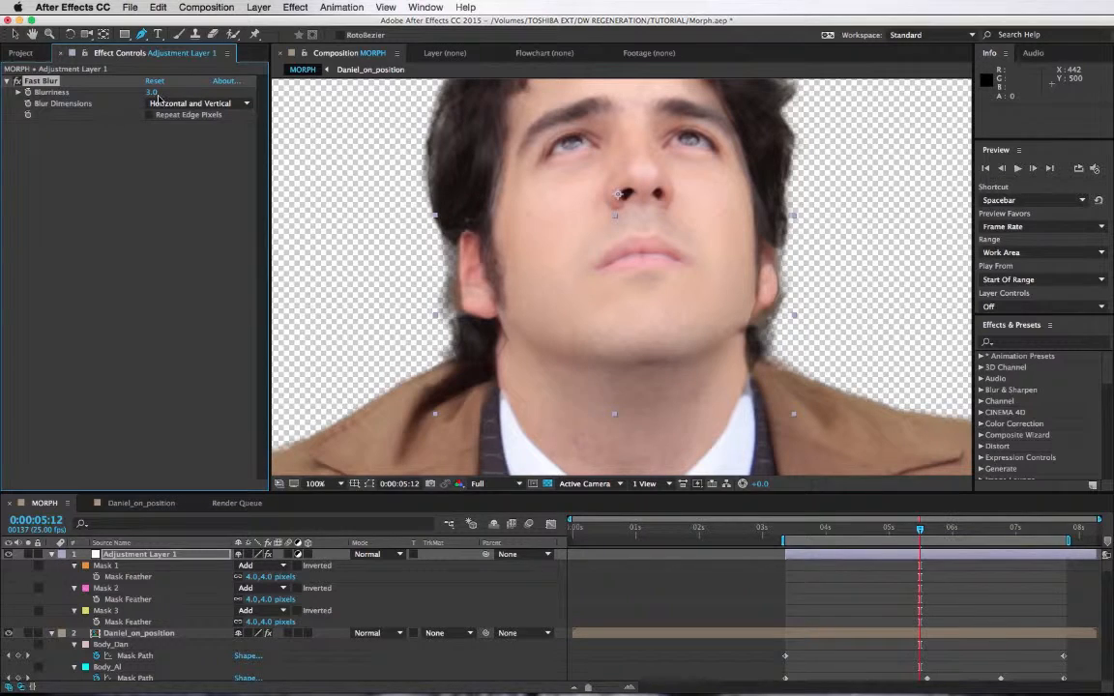
Show the mask outlines, raise Mask 2's outer upper vertex slightly beside the neck hair, and hide the outlines again.
{"action": "left_click", "coordinate": [368, 484]}
{"action": "left_click", "coordinate": [788, 343]}
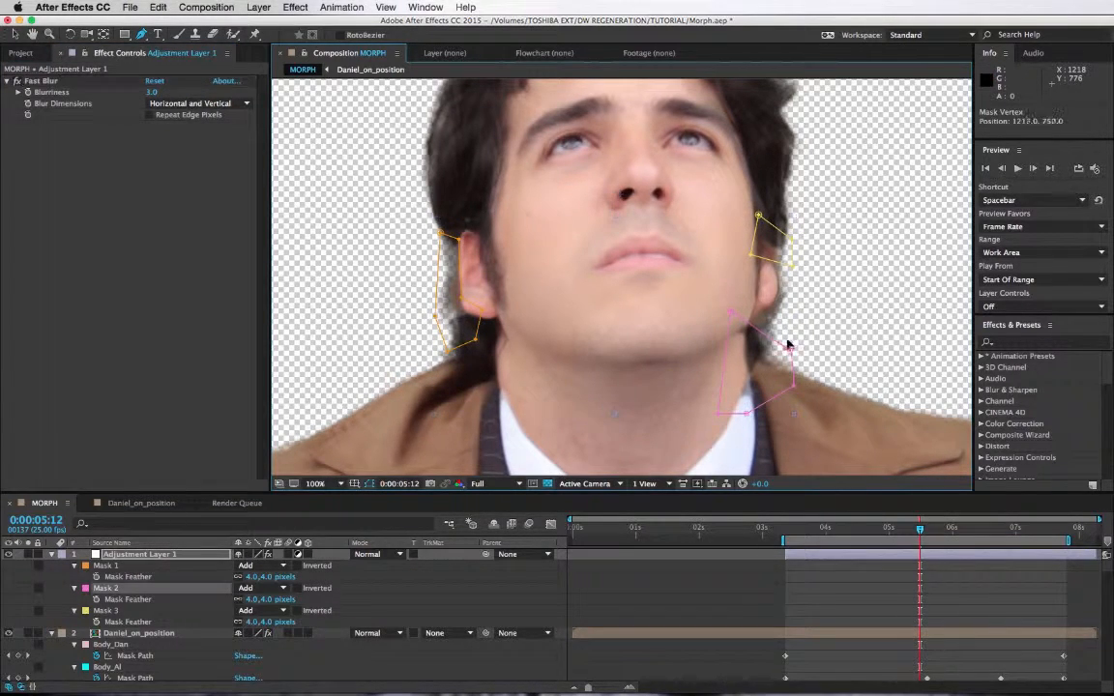
{"action": "left_click_drag", "start_coordinate": [788, 343], "coordinate": [788, 334]}
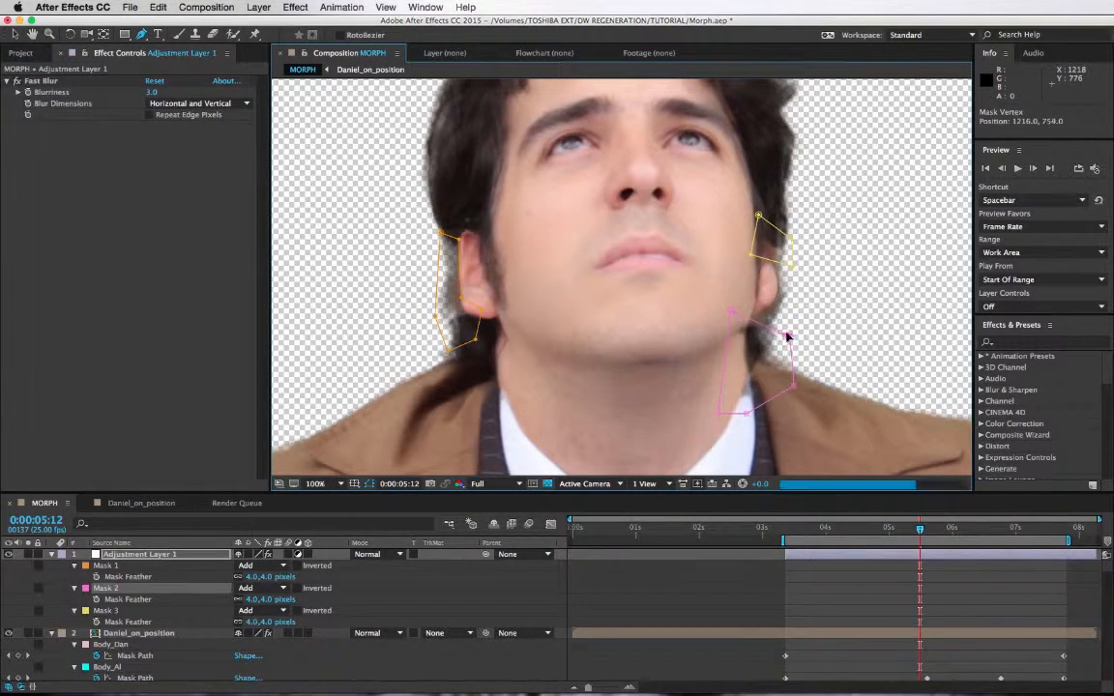
{"action": "left_click", "coordinate": [370, 485]}
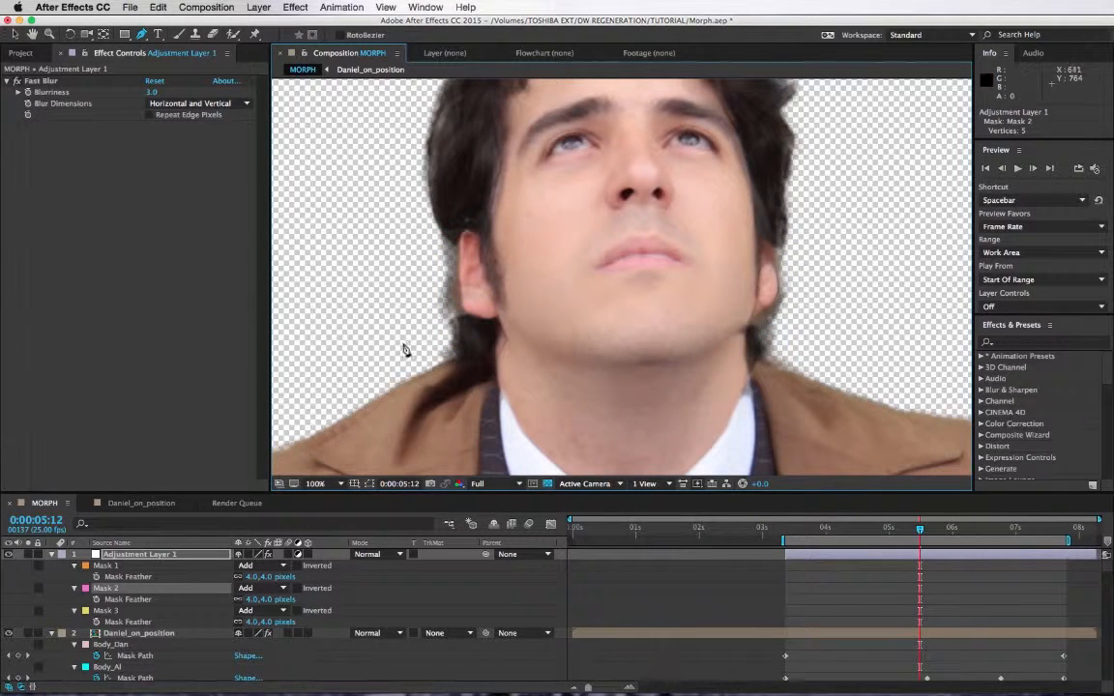
Split the Daniel_on_position layer at 0:00:03:09 and delete the RE:Flex Motion Morph effect from the earlier part.
{"action": "scroll", "coordinate": [519, 364], "scroll_direction": "down", "scroll_amount": 2}
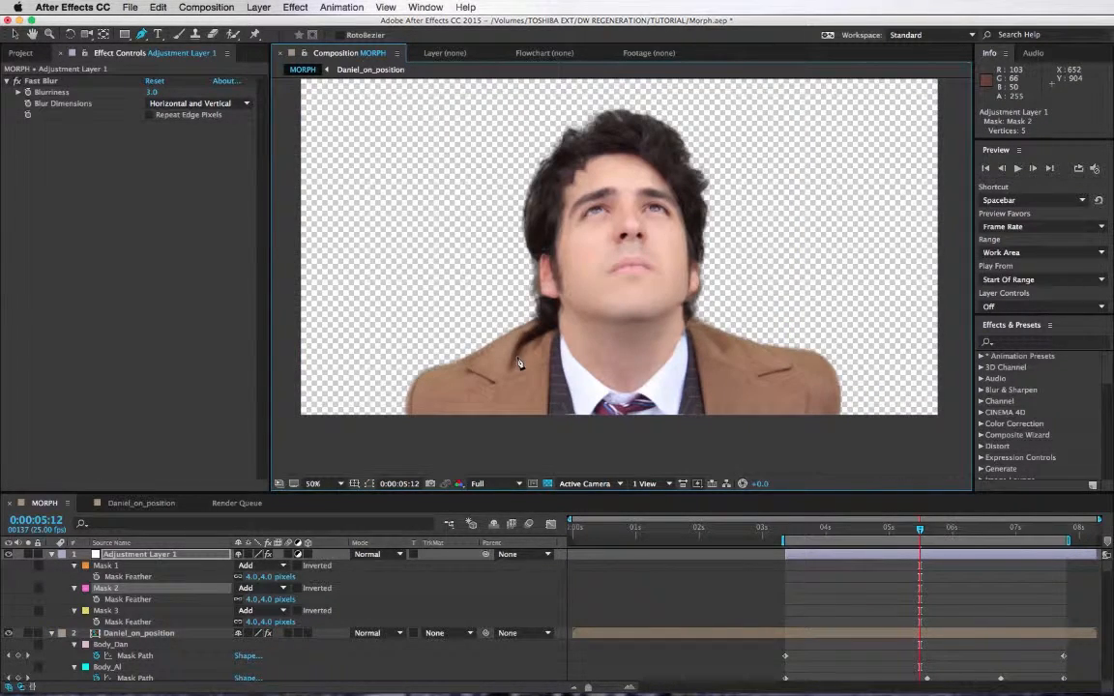
{"action": "left_click", "coordinate": [317, 483]}
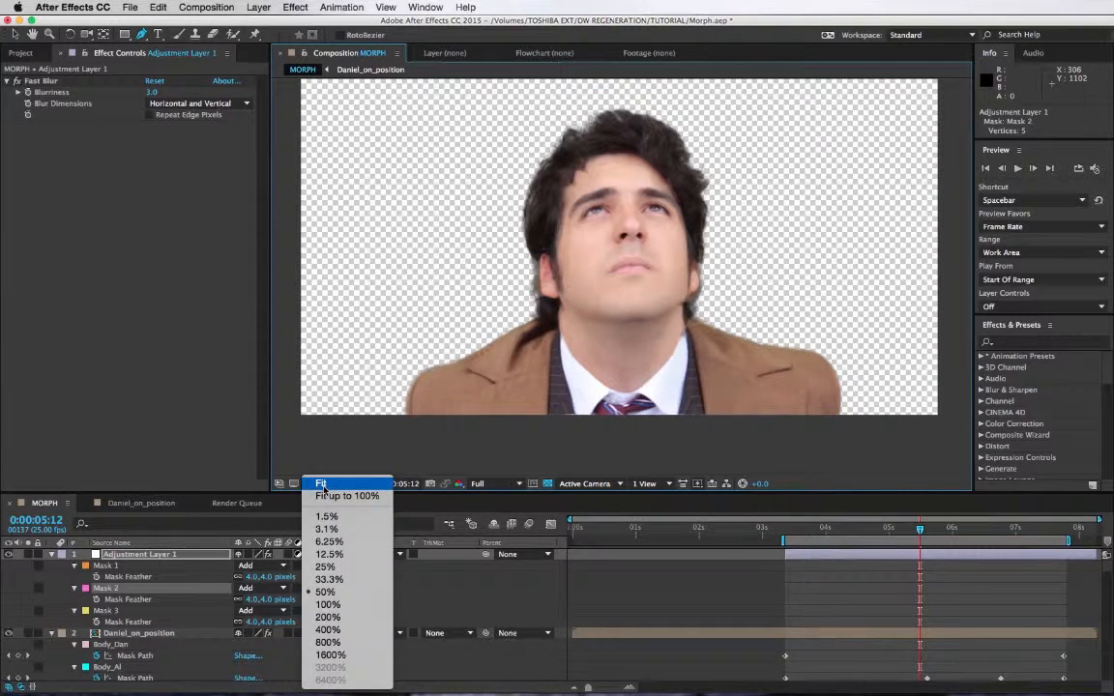
{"action": "left_click", "coordinate": [321, 483]}
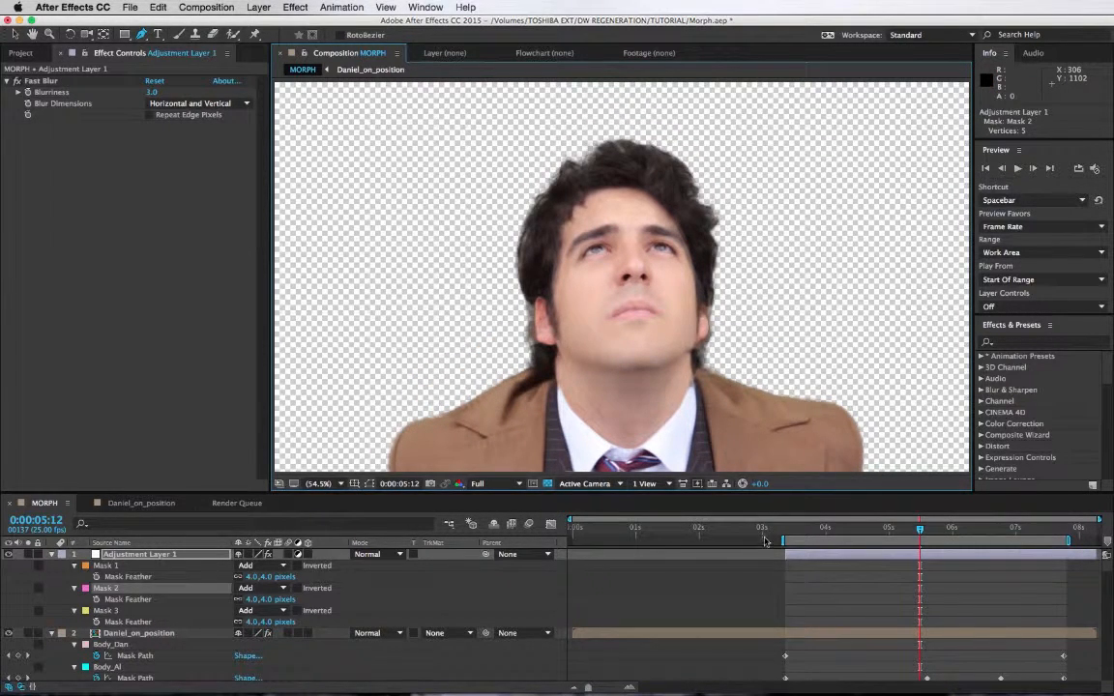
{"action": "left_click_drag", "start_coordinate": [760, 530], "coordinate": [781, 534]}
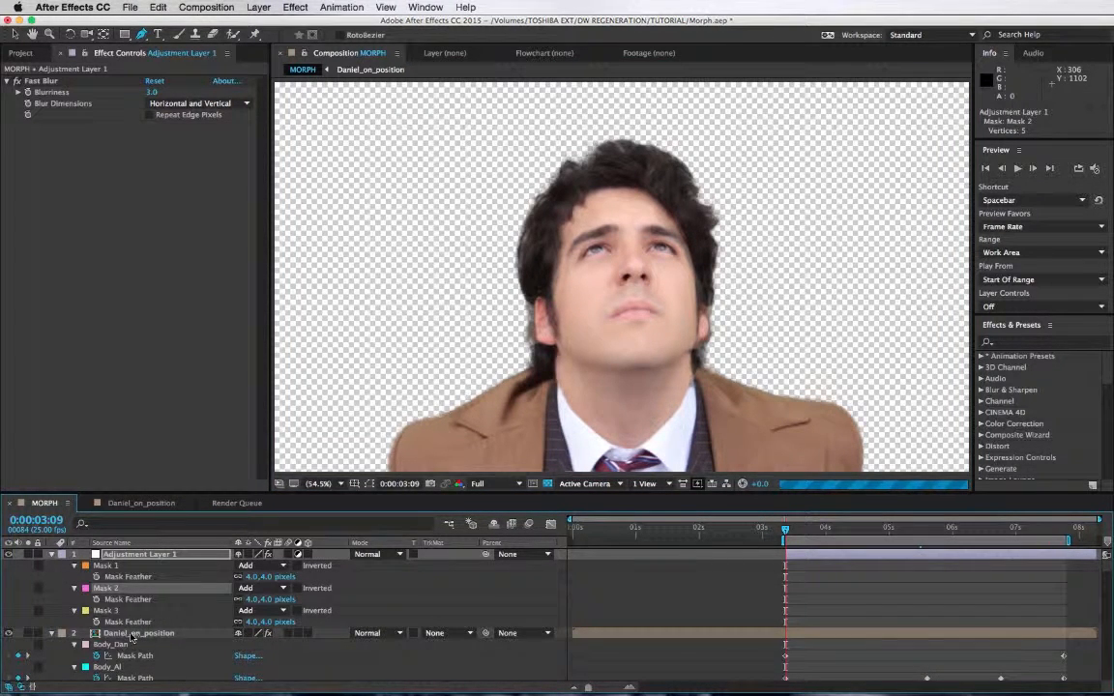
{"action": "left_click", "coordinate": [126, 634]}
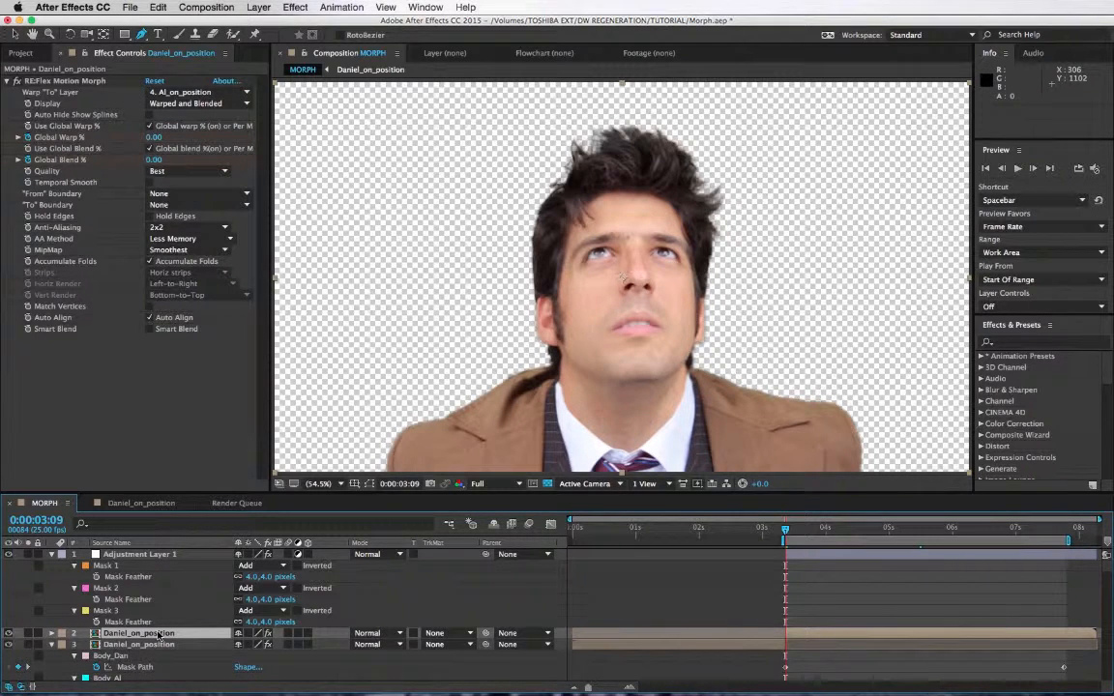
{"action": "key", "text": "ctrl+shift+d"}
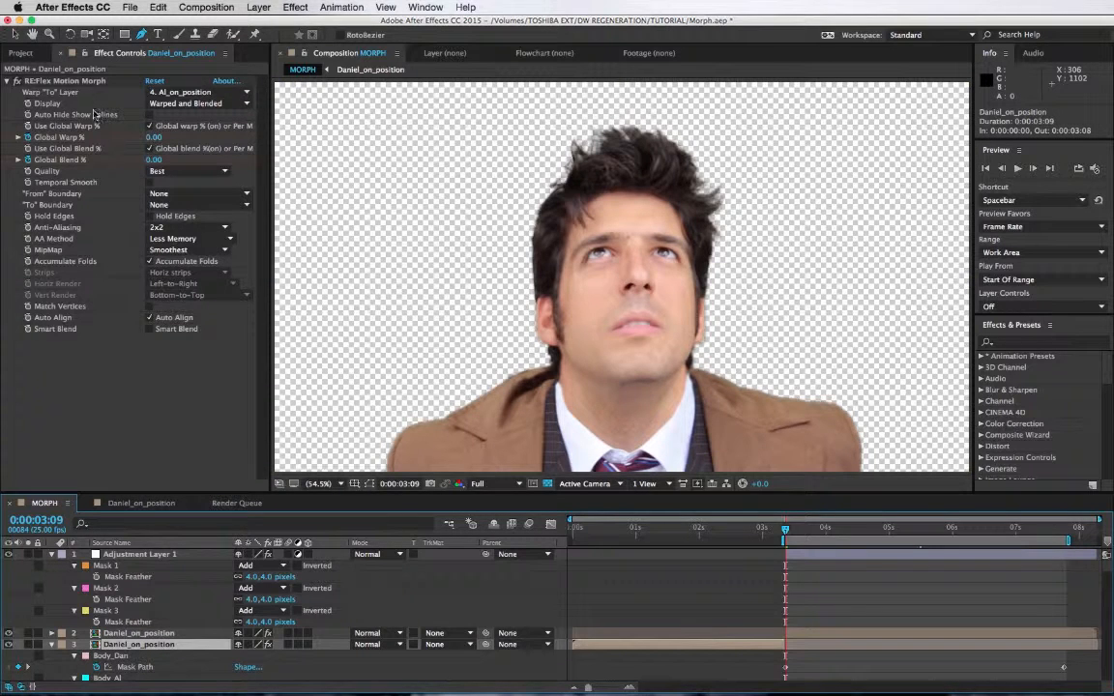
{"action": "left_click", "coordinate": [64, 82]}
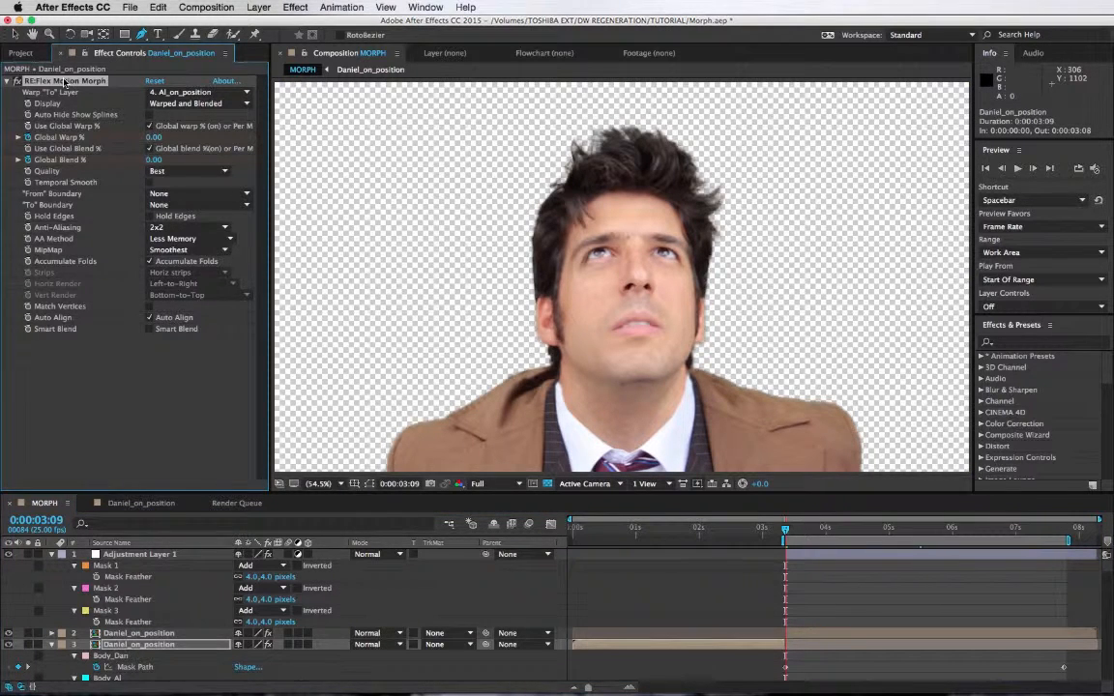
{"action": "key", "text": "Delete"}
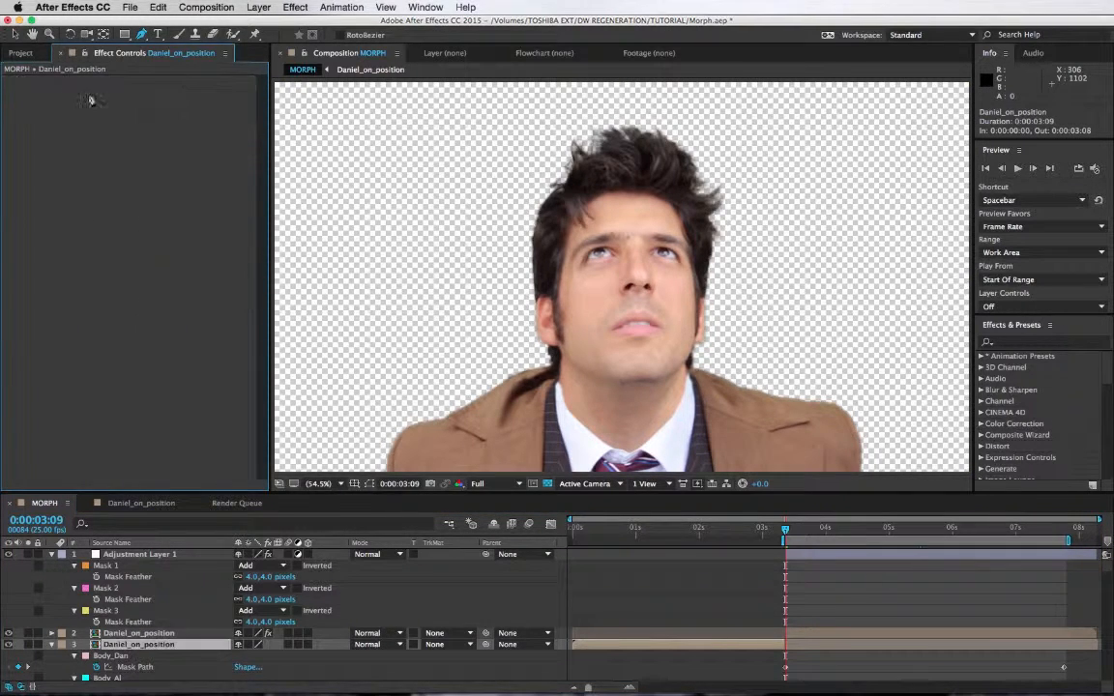
Split the morphing Daniel_on_position layer at 0:00:07:19, and toggle RE:Flex Motion Morph off and on for the last part to compare.
{"action": "left_click", "coordinate": [1063, 529]}
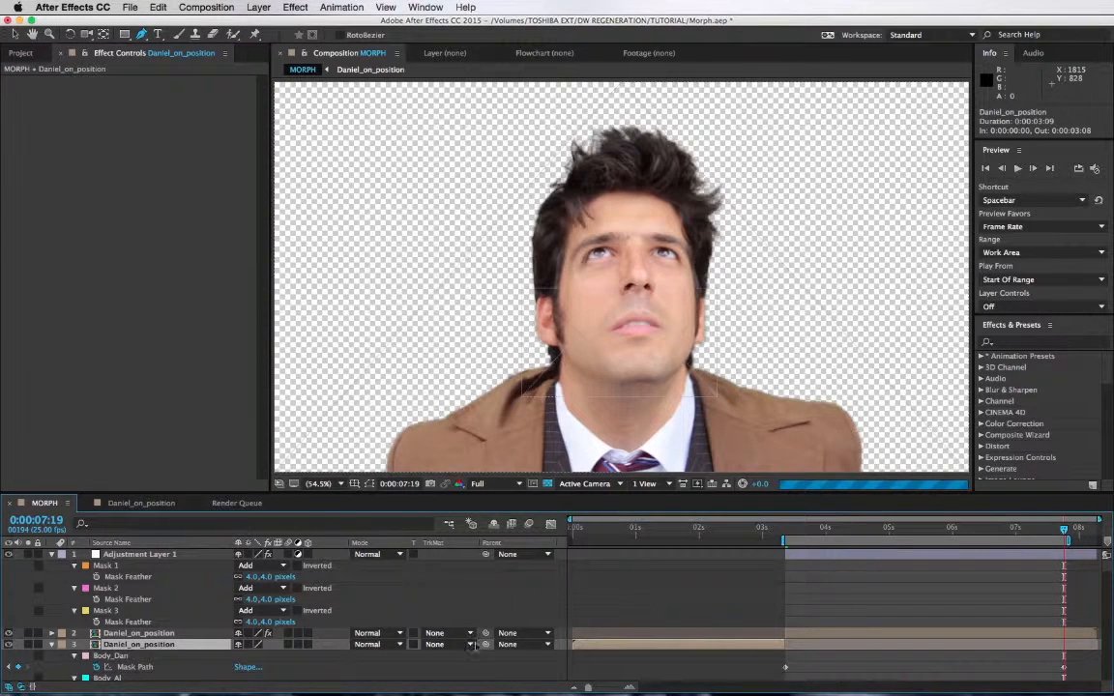
{"action": "left_click", "coordinate": [155, 633]}
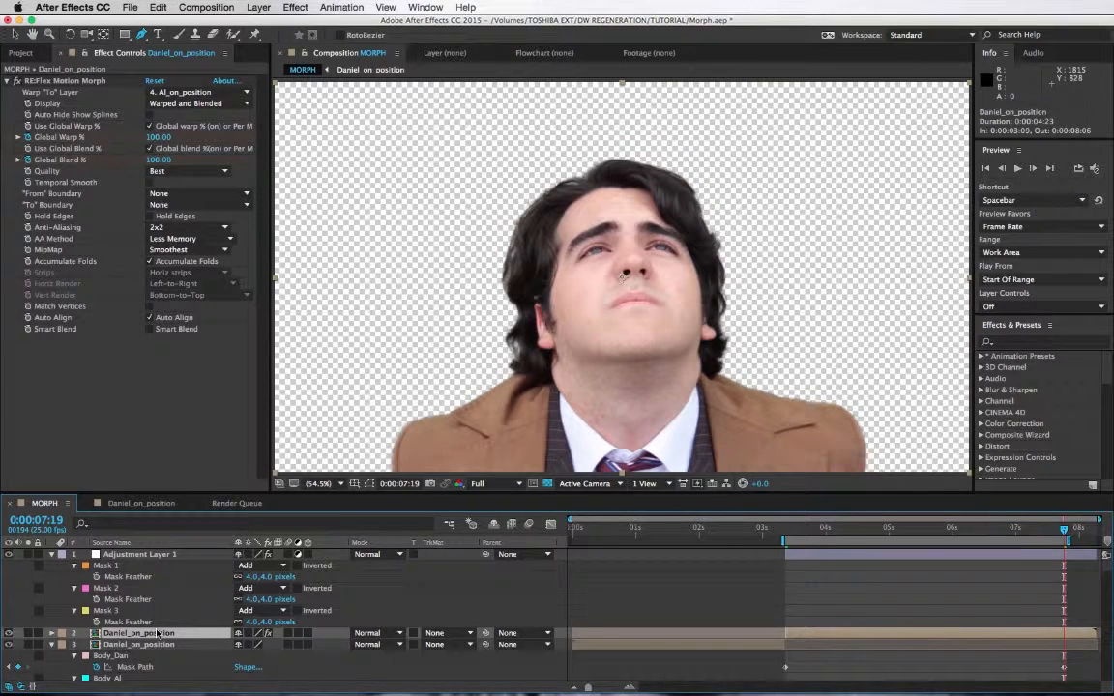
{"action": "key", "text": "super+d"}
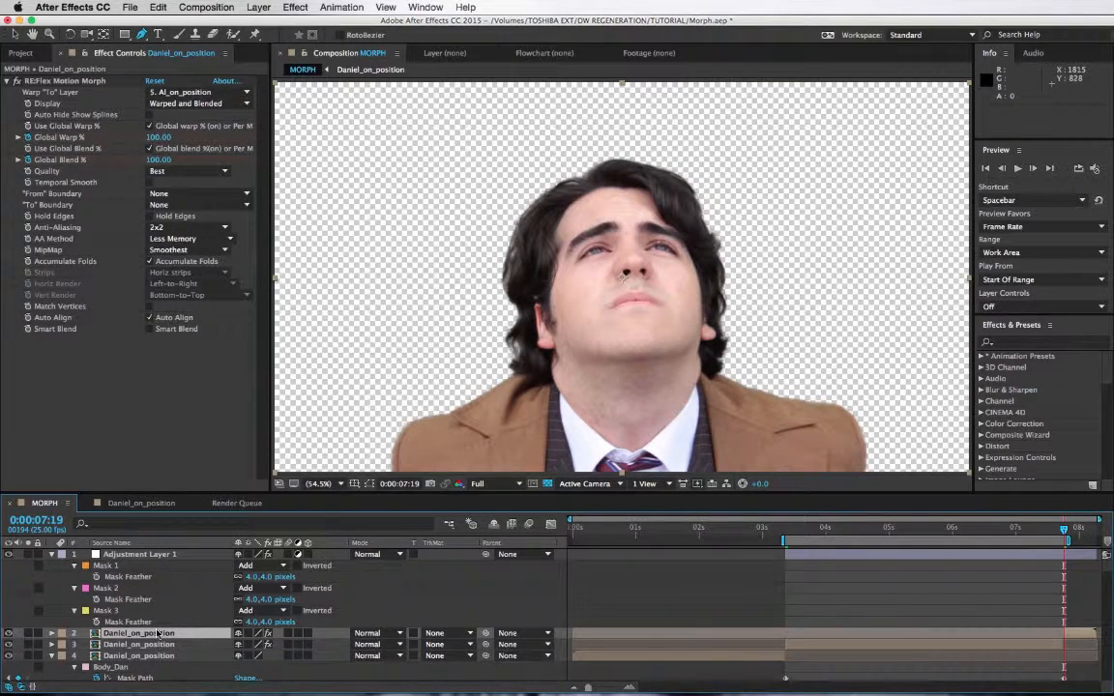
{"action": "left_click", "coordinate": [18, 83]}
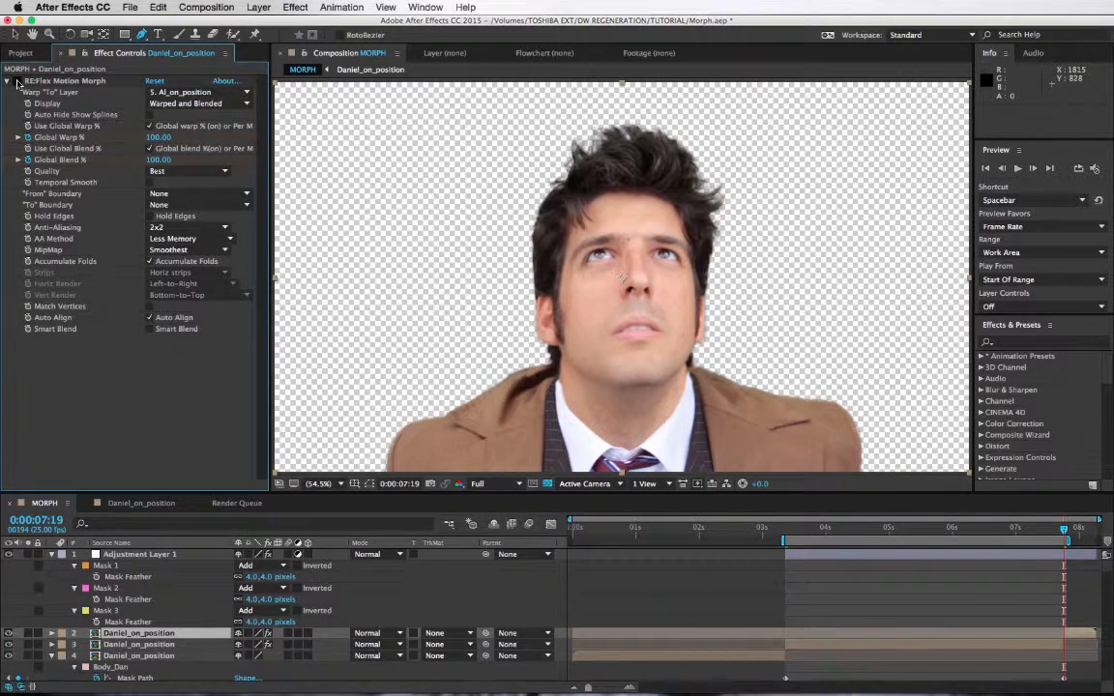
{"action": "left_click", "coordinate": [17, 83]}
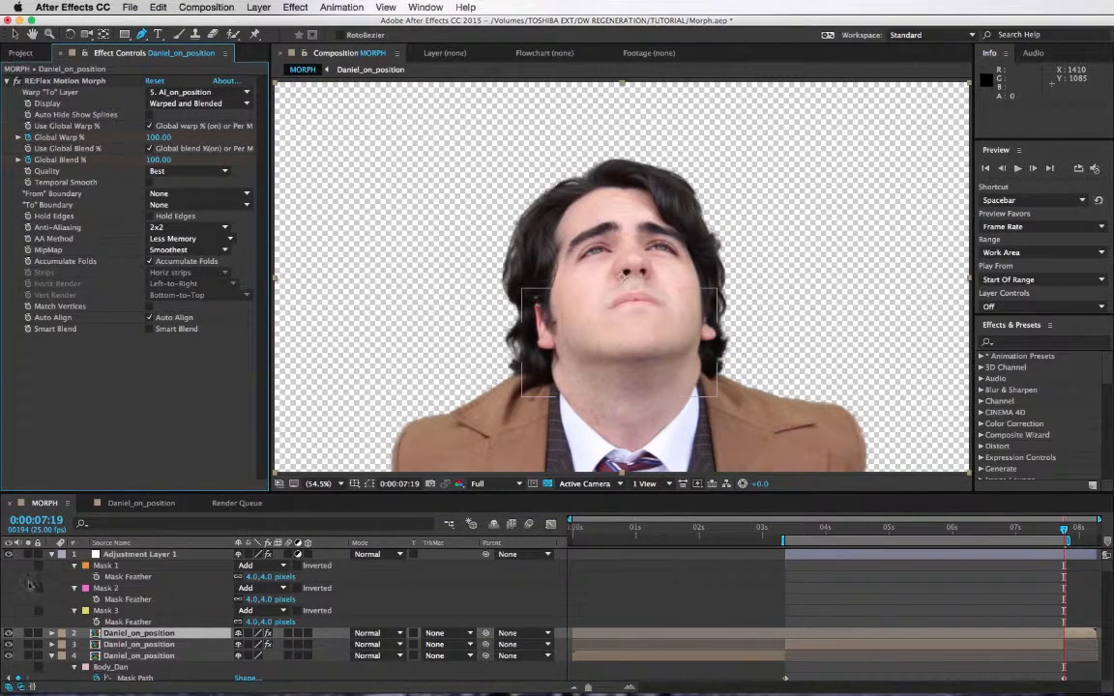
Move the Al_on_position layer up the stack to directly below the last Daniel_on_position segment.
{"action": "scroll", "coordinate": [58, 600], "scroll_direction": "down", "scroll_amount": 8}
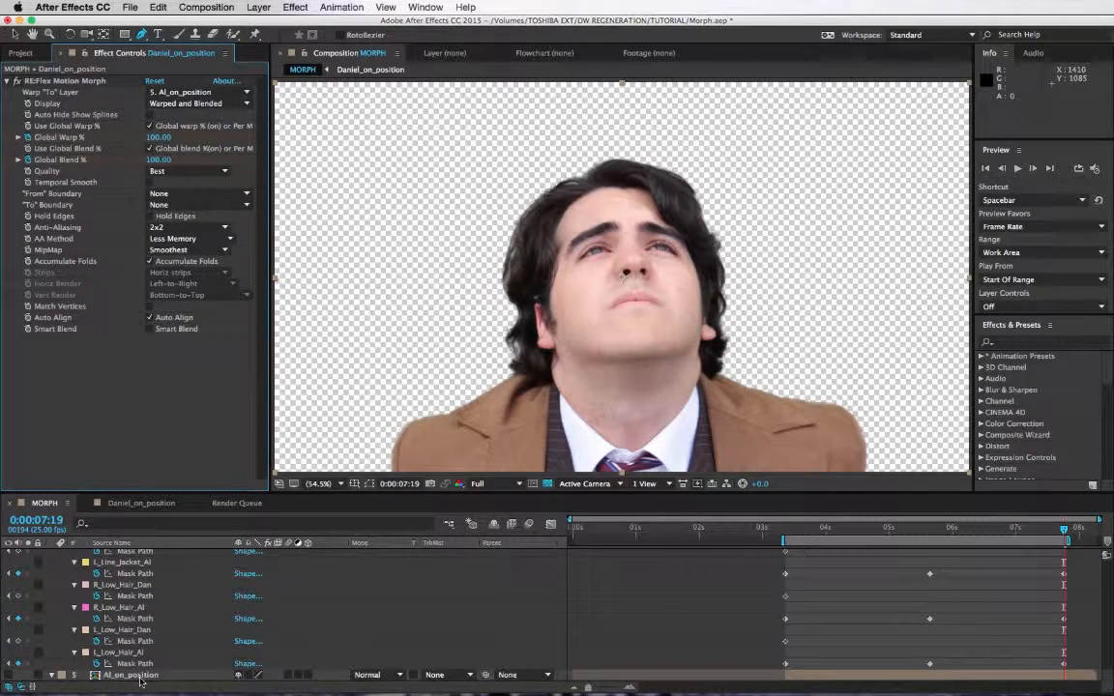
{"action": "left_click_drag", "start_coordinate": [141, 681], "coordinate": [154, 644]}
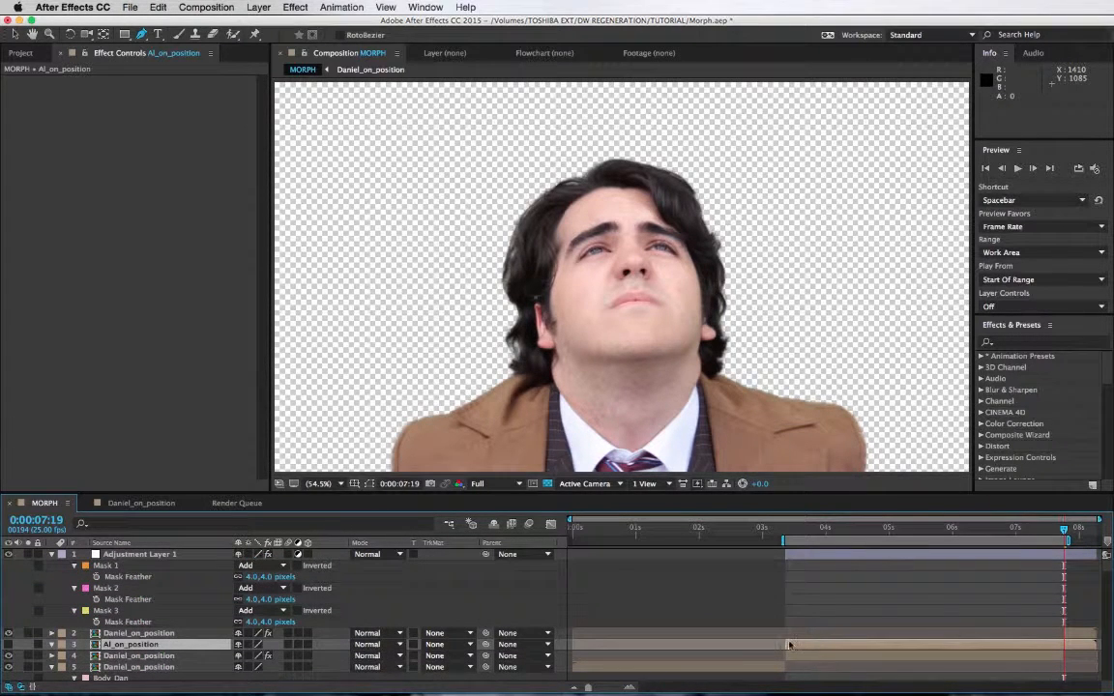
Replace the last Daniel_on_position segment with a visible Al_on_position layer trimmed to start at 0:00:07:19, deleting the Daniel segment.
{"action": "left_click_drag", "start_coordinate": [788, 645], "coordinate": [1044, 644]}
{"action": "left_click", "coordinate": [125, 634]}
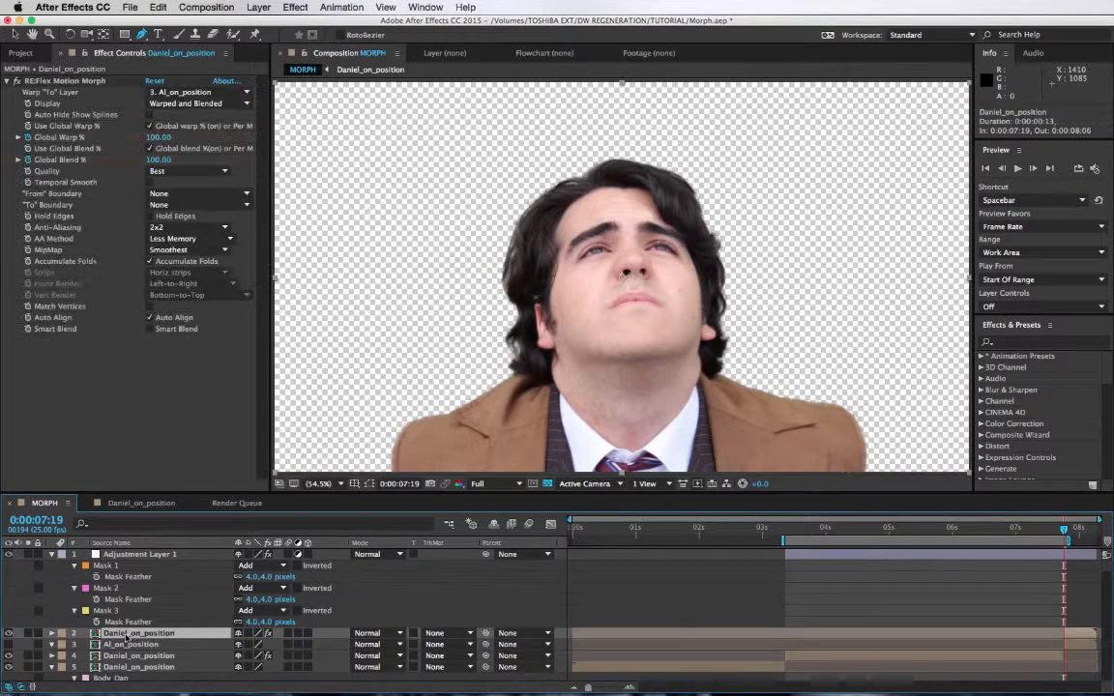
{"action": "left_click", "coordinate": [8, 634]}
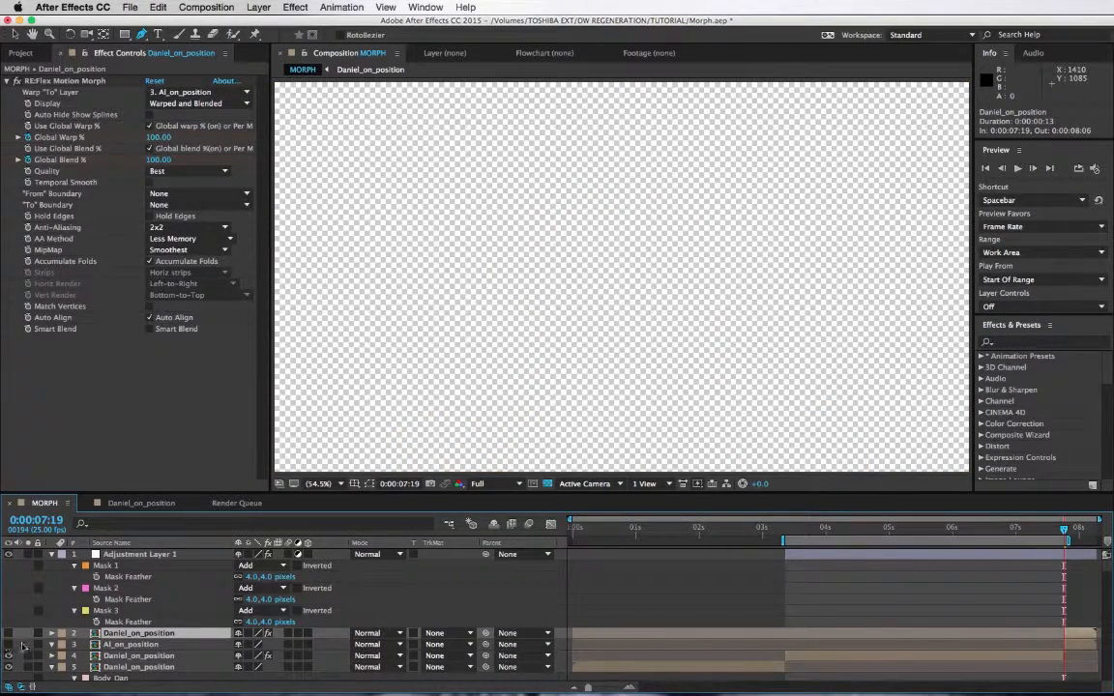
{"action": "key", "text": "Delete"}
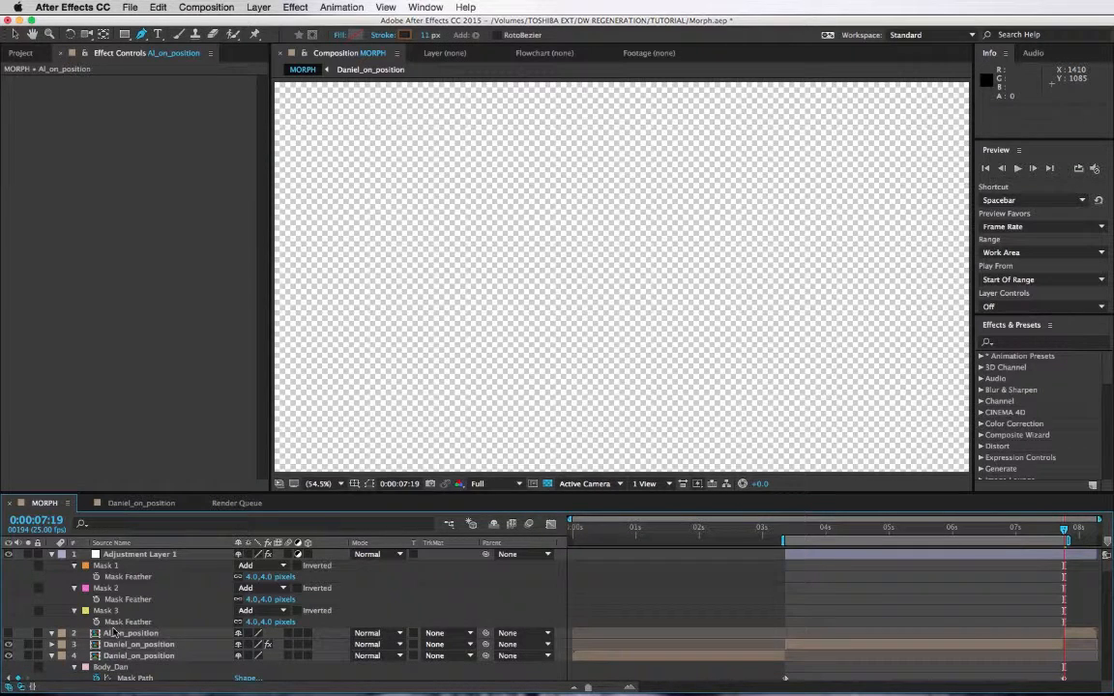
{"action": "left_click", "coordinate": [8, 634]}
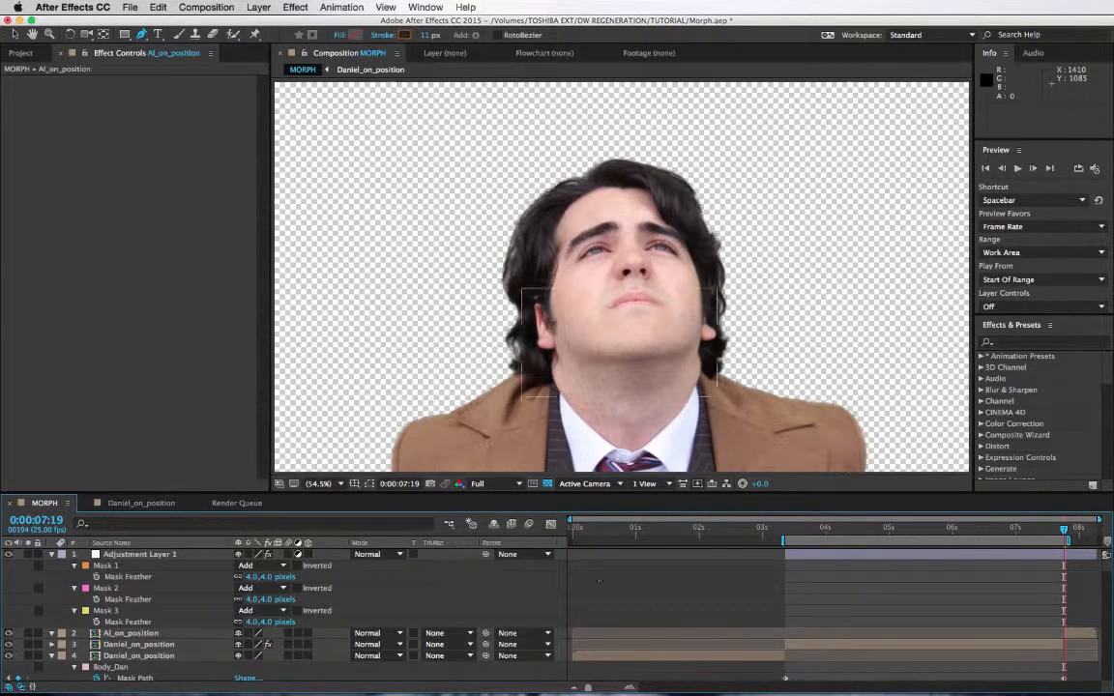
Set the work area of the MORPH composition to run from 0:00:00:00 to 0:00:08:06.
{"action": "key", "text": "Home"}
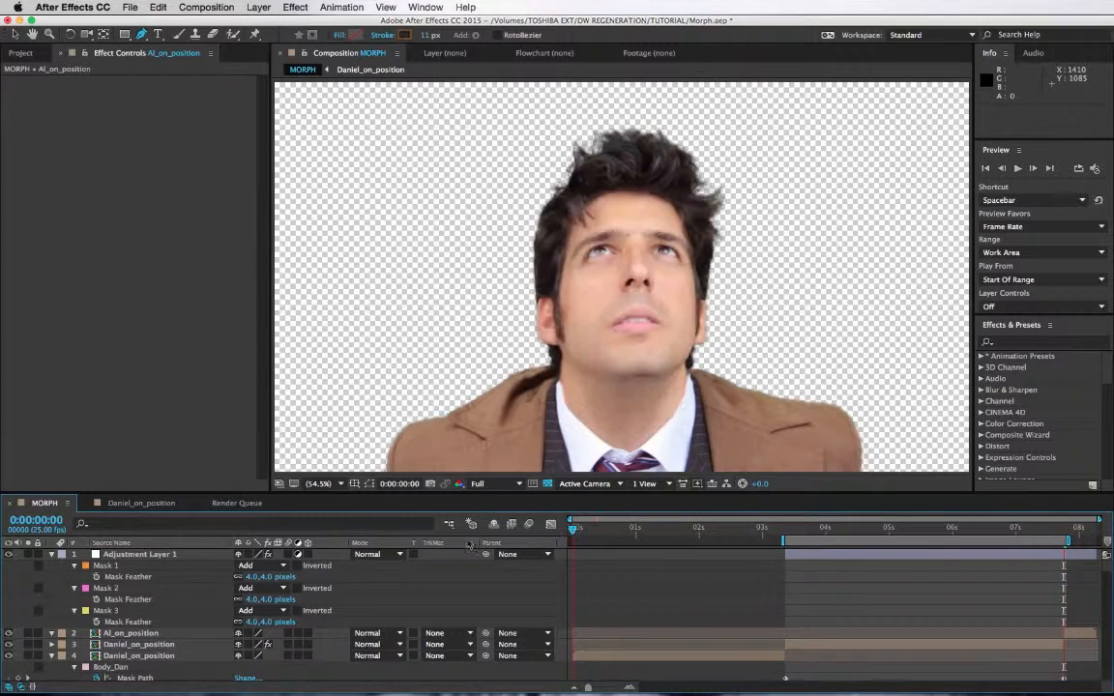
{"action": "left_click_drag", "start_coordinate": [658, 529], "coordinate": [354, 568]}
{"action": "key", "text": "b"}
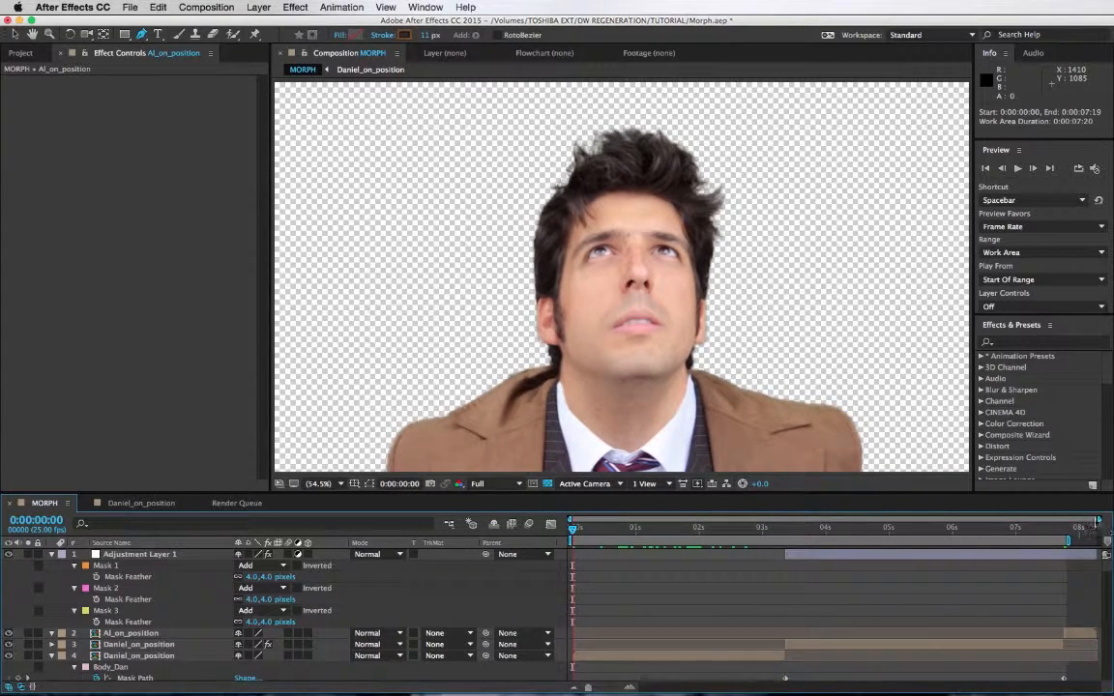
{"action": "left_click", "coordinate": [1096, 528]}
{"action": "key", "text": "n"}
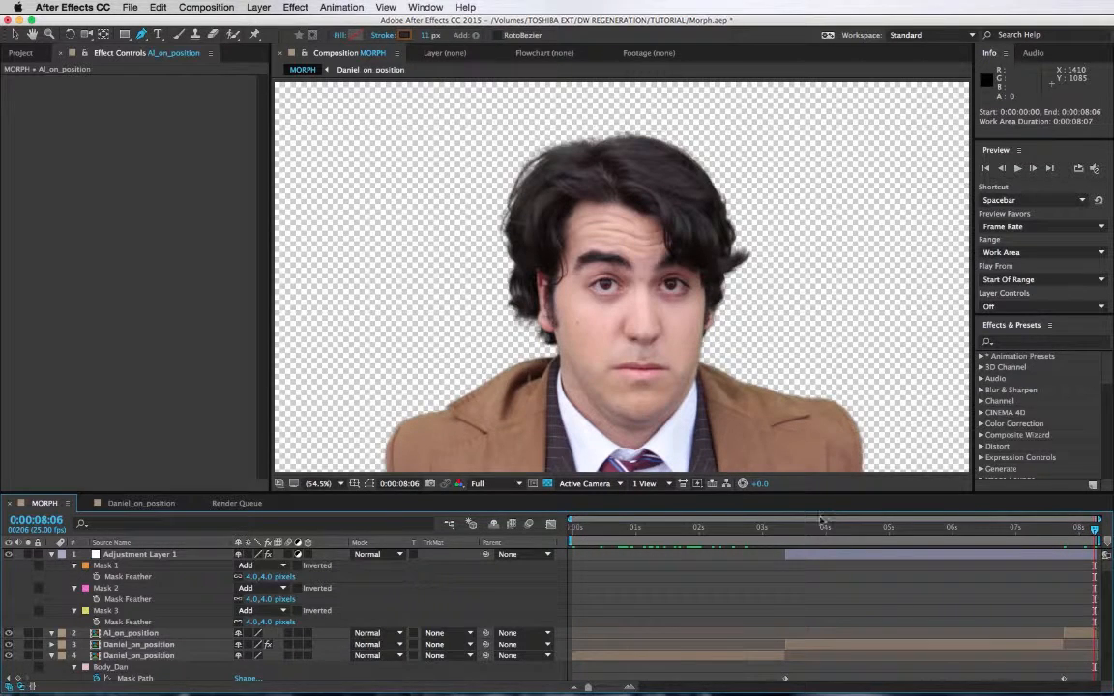
{"action": "left_click", "coordinate": [649, 533]}
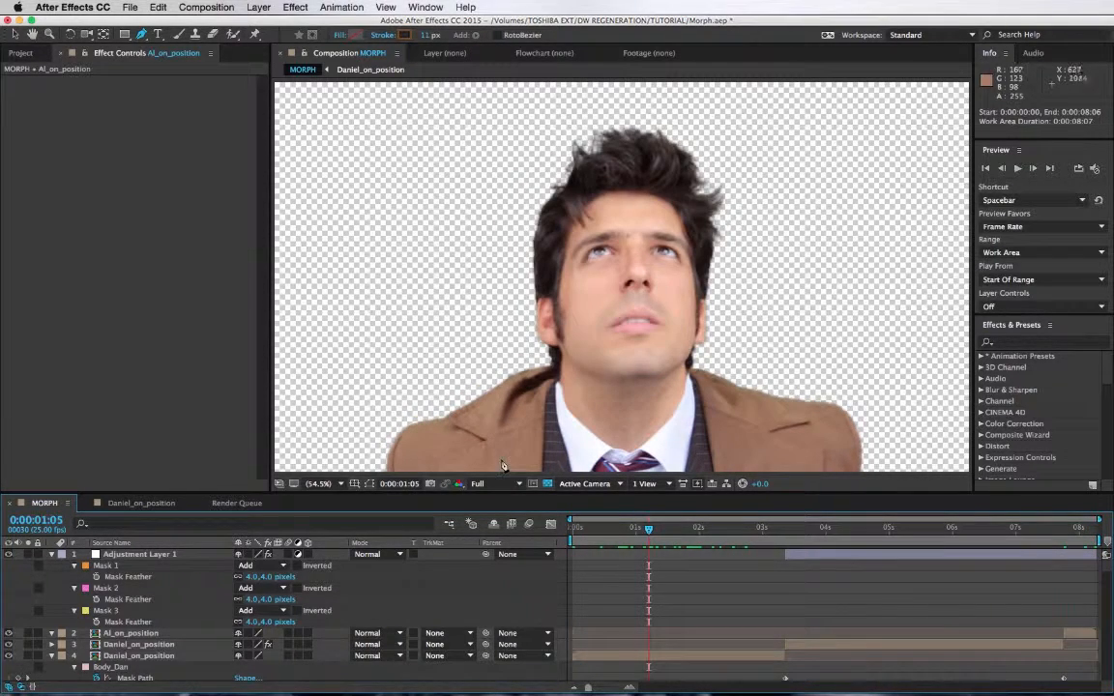
Add the MORPH composition to the render queue and set its output to a file named Morph in a new desktop folder called Morph.
{"action": "left_click", "coordinate": [204, 7]}
{"action": "left_click", "coordinate": [233, 114]}
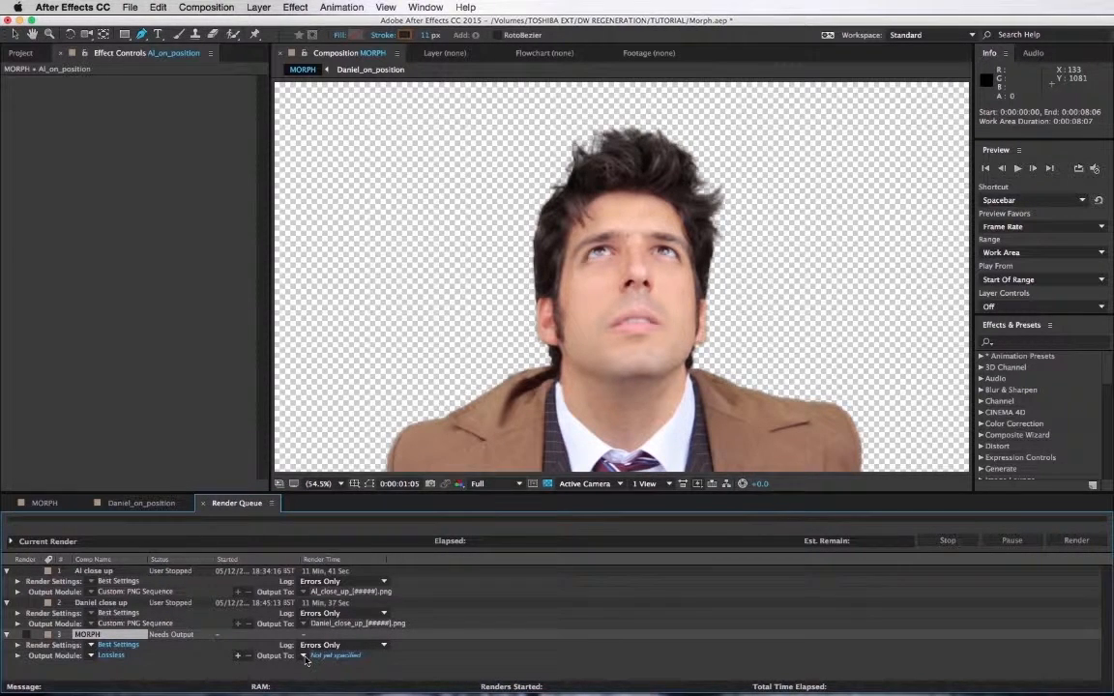
{"action": "left_click", "coordinate": [304, 657]}
{"action": "left_click", "coordinate": [349, 224]}
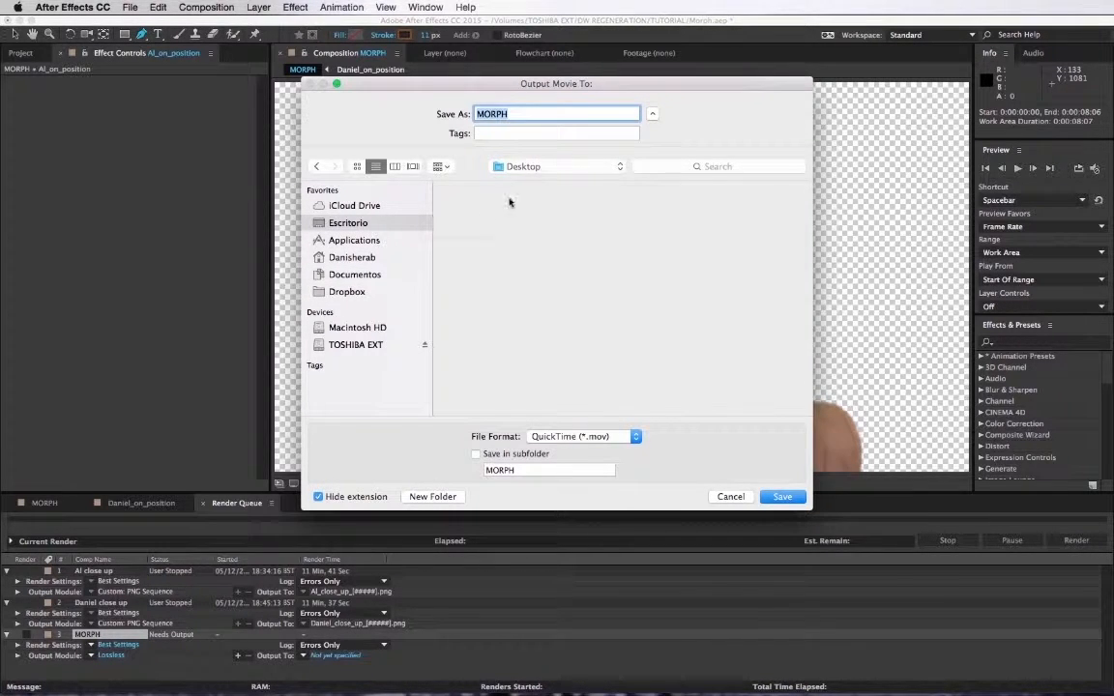
{"action": "left_click", "coordinate": [427, 496]}
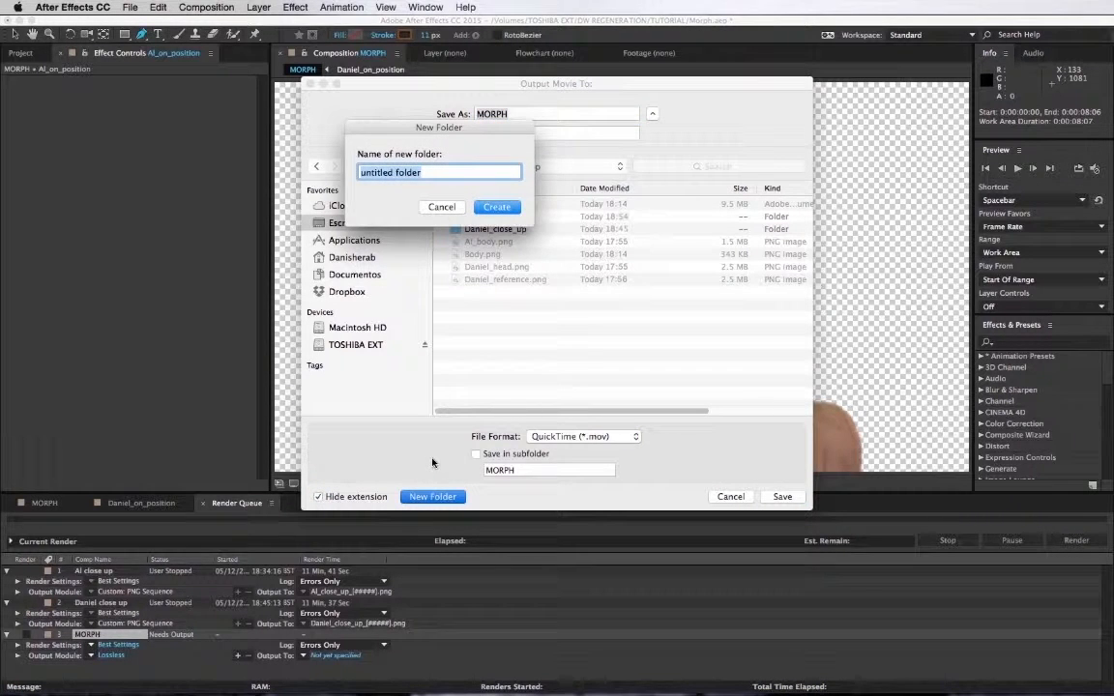
{"action": "type", "text": "Morph"}
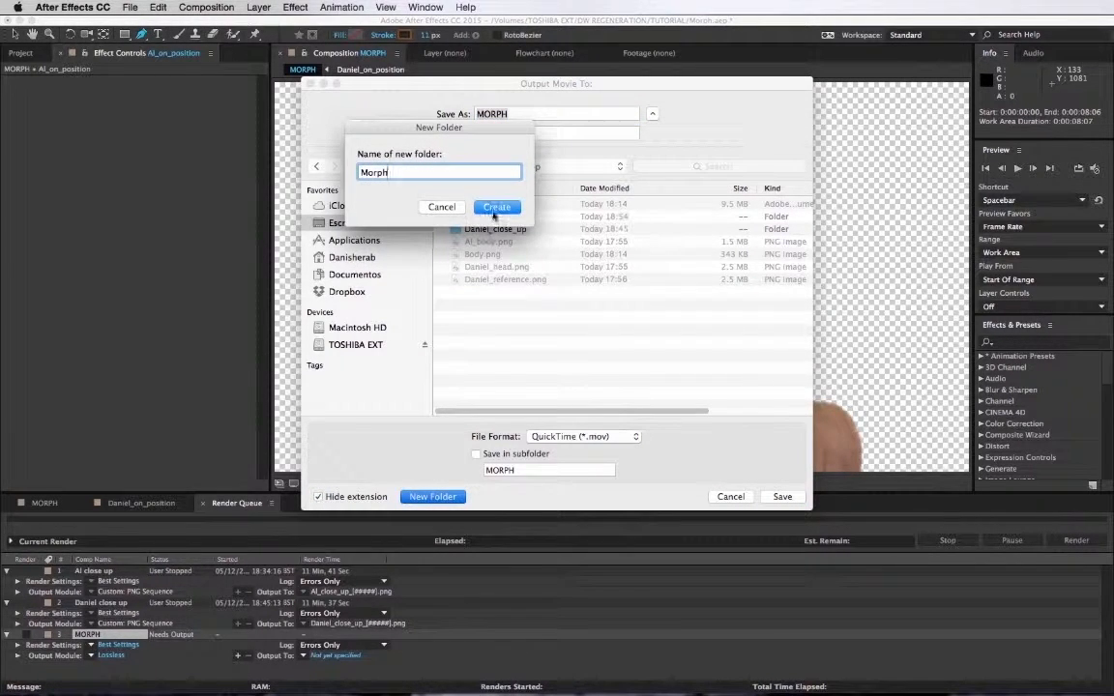
{"action": "left_click", "coordinate": [496, 206]}
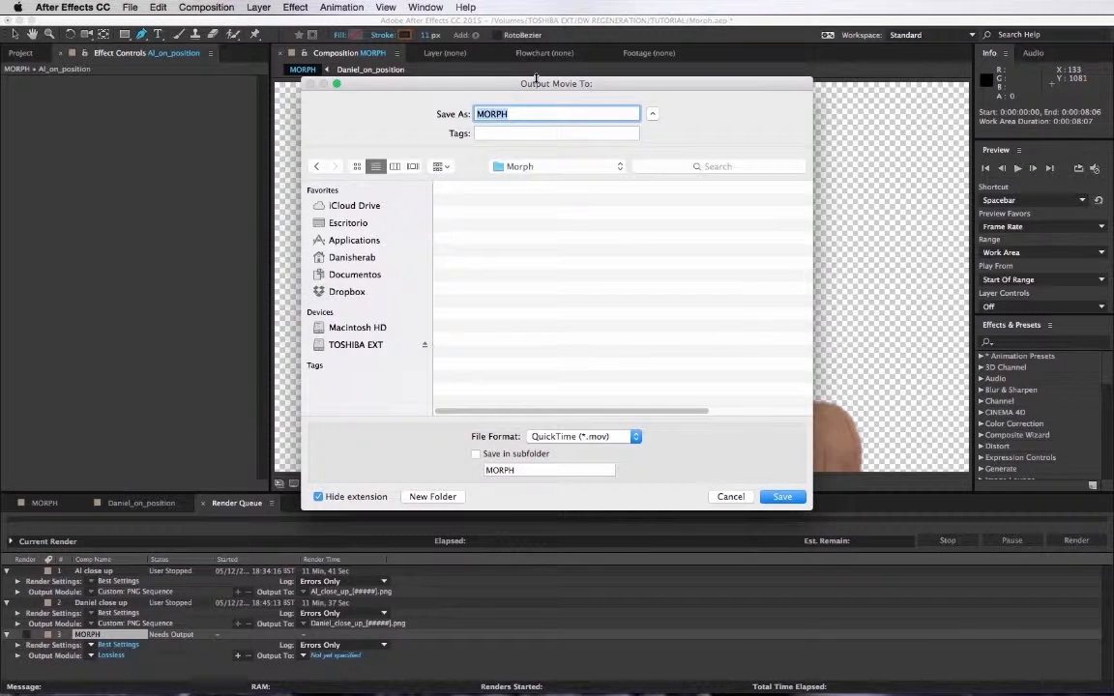
{"action": "type", "text": "Morph"}
{"action": "key", "text": "Return"}
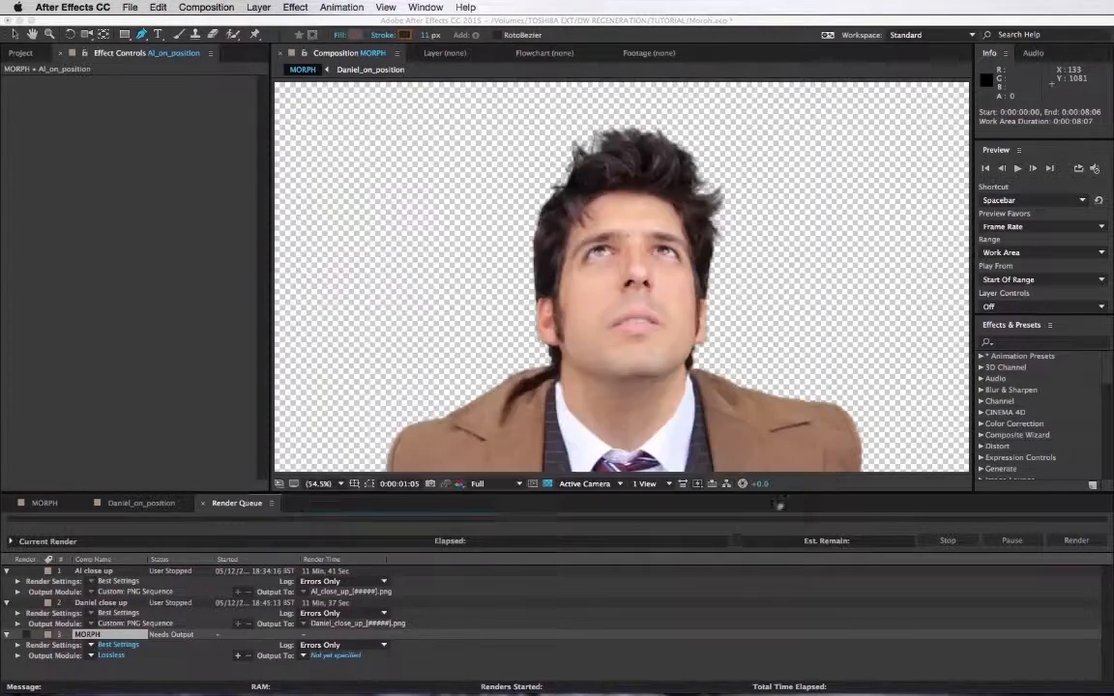
Set the MORPH output module to PNG Sequence with RGB + Alpha channels and start the render.
{"action": "left_click", "coordinate": [109, 657]}
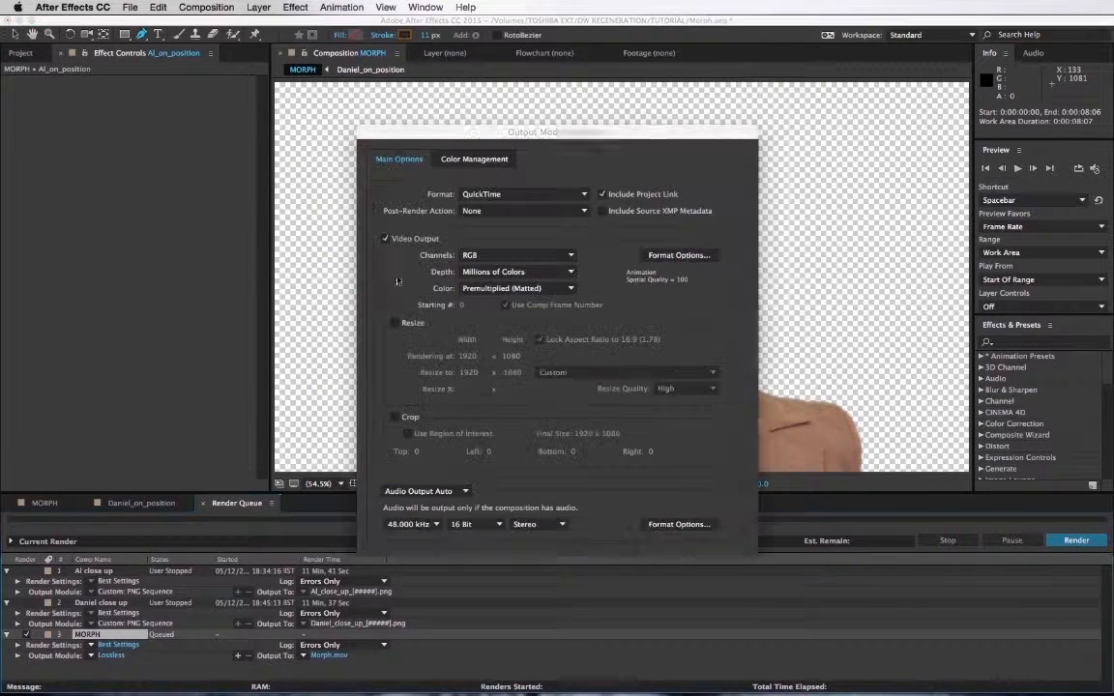
{"action": "left_click", "coordinate": [490, 194]}
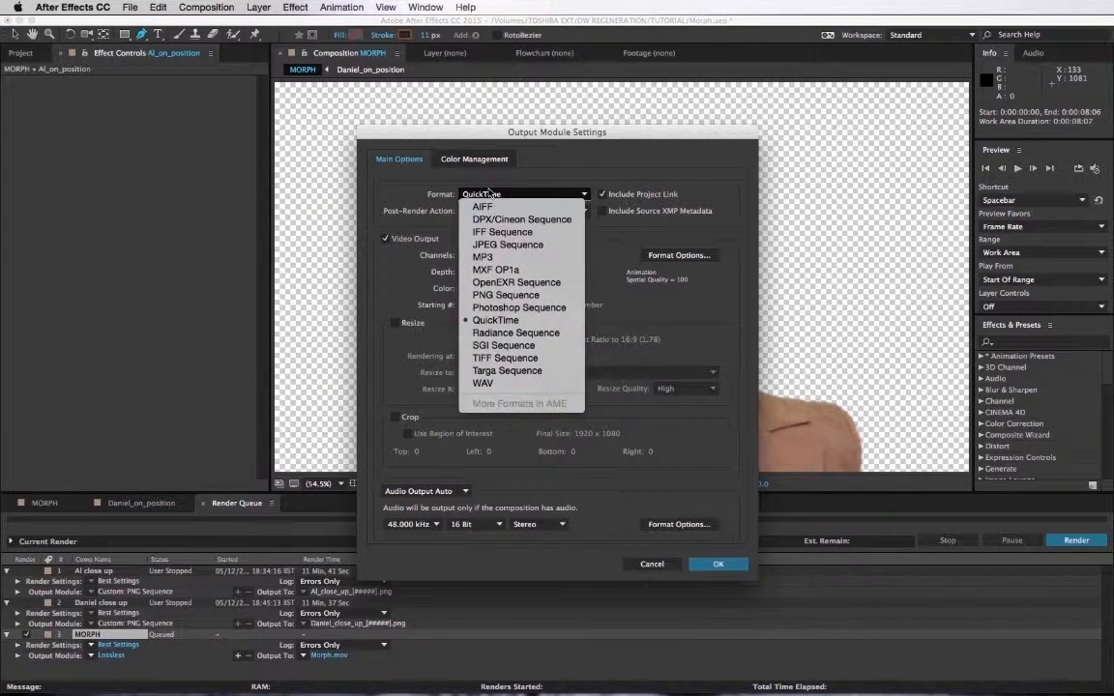
{"action": "left_click", "coordinate": [501, 296]}
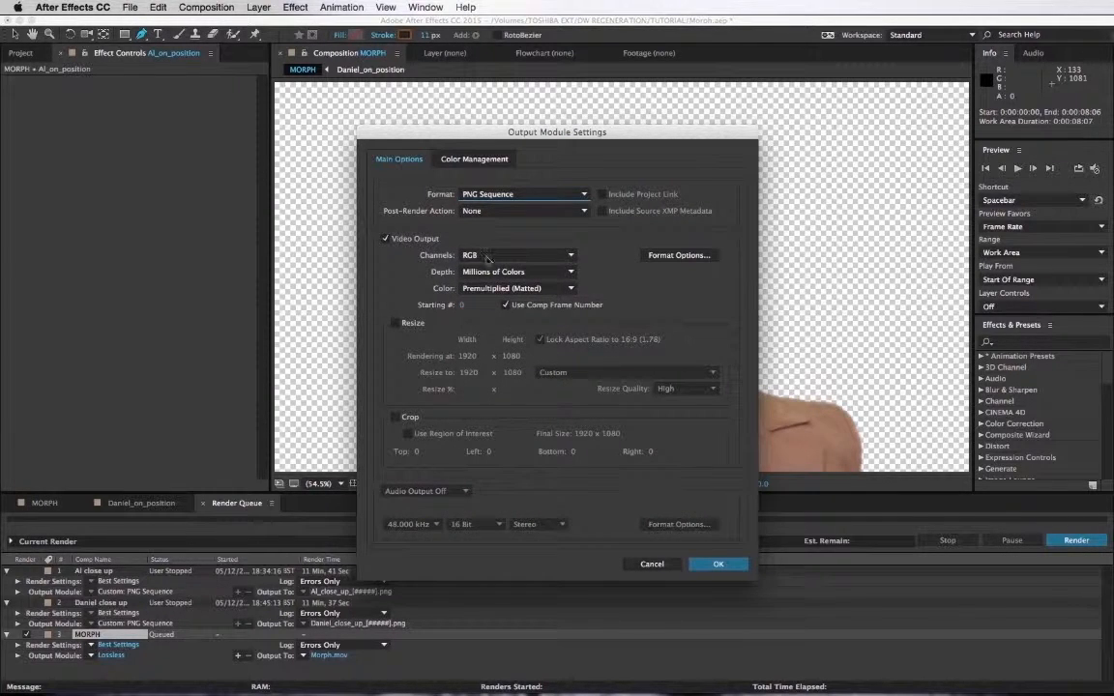
{"action": "left_click", "coordinate": [479, 255]}
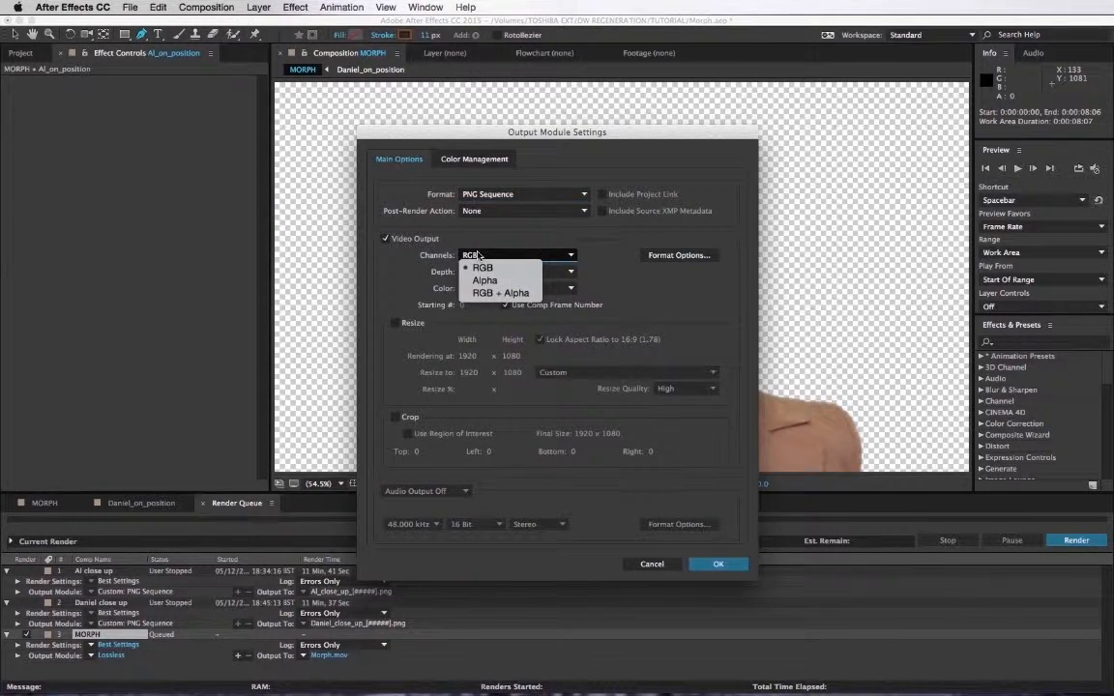
{"action": "left_click", "coordinate": [500, 292]}
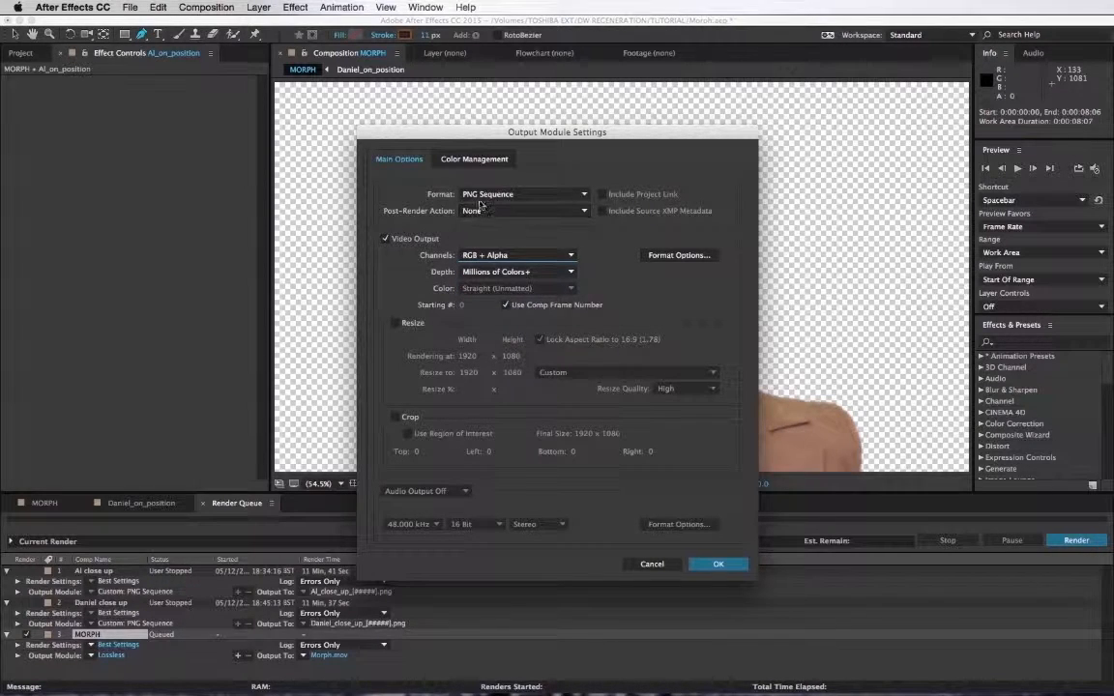
{"action": "left_click", "coordinate": [716, 565]}
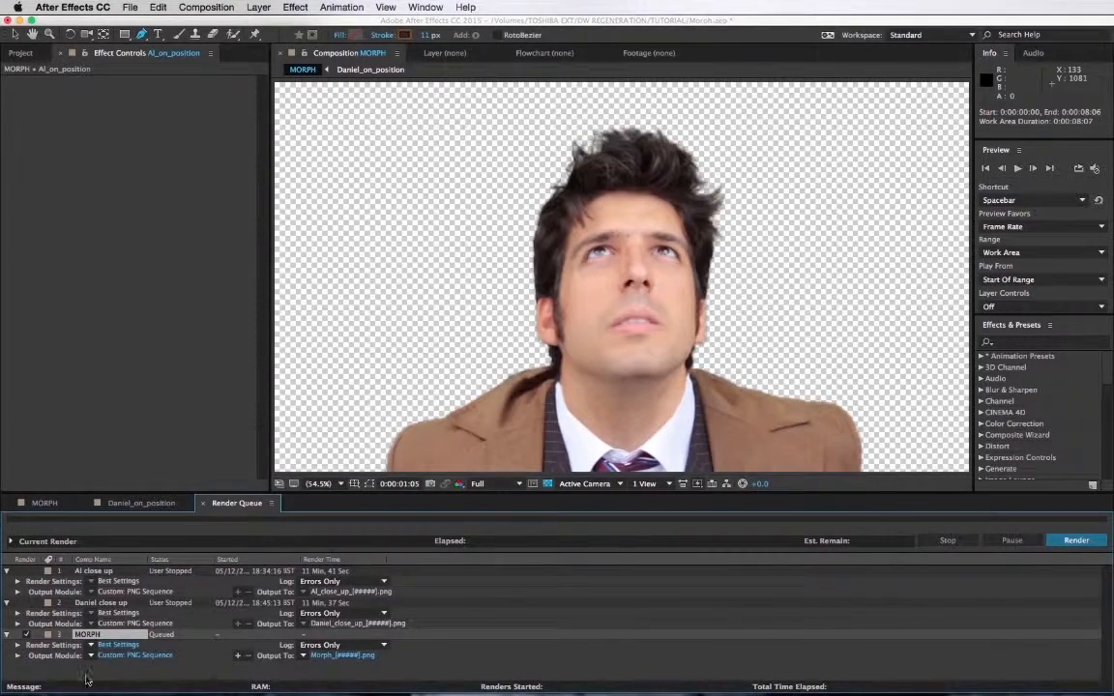
{"action": "left_click", "coordinate": [1075, 540]}
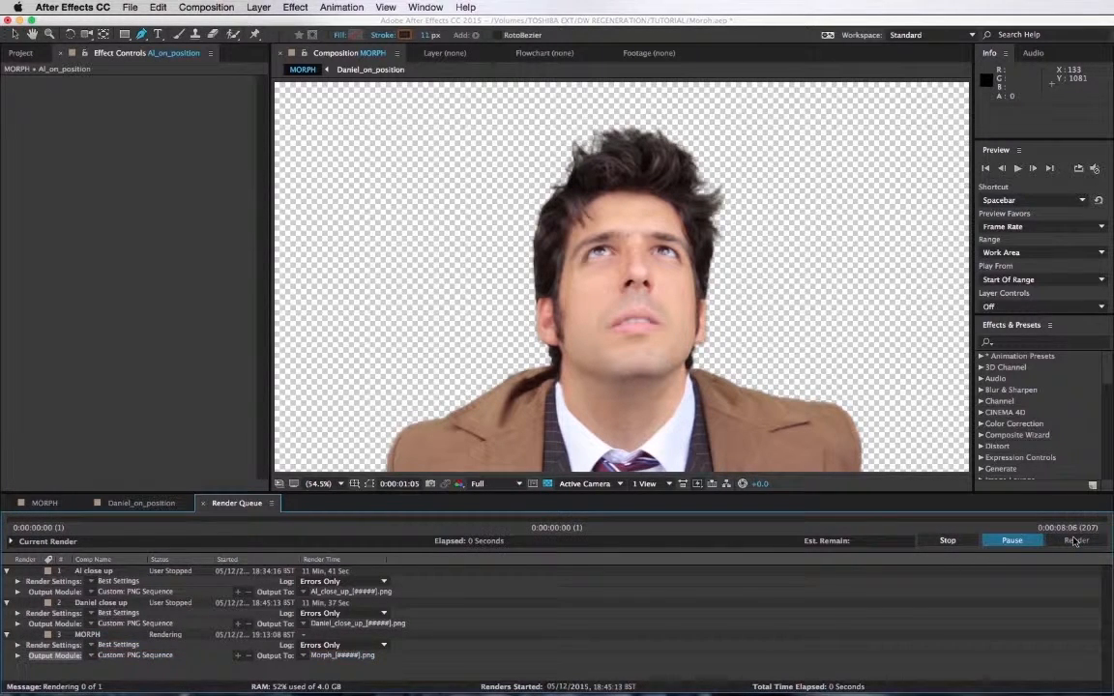